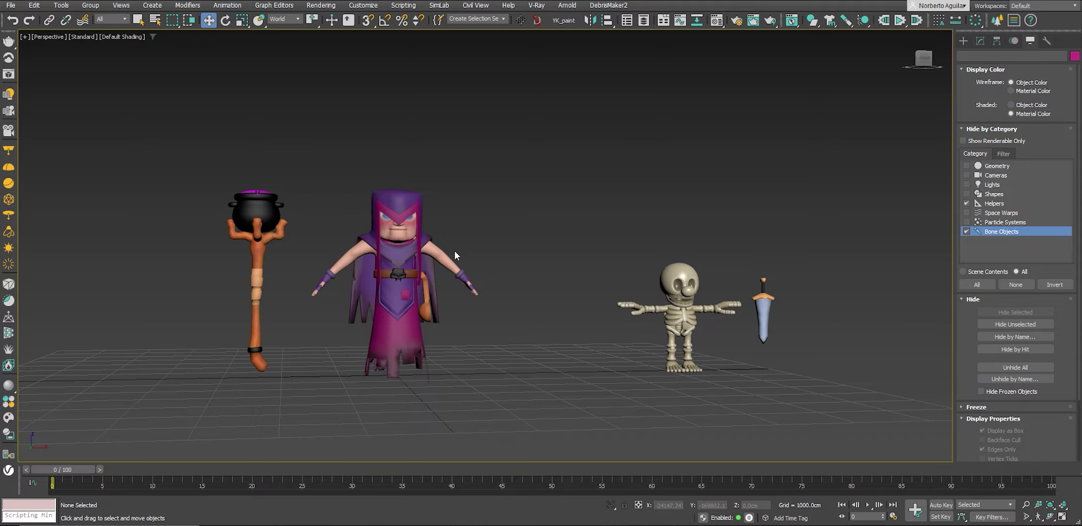
Unhide Bone Objects so the witch's and skeleton's bones show, then open Time Configuration.
{"action": "mouse_move", "coordinate": [454, 251]}
{"action": "middle_mouse_down", "text": "alt"}
{"action": "mouse_move", "coordinate": [635, 258]}
{"action": "mouse_move", "coordinate": [449, 249]}
{"action": "mouse_move", "coordinate": [940, 214]}
{"action": "middle_mouse_up", "text": "alt"}
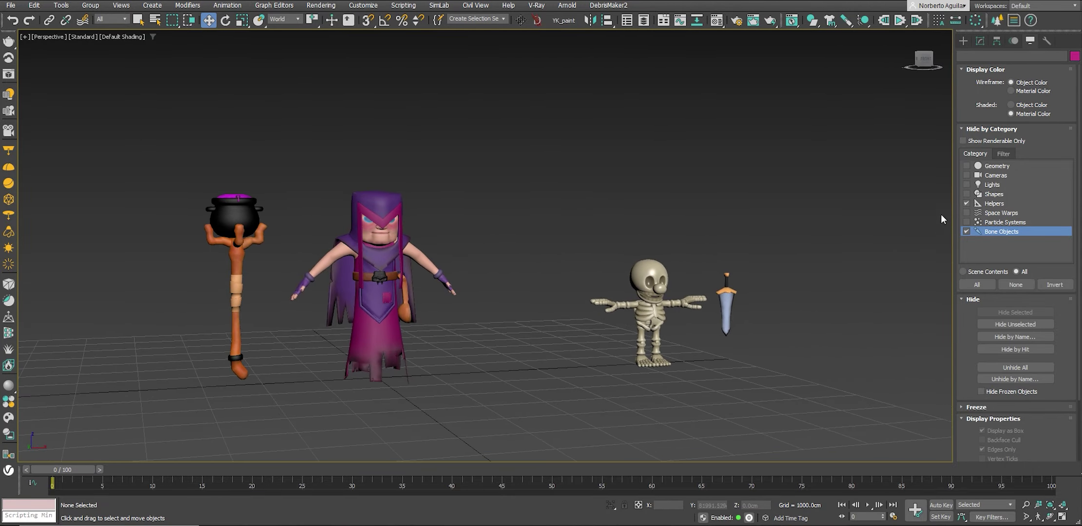
{"action": "left_click", "coordinate": [966, 231]}
{"action": "middle_click_drag", "start_coordinate": [964, 229], "coordinate": [609, 217], "text": "alt"}
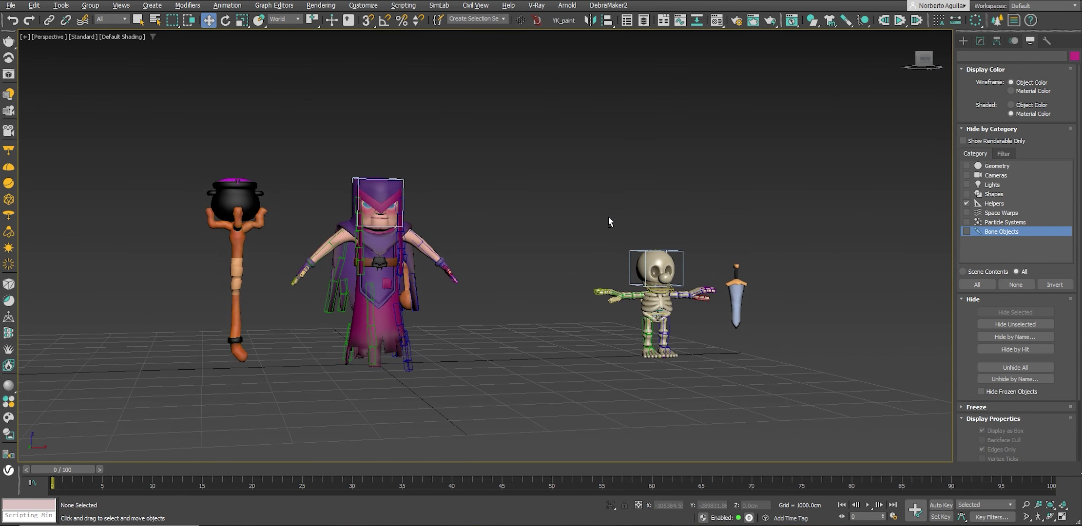
{"action": "left_click", "coordinate": [894, 518]}
{"action": "type", "text": "80"}
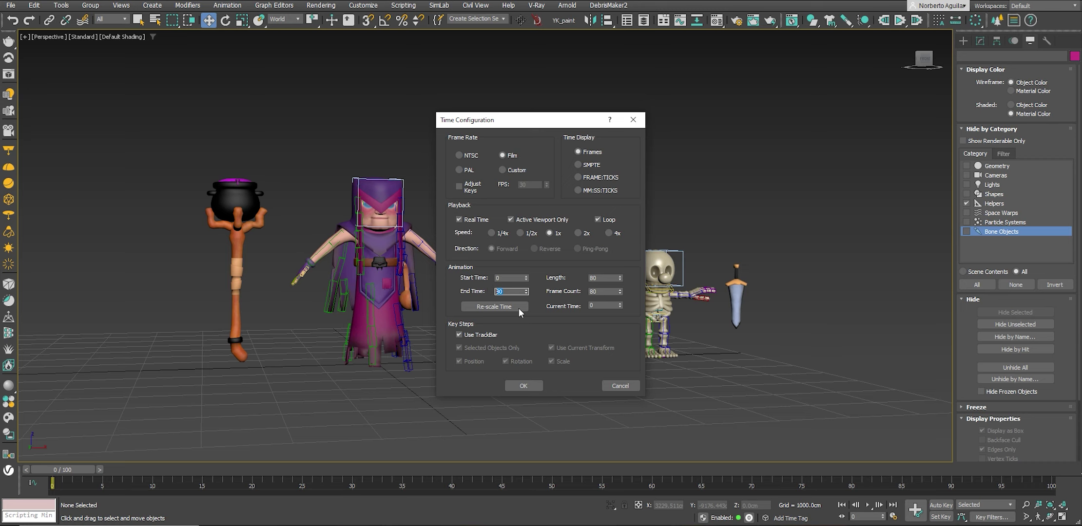
Accept the Time Configuration end time and length with OK.
{"action": "left_click", "coordinate": [525, 386]}
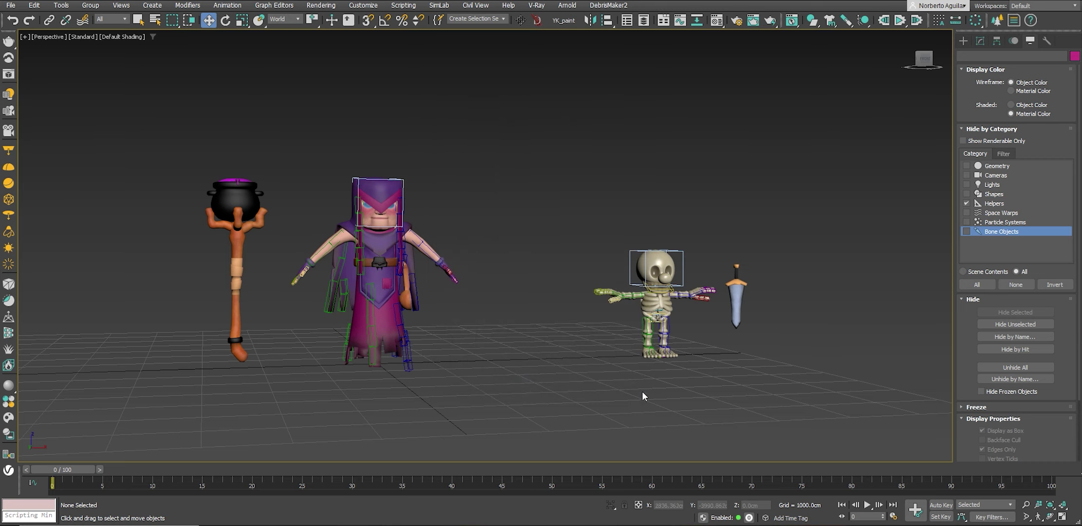
Turn on Auto Key, move to a later frame, and set the selection filter to Bone.
{"action": "left_click", "coordinate": [941, 505]}
{"action": "left_click_drag", "start_coordinate": [843, 479], "coordinate": [273, 469]}
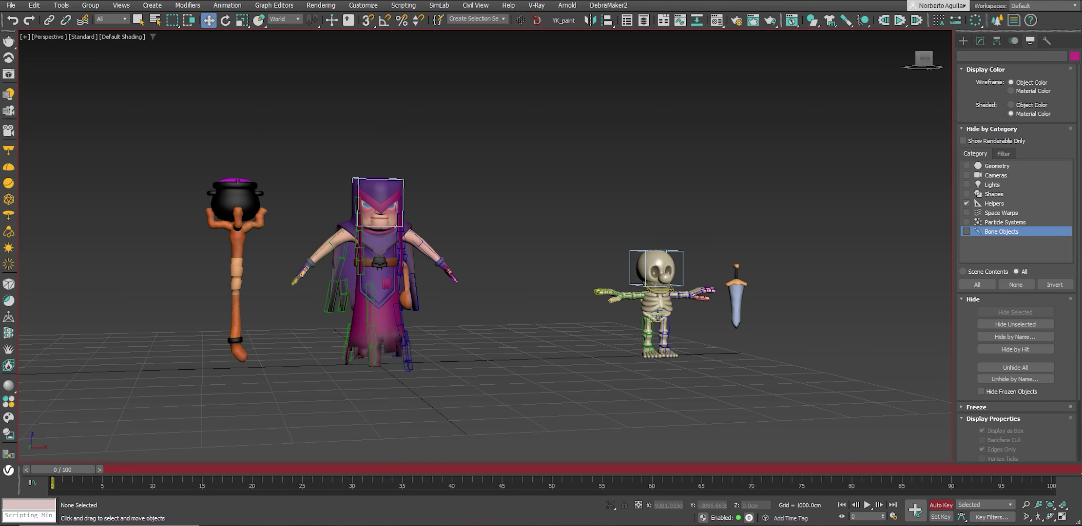
{"action": "middle_click_drag", "start_coordinate": [405, 330], "coordinate": [375, 317], "text": "alt"}
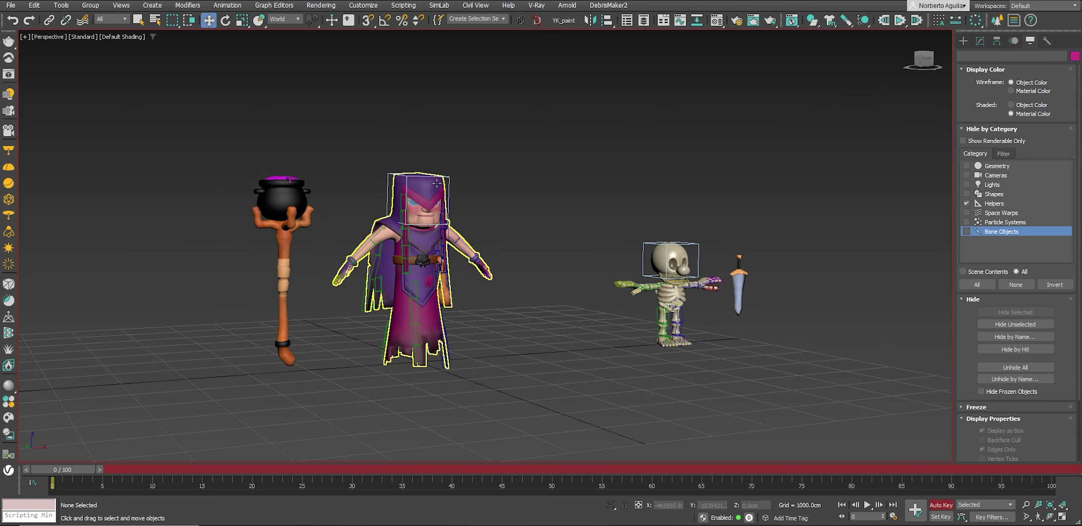
{"action": "left_click", "coordinate": [105, 19]}
{"action": "left_click", "coordinate": [111, 96]}
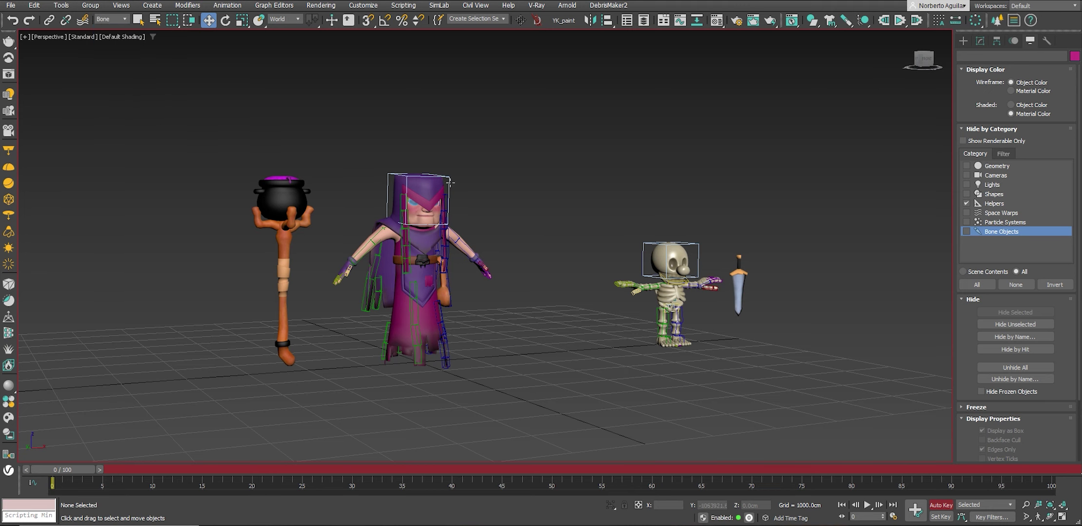
{"action": "left_click", "coordinate": [423, 198]}
{"action": "middle_click_drag", "start_coordinate": [429, 195], "coordinate": [518, 208], "text": "alt"}
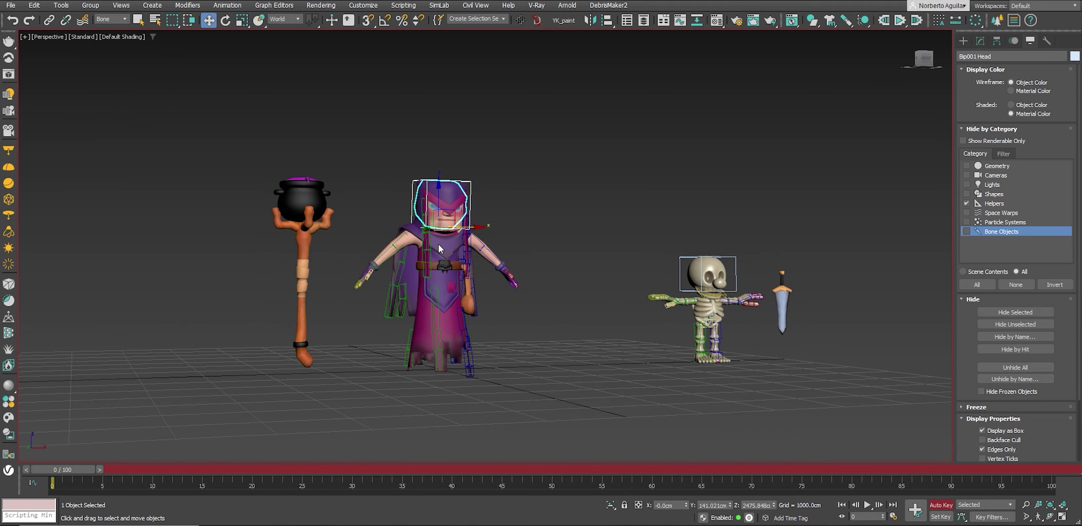
Select the biped centre of mass Bip001 and raise it in Z.
{"action": "left_click", "coordinate": [1013, 45]}
{"action": "left_click", "coordinate": [995, 221]}
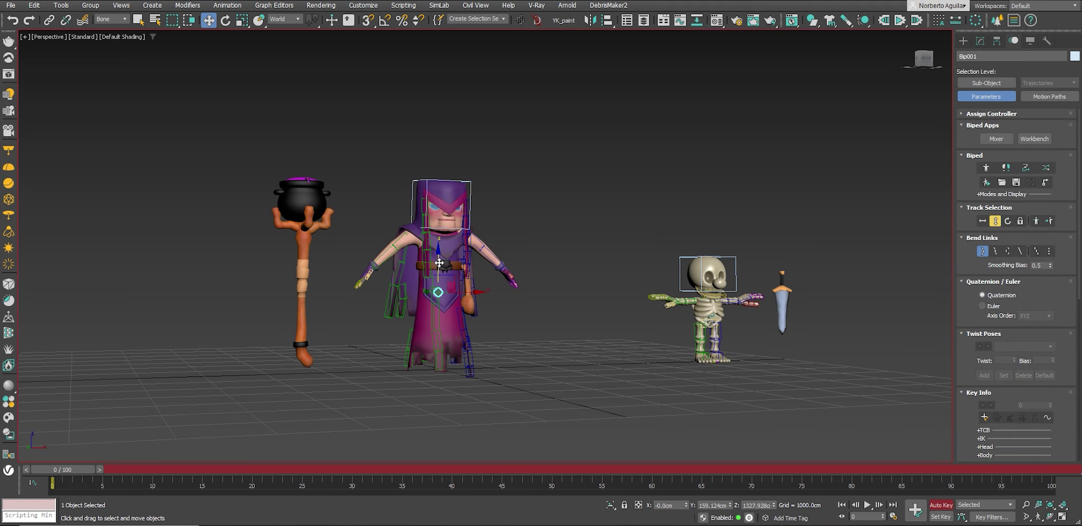
{"action": "left_click_drag", "start_coordinate": [439, 263], "coordinate": [439, 195]}
{"action": "middle_click_drag", "start_coordinate": [439, 195], "coordinate": [476, 249]}
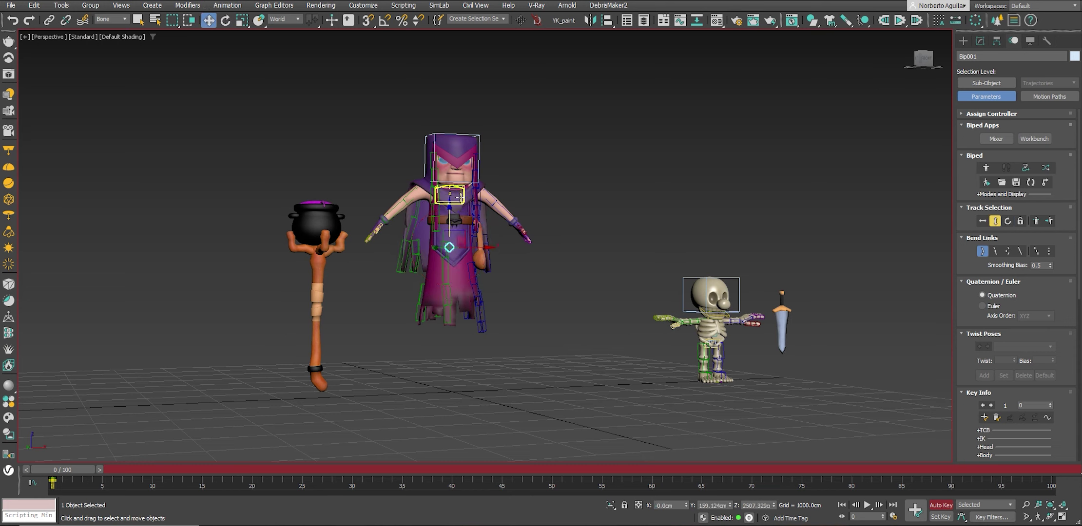
Rotate Bip001 Spine2 -6 on X and -1.47 on Z to lean the torso.
{"action": "left_click", "coordinate": [457, 195]}
{"action": "key", "text": "e"}
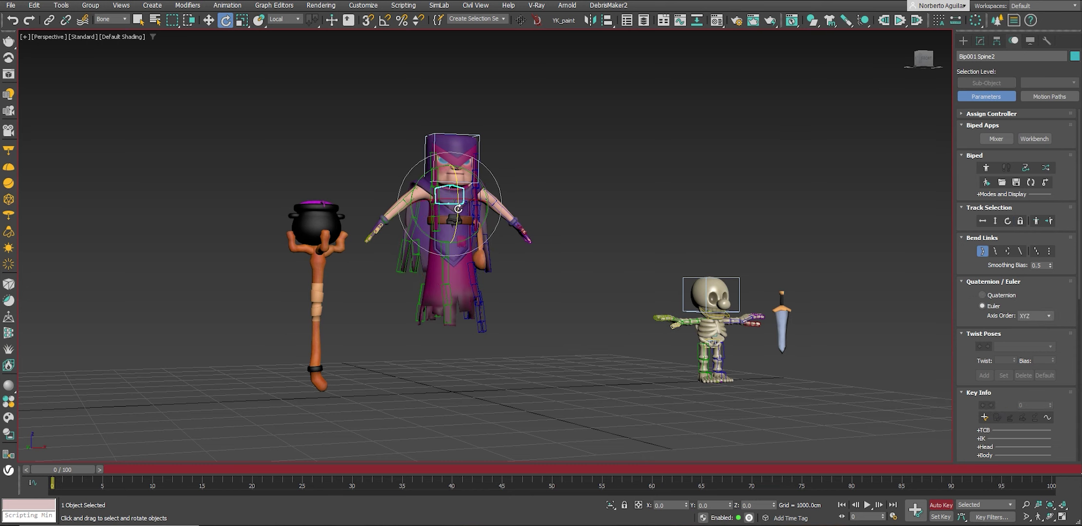
{"action": "left_click_drag", "start_coordinate": [452, 201], "coordinate": [442, 199]}
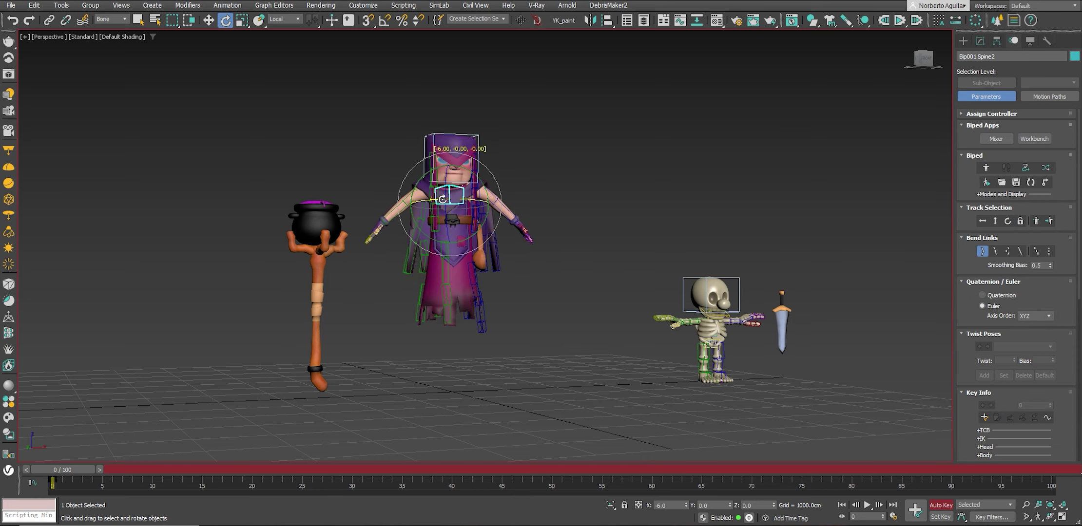
{"action": "middle_click_drag", "start_coordinate": [465, 176], "coordinate": [496, 183], "text": "alt"}
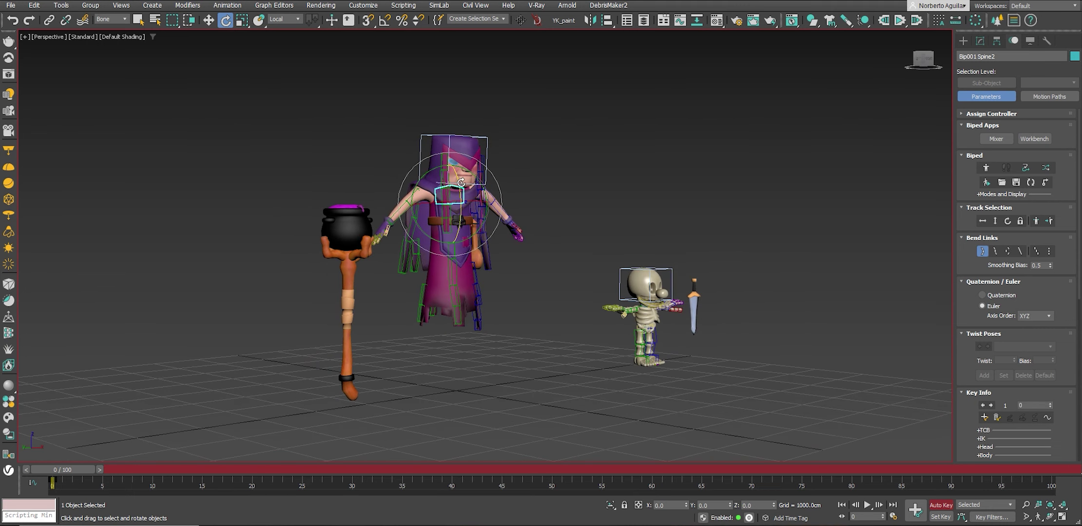
{"action": "left_click_drag", "start_coordinate": [461, 182], "coordinate": [462, 179]}
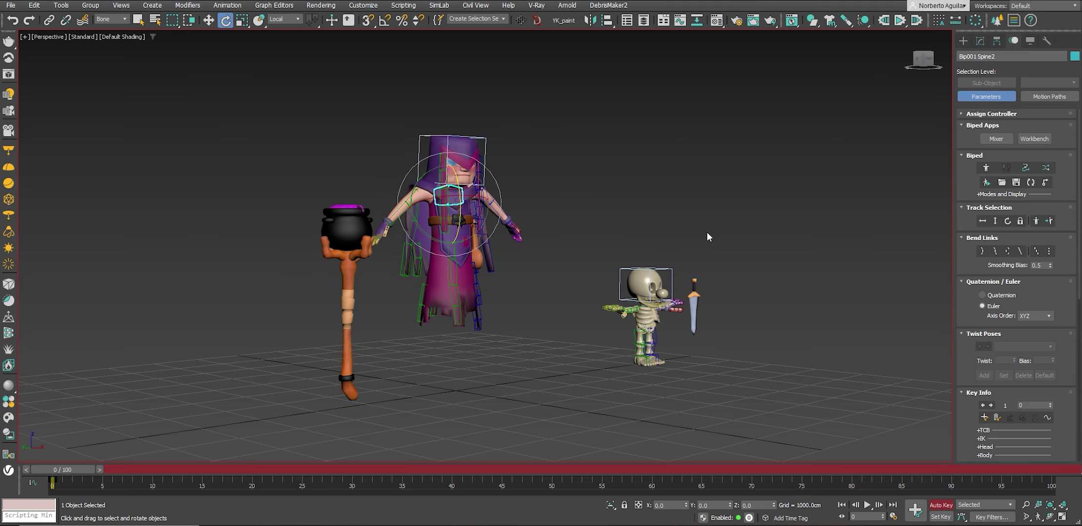
Enable Bend Links and tilt Bip001 Head down about -4.52 on X.
{"action": "left_click", "coordinate": [982, 251]}
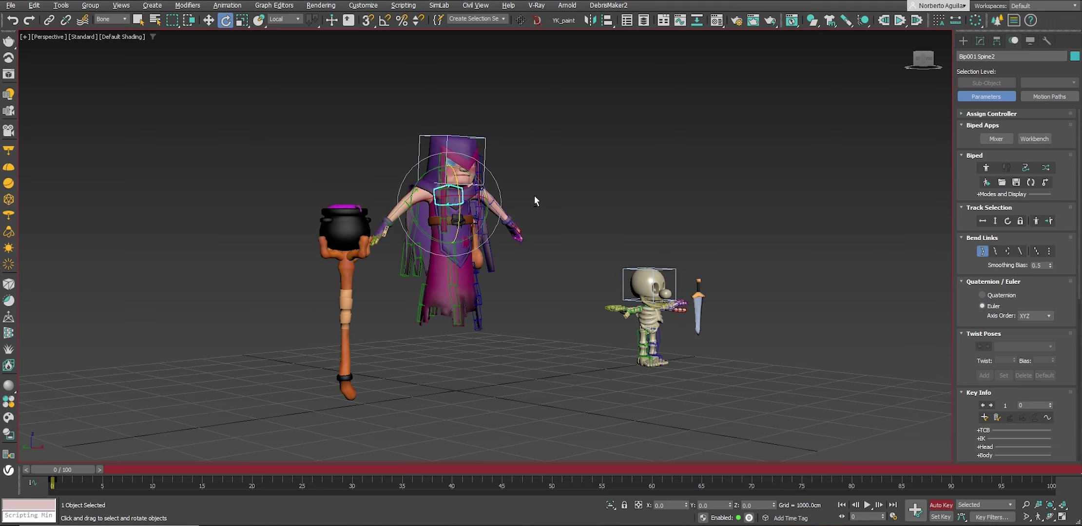
{"action": "scroll", "coordinate": [534, 196], "scroll_direction": "up", "scroll_amount": 5}
{"action": "left_click", "coordinate": [479, 109]}
{"action": "middle_click_drag", "start_coordinate": [479, 108], "coordinate": [508, 129], "text": "alt"}
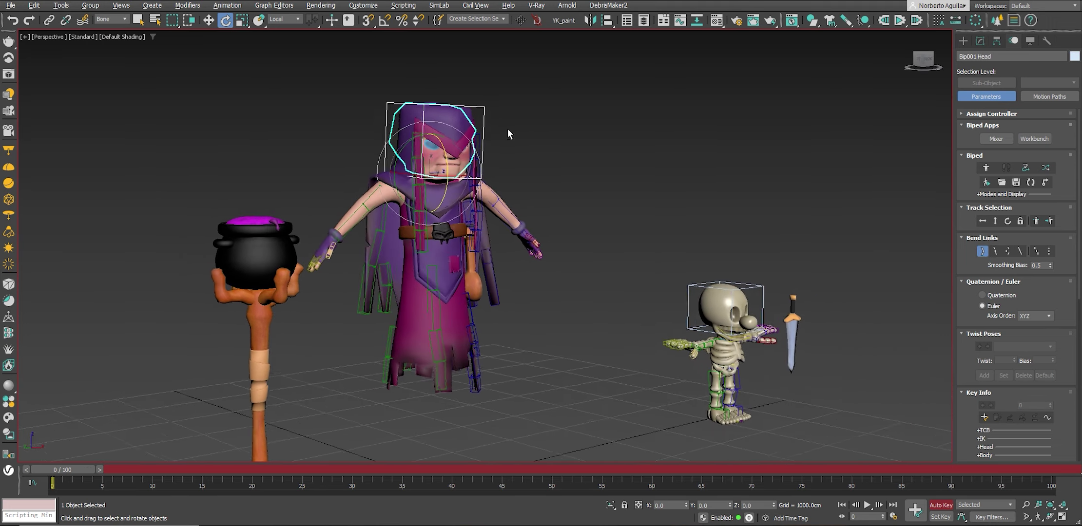
{"action": "left_click_drag", "start_coordinate": [420, 165], "coordinate": [444, 159]}
Select Bip001 R Forearm and bend it to a new angle.
{"action": "key", "text": "w"}
{"action": "left_click", "coordinate": [323, 243]}
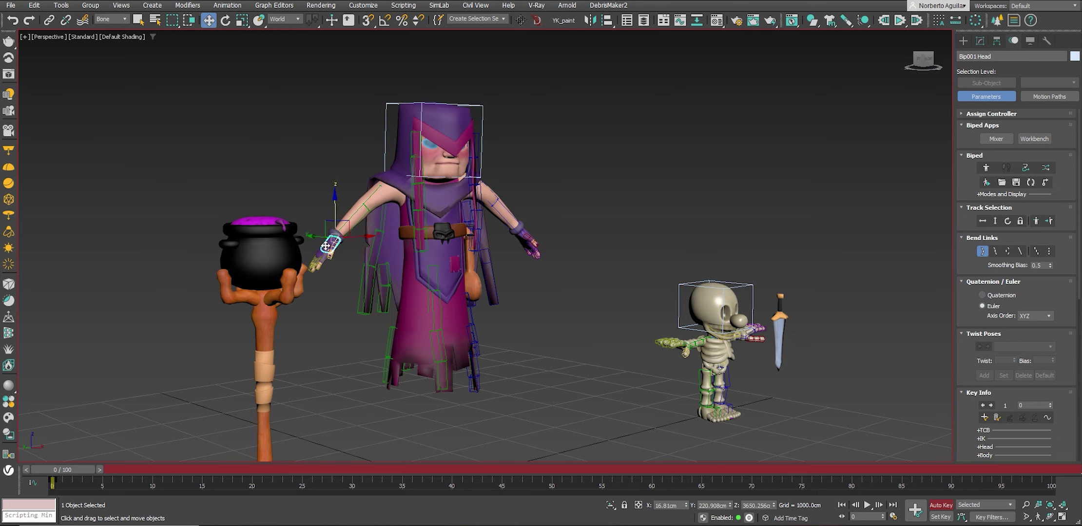
{"action": "middle_click_drag", "start_coordinate": [323, 243], "coordinate": [399, 238], "text": "alt"}
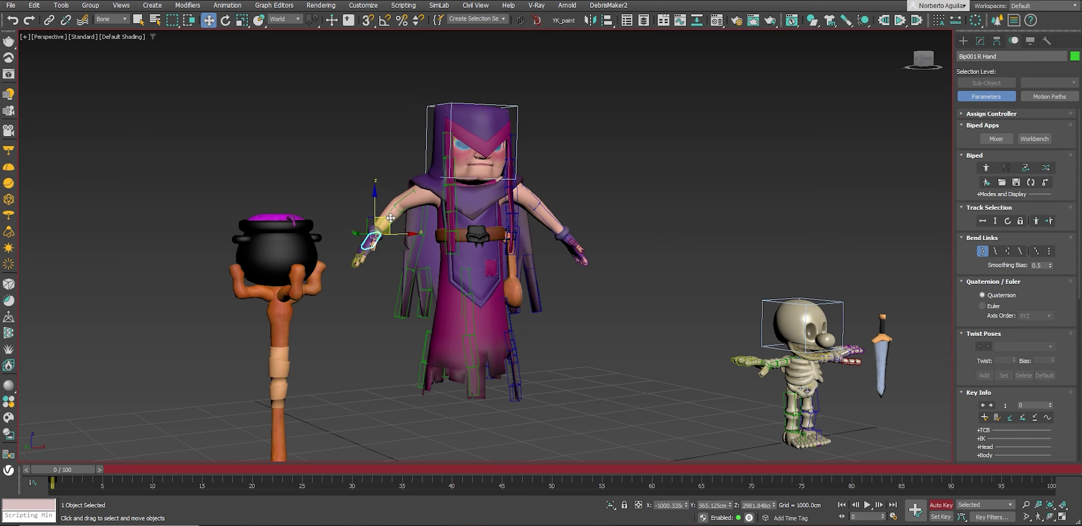
{"action": "key", "text": "e"}
{"action": "left_click", "coordinate": [392, 214]}
{"action": "left_click_drag", "start_coordinate": [392, 187], "coordinate": [409, 199]}
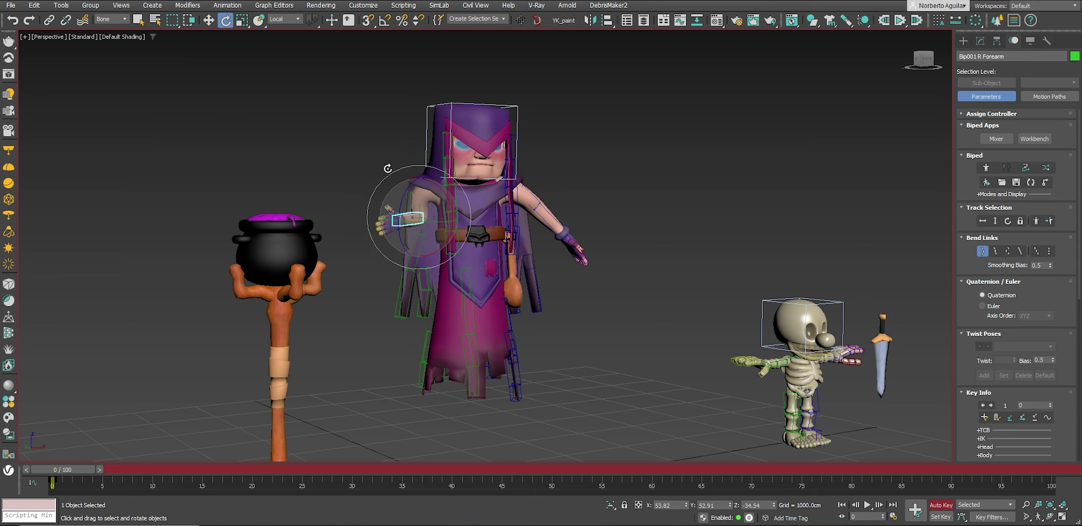
Push the right forearm forward and turn it to a more vertical pose.
{"action": "key", "text": "w"}
{"action": "middle_click_drag", "start_coordinate": [423, 208], "coordinate": [390, 210], "text": "alt"}
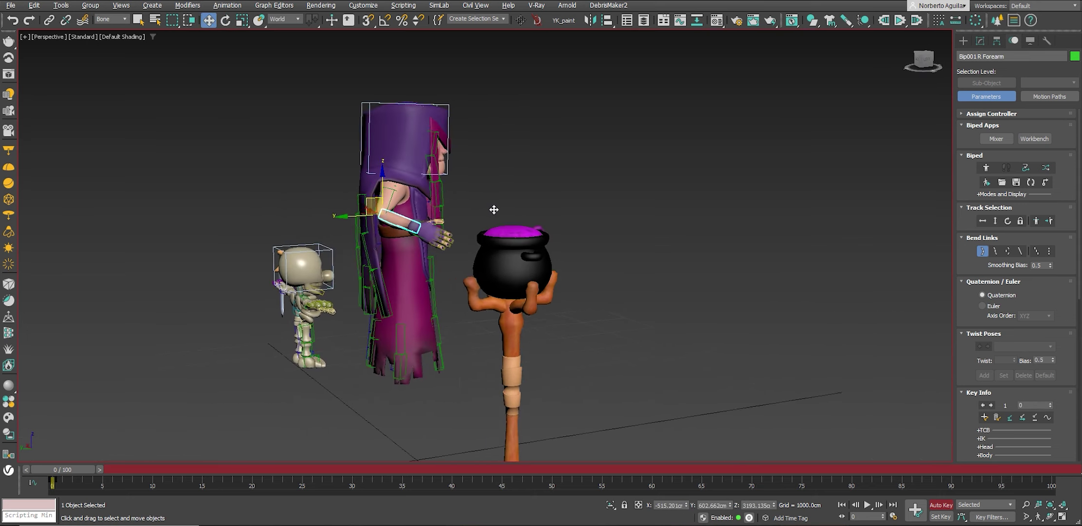
{"action": "left_click_drag", "start_coordinate": [390, 210], "coordinate": [398, 200]}
{"action": "key", "text": "shift+z"}
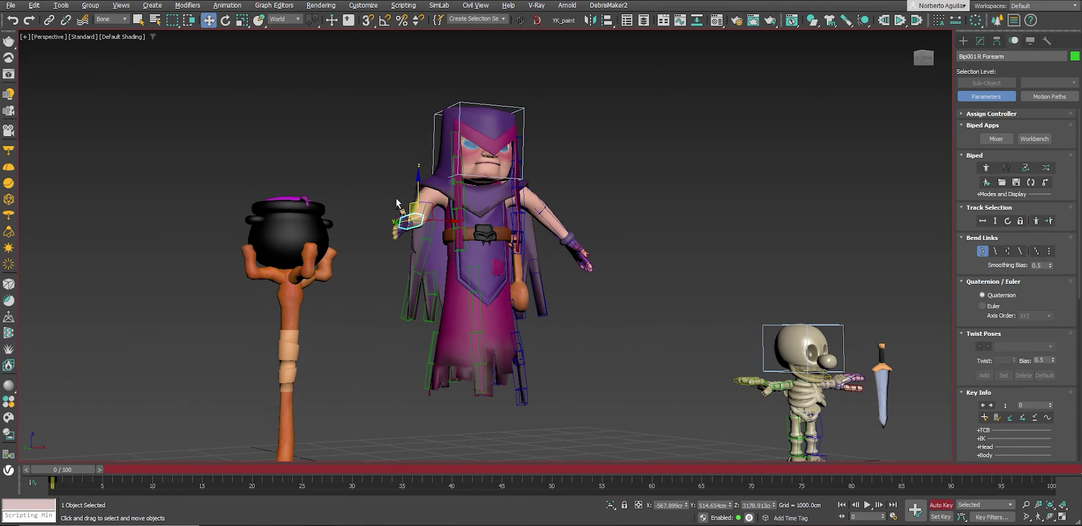
{"action": "middle_click_drag", "start_coordinate": [403, 237], "coordinate": [439, 276], "text": "alt"}
{"action": "key", "text": "e"}
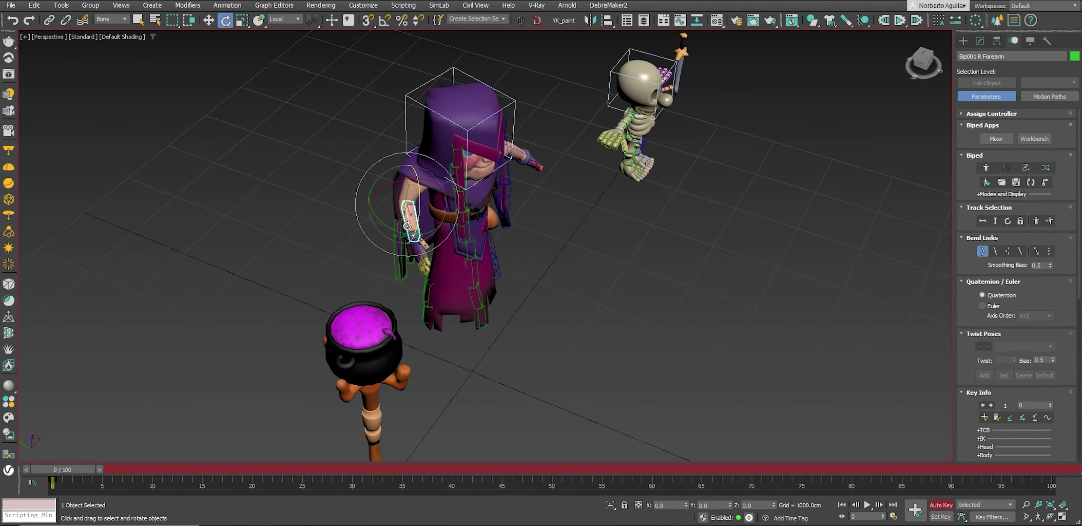
{"action": "mouse_move", "coordinate": [401, 180]}
{"action": "left_mouse_down"}
{"action": "mouse_move", "coordinate": [403, 193]}
{"action": "mouse_move", "coordinate": [392, 193]}
{"action": "left_mouse_up"}
{"action": "key", "text": "w"}
Rotate Bip001 R Hand -5 on Y, then select the hand with its fingers.
{"action": "left_click", "coordinate": [405, 245]}
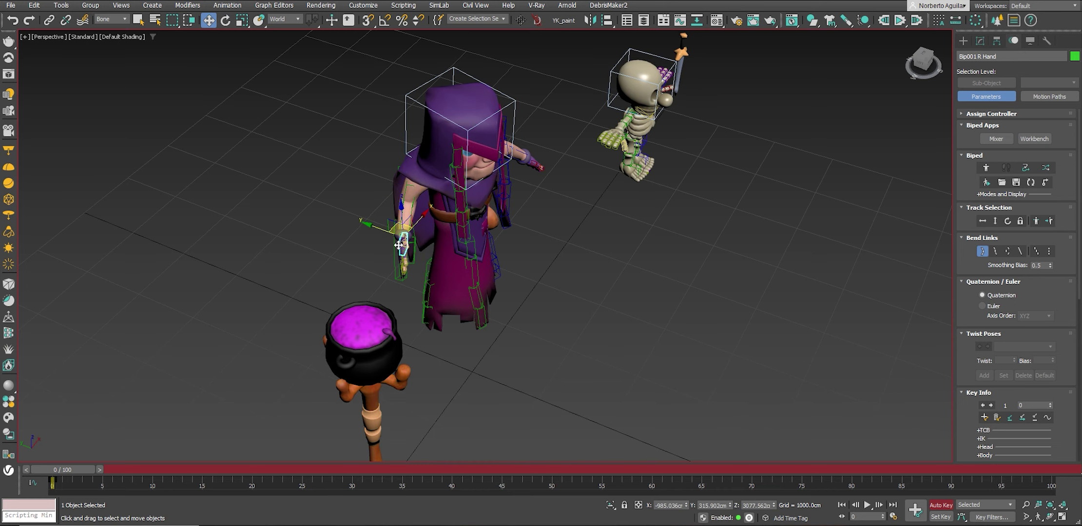
{"action": "middle_click_drag", "start_coordinate": [405, 245], "coordinate": [398, 227], "text": "alt"}
{"action": "key", "text": "e"}
{"action": "left_click_drag", "start_coordinate": [398, 228], "coordinate": [393, 207]}
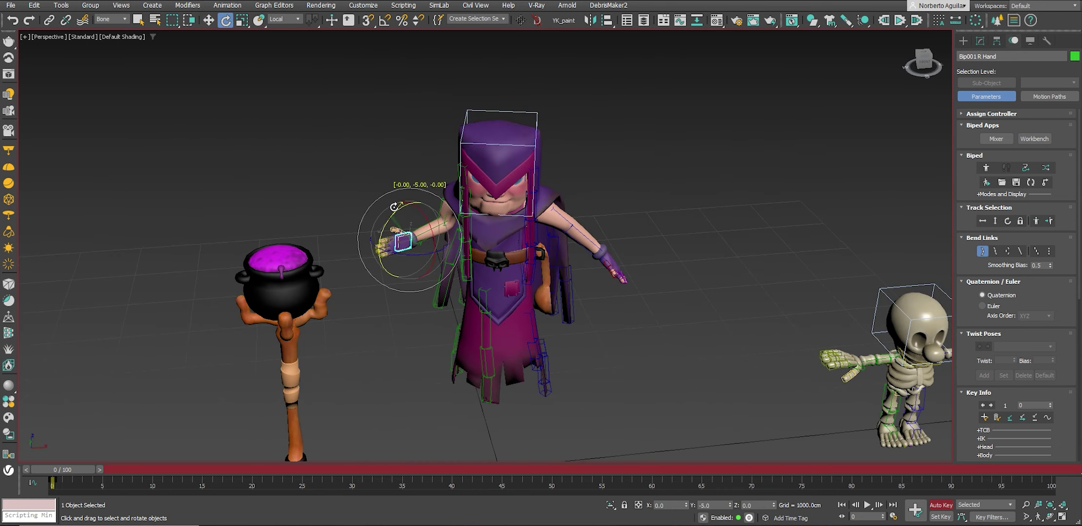
{"action": "double_click", "coordinate": [404, 242]}
Curl the four right-hand fingers down into a fist.
{"action": "key", "text": "z"}
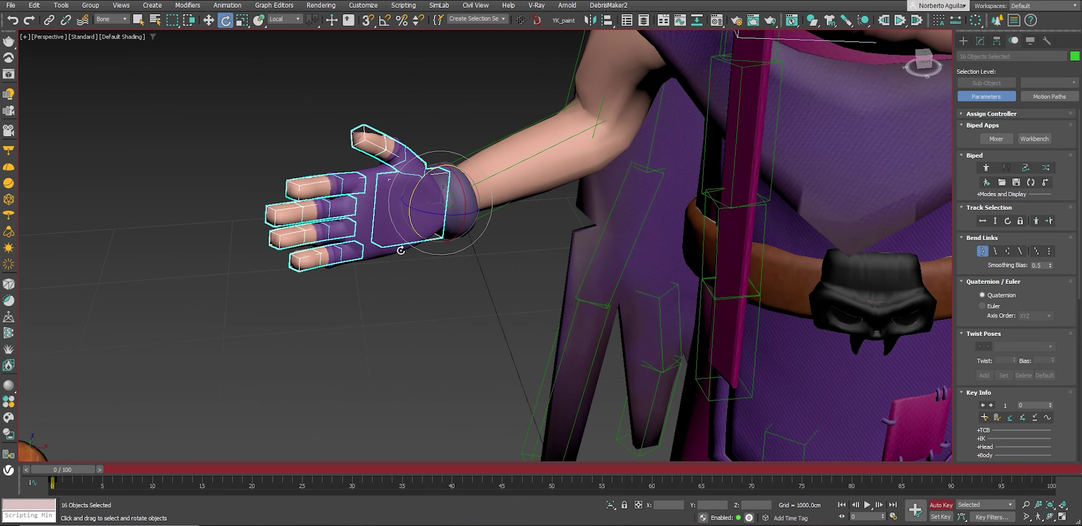
{"action": "left_click", "coordinate": [399, 186], "text": "alt"}
{"action": "double_click", "coordinate": [370, 141], "text": "alt"}
{"action": "left_click_drag", "start_coordinate": [375, 161], "coordinate": [374, 229]}
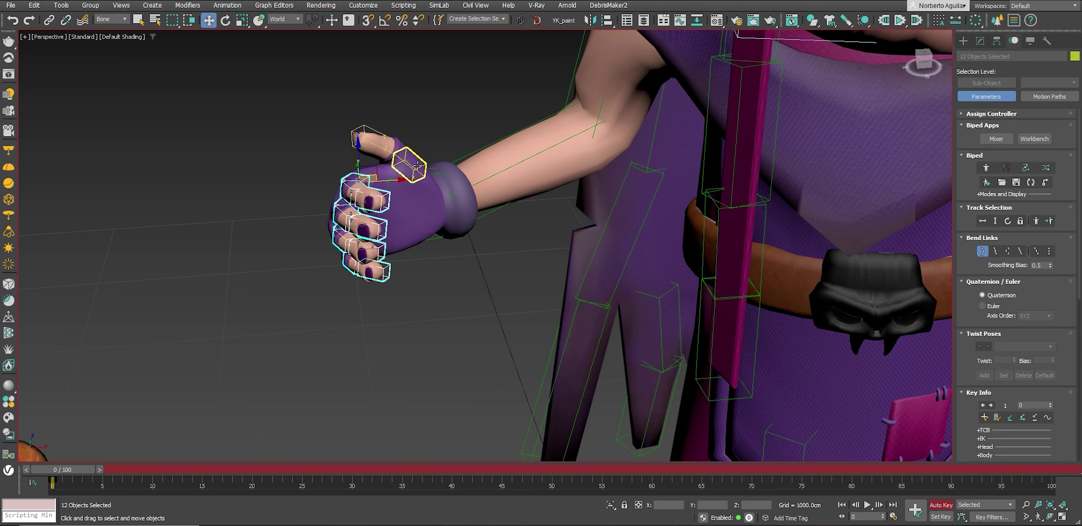
Rotate the thumb Bip001 R Finger0 in toward the fist, then clear the selection.
{"action": "left_click", "coordinate": [412, 166]}
{"action": "mouse_move", "coordinate": [424, 174]}
{"action": "left_mouse_down"}
{"action": "mouse_move", "coordinate": [416, 179]}
{"action": "mouse_move", "coordinate": [427, 178]}
{"action": "left_mouse_up"}
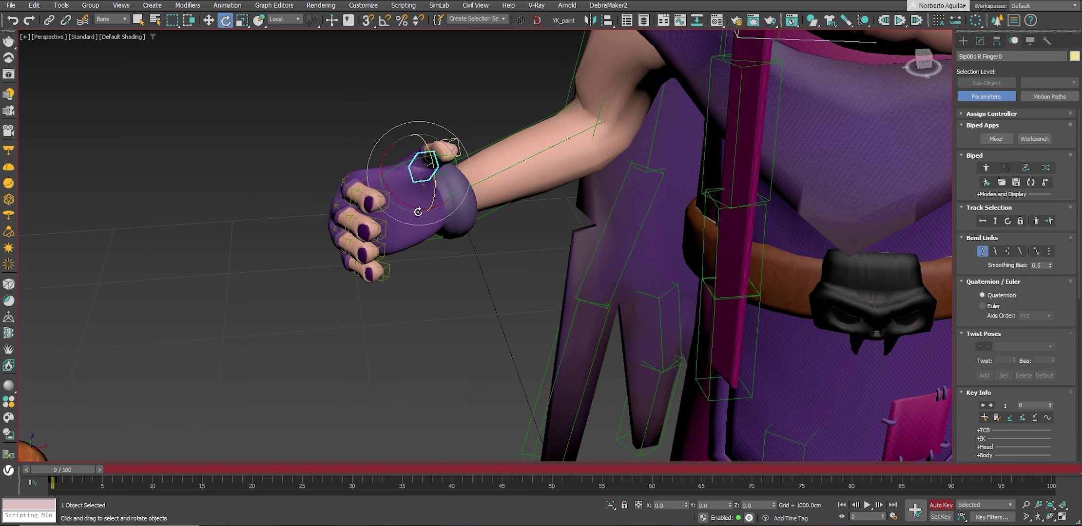
{"action": "key", "text": "ctrl+Page_Down"}
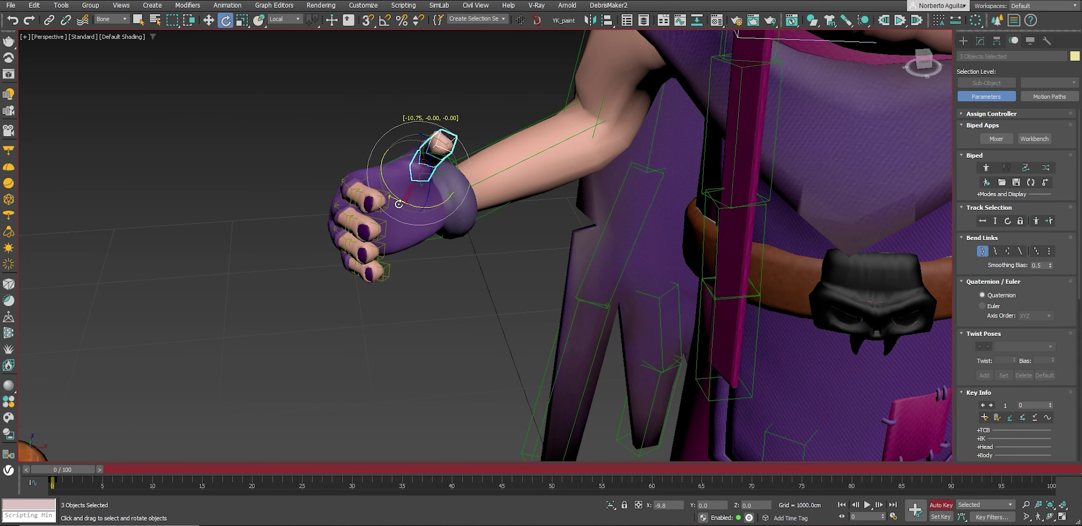
{"action": "left_click", "coordinate": [389, 147]}
{"action": "scroll", "coordinate": [376, 210], "scroll_direction": "down", "scroll_amount": 4}
{"action": "scroll", "coordinate": [376, 218], "scroll_direction": "down", "scroll_amount": 4}
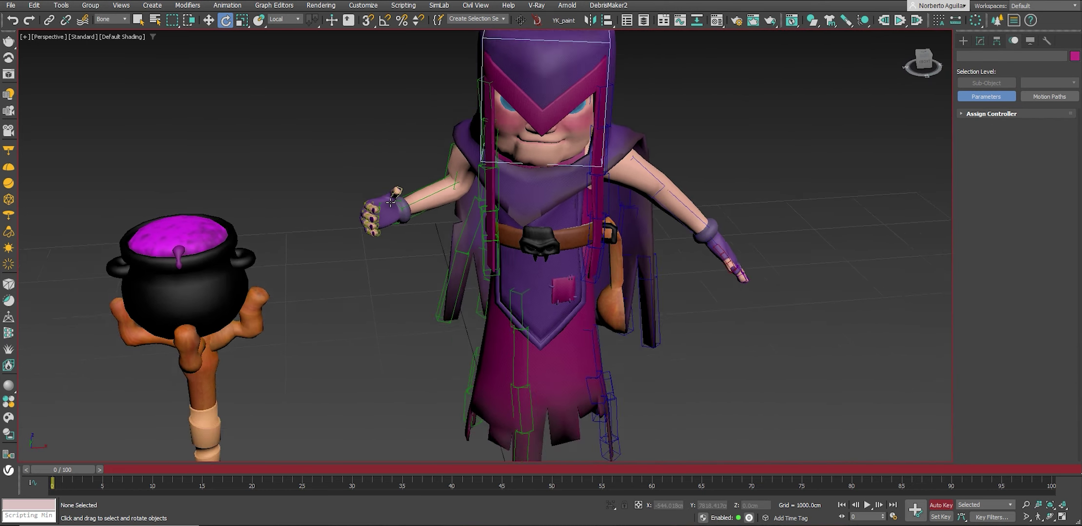
With the filter set to All, align the cauldron staff to the witch's right hand.
{"action": "left_click", "coordinate": [112, 19]}
{"action": "key", "text": "w"}
{"action": "left_click", "coordinate": [225, 262]}
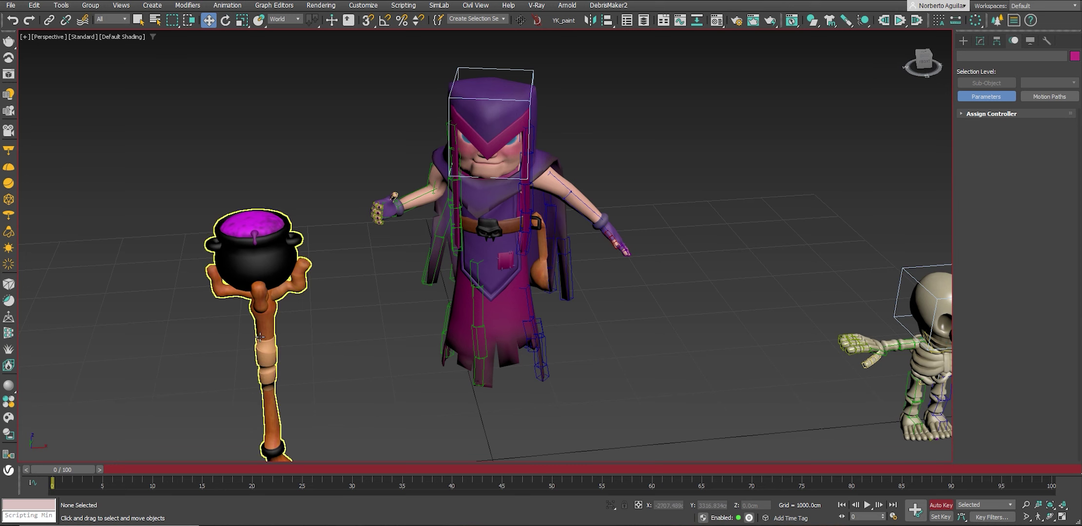
{"action": "middle_click_drag", "start_coordinate": [323, 282], "coordinate": [334, 238], "text": "alt"}
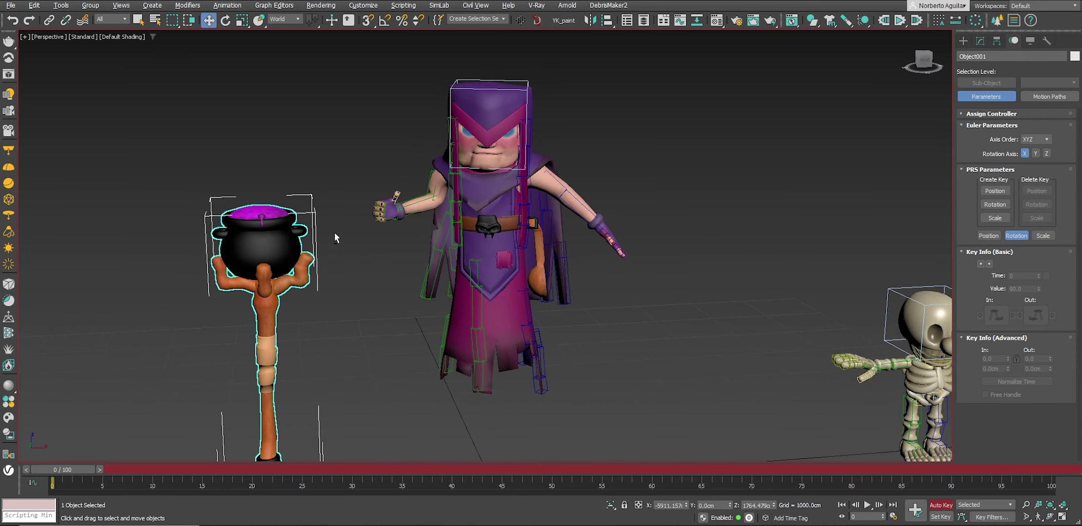
{"action": "left_click", "coordinate": [606, 20]}
{"action": "left_click", "coordinate": [391, 217]}
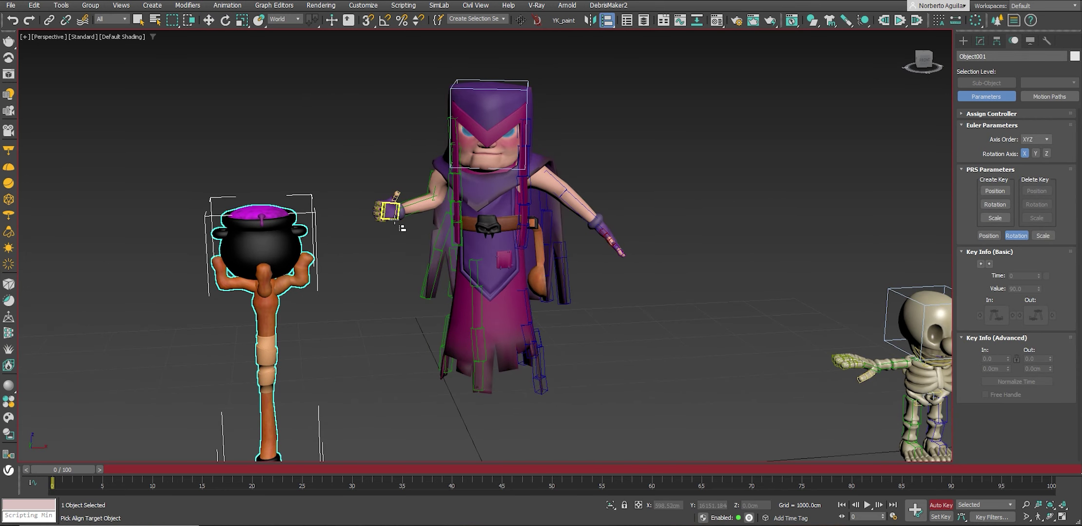
{"action": "left_click", "coordinate": [540, 344]}
{"action": "mouse_move", "coordinate": [541, 345]}
{"action": "middle_mouse_down", "text": "alt"}
{"action": "mouse_move", "coordinate": [435, 250]}
{"action": "mouse_move", "coordinate": [582, 237]}
{"action": "middle_mouse_up", "text": "alt"}
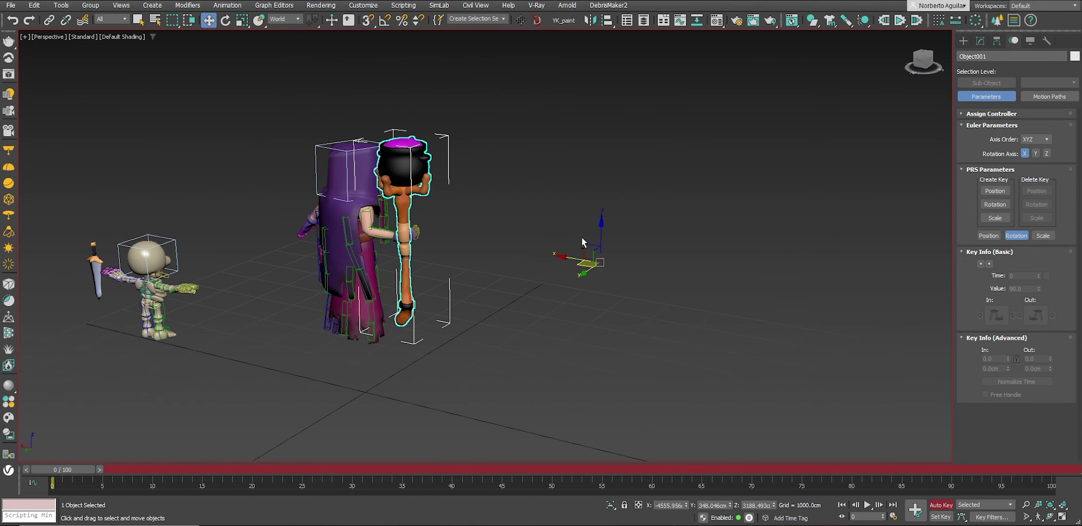
Center the staff's pivot on the object using Affect Pivot Only.
{"action": "left_click", "coordinate": [996, 40]}
{"action": "left_click", "coordinate": [1016, 113]}
{"action": "left_click", "coordinate": [1003, 157]}
{"action": "left_click", "coordinate": [963, 41]}
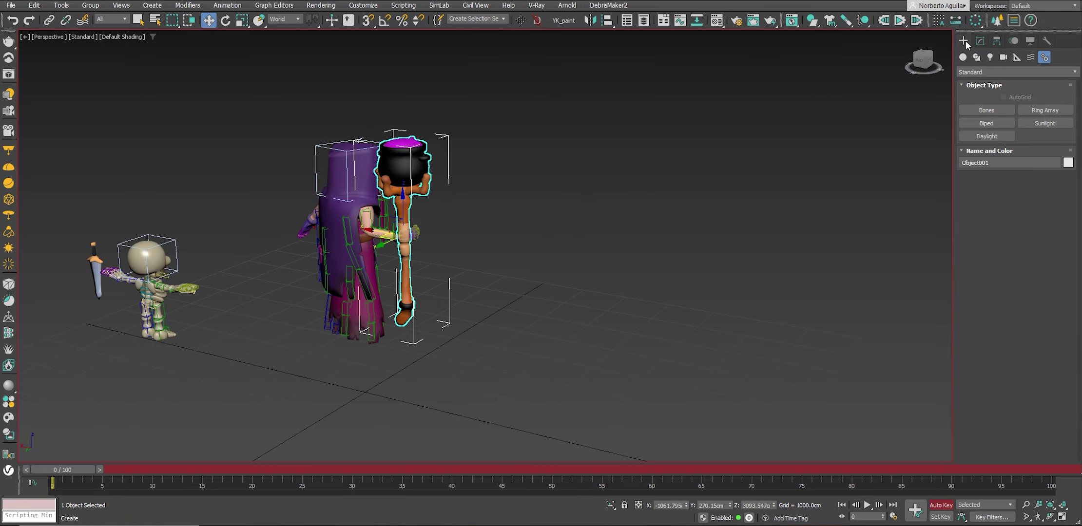
Slide the staff upward along Z through the witch's grip.
{"action": "key", "text": "z"}
{"action": "mouse_move", "coordinate": [466, 206]}
{"action": "middle_mouse_down", "text": "alt"}
{"action": "mouse_move", "coordinate": [363, 239]}
{"action": "mouse_move", "coordinate": [380, 250]}
{"action": "mouse_move", "coordinate": [414, 246]}
{"action": "mouse_move", "coordinate": [468, 205]}
{"action": "mouse_move", "coordinate": [528, 208]}
{"action": "mouse_move", "coordinate": [455, 198]}
{"action": "middle_mouse_up", "text": "alt"}
{"action": "scroll", "coordinate": [380, 250], "scroll_direction": "up", "scroll_amount": 5}
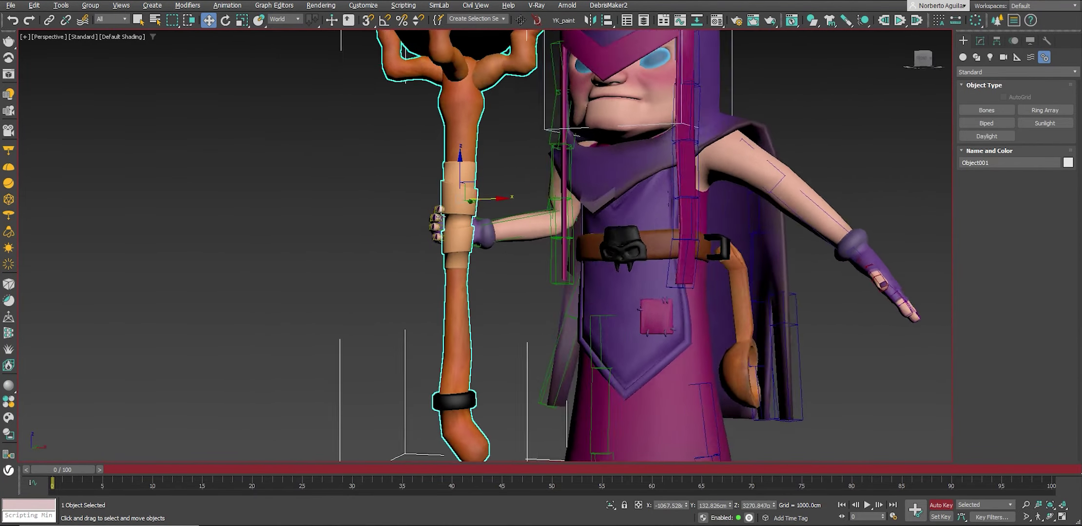
{"action": "left_click_drag", "start_coordinate": [455, 198], "coordinate": [451, 155]}
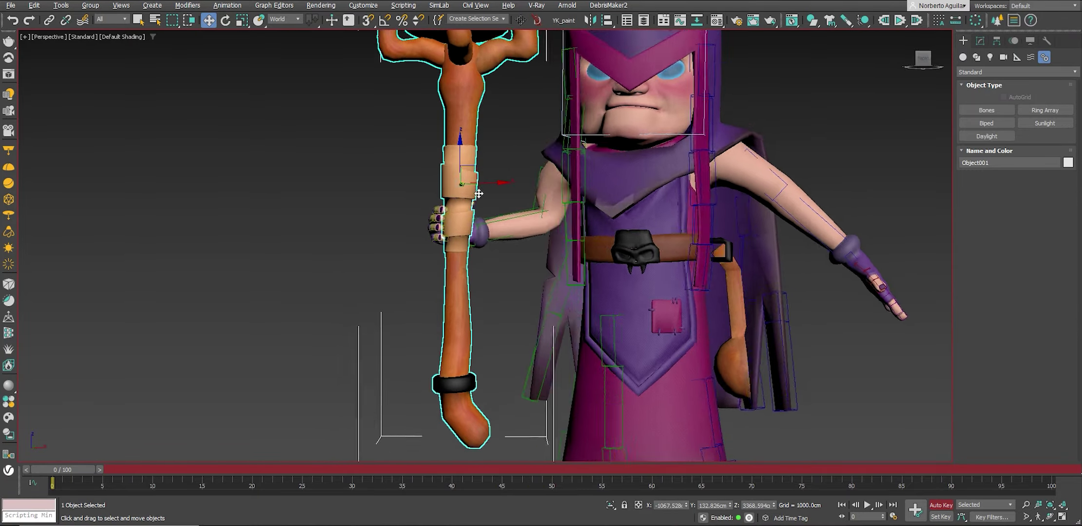
{"action": "middle_click_drag", "start_coordinate": [452, 155], "coordinate": [535, 218], "text": "alt"}
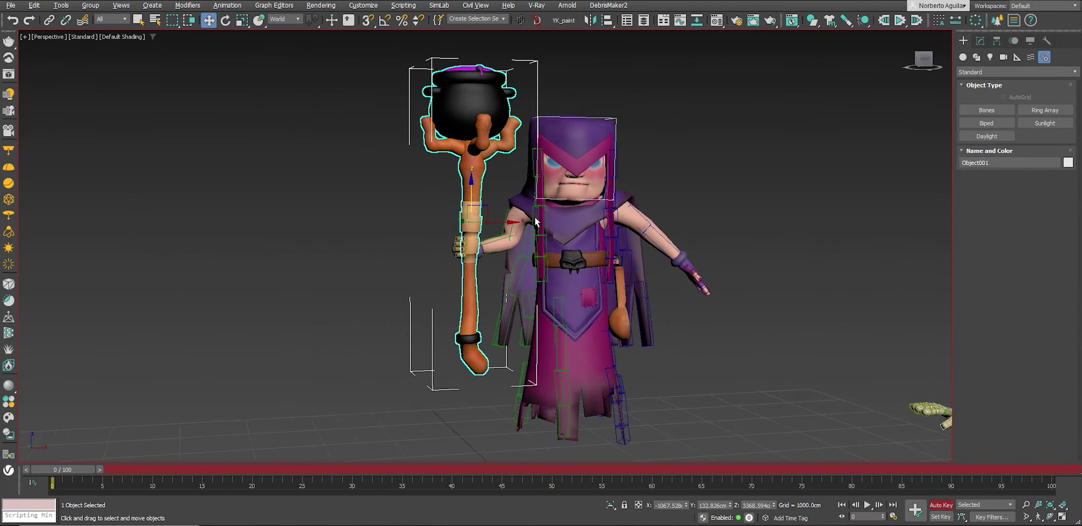
{"action": "scroll", "coordinate": [427, 218], "scroll_direction": "up", "scroll_amount": 5}
Scale the staff down uniformly and pick the Select and Link tool.
{"action": "key", "text": "r"}
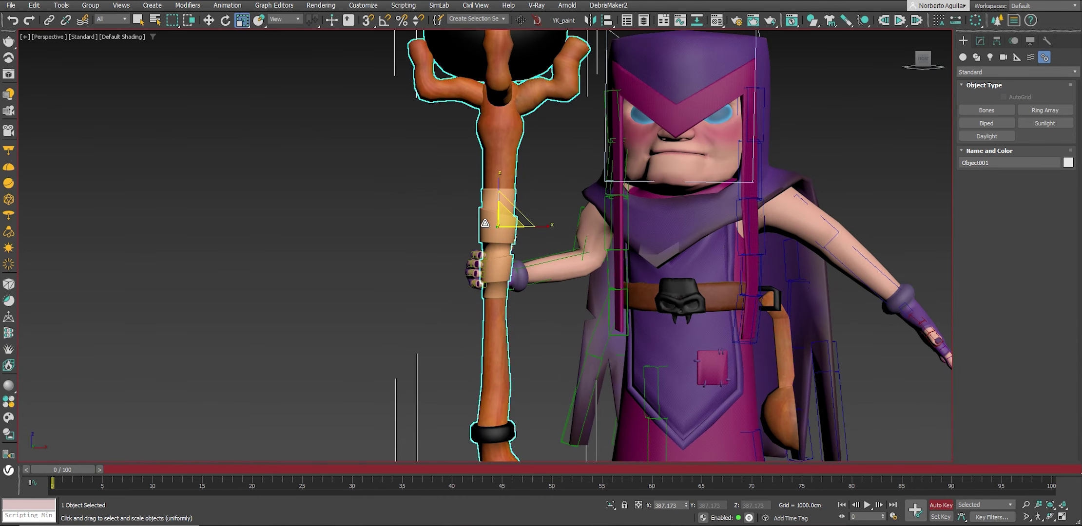
{"action": "left_click_drag", "start_coordinate": [504, 221], "coordinate": [511, 234]}
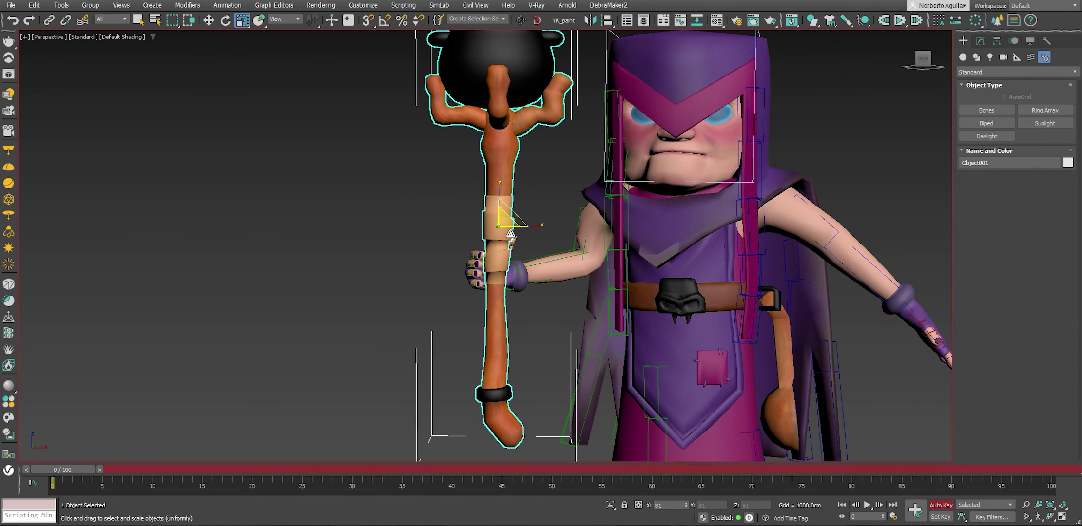
{"action": "key", "text": "w"}
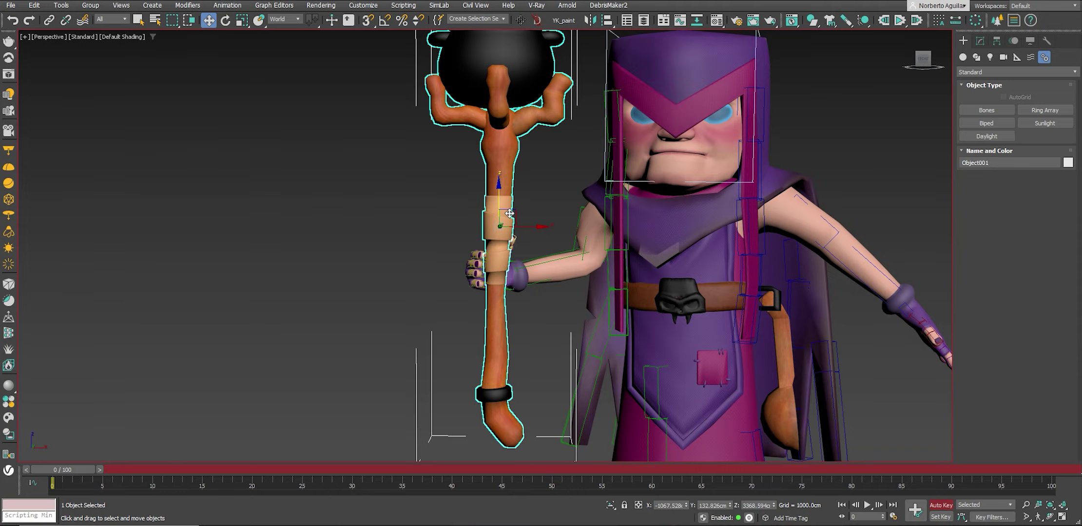
{"action": "middle_click_drag", "start_coordinate": [540, 204], "coordinate": [484, 199], "text": "alt"}
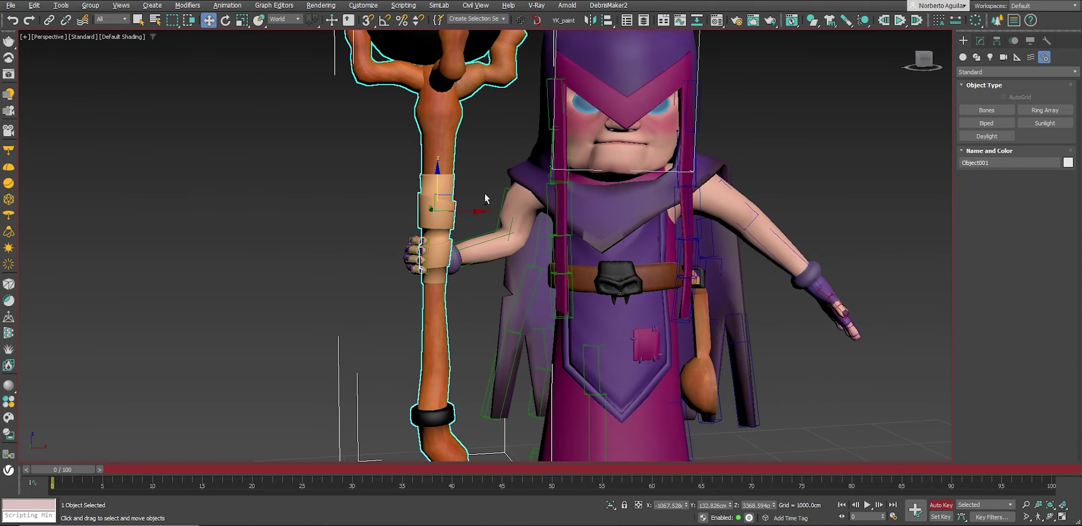
{"action": "left_click", "coordinate": [50, 20]}
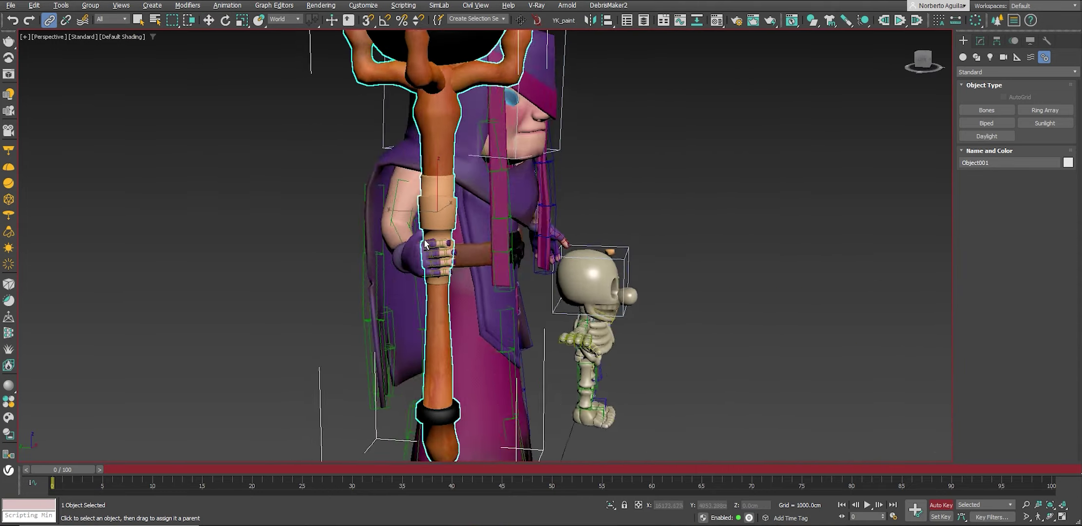
{"action": "middle_click_drag", "start_coordinate": [633, 219], "coordinate": [520, 240], "text": "alt"}
Link the staff to the right hand and bend the right thumb toward the staff.
{"action": "left_click_drag", "start_coordinate": [438, 258], "coordinate": [414, 282]}
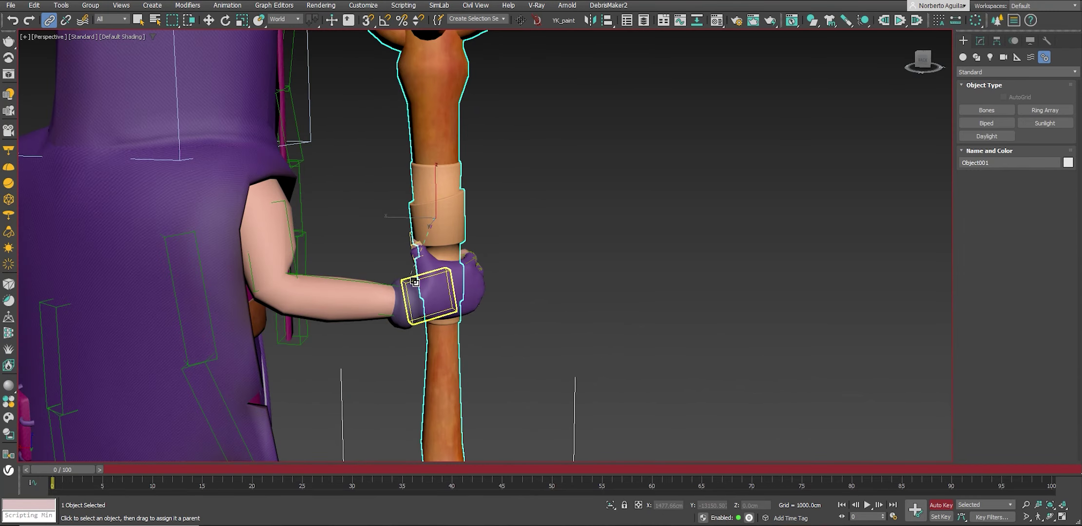
{"action": "middle_click_drag", "start_coordinate": [503, 283], "coordinate": [439, 273], "text": "alt"}
{"action": "left_click", "coordinate": [412, 267]}
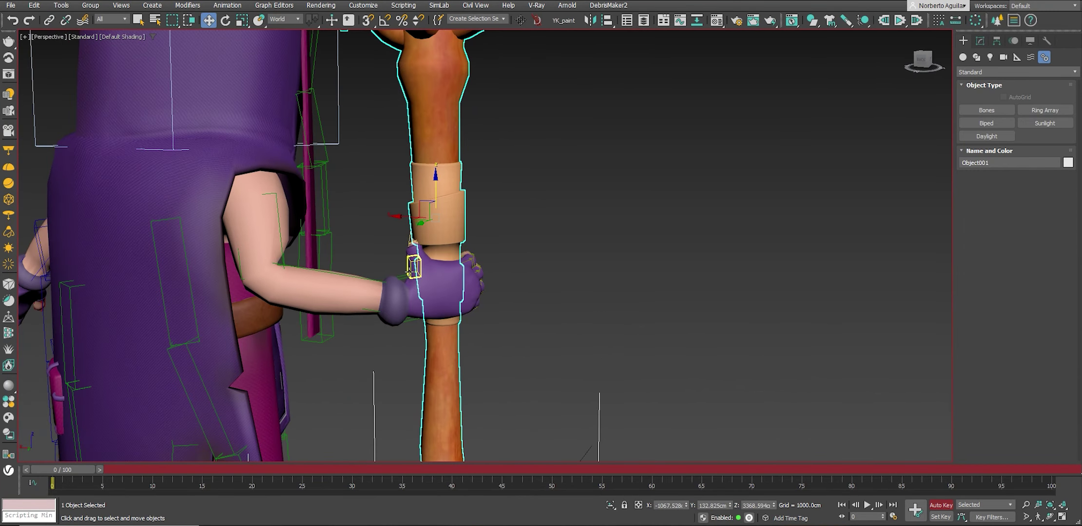
{"action": "key", "text": "e"}
{"action": "left_click_drag", "start_coordinate": [414, 267], "coordinate": [405, 268]}
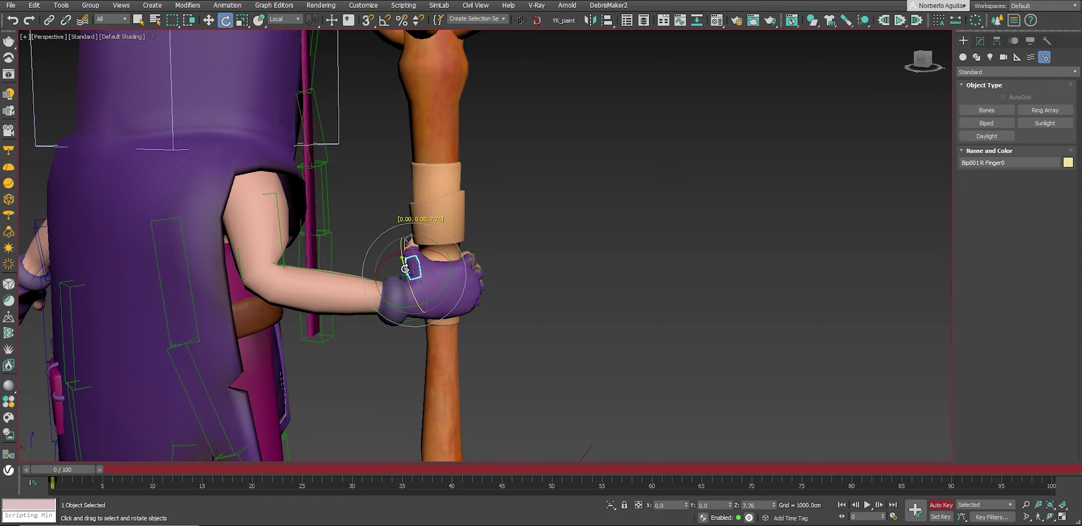
{"action": "mouse_move", "coordinate": [406, 259]}
{"action": "middle_mouse_down", "text": "alt"}
{"action": "mouse_move", "coordinate": [456, 330]}
{"action": "mouse_move", "coordinate": [434, 241]}
{"action": "middle_mouse_up", "text": "alt"}
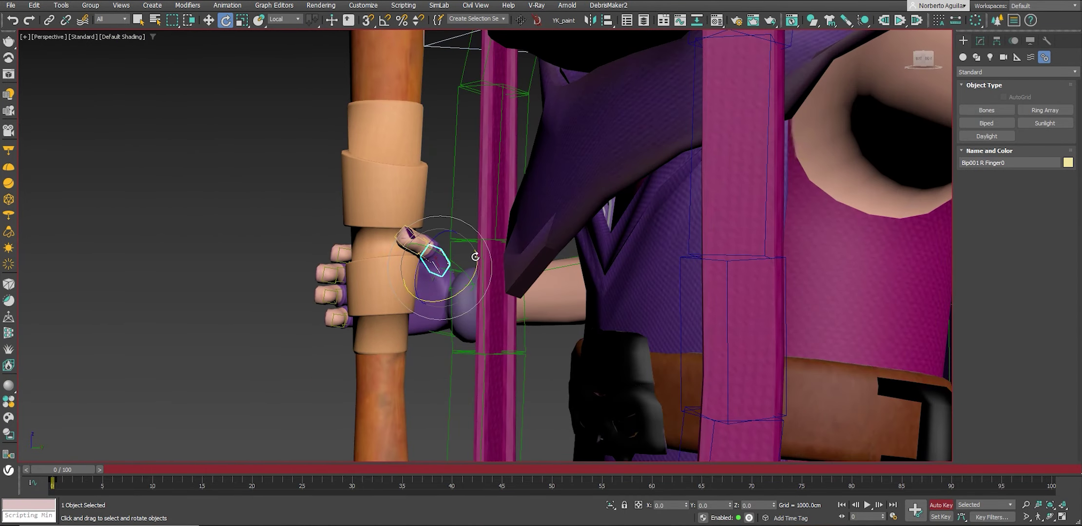
{"action": "left_click", "coordinate": [414, 235]}
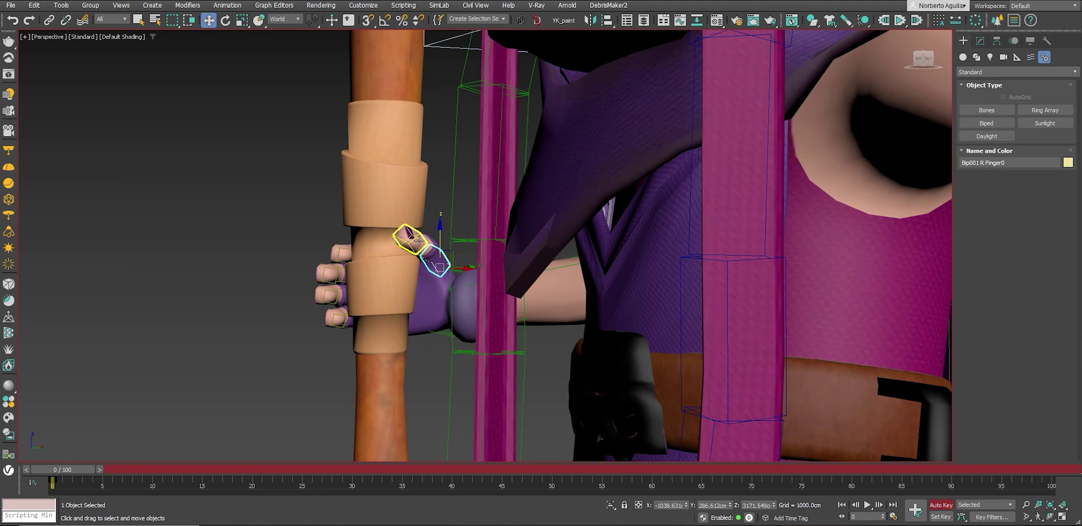
Select the right-hand finger bones and curl the bottom finger around the staff.
{"action": "key", "text": "w"}
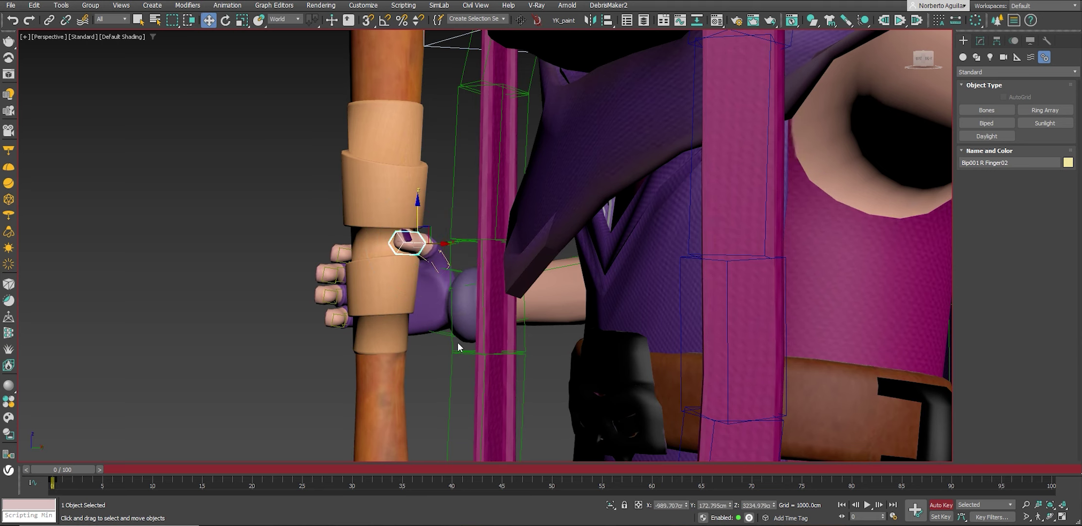
{"action": "double_click", "coordinate": [458, 295]}
{"action": "left_click", "coordinate": [458, 295], "text": "alt"}
{"action": "left_click", "coordinate": [414, 207], "text": "alt"}
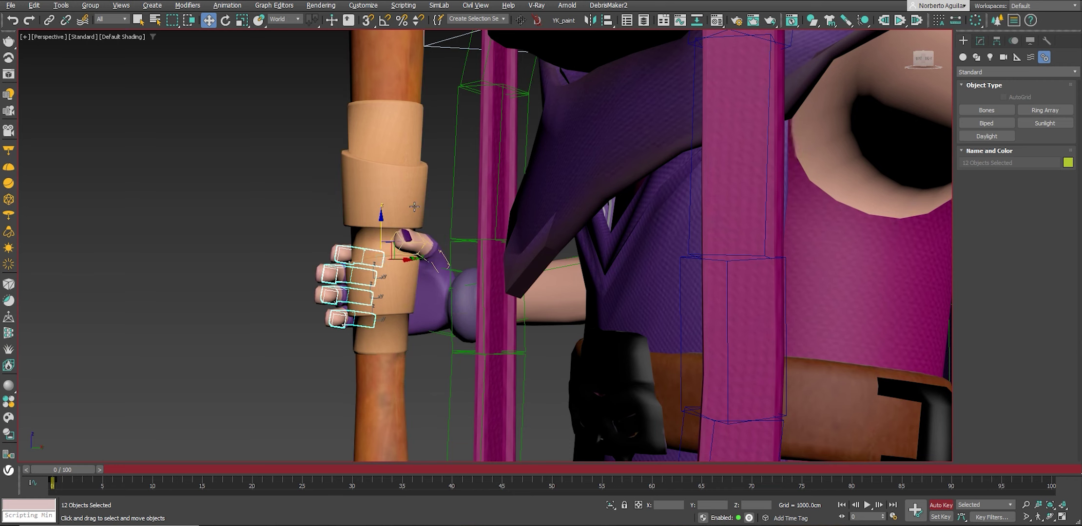
{"action": "mouse_move", "coordinate": [405, 202]}
{"action": "middle_mouse_down", "text": "alt"}
{"action": "mouse_move", "coordinate": [367, 253]}
{"action": "mouse_move", "coordinate": [393, 245]}
{"action": "middle_mouse_up", "text": "alt"}
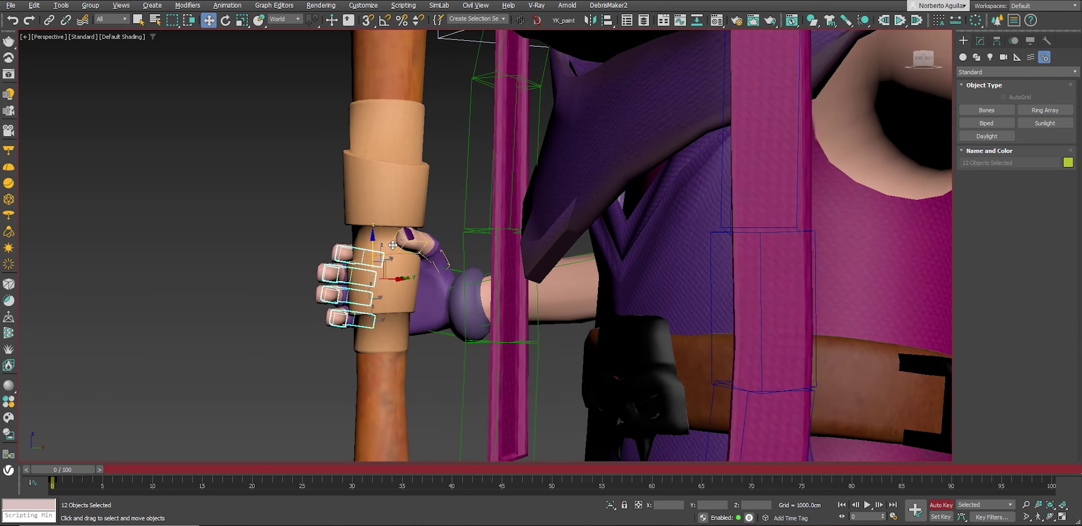
{"action": "left_click", "coordinate": [338, 255], "text": "alt"}
{"action": "key", "text": "e"}
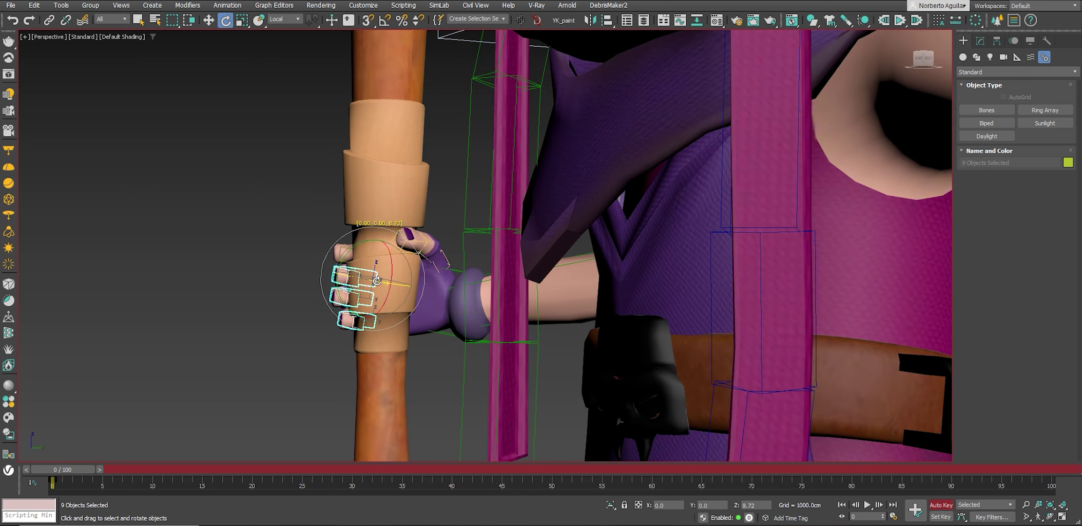
{"action": "middle_click_drag", "start_coordinate": [359, 285], "coordinate": [473, 283], "text": "alt"}
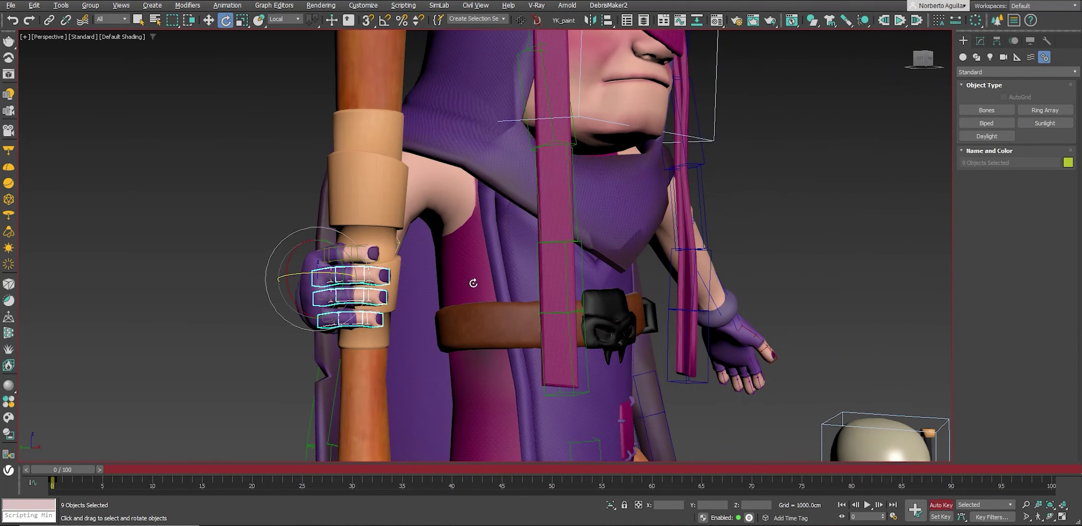
{"action": "left_click", "coordinate": [335, 291], "text": "alt"}
{"action": "left_click_drag", "start_coordinate": [326, 317], "coordinate": [329, 317]}
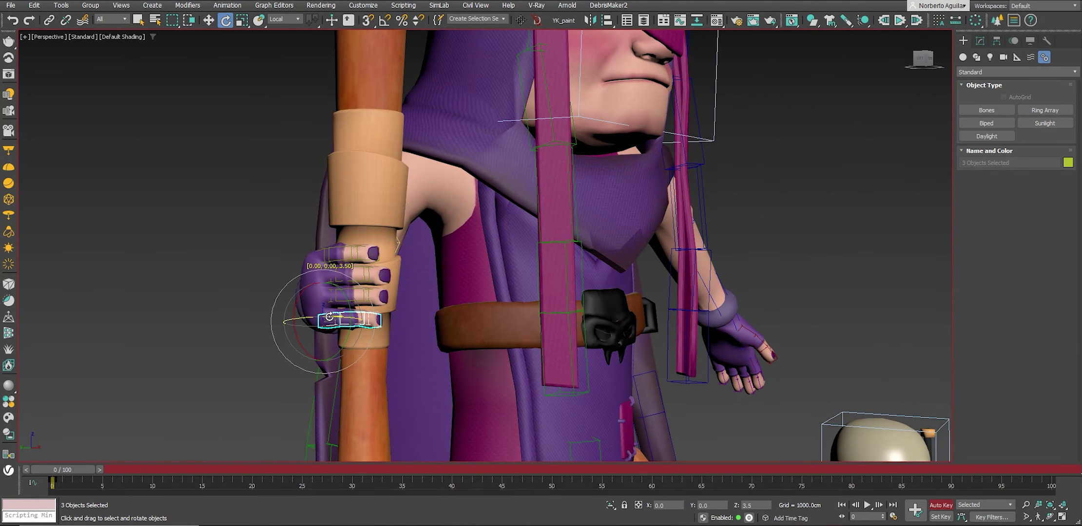
Restrict selection to Bone and curl the right little finger around the staff.
{"action": "key", "text": "w"}
{"action": "left_click", "coordinate": [331, 324]}
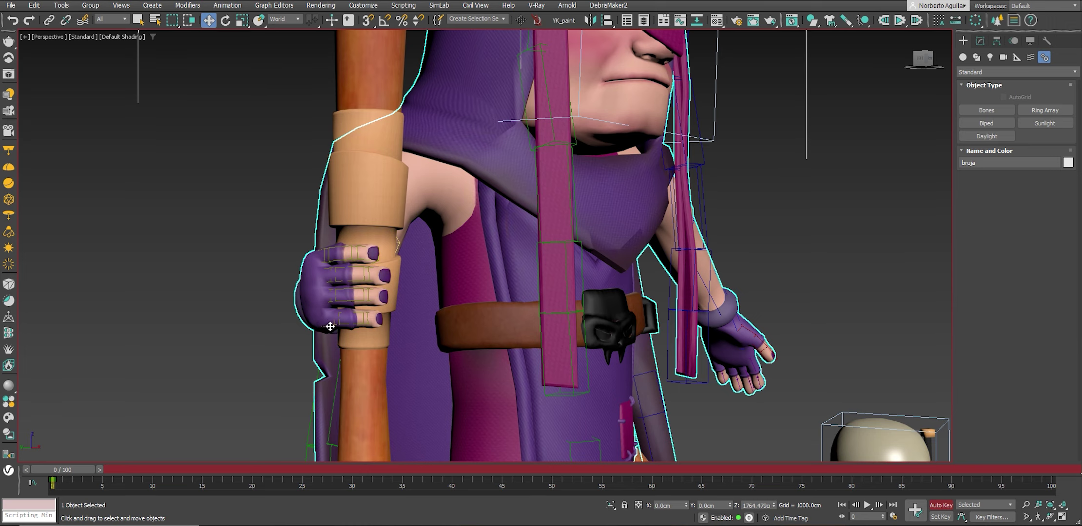
{"action": "left_click", "coordinate": [102, 96]}
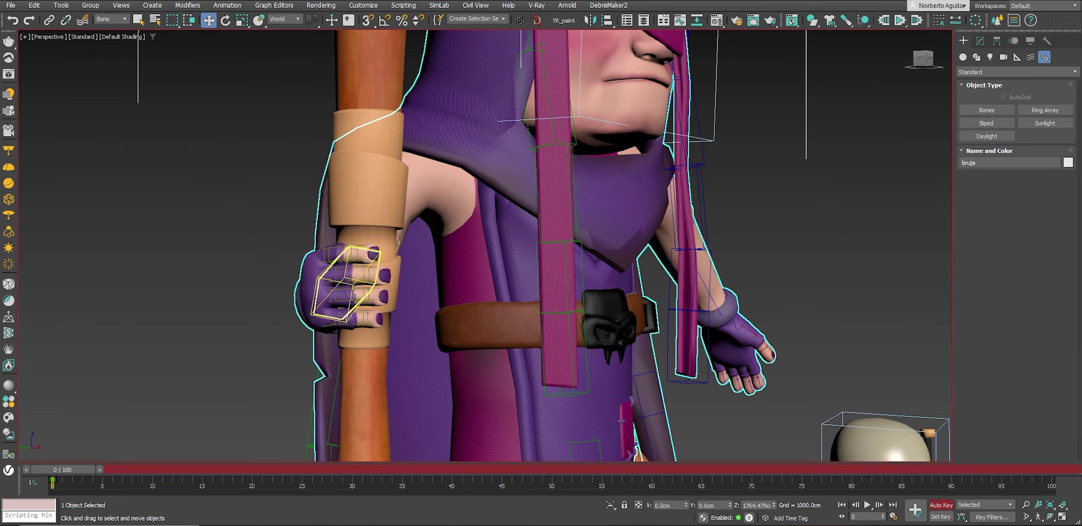
{"action": "key", "text": "e"}
{"action": "left_click", "coordinate": [335, 326]}
{"action": "left_click_drag", "start_coordinate": [349, 308], "coordinate": [351, 314]}
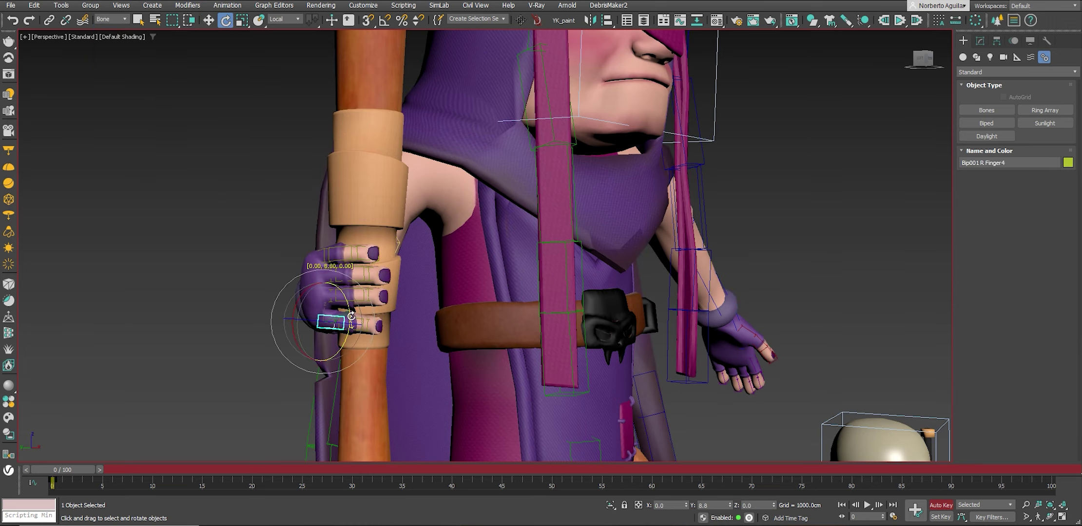
{"action": "mouse_move", "coordinate": [419, 325]}
{"action": "middle_mouse_down", "text": "alt"}
{"action": "mouse_move", "coordinate": [358, 324]}
{"action": "mouse_move", "coordinate": [389, 297]}
{"action": "mouse_move", "coordinate": [375, 271]}
{"action": "middle_mouse_up", "text": "alt"}
Tilt the witch's right hand and staff slightly.
{"action": "scroll", "coordinate": [356, 329], "scroll_direction": "down", "scroll_amount": 5}
{"action": "key", "text": "w"}
{"action": "scroll", "coordinate": [389, 296], "scroll_direction": "up", "scroll_amount": 2}
{"action": "left_click", "coordinate": [363, 275]}
{"action": "key", "text": "e"}
{"action": "left_click_drag", "start_coordinate": [385, 267], "coordinate": [373, 267]}
{"action": "scroll", "coordinate": [438, 273], "scroll_direction": "down", "scroll_amount": 3}
{"action": "middle_click_drag", "start_coordinate": [439, 273], "coordinate": [524, 292], "text": "alt"}
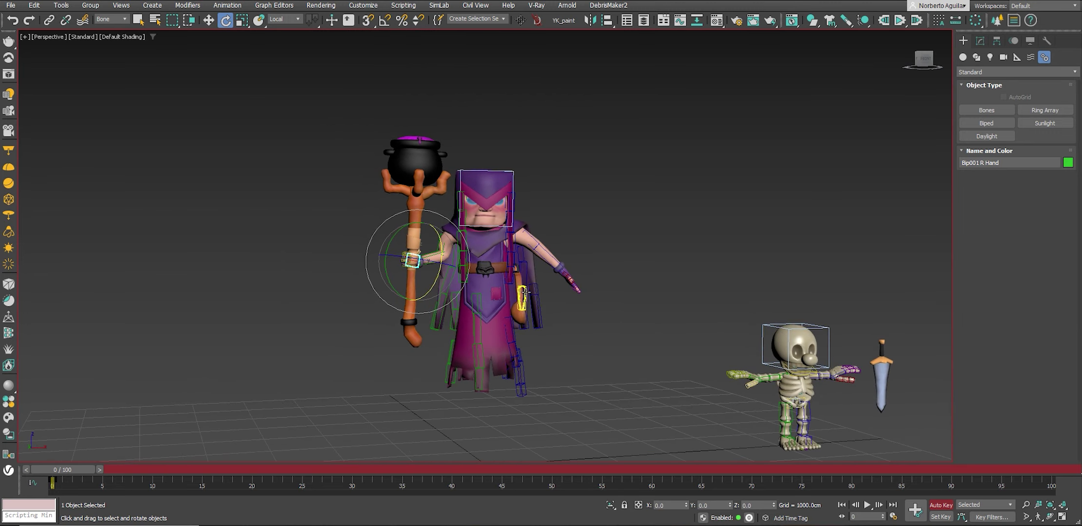
Select the witch's left hand bone and rotate it into a new pose.
{"action": "key", "text": "w"}
{"action": "left_click", "coordinate": [565, 274]}
{"action": "middle_click_drag", "start_coordinate": [565, 274], "coordinate": [585, 253], "text": "alt"}
{"action": "scroll", "coordinate": [567, 205], "scroll_direction": "up", "scroll_amount": 5}
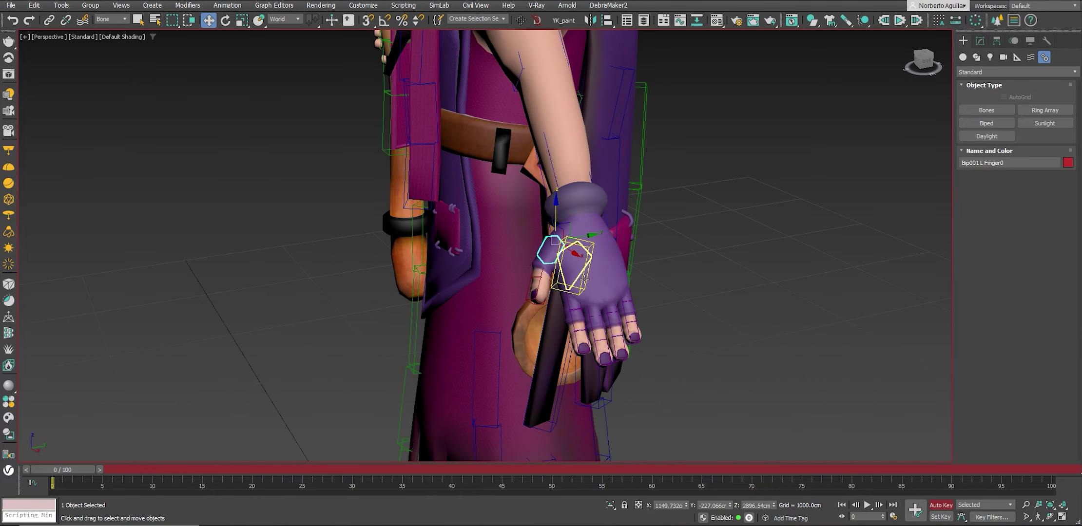
{"action": "middle_click_drag", "start_coordinate": [567, 206], "coordinate": [633, 249], "text": "alt"}
{"action": "middle_click_drag", "start_coordinate": [546, 232], "coordinate": [570, 247], "text": "alt"}
{"action": "scroll", "coordinate": [564, 252], "scroll_direction": "down", "scroll_amount": 5}
{"action": "key", "text": "Page_Up"}
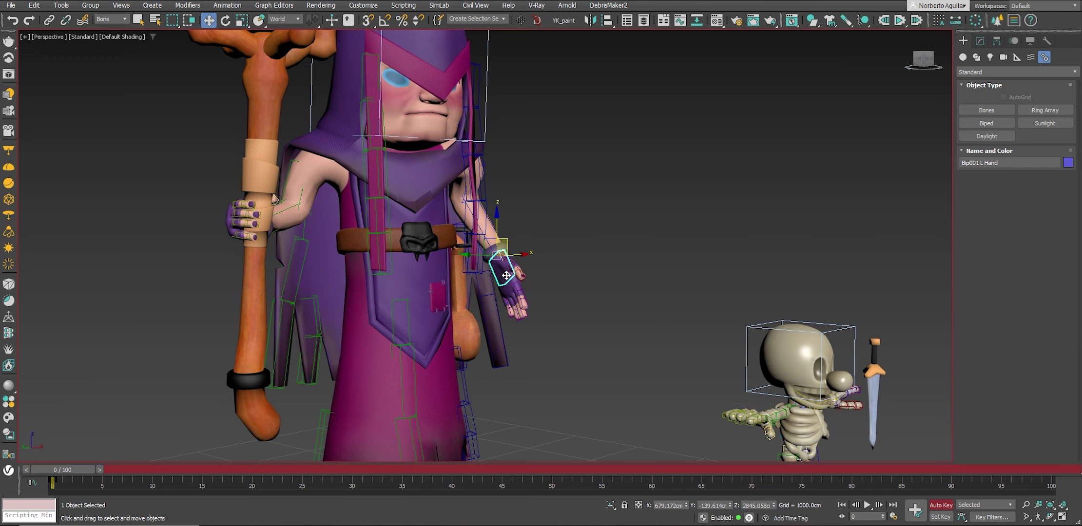
{"action": "key", "text": "e"}
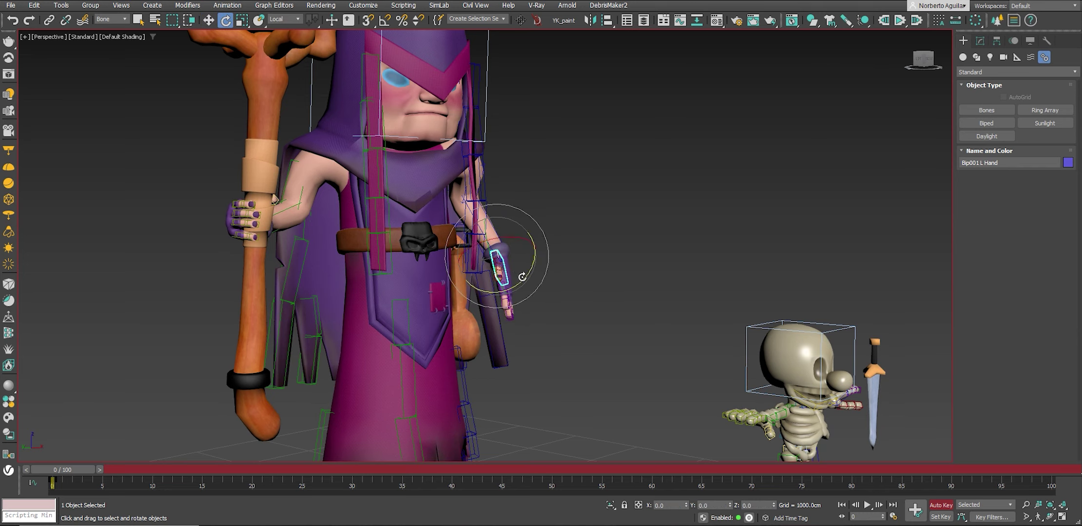
{"action": "left_click_drag", "start_coordinate": [522, 277], "coordinate": [507, 238]}
Rotate the left forearm down to her side and select the right clavicle for rotating.
{"action": "key", "text": "w"}
{"action": "left_click", "coordinate": [482, 225]}
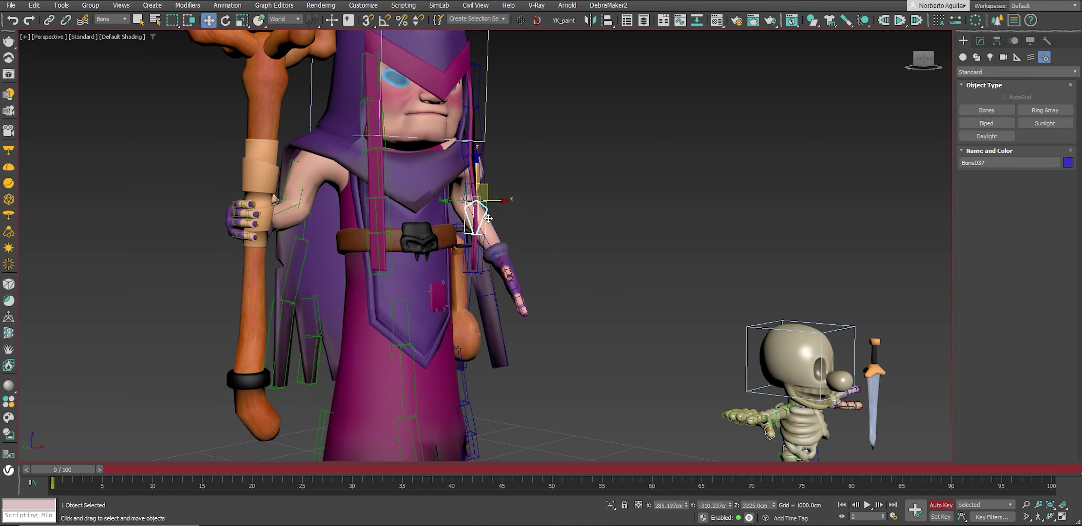
{"action": "key", "text": "e"}
{"action": "mouse_move", "coordinate": [479, 188]}
{"action": "left_mouse_down"}
{"action": "mouse_move", "coordinate": [438, 186]}
{"action": "mouse_move", "coordinate": [484, 194]}
{"action": "left_mouse_up"}
{"action": "key", "text": "w"}
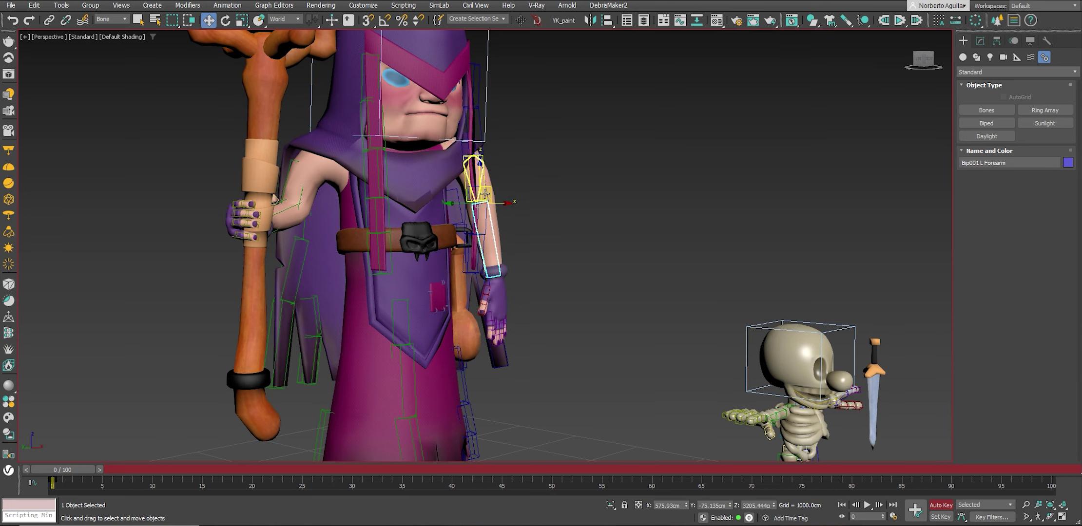
{"action": "left_click", "coordinate": [341, 153]}
{"action": "key", "text": "e"}
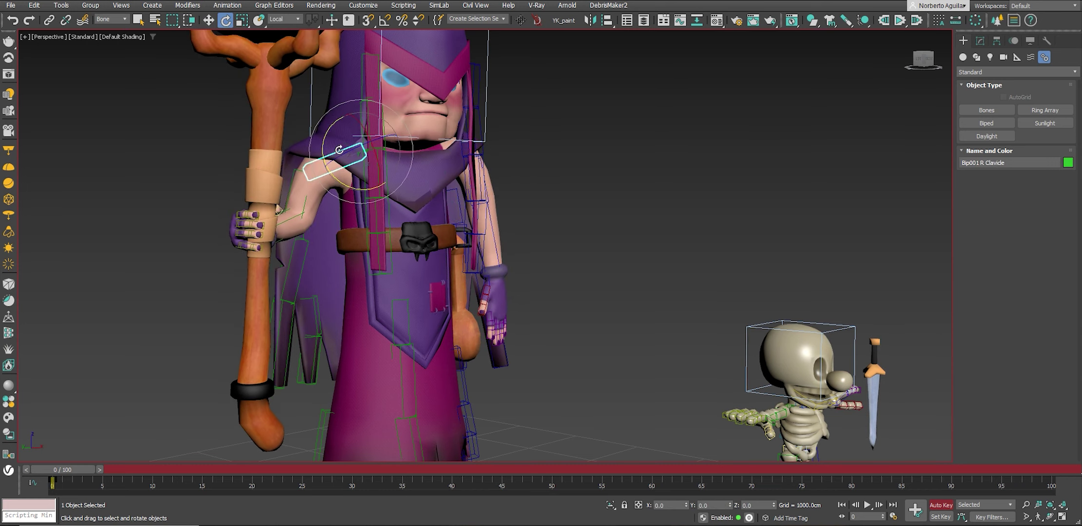
{"action": "scroll", "coordinate": [358, 206], "scroll_direction": "down", "scroll_amount": 5}
{"action": "middle_click_drag", "start_coordinate": [359, 206], "coordinate": [403, 156], "text": "alt"}
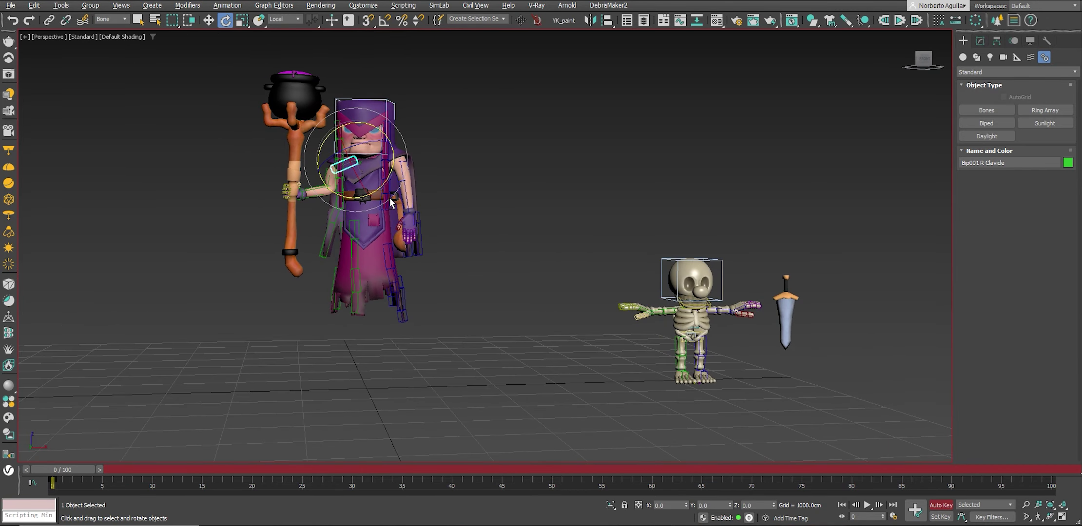
From the biped Motion panel, select the left clavicle for rotation and zoom in.
{"action": "key", "text": "w"}
{"action": "left_click", "coordinate": [1015, 41]}
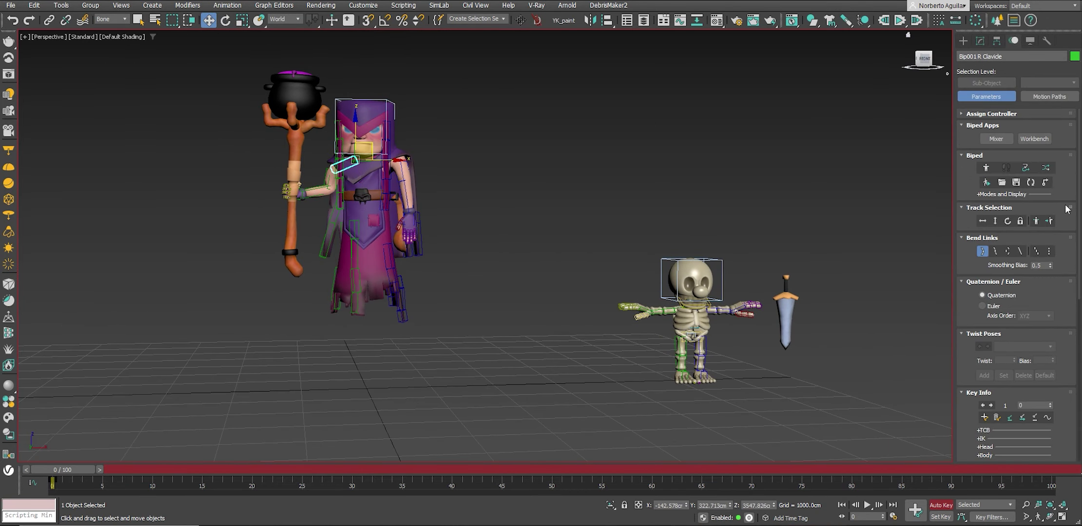
{"action": "mouse_move", "coordinate": [942, 224]}
{"action": "middle_mouse_down", "text": "alt"}
{"action": "mouse_move", "coordinate": [450, 212]}
{"action": "mouse_move", "coordinate": [478, 190]}
{"action": "middle_mouse_up", "text": "alt"}
{"action": "left_click", "coordinate": [403, 185]}
{"action": "key", "text": "e"}
{"action": "scroll", "coordinate": [547, 237], "scroll_direction": "up", "scroll_amount": 2}
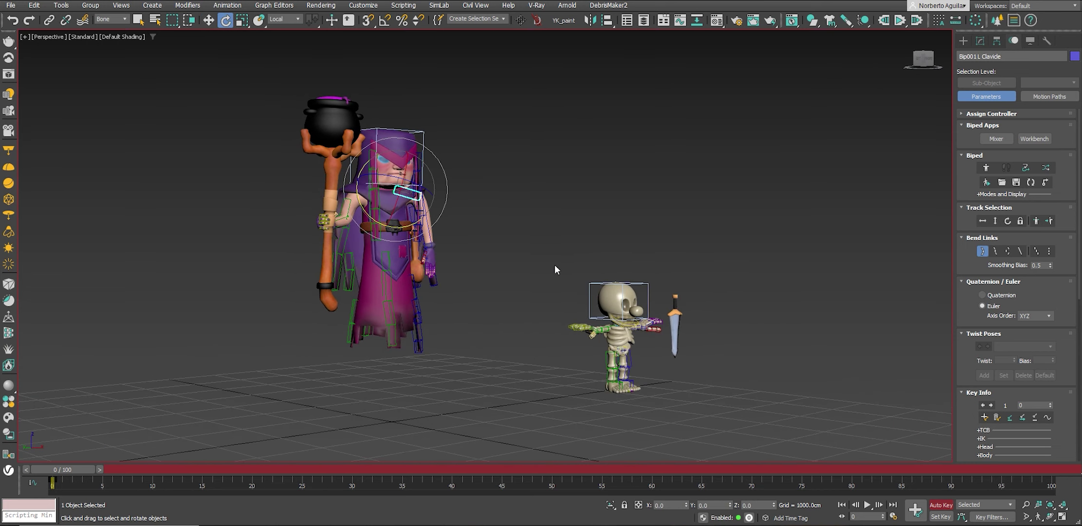
{"action": "scroll", "coordinate": [536, 268], "scroll_direction": "up", "scroll_amount": 1}
{"action": "scroll", "coordinate": [519, 273], "scroll_direction": "up", "scroll_amount": 1}
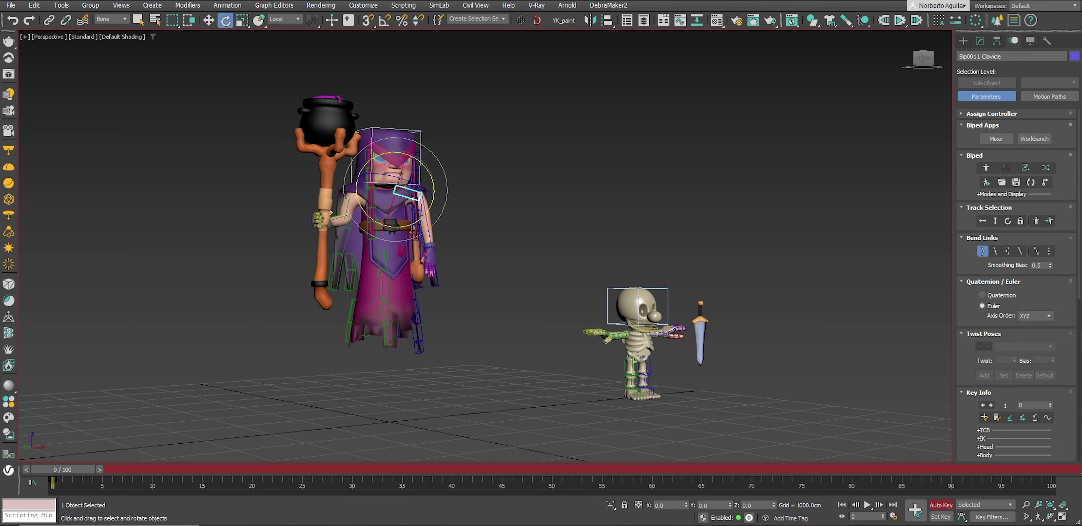
Return the timeline to frame 0 and try selecting the biped bones, head and centre of mass.
{"action": "left_click_drag", "start_coordinate": [76, 469], "coordinate": [94, 470]}
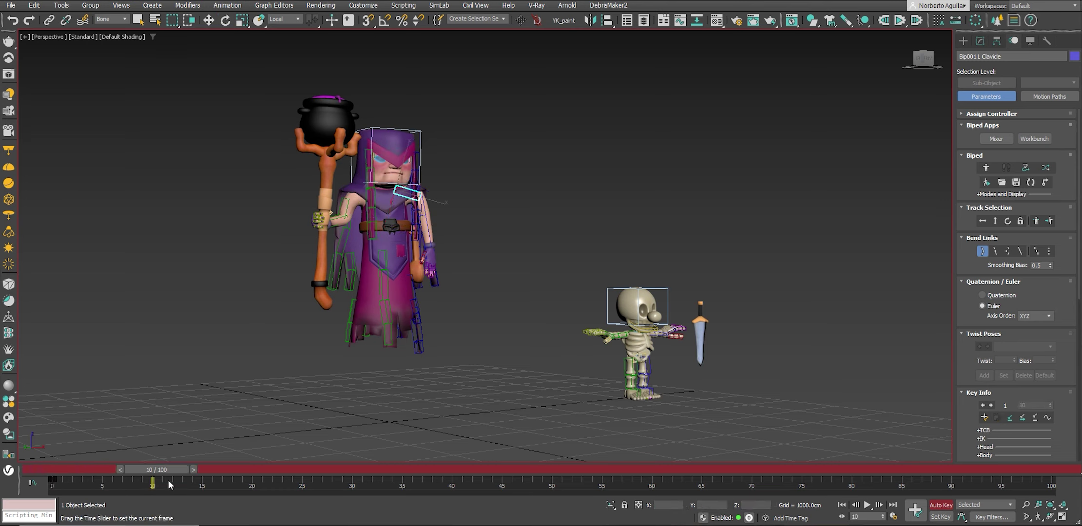
{"action": "left_click_drag", "start_coordinate": [161, 469], "coordinate": [29, 469]}
{"action": "key", "text": "e"}
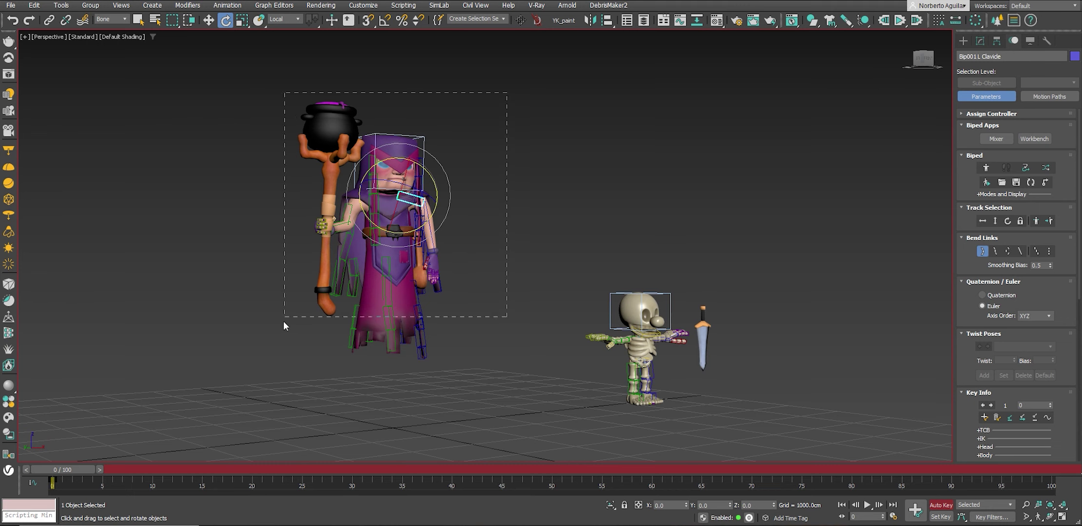
{"action": "left_click_drag", "start_coordinate": [283, 321], "coordinate": [227, 383]}
{"action": "scroll", "coordinate": [505, 230], "scroll_direction": "up", "scroll_amount": 3}
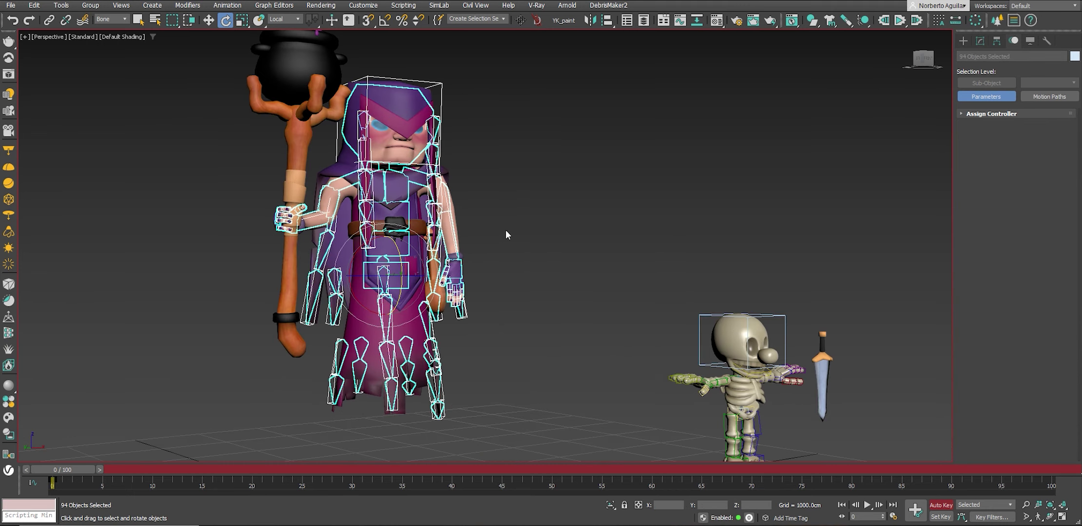
{"action": "left_click", "coordinate": [488, 151]}
{"action": "left_click", "coordinate": [422, 104]}
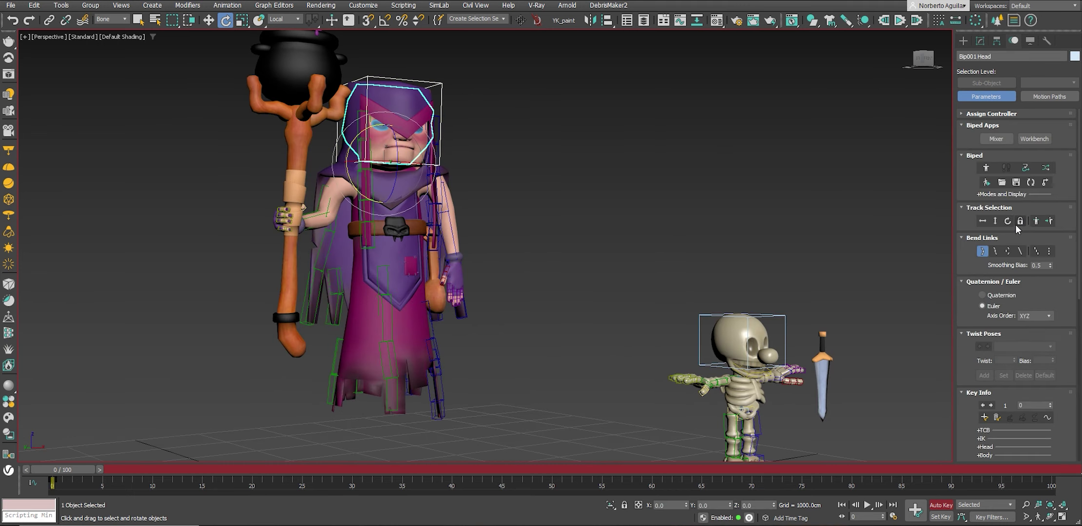
{"action": "left_click", "coordinate": [994, 221]}
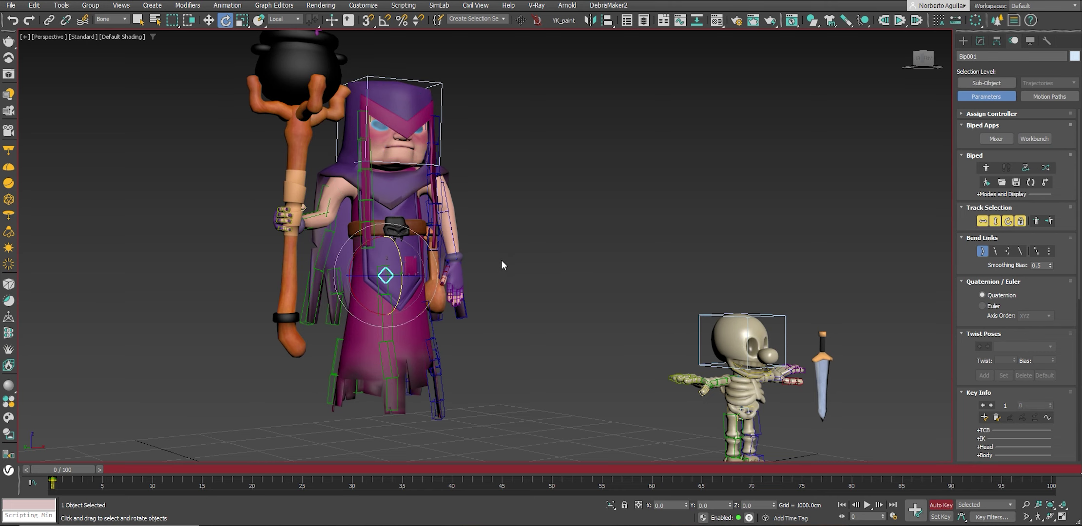
At frame 10, rotate Bip001 Spine2 in Local space to lean the torso.
{"action": "key", "text": "period"}
{"action": "key", "text": "period"}
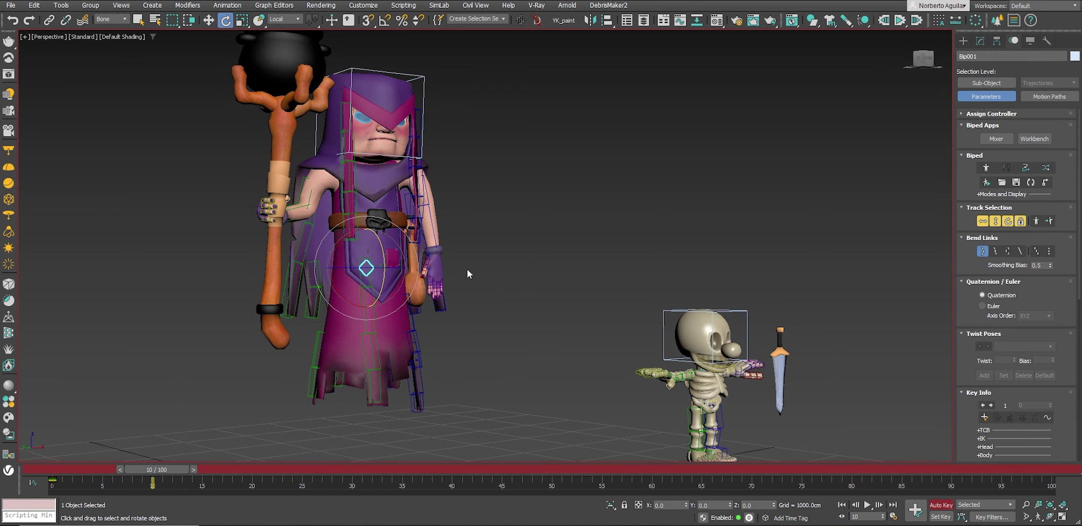
{"action": "middle_click_drag", "start_coordinate": [467, 269], "coordinate": [459, 265], "text": "alt"}
{"action": "key", "text": "w"}
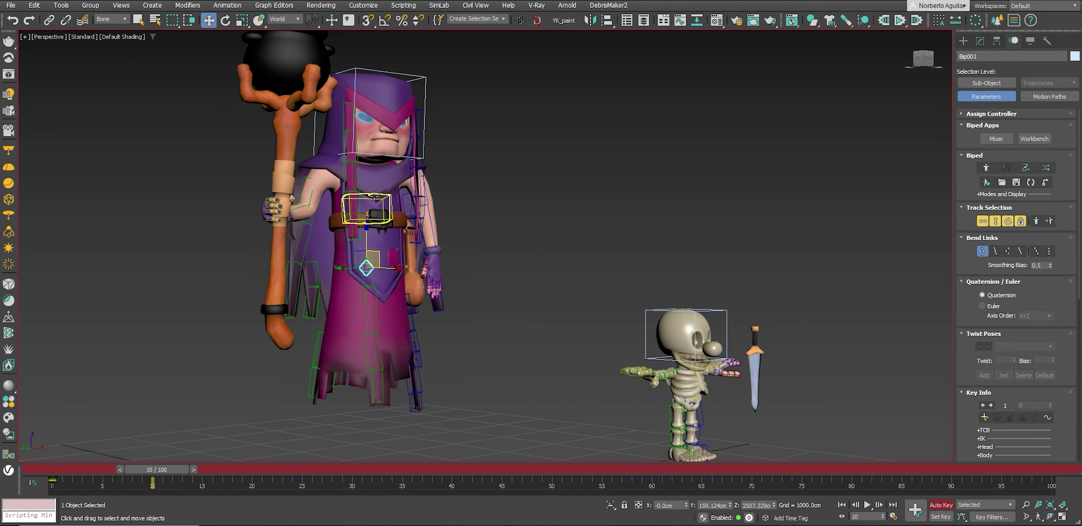
{"action": "left_click", "coordinate": [374, 188]}
{"action": "key", "text": "e"}
{"action": "mouse_move", "coordinate": [374, 188]}
{"action": "left_mouse_down"}
{"action": "mouse_move", "coordinate": [385, 193]}
{"action": "mouse_move", "coordinate": [397, 169]}
{"action": "left_mouse_up"}
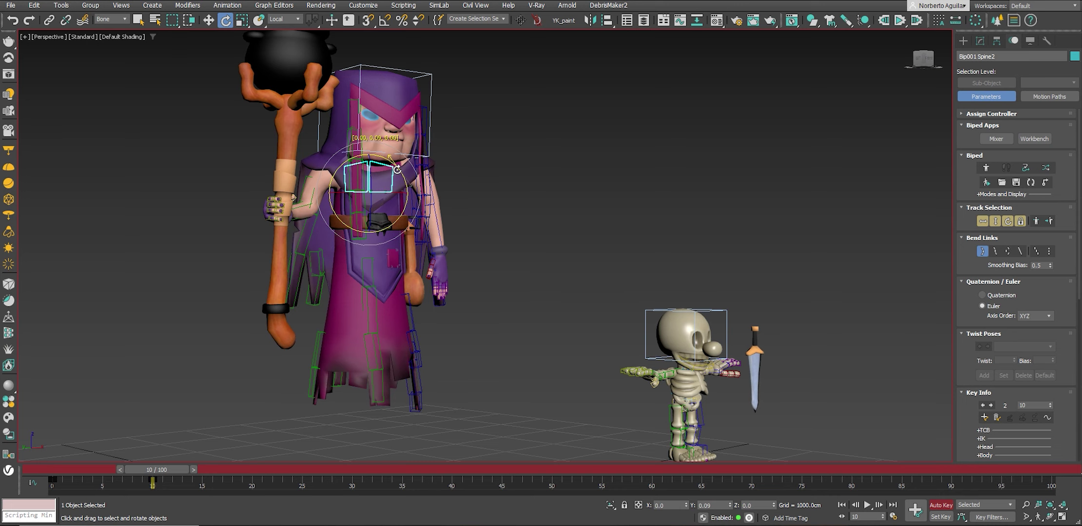
Raise the right forearm with the staff up-left and fit the right hand onto the staff.
{"action": "key", "text": "w"}
{"action": "left_click", "coordinate": [304, 208]}
{"action": "middle_click_drag", "start_coordinate": [304, 208], "coordinate": [333, 243], "text": "alt"}
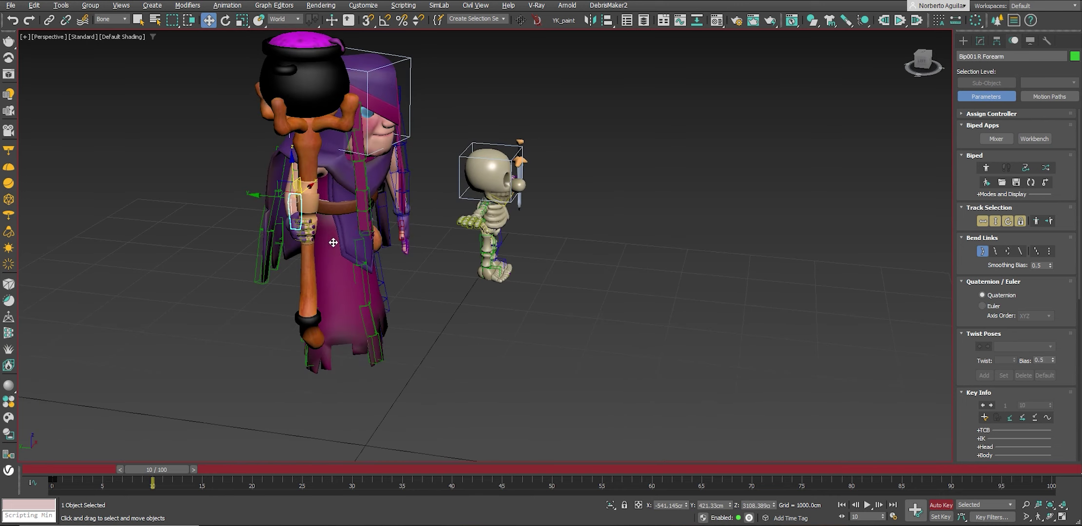
{"action": "left_click_drag", "start_coordinate": [287, 194], "coordinate": [271, 187]}
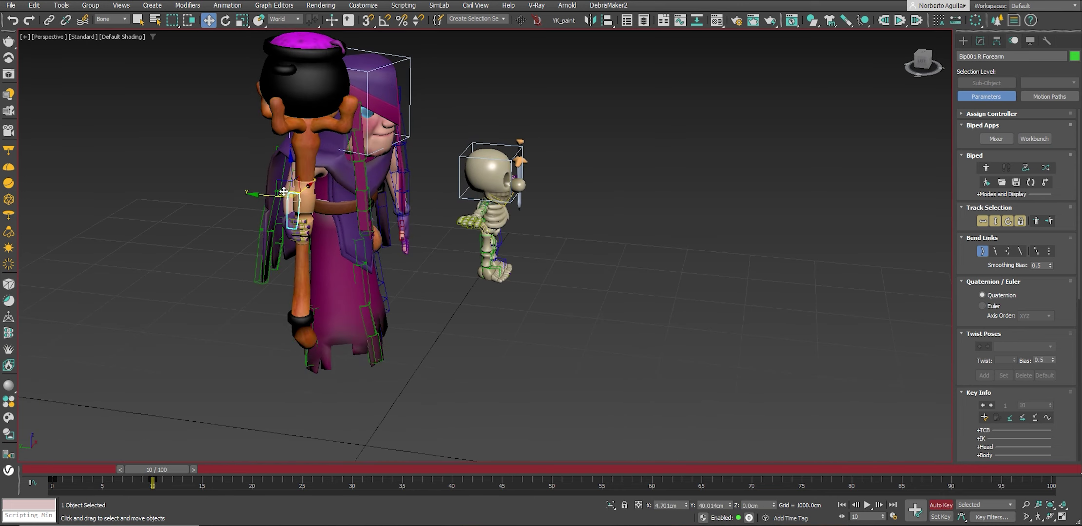
{"action": "mouse_move", "coordinate": [271, 187]}
{"action": "middle_mouse_down", "text": "alt"}
{"action": "mouse_move", "coordinate": [265, 215]}
{"action": "mouse_move", "coordinate": [239, 195]}
{"action": "middle_mouse_up", "text": "alt"}
{"action": "left_click", "coordinate": [251, 210]}
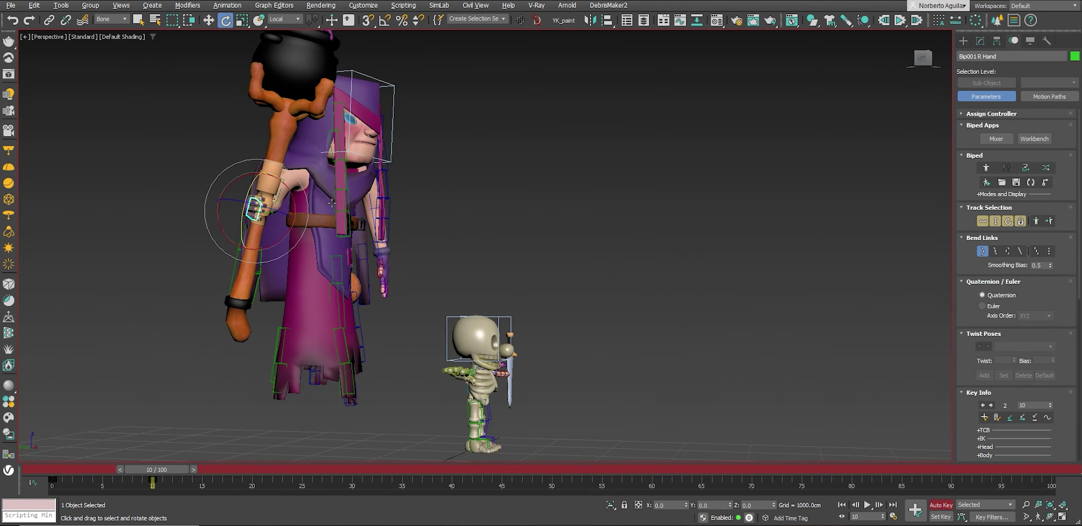
{"action": "left_click_drag", "start_coordinate": [241, 195], "coordinate": [236, 192]}
{"action": "key", "text": "e"}
{"action": "key", "text": "w"}
{"action": "middle_click_drag", "start_coordinate": [236, 191], "coordinate": [250, 218], "text": "alt"}
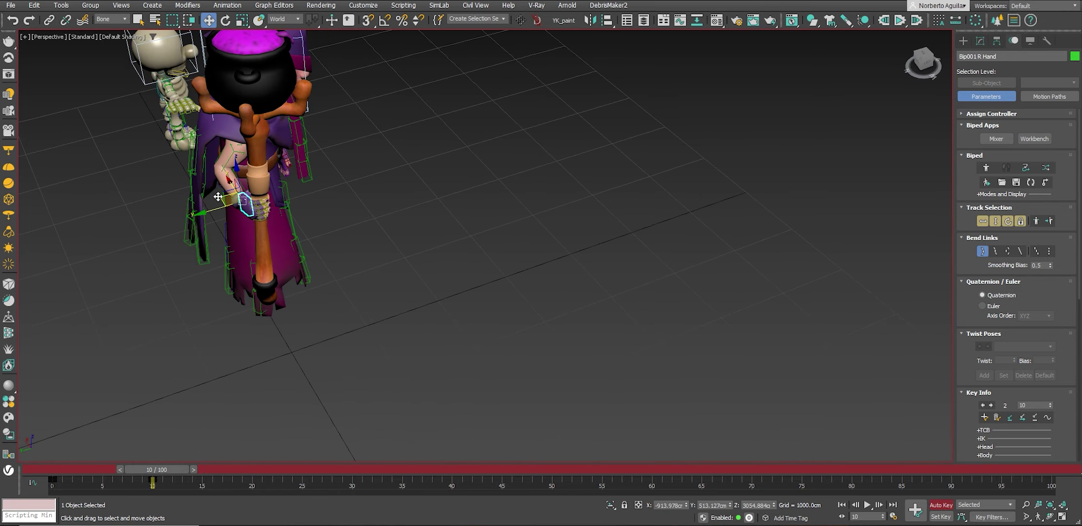
{"action": "left_click_drag", "start_coordinate": [218, 196], "coordinate": [222, 209]}
{"action": "mouse_move", "coordinate": [221, 209]}
{"action": "middle_mouse_down", "text": "alt"}
{"action": "mouse_move", "coordinate": [176, 170]}
{"action": "mouse_move", "coordinate": [465, 254]}
{"action": "mouse_move", "coordinate": [441, 224]}
{"action": "mouse_move", "coordinate": [405, 250]}
{"action": "mouse_move", "coordinate": [453, 221]}
{"action": "middle_mouse_up", "text": "alt"}
Reposition and rotate the left hand at frame 10, adding a key.
{"action": "left_click", "coordinate": [428, 264]}
{"action": "key", "text": "e"}
{"action": "key", "text": "w"}
{"action": "left_click_drag", "start_coordinate": [453, 222], "coordinate": [415, 219]}
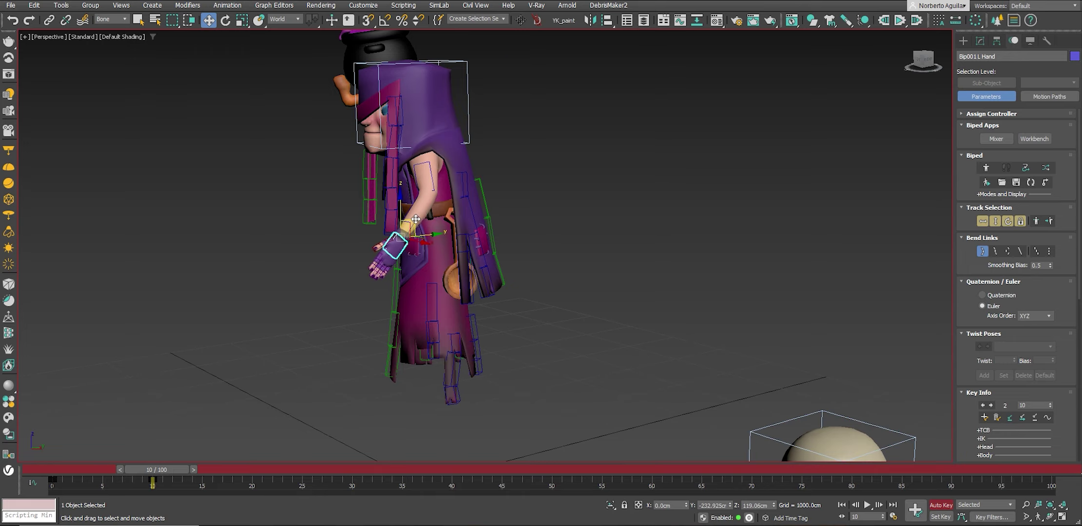
{"action": "middle_click_drag", "start_coordinate": [415, 219], "coordinate": [482, 224], "text": "alt"}
{"action": "scroll", "coordinate": [482, 224], "scroll_direction": "up", "scroll_amount": 2}
{"action": "left_click_drag", "start_coordinate": [398, 242], "coordinate": [387, 220]}
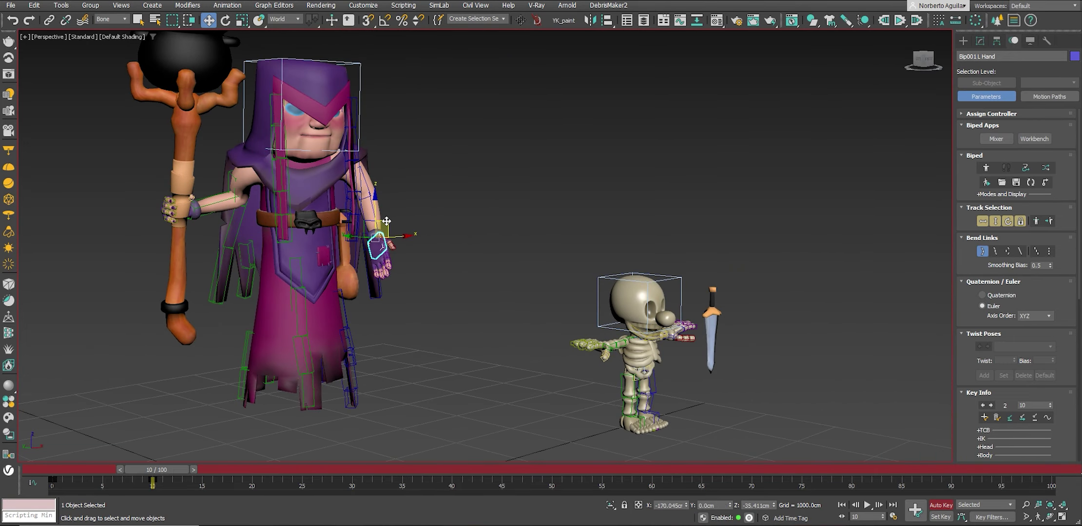
{"action": "key", "text": "e"}
{"action": "key", "text": "w"}
Rotate forearm helper Bone025 and pull the left hand in toward the body.
{"action": "mouse_move", "coordinate": [385, 228]}
{"action": "middle_mouse_down", "text": "alt"}
{"action": "mouse_move", "coordinate": [414, 175]}
{"action": "mouse_move", "coordinate": [396, 213]}
{"action": "mouse_move", "coordinate": [467, 209]}
{"action": "mouse_move", "coordinate": [409, 249]}
{"action": "middle_mouse_up", "text": "alt"}
{"action": "left_click", "coordinate": [397, 212]}
{"action": "key", "text": "e"}
{"action": "key", "text": "w"}
{"action": "left_click", "coordinate": [409, 249]}
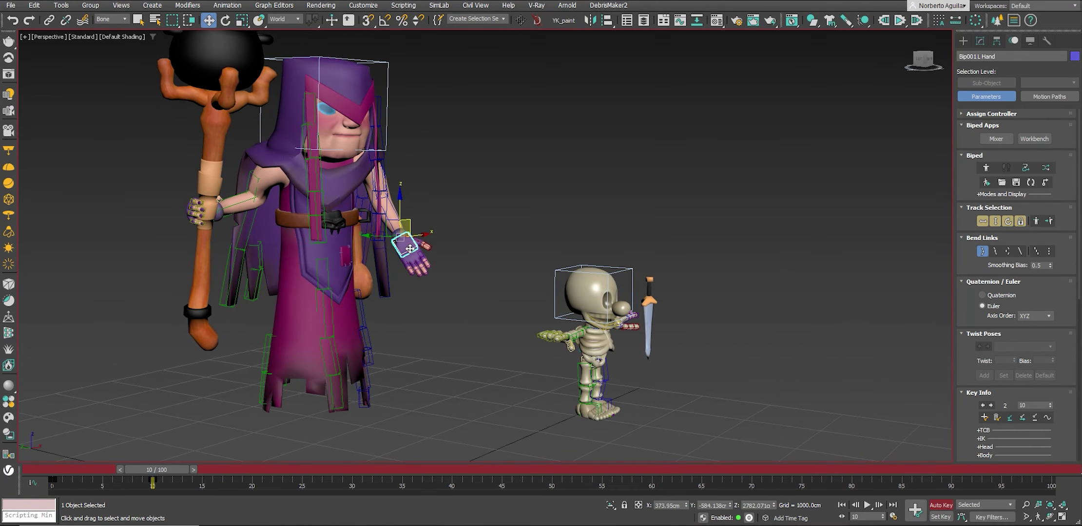
{"action": "left_click_drag", "start_coordinate": [413, 220], "coordinate": [389, 219]}
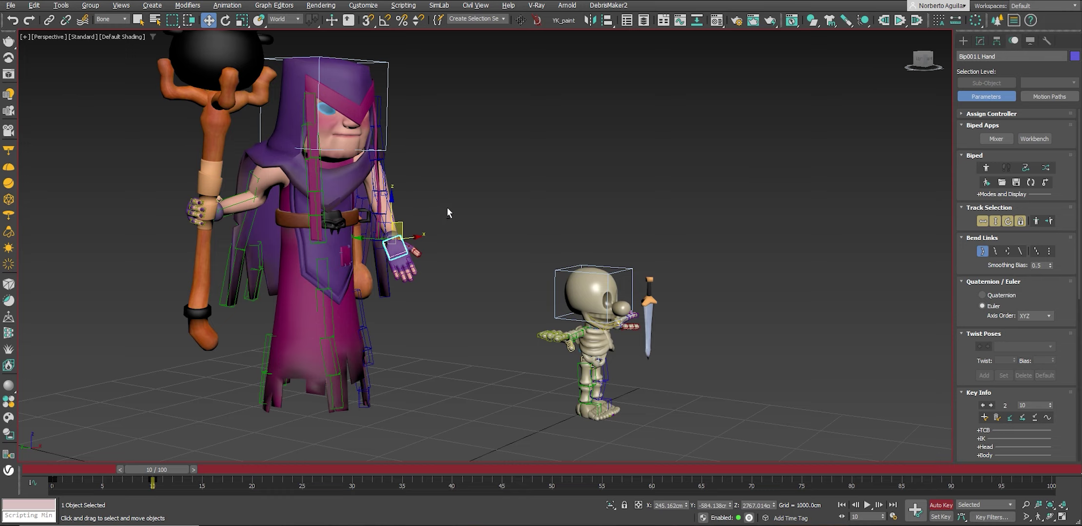
{"action": "mouse_move", "coordinate": [390, 220]}
{"action": "middle_mouse_down", "text": "alt"}
{"action": "mouse_move", "coordinate": [376, 202]}
{"action": "mouse_move", "coordinate": [396, 151]}
{"action": "middle_mouse_up", "text": "alt"}
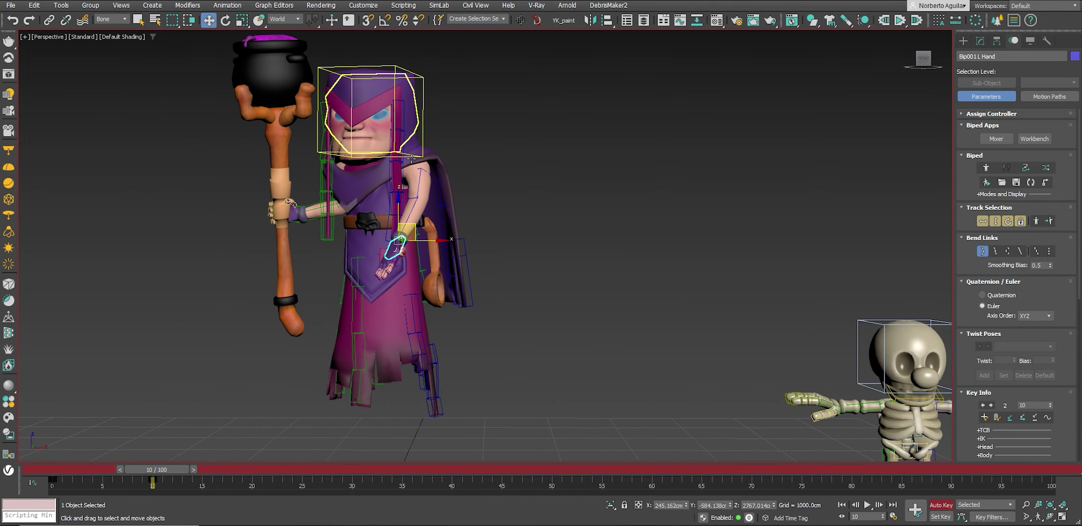
Rotate the left clavicle inward, turn the head 6.92° on Z, then return to frame 0.
{"action": "left_click", "coordinate": [405, 164]}
{"action": "key", "text": "e"}
{"action": "left_click_drag", "start_coordinate": [406, 163], "coordinate": [383, 177]}
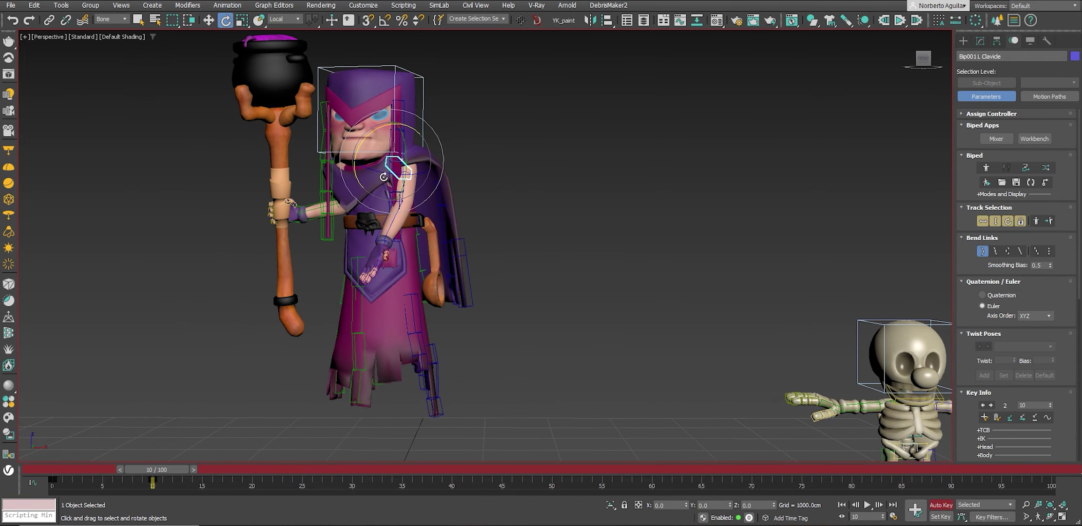
{"action": "mouse_move", "coordinate": [383, 177]}
{"action": "middle_mouse_down", "text": "alt"}
{"action": "mouse_move", "coordinate": [475, 180]}
{"action": "mouse_move", "coordinate": [437, 175]}
{"action": "mouse_move", "coordinate": [422, 68]}
{"action": "middle_mouse_up", "text": "alt"}
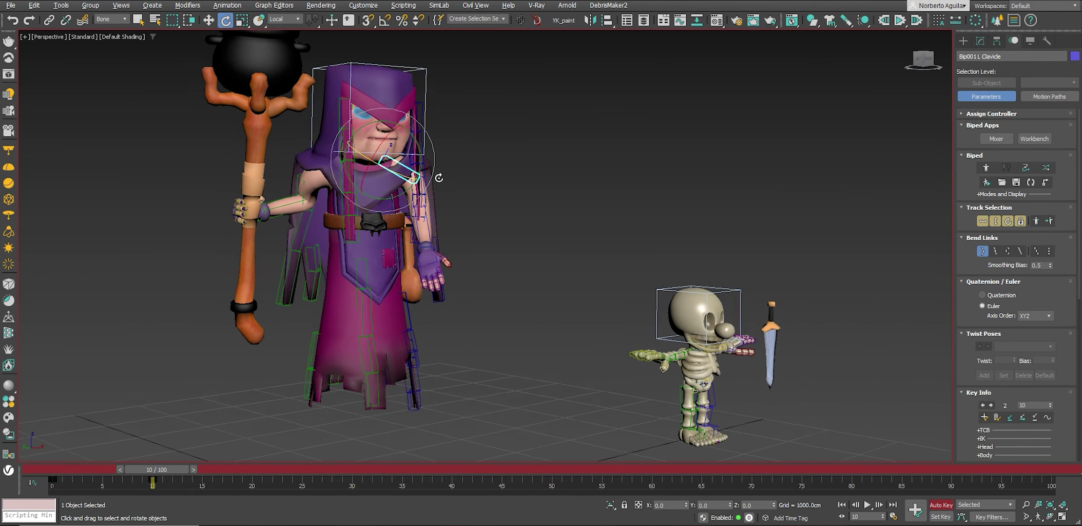
{"action": "left_click", "coordinate": [417, 70]}
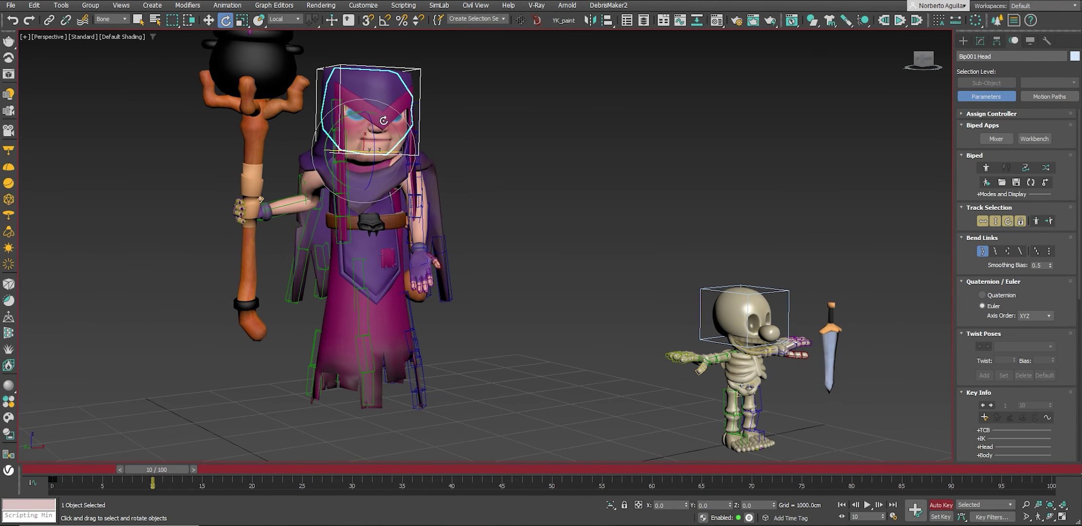
{"action": "left_click_drag", "start_coordinate": [371, 129], "coordinate": [391, 156]}
{"action": "scroll", "coordinate": [489, 157], "scroll_direction": "down", "scroll_amount": 3}
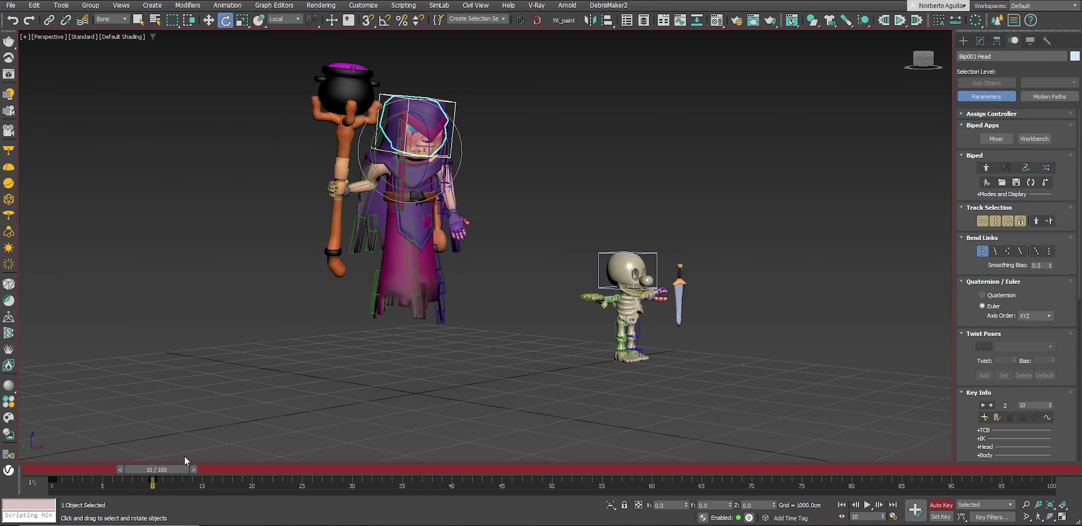
{"action": "left_click_drag", "start_coordinate": [171, 471], "coordinate": [53, 465]}
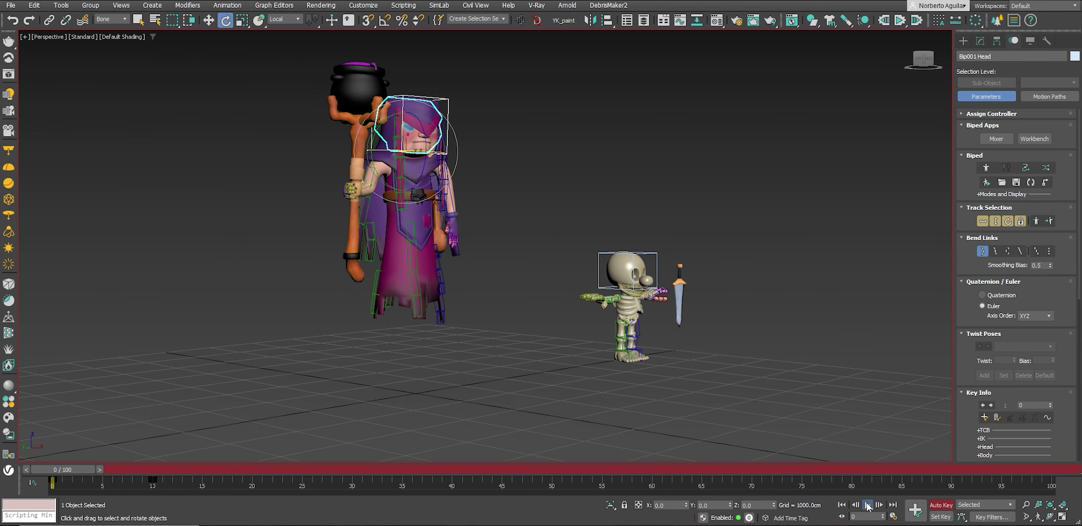
Play back the animation and scrub to frame 26 to check the head pose.
{"action": "left_click", "coordinate": [867, 506]}
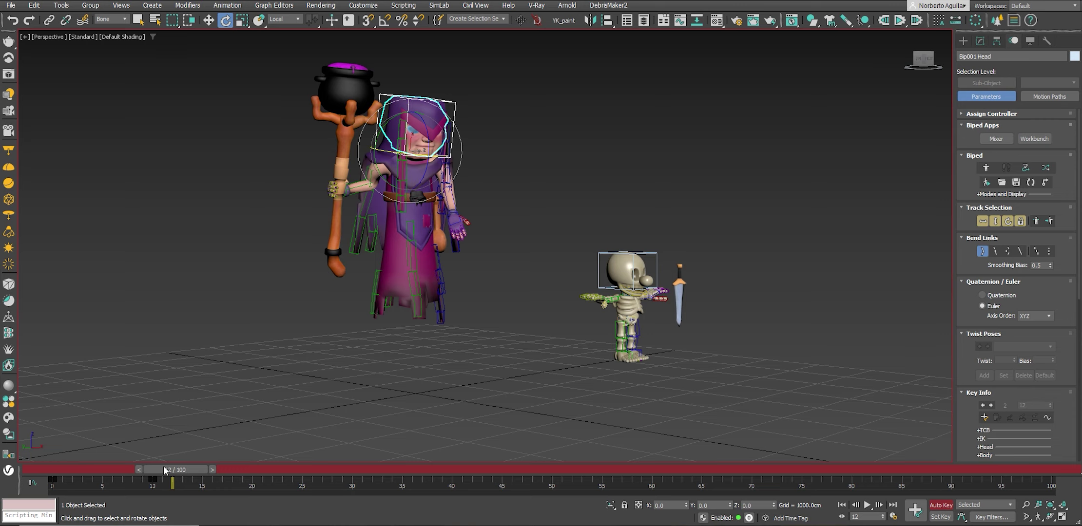
{"action": "left_click_drag", "start_coordinate": [165, 470], "coordinate": [307, 481]}
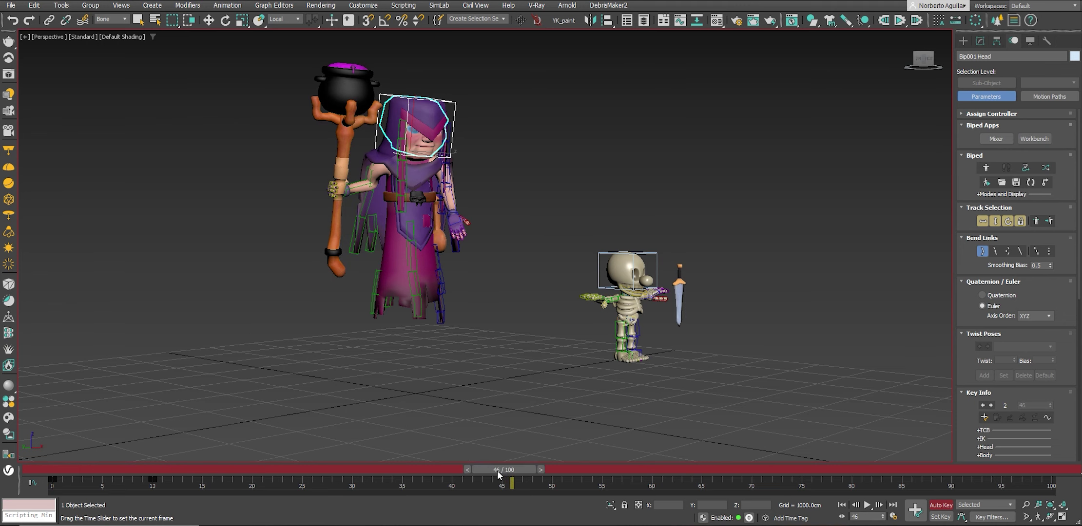
Lift and tilt the centre of mass via Body Vertical, then lower the body at frame 16.
{"action": "key", "text": "w"}
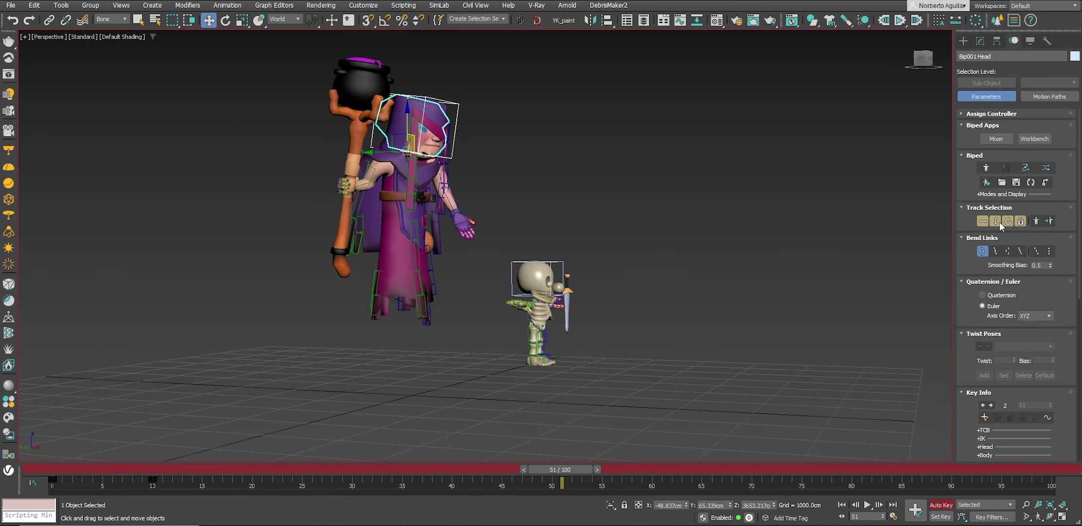
{"action": "left_click", "coordinate": [999, 221]}
{"action": "left_click_drag", "start_coordinate": [414, 236], "coordinate": [426, 179]}
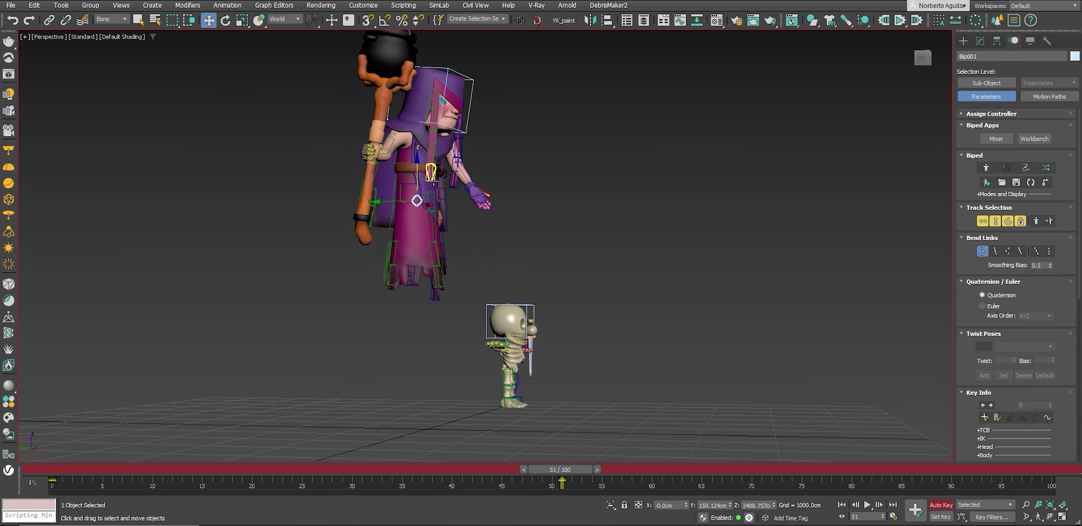
{"action": "key", "text": "e"}
{"action": "left_click_drag", "start_coordinate": [444, 183], "coordinate": [446, 175]}
{"action": "left_click_drag", "start_coordinate": [560, 470], "coordinate": [213, 470]}
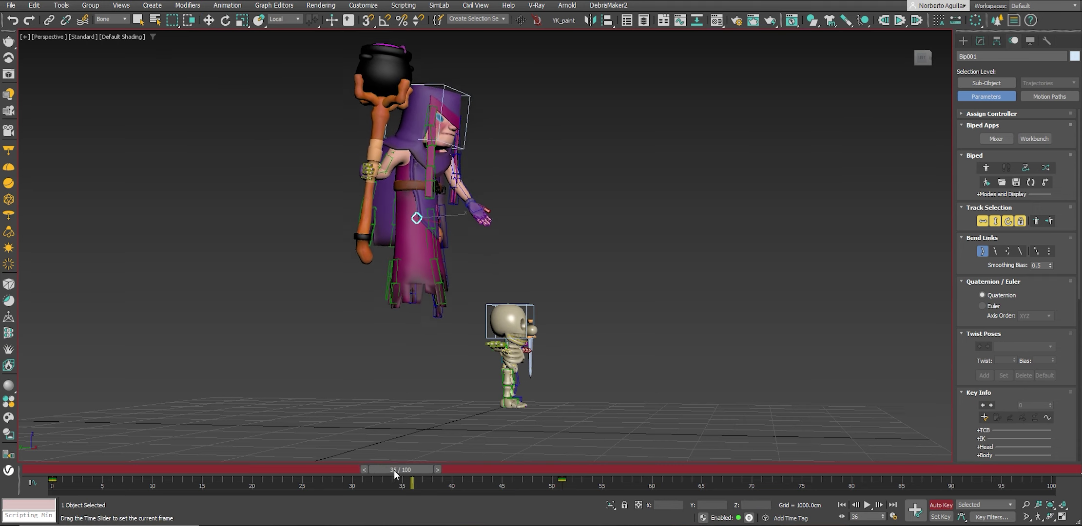
{"action": "key", "text": "w"}
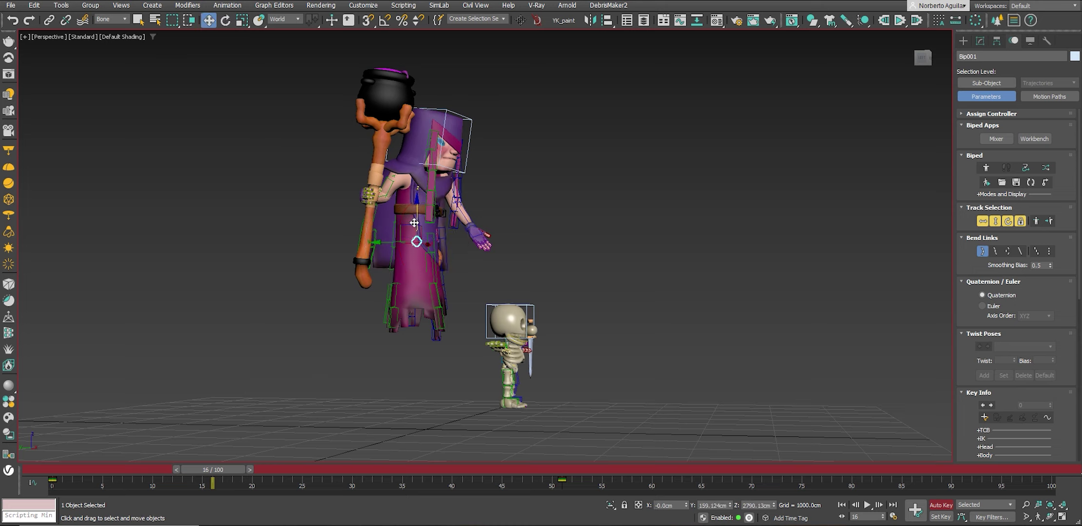
{"action": "left_click_drag", "start_coordinate": [416, 241], "coordinate": [430, 269]}
{"action": "left_click_drag", "start_coordinate": [231, 470], "coordinate": [110, 471]}
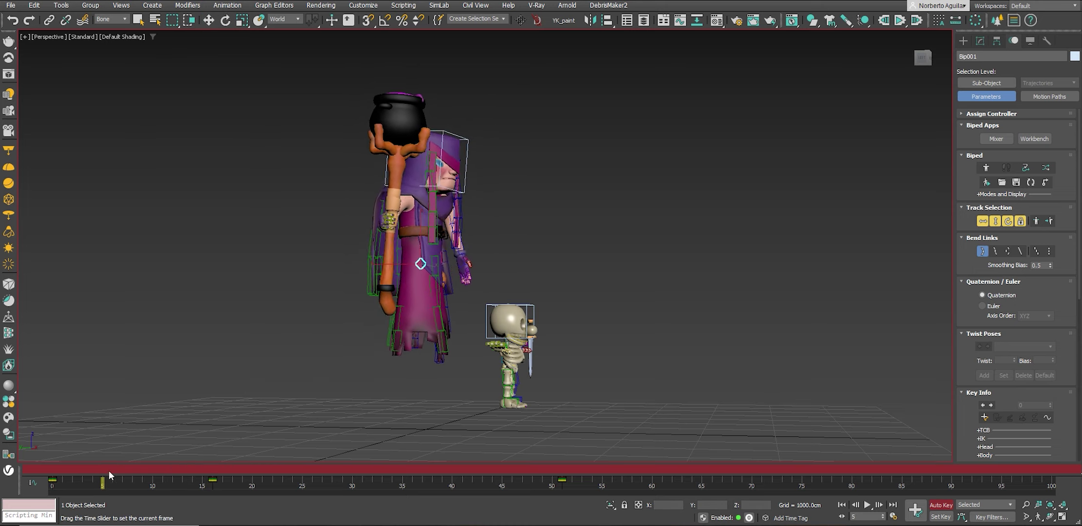
Reposition the body at frame 51 and lean the upper body at frame 16.
{"action": "left_click", "coordinate": [868, 505]}
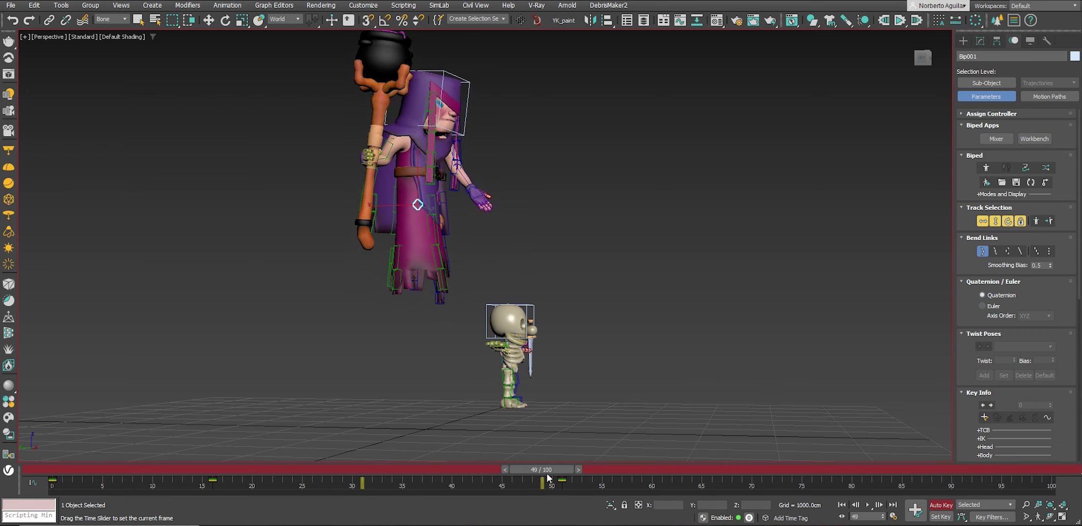
{"action": "key", "text": "Escape"}
{"action": "left_click_drag", "start_coordinate": [403, 183], "coordinate": [466, 174]}
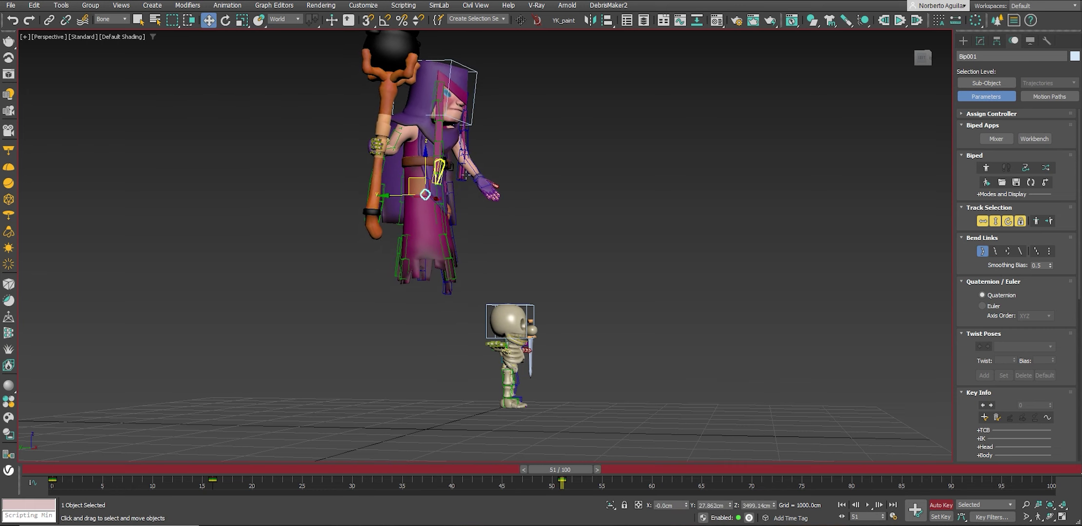
{"action": "left_click_drag", "start_coordinate": [977, 316], "coordinate": [976, 238]}
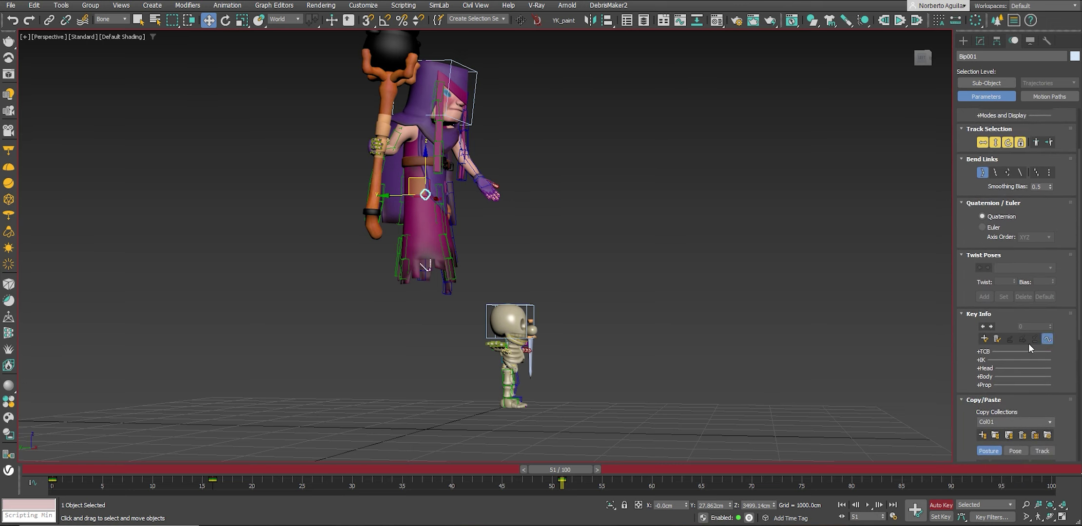
{"action": "mouse_move", "coordinate": [201, 466]}
{"action": "left_mouse_down"}
{"action": "mouse_move", "coordinate": [125, 440]}
{"action": "mouse_move", "coordinate": [218, 448]}
{"action": "left_mouse_up"}
{"action": "key", "text": "e"}
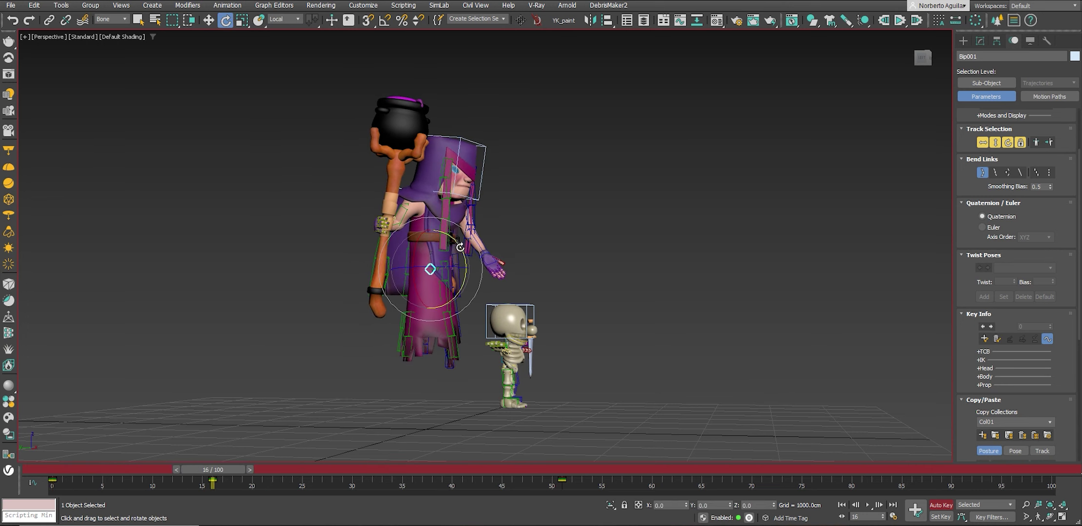
{"action": "left_click_drag", "start_coordinate": [460, 248], "coordinate": [446, 267]}
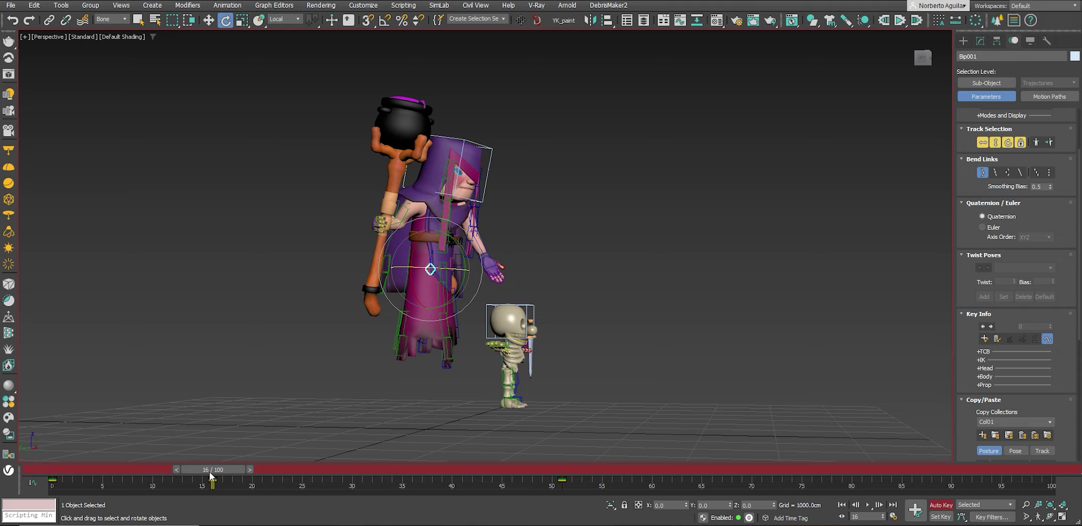
Review the levitation playback, then raise Bip001 L Hand upward at frame 51.
{"action": "left_click_drag", "start_coordinate": [210, 475], "coordinate": [467, 479]}
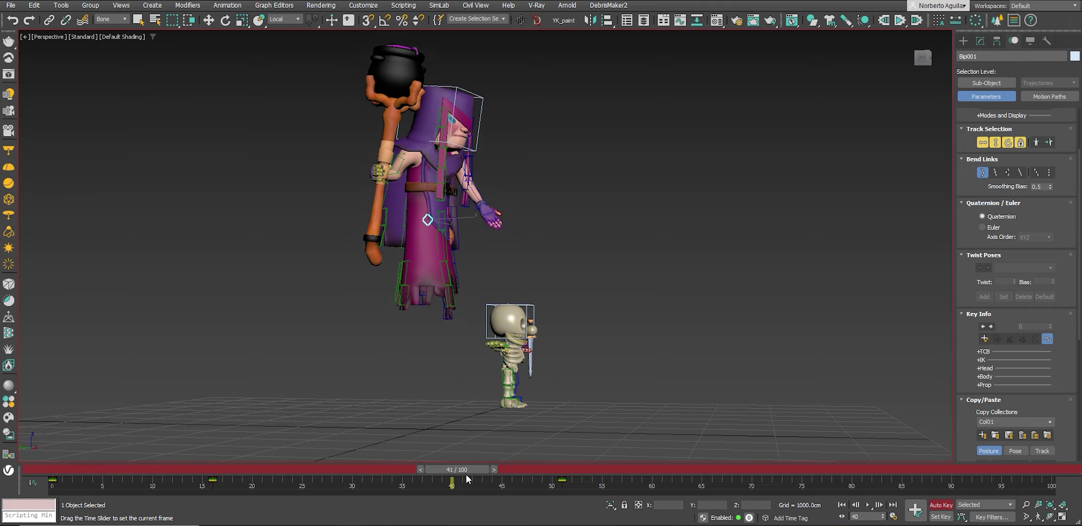
{"action": "key", "text": "Home"}
{"action": "key", "text": "e"}
{"action": "left_click", "coordinate": [867, 505]}
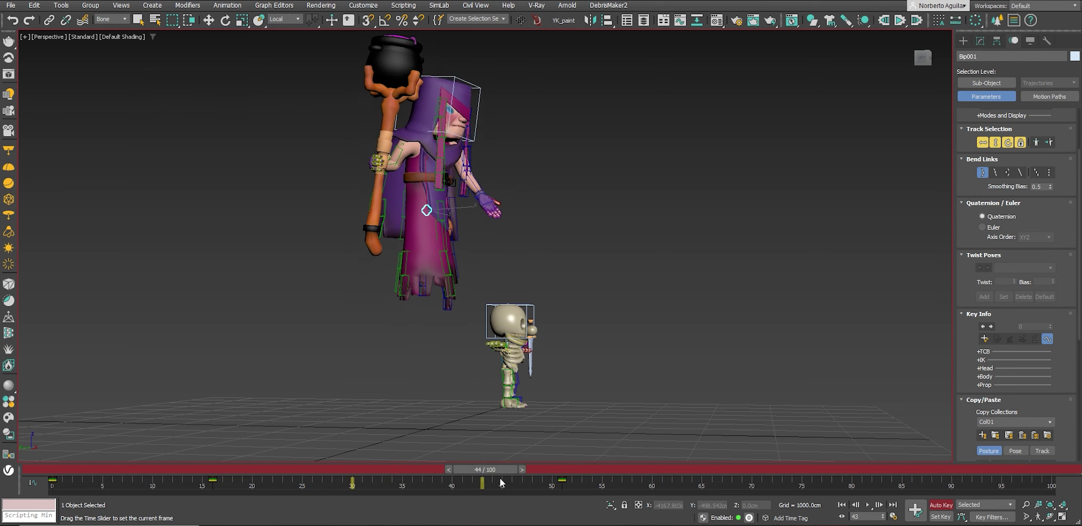
{"action": "left_click", "coordinate": [563, 483]}
{"action": "key", "text": "w"}
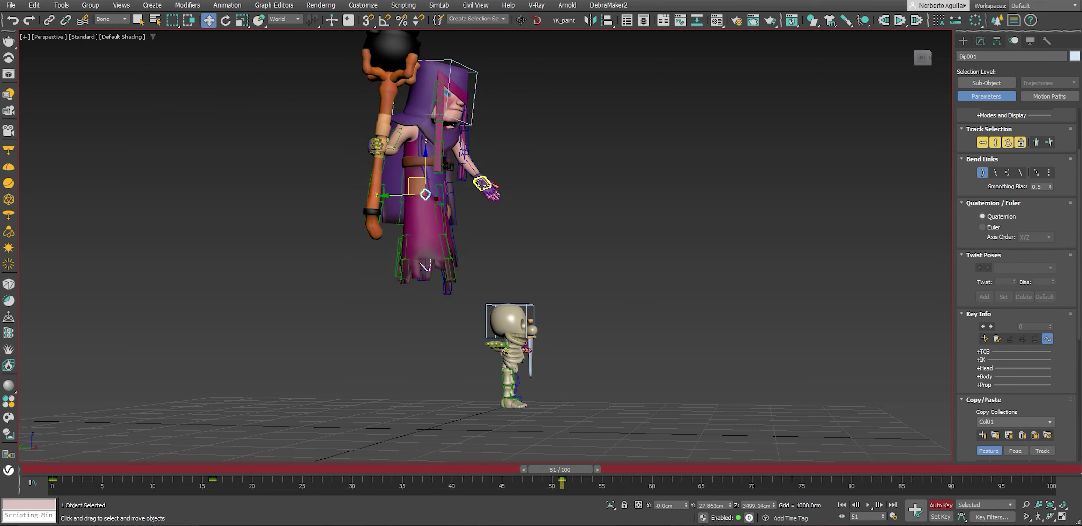
{"action": "left_click", "coordinate": [482, 183]}
{"action": "middle_click_drag", "start_coordinate": [482, 183], "coordinate": [486, 181], "text": "alt"}
{"action": "left_click_drag", "start_coordinate": [487, 180], "coordinate": [488, 93]}
Pull the left hand up beside the head and rotate the left clavicle to lift the arm.
{"action": "middle_click_drag", "start_coordinate": [570, 111], "coordinate": [539, 96], "text": "alt"}
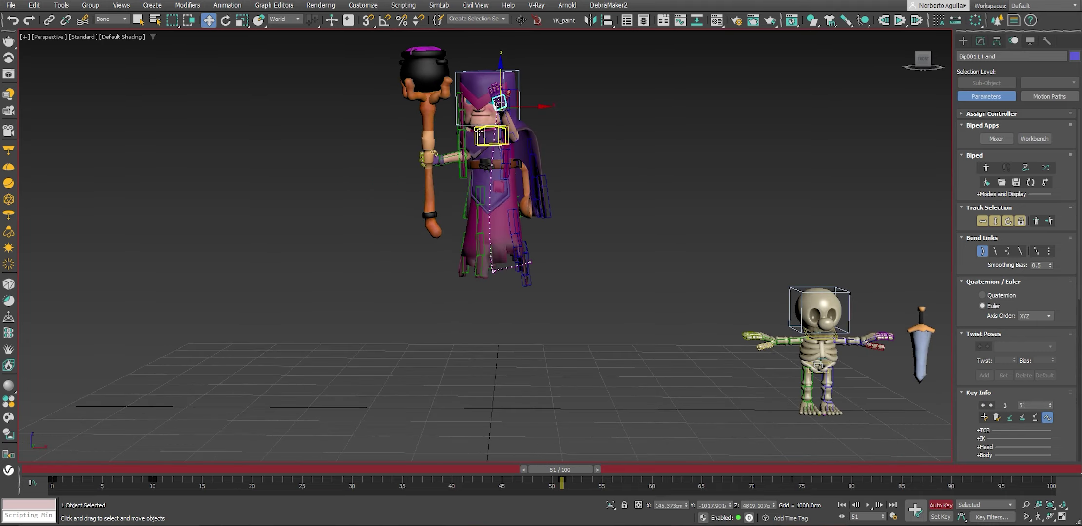
{"action": "scroll", "coordinate": [538, 96], "scroll_direction": "up", "scroll_amount": 3}
{"action": "scroll", "coordinate": [539, 96], "scroll_direction": "up", "scroll_amount": 2}
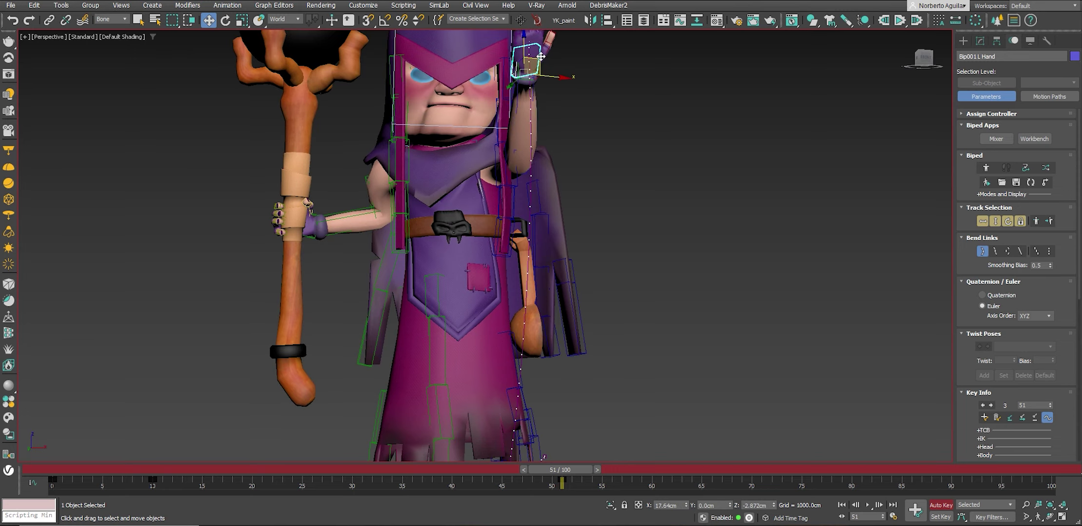
{"action": "left_click_drag", "start_coordinate": [531, 49], "coordinate": [568, 56]}
{"action": "mouse_move", "coordinate": [584, 127]}
{"action": "middle_mouse_down", "text": "alt"}
{"action": "mouse_move", "coordinate": [537, 165]}
{"action": "mouse_move", "coordinate": [640, 133]}
{"action": "middle_mouse_up", "text": "alt"}
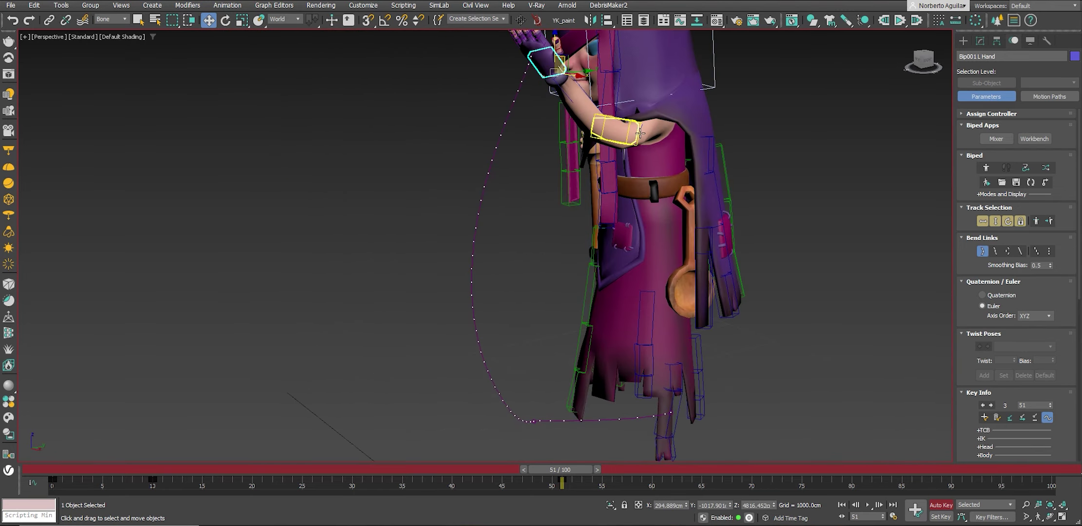
{"action": "left_click", "coordinate": [639, 110]}
{"action": "key", "text": "e"}
{"action": "left_click_drag", "start_coordinate": [644, 105], "coordinate": [643, 74]}
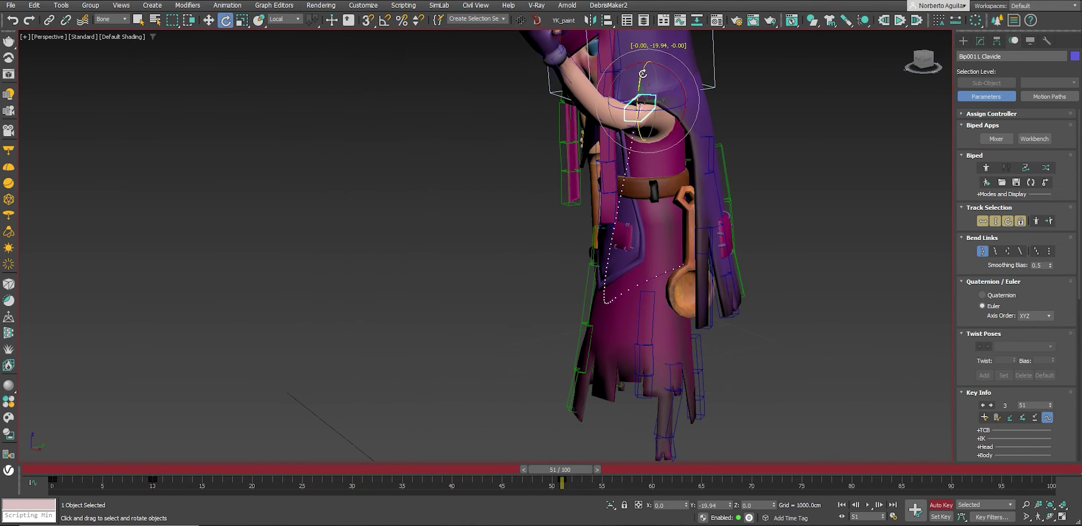
{"action": "middle_click_drag", "start_coordinate": [629, 112], "coordinate": [633, 151], "text": "alt"}
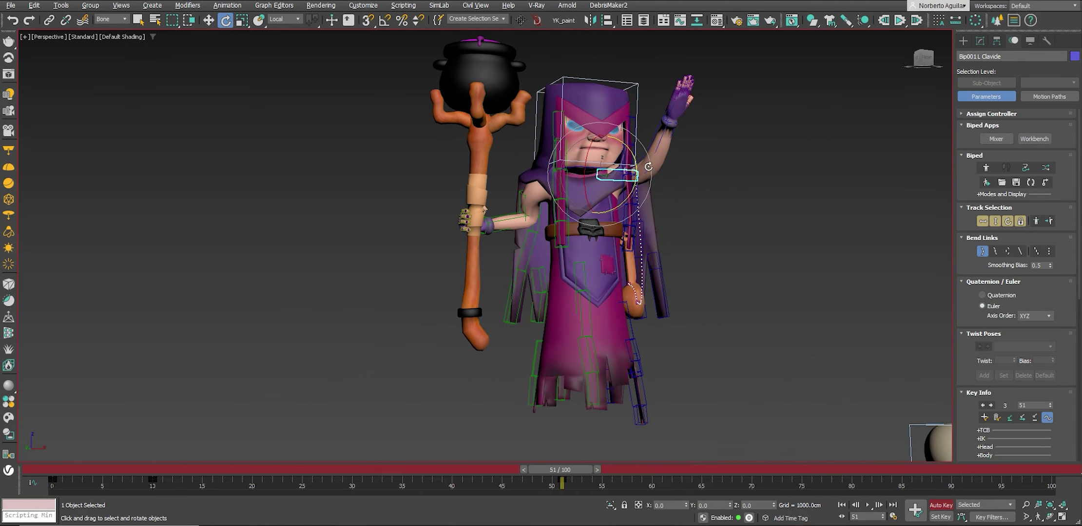
{"action": "left_click_drag", "start_coordinate": [633, 151], "coordinate": [635, 146]}
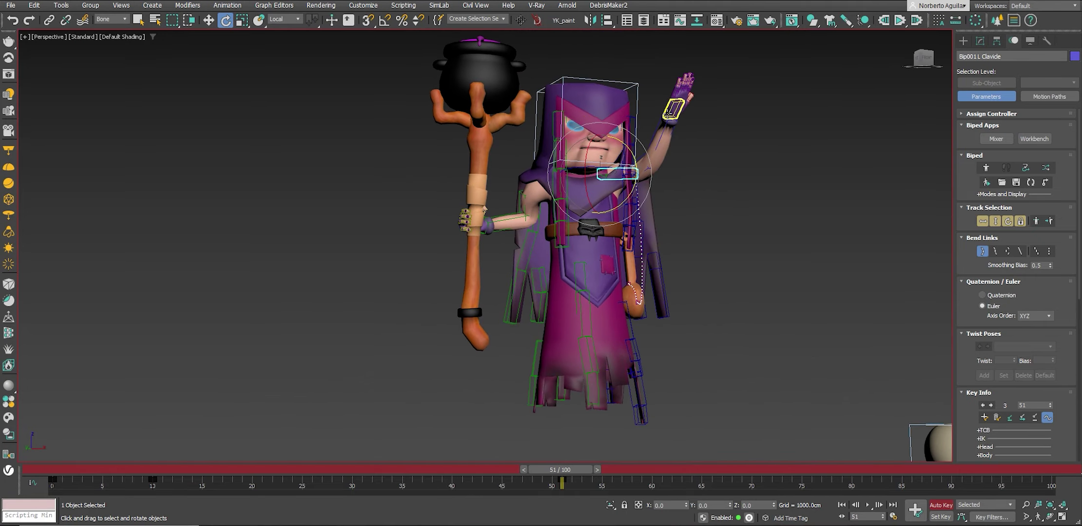
Select the left hand's finger bones, excluding the thumb.
{"action": "mouse_move", "coordinate": [663, 95]}
{"action": "middle_mouse_down", "text": "alt"}
{"action": "mouse_move", "coordinate": [683, 98]}
{"action": "mouse_move", "coordinate": [690, 137]}
{"action": "mouse_move", "coordinate": [706, 132]}
{"action": "middle_mouse_up", "text": "alt"}
{"action": "double_click", "coordinate": [682, 98]}
{"action": "left_click", "coordinate": [692, 117], "text": "alt"}
{"action": "scroll", "coordinate": [742, 140], "scroll_direction": "up", "scroll_amount": 3}
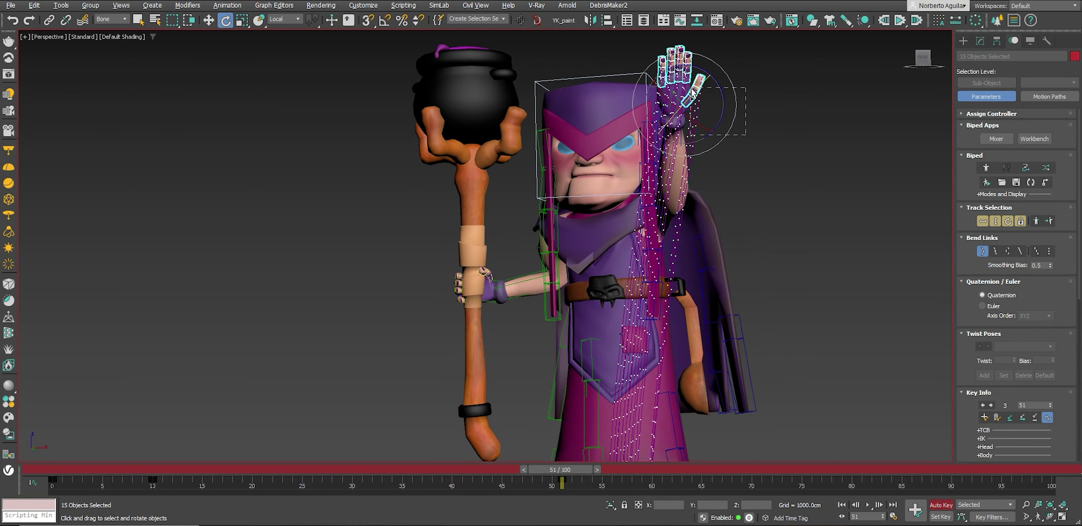
{"action": "left_click", "coordinate": [692, 93], "text": "alt"}
{"action": "middle_click_drag", "start_coordinate": [692, 92], "coordinate": [710, 115], "text": "alt"}
{"action": "left_click", "coordinate": [693, 83], "text": "alt"}
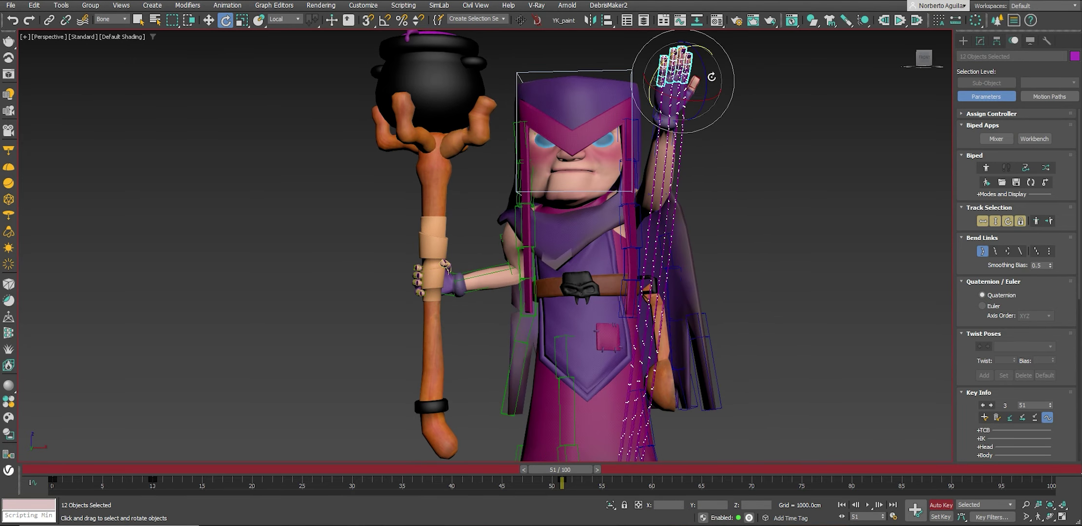
{"action": "mouse_move", "coordinate": [705, 56]}
{"action": "middle_mouse_down", "text": "alt"}
{"action": "mouse_move", "coordinate": [763, 70]}
{"action": "mouse_move", "coordinate": [679, 64]}
{"action": "mouse_move", "coordinate": [687, 102]}
{"action": "middle_mouse_up", "text": "alt"}
Rotate the left thumb bones to a more upright angle.
{"action": "key", "text": "w"}
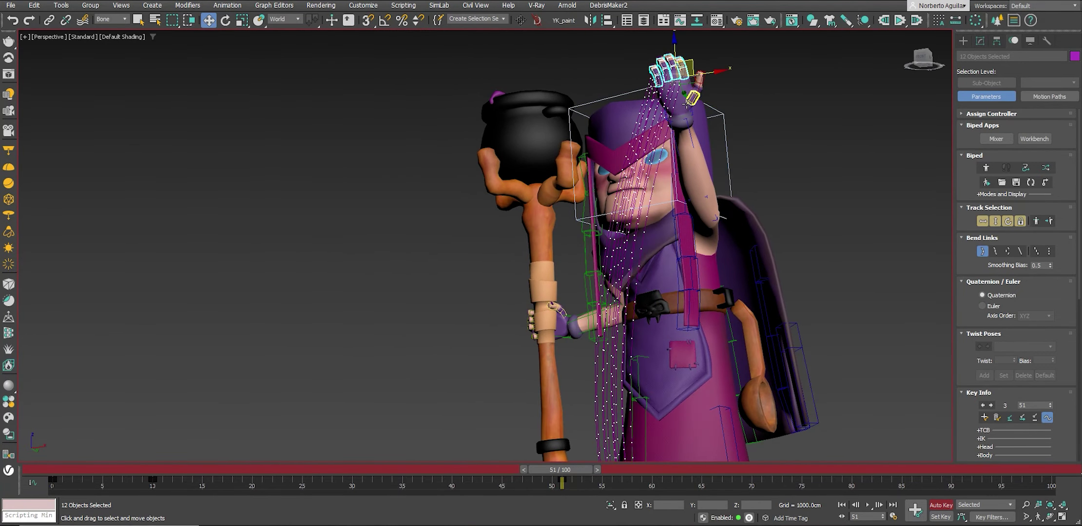
{"action": "left_click", "coordinate": [691, 99]}
{"action": "key", "text": "e"}
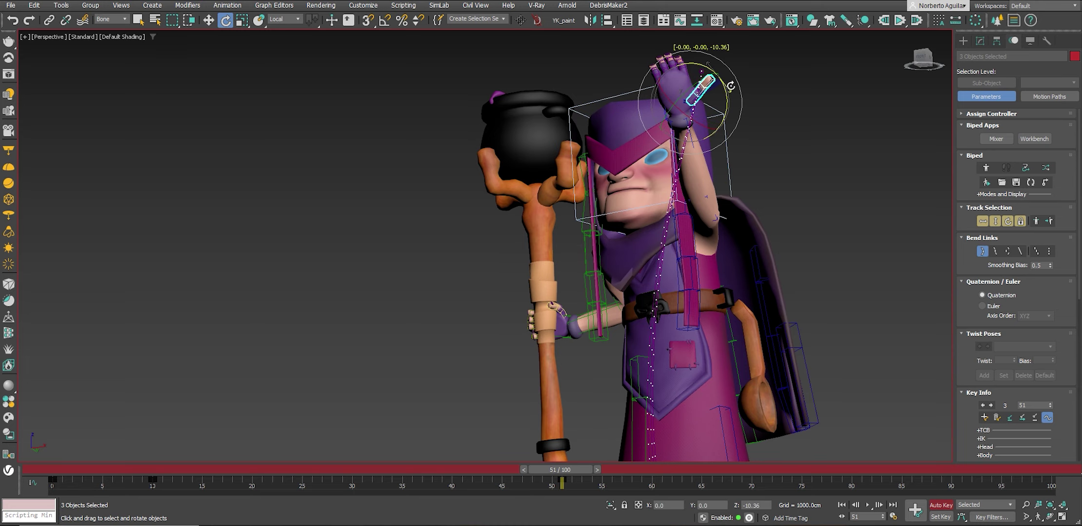
{"action": "left_click_drag", "start_coordinate": [730, 87], "coordinate": [698, 90]}
{"action": "middle_click_drag", "start_coordinate": [696, 74], "coordinate": [693, 121], "text": "alt"}
{"action": "left_click_drag", "start_coordinate": [718, 127], "coordinate": [718, 127]}
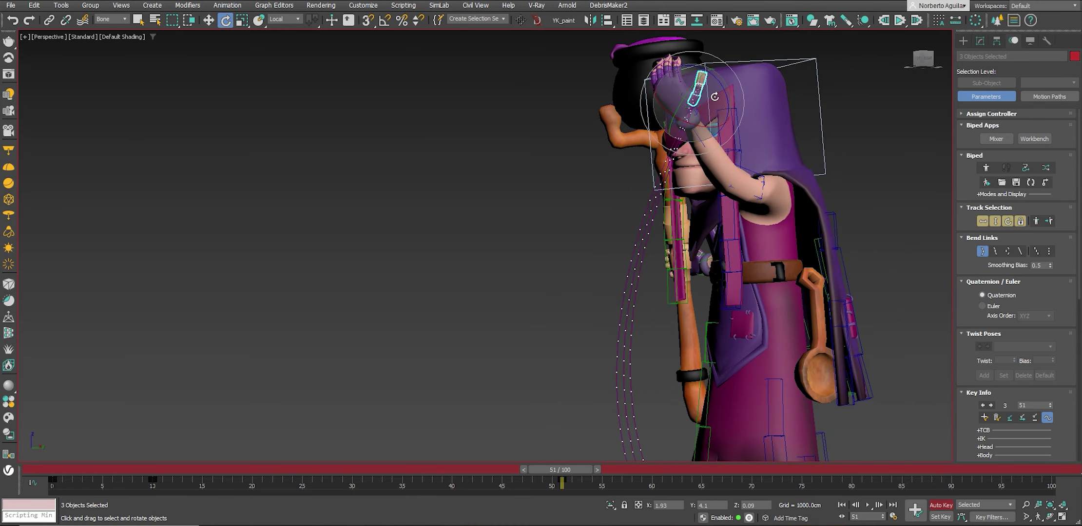
{"action": "mouse_move", "coordinate": [719, 126]}
{"action": "middle_mouse_down", "text": "alt"}
{"action": "mouse_move", "coordinate": [775, 107]}
{"action": "mouse_move", "coordinate": [751, 105]}
{"action": "middle_mouse_up", "text": "alt"}
{"action": "scroll", "coordinate": [746, 109], "scroll_direction": "down", "scroll_amount": 5}
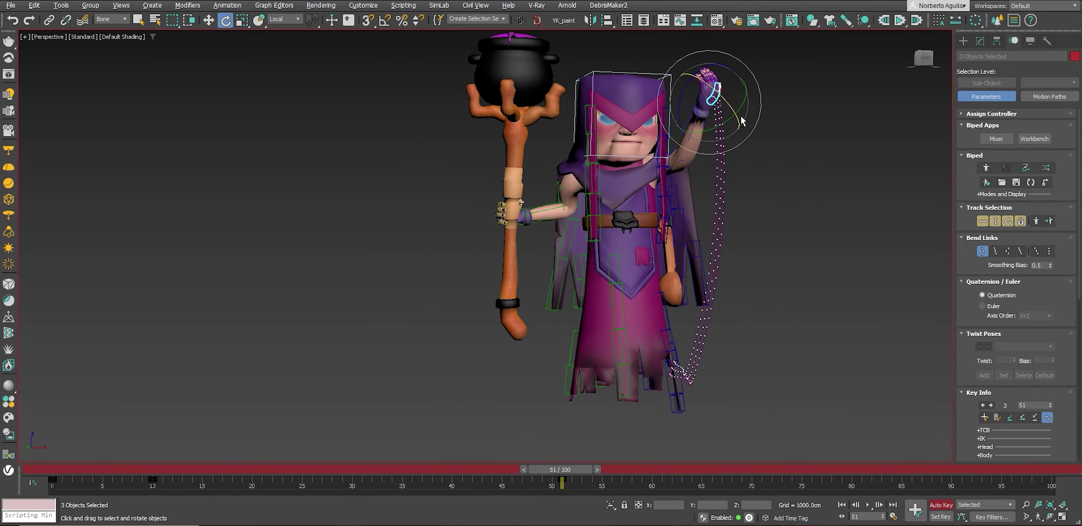
{"action": "left_click", "coordinate": [629, 120]}
Tilt the witch's head, then select the upper spine bone Bip001 Spine2.
{"action": "left_click_drag", "start_coordinate": [630, 120], "coordinate": [637, 138]}
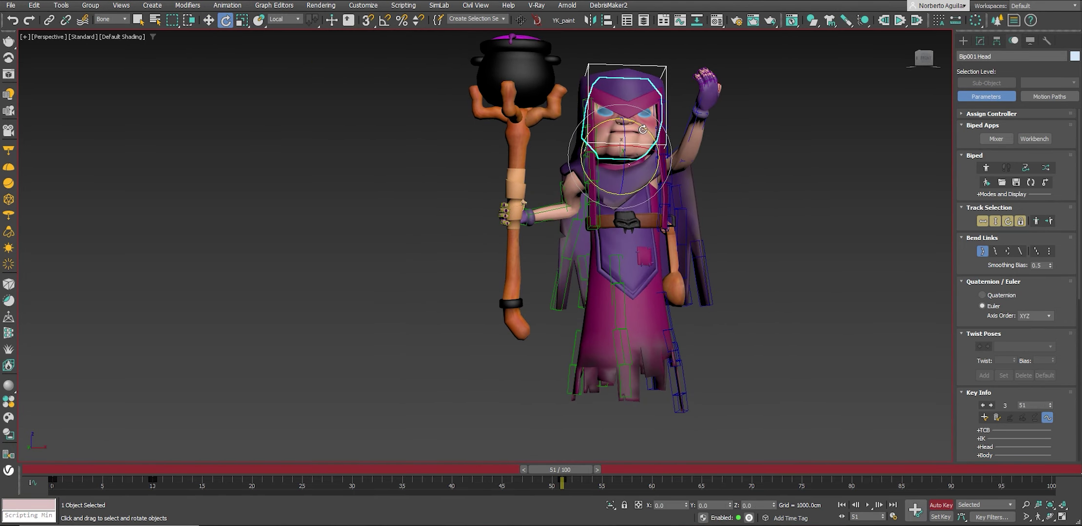
{"action": "key", "text": "w"}
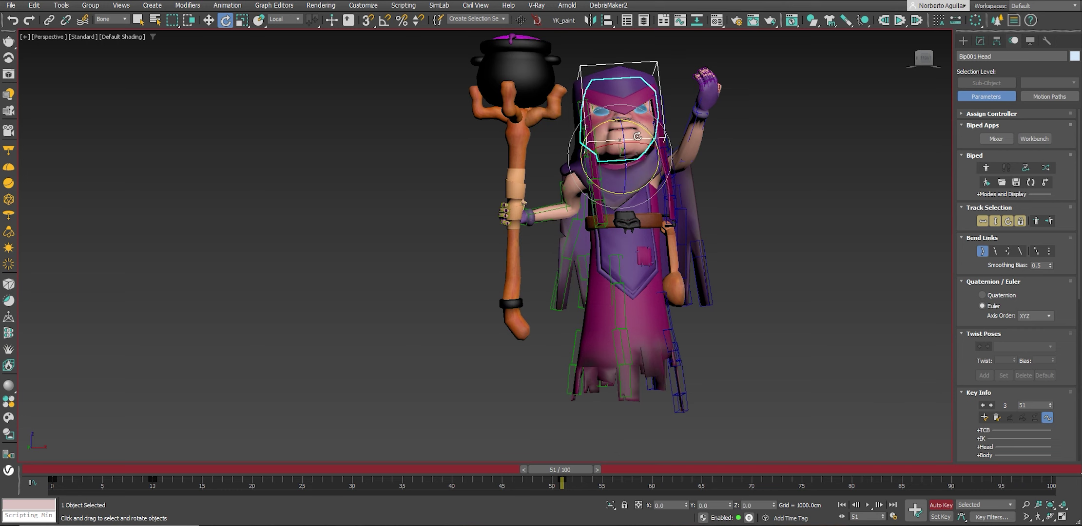
{"action": "middle_click_drag", "start_coordinate": [637, 139], "coordinate": [638, 169], "text": "alt"}
{"action": "left_click", "coordinate": [639, 169]}
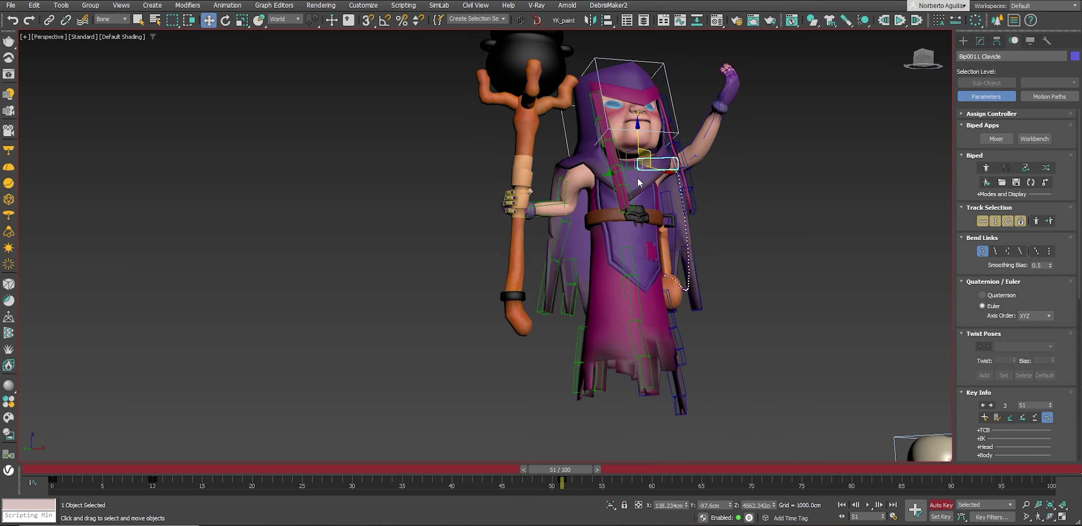
{"action": "left_click", "coordinate": [634, 180]}
{"action": "left_click", "coordinate": [632, 166]}
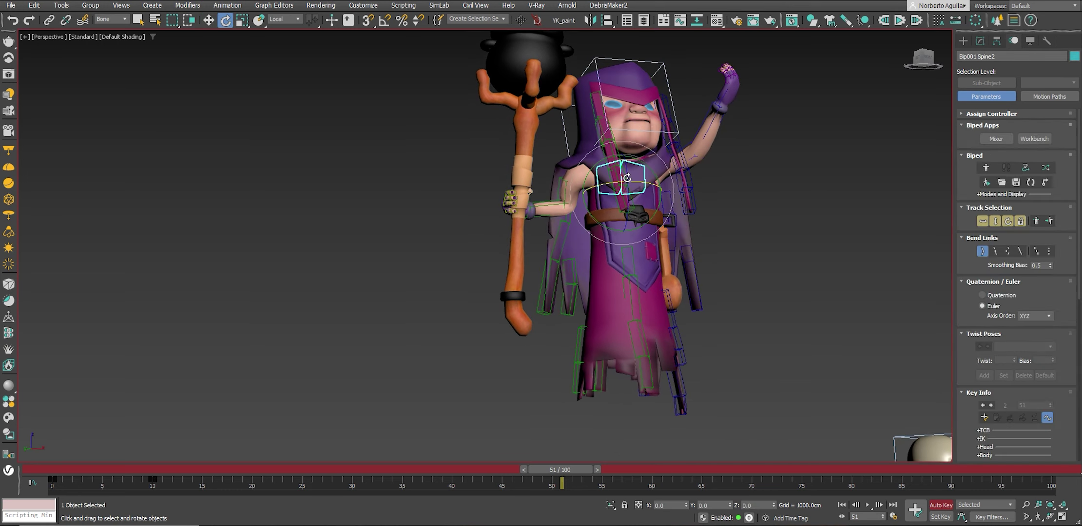
{"action": "mouse_move", "coordinate": [632, 166]}
{"action": "middle_mouse_down", "text": "alt"}
{"action": "mouse_move", "coordinate": [674, 158]}
{"action": "mouse_move", "coordinate": [583, 318]}
{"action": "middle_mouse_up", "text": "alt"}
At frame 32, rotate Spine2 in Local space to lean the torso, then review the lean.
{"action": "key", "text": "e"}
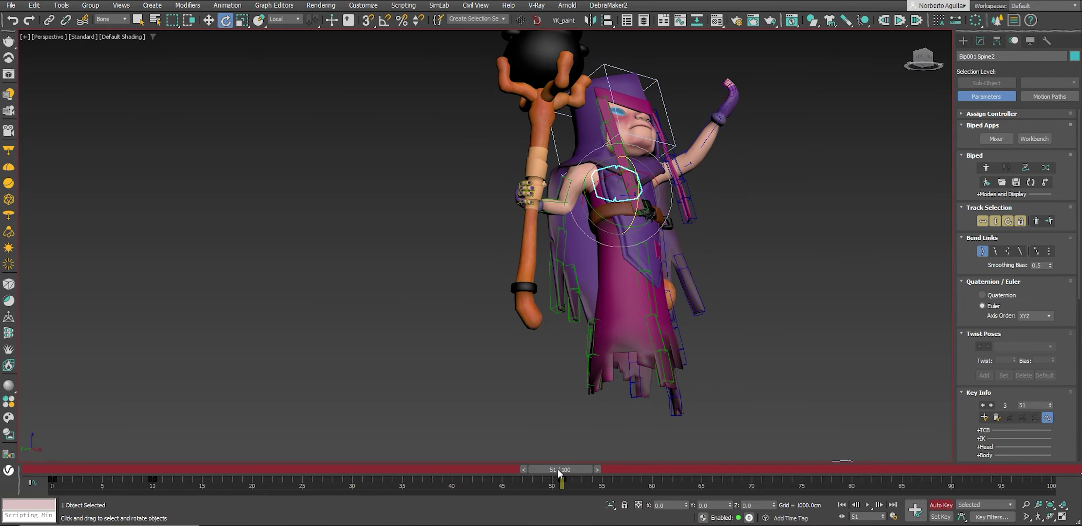
{"action": "mouse_move", "coordinate": [558, 469]}
{"action": "left_mouse_down"}
{"action": "mouse_move", "coordinate": [136, 445]}
{"action": "mouse_move", "coordinate": [340, 484]}
{"action": "mouse_move", "coordinate": [372, 469]}
{"action": "left_mouse_up"}
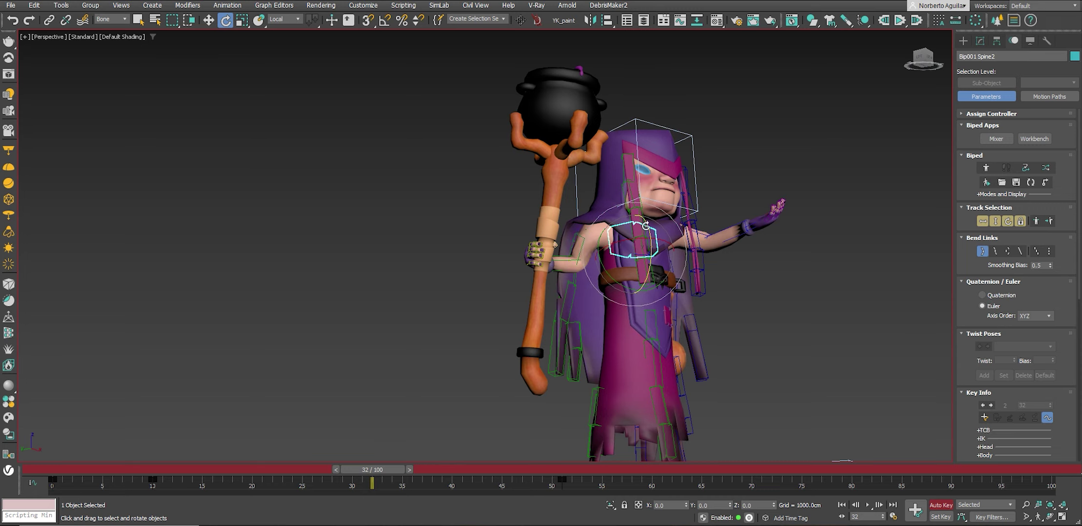
{"action": "left_click_drag", "start_coordinate": [646, 225], "coordinate": [654, 230]}
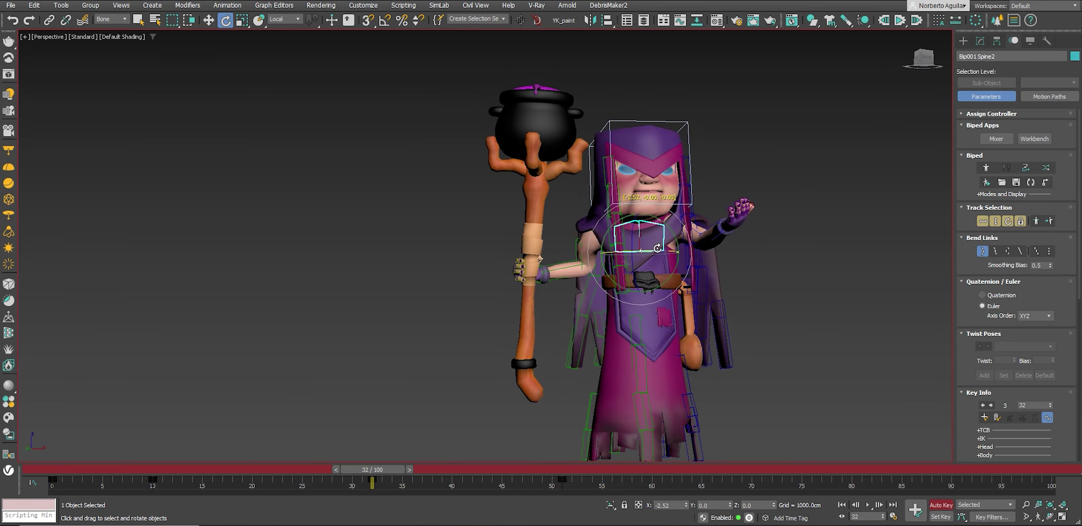
{"action": "mouse_move", "coordinate": [390, 469]}
{"action": "left_mouse_down"}
{"action": "mouse_move", "coordinate": [498, 464]}
{"action": "mouse_move", "coordinate": [241, 441]}
{"action": "mouse_move", "coordinate": [306, 457]}
{"action": "mouse_move", "coordinate": [572, 443]}
{"action": "left_mouse_up"}
{"action": "key", "text": "e"}
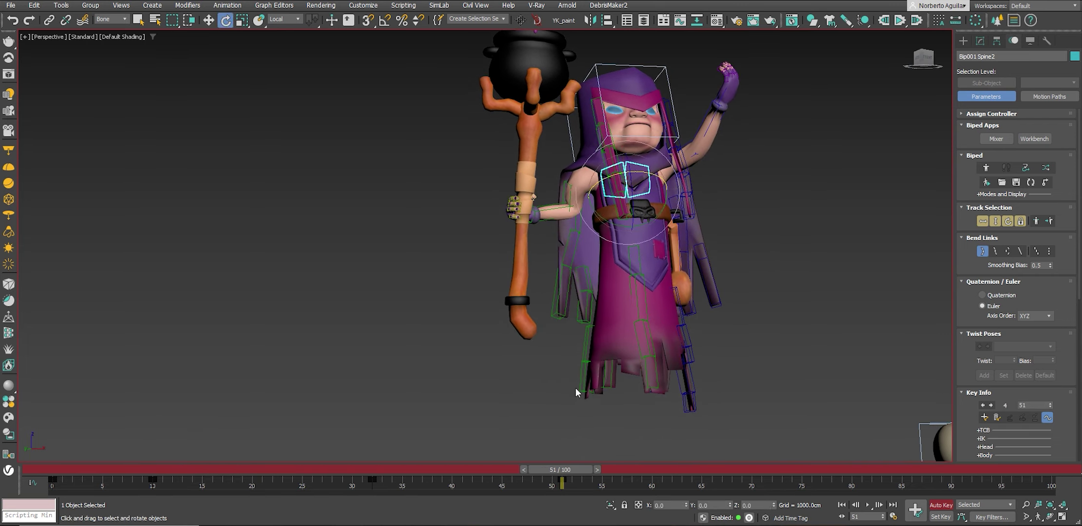
{"action": "scroll", "coordinate": [609, 293], "scroll_direction": "down", "scroll_amount": 4}
{"action": "scroll", "coordinate": [622, 207], "scroll_direction": "up", "scroll_amount": 2}
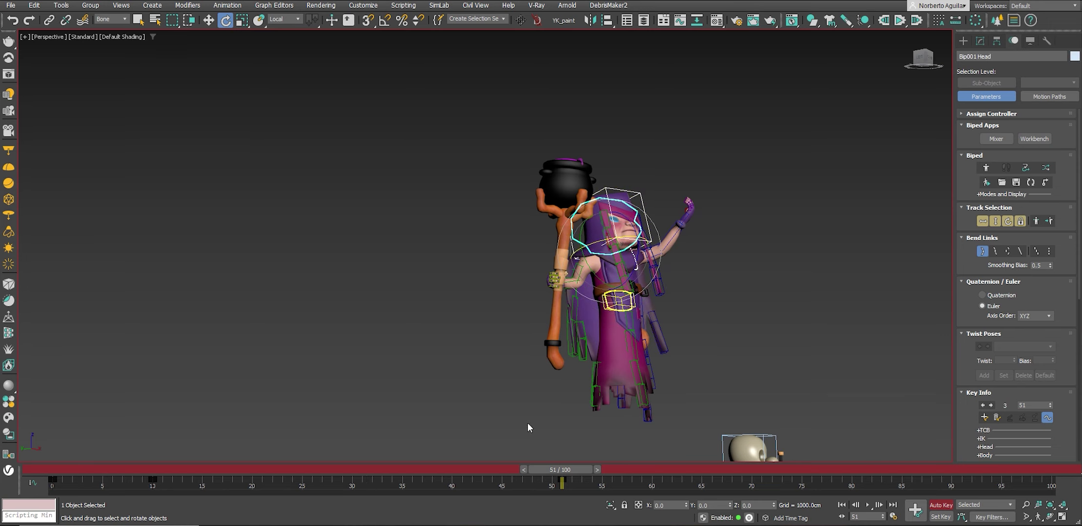
After replaying the animation, move Bip001 L Hand down toward her side at frame 28 in World space.
{"action": "mouse_move", "coordinate": [322, 471]}
{"action": "left_mouse_down"}
{"action": "mouse_move", "coordinate": [299, 466]}
{"action": "mouse_move", "coordinate": [456, 488]}
{"action": "mouse_move", "coordinate": [565, 482]}
{"action": "mouse_move", "coordinate": [425, 460]}
{"action": "left_mouse_up"}
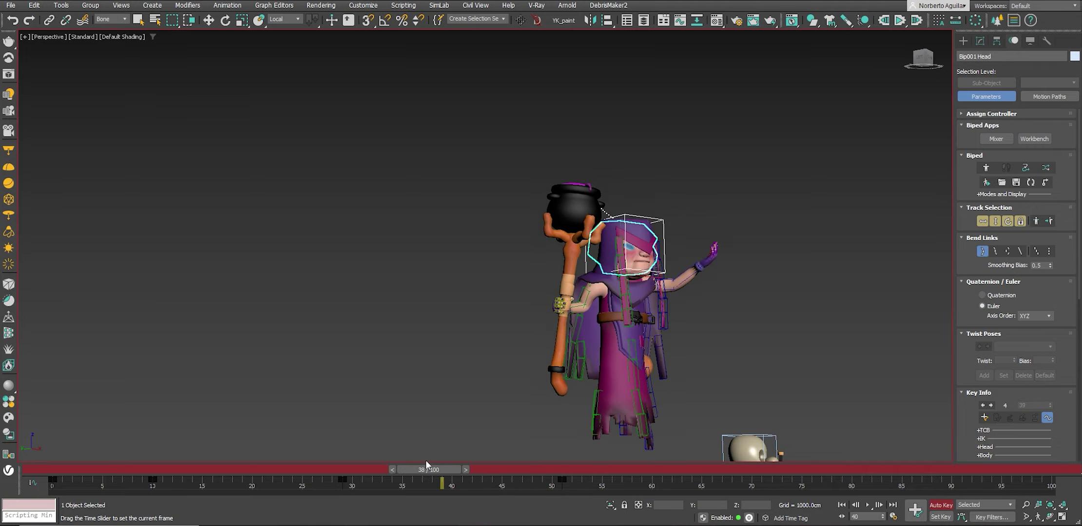
{"action": "key", "text": "Home"}
{"action": "key", "text": "e"}
{"action": "left_click", "coordinate": [867, 505]}
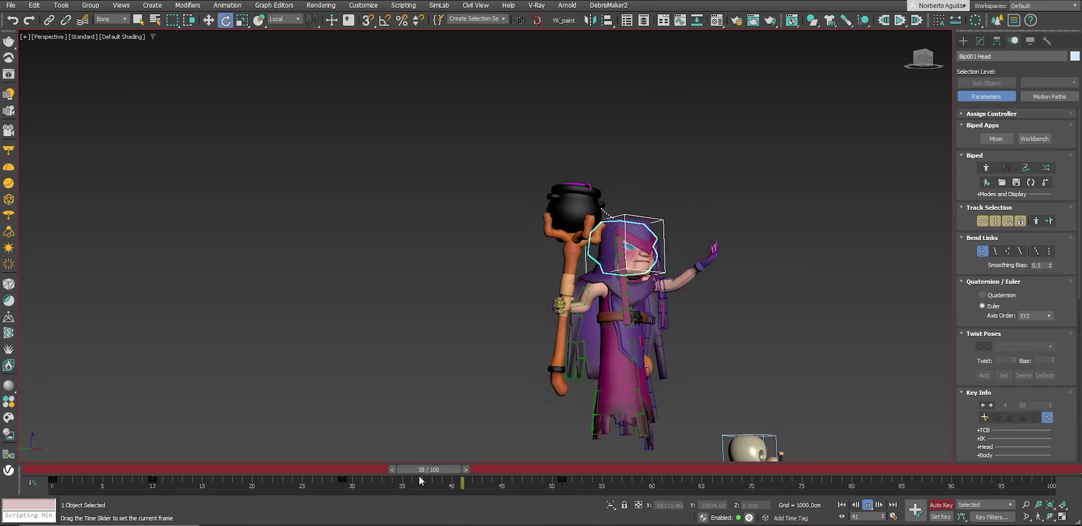
{"action": "mouse_move", "coordinate": [579, 470]}
{"action": "left_mouse_down"}
{"action": "mouse_move", "coordinate": [312, 470]}
{"action": "mouse_move", "coordinate": [332, 495]}
{"action": "left_mouse_up"}
{"action": "key", "text": "w"}
{"action": "left_click", "coordinate": [709, 288]}
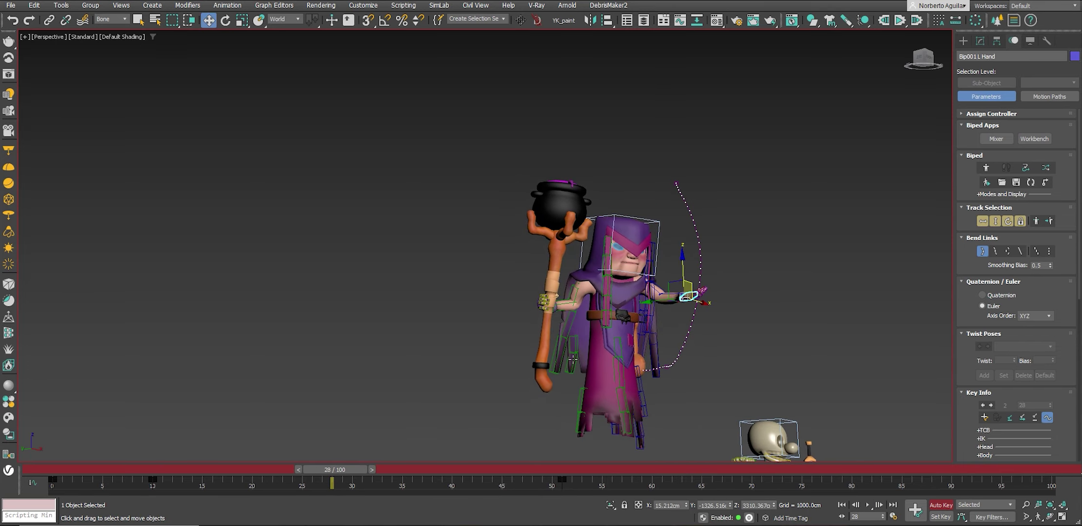
{"action": "left_click_drag", "start_coordinate": [676, 283], "coordinate": [666, 294]}
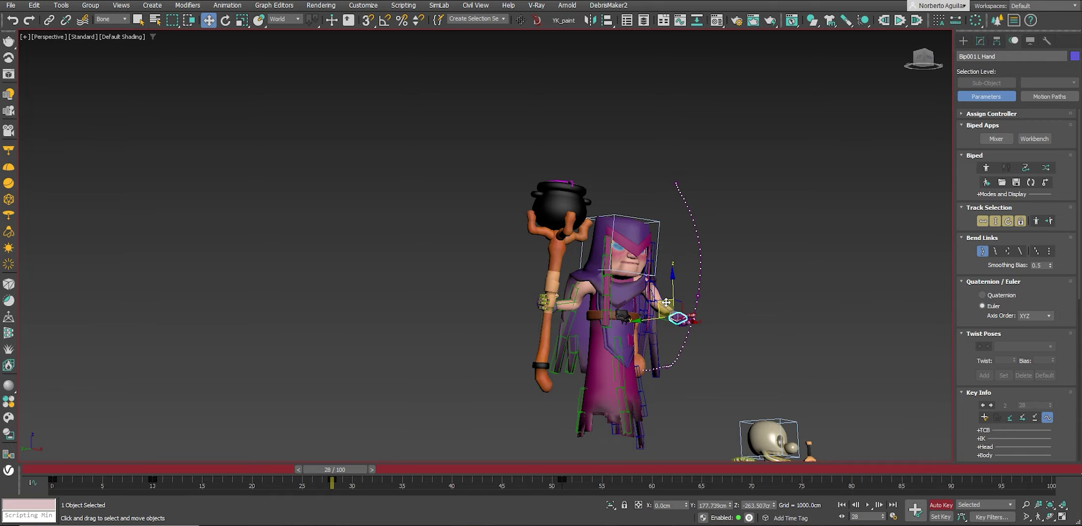
{"action": "mouse_move", "coordinate": [666, 302]}
{"action": "middle_mouse_down", "text": "alt"}
{"action": "mouse_move", "coordinate": [708, 338]}
{"action": "mouse_move", "coordinate": [717, 296]}
{"action": "middle_mouse_up", "text": "alt"}
{"action": "scroll", "coordinate": [708, 337], "scroll_direction": "up", "scroll_amount": 5}
Curl the left-hand fingers inward and key a slight hand-and-finger rotation at frame 18.
{"action": "double_click", "coordinate": [718, 306]}
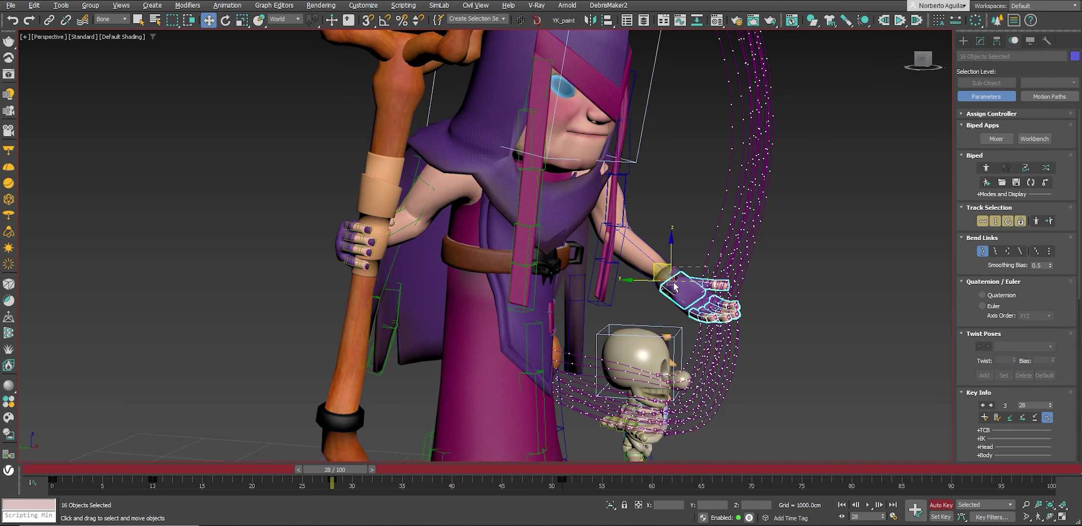
{"action": "key", "text": "e"}
{"action": "left_click_drag", "start_coordinate": [729, 284], "coordinate": [737, 293]}
{"action": "mouse_move", "coordinate": [736, 293]}
{"action": "middle_mouse_down", "text": "alt"}
{"action": "mouse_move", "coordinate": [760, 308]}
{"action": "mouse_move", "coordinate": [674, 323]}
{"action": "middle_mouse_up", "text": "alt"}
{"action": "left_click", "coordinate": [709, 316]}
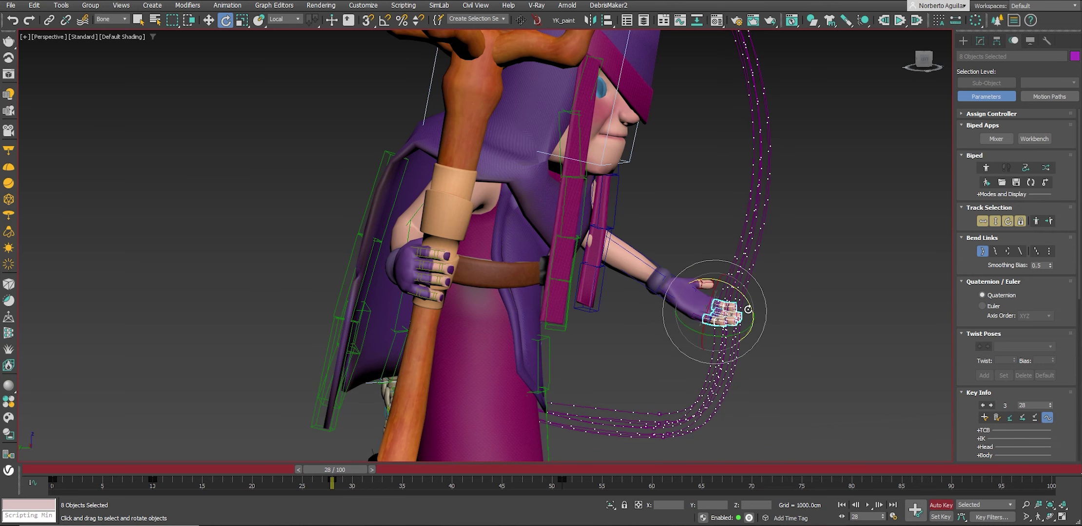
{"action": "left_click_drag", "start_coordinate": [331, 469], "coordinate": [232, 470]}
{"action": "key", "text": "e"}
{"action": "left_click_drag", "start_coordinate": [675, 365], "coordinate": [723, 368]}
Rotate the left hand bone at frame 36 and tilt it slightly about Y.
{"action": "left_click_drag", "start_coordinate": [254, 470], "coordinate": [422, 470]}
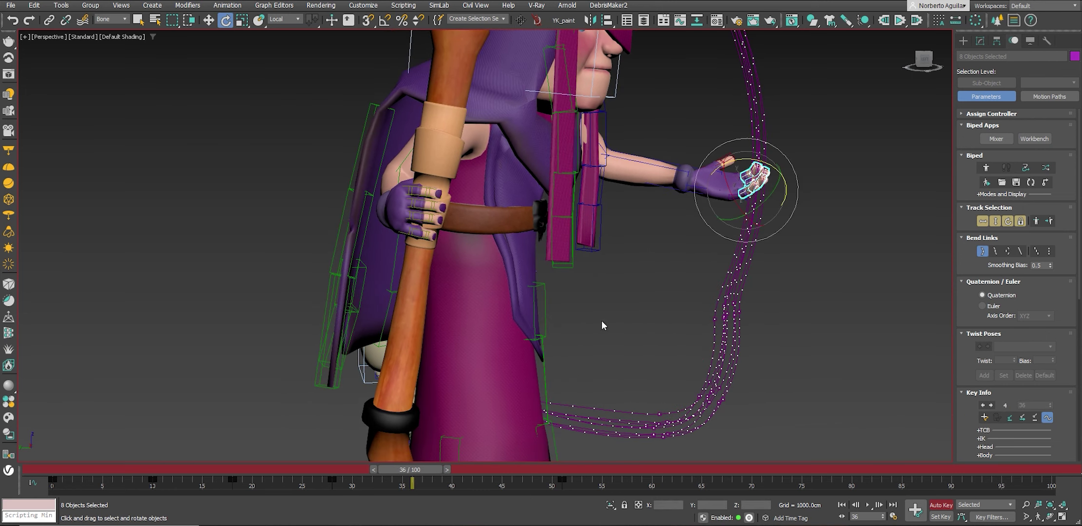
{"action": "key", "text": "w"}
{"action": "left_click", "coordinate": [702, 183]}
{"action": "key", "text": "e"}
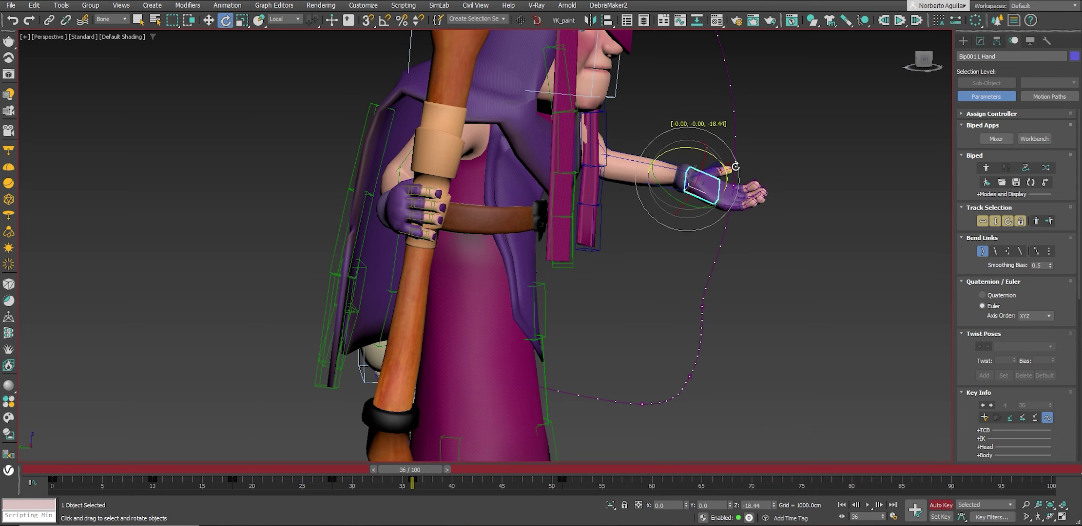
{"action": "left_click_drag", "start_coordinate": [717, 146], "coordinate": [704, 250]}
{"action": "middle_click_drag", "start_coordinate": [705, 250], "coordinate": [657, 269], "text": "alt"}
{"action": "left_click_drag", "start_coordinate": [689, 210], "coordinate": [586, 254]}
{"action": "mouse_move", "coordinate": [409, 470]}
{"action": "left_mouse_down"}
{"action": "mouse_move", "coordinate": [330, 465]}
{"action": "mouse_move", "coordinate": [338, 462]}
{"action": "left_mouse_up"}
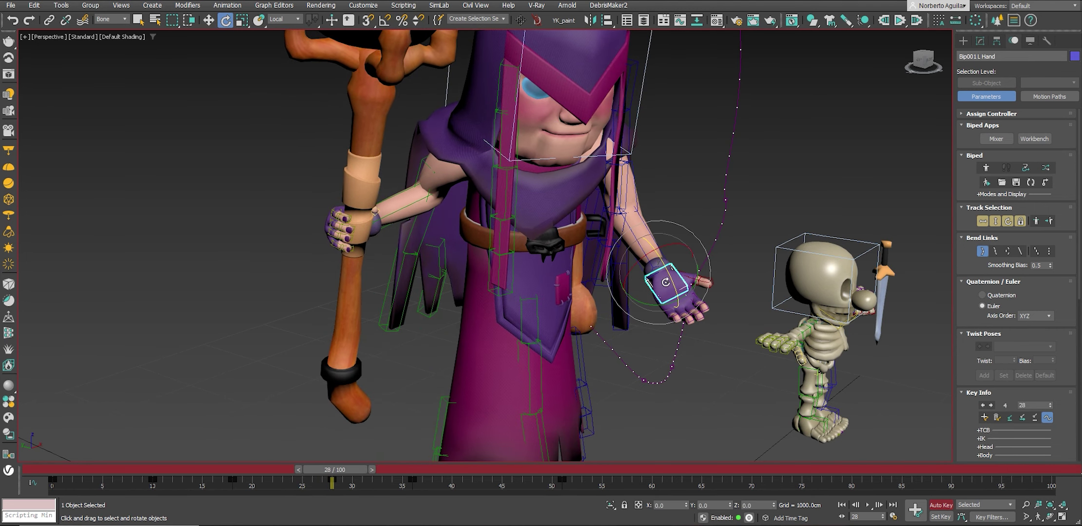
{"action": "key", "text": "w"}
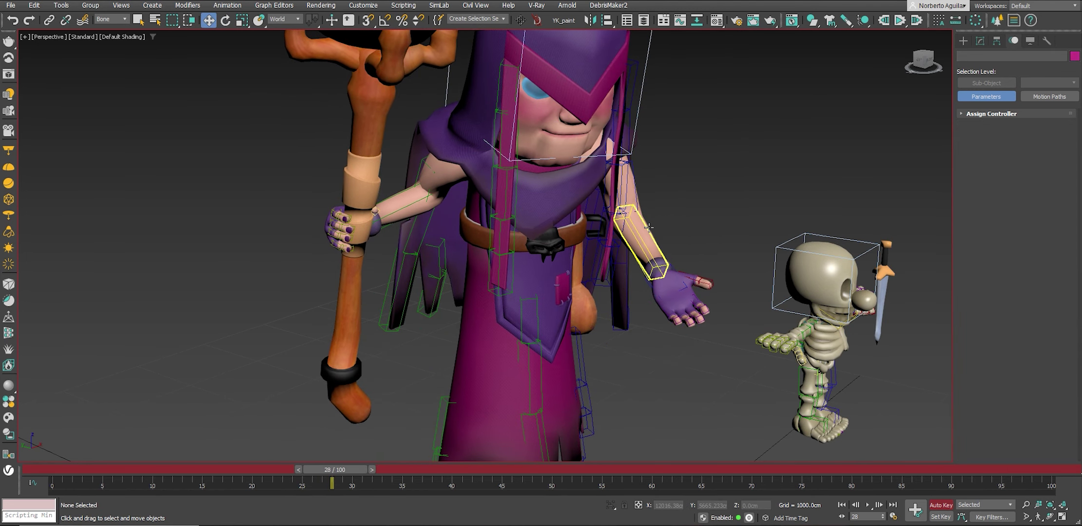
Rotate the left forearm into place and the left hand about -15° on X, then play from frame 13.
{"action": "left_click_drag", "start_coordinate": [649, 205], "coordinate": [636, 179]}
{"action": "key", "text": "w"}
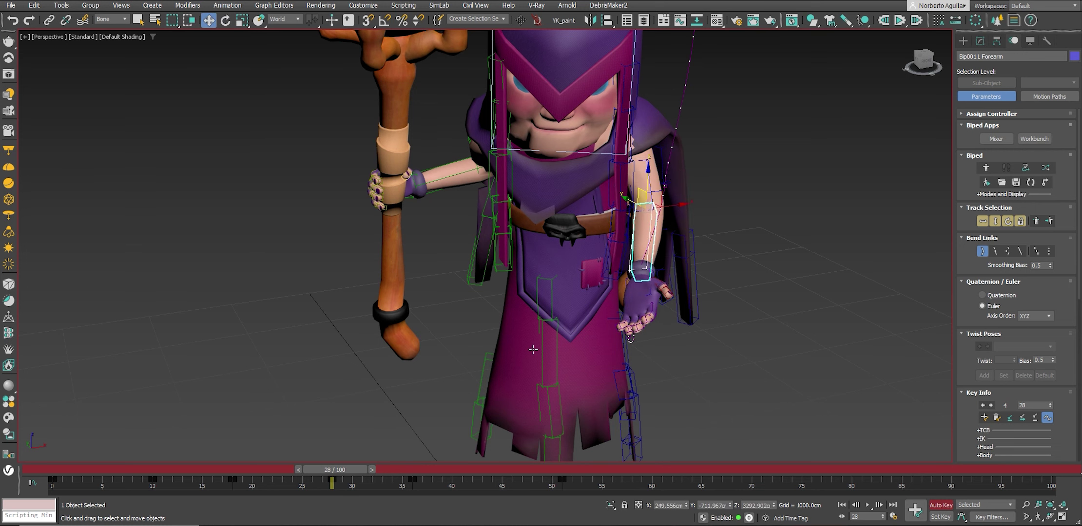
{"action": "left_click", "coordinate": [648, 293]}
{"action": "key", "text": "e"}
{"action": "left_click_drag", "start_coordinate": [654, 252], "coordinate": [671, 264]}
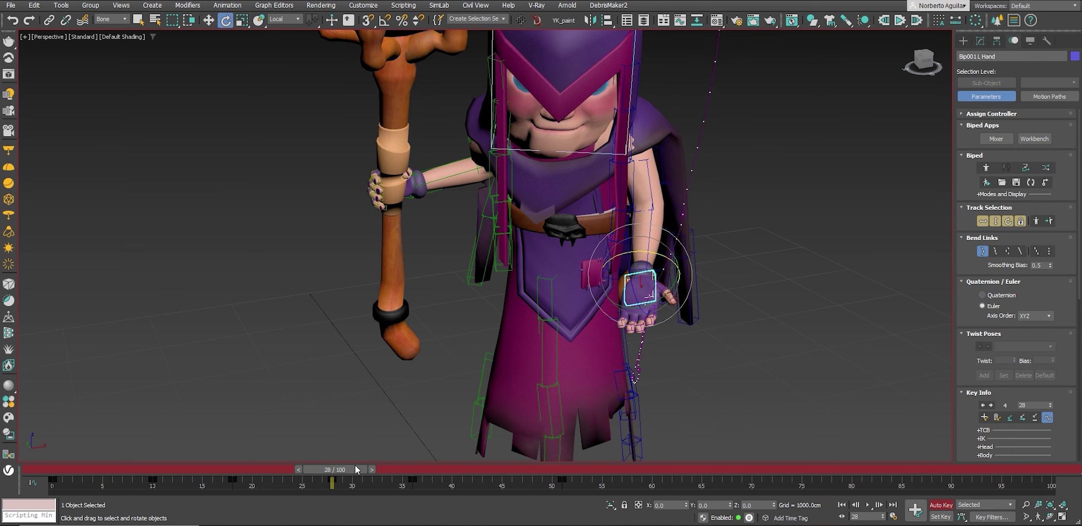
{"action": "left_click_drag", "start_coordinate": [355, 470], "coordinate": [205, 470]}
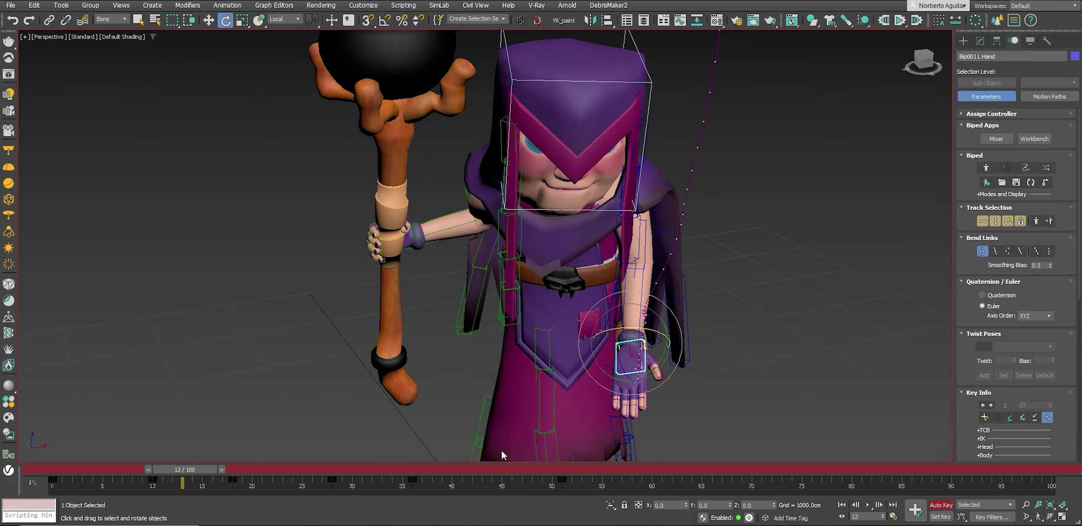
{"action": "left_click", "coordinate": [868, 505]}
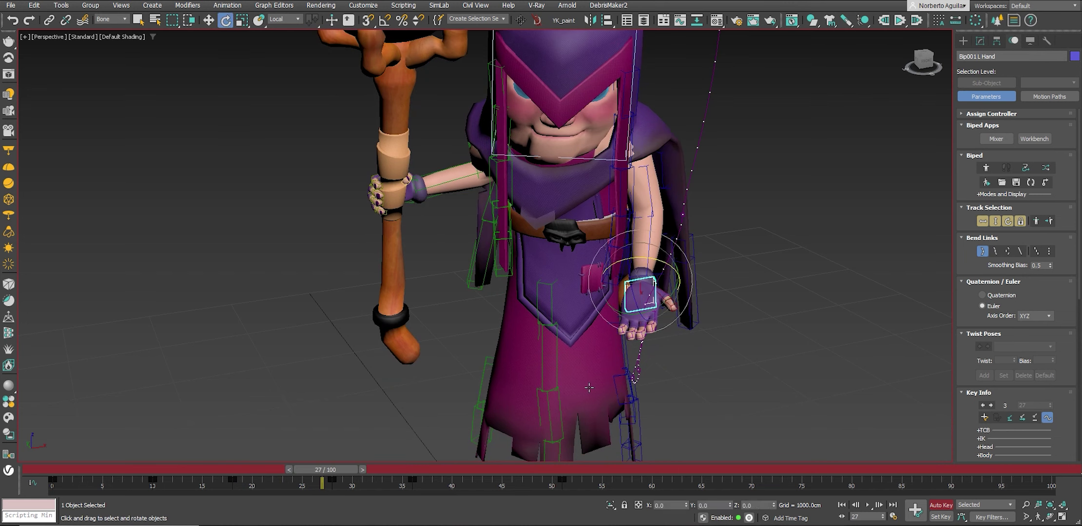
{"action": "scroll", "coordinate": [631, 330], "scroll_direction": "down", "scroll_amount": 5}
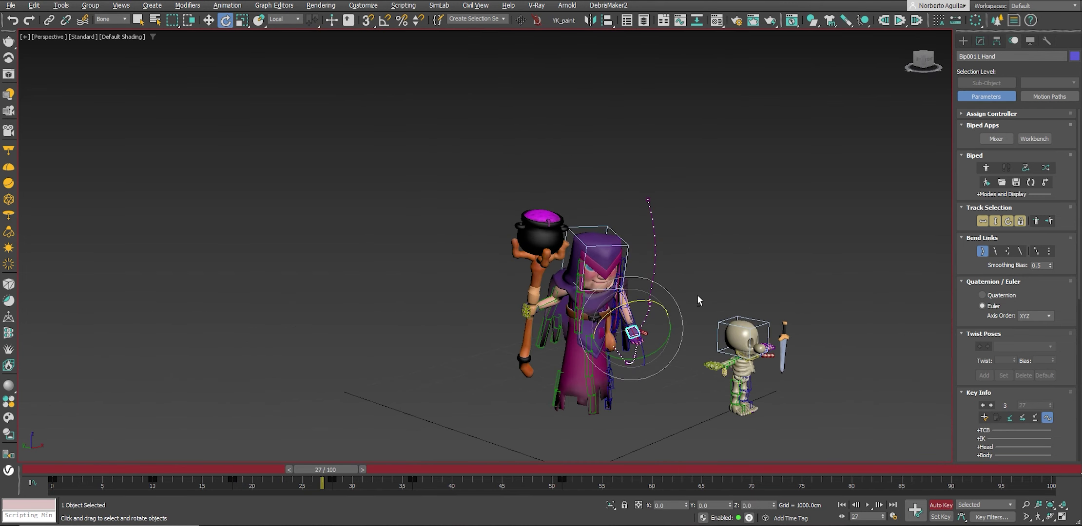
{"action": "scroll", "coordinate": [631, 330], "scroll_direction": "up", "scroll_amount": 5}
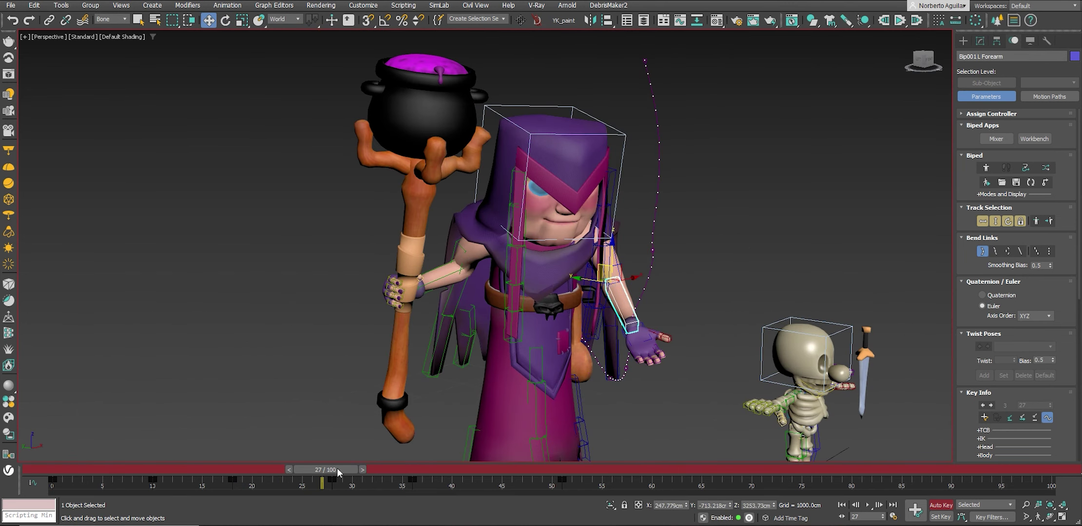
Rotate the left forearm at frame 22 and raise it at frame 45.
{"action": "left_click_drag", "start_coordinate": [338, 472], "coordinate": [269, 470]}
{"action": "key", "text": "e"}
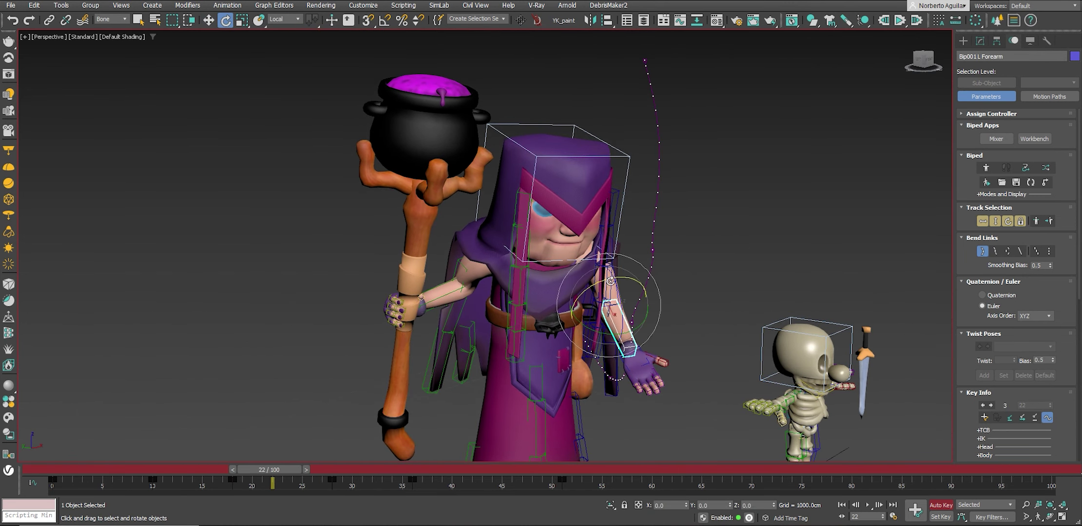
{"action": "left_click_drag", "start_coordinate": [611, 282], "coordinate": [578, 351]}
{"action": "left_click_drag", "start_coordinate": [303, 471], "coordinate": [463, 470]}
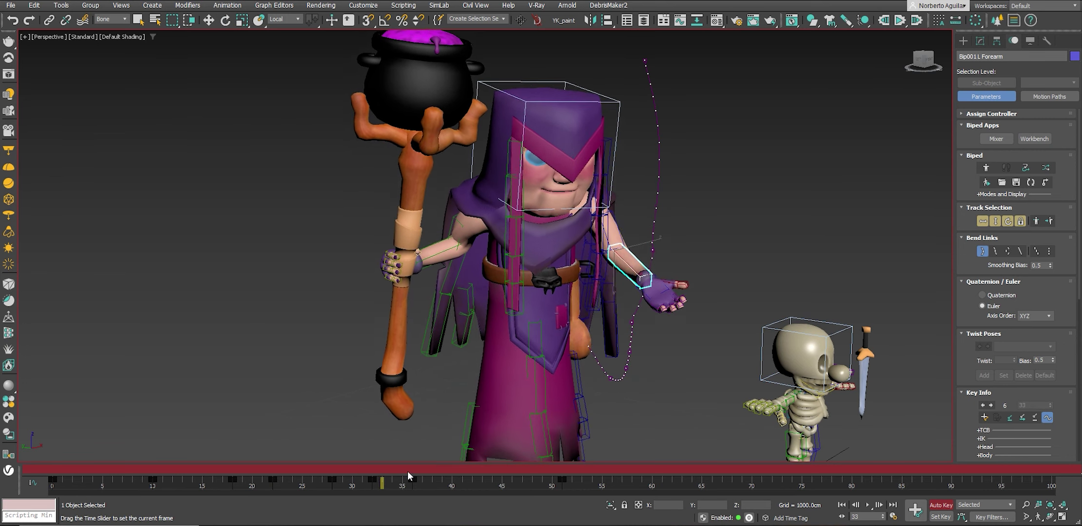
{"action": "mouse_move", "coordinate": [597, 169]}
{"action": "left_mouse_down"}
{"action": "mouse_move", "coordinate": [604, 156]}
{"action": "mouse_move", "coordinate": [578, 147]}
{"action": "left_mouse_up"}
{"action": "key", "text": "period"}
{"action": "key", "text": "period"}
{"action": "key", "text": "period"}
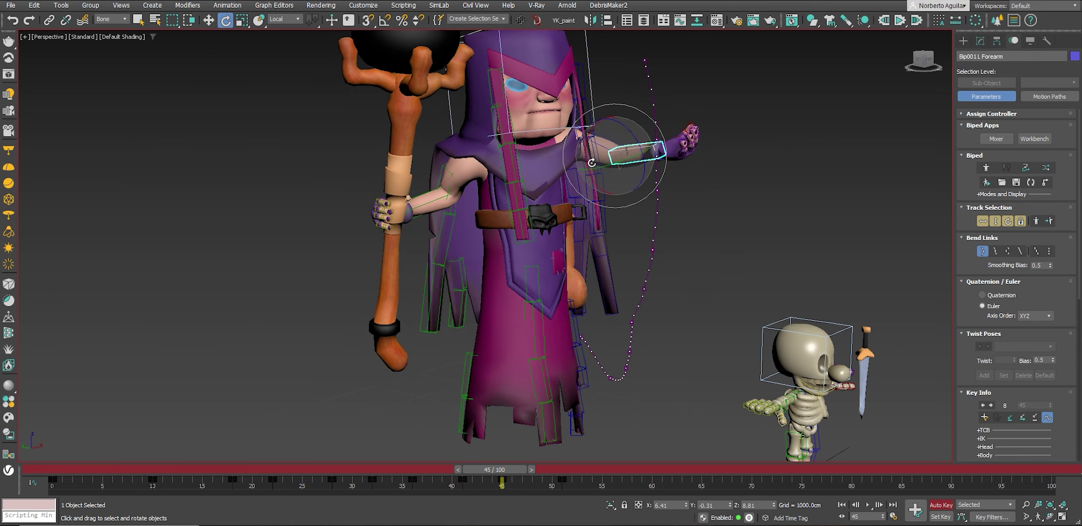
Replay the arm gesture from frame 25 and stop back at frame 18.
{"action": "mouse_move", "coordinate": [500, 471]}
{"action": "left_mouse_down"}
{"action": "mouse_move", "coordinate": [550, 471]}
{"action": "mouse_move", "coordinate": [302, 471]}
{"action": "left_mouse_up"}
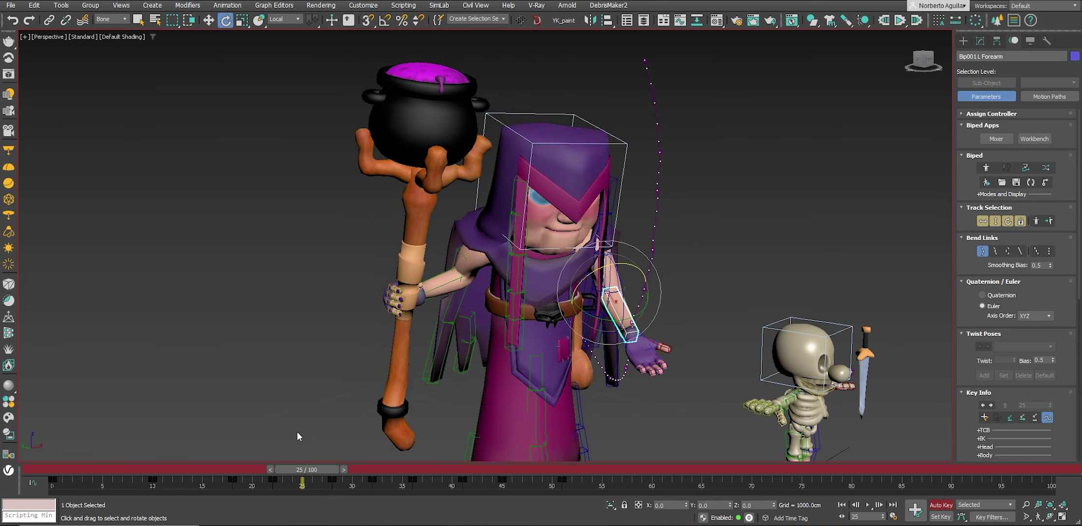
{"action": "left_click", "coordinate": [867, 505]}
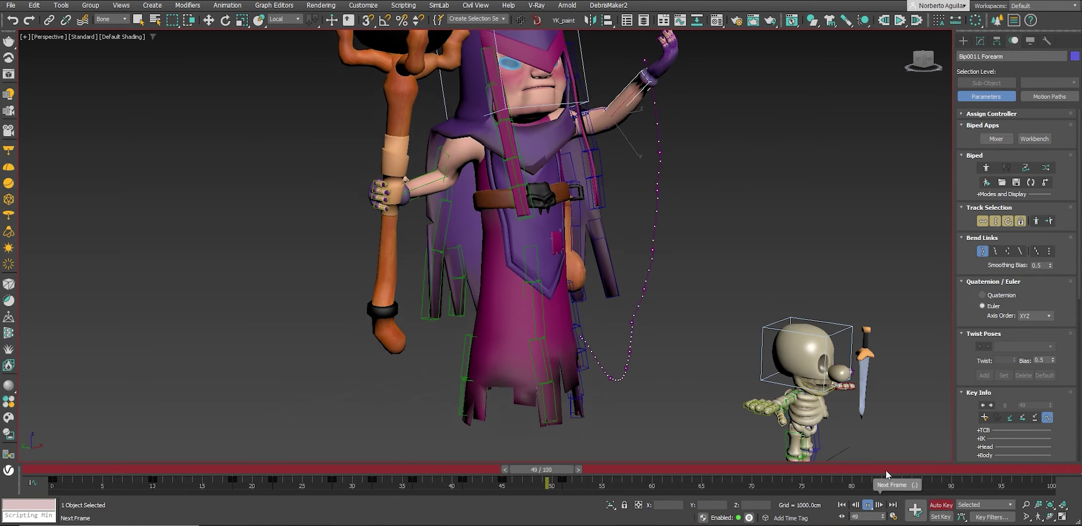
{"action": "key", "text": "slash"}
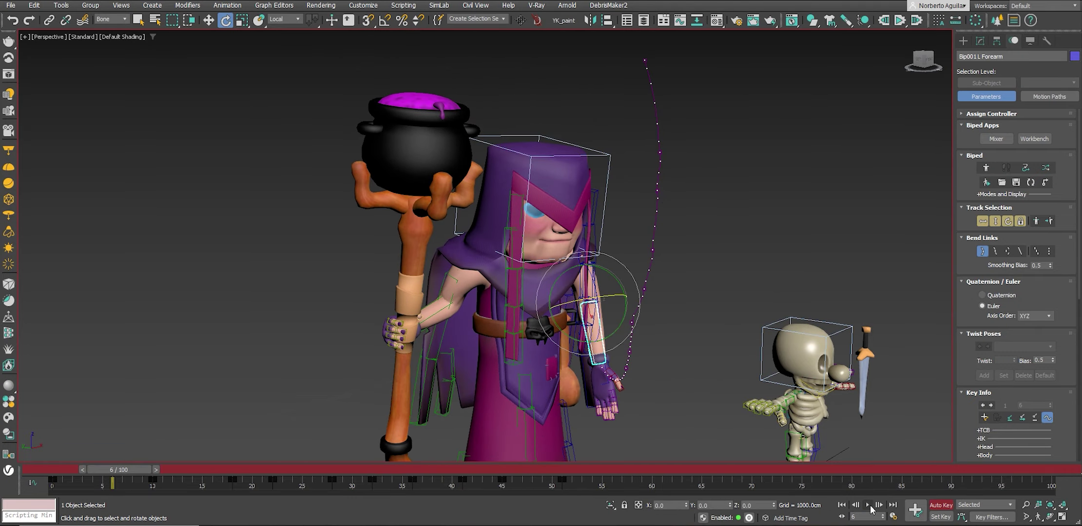
{"action": "left_click", "coordinate": [869, 506]}
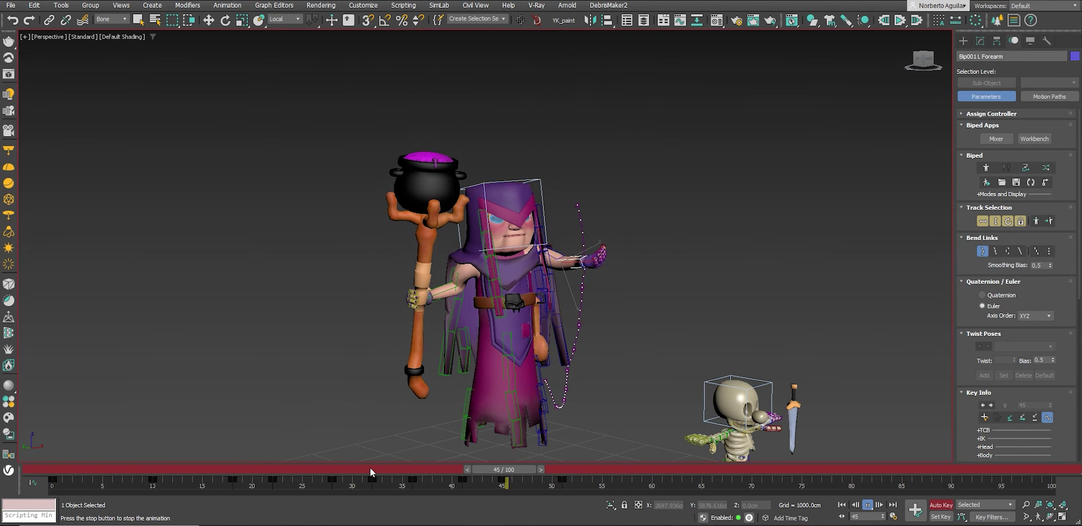
{"action": "mouse_move", "coordinate": [342, 472]}
{"action": "left_mouse_down"}
{"action": "mouse_move", "coordinate": [251, 491]}
{"action": "mouse_move", "coordinate": [464, 491]}
{"action": "mouse_move", "coordinate": [296, 480]}
{"action": "left_mouse_up"}
Select the left hand bone, step through its keys, and rotate it at frame 38.
{"action": "key", "text": "w"}
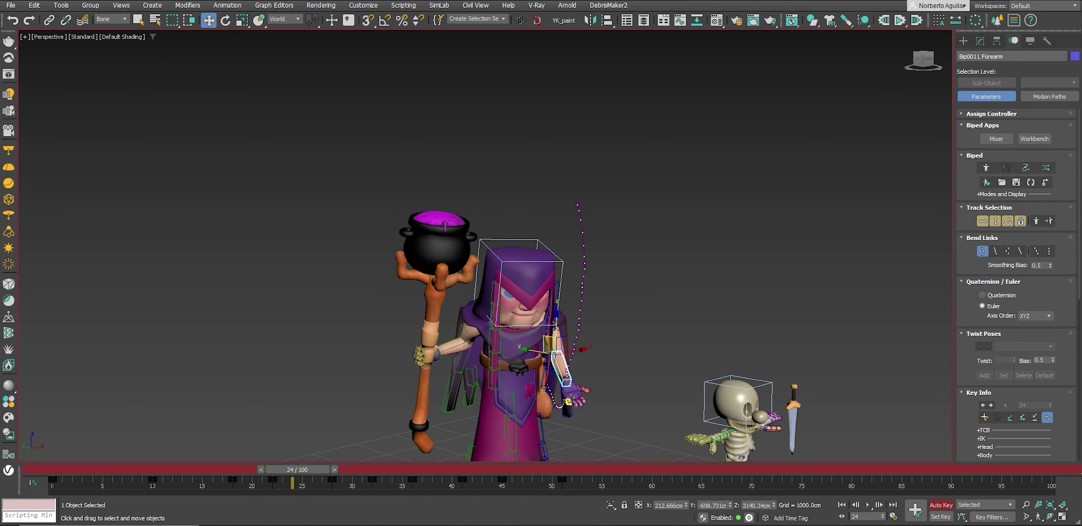
{"action": "left_click", "coordinate": [568, 401]}
{"action": "middle_click_drag", "start_coordinate": [568, 402], "coordinate": [538, 424], "text": "alt"}
{"action": "left_click", "coordinate": [306, 475]}
{"action": "key", "text": "e"}
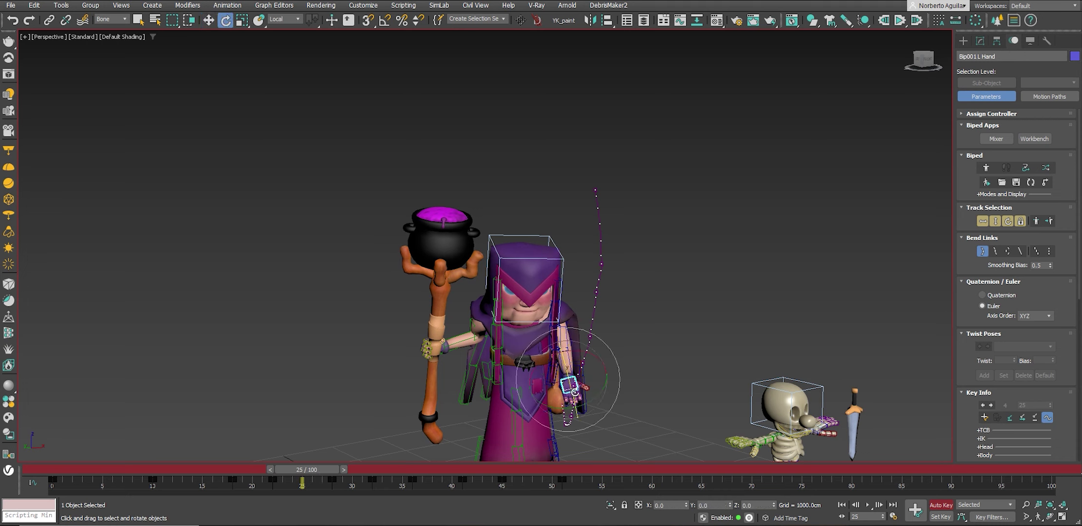
{"action": "key", "text": "period"}
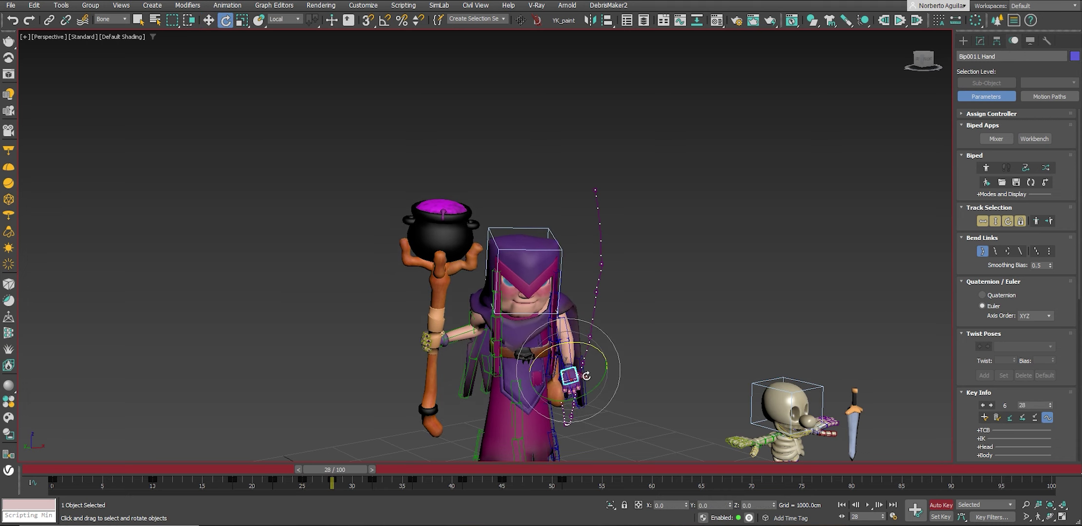
{"action": "key", "text": "period"}
{"action": "key", "text": "period"}
{"action": "key", "text": "period"}
{"action": "key", "text": "period"}
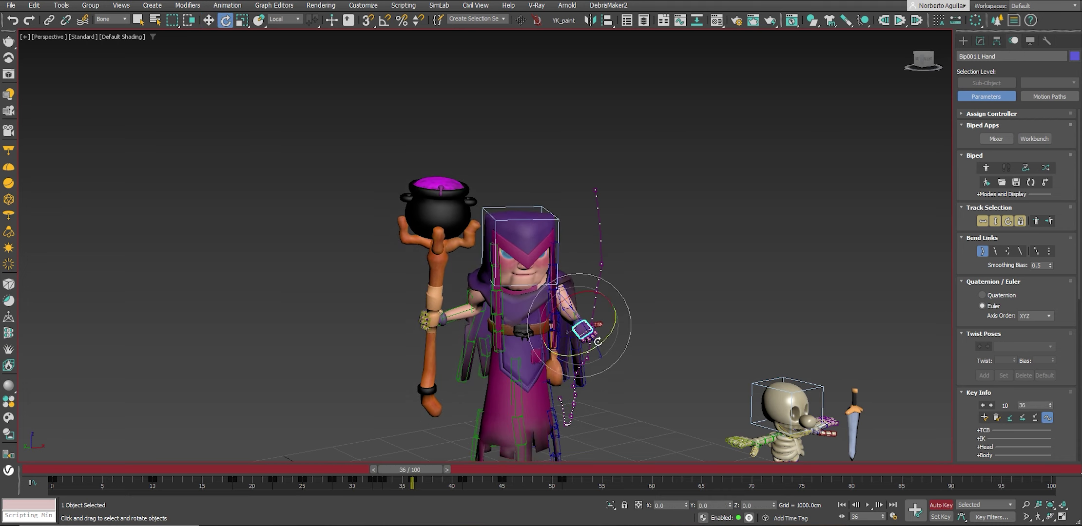
{"action": "key", "text": "period"}
{"action": "key", "text": "period"}
{"action": "mouse_move", "coordinate": [591, 274]}
{"action": "left_mouse_down"}
{"action": "mouse_move", "coordinate": [557, 262]}
{"action": "mouse_move", "coordinate": [592, 266]}
{"action": "left_mouse_up"}
{"action": "key", "text": "period"}
{"action": "key", "text": "period"}
{"action": "key", "text": "period"}
{"action": "key", "text": "period"}
{"action": "key", "text": "period"}
{"action": "key", "text": "period"}
{"action": "key", "text": "period"}
Turn the left hand to a new angle at frame 48 and play back from frame 13.
{"action": "left_click_drag", "start_coordinate": [508, 469], "coordinate": [556, 469]}
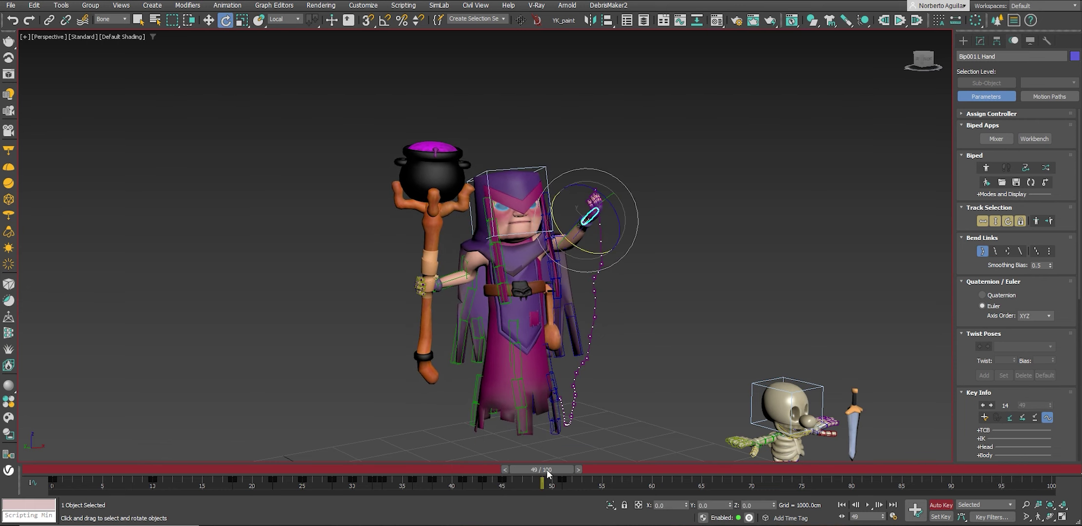
{"action": "left_click_drag", "start_coordinate": [548, 472], "coordinate": [538, 472]}
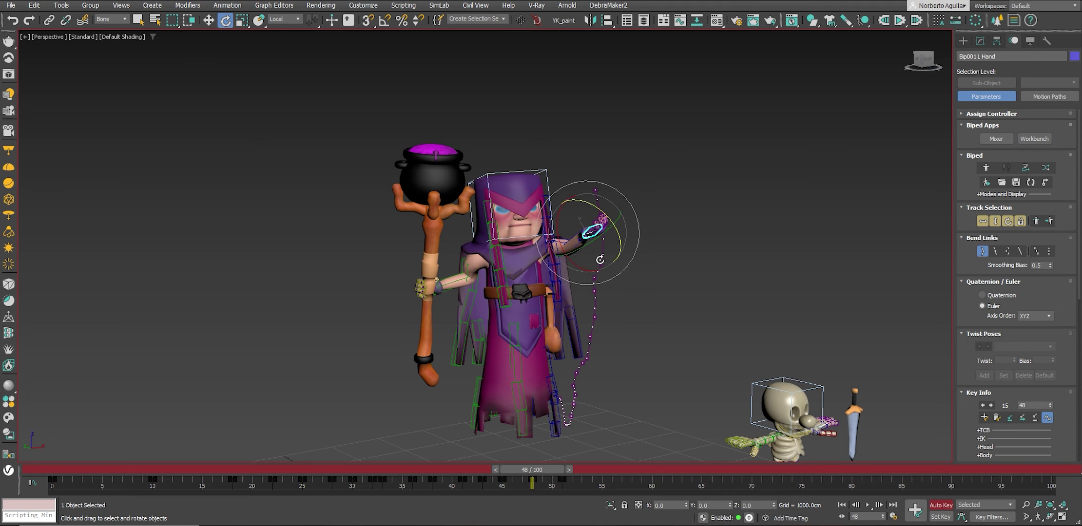
{"action": "left_click_drag", "start_coordinate": [600, 260], "coordinate": [570, 324]}
{"action": "left_click_drag", "start_coordinate": [531, 470], "coordinate": [569, 470]}
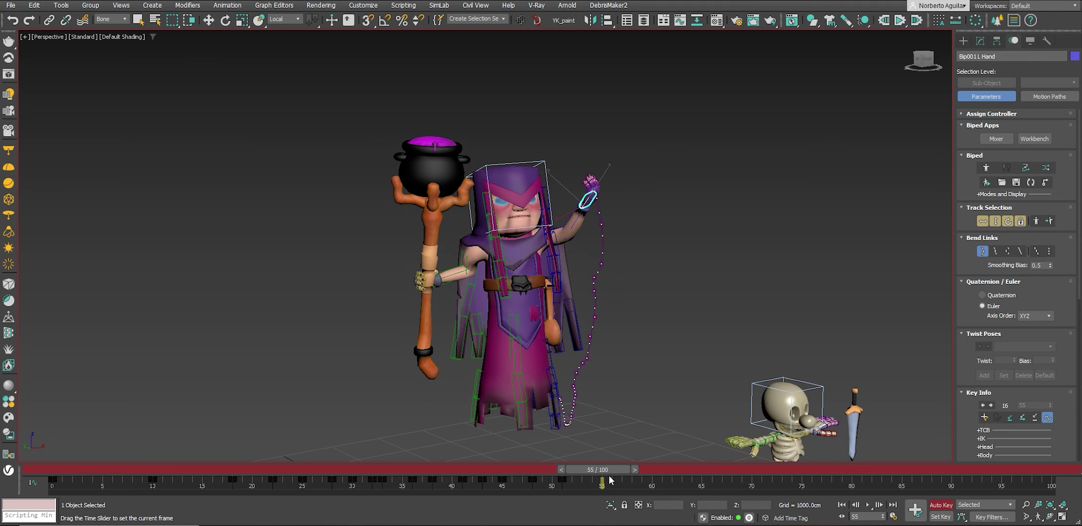
{"action": "key", "text": "e"}
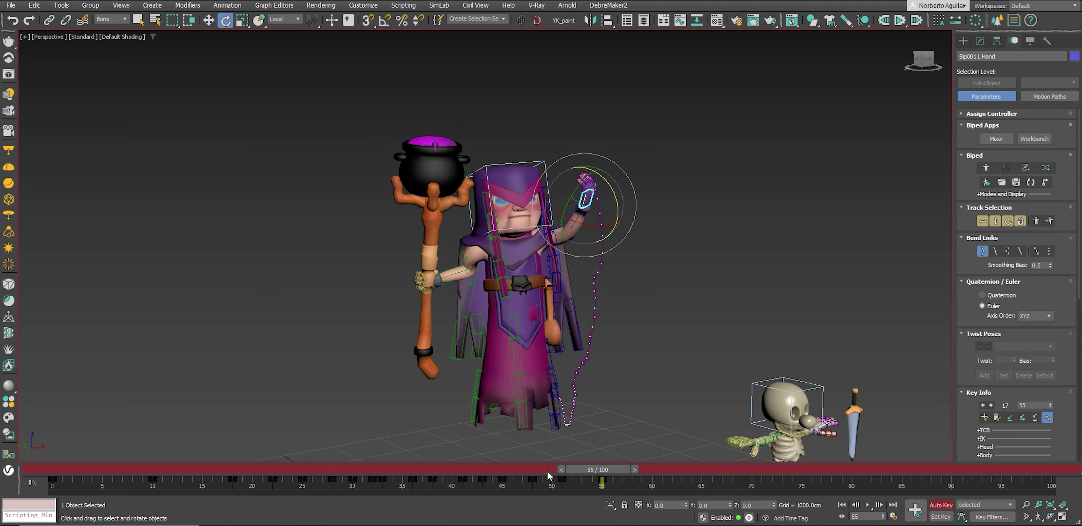
{"action": "left_click_drag", "start_coordinate": [548, 475], "coordinate": [221, 449]}
{"action": "left_click", "coordinate": [867, 505]}
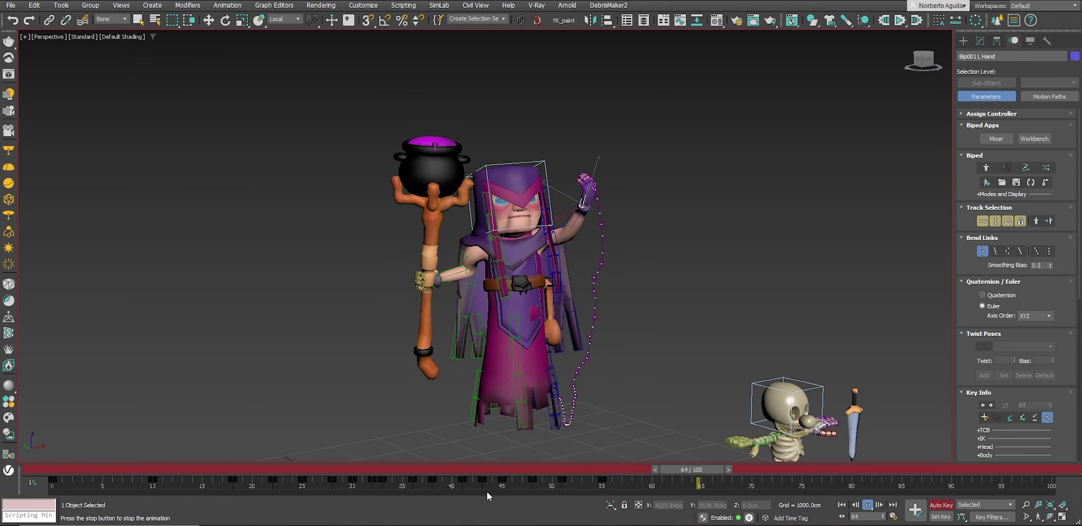
{"action": "left_click_drag", "start_coordinate": [354, 475], "coordinate": [389, 486]}
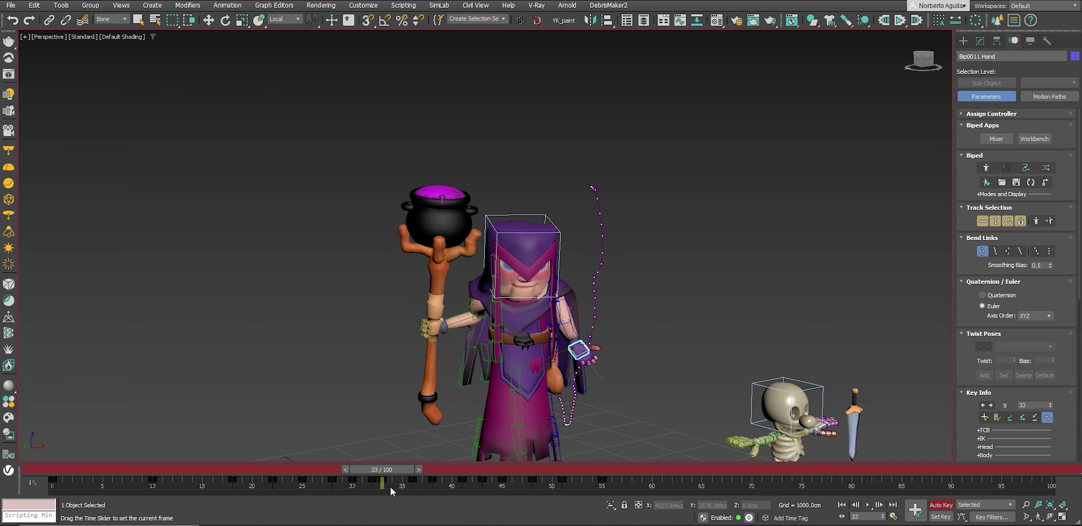
Select the left-hand fingers, curl them about 10 degrees, and drop the thumb from the selection.
{"action": "key", "text": "e"}
{"action": "scroll", "coordinate": [578, 331], "scroll_direction": "up", "scroll_amount": 5}
{"action": "double_click", "coordinate": [587, 393]}
{"action": "scroll", "coordinate": [589, 342], "scroll_direction": "up", "scroll_amount": 2}
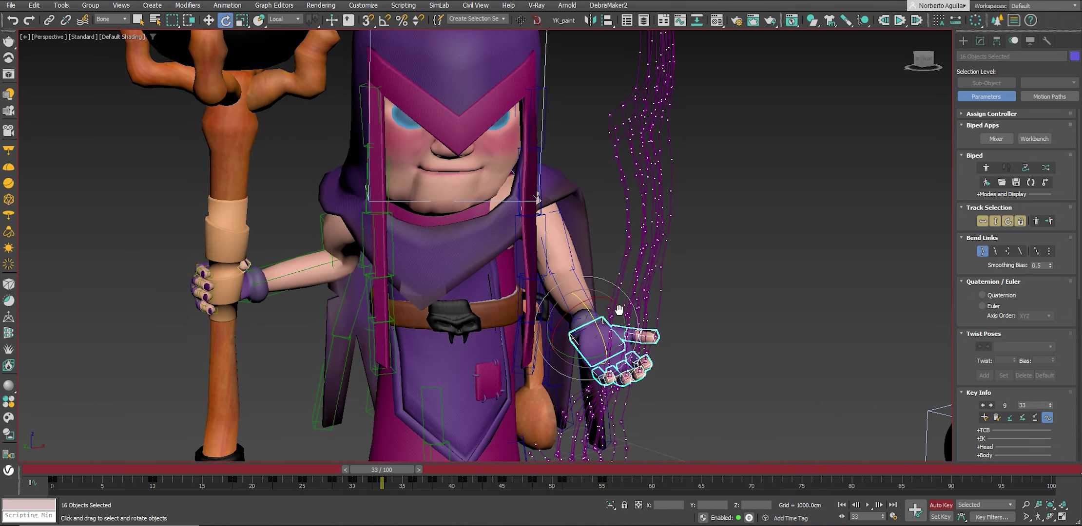
{"action": "scroll", "coordinate": [593, 321], "scroll_direction": "up", "scroll_amount": 2}
{"action": "left_click", "coordinate": [592, 321], "text": "alt"}
{"action": "middle_click_drag", "start_coordinate": [592, 321], "coordinate": [693, 314], "text": "alt"}
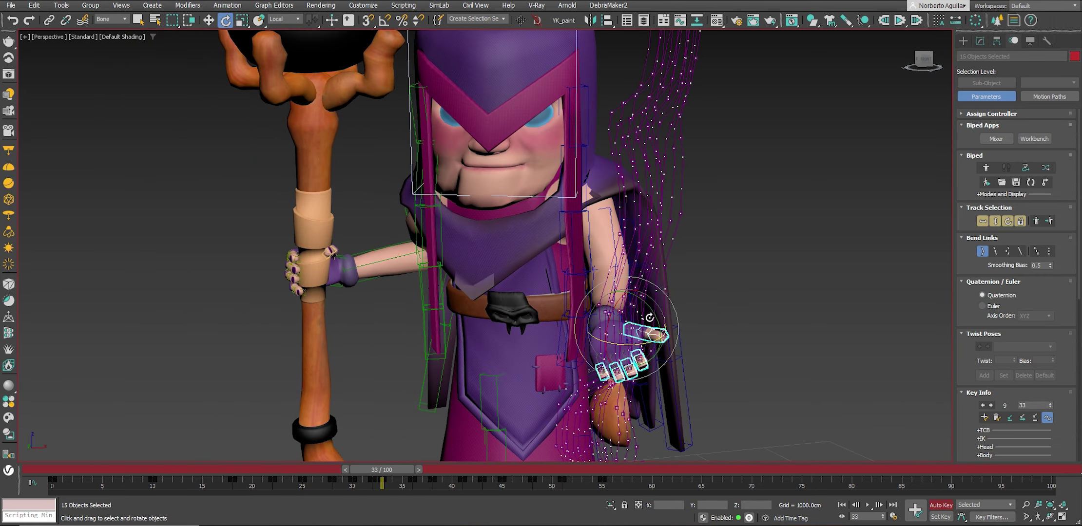
{"action": "left_click_drag", "start_coordinate": [649, 318], "coordinate": [612, 312]}
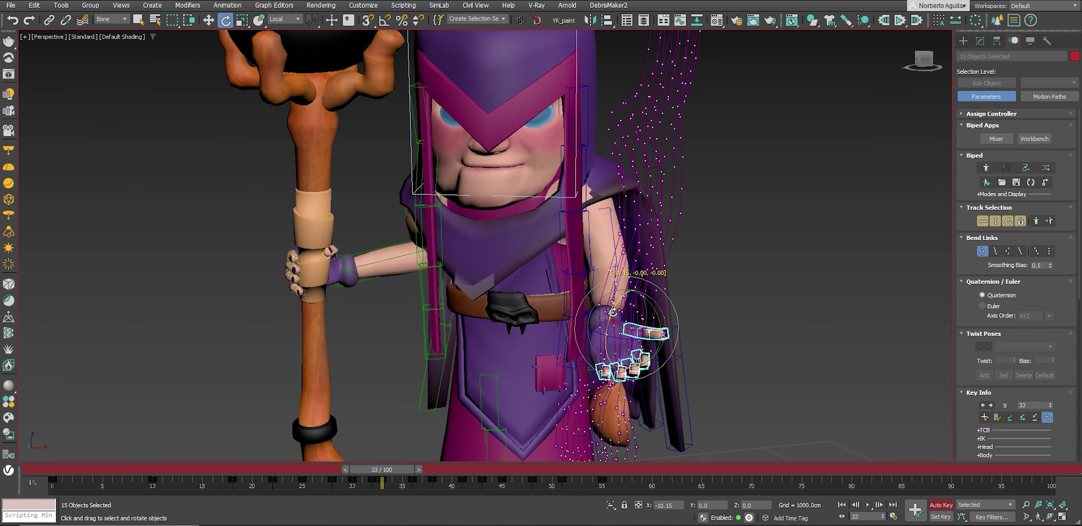
{"action": "left_click", "coordinate": [288, 19]}
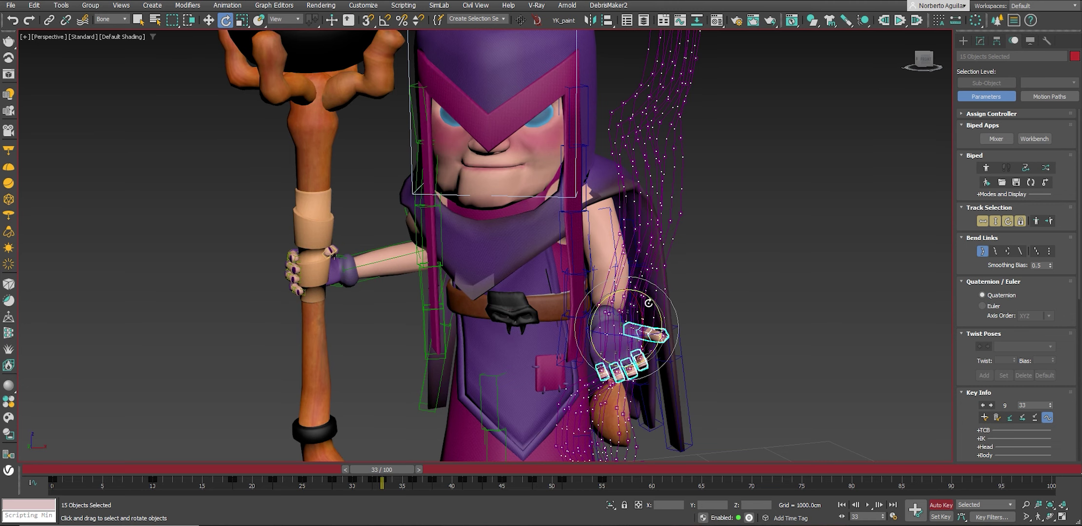
{"action": "left_click_drag", "start_coordinate": [648, 303], "coordinate": [629, 346], "text": "alt"}
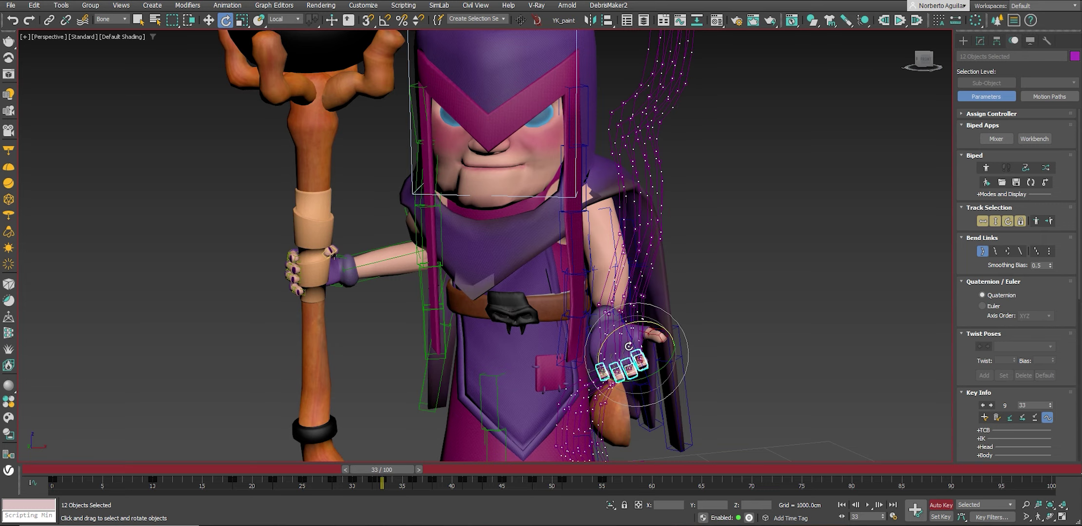
{"action": "mouse_move", "coordinate": [628, 346]}
{"action": "middle_mouse_down", "text": "alt"}
{"action": "mouse_move", "coordinate": [653, 288]}
{"action": "mouse_move", "coordinate": [642, 281]}
{"action": "middle_mouse_up", "text": "alt"}
Step through keys and curl the fingers further at frames 46 and 49.
{"action": "key", "text": "period"}
{"action": "key", "text": "period"}
{"action": "key", "text": "period"}
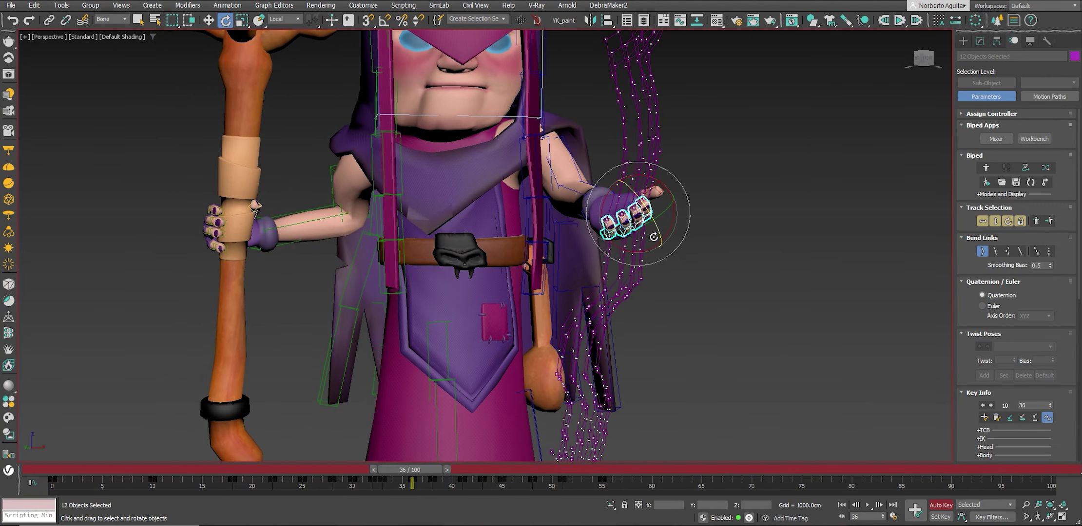
{"action": "key", "text": "period"}
{"action": "key", "text": "period"}
{"action": "key", "text": "period"}
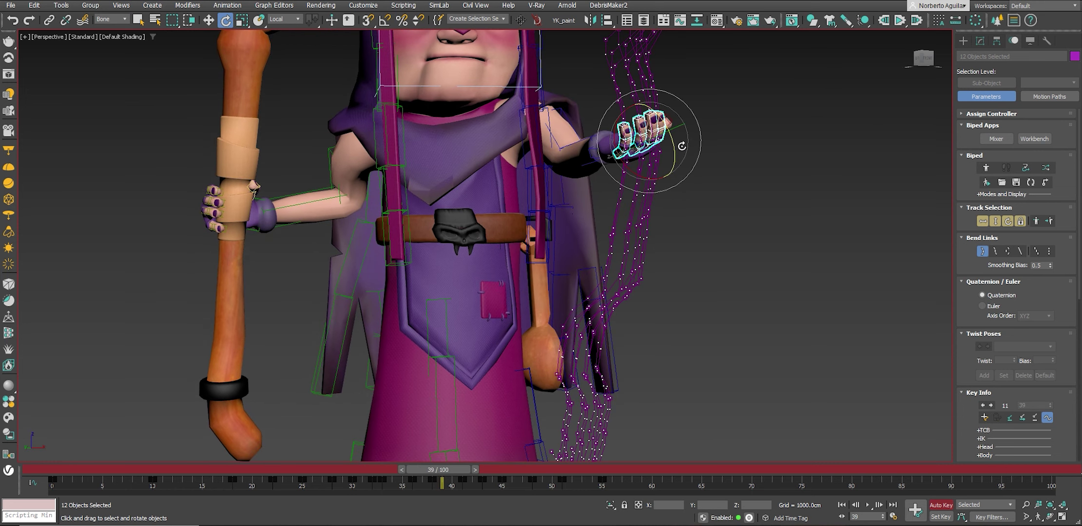
{"action": "key", "text": "period"}
{"action": "key", "text": "period"}
{"action": "key", "text": "period"}
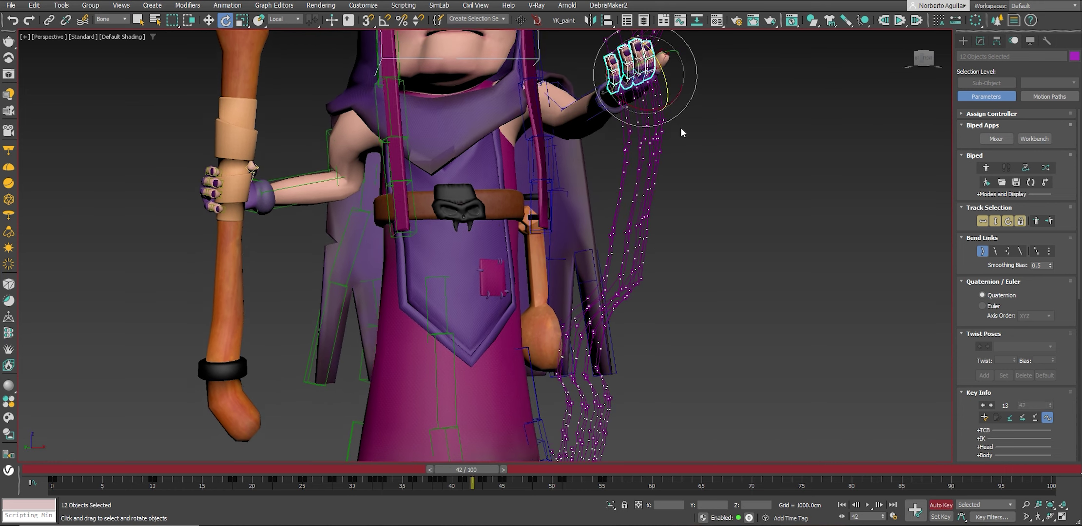
{"action": "key", "text": "period"}
{"action": "key", "text": "period"}
{"action": "key", "text": "period"}
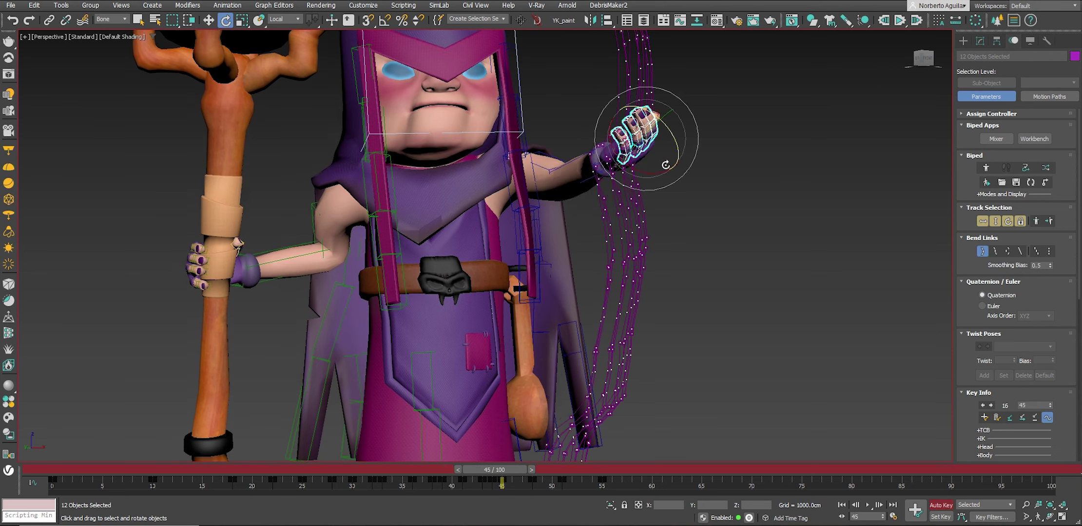
{"action": "key", "text": "period"}
{"action": "left_click_drag", "start_coordinate": [673, 103], "coordinate": [708, 230]}
{"action": "key", "text": "period"}
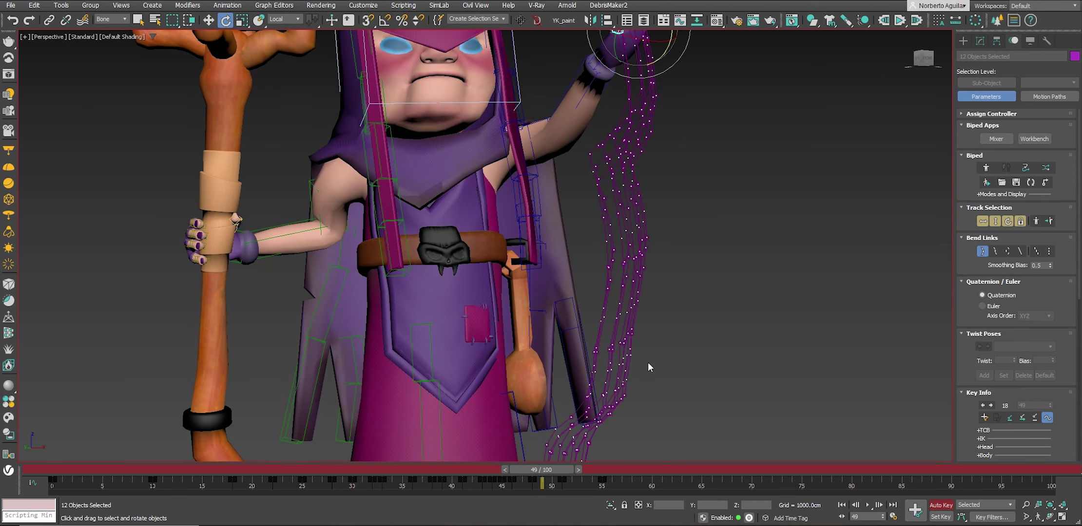
{"action": "key", "text": "period"}
{"action": "key", "text": "period"}
{"action": "left_click_drag", "start_coordinate": [670, 106], "coordinate": [676, 113]}
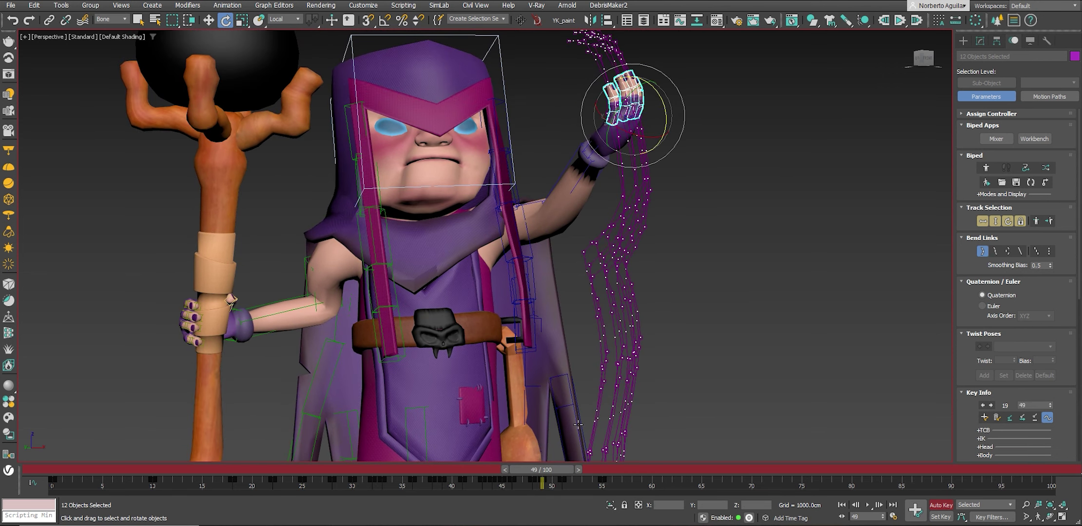
Play the animation back from frame 12 and stop at frame 25.
{"action": "key", "text": "slash"}
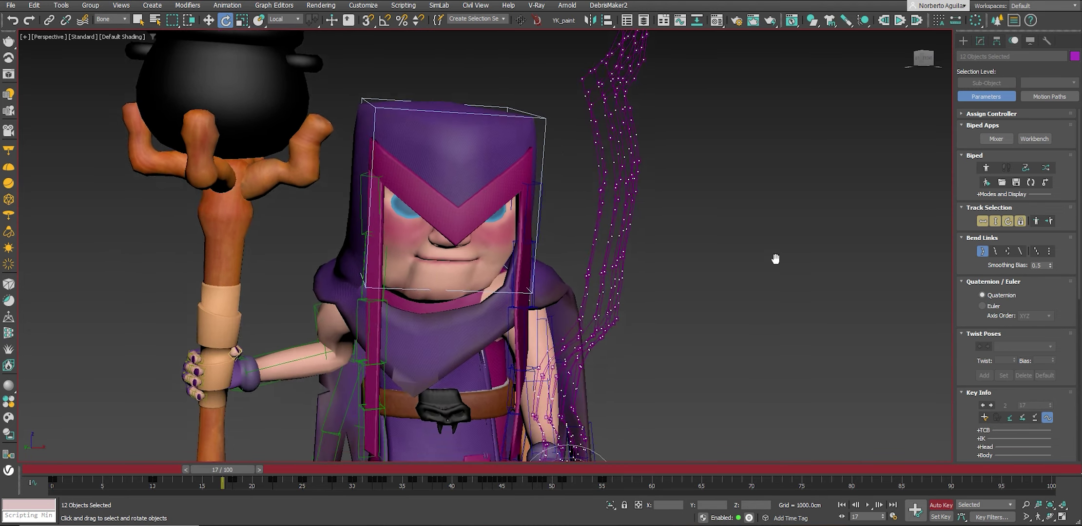
{"action": "left_click", "coordinate": [866, 506]}
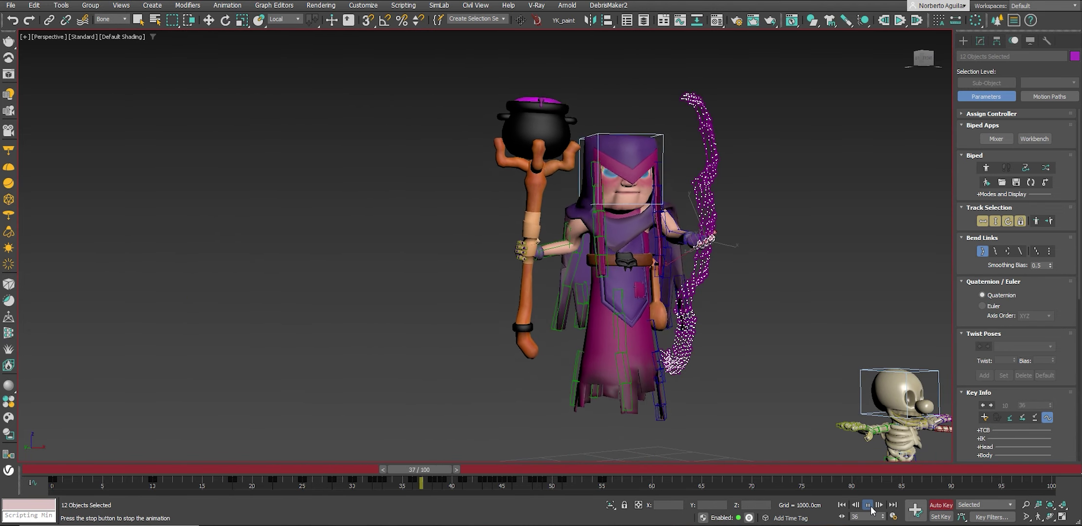
{"action": "left_click", "coordinate": [858, 517]}
{"action": "type", "text": "12"}
{"action": "key", "text": "Return"}
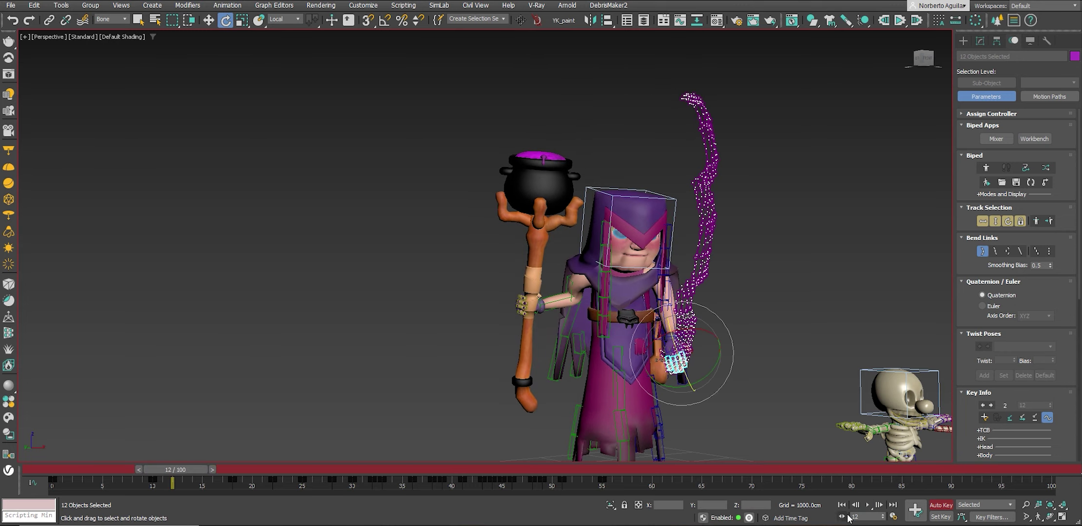
{"action": "left_click", "coordinate": [869, 507]}
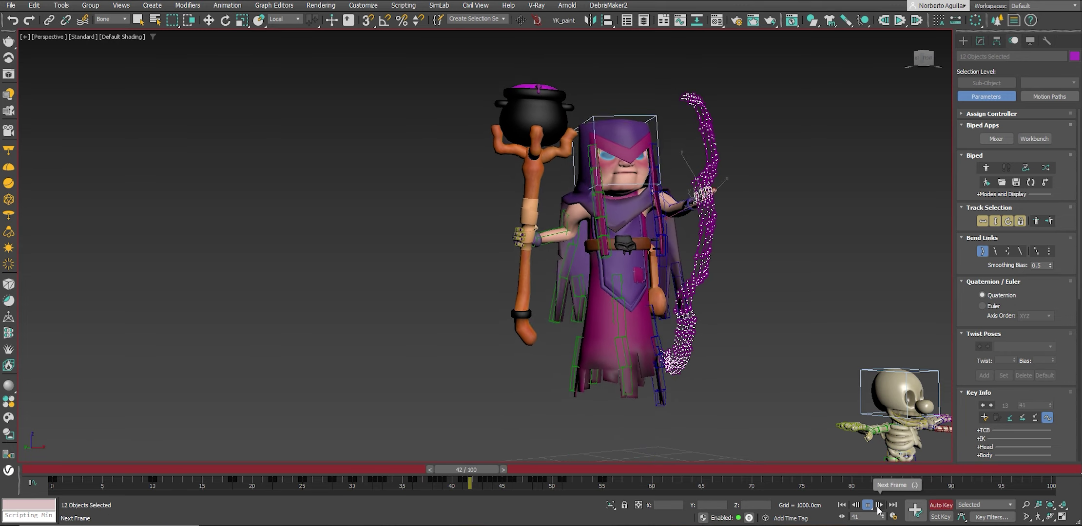
{"action": "left_click_drag", "start_coordinate": [774, 470], "coordinate": [305, 470]}
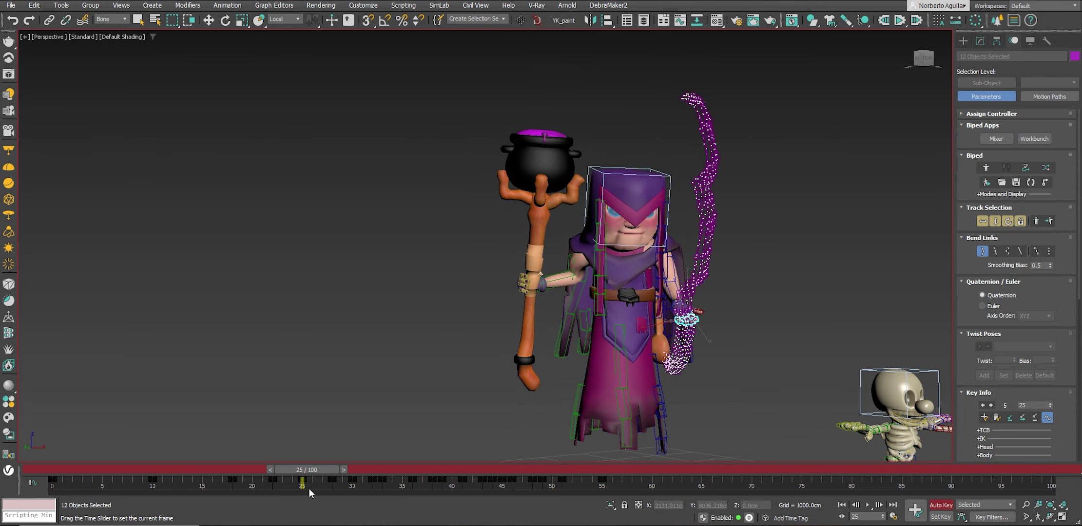
Review the finger motion from frame 28, stopping at frame 36, then return to frame 29.
{"action": "key", "text": "e"}
{"action": "scroll", "coordinate": [697, 292], "scroll_direction": "up", "scroll_amount": 2}
{"action": "scroll", "coordinate": [701, 287], "scroll_direction": "up", "scroll_amount": 3}
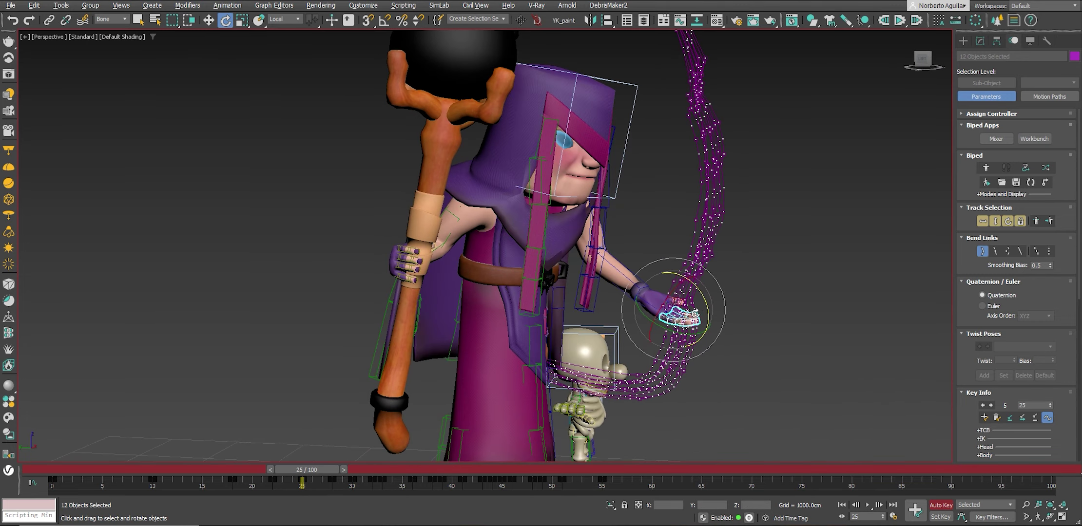
{"action": "mouse_move", "coordinate": [281, 466]}
{"action": "left_mouse_down"}
{"action": "mouse_move", "coordinate": [348, 480]}
{"action": "mouse_move", "coordinate": [379, 472]}
{"action": "mouse_move", "coordinate": [235, 468]}
{"action": "left_mouse_up"}
{"action": "key", "text": "e"}
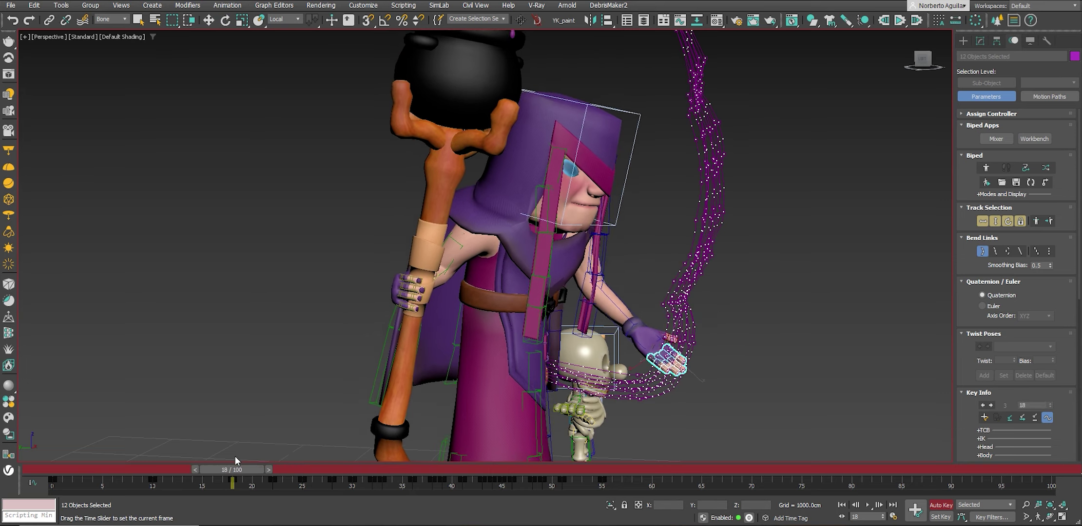
{"action": "left_click", "coordinate": [867, 506]}
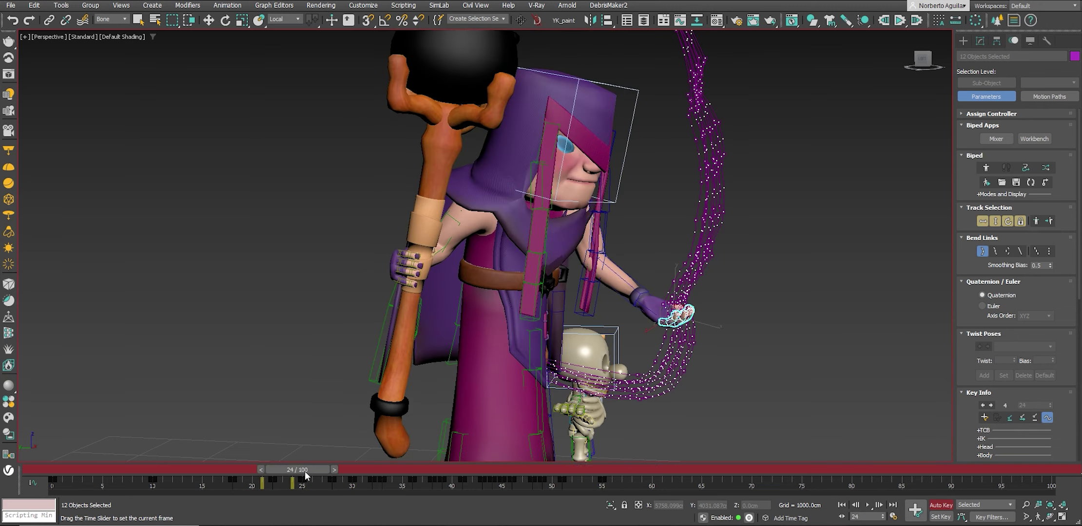
{"action": "left_click", "coordinate": [420, 486]}
{"action": "key", "text": "e"}
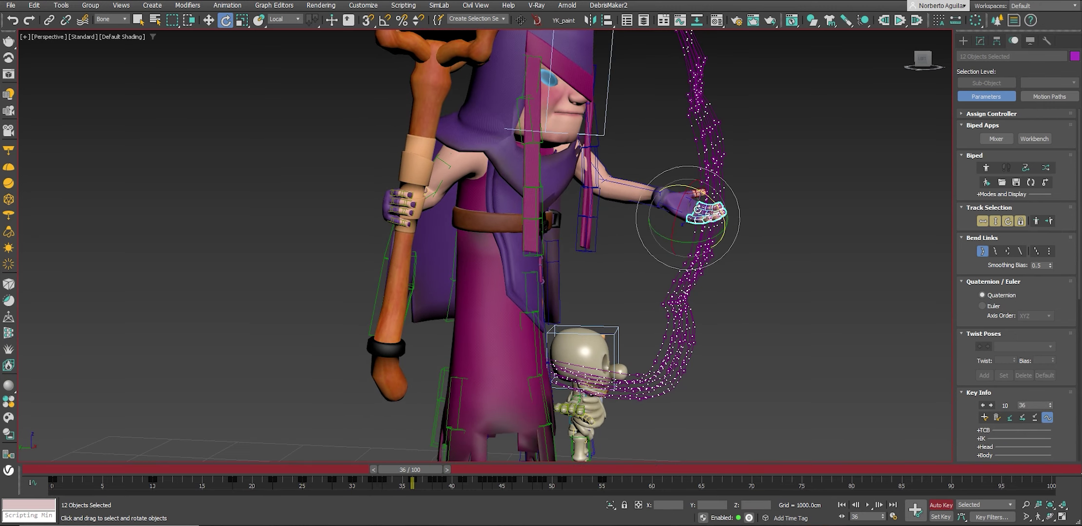
{"action": "left_click_drag", "start_coordinate": [417, 469], "coordinate": [358, 468]}
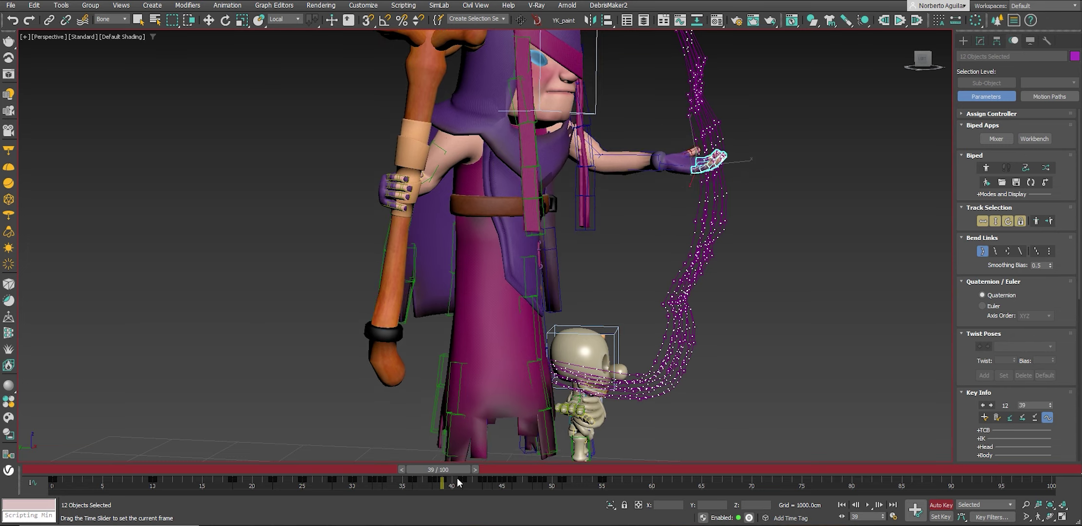
Frame the left hand up close, select one finger's three bones, and save the scene.
{"action": "key", "text": "z"}
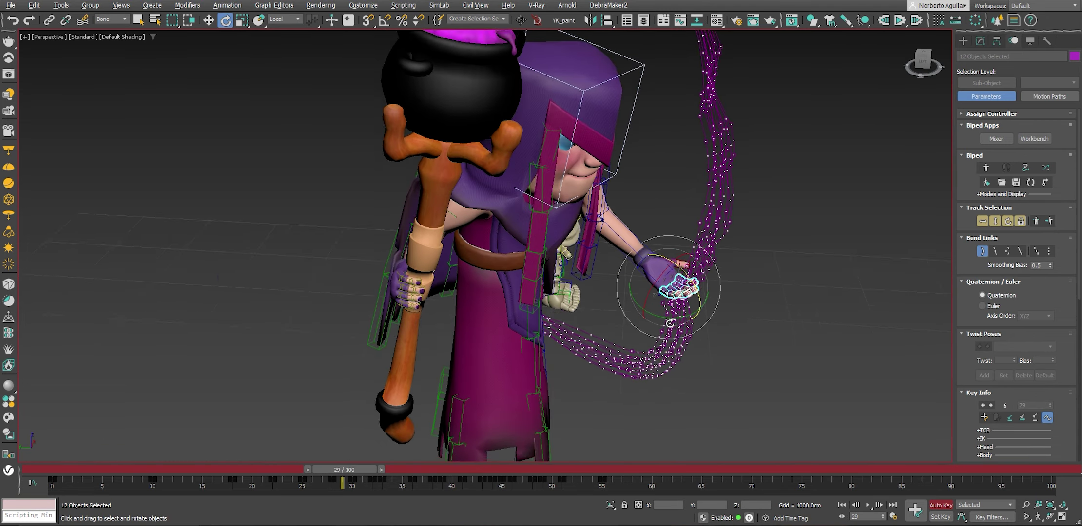
{"action": "key", "text": "w"}
{"action": "double_click", "coordinate": [685, 225]}
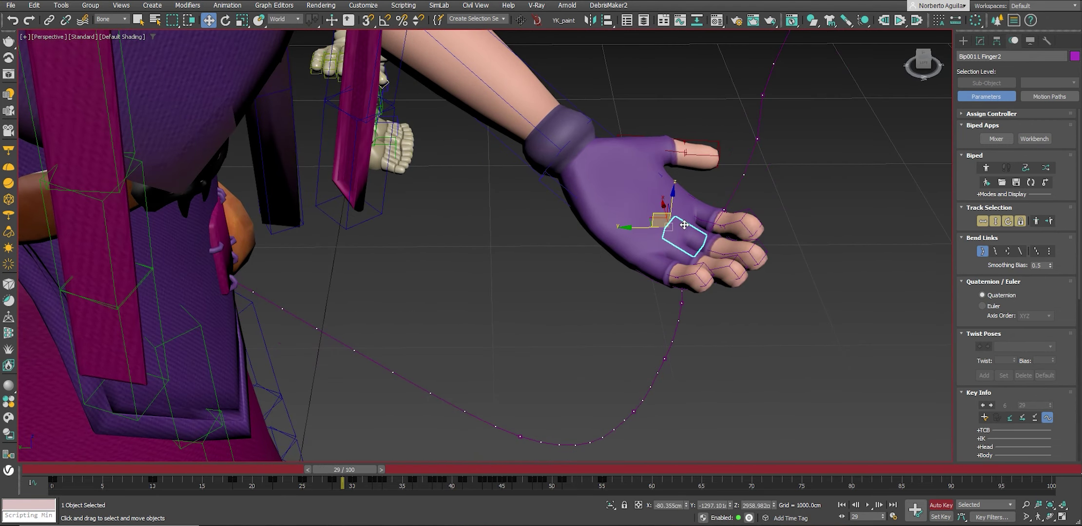
{"action": "mouse_move", "coordinate": [695, 238]}
{"action": "middle_mouse_down", "text": "alt"}
{"action": "mouse_move", "coordinate": [641, 236]}
{"action": "mouse_move", "coordinate": [609, 262]}
{"action": "middle_mouse_up", "text": "alt"}
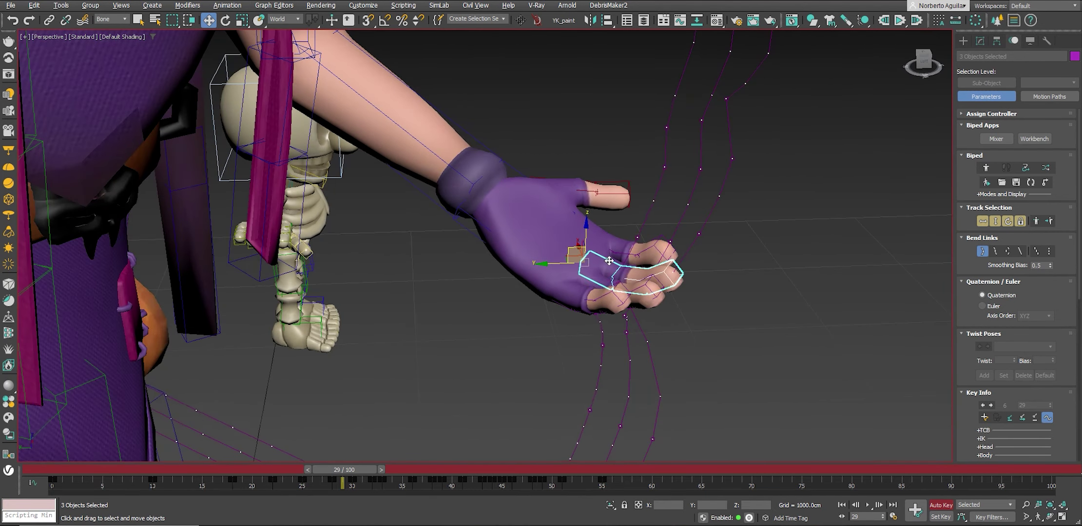
{"action": "key", "text": "ctrl+s"}
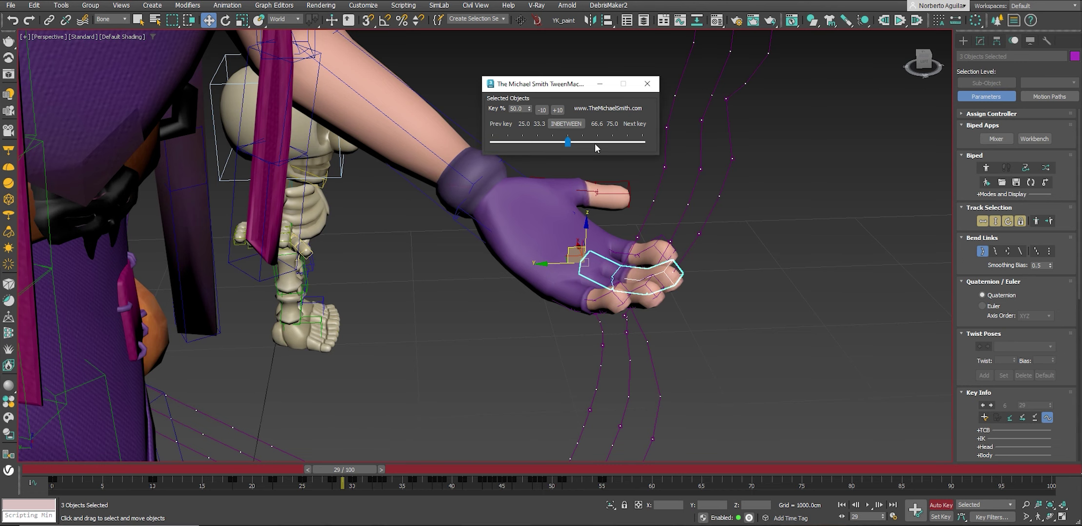
Work through the L Finger2, Finger3, Finger41 and Finger1 bones at frame 29.
{"action": "left_click_drag", "start_coordinate": [574, 88], "coordinate": [581, 75]}
{"action": "left_click", "coordinate": [598, 261]}
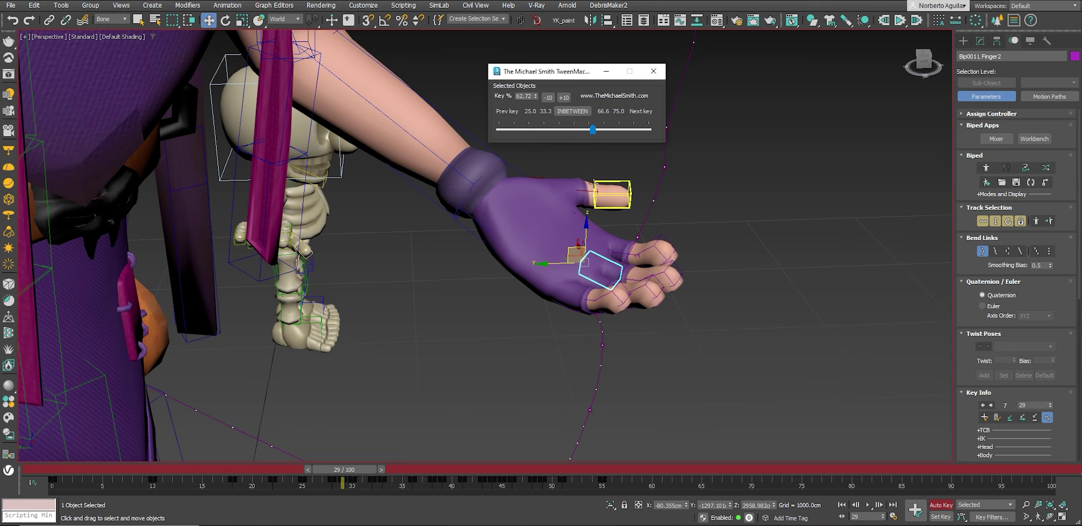
{"action": "left_click", "coordinate": [579, 279]}
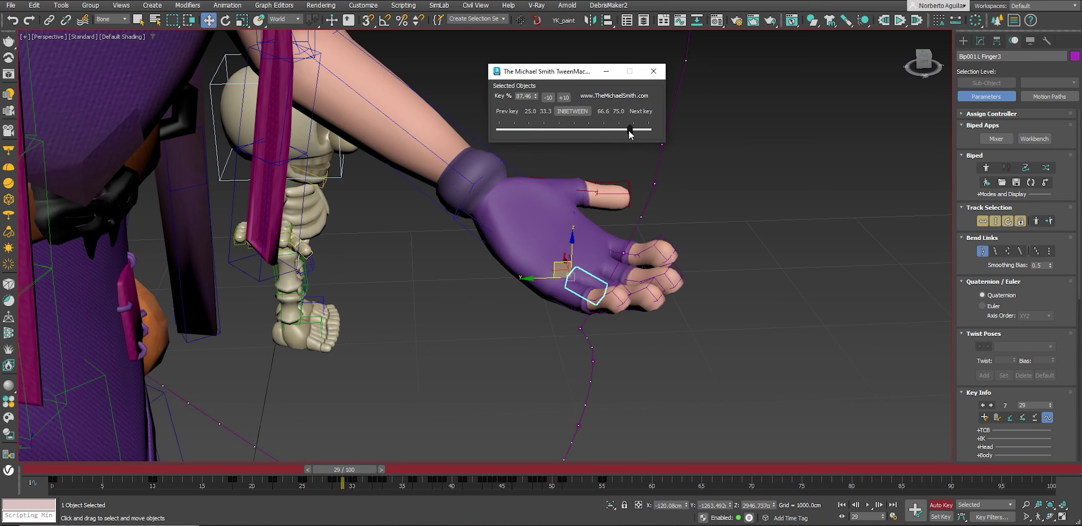
{"action": "left_click", "coordinate": [569, 301]}
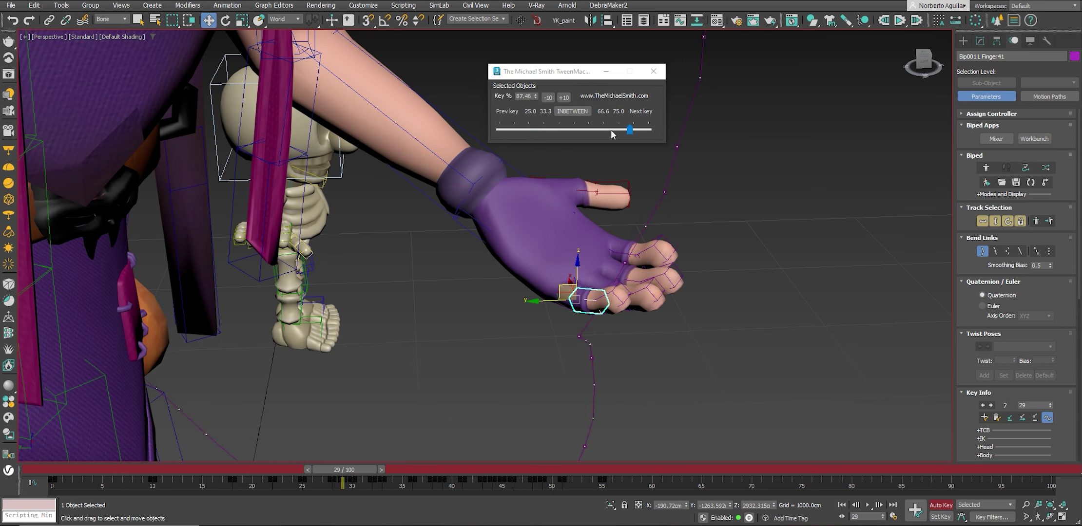
{"action": "left_click", "coordinate": [612, 250]}
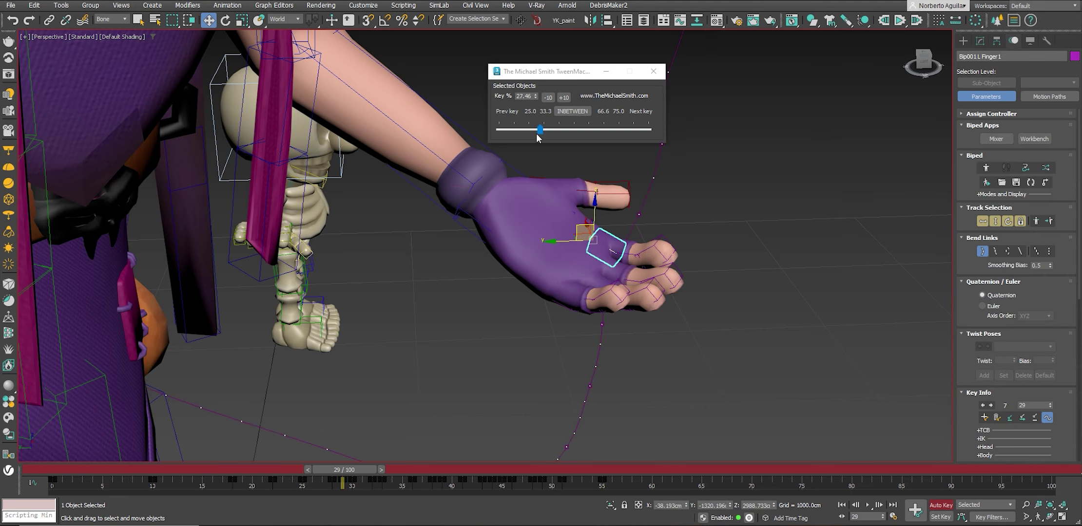
At frame 36, blend the L Finger2, Finger3 and Finger4 poses toward the previous key.
{"action": "left_click_drag", "start_coordinate": [365, 470], "coordinate": [430, 469]}
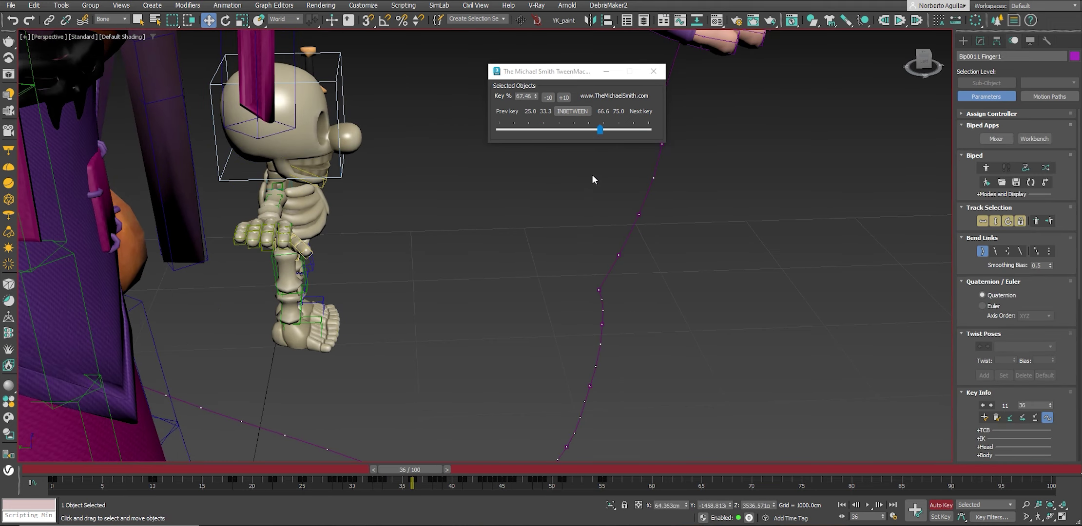
{"action": "mouse_move", "coordinate": [531, 379]}
{"action": "middle_mouse_down"}
{"action": "mouse_move", "coordinate": [584, 264]}
{"action": "mouse_move", "coordinate": [591, 175]}
{"action": "middle_mouse_up"}
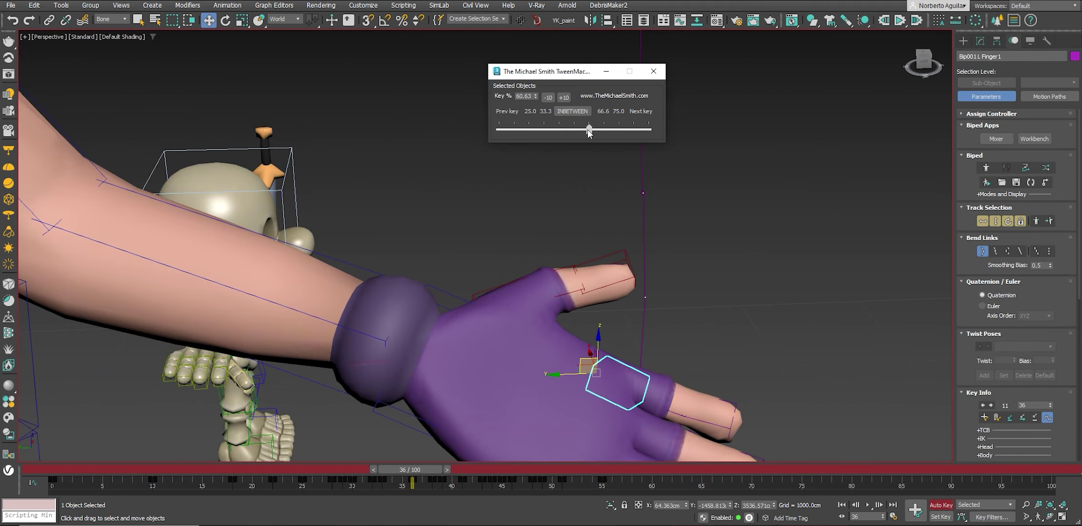
{"action": "left_click_drag", "start_coordinate": [588, 129], "coordinate": [552, 129]}
{"action": "middle_click_drag", "start_coordinate": [663, 259], "coordinate": [663, 205]}
{"action": "key", "text": "ctrl+d"}
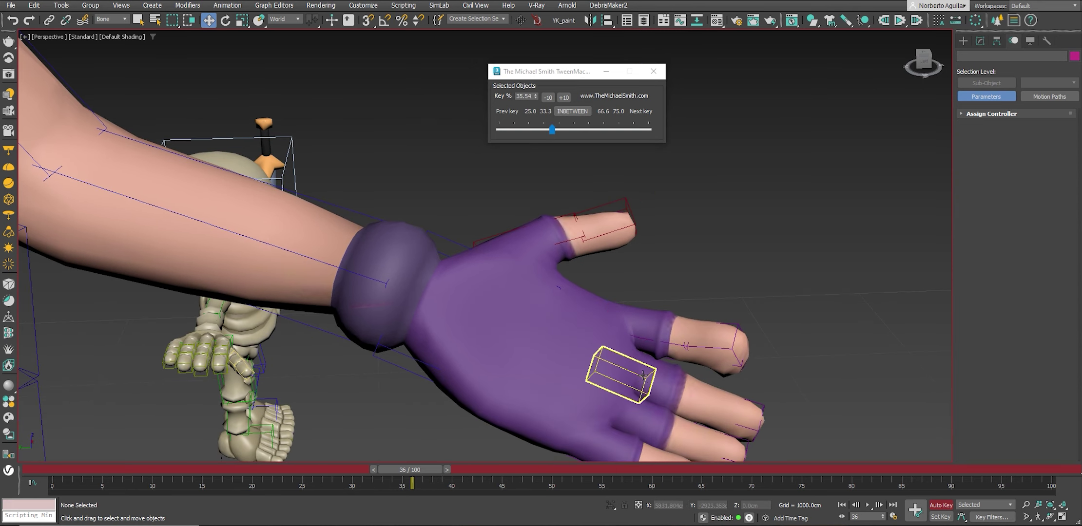
{"action": "left_click", "coordinate": [643, 374]}
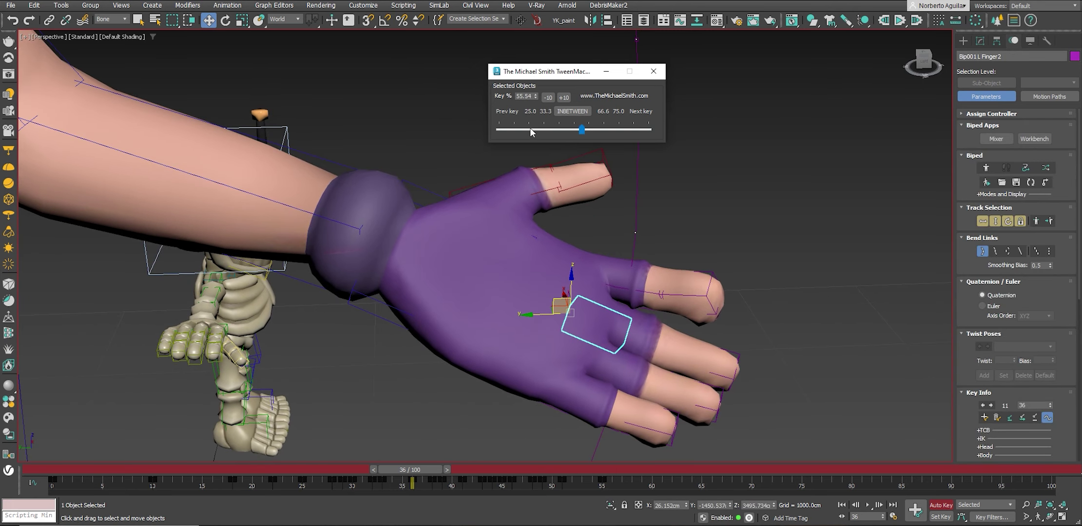
{"action": "left_click", "coordinate": [531, 130]}
{"action": "left_click", "coordinate": [601, 360]}
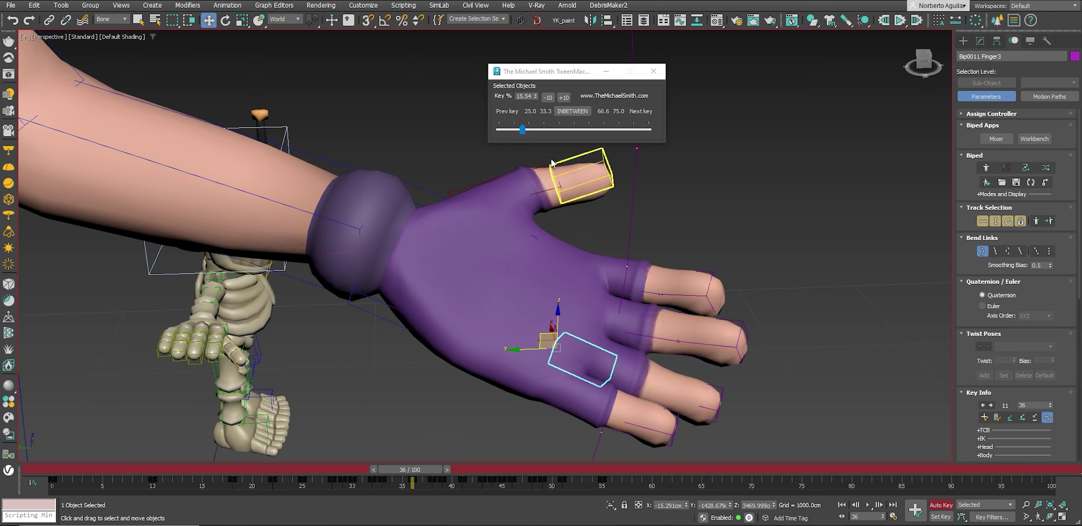
{"action": "left_click", "coordinate": [589, 401]}
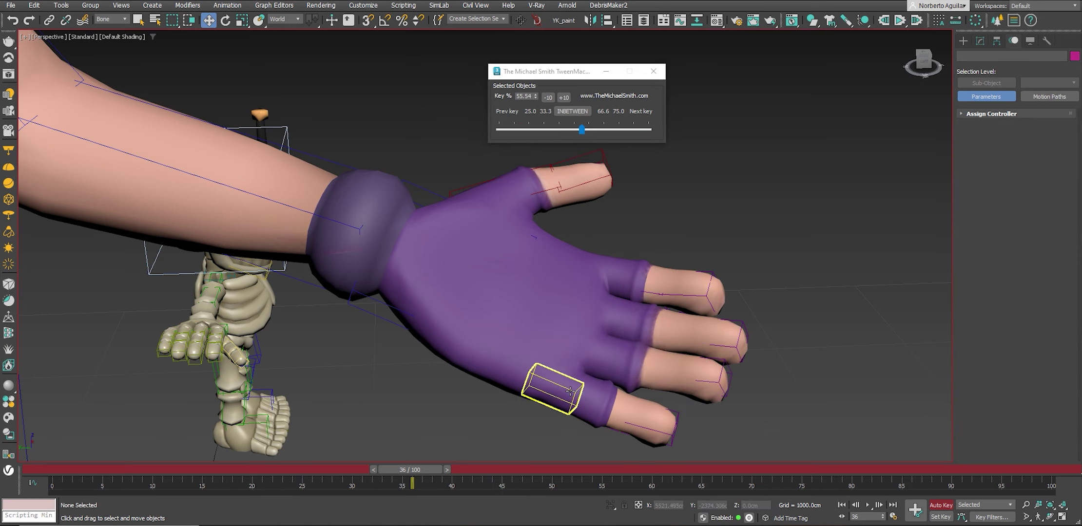
Key in-between poses at frame 42 for Finger3, Finger2, Finger1 and the thumb, then return to frame 30.
{"action": "left_click", "coordinate": [446, 470]}
{"action": "scroll", "coordinate": [517, 419], "scroll_direction": "down", "scroll_amount": 5}
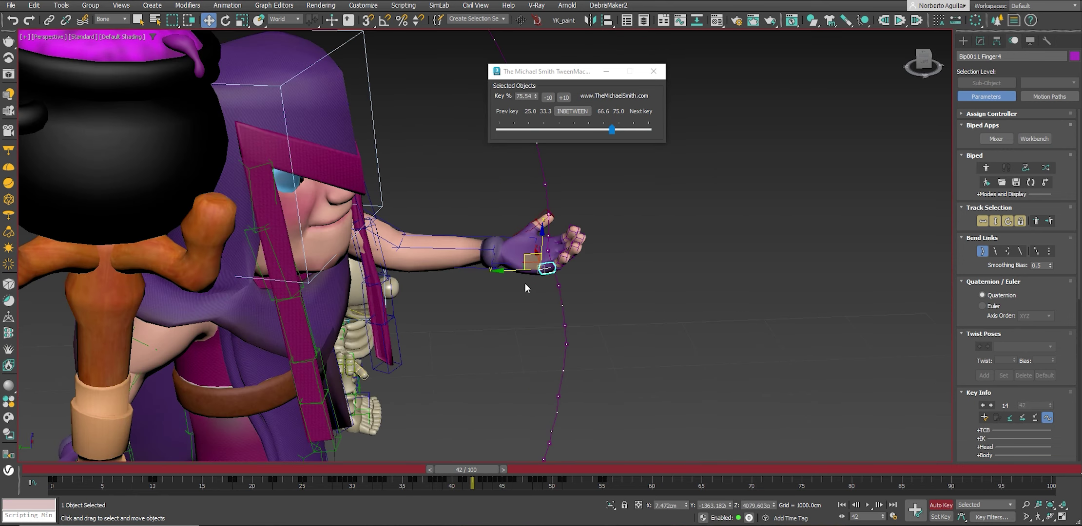
{"action": "left_click_drag", "start_coordinate": [611, 130], "coordinate": [552, 130]}
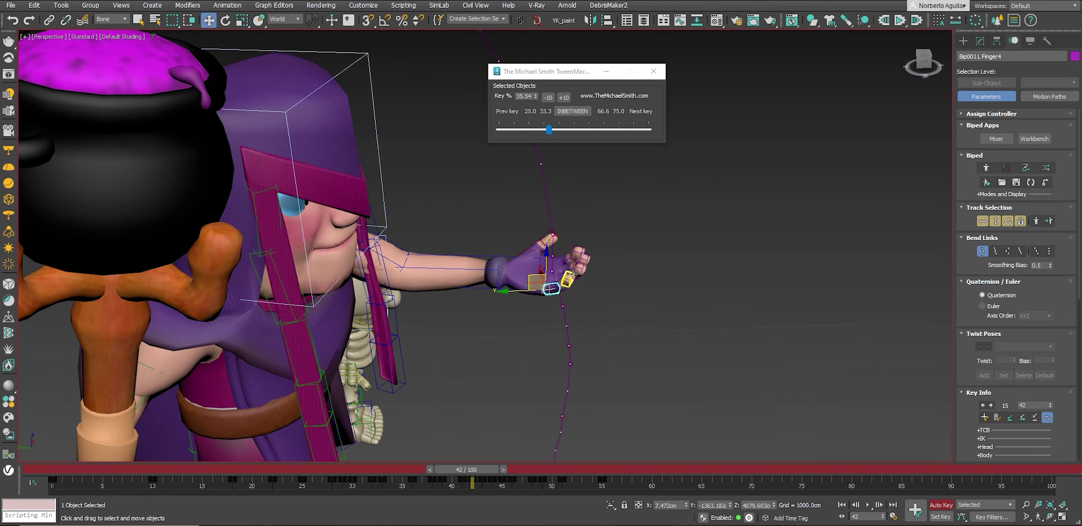
{"action": "scroll", "coordinate": [552, 286], "scroll_direction": "up", "scroll_amount": 3}
{"action": "scroll", "coordinate": [553, 285], "scroll_direction": "up", "scroll_amount": 3}
{"action": "left_click", "coordinate": [580, 267]}
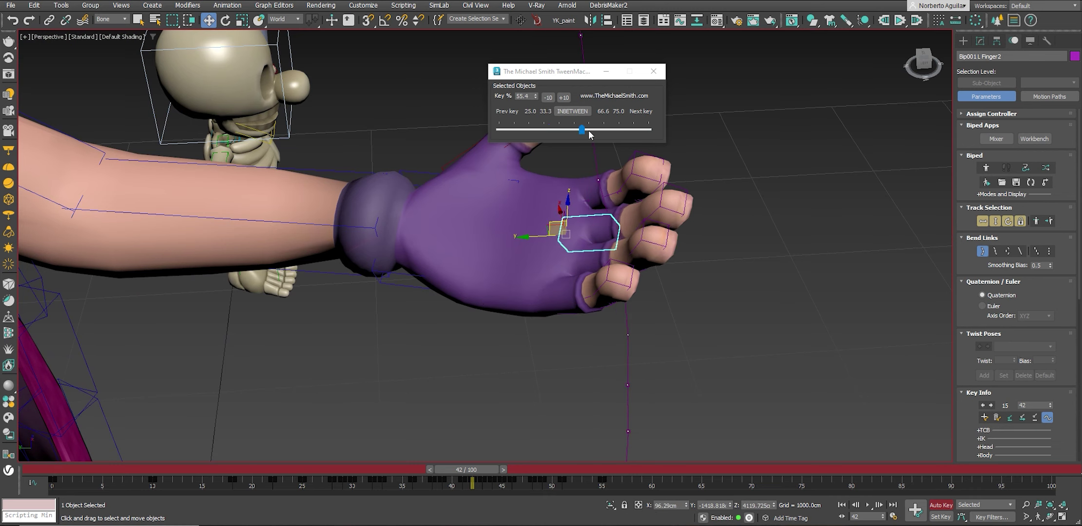
{"action": "left_click_drag", "start_coordinate": [581, 130], "coordinate": [521, 129]}
{"action": "left_click", "coordinate": [610, 172]}
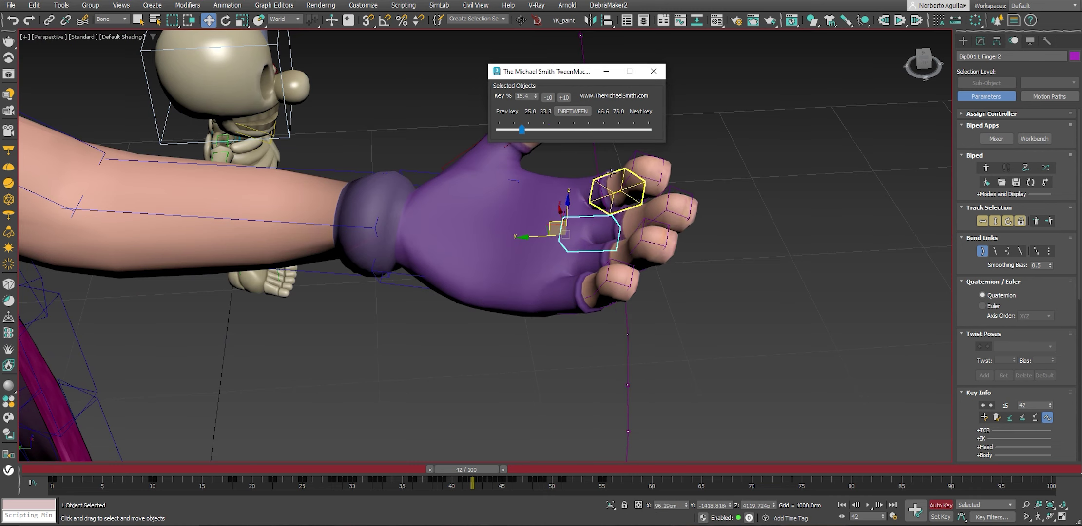
{"action": "left_click", "coordinate": [582, 181]}
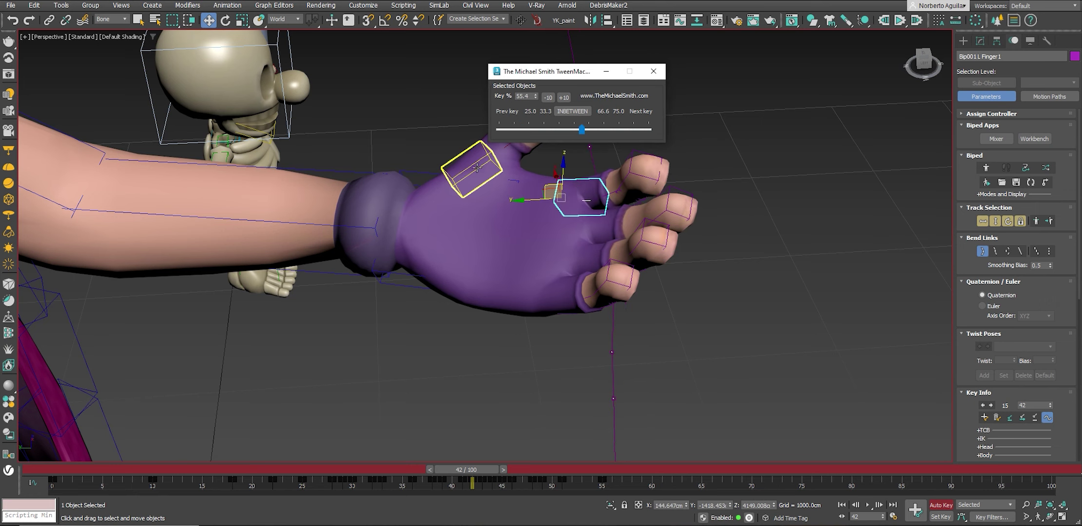
{"action": "left_click", "coordinate": [498, 159]}
{"action": "left_click", "coordinate": [478, 169]}
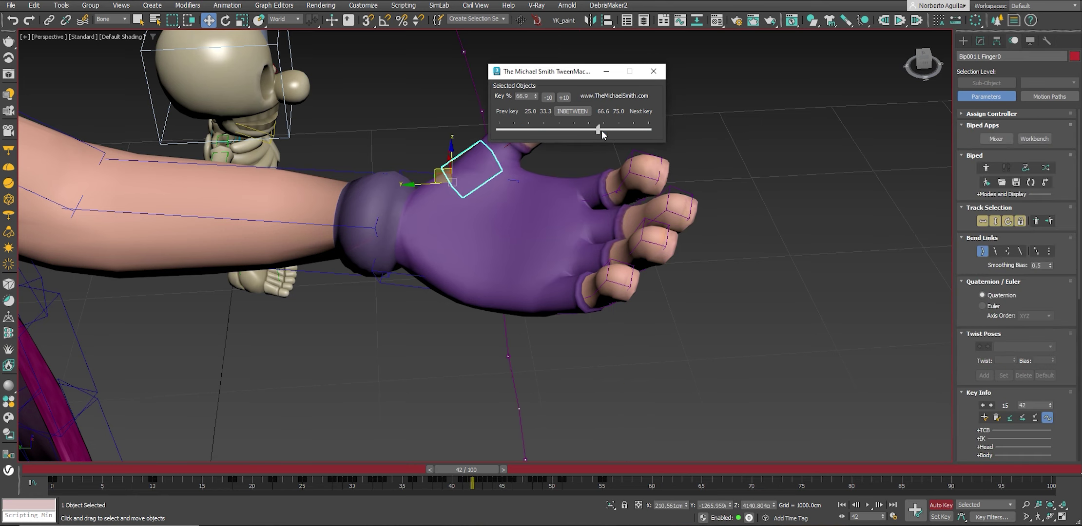
{"action": "left_click_drag", "start_coordinate": [482, 462], "coordinate": [374, 457]}
Play the animation, close the TweenMachine window, and stop playback.
{"action": "scroll", "coordinate": [593, 327], "scroll_direction": "down", "scroll_amount": 10}
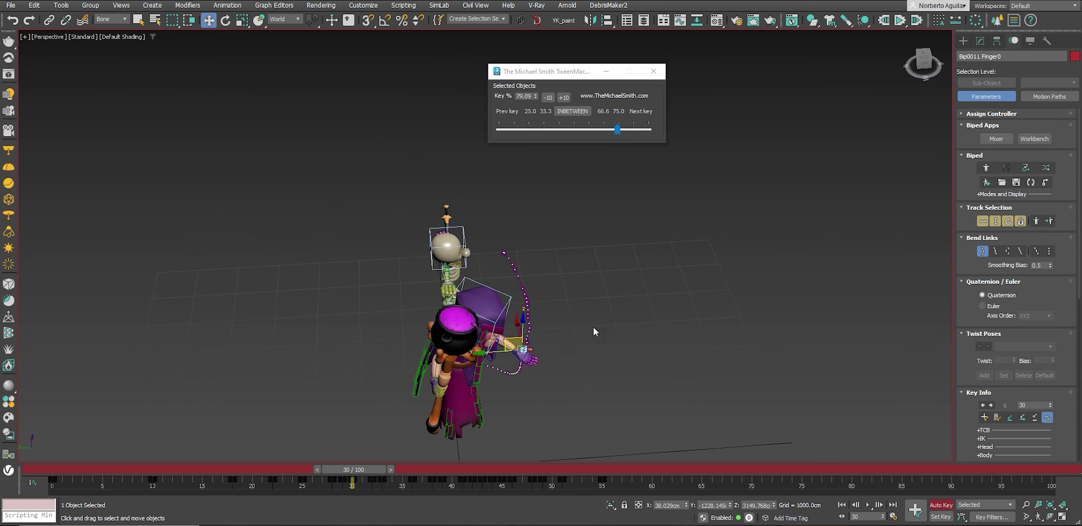
{"action": "scroll", "coordinate": [580, 242], "scroll_direction": "up", "scroll_amount": 4}
{"action": "left_click", "coordinate": [867, 506]}
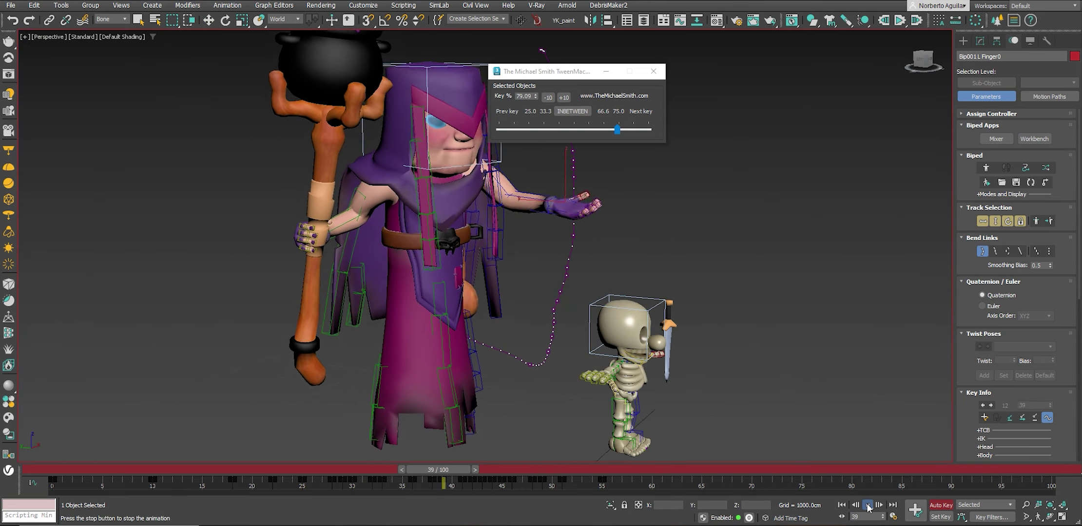
{"action": "left_click_drag", "start_coordinate": [576, 71], "coordinate": [658, 105]}
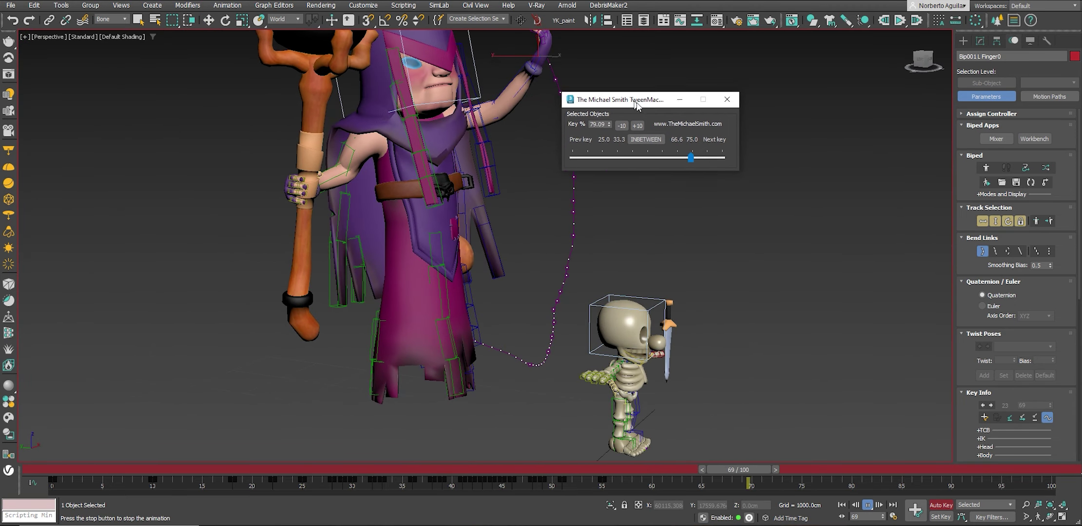
{"action": "left_click", "coordinate": [737, 107]}
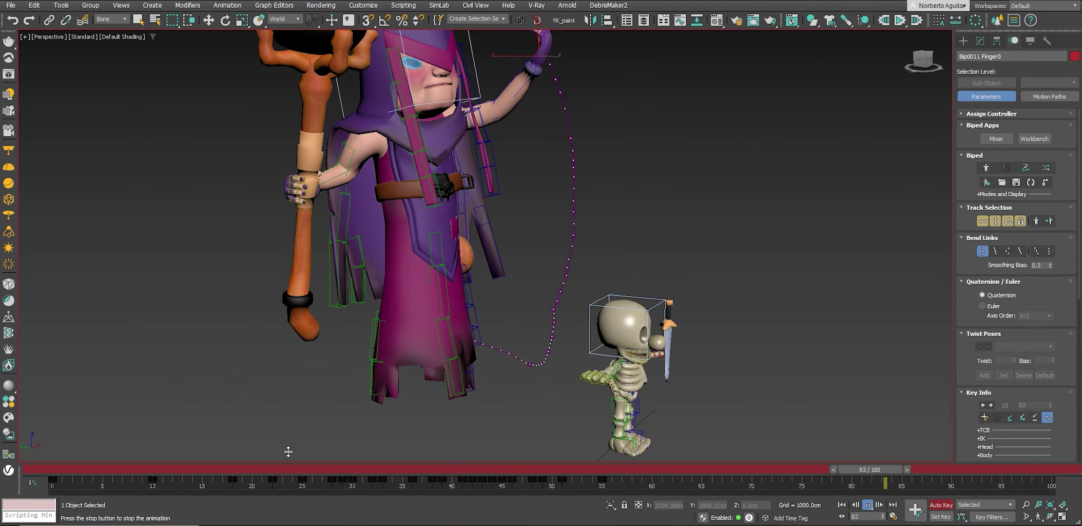
{"action": "scroll", "coordinate": [288, 452], "scroll_direction": "down", "scroll_amount": 5}
{"action": "key", "text": "slash"}
Replay and scrub the casting animation, then play again from frame 23.
{"action": "key", "text": "w"}
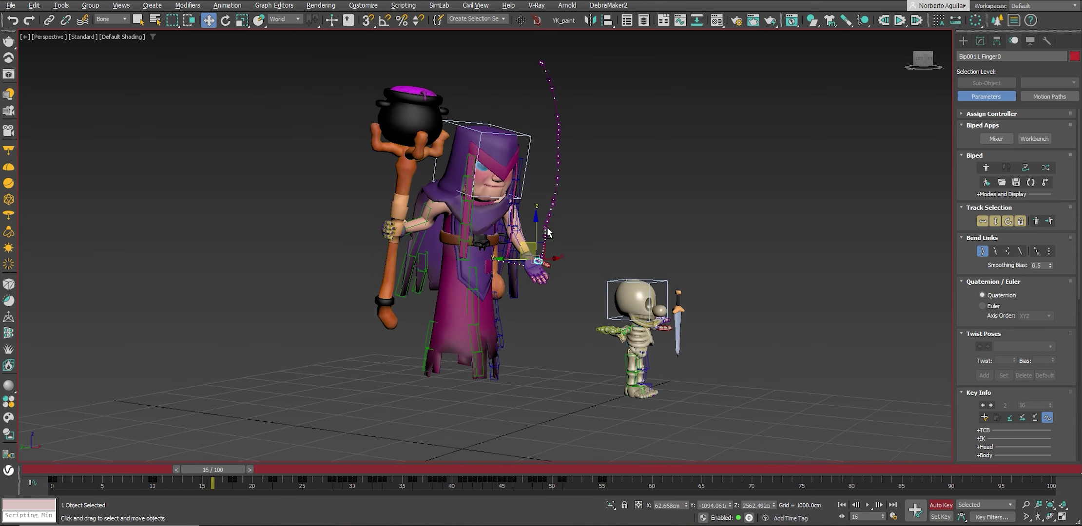
{"action": "left_click", "coordinate": [867, 507]}
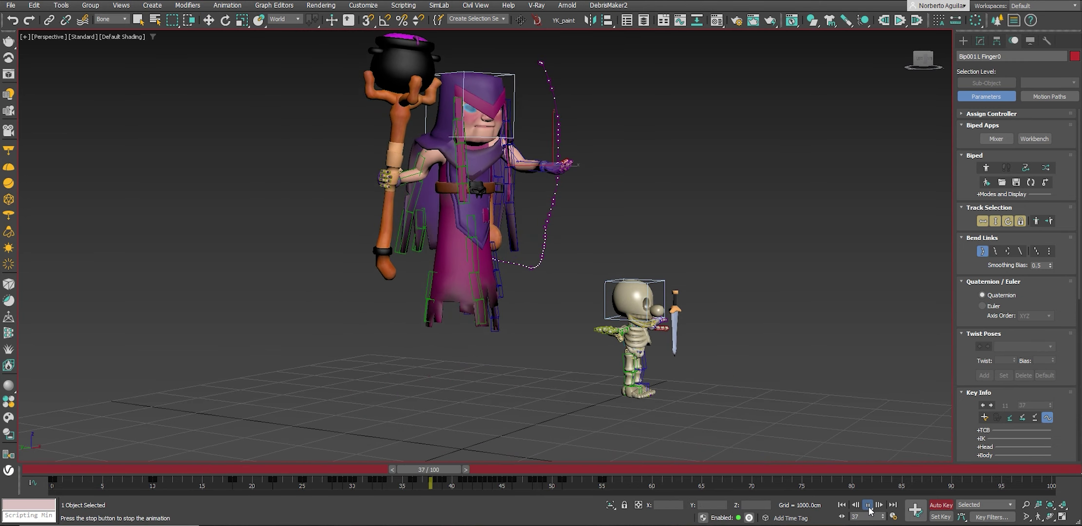
{"action": "mouse_move", "coordinate": [452, 471]}
{"action": "left_mouse_down"}
{"action": "mouse_move", "coordinate": [313, 462]}
{"action": "mouse_move", "coordinate": [510, 480]}
{"action": "mouse_move", "coordinate": [618, 450]}
{"action": "mouse_move", "coordinate": [282, 468]}
{"action": "left_mouse_up"}
{"action": "key", "text": "w"}
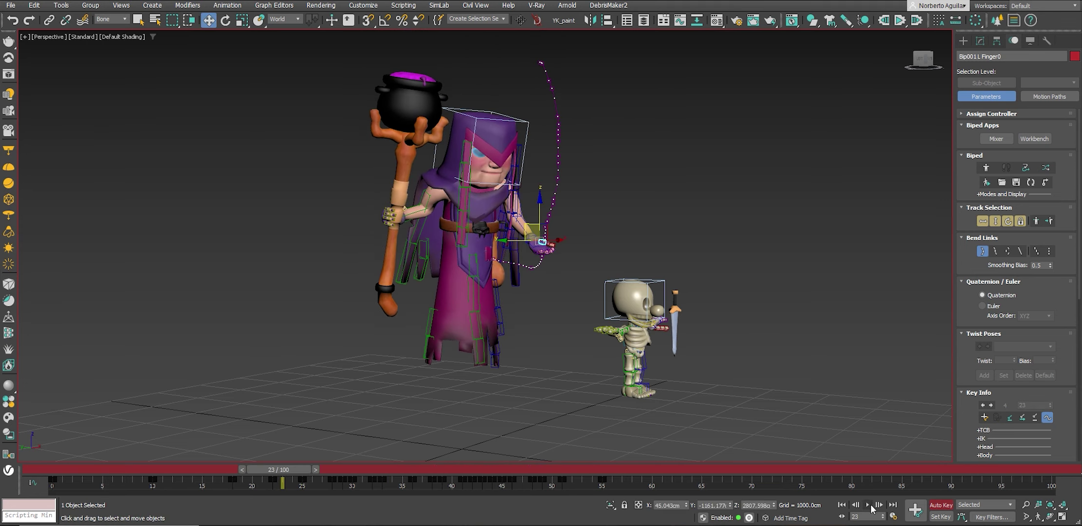
{"action": "left_click", "coordinate": [869, 506]}
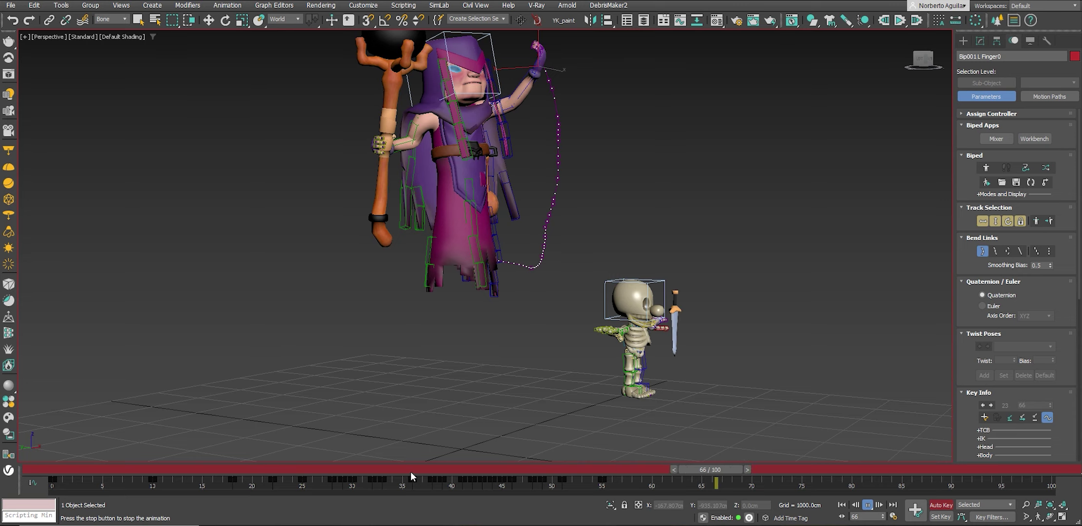
{"action": "scroll", "coordinate": [580, 146], "scroll_direction": "up", "scroll_amount": 5}
Rotate the left clavicle at frames 37 and 48 to start raising the arm.
{"action": "key", "text": "/"}
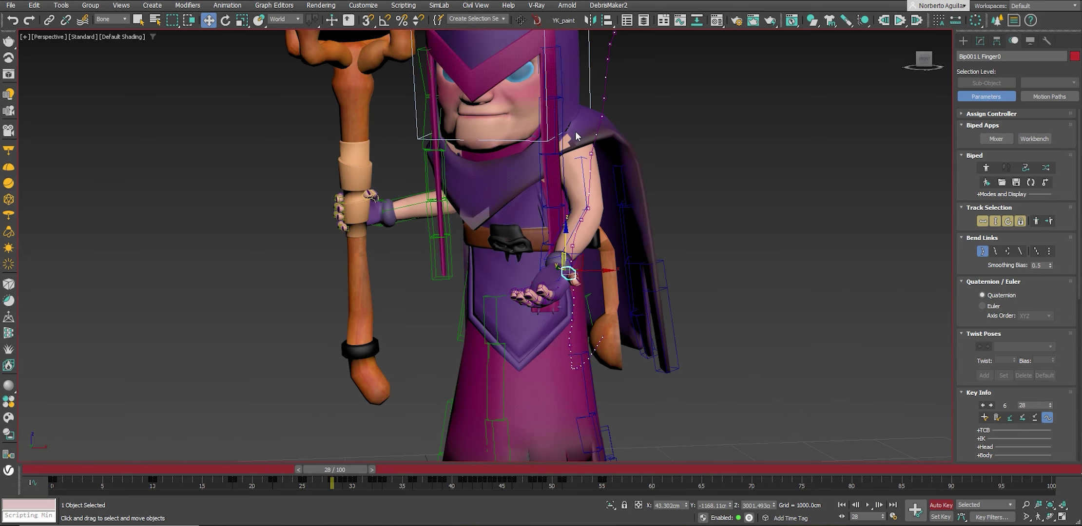
{"action": "left_click", "coordinate": [569, 142]}
{"action": "middle_click_drag", "start_coordinate": [569, 142], "coordinate": [389, 414], "text": "alt"}
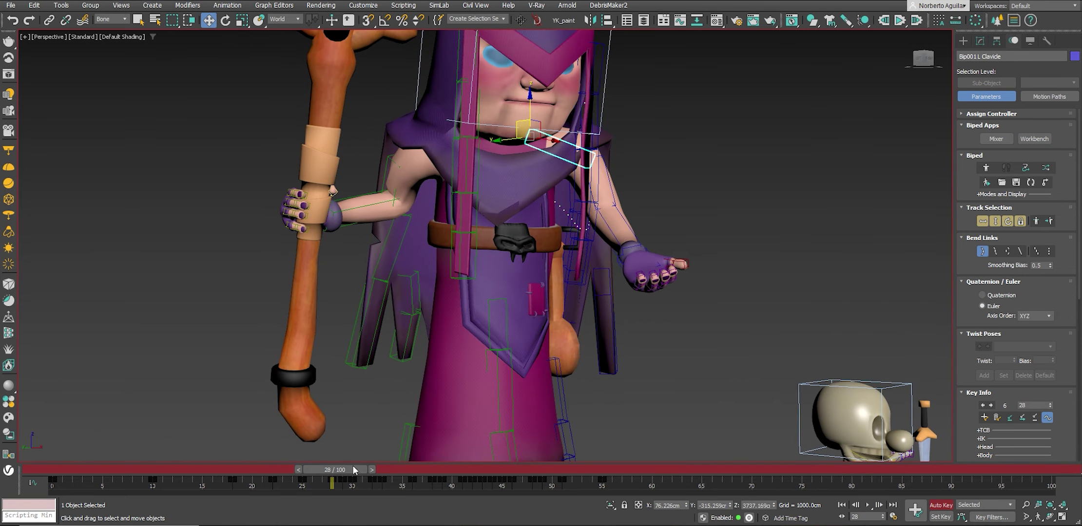
{"action": "left_click_drag", "start_coordinate": [353, 466], "coordinate": [437, 469]}
{"action": "key", "text": "e"}
{"action": "left_click_drag", "start_coordinate": [557, 81], "coordinate": [558, 73]}
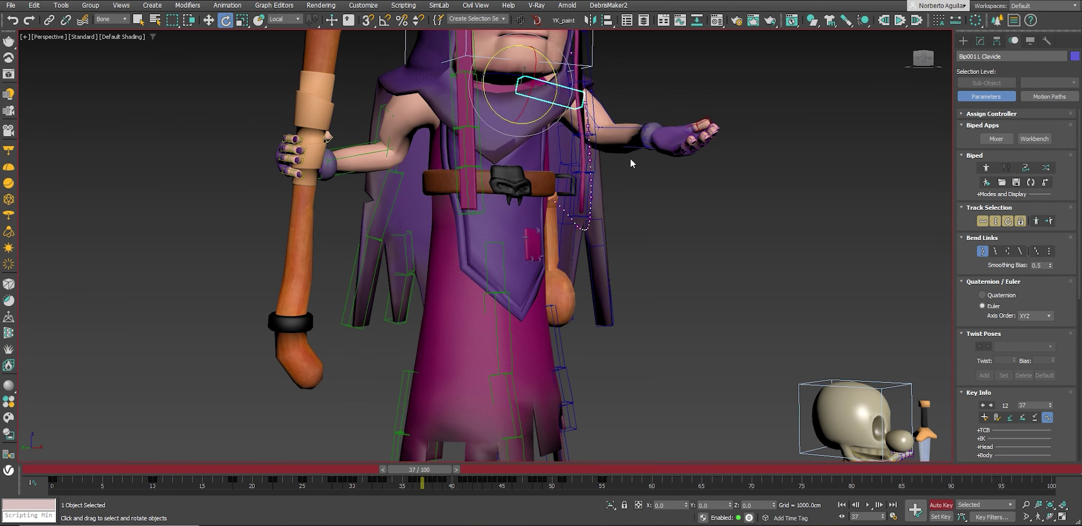
{"action": "scroll", "coordinate": [483, 361], "scroll_direction": "down", "scroll_amount": 3}
{"action": "mouse_move", "coordinate": [431, 469]}
{"action": "left_mouse_down"}
{"action": "mouse_move", "coordinate": [460, 473]}
{"action": "mouse_move", "coordinate": [402, 463]}
{"action": "mouse_move", "coordinate": [532, 479]}
{"action": "left_mouse_up"}
{"action": "key", "text": "e"}
{"action": "left_click_drag", "start_coordinate": [505, 95], "coordinate": [507, 112]}
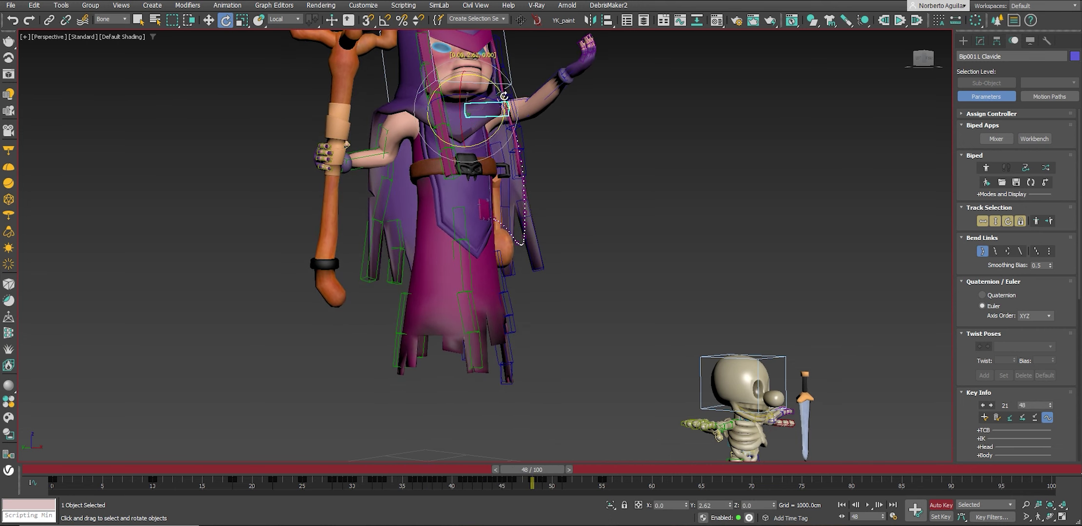
Rotate the left clavicle further at frames 53 and 73, lifting the arm about 7 degrees.
{"action": "mouse_move", "coordinate": [540, 466]}
{"action": "left_mouse_down"}
{"action": "mouse_move", "coordinate": [599, 485]}
{"action": "mouse_move", "coordinate": [671, 486]}
{"action": "left_mouse_up"}
{"action": "key", "text": "e"}
{"action": "left_click_drag", "start_coordinate": [497, 80], "coordinate": [560, 202]}
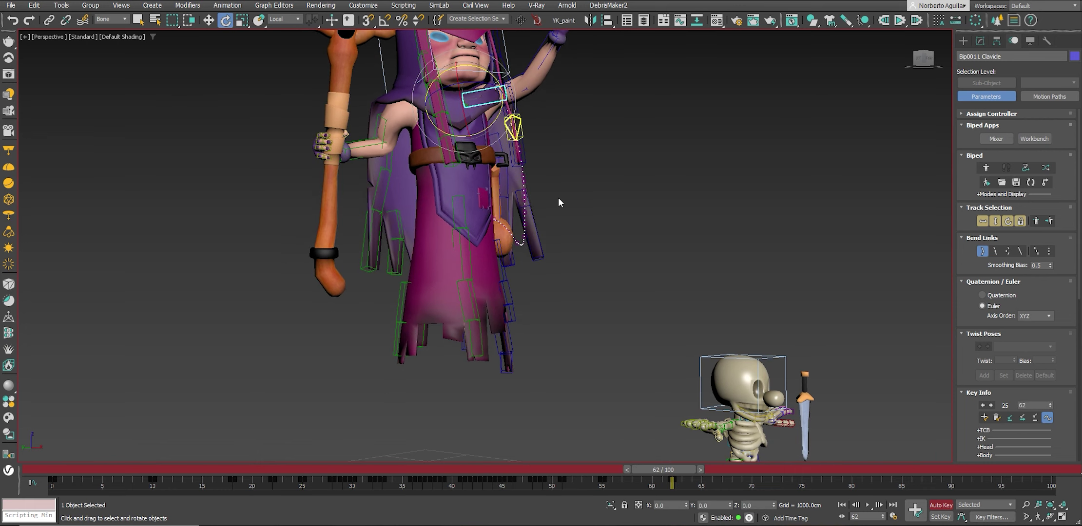
{"action": "left_click_drag", "start_coordinate": [682, 474], "coordinate": [802, 487]}
{"action": "left_click_drag", "start_coordinate": [499, 83], "coordinate": [502, 81]}
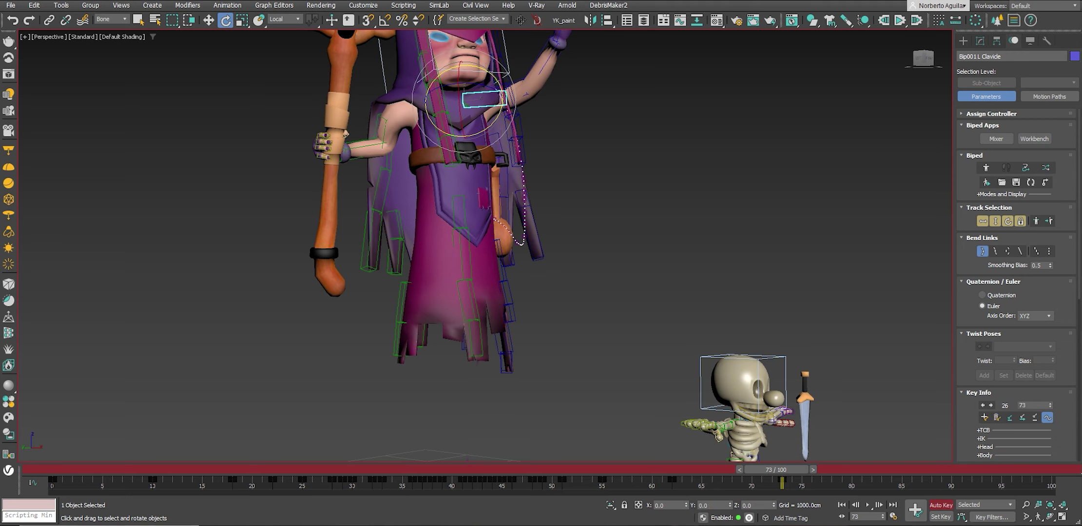
{"action": "left_click_drag", "start_coordinate": [790, 470], "coordinate": [819, 473]}
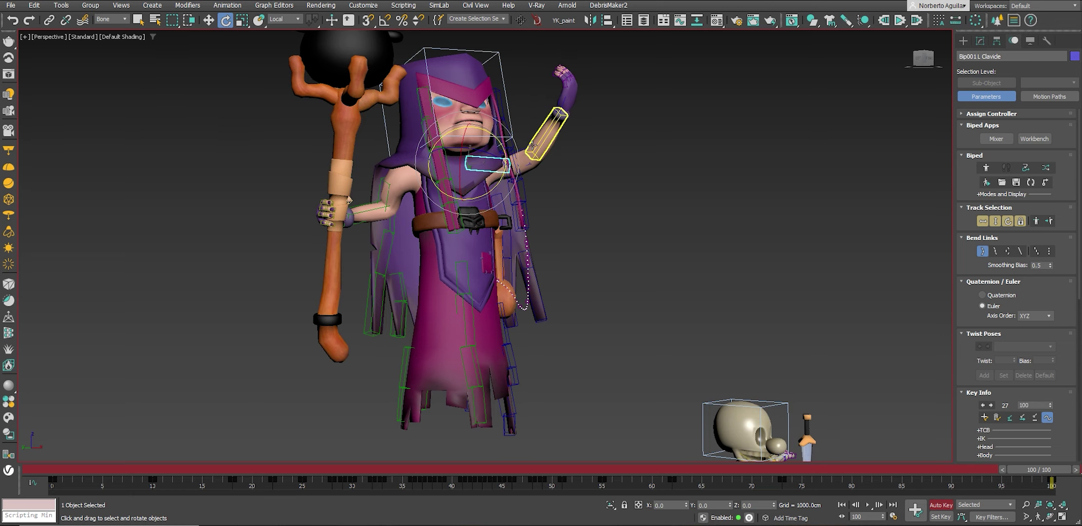
Move the left hand upward at frame 100 and reposition it at frame 86.
{"action": "key", "text": "w"}
{"action": "left_click", "coordinate": [565, 80]}
{"action": "left_click_drag", "start_coordinate": [566, 95], "coordinate": [635, 131]}
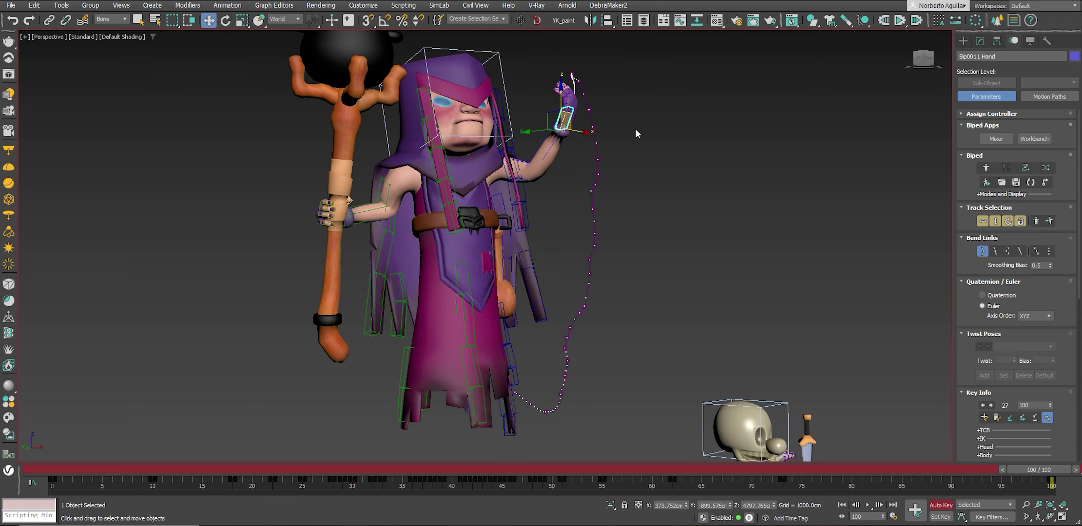
{"action": "mouse_move", "coordinate": [635, 129]}
{"action": "middle_mouse_down", "text": "alt"}
{"action": "mouse_move", "coordinate": [604, 155]}
{"action": "mouse_move", "coordinate": [780, 293]}
{"action": "middle_mouse_up", "text": "alt"}
{"action": "left_click_drag", "start_coordinate": [1040, 471], "coordinate": [898, 469]}
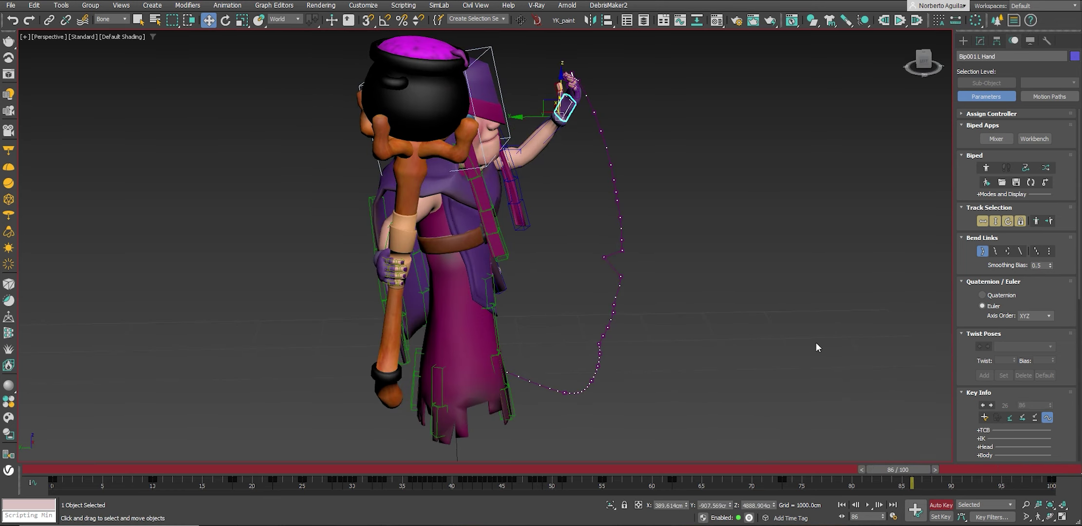
{"action": "middle_click_drag", "start_coordinate": [554, 121], "coordinate": [560, 104], "text": "alt"}
{"action": "left_click_drag", "start_coordinate": [560, 104], "coordinate": [565, 95]}
{"action": "middle_click_drag", "start_coordinate": [565, 95], "coordinate": [563, 152], "text": "alt"}
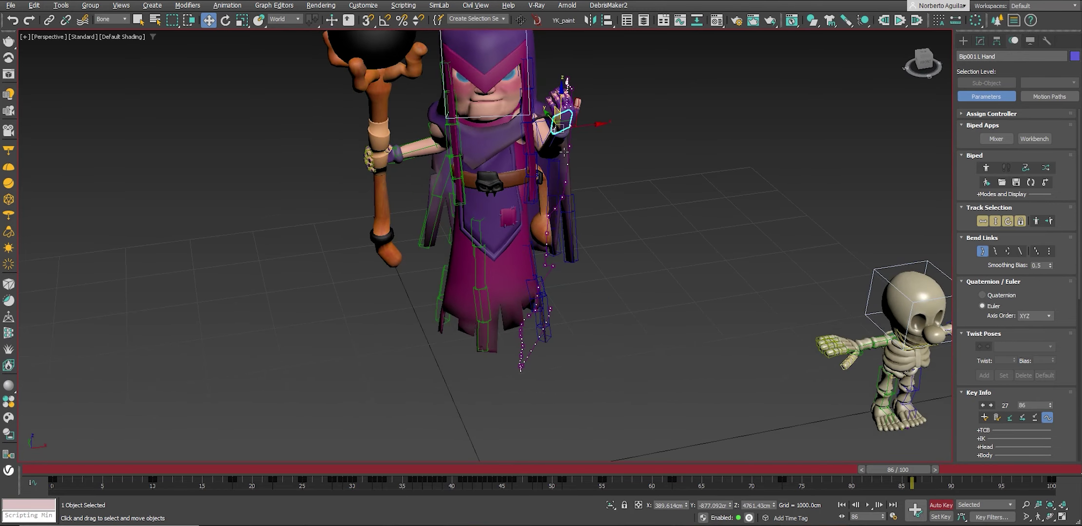
{"action": "left_click_drag", "start_coordinate": [575, 109], "coordinate": [568, 122]}
{"action": "mouse_move", "coordinate": [567, 122]}
{"action": "middle_mouse_down", "text": "alt"}
{"action": "mouse_move", "coordinate": [635, 140]}
{"action": "mouse_move", "coordinate": [725, 121]}
{"action": "mouse_move", "coordinate": [683, 127]}
{"action": "middle_mouse_up", "text": "alt"}
Rotate the left clavicle about 6.78 degrees and preview the arm up to frame 92.
{"action": "left_click", "coordinate": [641, 130]}
{"action": "key", "text": "e"}
{"action": "key", "text": "w"}
{"action": "left_click", "coordinate": [669, 132]}
{"action": "key", "text": "e"}
{"action": "left_click_drag", "start_coordinate": [689, 125], "coordinate": [696, 131]}
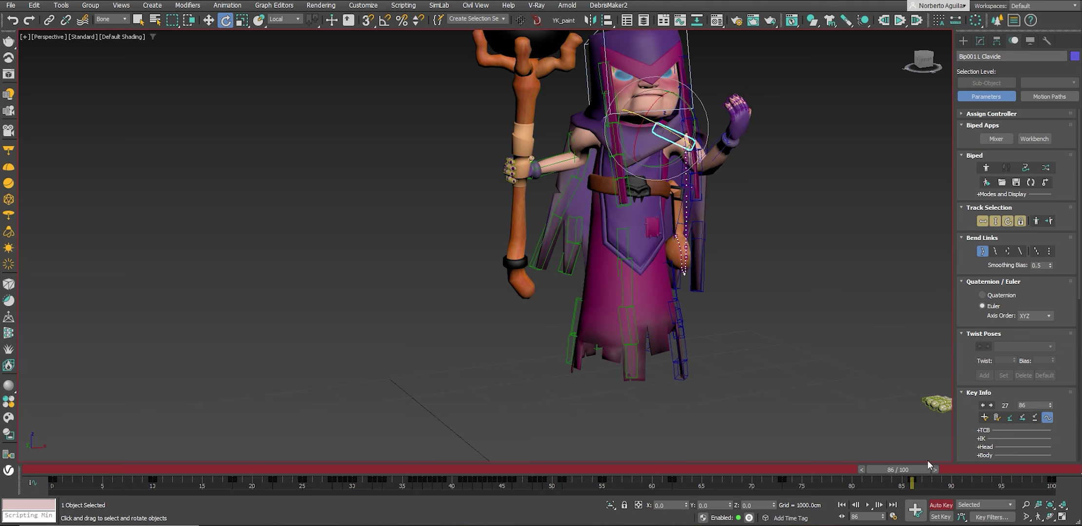
{"action": "mouse_move", "coordinate": [901, 470]}
{"action": "left_mouse_down"}
{"action": "mouse_move", "coordinate": [1021, 469]}
{"action": "mouse_move", "coordinate": [651, 469]}
{"action": "mouse_move", "coordinate": [1077, 471]}
{"action": "left_mouse_up"}
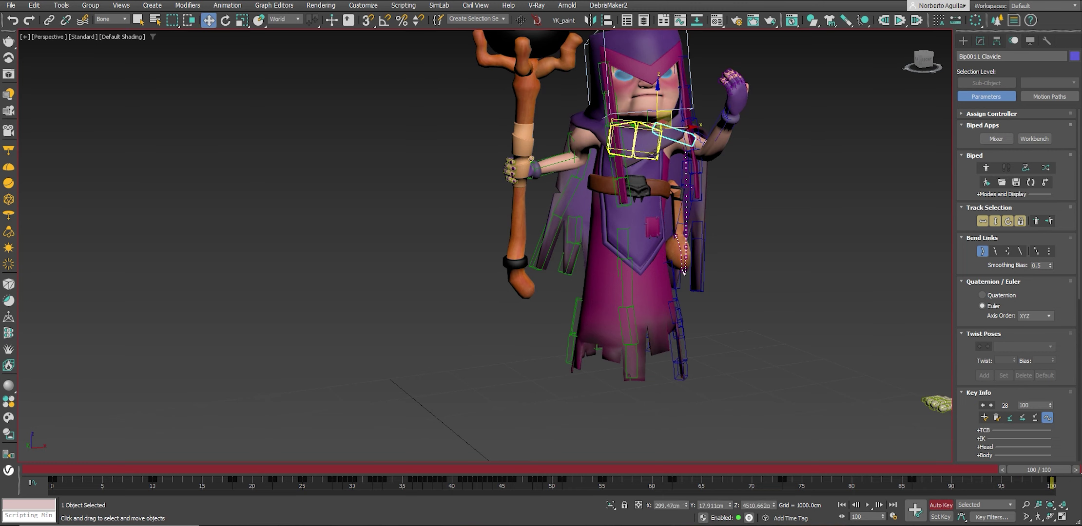
Rotate Bip001 Spine2 1.8° at frame 100 and tilt it slightly at frame 86.
{"action": "left_click", "coordinate": [641, 131]}
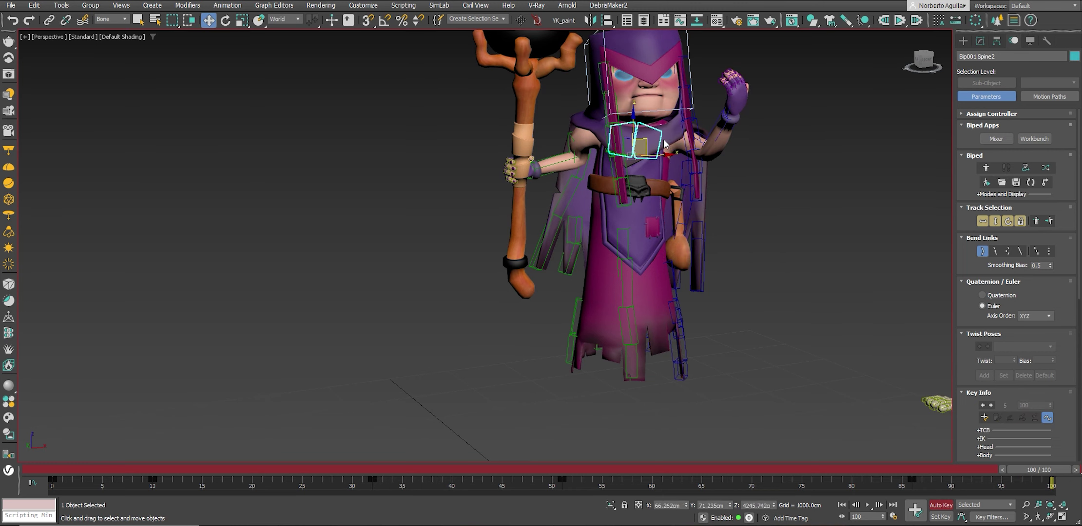
{"action": "key", "text": "e"}
{"action": "left_click_drag", "start_coordinate": [664, 127], "coordinate": [665, 126]}
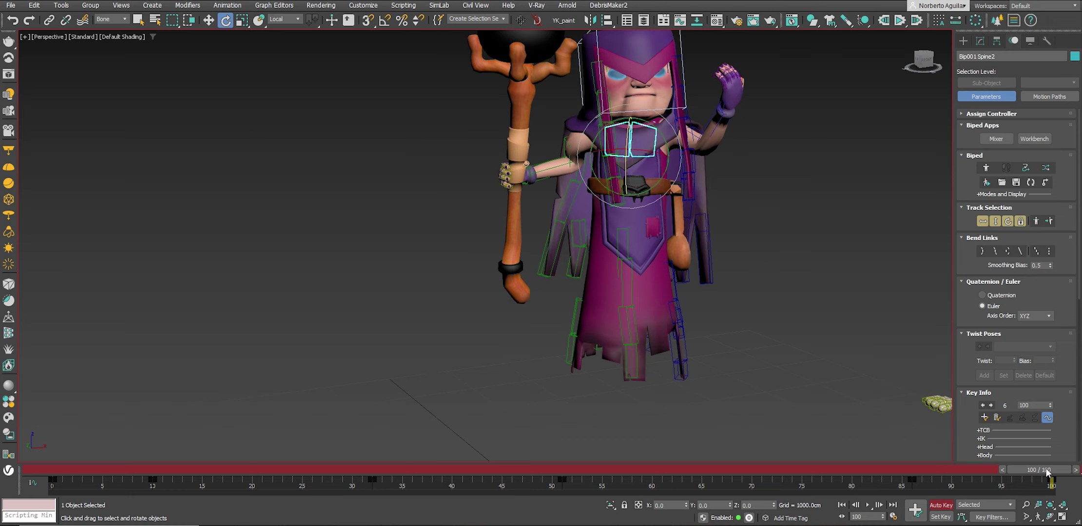
{"action": "mouse_move", "coordinate": [1046, 470]}
{"action": "left_mouse_down"}
{"action": "mouse_move", "coordinate": [893, 485]}
{"action": "mouse_move", "coordinate": [594, 448]}
{"action": "mouse_move", "coordinate": [812, 492]}
{"action": "mouse_move", "coordinate": [881, 485]}
{"action": "left_mouse_up"}
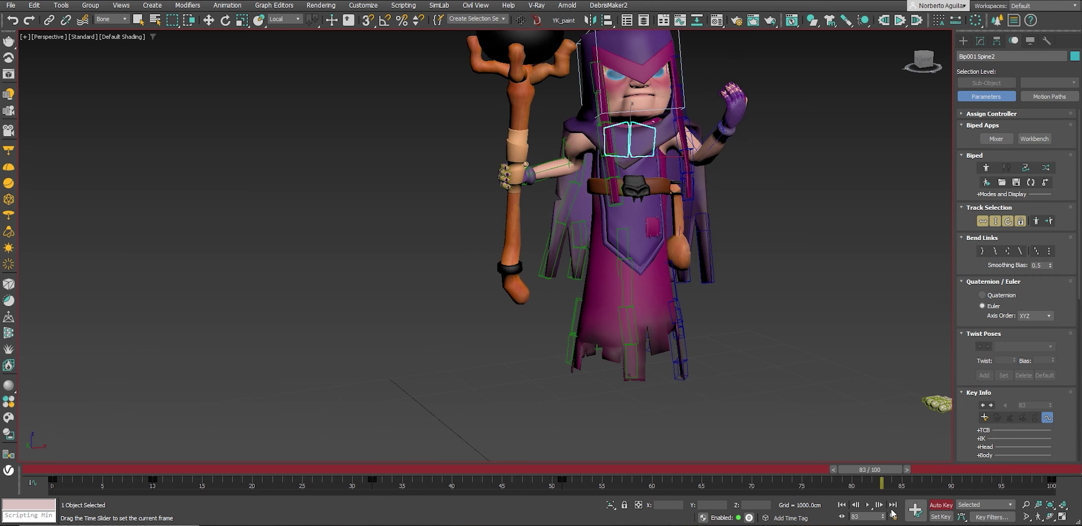
{"action": "key", "text": "period"}
{"action": "key", "text": "period"}
{"action": "key", "text": "period"}
{"action": "key", "text": "e"}
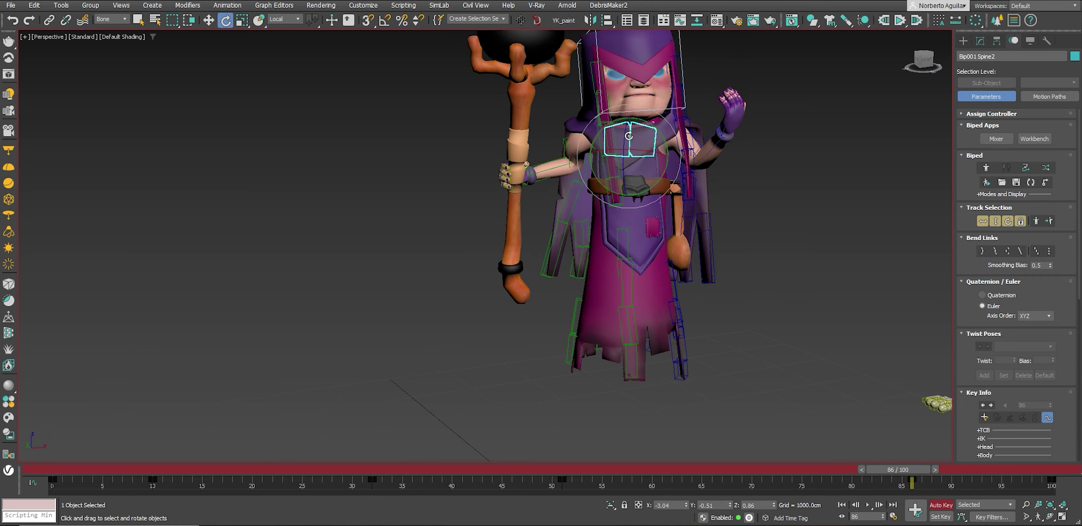
{"action": "left_click_drag", "start_coordinate": [629, 136], "coordinate": [633, 138]}
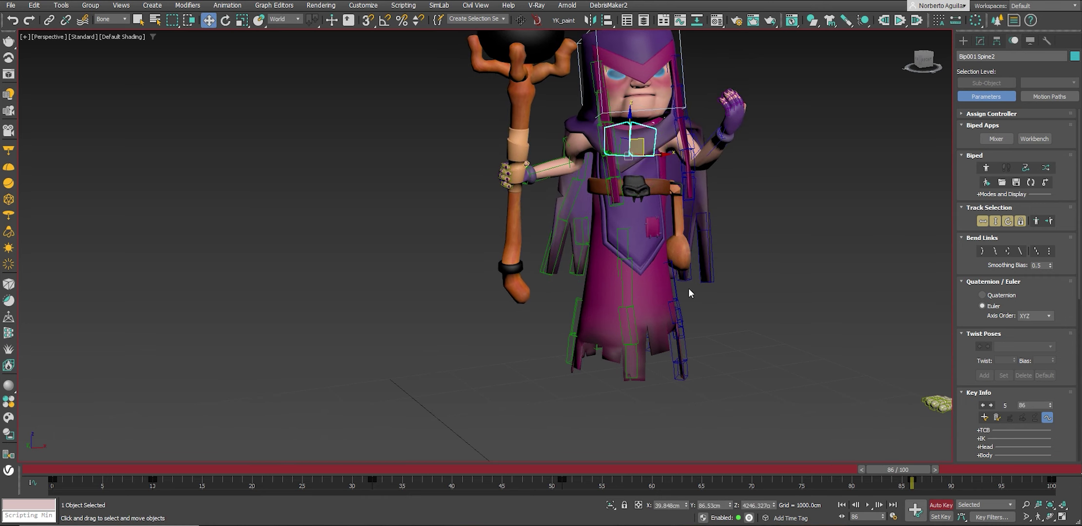
{"action": "middle_click_drag", "start_coordinate": [690, 293], "coordinate": [697, 274], "text": "alt"}
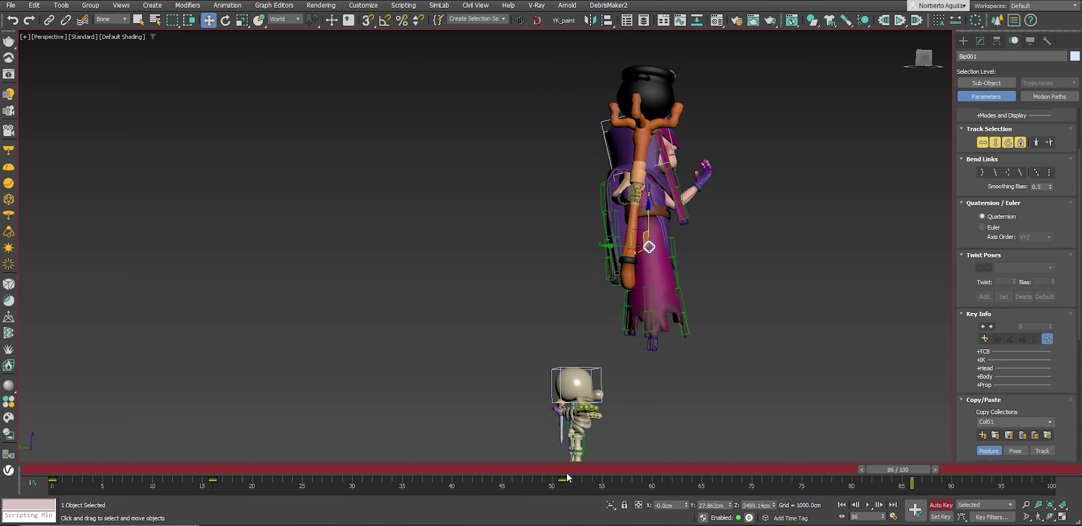
Lower Bip001 at frame 71, turn it 2.47° at frame 100, and play the animation.
{"action": "left_click_drag", "start_coordinate": [567, 477], "coordinate": [757, 470]}
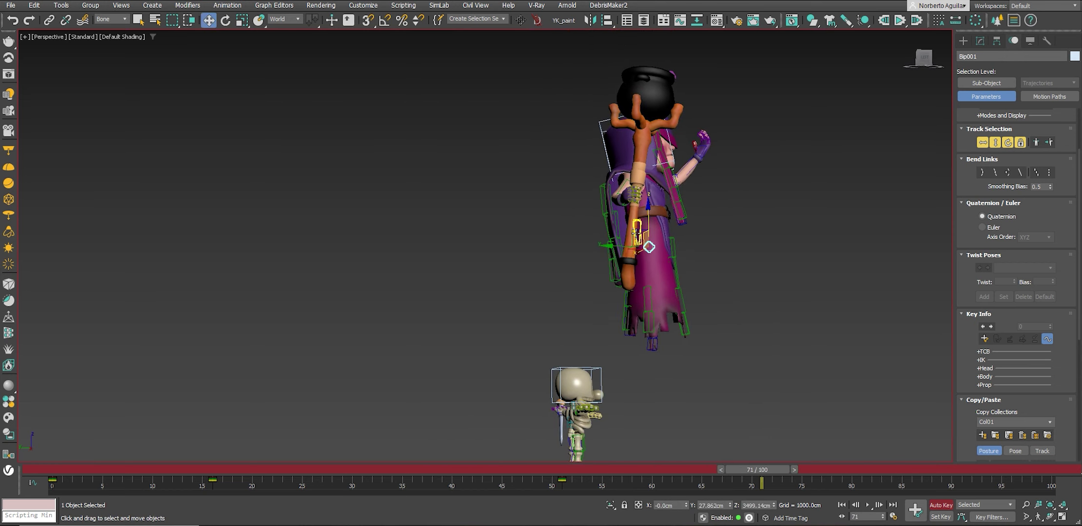
{"action": "left_click_drag", "start_coordinate": [648, 223], "coordinate": [667, 274]}
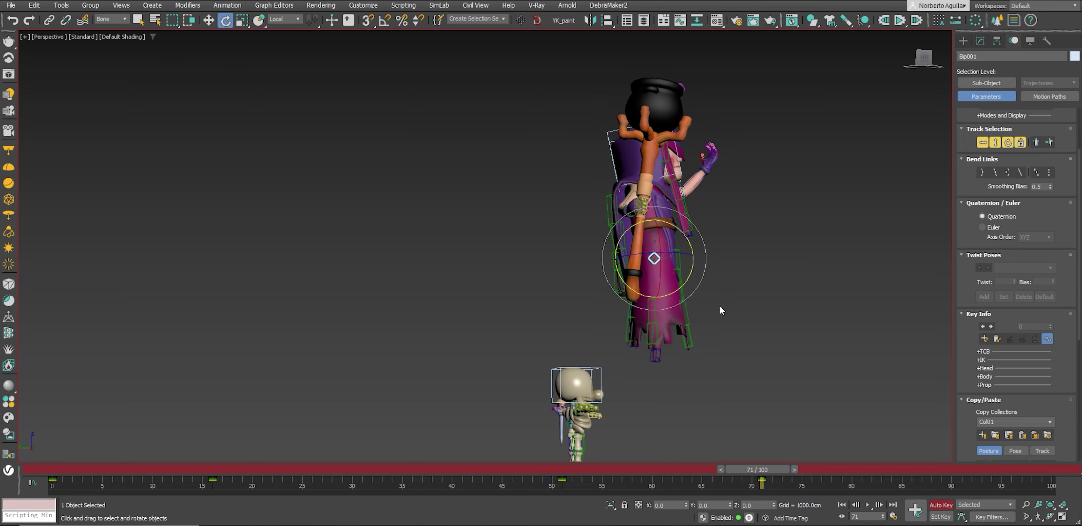
{"action": "key", "text": "slash"}
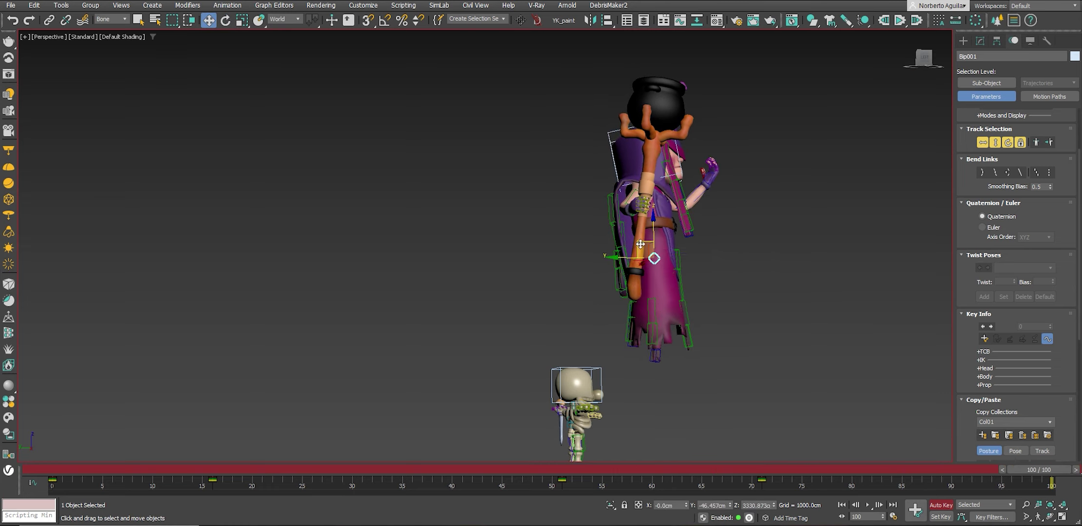
{"action": "key", "text": "e"}
{"action": "left_click_drag", "start_coordinate": [687, 220], "coordinate": [691, 228]}
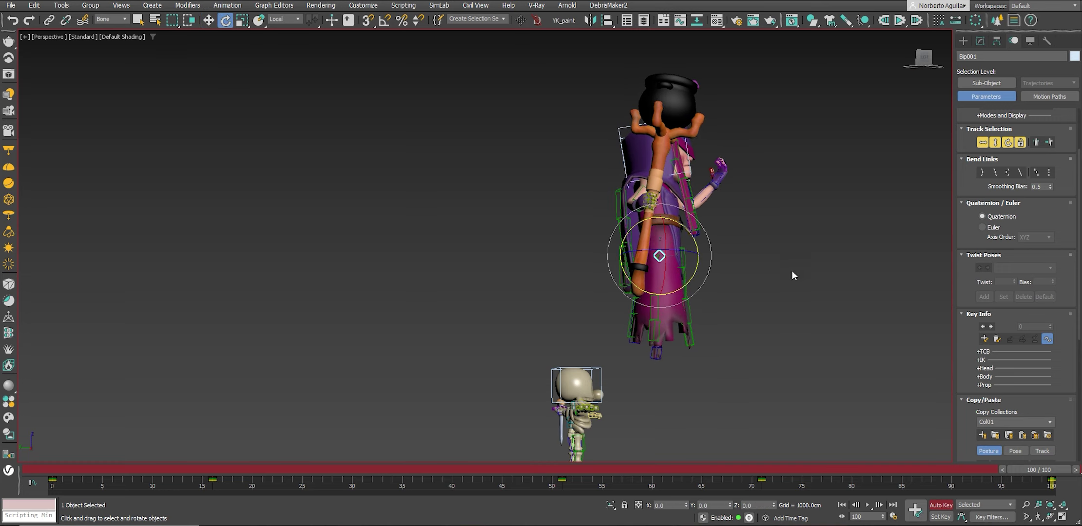
{"action": "key", "text": "slash"}
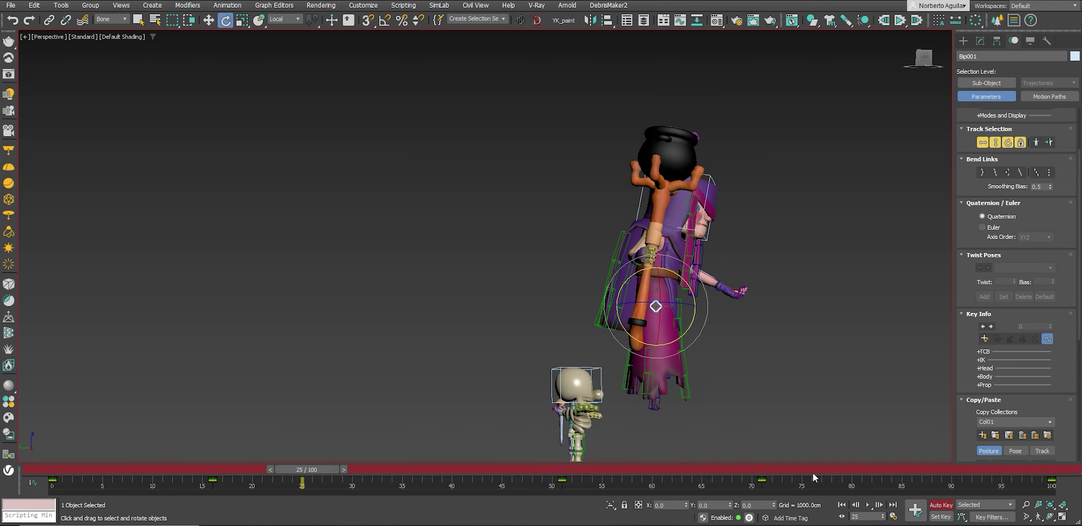
{"action": "left_click", "coordinate": [868, 505]}
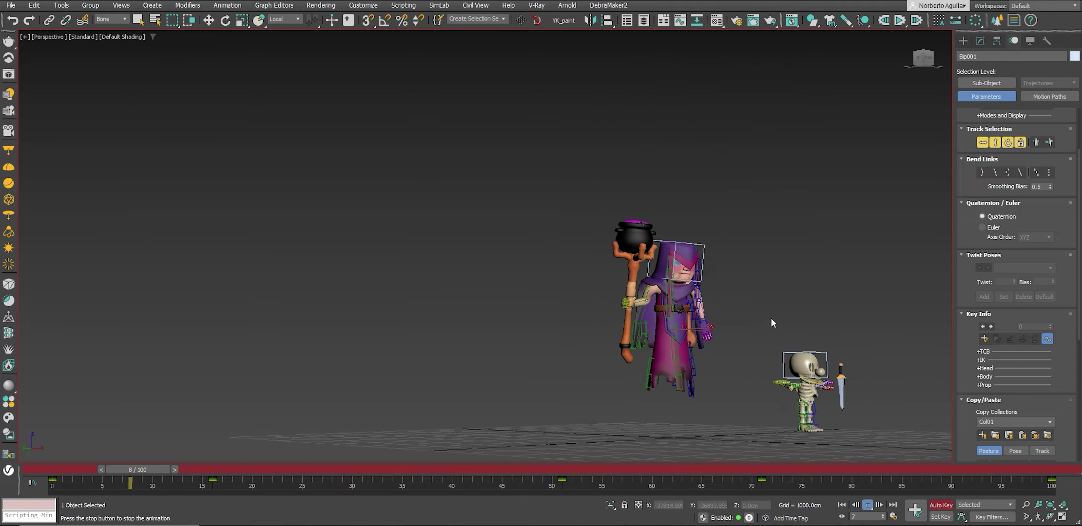
{"action": "scroll", "coordinate": [755, 314], "scroll_direction": "up", "scroll_amount": 3}
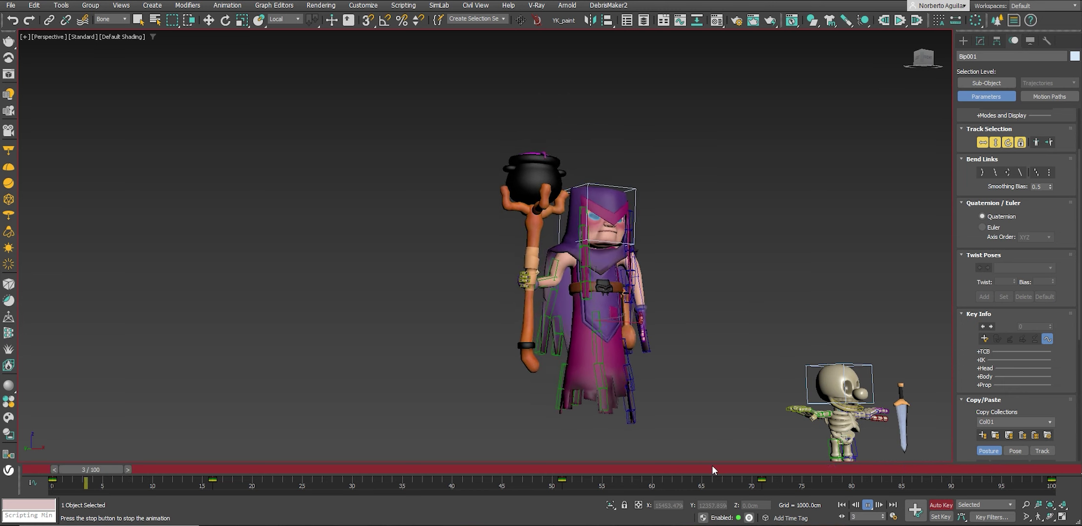
{"action": "left_click_drag", "start_coordinate": [712, 466], "coordinate": [773, 488]}
{"action": "key", "text": "."}
{"action": "key", "text": "w"}
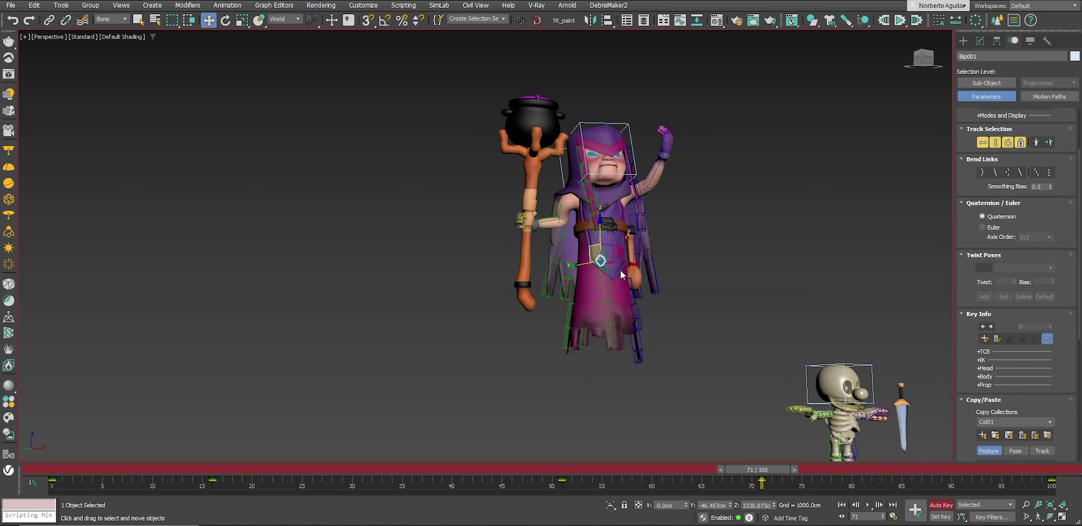
{"action": "key", "text": "e"}
{"action": "left_click_drag", "start_coordinate": [618, 239], "coordinate": [620, 242]}
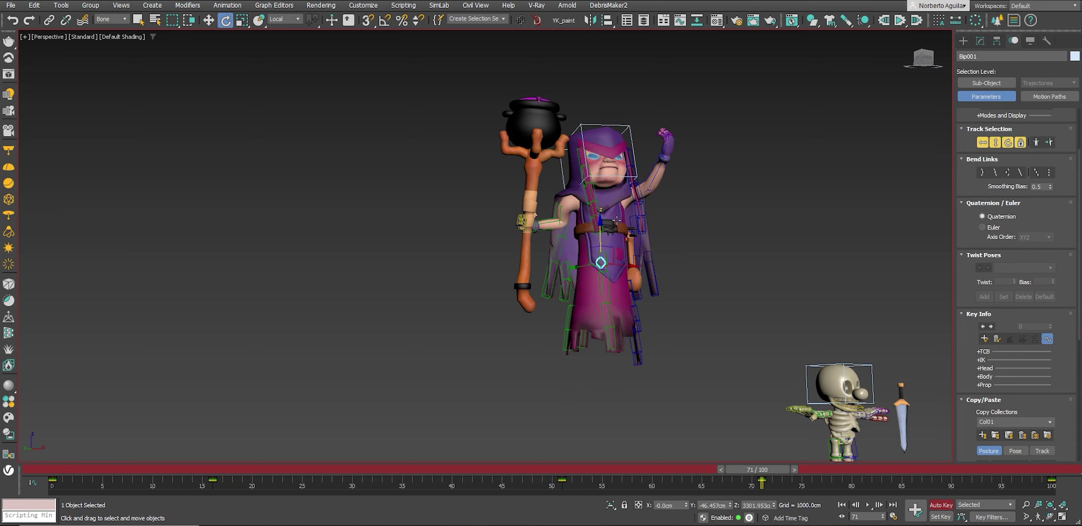
{"action": "left_click", "coordinate": [605, 197]}
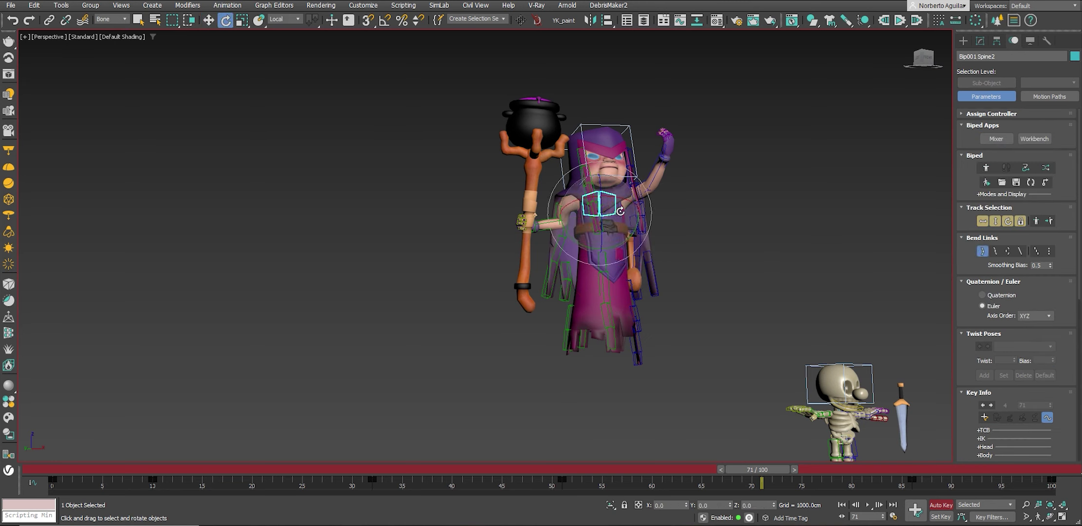
{"action": "mouse_move", "coordinate": [620, 211]}
{"action": "left_mouse_down"}
{"action": "mouse_move", "coordinate": [633, 205]}
{"action": "mouse_move", "coordinate": [639, 220]}
{"action": "left_mouse_up"}
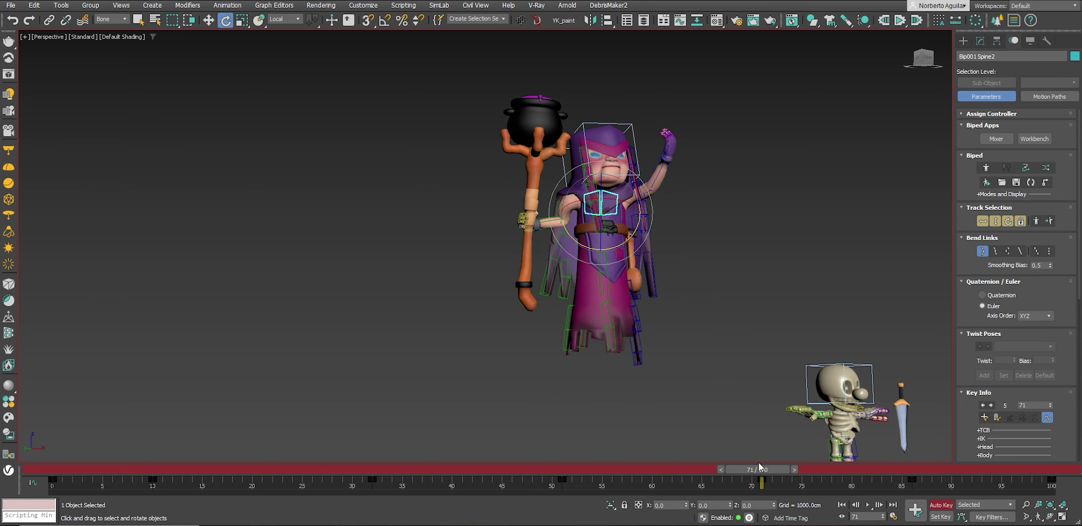
{"action": "left_click_drag", "start_coordinate": [759, 466], "coordinate": [887, 469]}
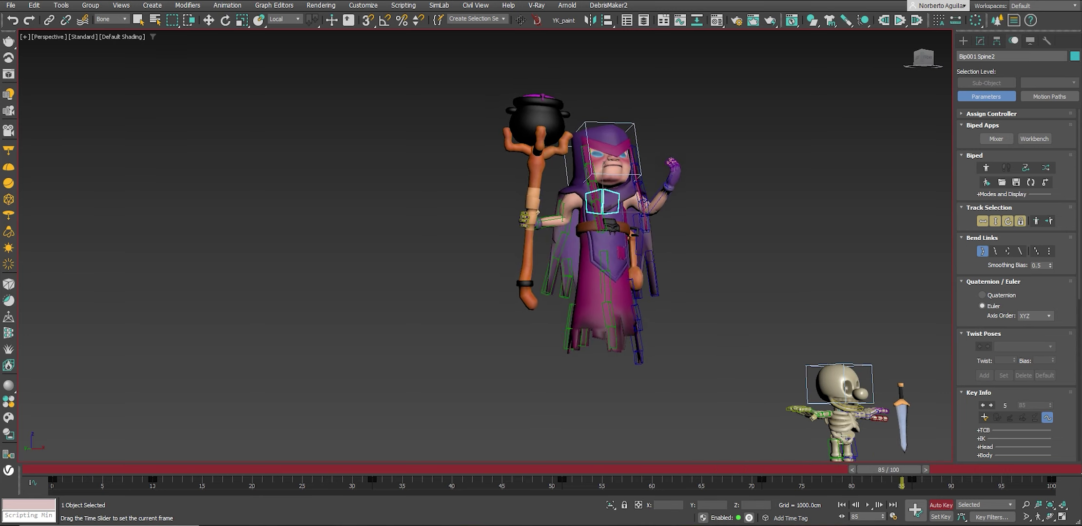
{"action": "key", "text": "e"}
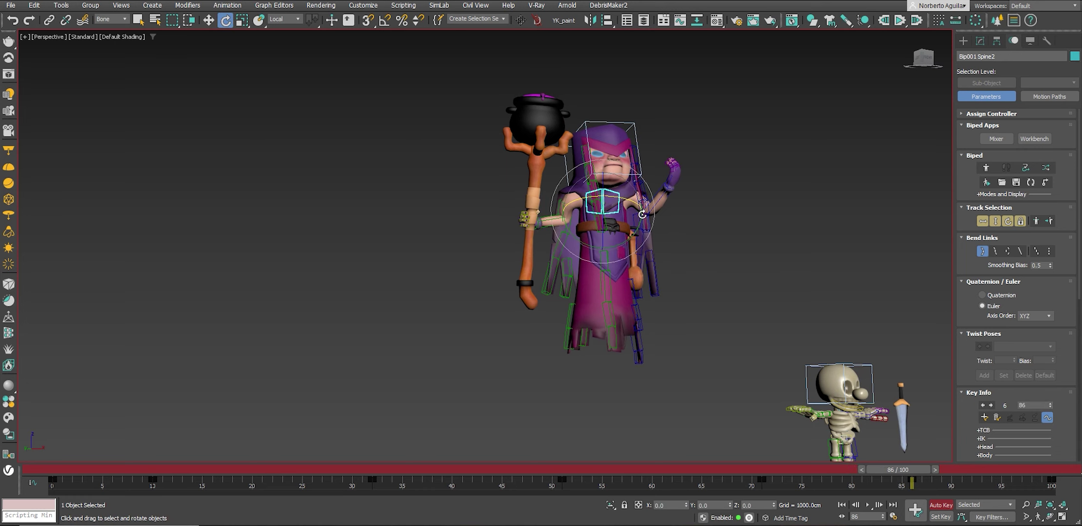
{"action": "left_click_drag", "start_coordinate": [644, 215], "coordinate": [649, 216]}
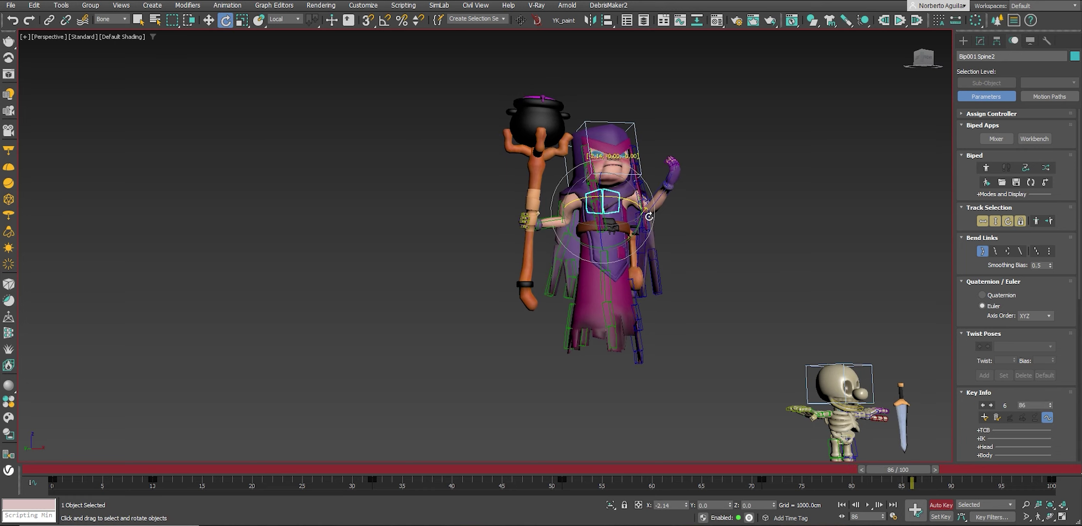
{"action": "key", "text": "slash"}
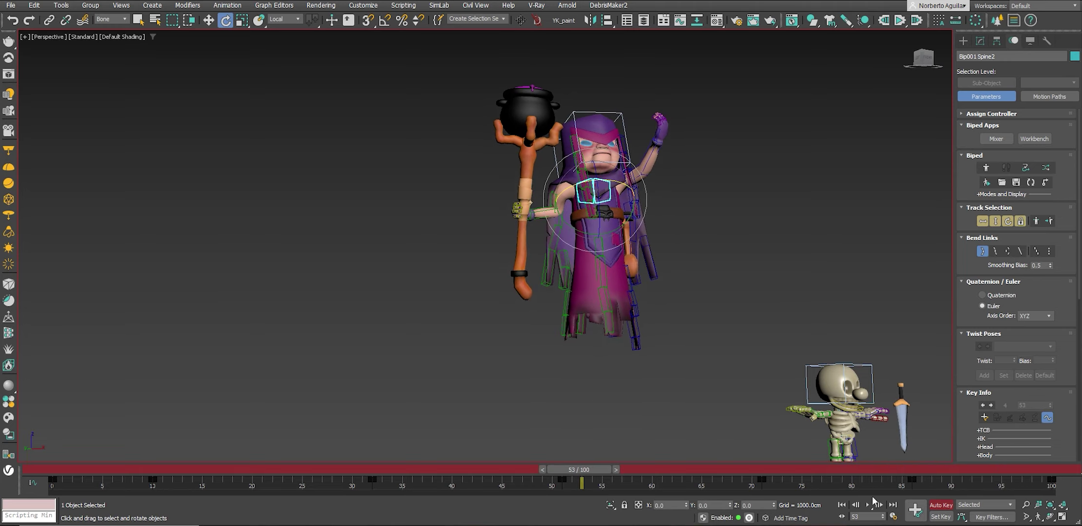
{"action": "left_click", "coordinate": [868, 505]}
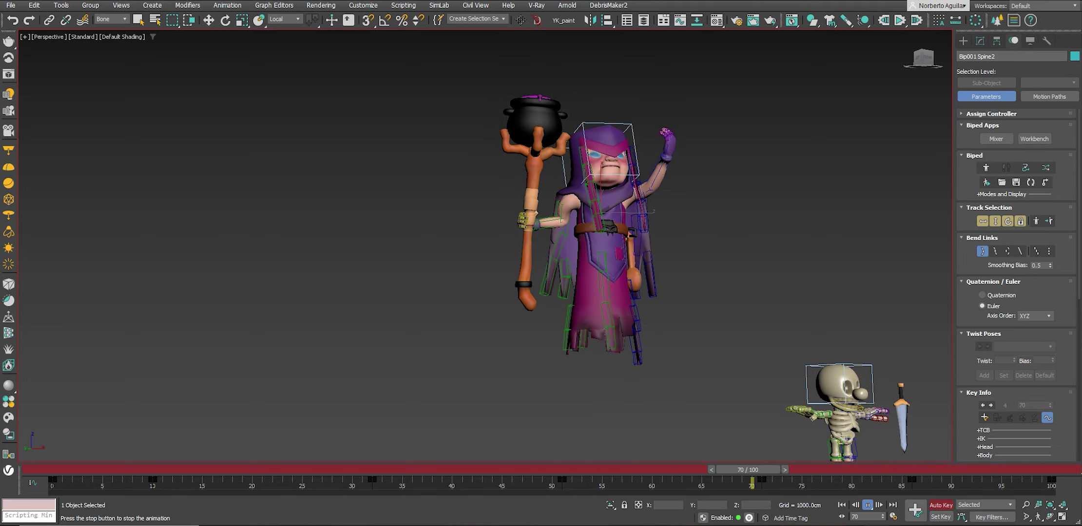
{"action": "left_click", "coordinate": [671, 174]}
{"action": "mouse_move", "coordinate": [762, 466]}
{"action": "left_mouse_down"}
{"action": "mouse_move", "coordinate": [860, 470]}
{"action": "mouse_move", "coordinate": [776, 468]}
{"action": "mouse_move", "coordinate": [765, 480]}
{"action": "left_mouse_up"}
{"action": "key", "text": "w"}
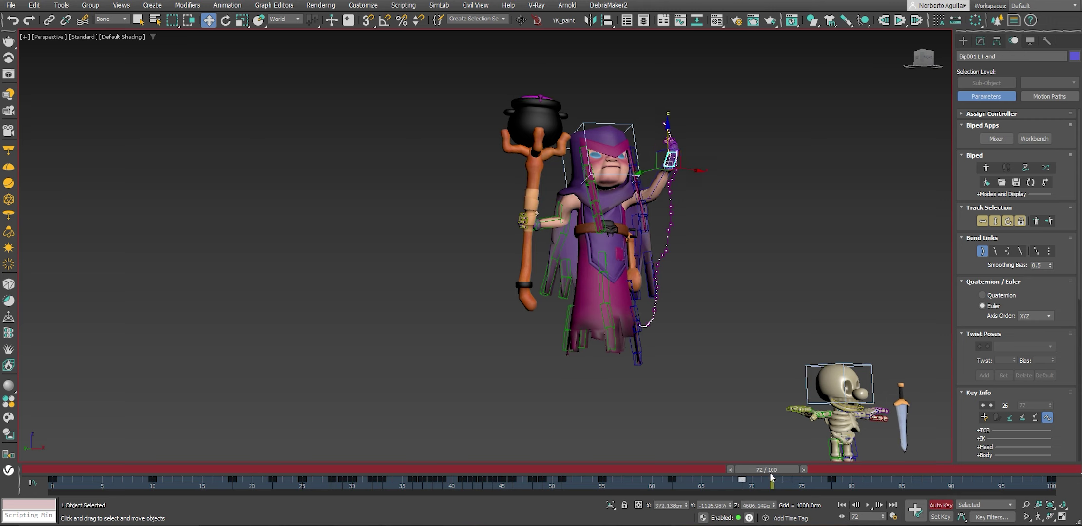
Replay the left-hand motion from frame 59, stopping at frame 79.
{"action": "key", "text": "comma"}
{"action": "left_click", "coordinate": [869, 506]}
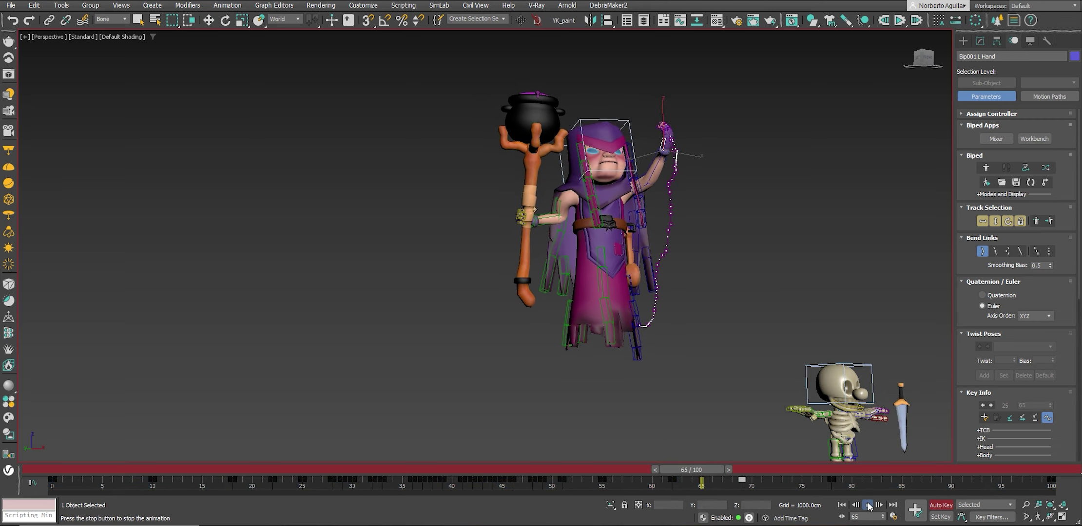
{"action": "left_click", "coordinate": [844, 472]}
Copy the left hand's key toward frame 100 and zoom the viewport in on the hand.
{"action": "key", "text": "w"}
{"action": "left_click_drag", "start_coordinate": [854, 477], "coordinate": [817, 488]}
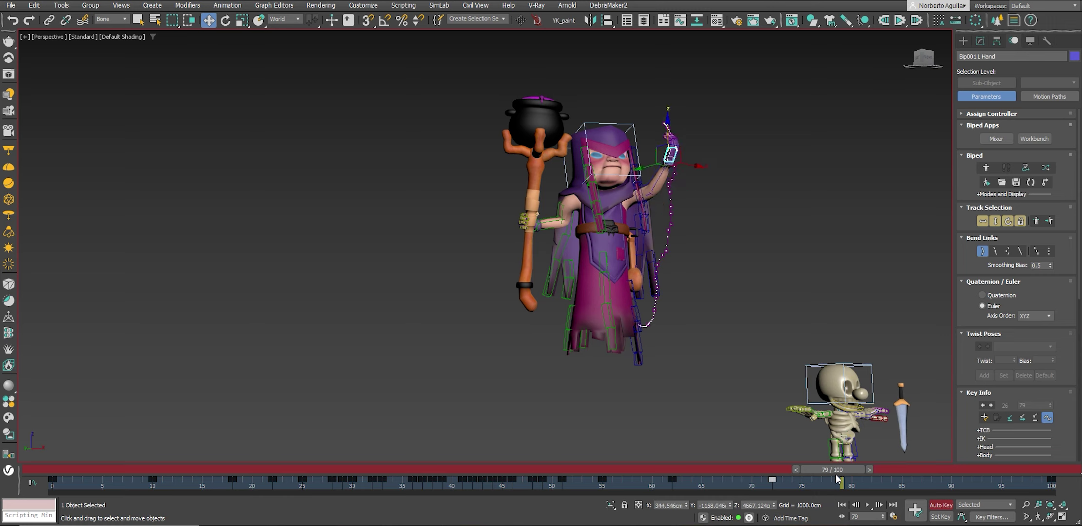
{"action": "mouse_move", "coordinate": [837, 473]}
{"action": "left_mouse_down"}
{"action": "mouse_move", "coordinate": [745, 470]}
{"action": "mouse_move", "coordinate": [1038, 470]}
{"action": "left_mouse_up"}
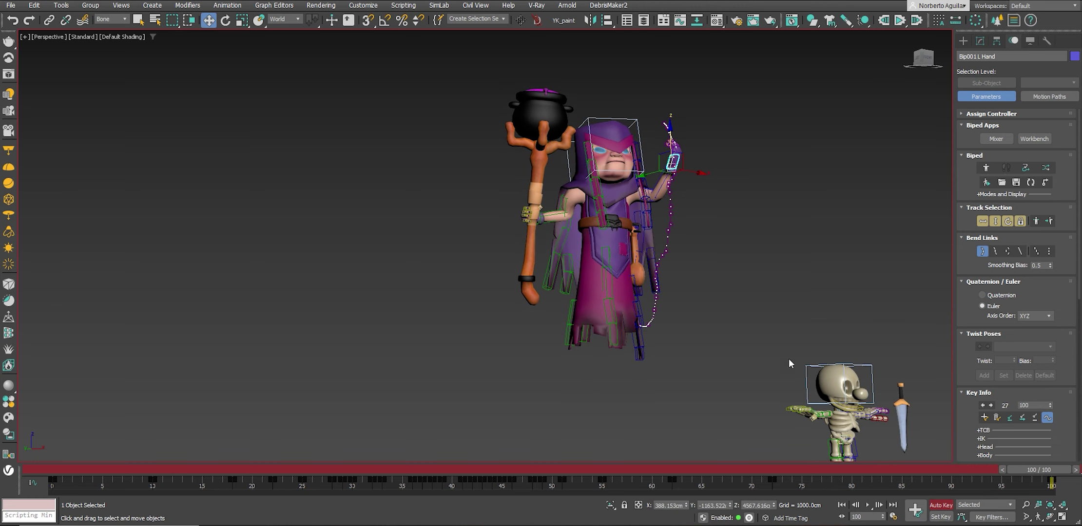
{"action": "key", "text": "e"}
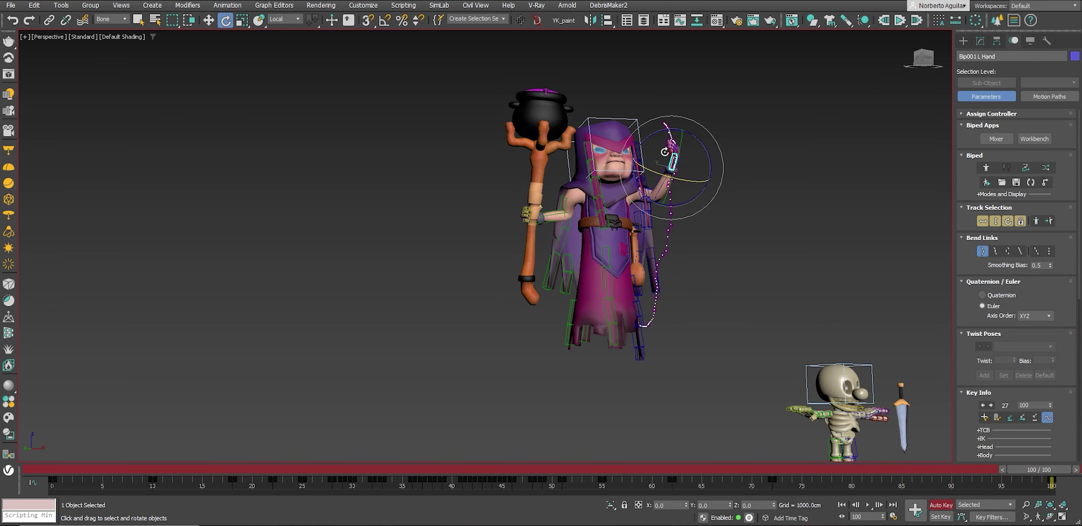
{"action": "scroll", "coordinate": [664, 152], "scroll_direction": "up", "scroll_amount": 5}
{"action": "key", "text": "w"}
{"action": "scroll", "coordinate": [670, 179], "scroll_direction": "up", "scroll_amount": 2}
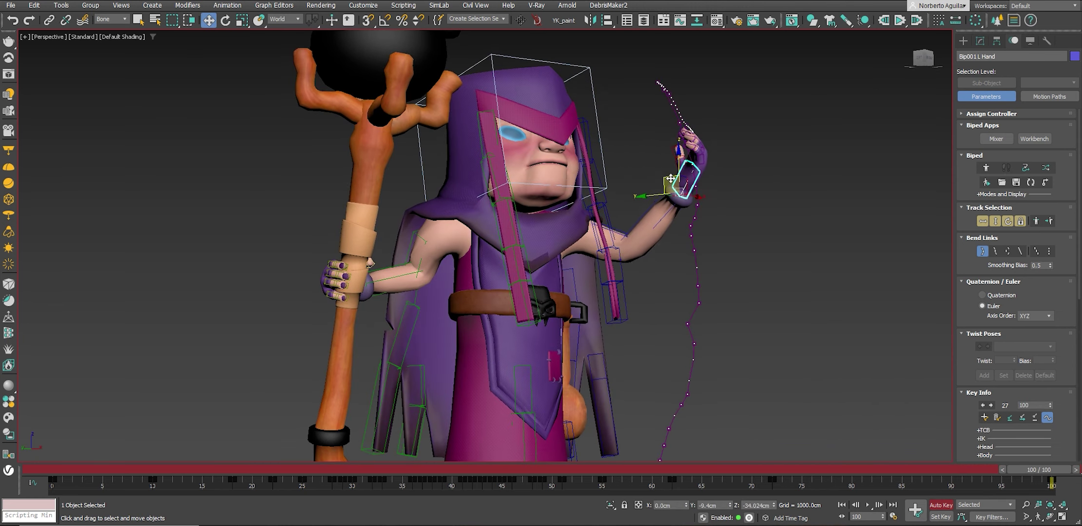
Select the left hand's finger bones and rotate them to curl into a fist.
{"action": "double_click", "coordinate": [670, 178]}
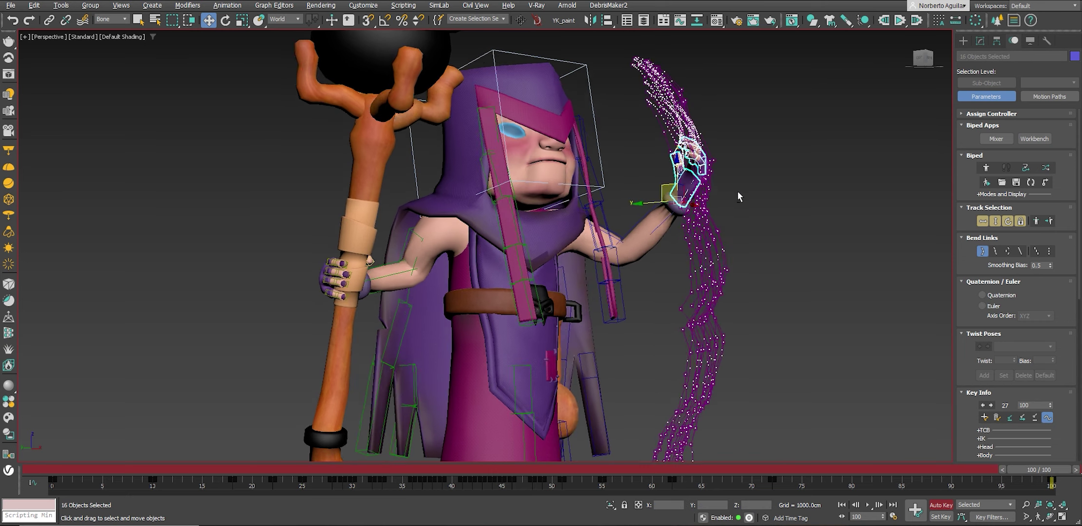
{"action": "scroll", "coordinate": [716, 205], "scroll_direction": "up", "scroll_amount": 3}
{"action": "left_click", "coordinate": [653, 146], "text": "alt"}
{"action": "scroll", "coordinate": [591, 111], "scroll_direction": "up", "scroll_amount": 1}
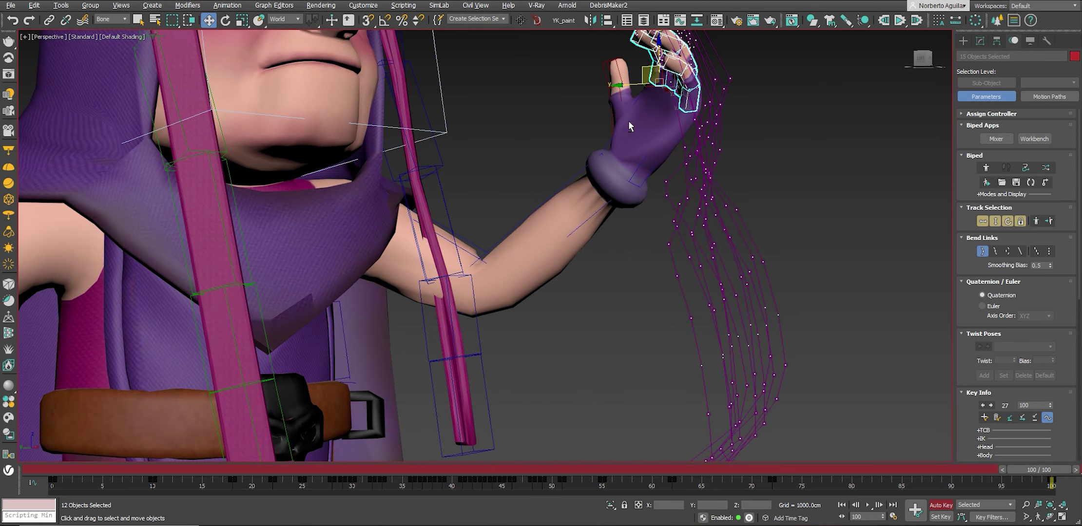
{"action": "key", "text": "e"}
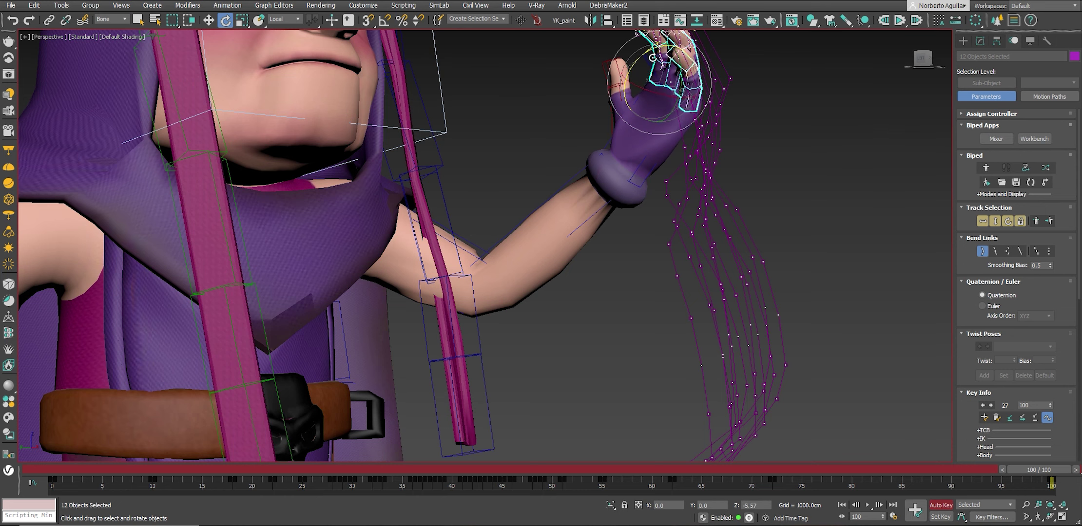
{"action": "left_click_drag", "start_coordinate": [652, 57], "coordinate": [644, 112]}
{"action": "middle_click_drag", "start_coordinate": [643, 112], "coordinate": [601, 119], "text": "alt"}
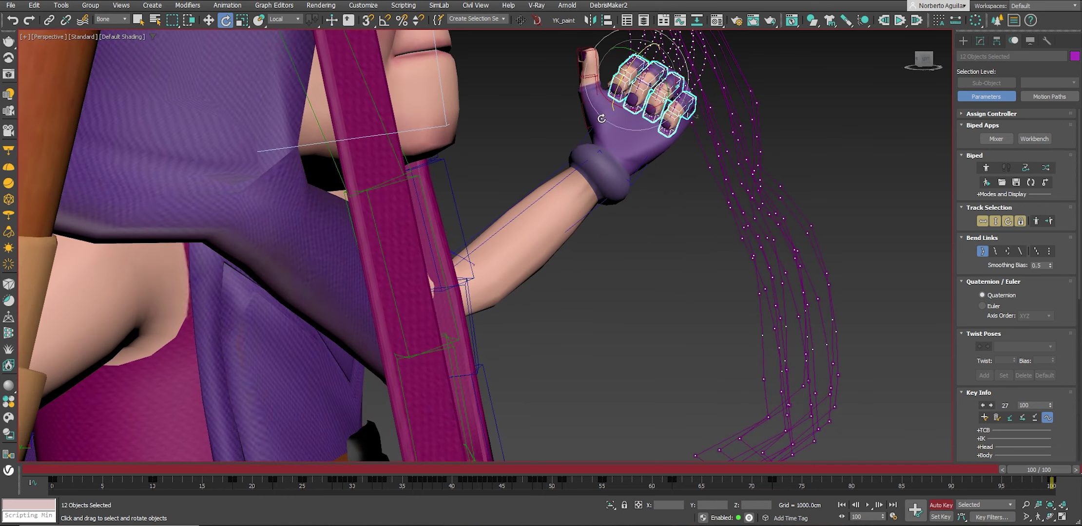
{"action": "left_click", "coordinate": [601, 118]}
Rotate the thumb's base joint toward the curled fingers.
{"action": "left_click", "coordinate": [639, 107]}
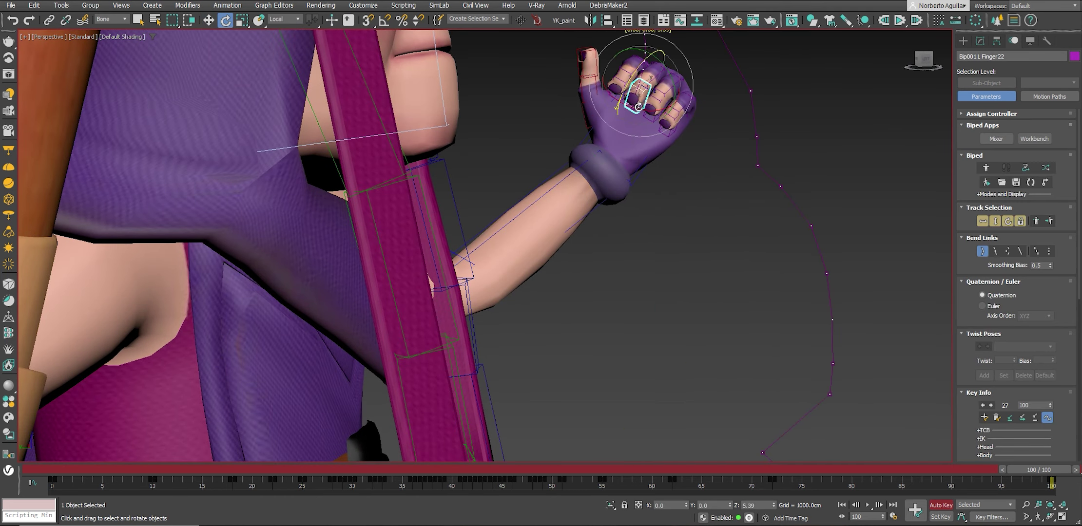
{"action": "left_click", "coordinate": [590, 125]}
{"action": "mouse_move", "coordinate": [592, 112]}
{"action": "left_mouse_down"}
{"action": "mouse_move", "coordinate": [602, 99]}
{"action": "mouse_move", "coordinate": [640, 112]}
{"action": "left_mouse_up"}
{"action": "double_click", "coordinate": [591, 116]}
{"action": "key", "text": "w"}
From behind the hand, rotate the thumb base about 15 degrees inward.
{"action": "mouse_move", "coordinate": [615, 112]}
{"action": "middle_mouse_down", "text": "alt"}
{"action": "mouse_move", "coordinate": [760, 144]}
{"action": "mouse_move", "coordinate": [600, 163]}
{"action": "mouse_move", "coordinate": [331, 251]}
{"action": "middle_mouse_up", "text": "alt"}
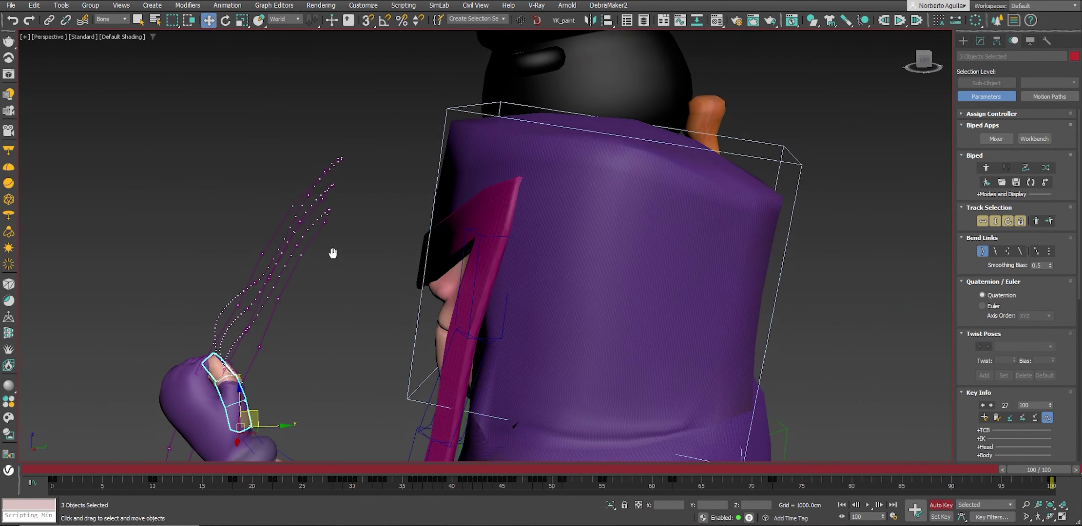
{"action": "left_click", "coordinate": [258, 403]}
{"action": "left_click", "coordinate": [253, 416]}
{"action": "key", "text": "e"}
{"action": "left_click_drag", "start_coordinate": [213, 420], "coordinate": [219, 403]}
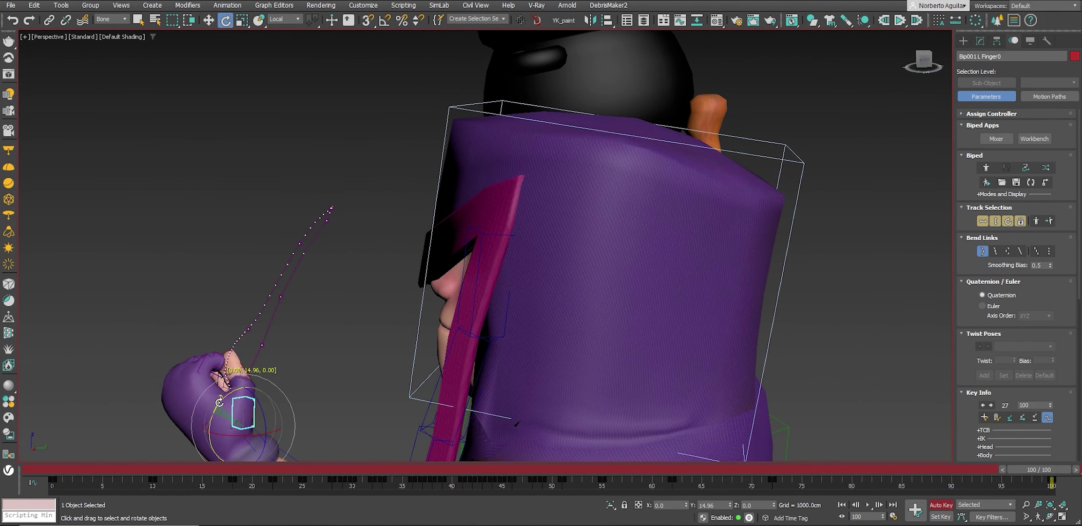
{"action": "mouse_move", "coordinate": [279, 357]}
{"action": "middle_mouse_down", "text": "alt"}
{"action": "mouse_move", "coordinate": [439, 331]}
{"action": "mouse_move", "coordinate": [567, 253]}
{"action": "mouse_move", "coordinate": [686, 238]}
{"action": "middle_mouse_up", "text": "alt"}
{"action": "key", "text": "w"}
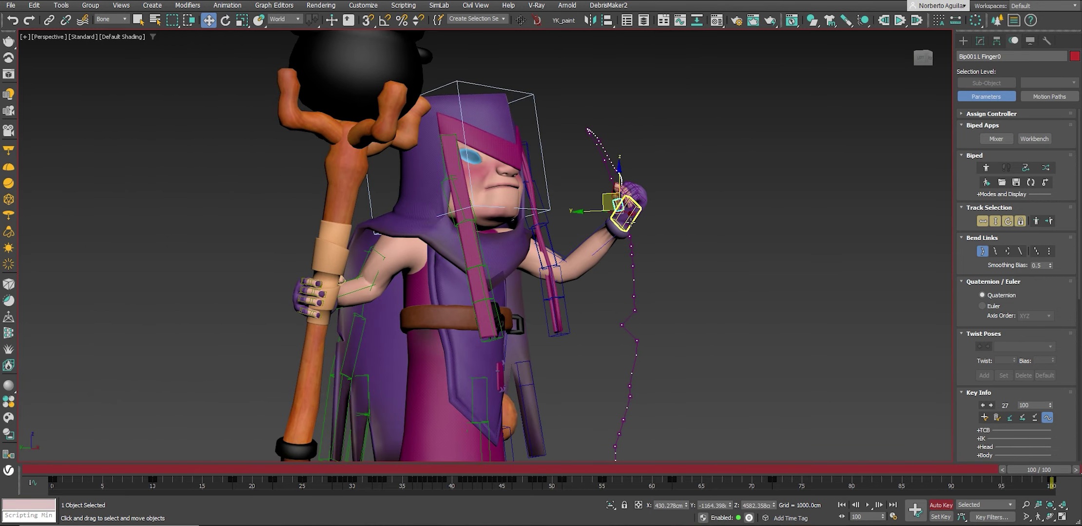
Tilt the left hand slightly and check the result at the end of the timeline.
{"action": "key", "text": "e"}
{"action": "left_click_drag", "start_coordinate": [615, 225], "coordinate": [611, 224]}
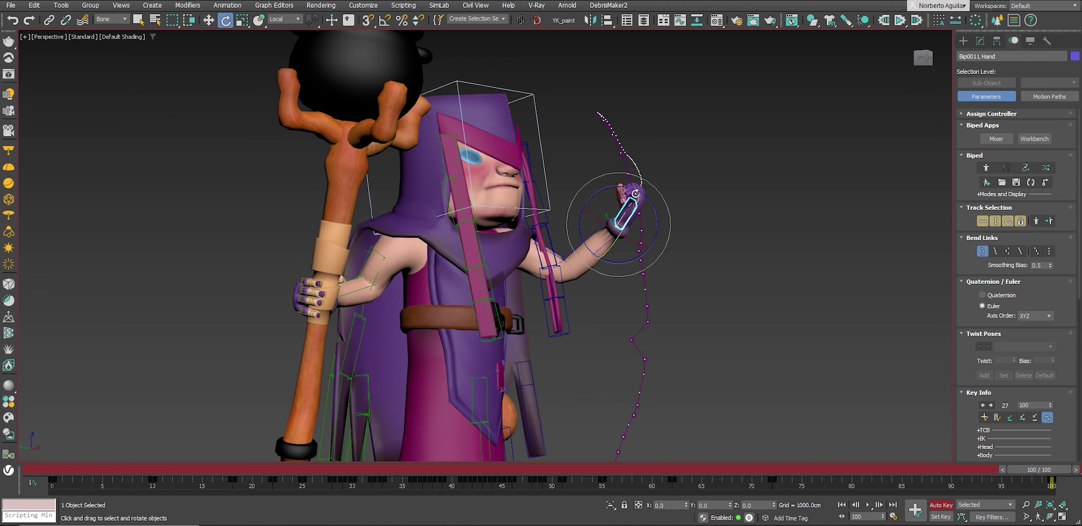
{"action": "key", "text": "/"}
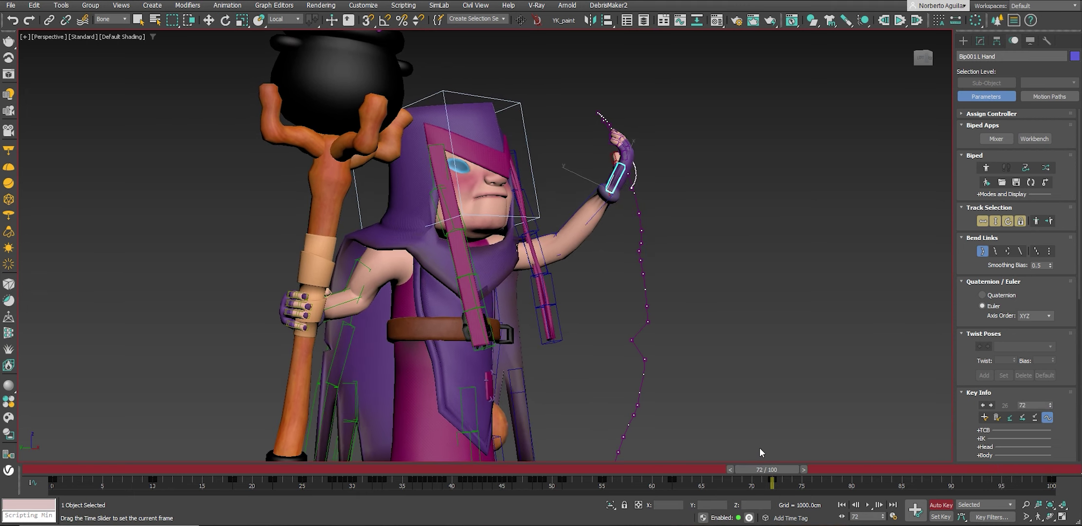
{"action": "mouse_move", "coordinate": [1057, 487]}
{"action": "left_mouse_down"}
{"action": "mouse_move", "coordinate": [905, 464]}
{"action": "mouse_move", "coordinate": [1038, 486]}
{"action": "left_mouse_up"}
Review the casting arm in two playback passes, stopping around frame 51.
{"action": "key", "text": "w"}
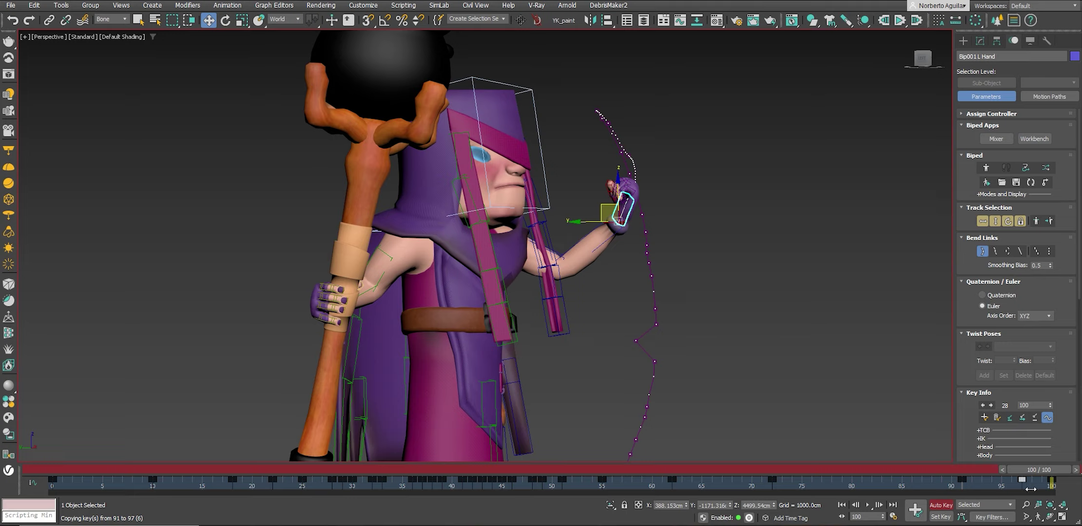
{"action": "left_click", "coordinate": [867, 505]}
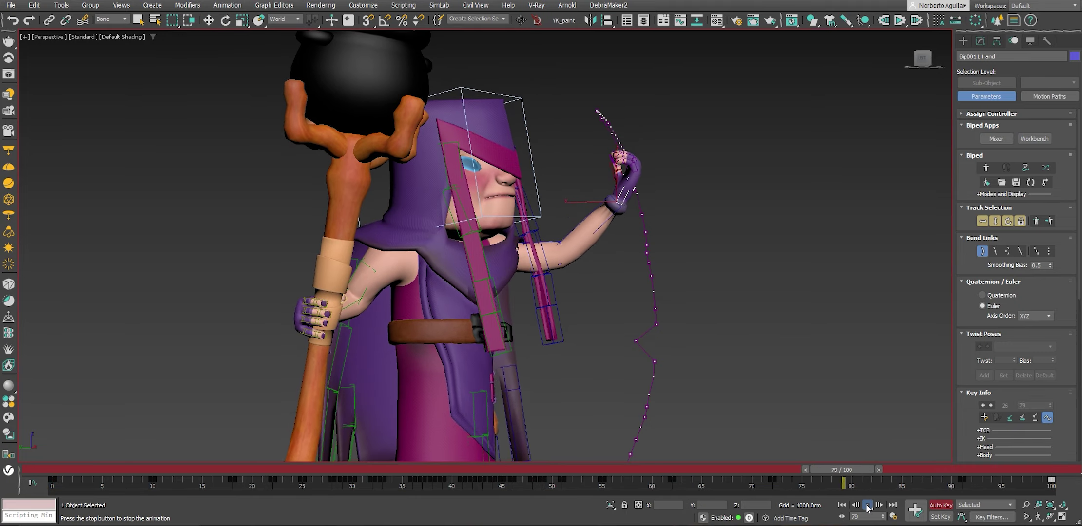
{"action": "scroll", "coordinate": [564, 303], "scroll_direction": "down", "scroll_amount": 8}
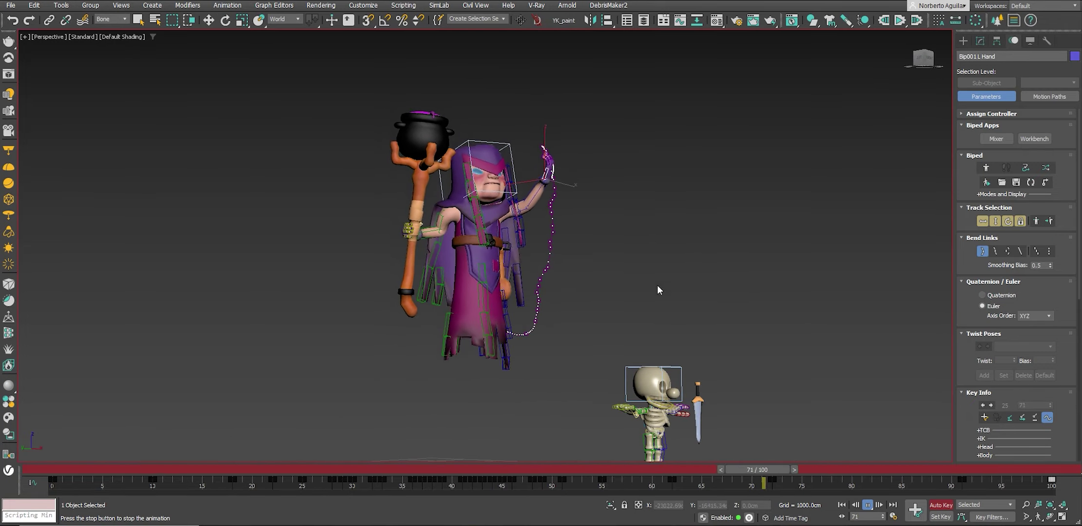
{"action": "left_click_drag", "start_coordinate": [517, 470], "coordinate": [302, 470]}
{"action": "key", "text": "w"}
{"action": "left_click", "coordinate": [867, 505]}
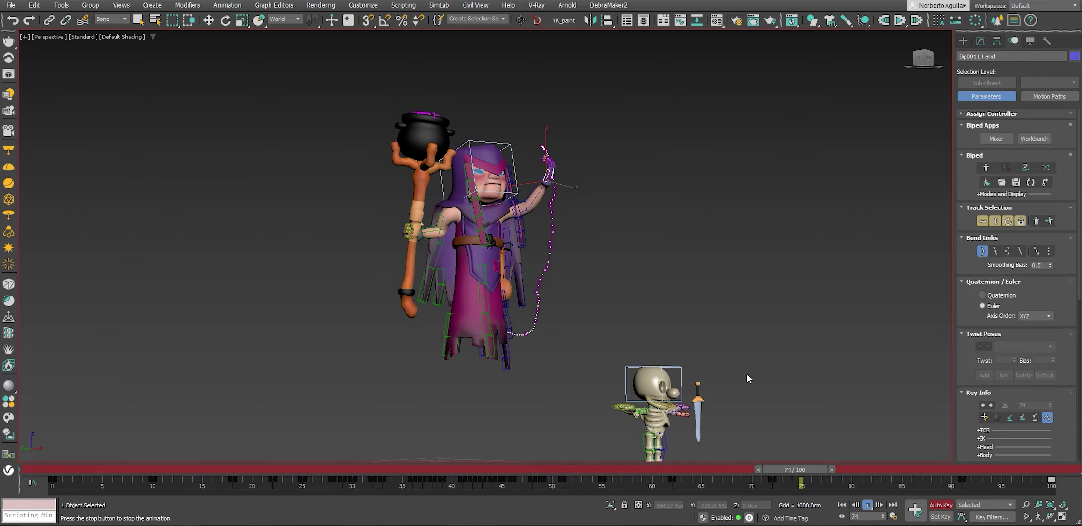
{"action": "scroll", "coordinate": [600, 276], "scroll_direction": "up", "scroll_amount": 2}
{"action": "scroll", "coordinate": [534, 307], "scroll_direction": "up", "scroll_amount": 4}
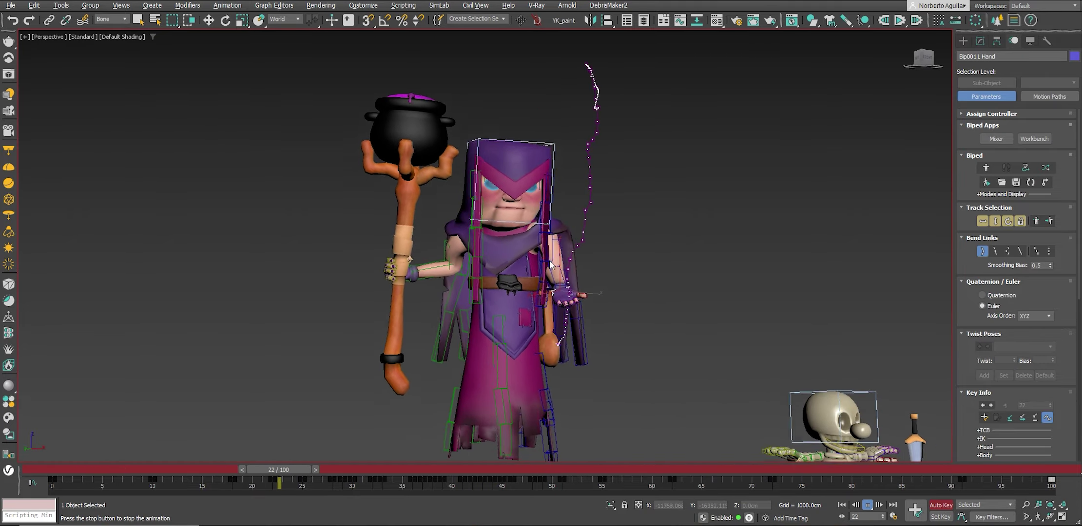
{"action": "left_click_drag", "start_coordinate": [437, 469], "coordinate": [571, 478]}
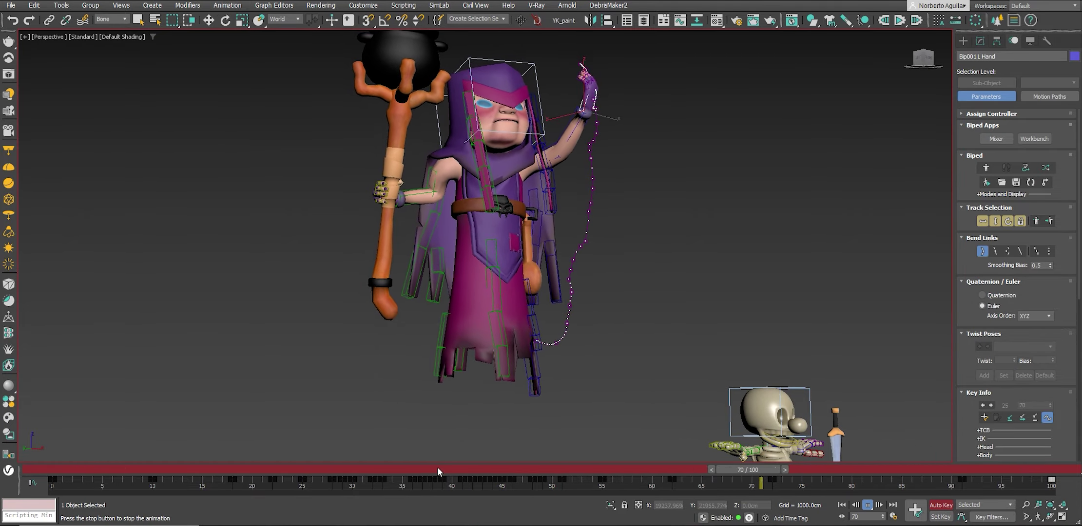
Twist Spine2 slightly at frame 39 and key a torso lean around frame 52.
{"action": "key", "text": "w"}
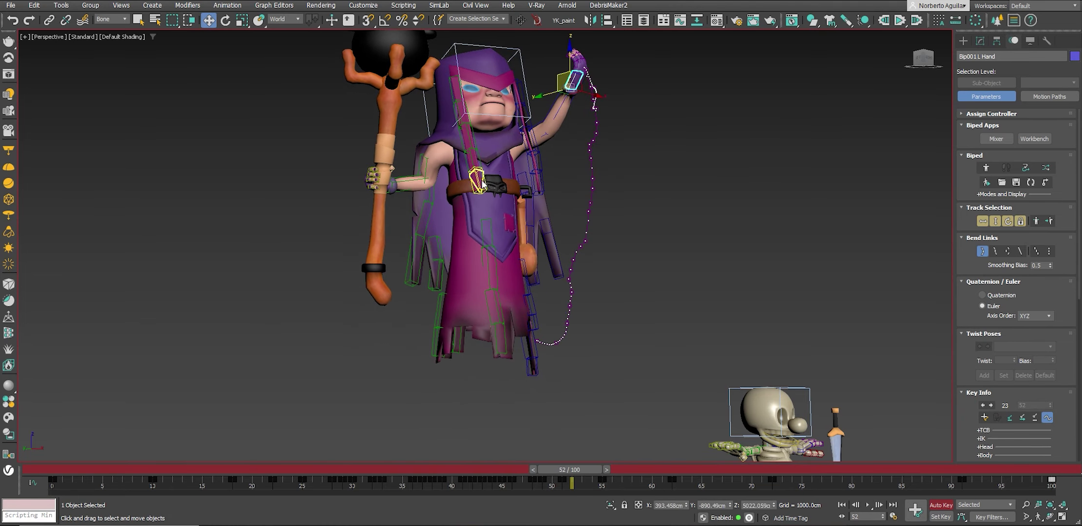
{"action": "left_click", "coordinate": [494, 154]}
{"action": "middle_click_drag", "start_coordinate": [493, 154], "coordinate": [649, 274], "text": "alt"}
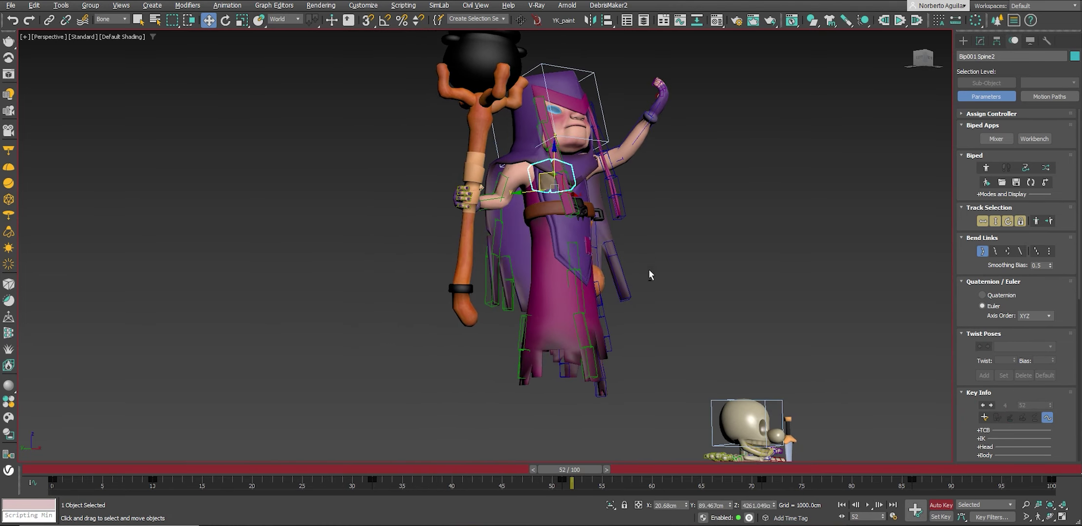
{"action": "left_click_drag", "start_coordinate": [562, 470], "coordinate": [437, 469]}
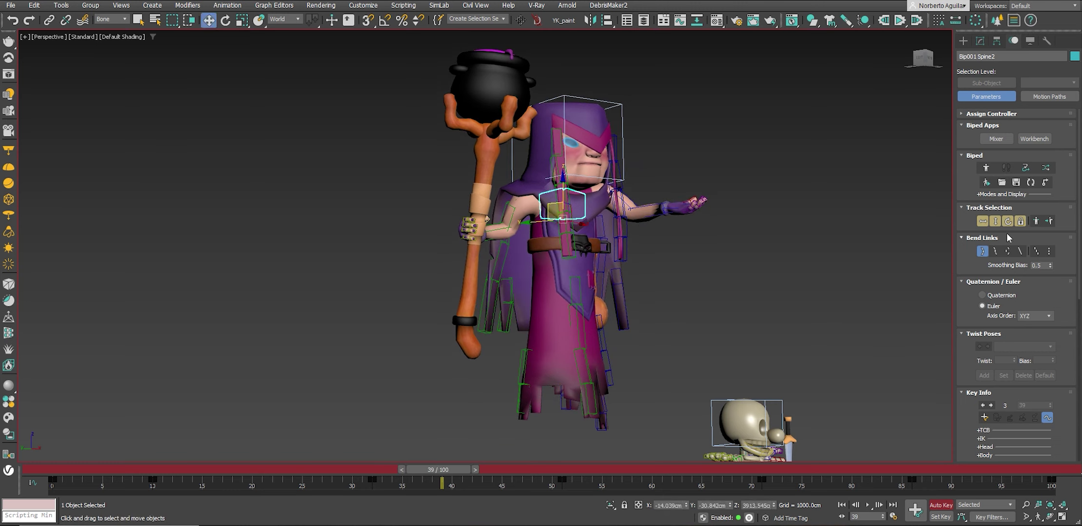
{"action": "key", "text": "e"}
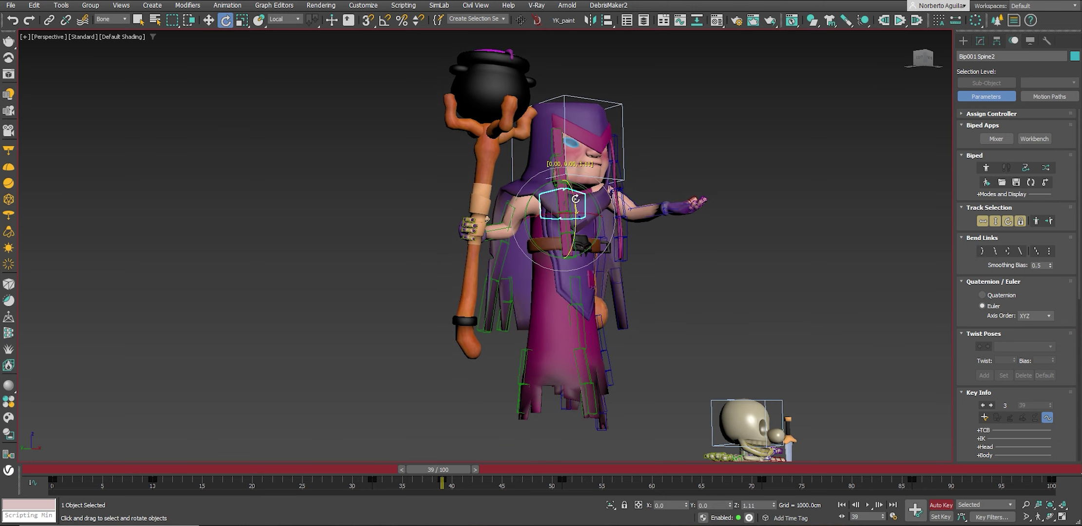
{"action": "left_click_drag", "start_coordinate": [576, 199], "coordinate": [581, 201]}
{"action": "left_click_drag", "start_coordinate": [451, 469], "coordinate": [609, 469]}
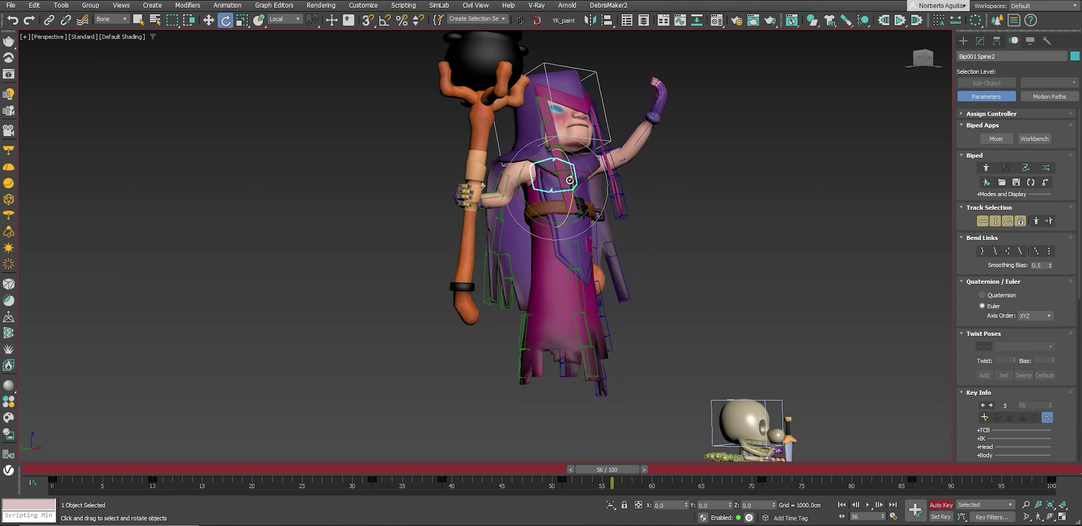
{"action": "left_click_drag", "start_coordinate": [571, 162], "coordinate": [574, 157]}
Play back the torso lean and stop at frame 52 with Rotate active.
{"action": "mouse_move", "coordinate": [629, 472]}
{"action": "left_mouse_down"}
{"action": "mouse_move", "coordinate": [867, 495]}
{"action": "mouse_move", "coordinate": [1048, 471]}
{"action": "left_mouse_up"}
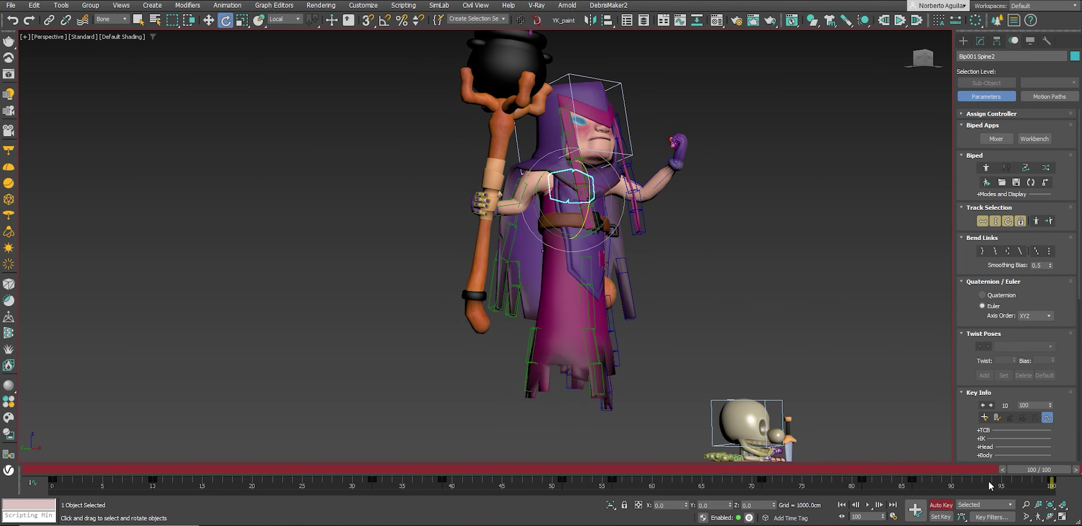
{"action": "key", "text": "slash"}
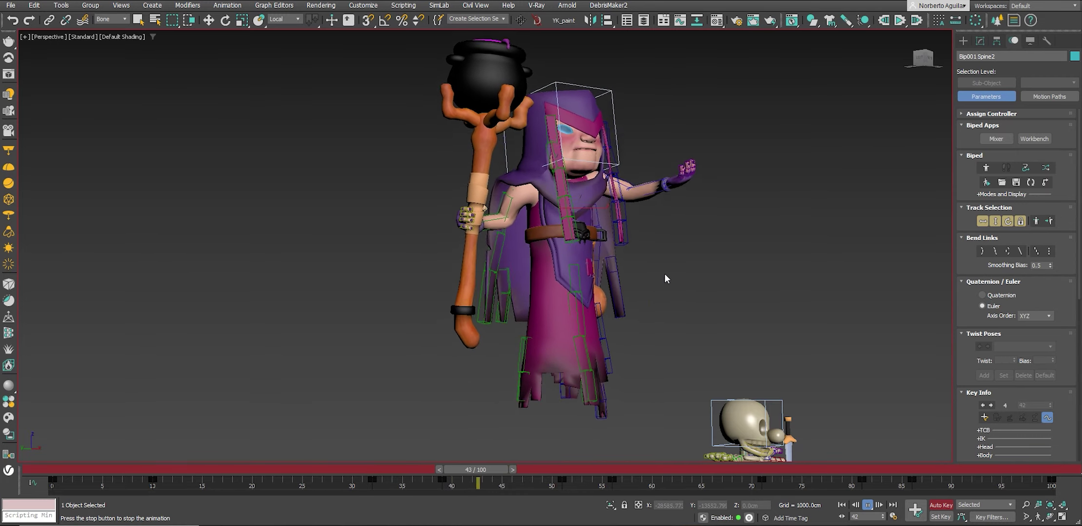
{"action": "mouse_move", "coordinate": [595, 473]}
{"action": "left_mouse_down"}
{"action": "mouse_move", "coordinate": [571, 473]}
{"action": "mouse_move", "coordinate": [669, 469]}
{"action": "left_mouse_up"}
{"action": "key", "text": "e"}
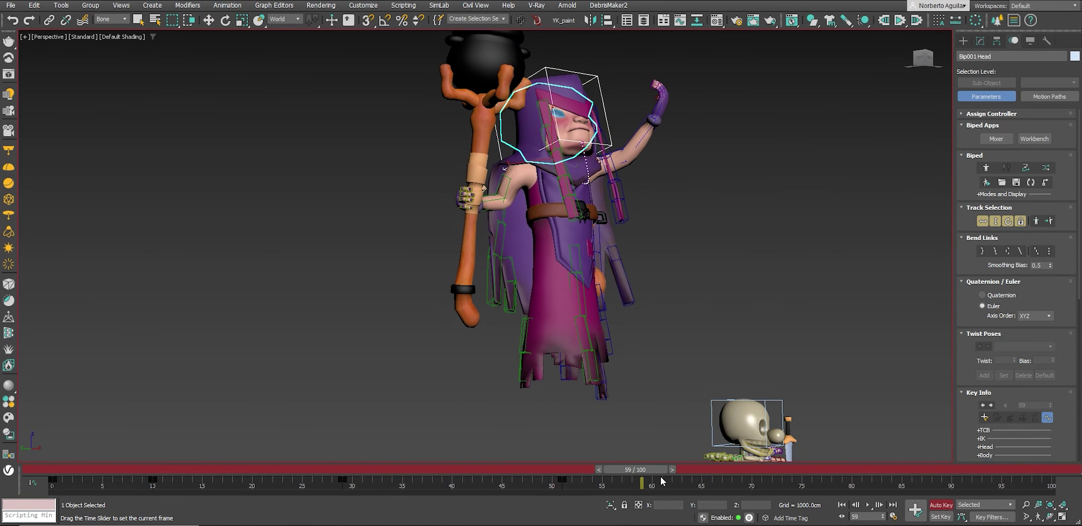
Tilt Bip001 Head at frames 60 and 79 and turn it at frame 100.
{"action": "key", "text": "e"}
{"action": "left_click_drag", "start_coordinate": [565, 127], "coordinate": [571, 126]}
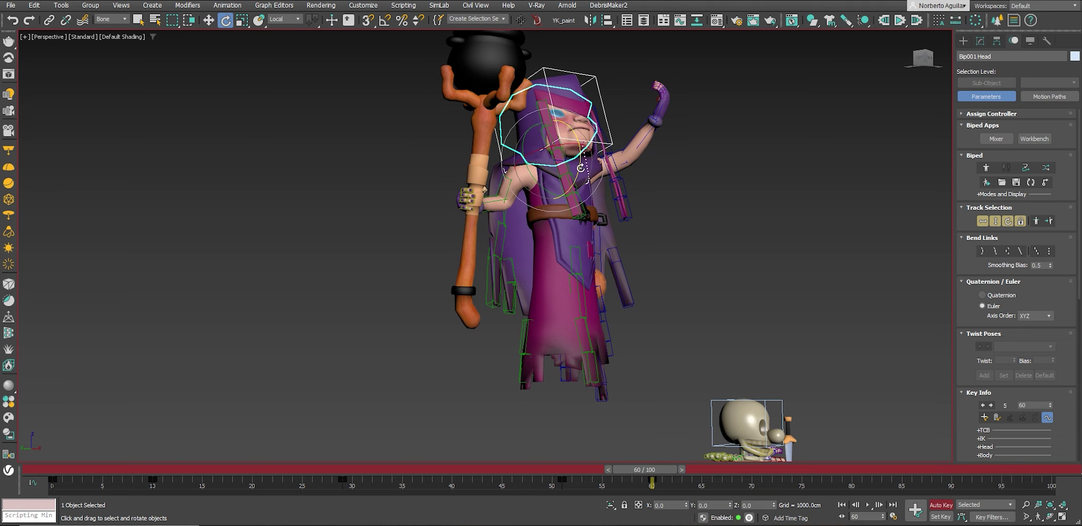
{"action": "mouse_move", "coordinate": [581, 168]}
{"action": "left_mouse_down"}
{"action": "mouse_move", "coordinate": [563, 143]}
{"action": "mouse_move", "coordinate": [560, 169]}
{"action": "left_mouse_up"}
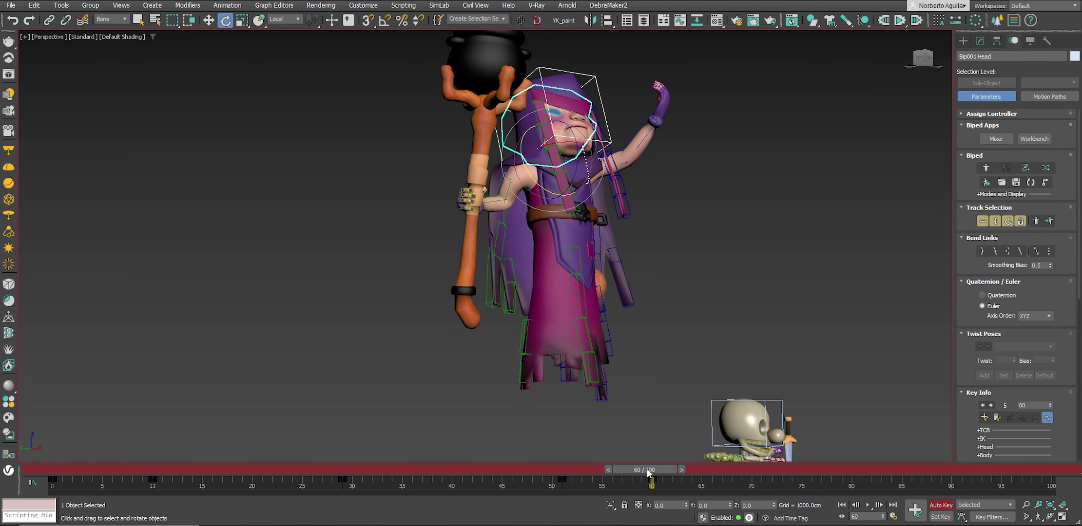
{"action": "left_click_drag", "start_coordinate": [648, 470], "coordinate": [832, 470]}
{"action": "left_click_drag", "start_coordinate": [581, 141], "coordinate": [579, 178]}
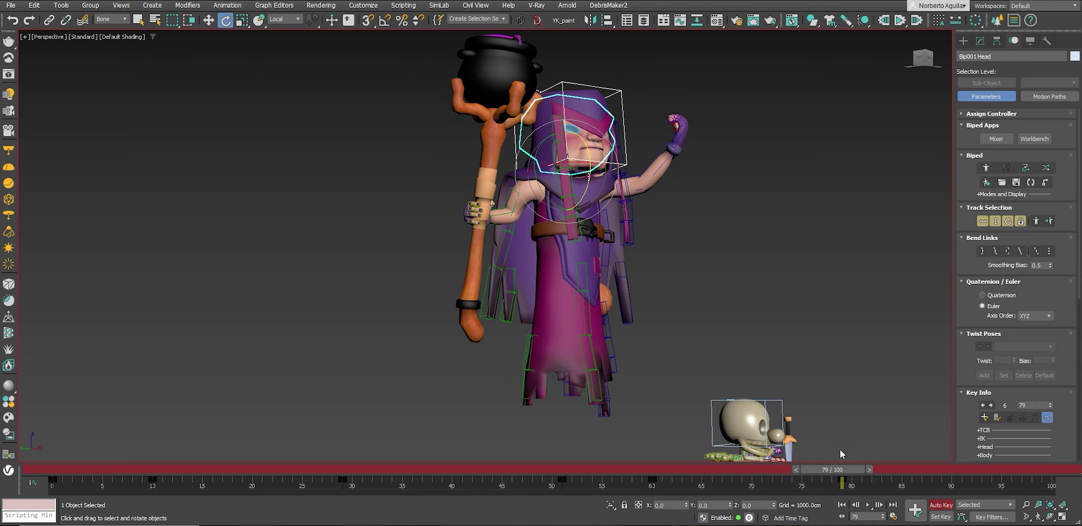
{"action": "left_click_drag", "start_coordinate": [832, 470], "coordinate": [1037, 471]}
{"action": "key", "text": "e"}
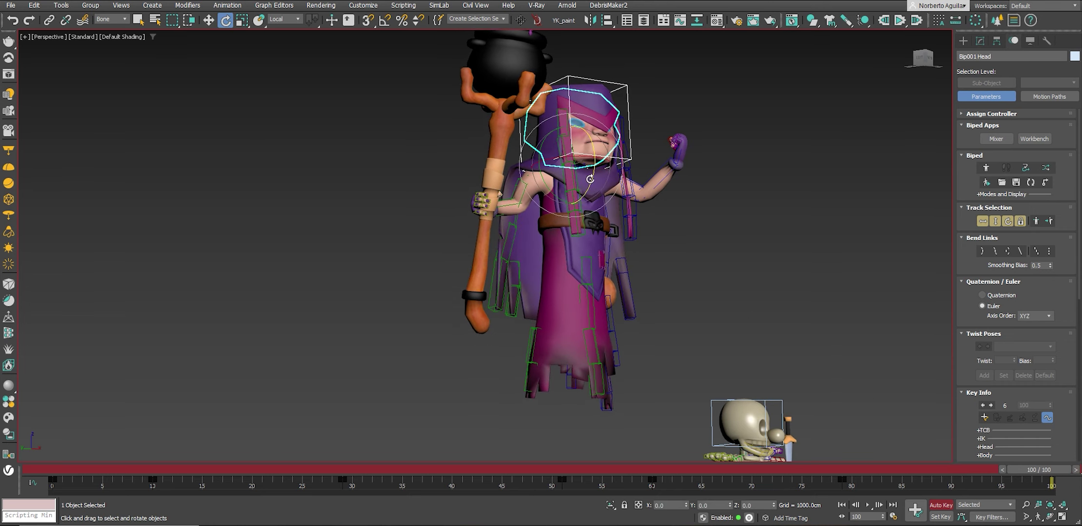
{"action": "left_click_drag", "start_coordinate": [576, 145], "coordinate": [599, 151]}
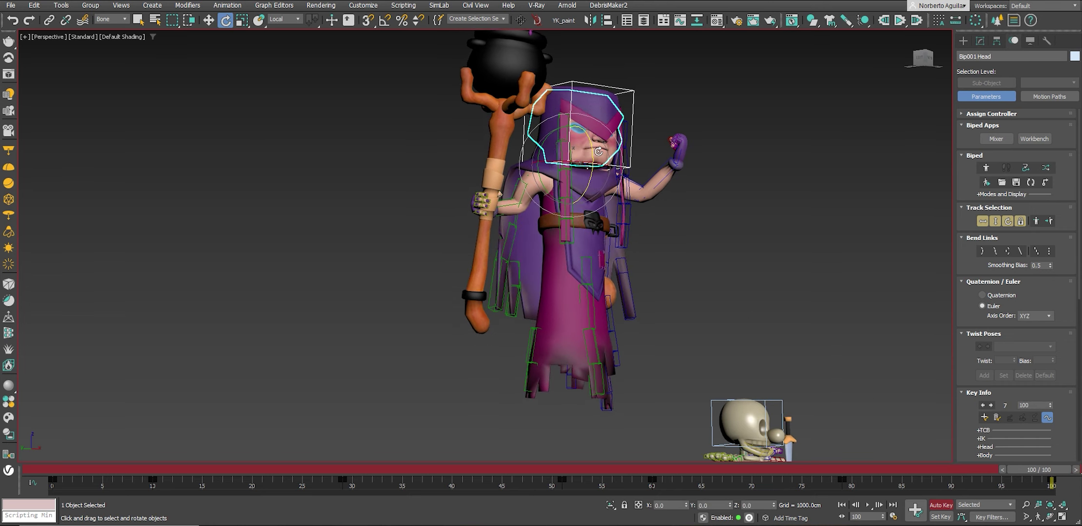
From a front view, play back the head turn and select Bip001 R Hand at frame 51.
{"action": "middle_click_drag", "start_coordinate": [730, 205], "coordinate": [628, 196], "text": "alt"}
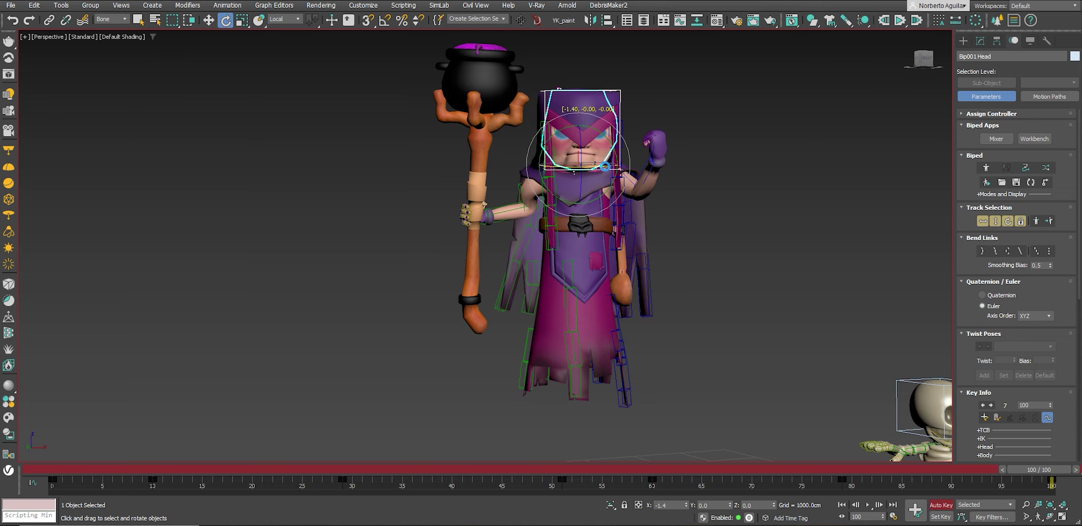
{"action": "middle_click_drag", "start_coordinate": [690, 223], "coordinate": [722, 211]}
{"action": "left_click_drag", "start_coordinate": [1042, 469], "coordinate": [763, 456]}
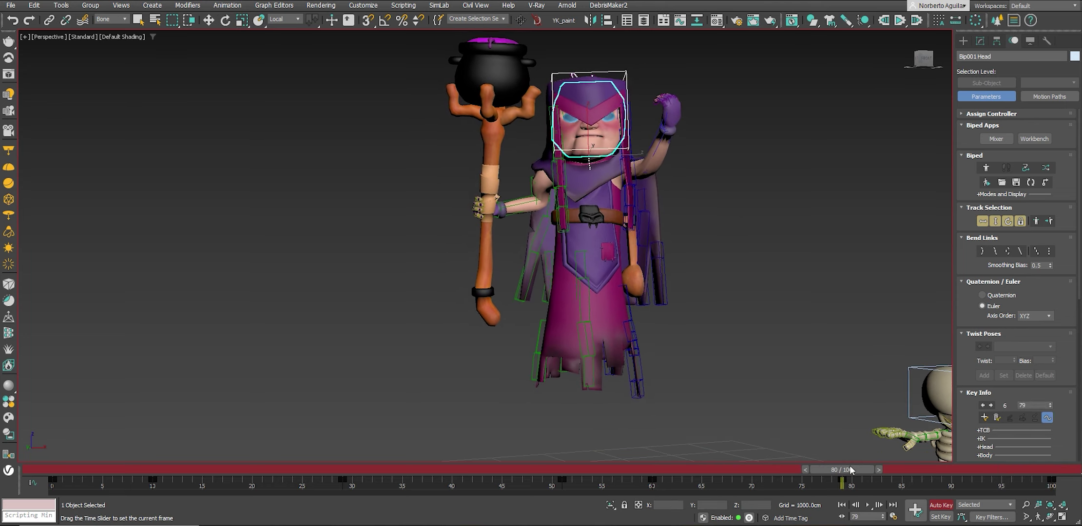
{"action": "left_click", "coordinate": [867, 505]}
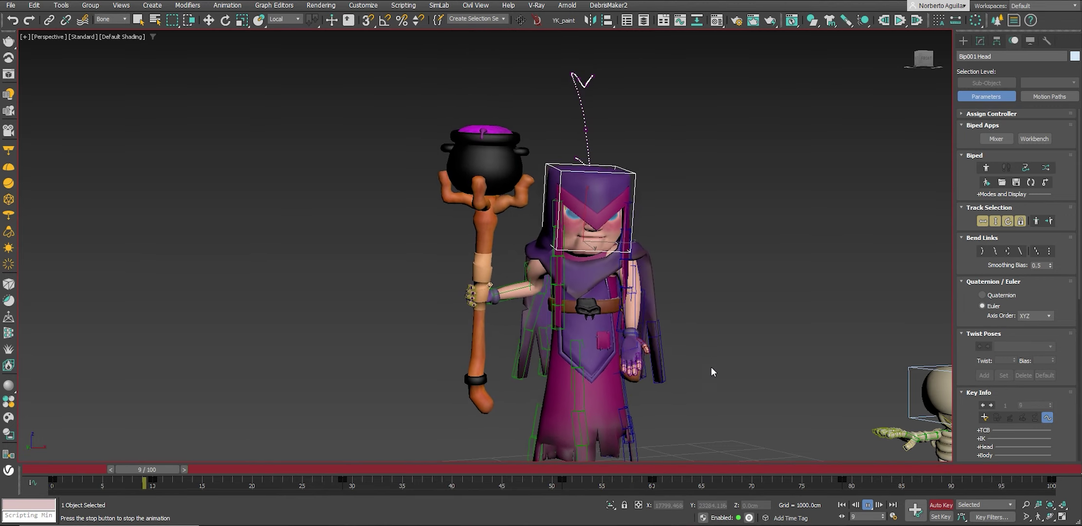
{"action": "left_click_drag", "start_coordinate": [385, 470], "coordinate": [620, 470]}
{"action": "key", "text": "w"}
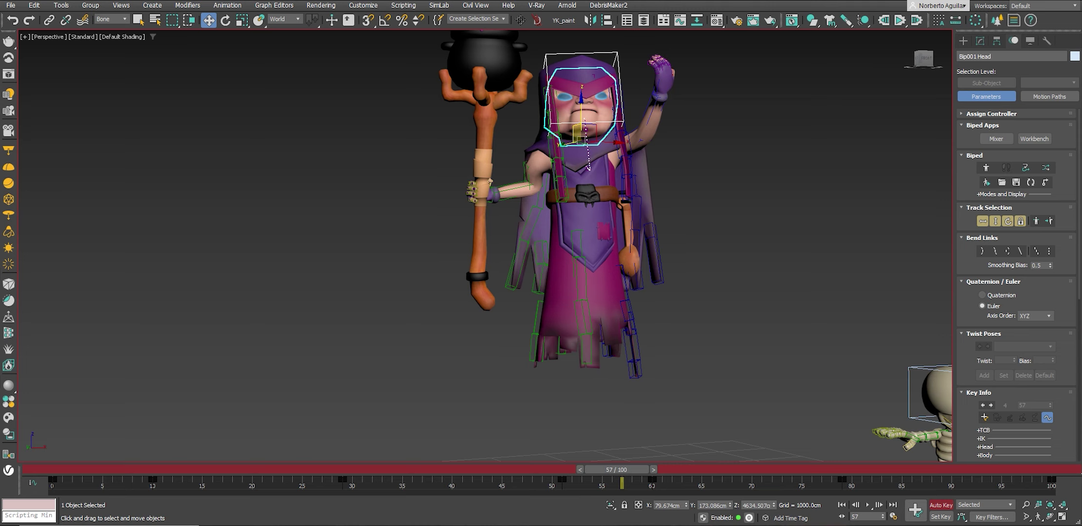
{"action": "left_click_drag", "start_coordinate": [363, 470], "coordinate": [559, 470]}
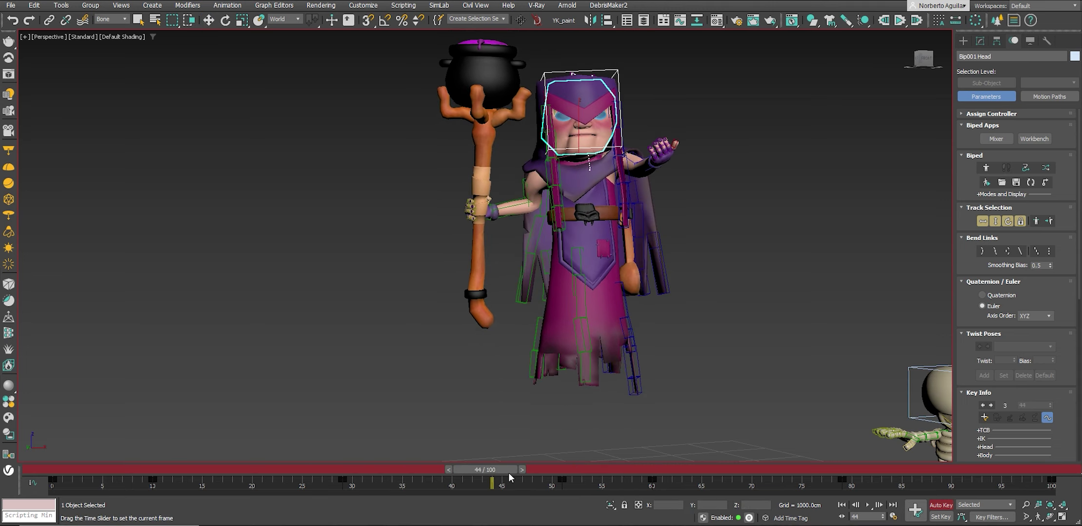
{"action": "left_click", "coordinate": [487, 205]}
Move the right hand and staff up-left at frame 55.
{"action": "key", "text": "period"}
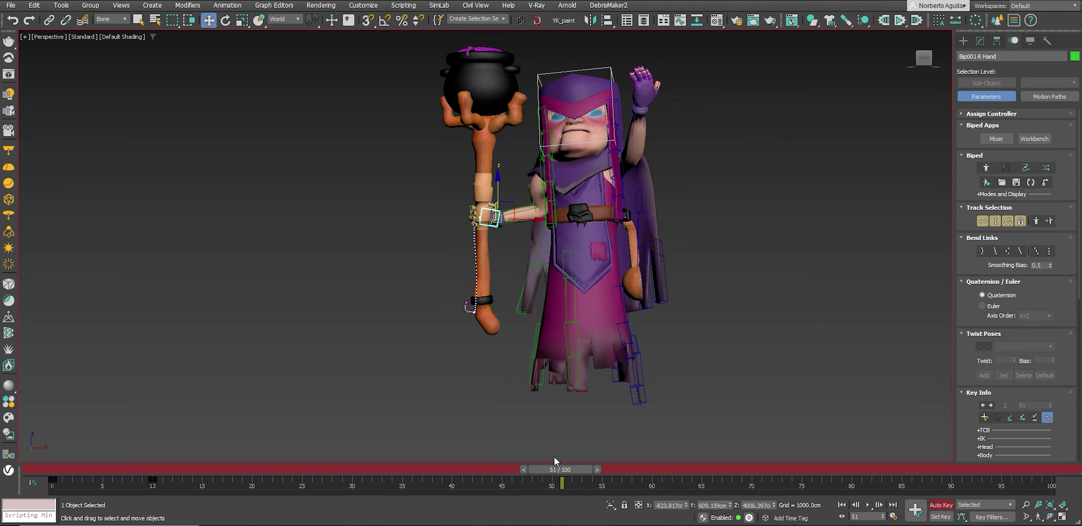
{"action": "key", "text": "period"}
{"action": "key", "text": "period"}
{"action": "key", "text": "period"}
{"action": "mouse_move", "coordinate": [513, 216]}
{"action": "left_mouse_down"}
{"action": "mouse_move", "coordinate": [481, 183]}
{"action": "mouse_move", "coordinate": [497, 169]}
{"action": "left_mouse_up"}
{"action": "key", "text": "e"}
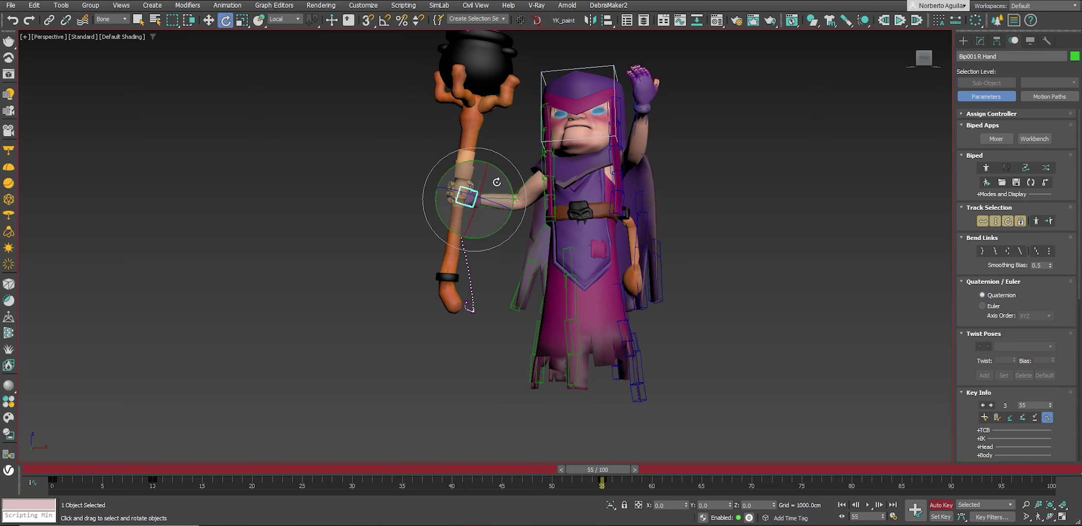
{"action": "key", "text": "w"}
Rotate Bip001 R Forearm to angle the staff, then lower it down-left at frame 33.
{"action": "middle_click_drag", "start_coordinate": [494, 188], "coordinate": [467, 186], "text": "alt"}
{"action": "left_click_drag", "start_coordinate": [450, 195], "coordinate": [473, 215]}
{"action": "key", "text": "e"}
{"action": "middle_click_drag", "start_coordinate": [477, 219], "coordinate": [536, 234], "text": "alt"}
{"action": "mouse_move", "coordinate": [588, 470]}
{"action": "left_mouse_down"}
{"action": "mouse_move", "coordinate": [316, 446]}
{"action": "mouse_move", "coordinate": [385, 436]}
{"action": "left_mouse_up"}
{"action": "key", "text": "w"}
{"action": "left_click_drag", "start_coordinate": [486, 240], "coordinate": [492, 246]}
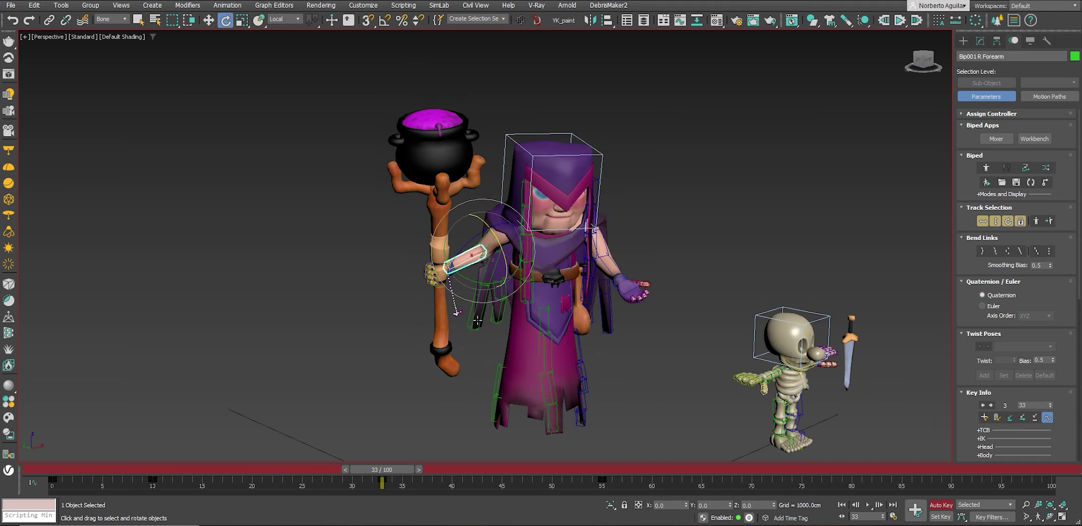
{"action": "mouse_move", "coordinate": [366, 469]}
{"action": "left_mouse_down"}
{"action": "mouse_move", "coordinate": [357, 469]}
{"action": "mouse_move", "coordinate": [754, 467]}
{"action": "left_mouse_up"}
{"action": "key", "text": "e"}
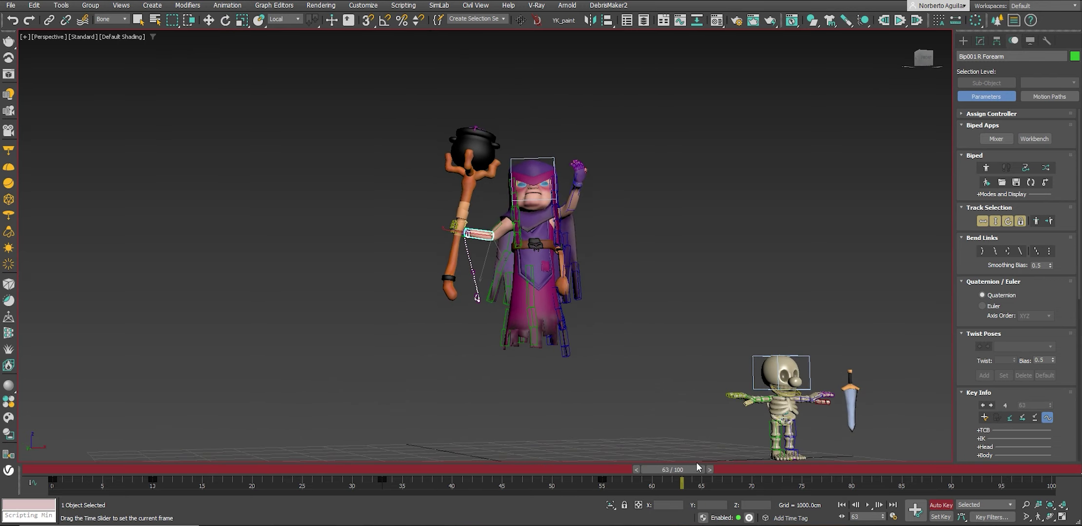
At frame 69, move the right forearm and rotate the right hand so the staff stands upright.
{"action": "key", "text": "w"}
{"action": "left_click_drag", "start_coordinate": [501, 223], "coordinate": [455, 240]}
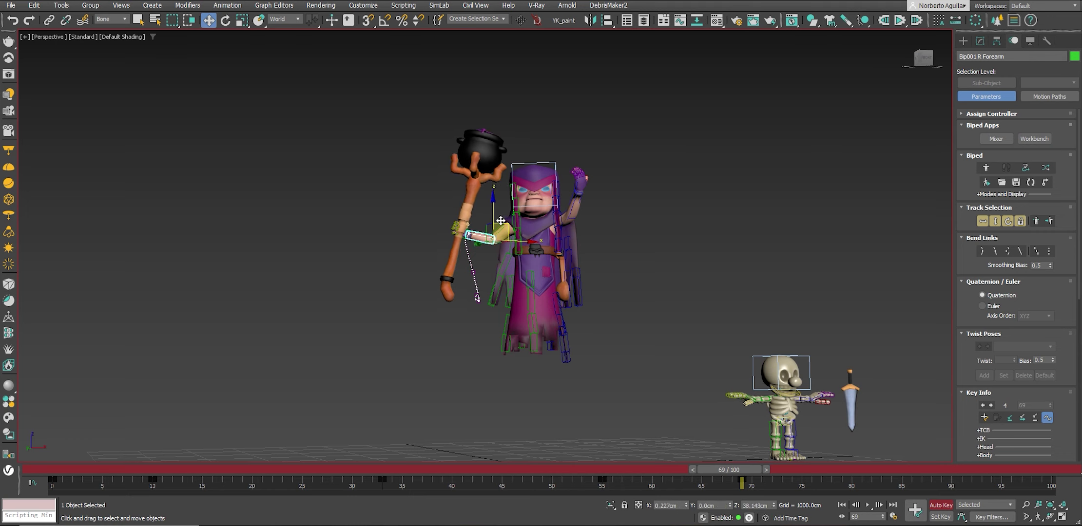
{"action": "scroll", "coordinate": [455, 241], "scroll_direction": "up", "scroll_amount": 3}
{"action": "left_click", "coordinate": [473, 228]}
{"action": "key", "text": "e"}
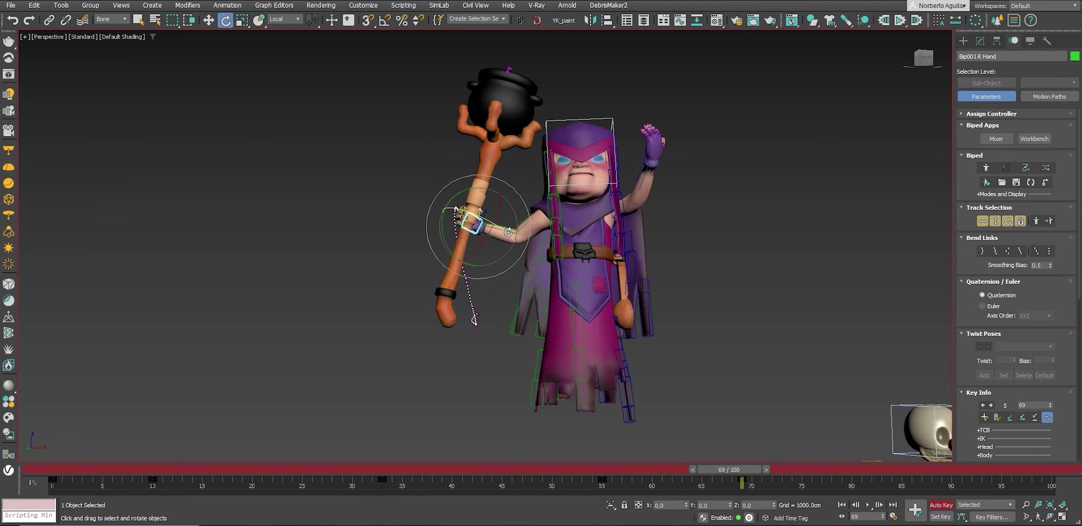
{"action": "mouse_move", "coordinate": [448, 238]}
{"action": "left_mouse_down"}
{"action": "mouse_move", "coordinate": [468, 215]}
{"action": "mouse_move", "coordinate": [493, 223]}
{"action": "left_mouse_up"}
{"action": "key", "text": "w"}
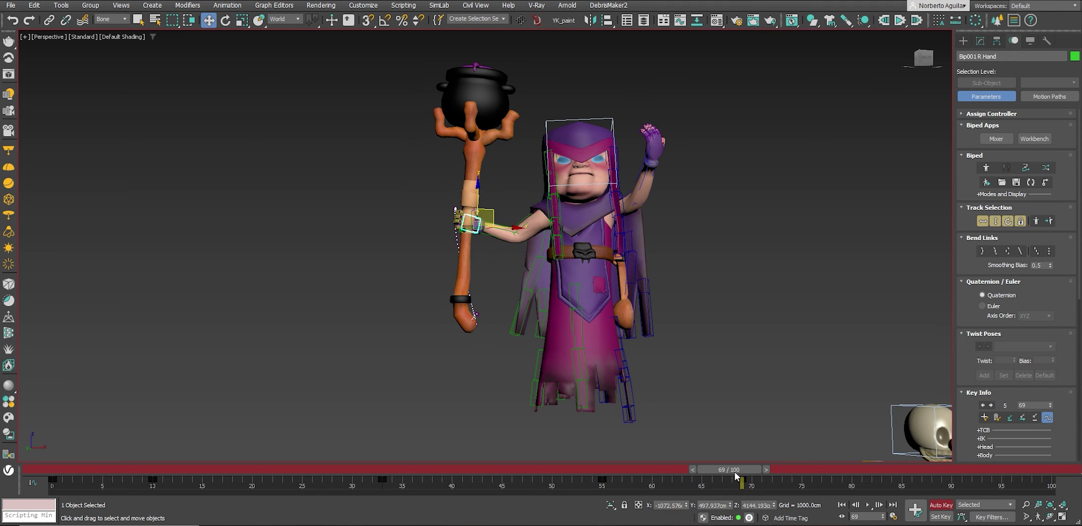
Key the right hand and staff lower at frames 88 and 100.
{"action": "left_click_drag", "start_coordinate": [729, 469], "coordinate": [916, 469]}
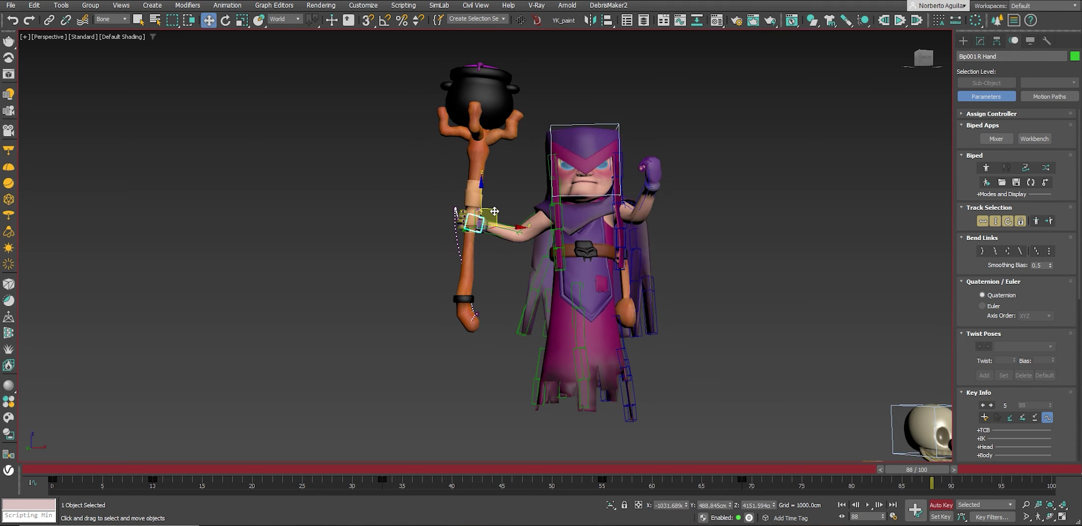
{"action": "mouse_move", "coordinate": [494, 211]}
{"action": "left_mouse_down"}
{"action": "mouse_move", "coordinate": [504, 225]}
{"action": "mouse_move", "coordinate": [495, 222]}
{"action": "left_mouse_up"}
{"action": "key", "text": "e"}
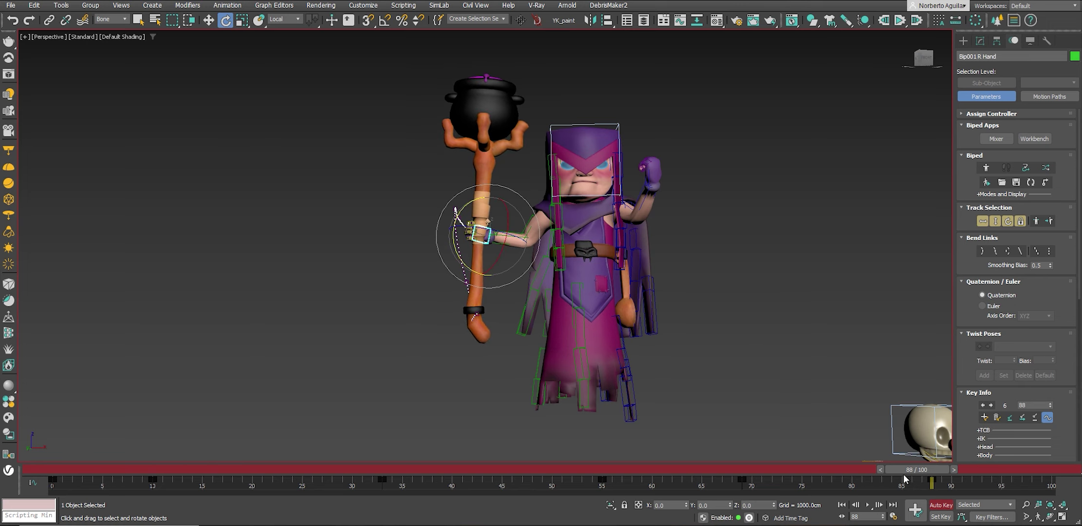
{"action": "left_click_drag", "start_coordinate": [903, 479], "coordinate": [994, 482]}
{"action": "key", "text": "w"}
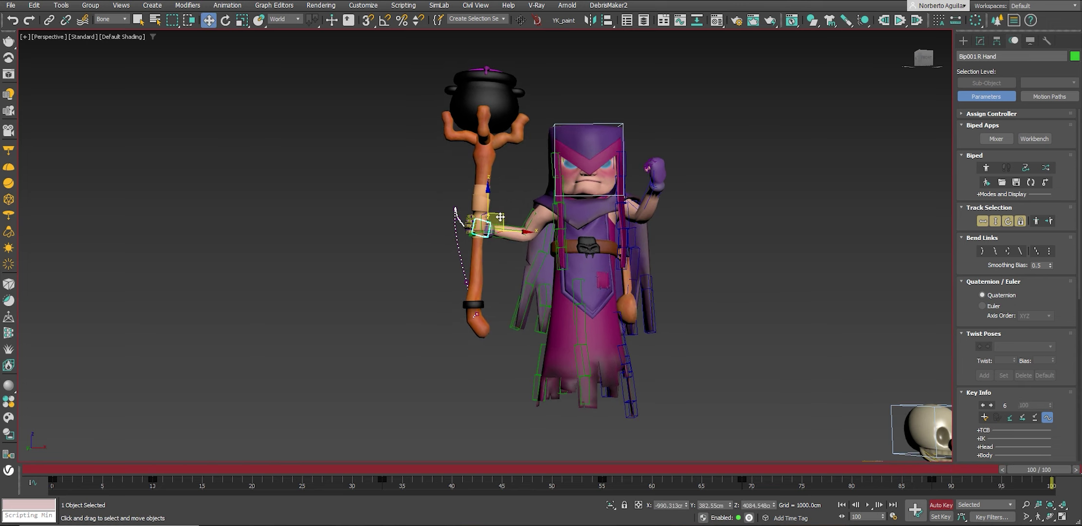
{"action": "left_click_drag", "start_coordinate": [499, 216], "coordinate": [516, 243]}
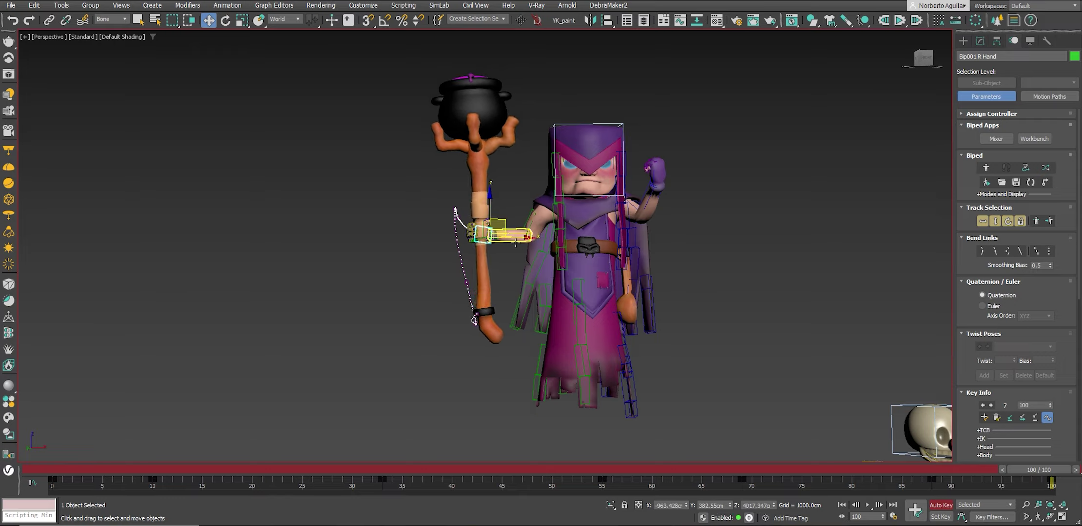
Select the right forearm, then play the animation from frame 94 to review the staff grip.
{"action": "key", "text": "e"}
{"action": "left_click", "coordinate": [510, 231]}
{"action": "mouse_move", "coordinate": [517, 234]}
{"action": "middle_mouse_down", "text": "alt"}
{"action": "mouse_move", "coordinate": [510, 222]}
{"action": "mouse_move", "coordinate": [634, 242]}
{"action": "mouse_move", "coordinate": [490, 234]}
{"action": "middle_mouse_up", "text": "alt"}
{"action": "key", "text": "w"}
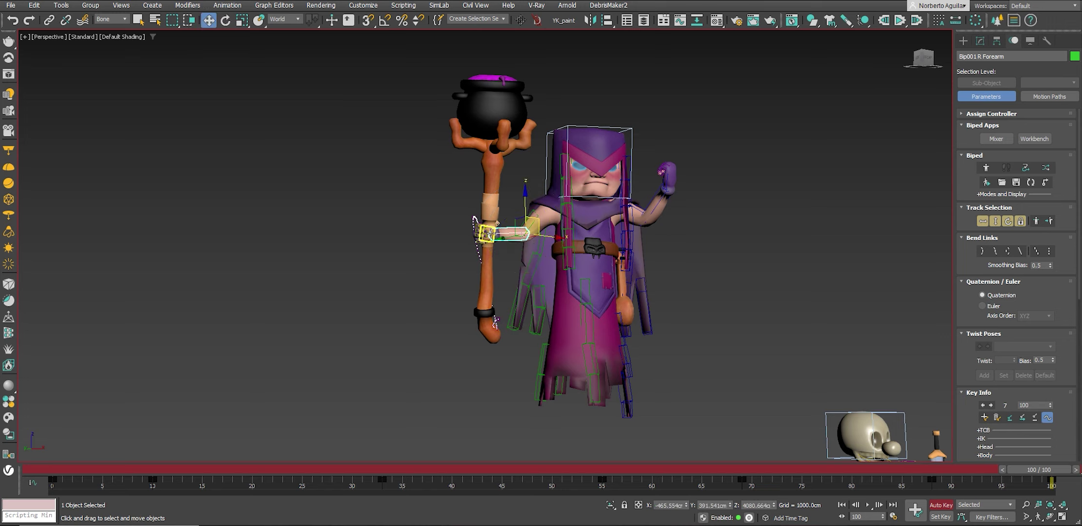
{"action": "key", "text": "e"}
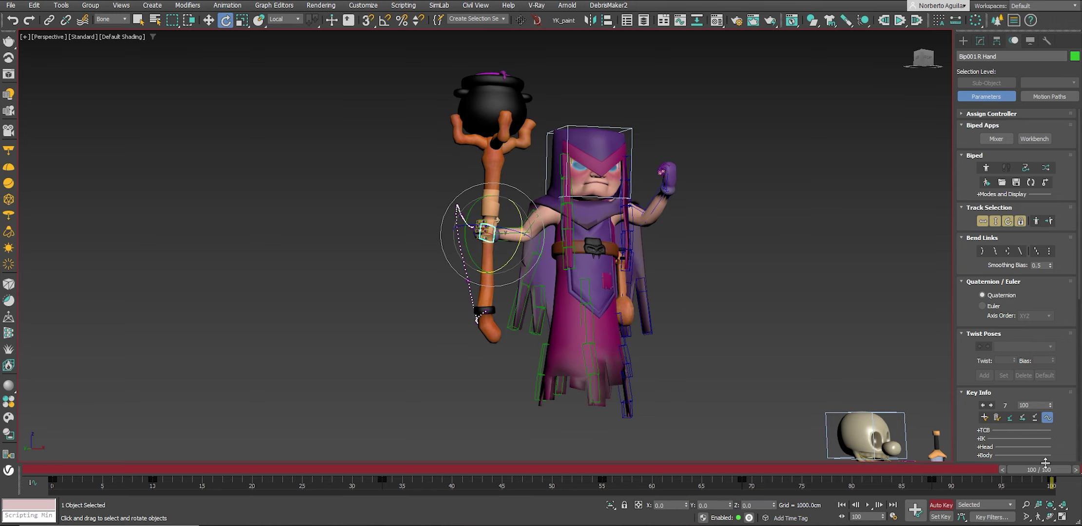
{"action": "left_click_drag", "start_coordinate": [1042, 470], "coordinate": [495, 469]}
{"action": "left_click", "coordinate": [869, 506]}
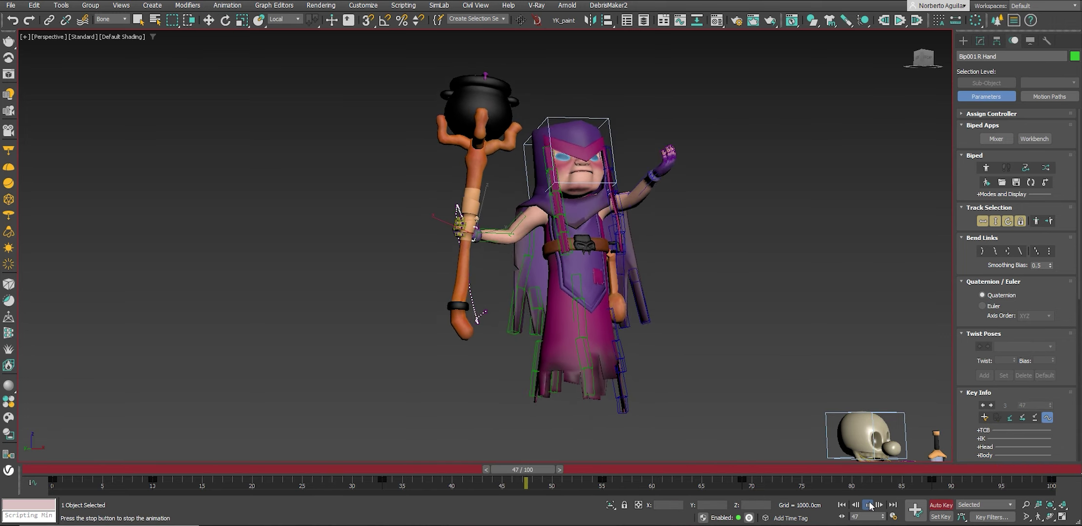
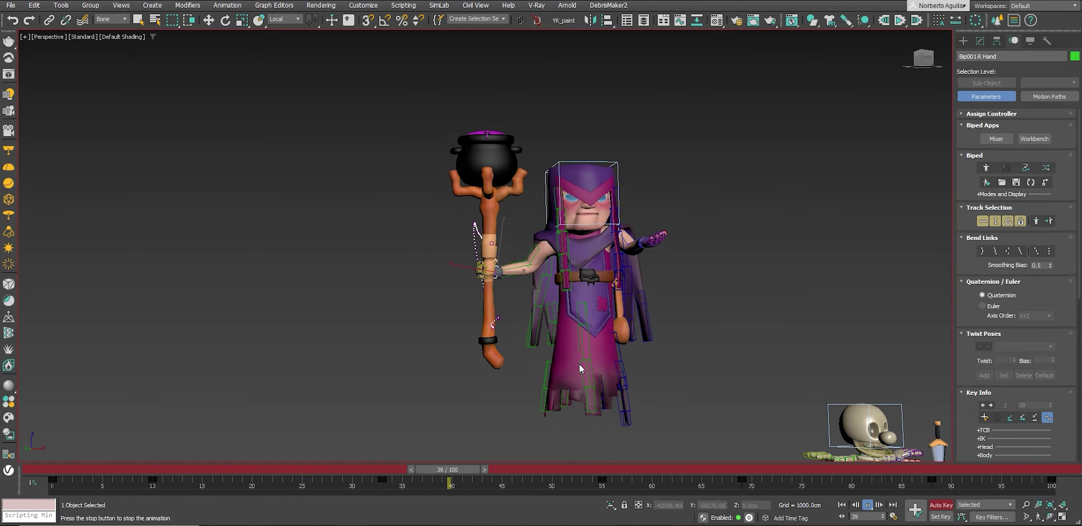
Stop playback and rotate Bip001 R Clavicle 3.47° about Y at frame 69.
{"action": "key", "text": "slash"}
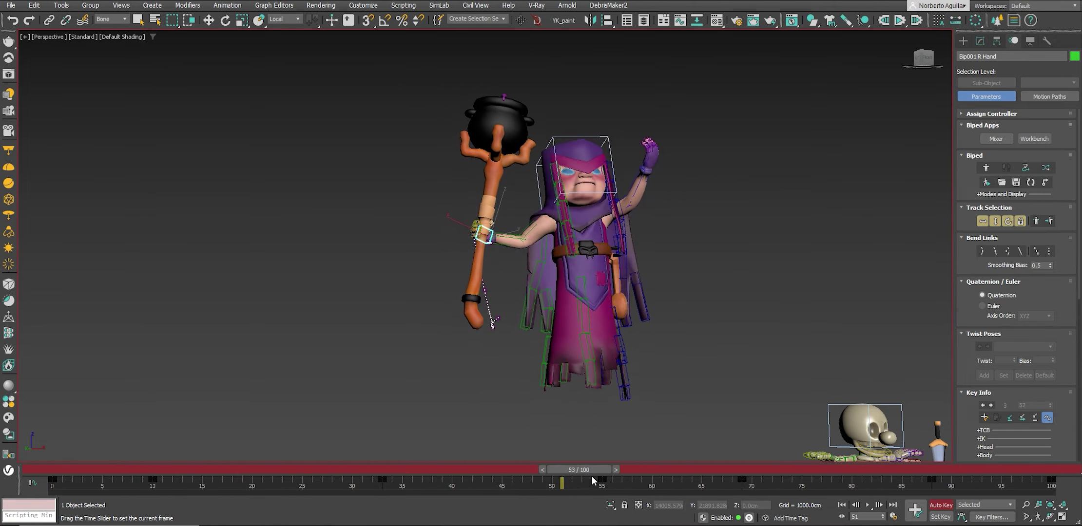
{"action": "key", "text": "e"}
{"action": "key", "text": "e"}
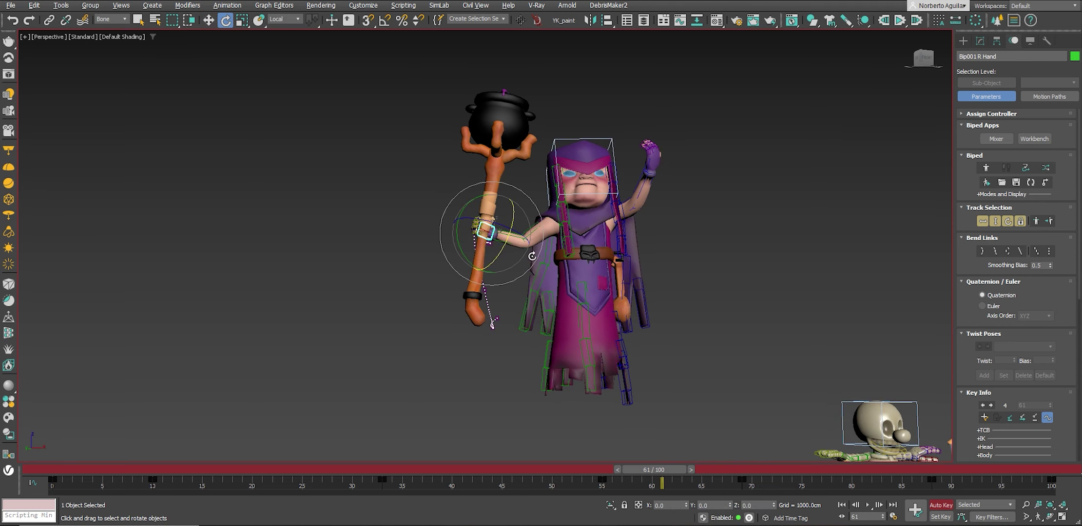
{"action": "key", "text": "w"}
{"action": "key", "text": "period"}
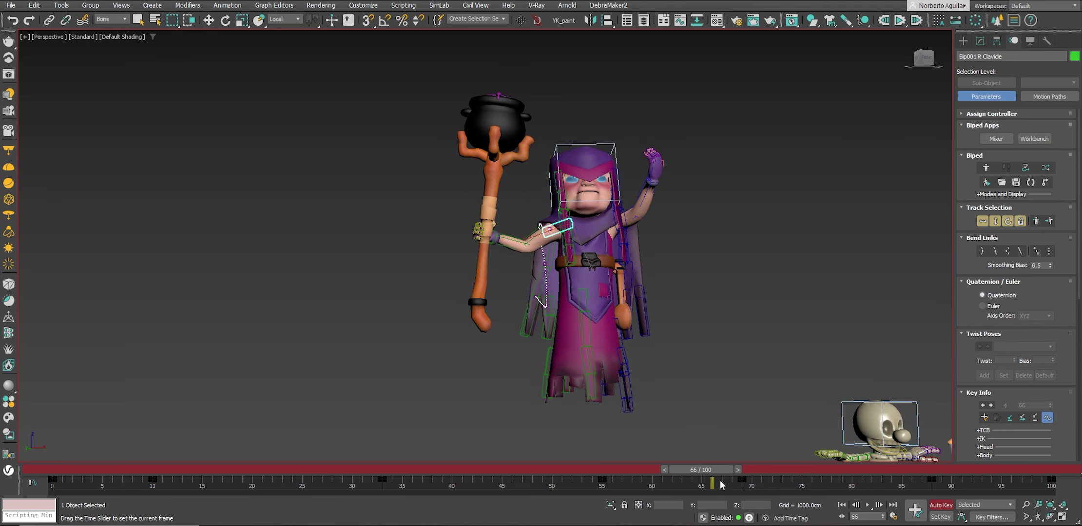
{"action": "left_click_drag", "start_coordinate": [539, 224], "coordinate": [539, 226]}
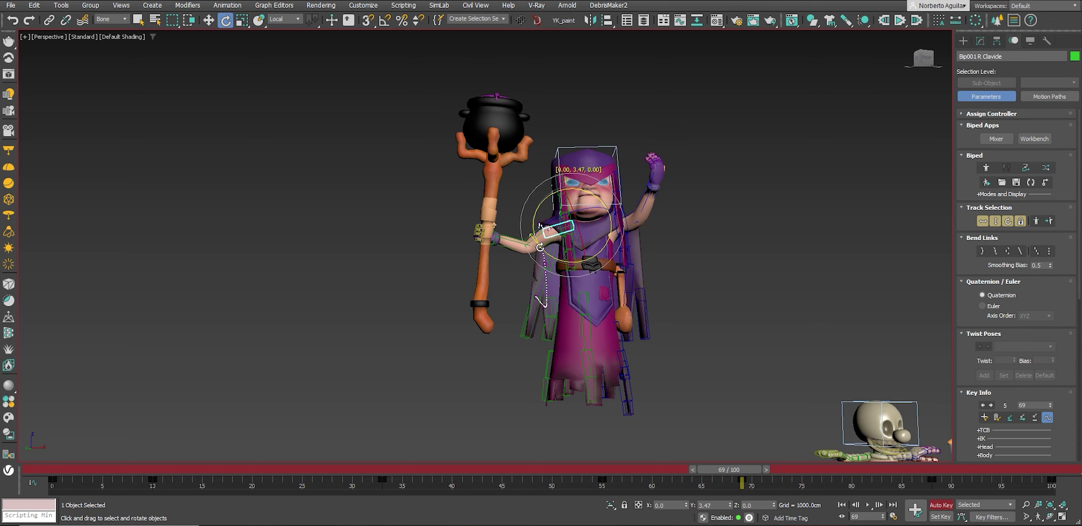
Rotate the right clavicle -4.79° about Y at frame 88, then move to frame 100.
{"action": "left_click_drag", "start_coordinate": [743, 471], "coordinate": [961, 472]}
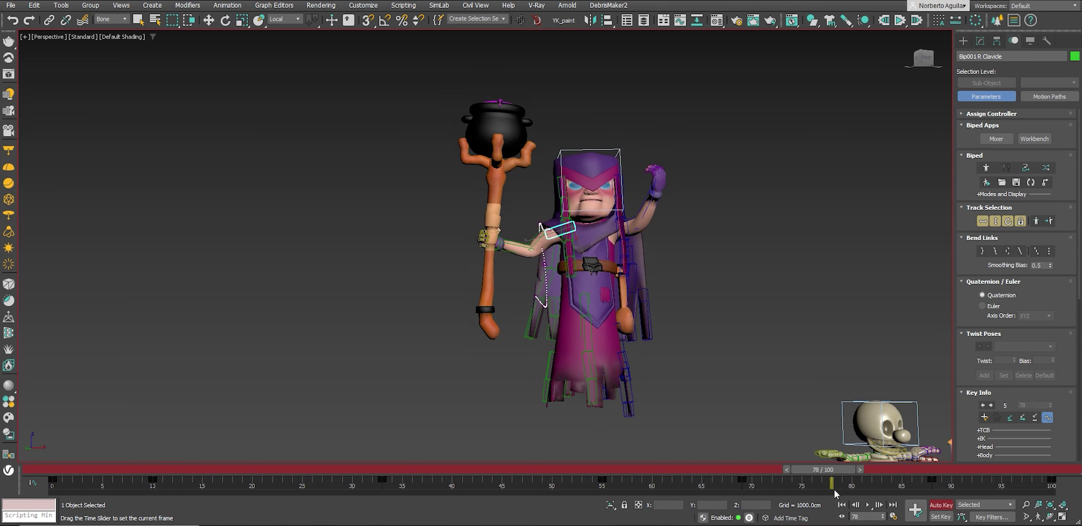
{"action": "key", "text": "comma"}
{"action": "key", "text": "e"}
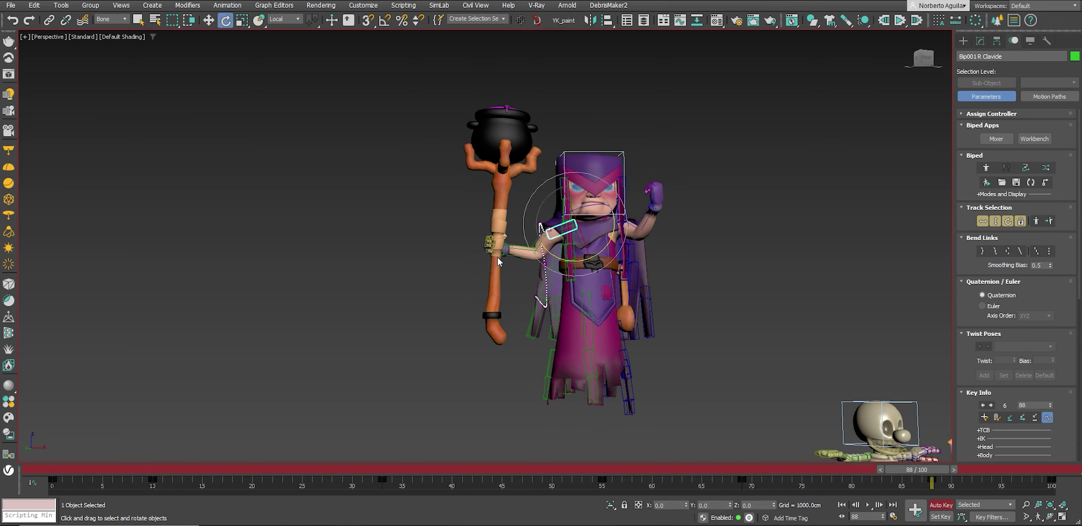
{"action": "left_click_drag", "start_coordinate": [556, 251], "coordinate": [562, 262]}
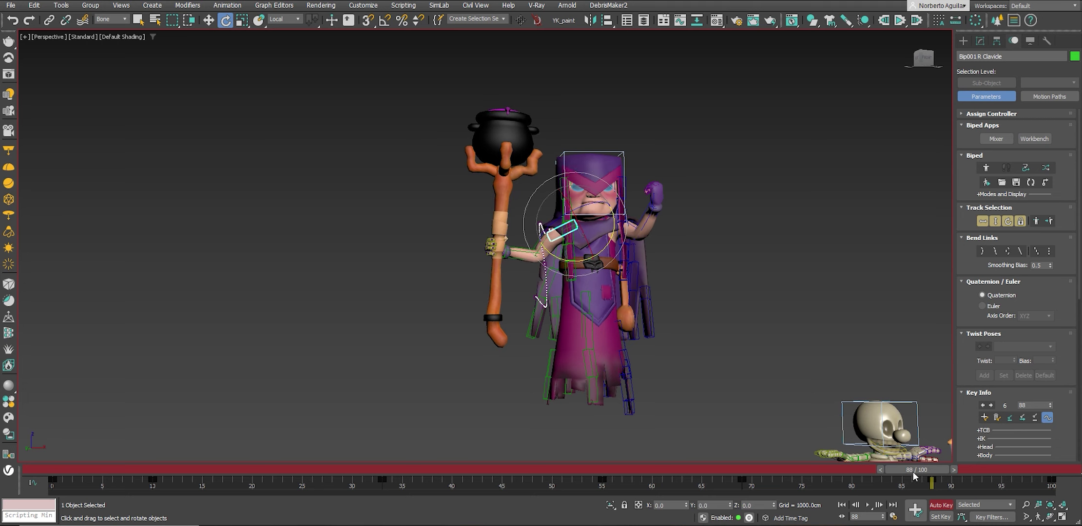
{"action": "left_click_drag", "start_coordinate": [915, 475], "coordinate": [1038, 473]}
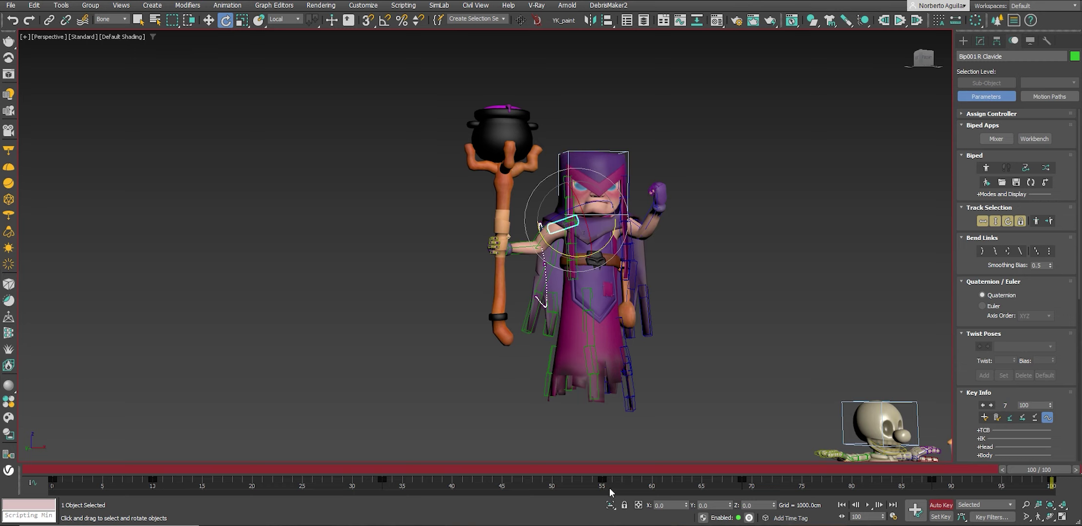
Rotate the right clavicle at frame 10 to shift the arm and staff.
{"action": "left_click_drag", "start_coordinate": [188, 468], "coordinate": [837, 482]}
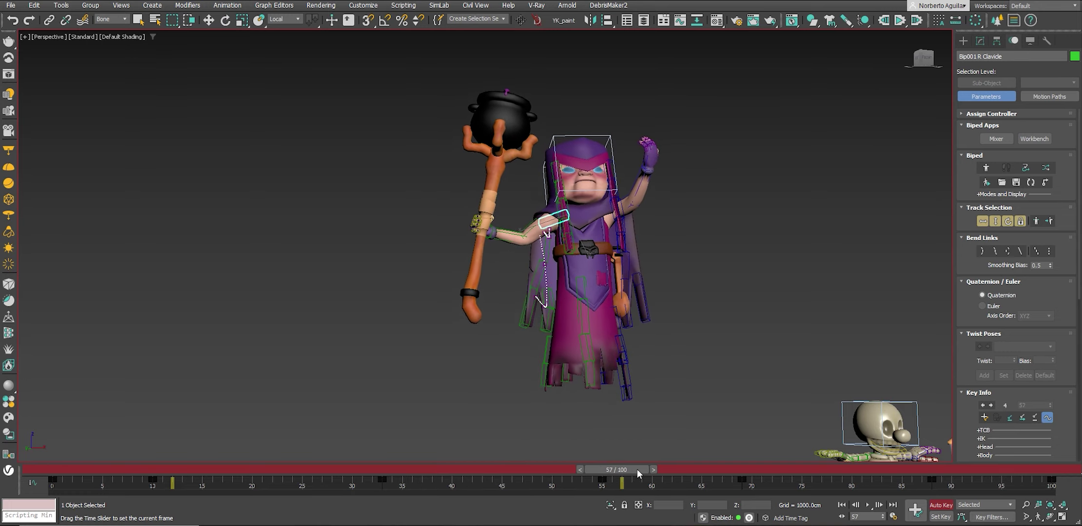
{"action": "key", "text": "e"}
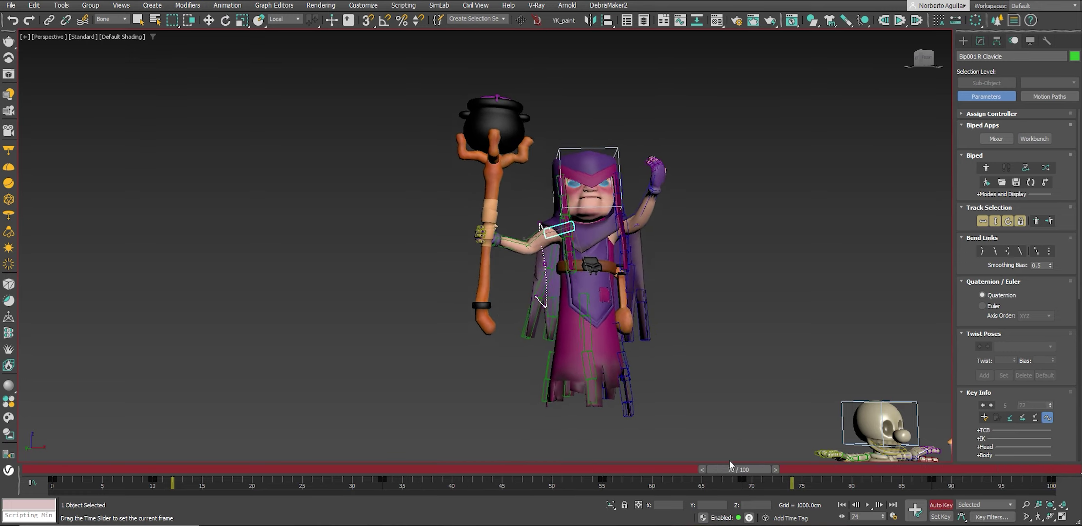
{"action": "mouse_move", "coordinate": [739, 468]}
{"action": "left_mouse_down"}
{"action": "mouse_move", "coordinate": [72, 469]}
{"action": "mouse_move", "coordinate": [157, 470]}
{"action": "left_mouse_up"}
{"action": "key", "text": "e"}
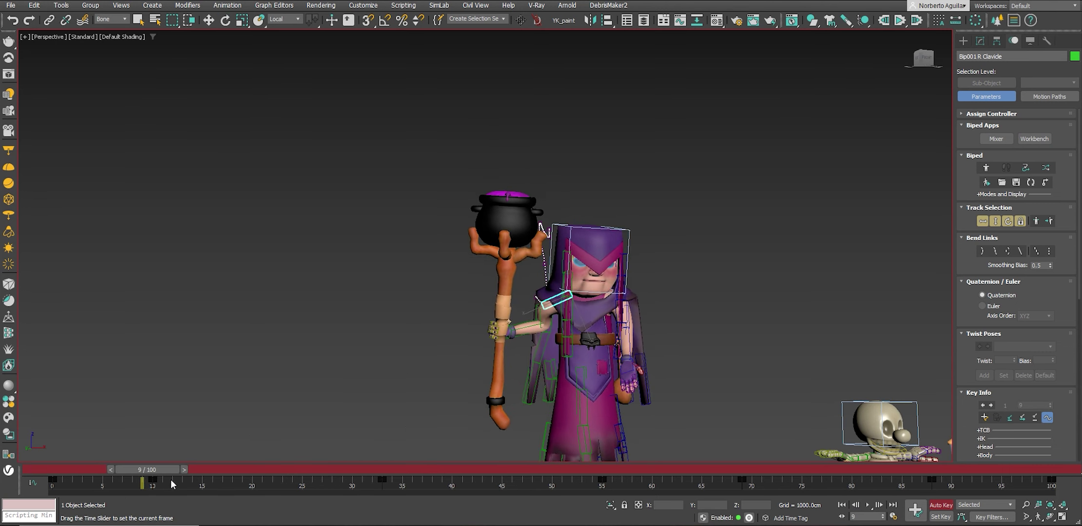
{"action": "left_click_drag", "start_coordinate": [534, 311], "coordinate": [493, 329]}
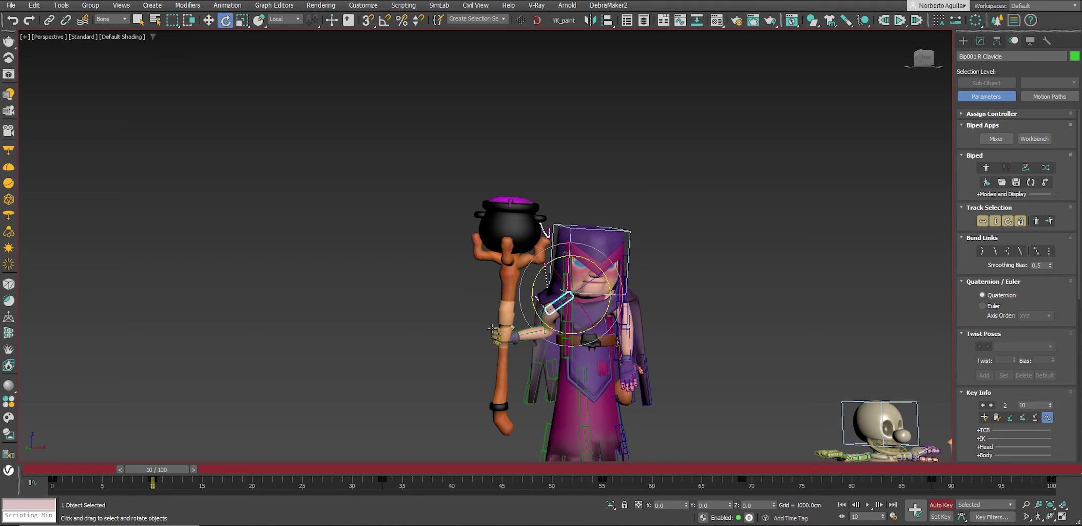
Nudge the clavicle rotation slightly at frames 33 and 55.
{"action": "left_click_drag", "start_coordinate": [187, 471], "coordinate": [392, 481]}
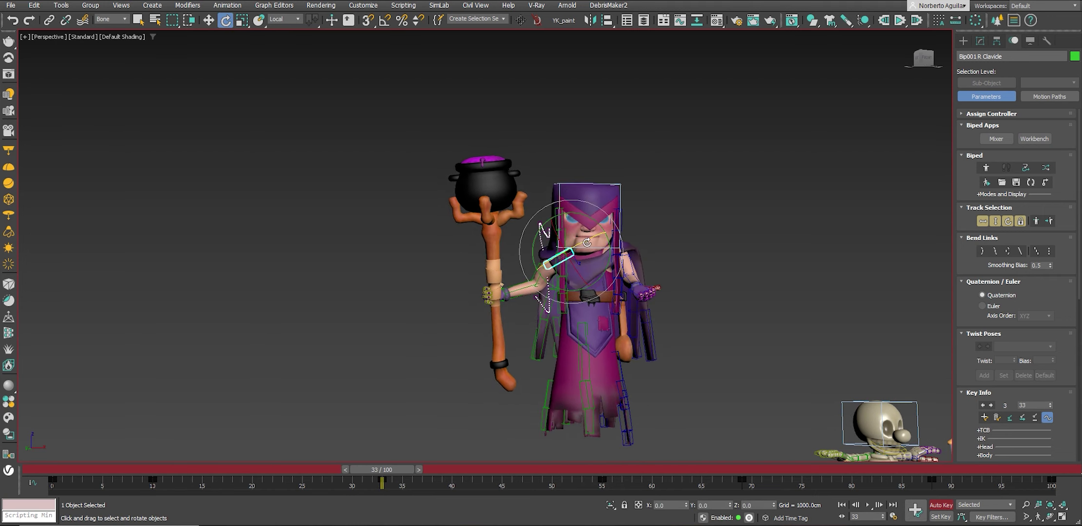
{"action": "left_click_drag", "start_coordinate": [596, 235], "coordinate": [595, 224]}
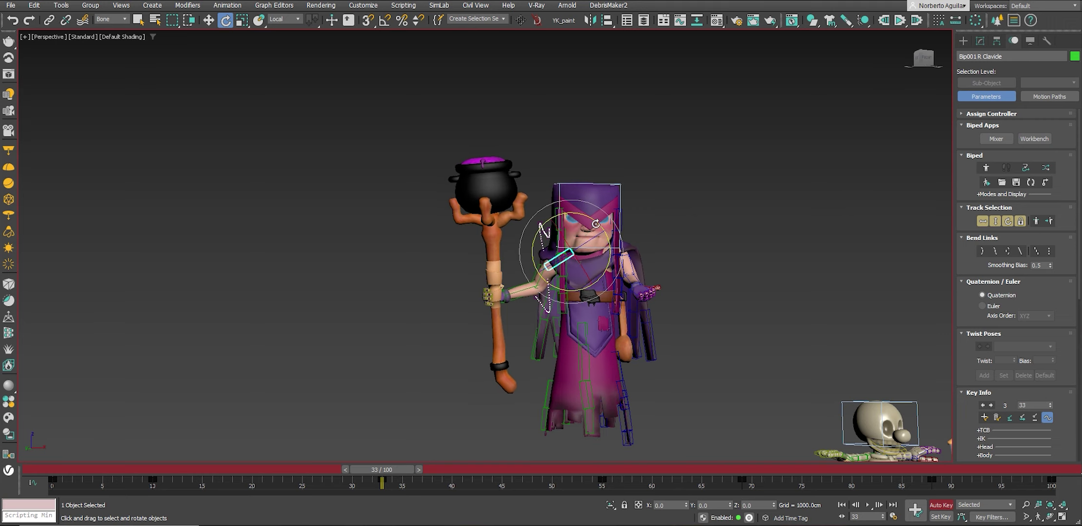
{"action": "left_click_drag", "start_coordinate": [390, 469], "coordinate": [608, 446]}
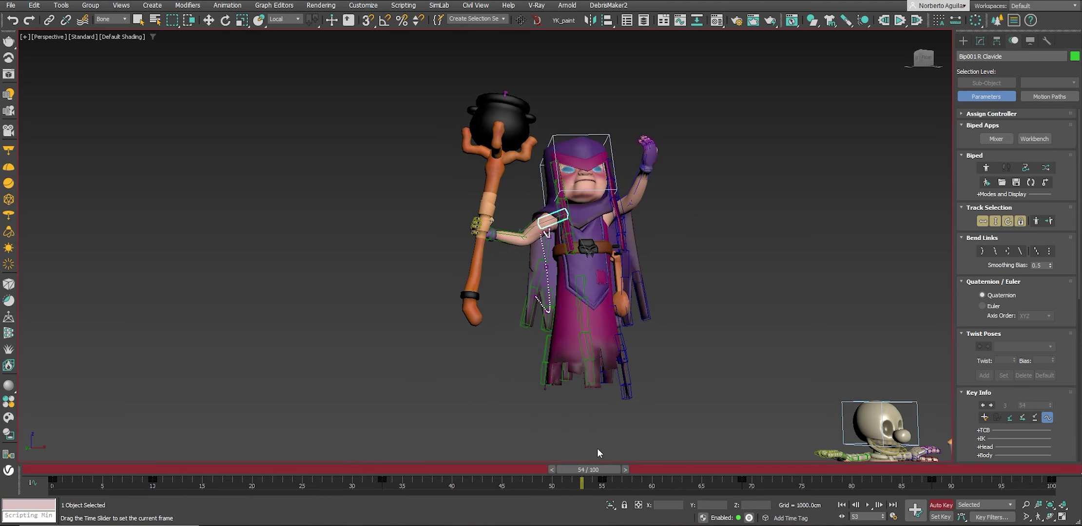
{"action": "left_click_drag", "start_coordinate": [544, 233], "coordinate": [545, 227]}
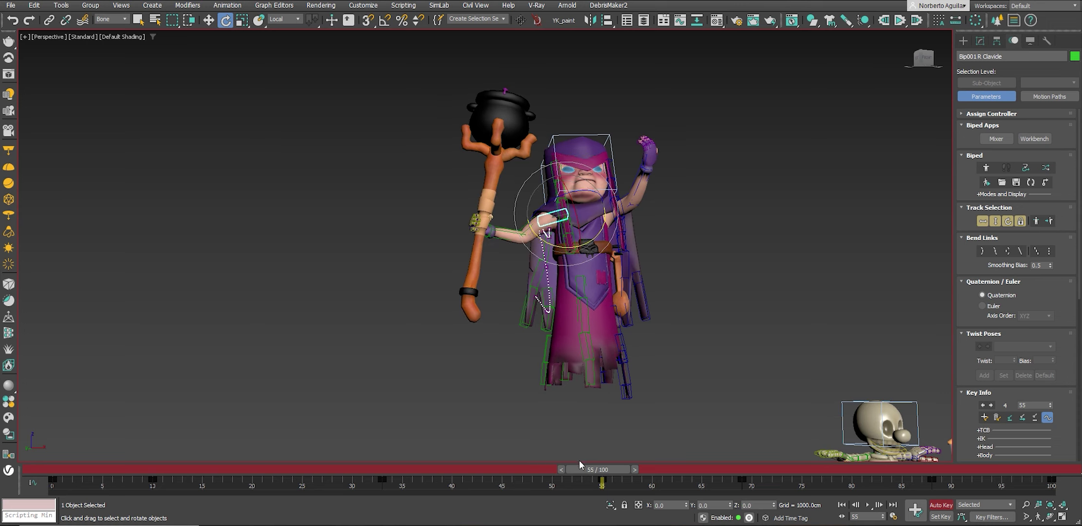
{"action": "left_click_drag", "start_coordinate": [579, 462], "coordinate": [667, 475]}
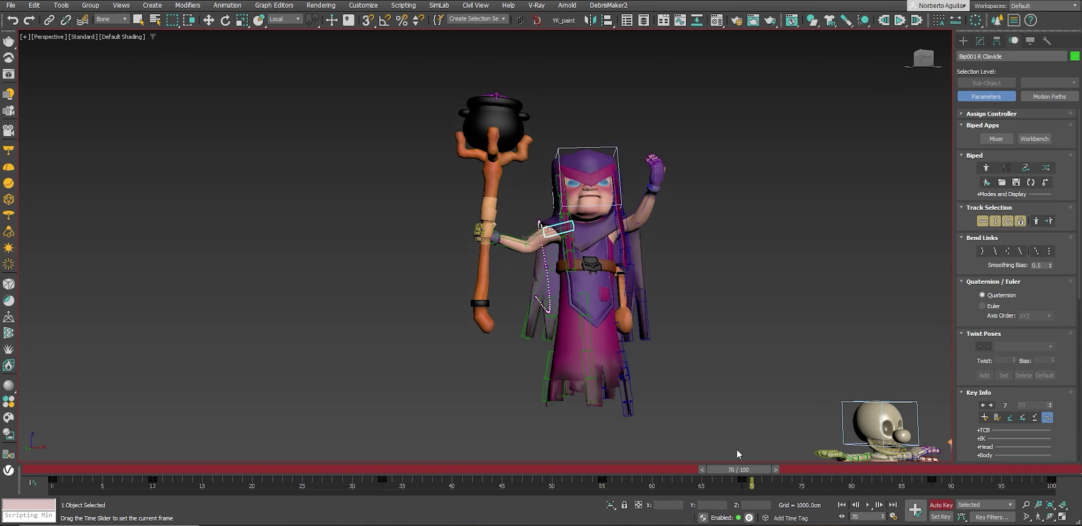
Play the animation from frame 0 to review the arm swing, stopping at frame 57.
{"action": "key", "text": "e"}
{"action": "key", "text": "Home"}
{"action": "left_click", "coordinate": [867, 504]}
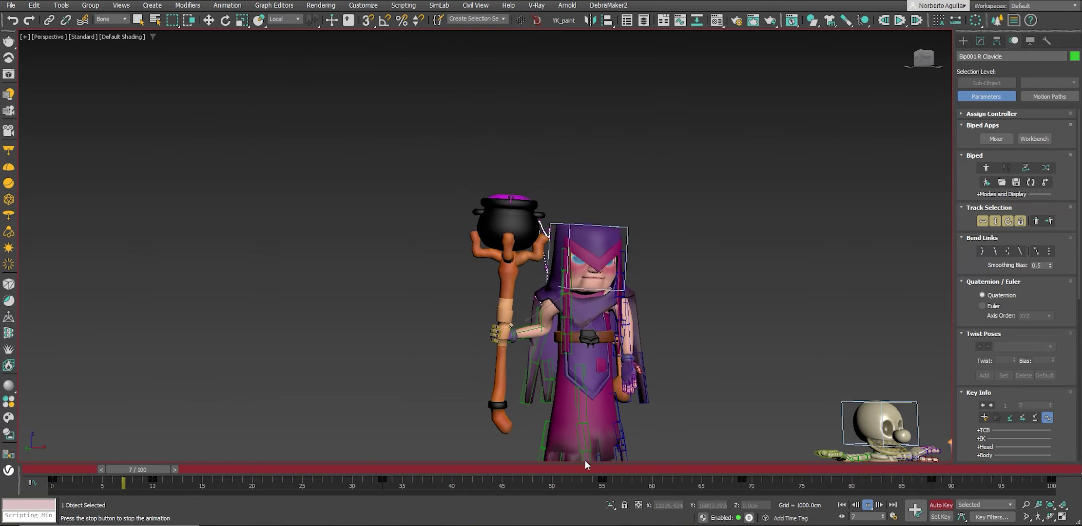
{"action": "mouse_move", "coordinate": [434, 467]}
{"action": "left_mouse_down"}
{"action": "mouse_move", "coordinate": [632, 463]}
{"action": "mouse_move", "coordinate": [363, 415]}
{"action": "mouse_move", "coordinate": [740, 397]}
{"action": "mouse_move", "coordinate": [1022, 425]}
{"action": "mouse_move", "coordinate": [314, 362]}
{"action": "mouse_move", "coordinate": [799, 389]}
{"action": "mouse_move", "coordinate": [954, 411]}
{"action": "left_mouse_up"}
Select the bone at the witch's belt and orbit around her.
{"action": "key", "text": "e"}
{"action": "scroll", "coordinate": [496, 203], "scroll_direction": "up", "scroll_amount": 3}
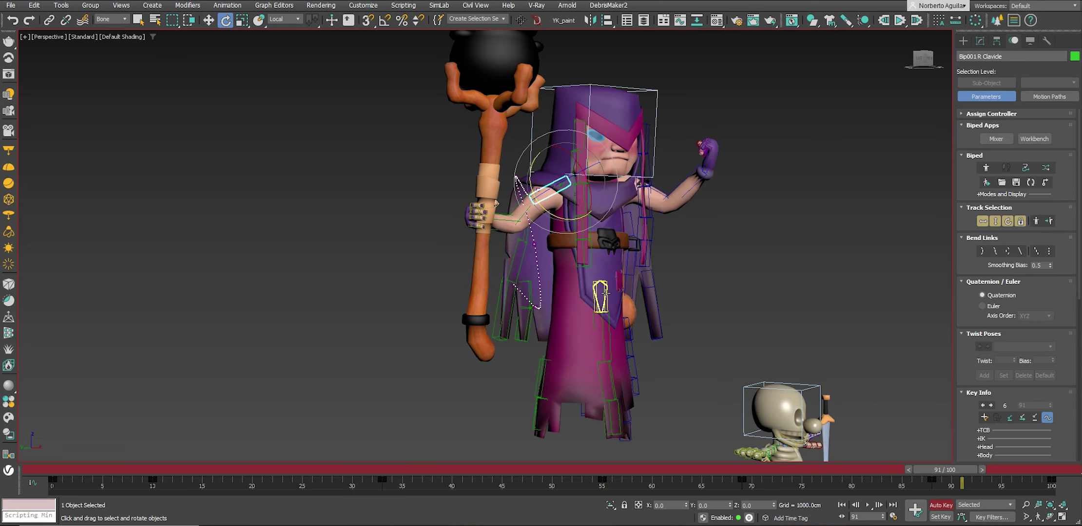
{"action": "left_click", "coordinate": [602, 273]}
{"action": "middle_click_drag", "start_coordinate": [602, 272], "coordinate": [428, 170], "text": "alt"}
Select the bone chain below the belt and load the Spring Max 1.9 script.
{"action": "double_click", "coordinate": [544, 308]}
{"action": "scroll", "coordinate": [544, 308], "scroll_direction": "down", "scroll_amount": 3}
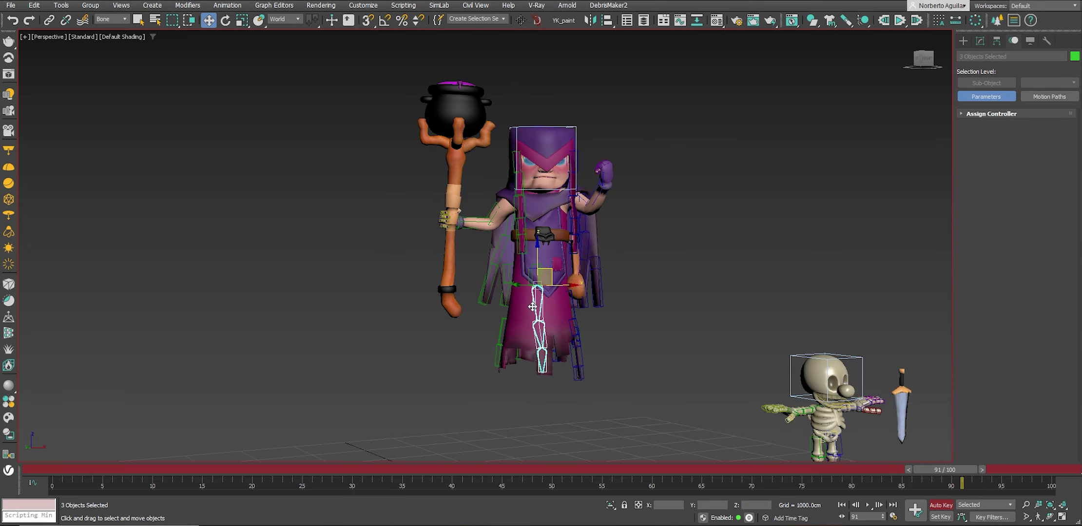
{"action": "mouse_move", "coordinate": [544, 312]}
{"action": "middle_mouse_down", "text": "alt"}
{"action": "mouse_move", "coordinate": [487, 317]}
{"action": "mouse_move", "coordinate": [559, 330]}
{"action": "middle_mouse_up", "text": "alt"}
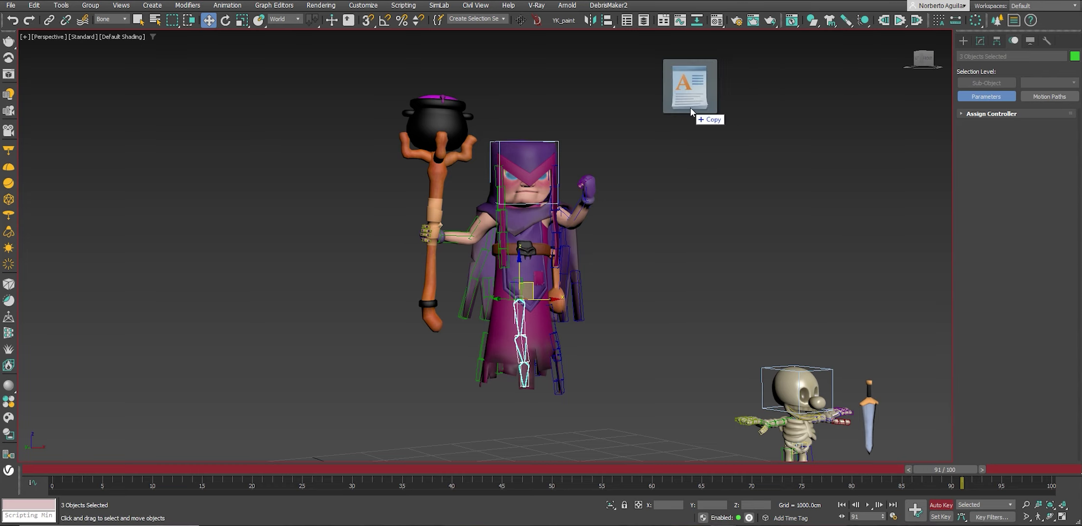
{"action": "left_click_drag", "start_coordinate": [690, 111], "coordinate": [690, 113]}
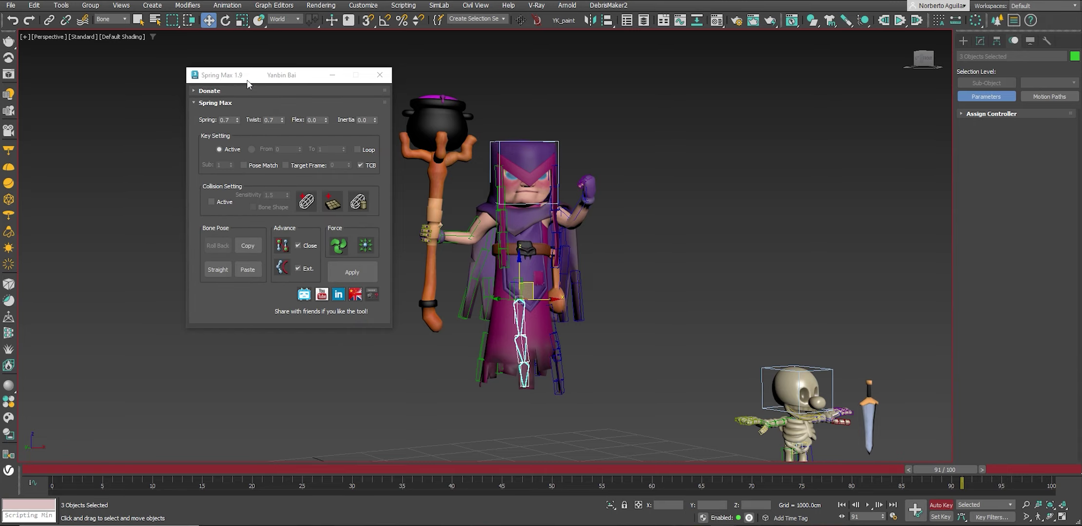
{"action": "left_click_drag", "start_coordinate": [247, 84], "coordinate": [206, 83]}
Select a single chain bone and create a Spring Max wind force cone.
{"action": "mouse_move", "coordinate": [733, 281]}
{"action": "middle_mouse_down", "text": "alt"}
{"action": "mouse_move", "coordinate": [670, 253]}
{"action": "mouse_move", "coordinate": [610, 259]}
{"action": "middle_mouse_up", "text": "alt"}
{"action": "left_click", "coordinate": [567, 300]}
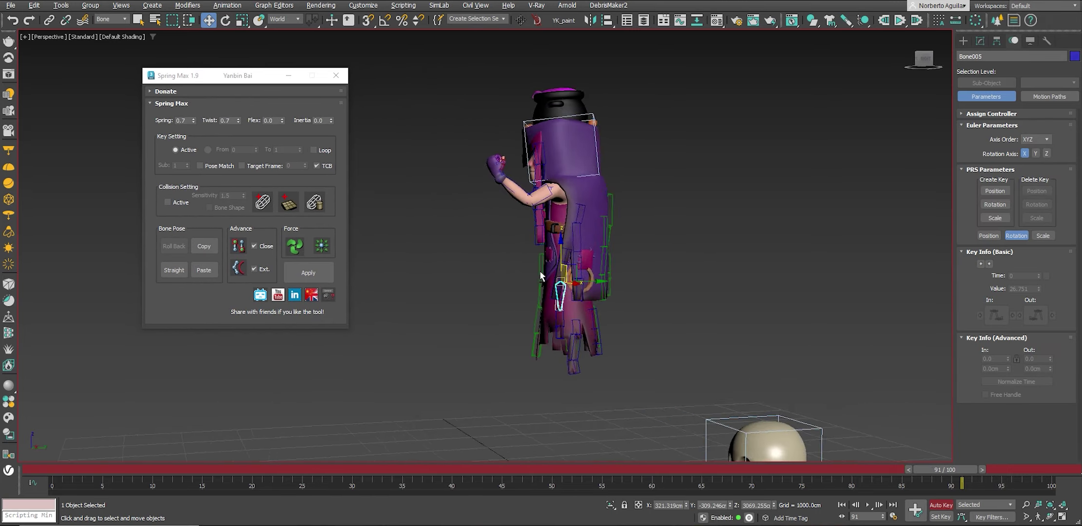
{"action": "left_click", "coordinate": [300, 250]}
{"action": "middle_click_drag", "start_coordinate": [535, 390], "coordinate": [534, 393], "text": "alt"}
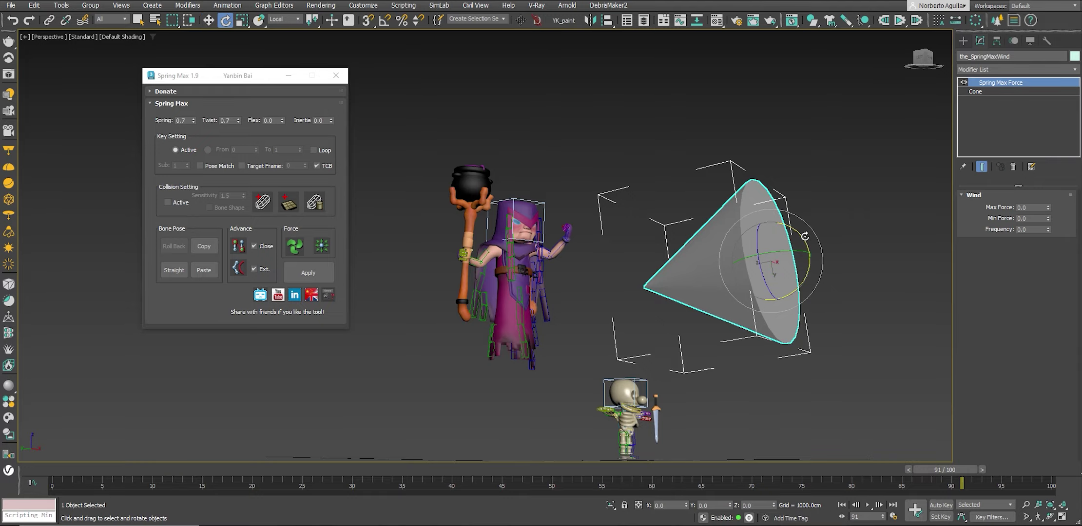
Select the wind cone and set Max Force 4.0, Min Force 1.2, Frequency 1.9.
{"action": "mouse_move", "coordinate": [805, 237]}
{"action": "middle_mouse_down", "text": "alt"}
{"action": "mouse_move", "coordinate": [680, 258]}
{"action": "mouse_move", "coordinate": [609, 292]}
{"action": "middle_mouse_up", "text": "alt"}
{"action": "scroll", "coordinate": [591, 304], "scroll_direction": "up", "scroll_amount": 5}
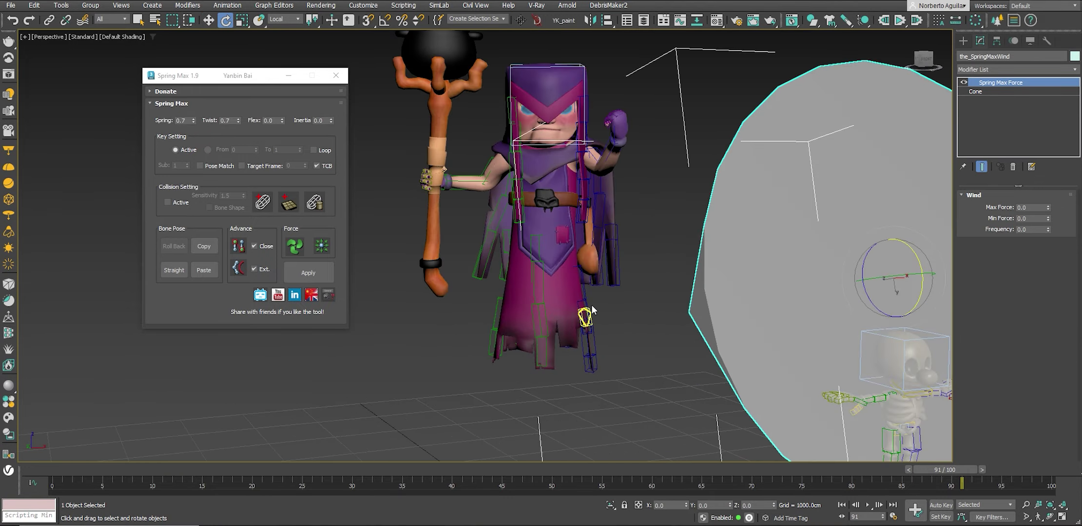
{"action": "double_click", "coordinate": [590, 304]}
{"action": "key", "text": "w"}
{"action": "key", "text": "z"}
{"action": "scroll", "coordinate": [587, 294], "scroll_direction": "down", "scroll_amount": 5}
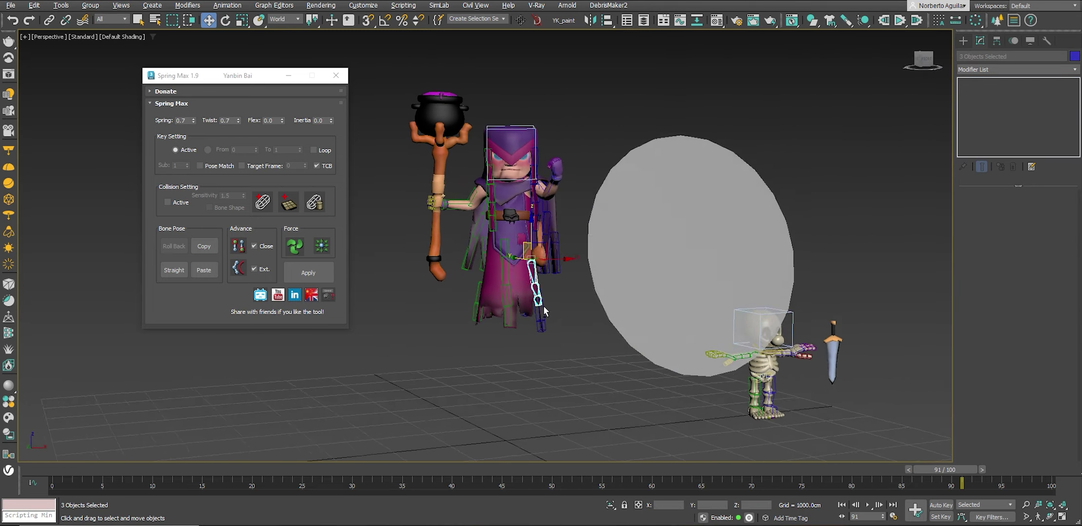
{"action": "middle_click_drag", "start_coordinate": [545, 312], "coordinate": [565, 313], "text": "alt"}
{"action": "left_click", "coordinate": [780, 253]}
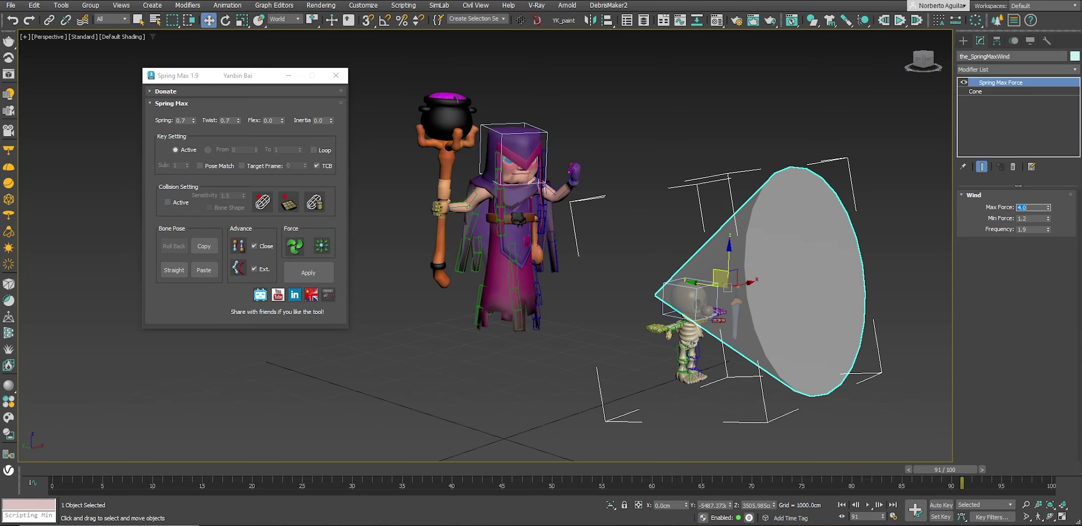
Reselect the bone chain and save the scene as animation.max.
{"action": "scroll", "coordinate": [545, 285], "scroll_direction": "up", "scroll_amount": 3}
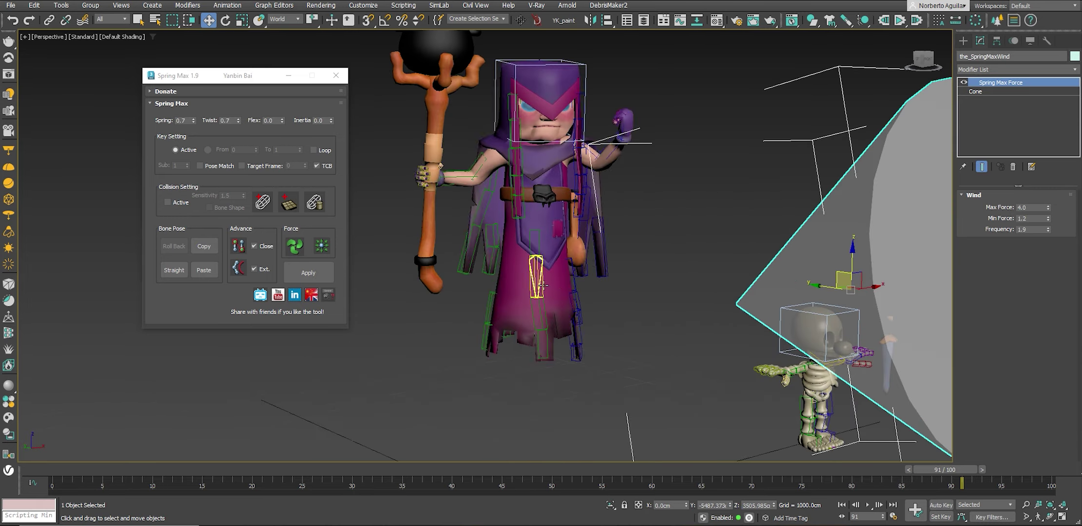
{"action": "double_click", "coordinate": [575, 286]}
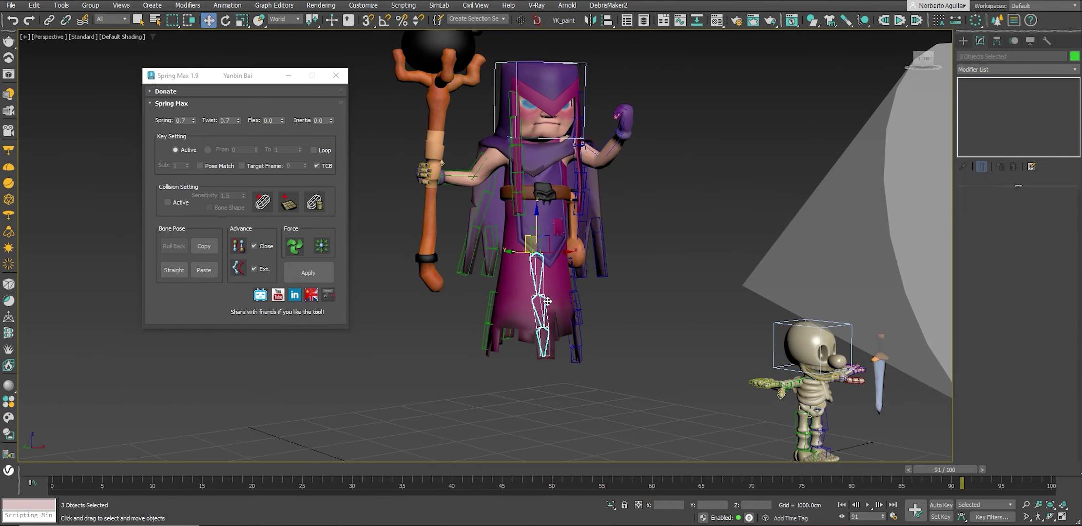
{"action": "scroll", "coordinate": [518, 294], "scroll_direction": "down", "scroll_amount": 2}
{"action": "middle_click_drag", "start_coordinate": [517, 295], "coordinate": [555, 316]}
{"action": "key", "text": "ctrl+s"}
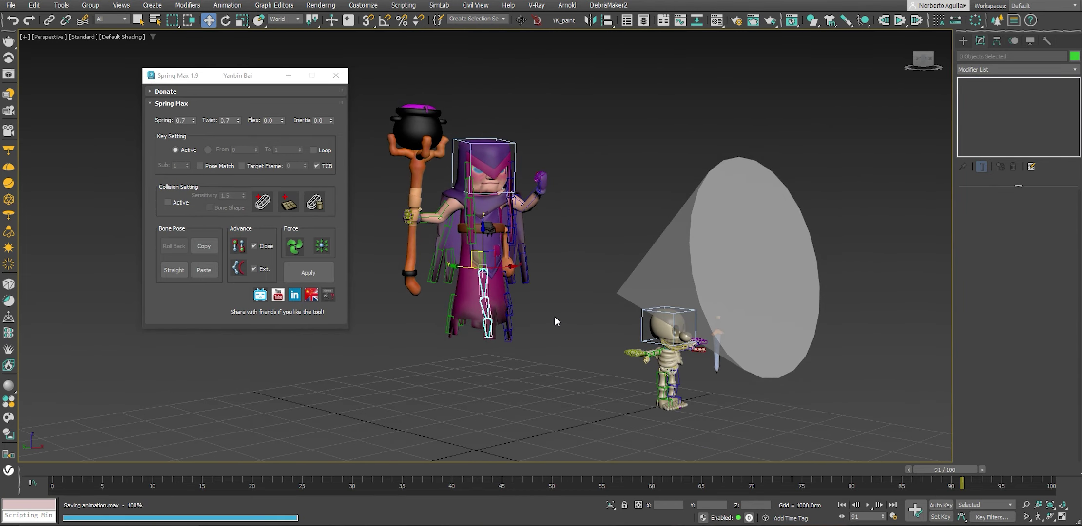
Apply Spring Max to the hip bones, preview playback, re-apply, and return to frame 0.
{"action": "left_click", "coordinate": [305, 274]}
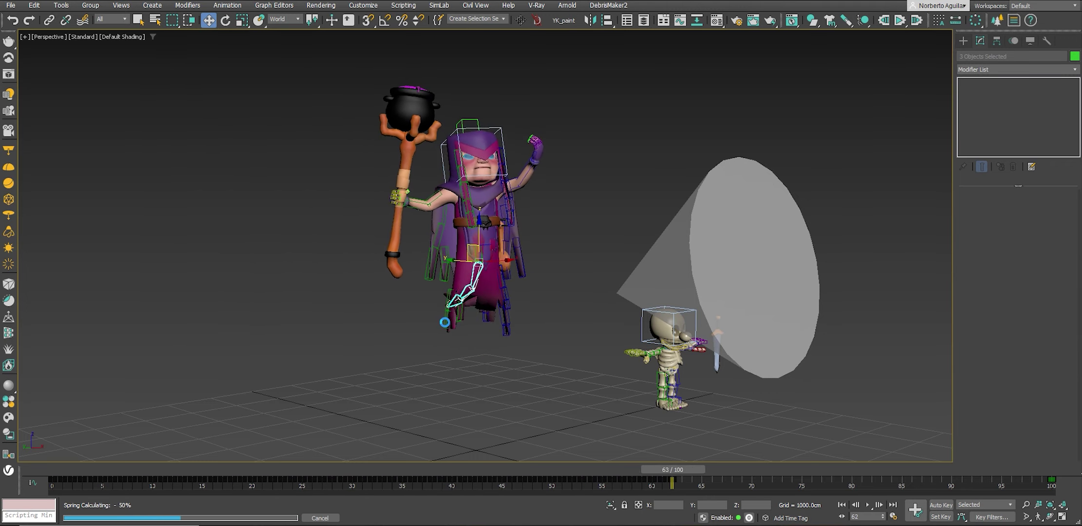
{"action": "left_click", "coordinate": [868, 505]}
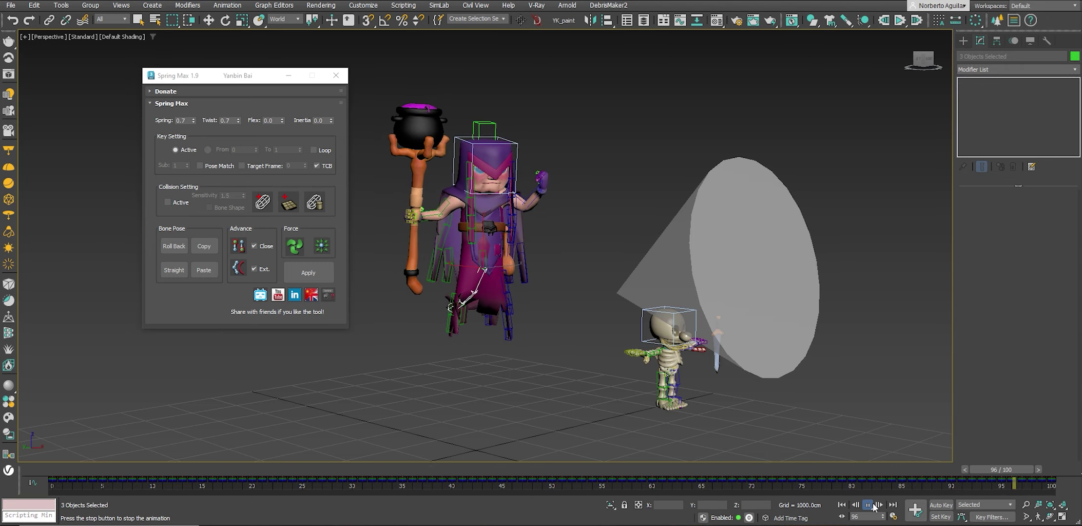
{"action": "left_click", "coordinate": [869, 506]}
{"action": "middle_click_drag", "start_coordinate": [505, 345], "coordinate": [509, 303], "text": "alt"}
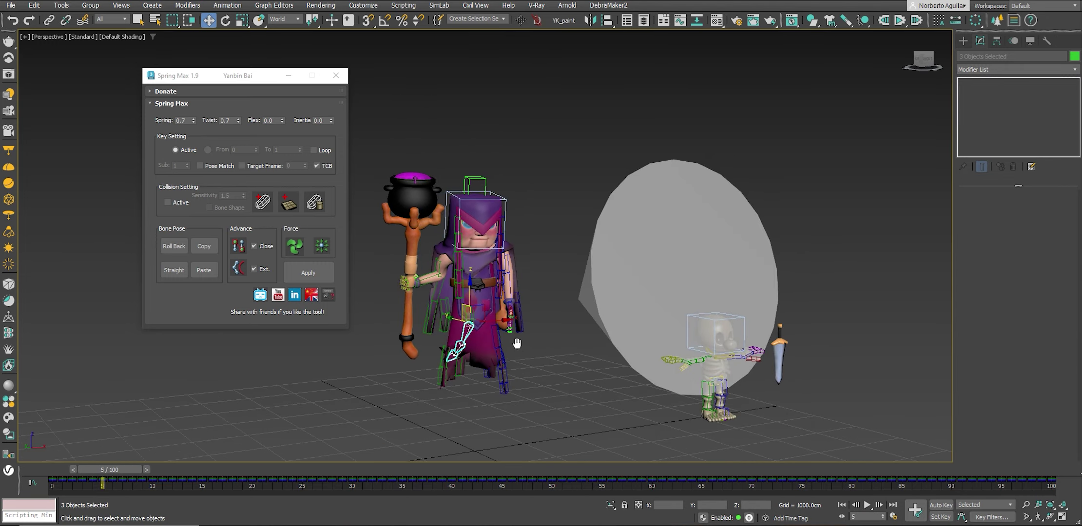
{"action": "left_click", "coordinate": [299, 274]}
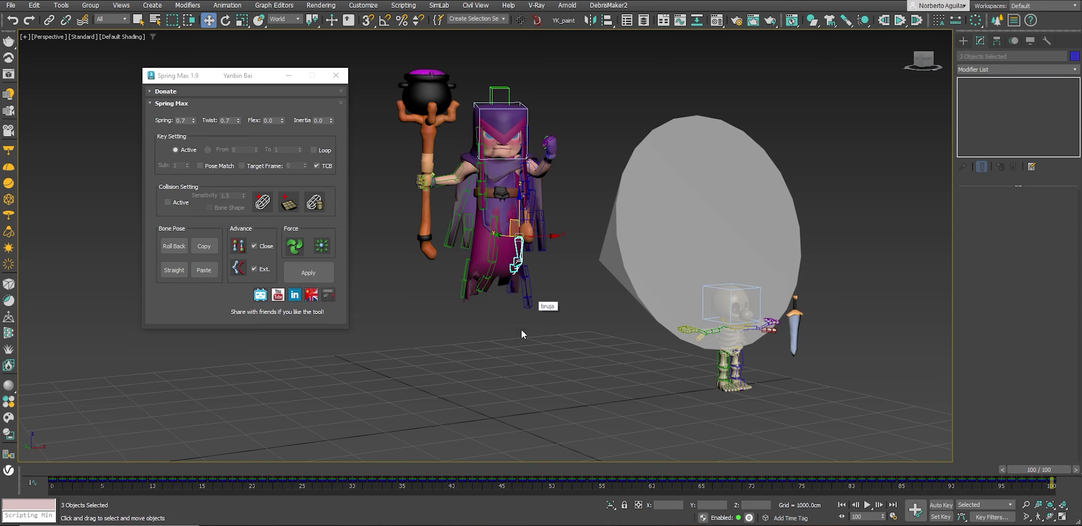
{"action": "left_click_drag", "start_coordinate": [337, 470], "coordinate": [75, 471]}
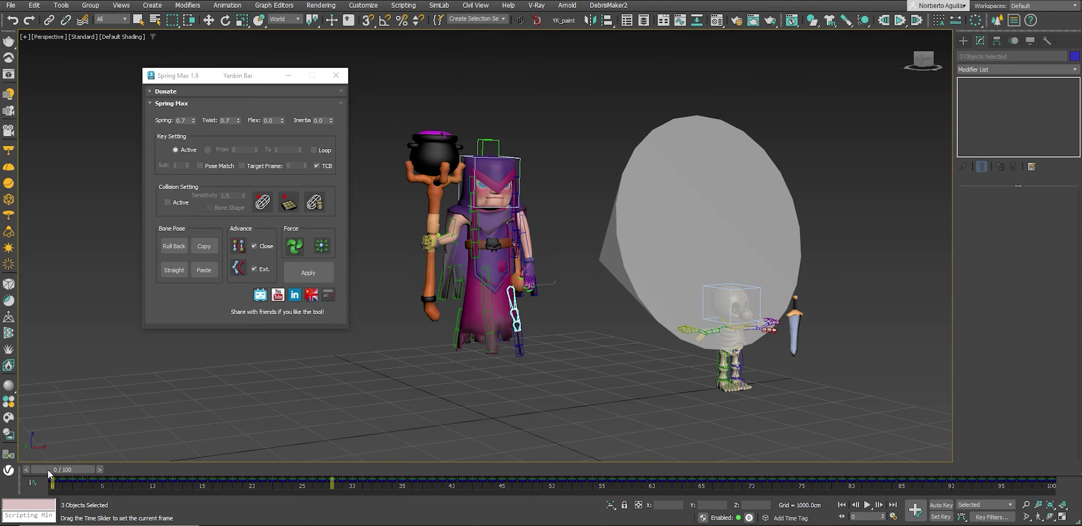
{"action": "middle_click_drag", "start_coordinate": [448, 354], "coordinate": [516, 333], "text": "alt"}
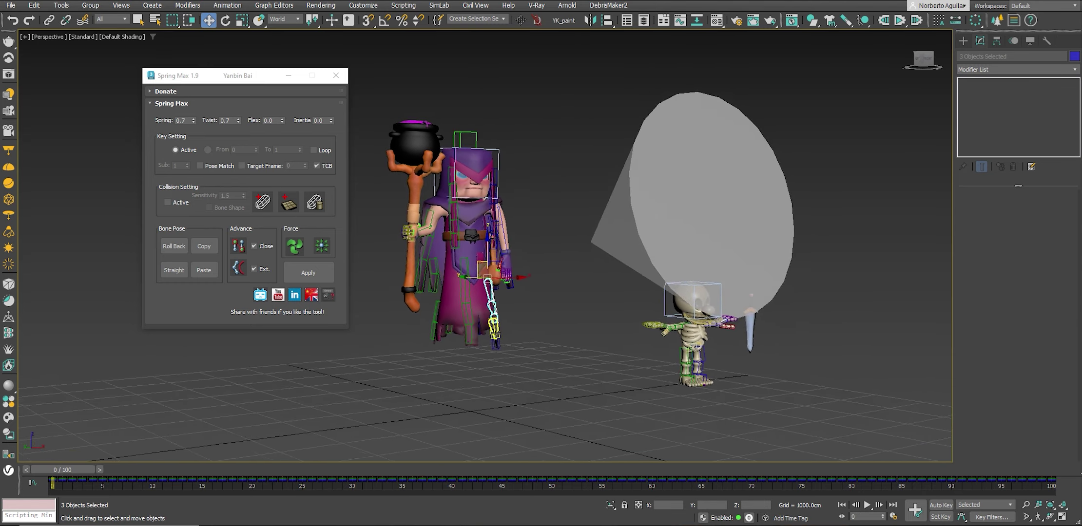
Check the wind cone, then re-run the spring simulation on the hanging bones.
{"action": "left_click", "coordinate": [697, 238]}
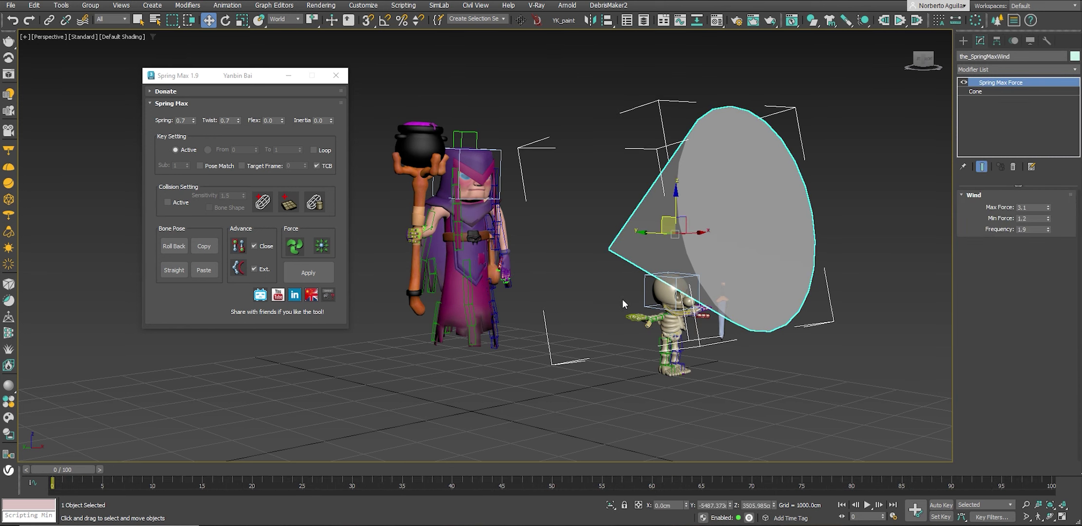
{"action": "left_click", "coordinate": [498, 283]}
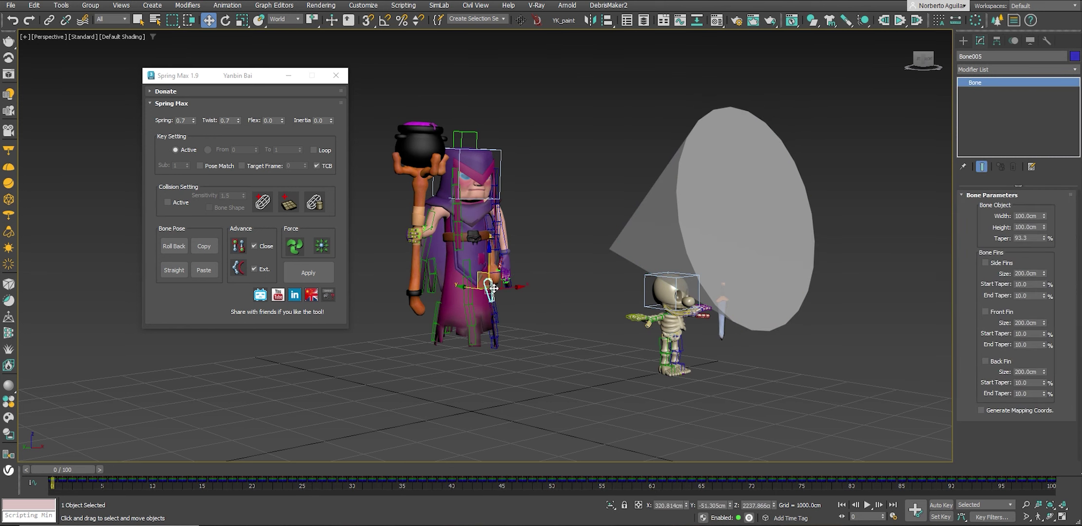
{"action": "left_click", "coordinate": [291, 277]}
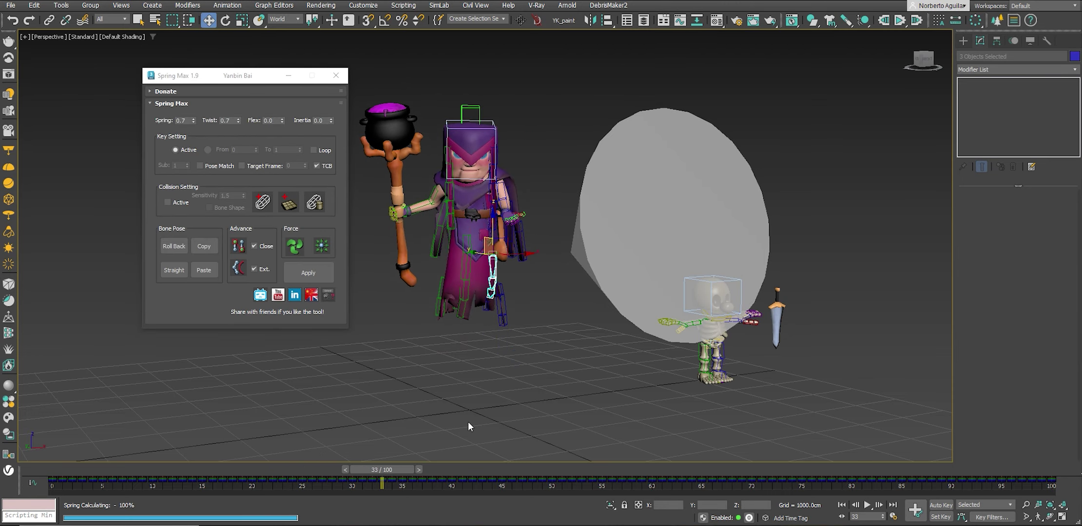
{"action": "mouse_move", "coordinate": [468, 423]}
{"action": "middle_mouse_down", "text": "alt"}
{"action": "mouse_move", "coordinate": [441, 345]}
{"action": "mouse_move", "coordinate": [475, 333]}
{"action": "mouse_move", "coordinate": [482, 300]}
{"action": "mouse_move", "coordinate": [539, 324]}
{"action": "mouse_move", "coordinate": [594, 325]}
{"action": "mouse_move", "coordinate": [635, 300]}
{"action": "mouse_move", "coordinate": [642, 257]}
{"action": "middle_mouse_up", "text": "alt"}
Change the wind cone's frequency, re-simulate the bone chain, and play it back.
{"action": "left_click", "coordinate": [483, 299]}
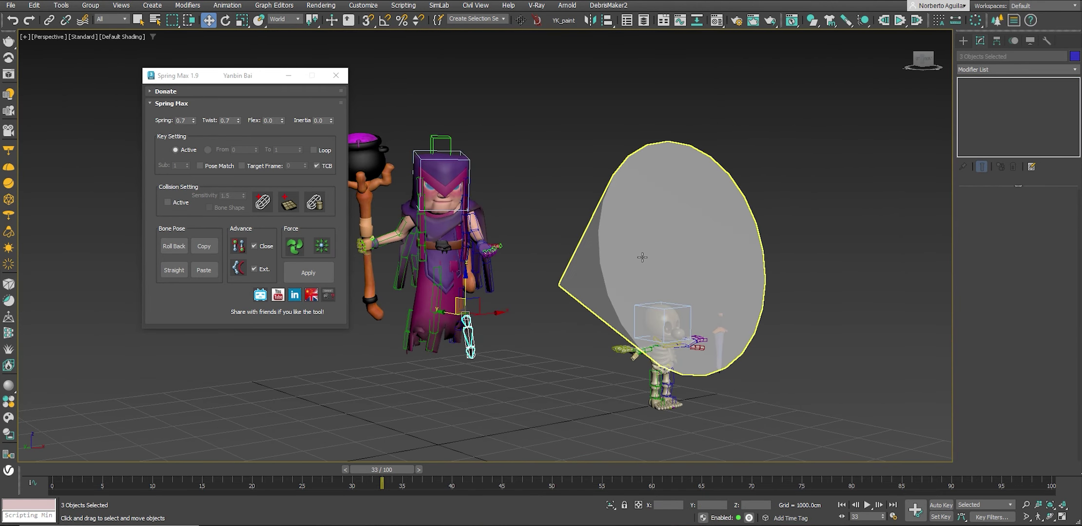
{"action": "left_click", "coordinate": [642, 257]}
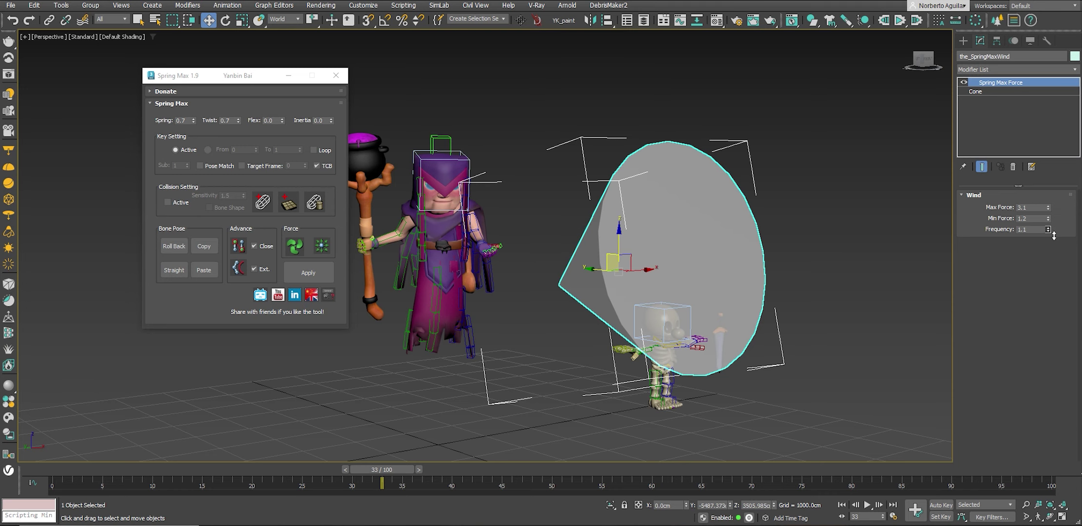
{"action": "middle_click_drag", "start_coordinate": [580, 320], "coordinate": [517, 325], "text": "alt"}
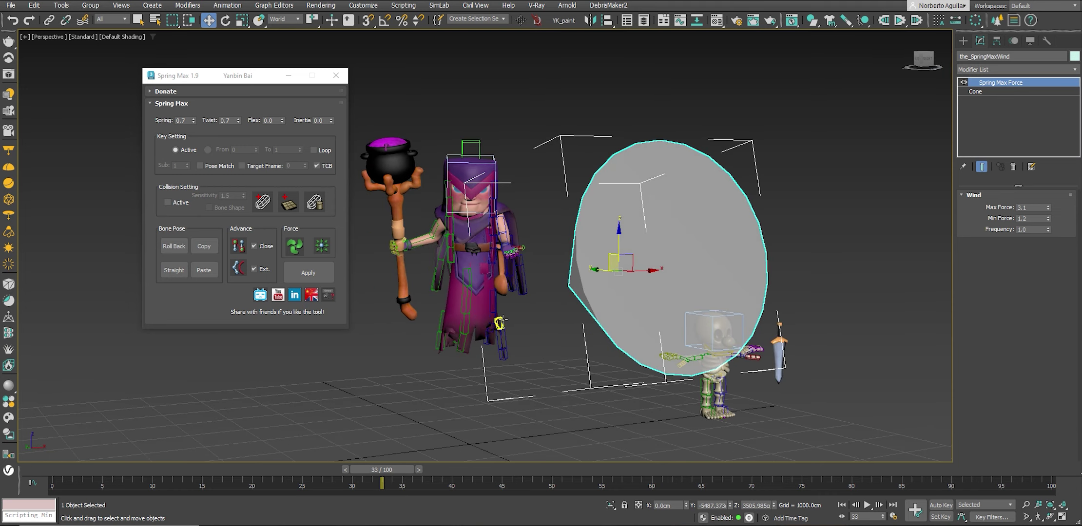
{"action": "double_click", "coordinate": [505, 320]}
{"action": "left_click", "coordinate": [322, 278]}
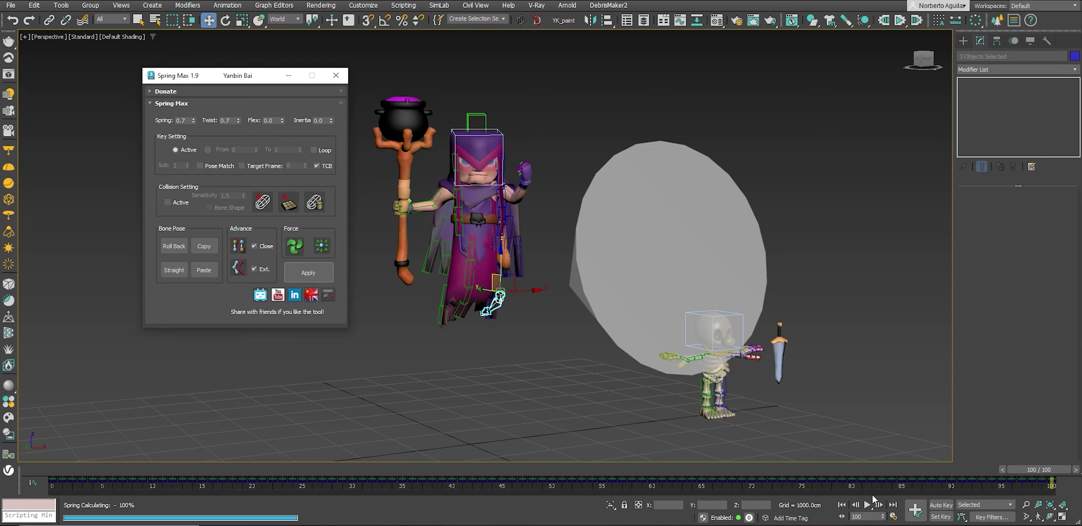
{"action": "left_click", "coordinate": [867, 506]}
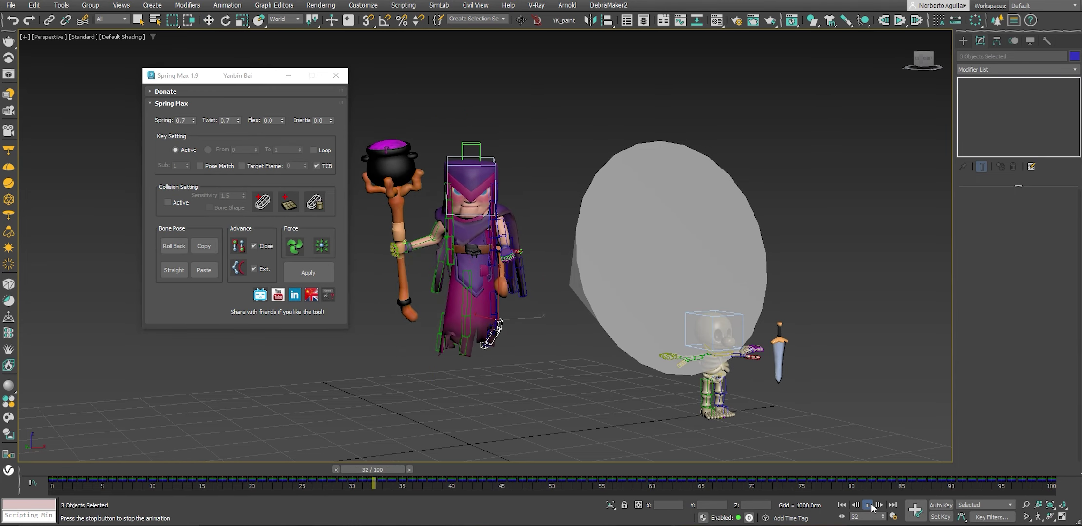
{"action": "left_click_drag", "start_coordinate": [462, 472], "coordinate": [26, 469]}
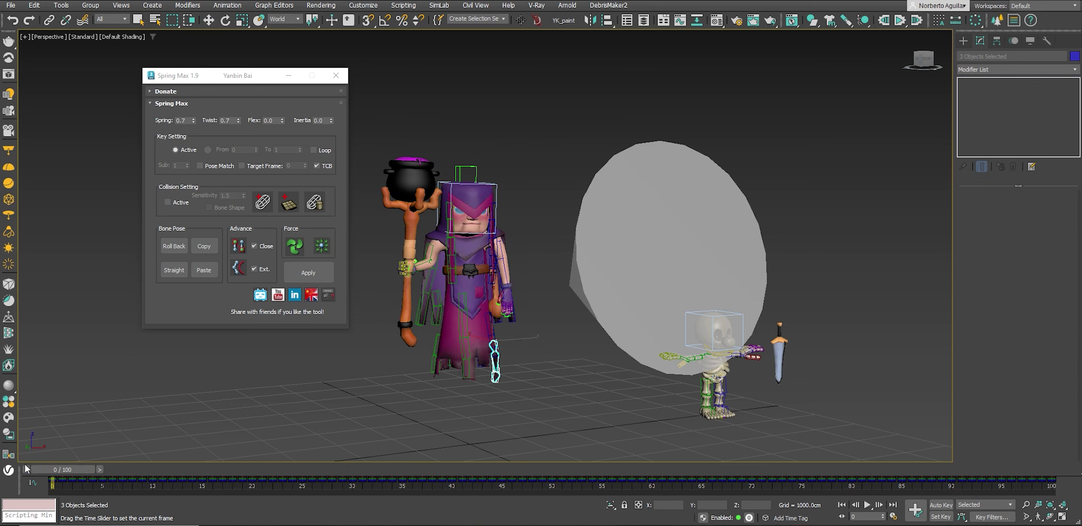
Re-run the spring simulation on the witch's three hanging bones and play it.
{"action": "left_click", "coordinate": [641, 297]}
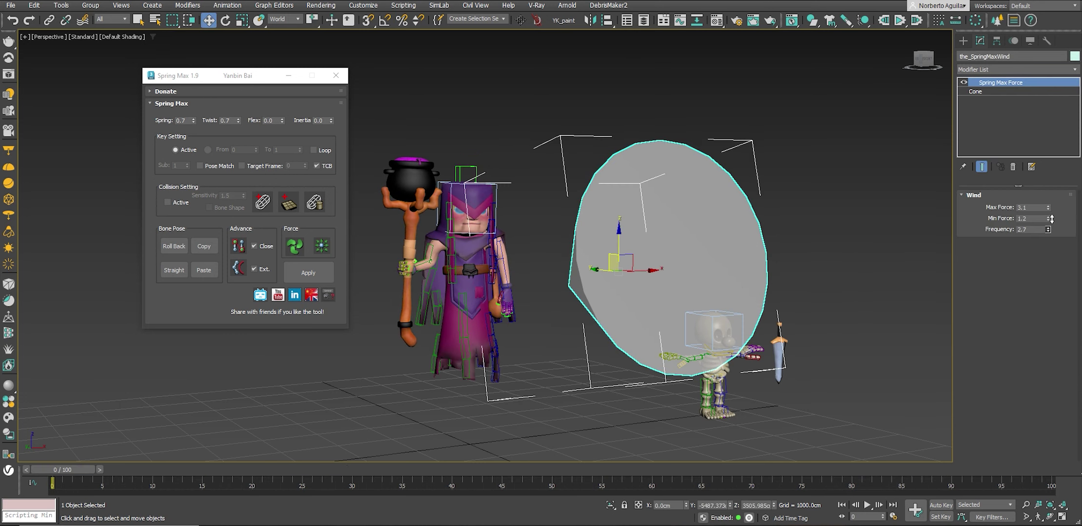
{"action": "scroll", "coordinate": [547, 352], "scroll_direction": "up", "scroll_amount": 3}
{"action": "scroll", "coordinate": [559, 341], "scroll_direction": "up", "scroll_amount": 5}
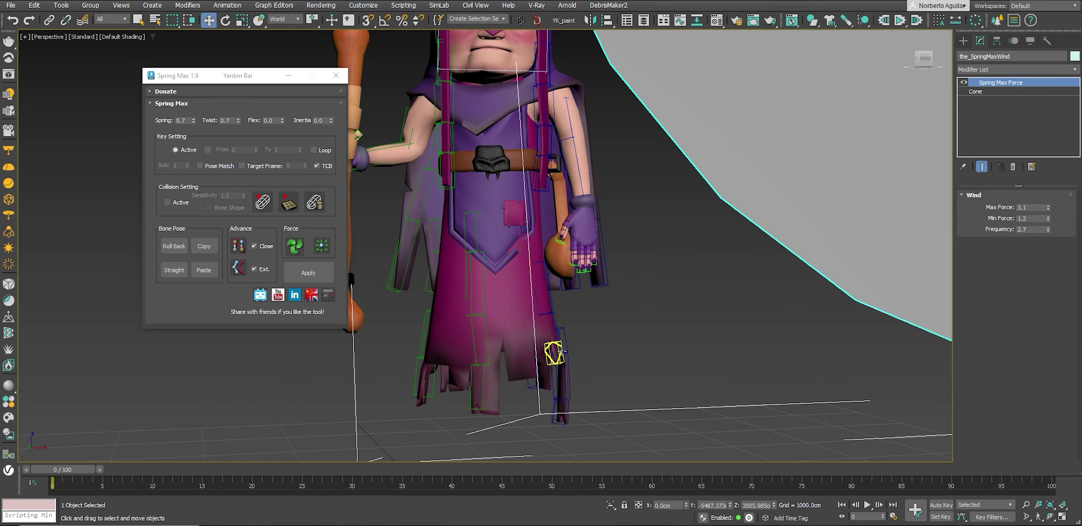
{"action": "double_click", "coordinate": [559, 341]}
{"action": "left_click", "coordinate": [319, 275]}
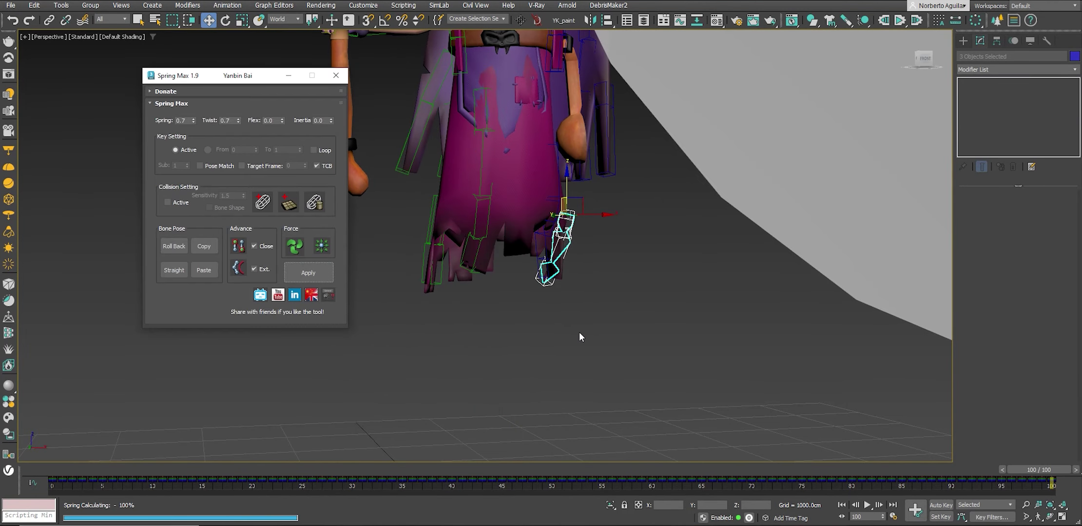
{"action": "left_click", "coordinate": [867, 505]}
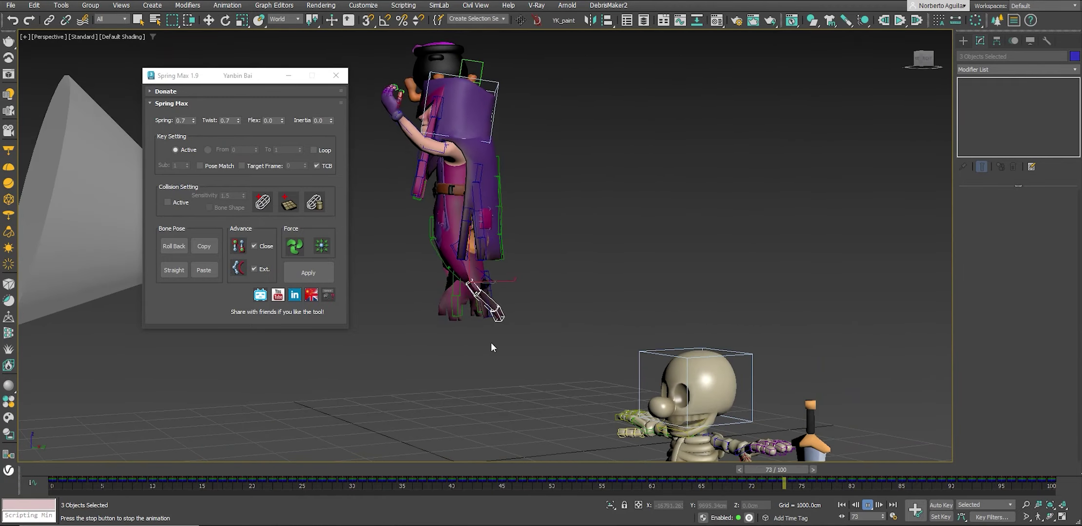
Stop playback and delete the animation keys from frame 17 to 100.
{"action": "scroll", "coordinate": [497, 321], "scroll_direction": "up", "scroll_amount": 5}
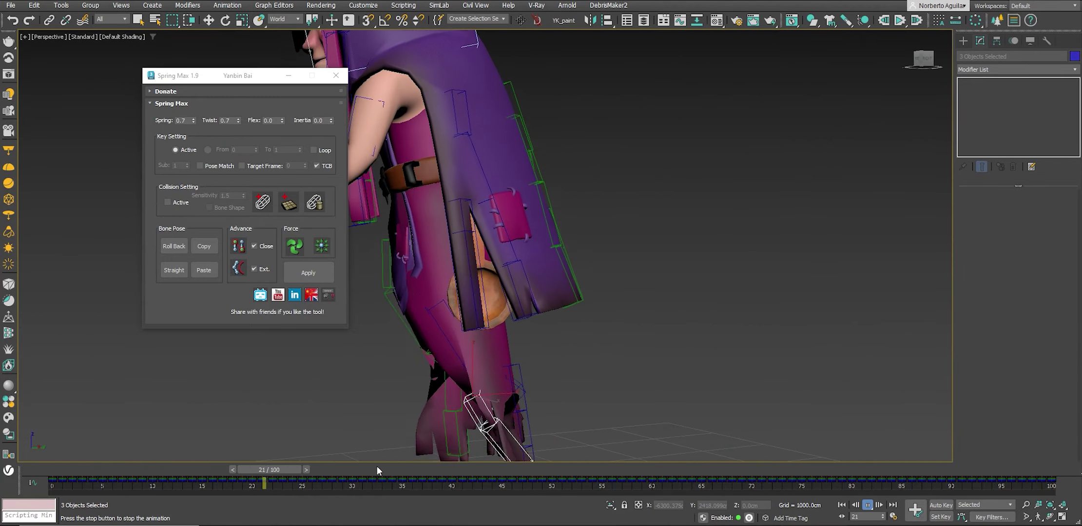
{"action": "key", "text": "Escape"}
{"action": "key", "text": "w"}
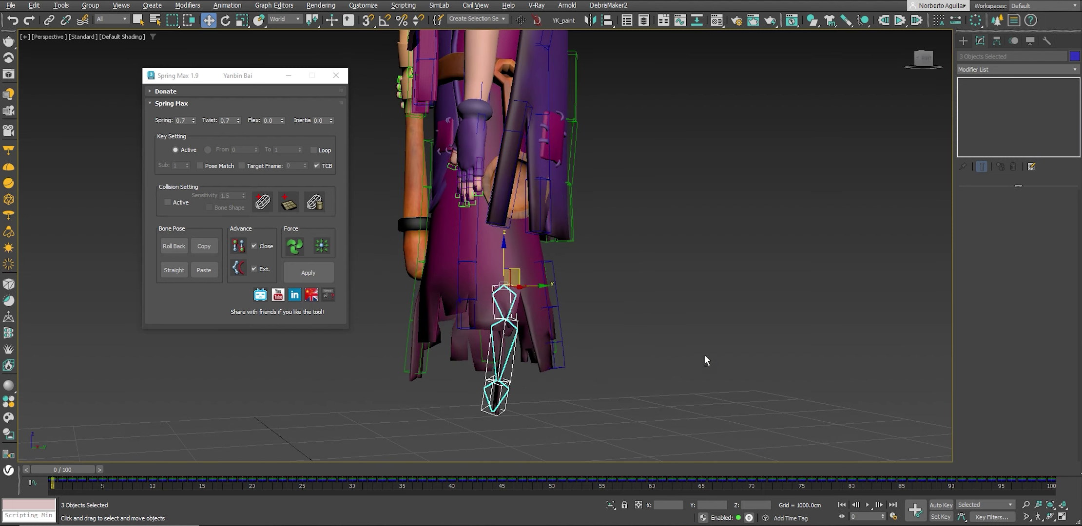
{"action": "left_click_drag", "start_coordinate": [1057, 492], "coordinate": [208, 510]}
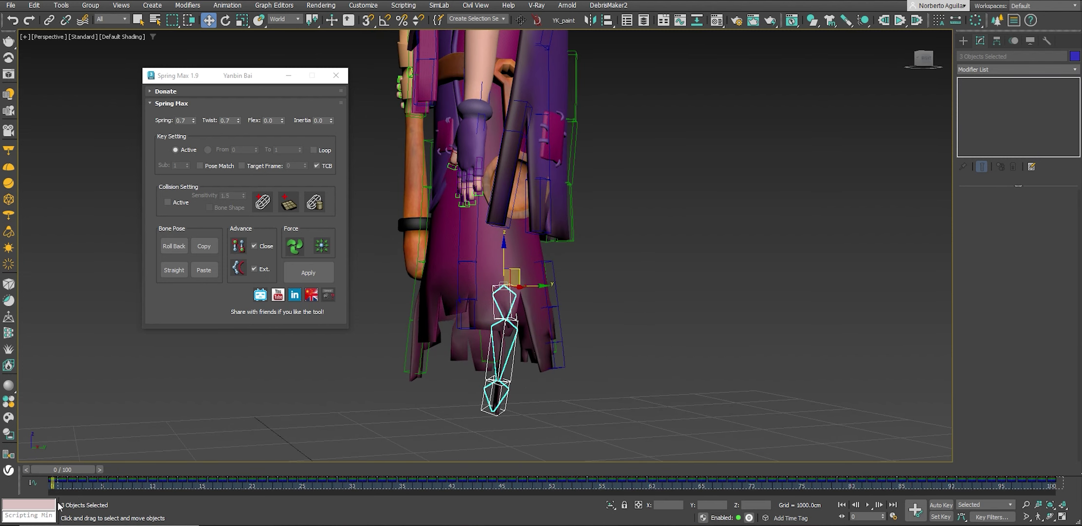
{"action": "key", "text": "Delete"}
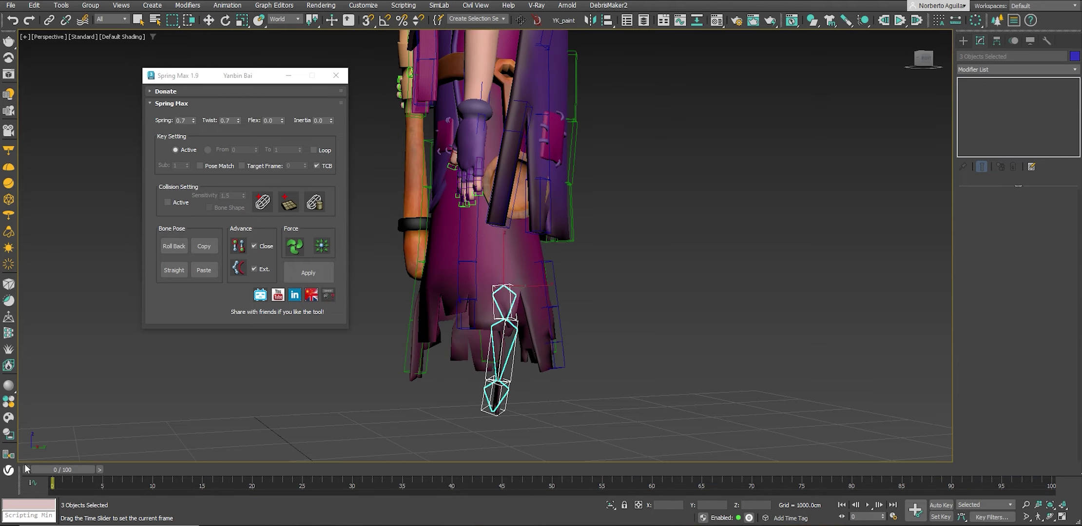
Inspect the wind cone and a witch bone using the local-space Rotate tool.
{"action": "left_click", "coordinate": [215, 69]}
{"action": "scroll", "coordinate": [533, 192], "scroll_direction": "down", "scroll_amount": 5}
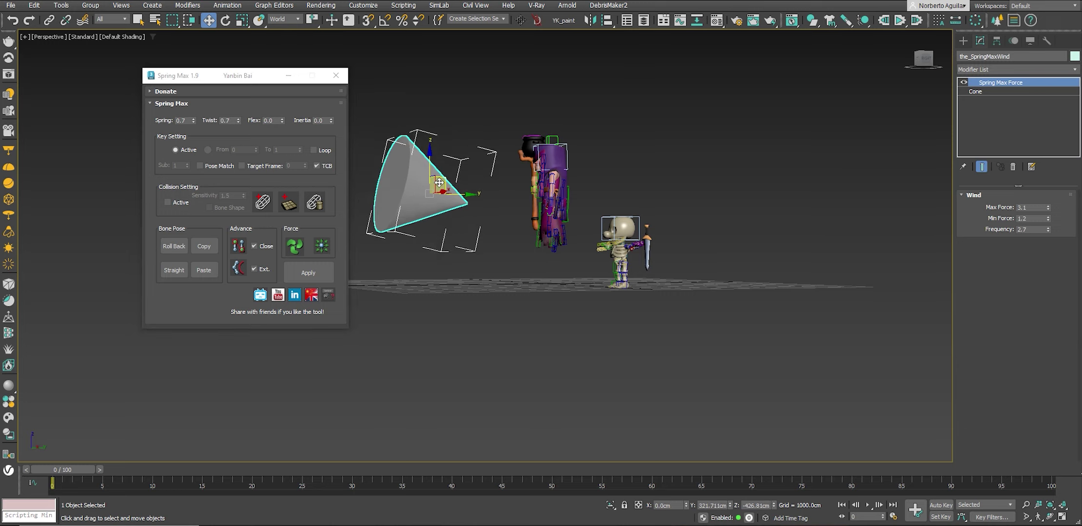
{"action": "key", "text": "e"}
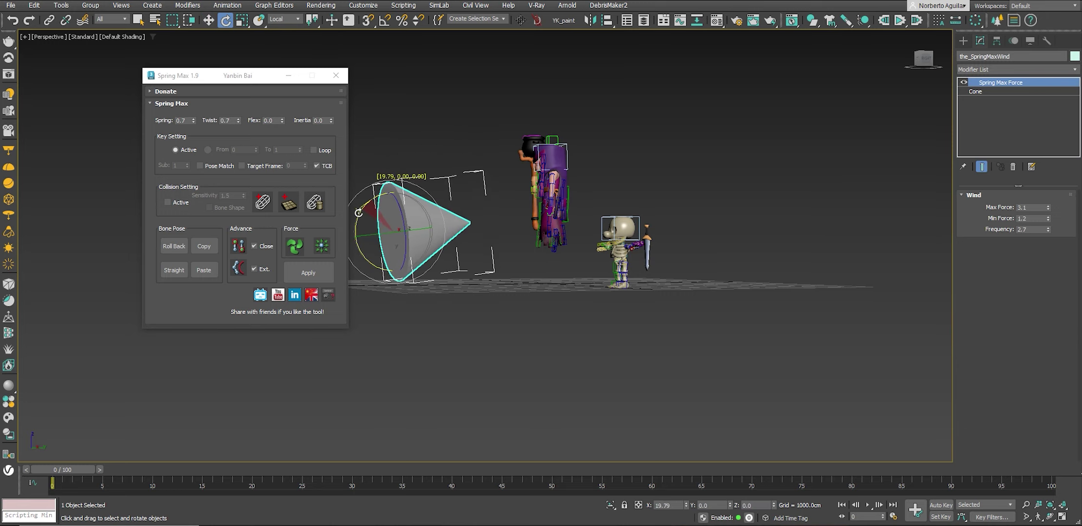
{"action": "scroll", "coordinate": [572, 240], "scroll_direction": "up", "scroll_amount": 3}
{"action": "scroll", "coordinate": [572, 240], "scroll_direction": "up", "scroll_amount": 3}
{"action": "left_click", "coordinate": [480, 263]}
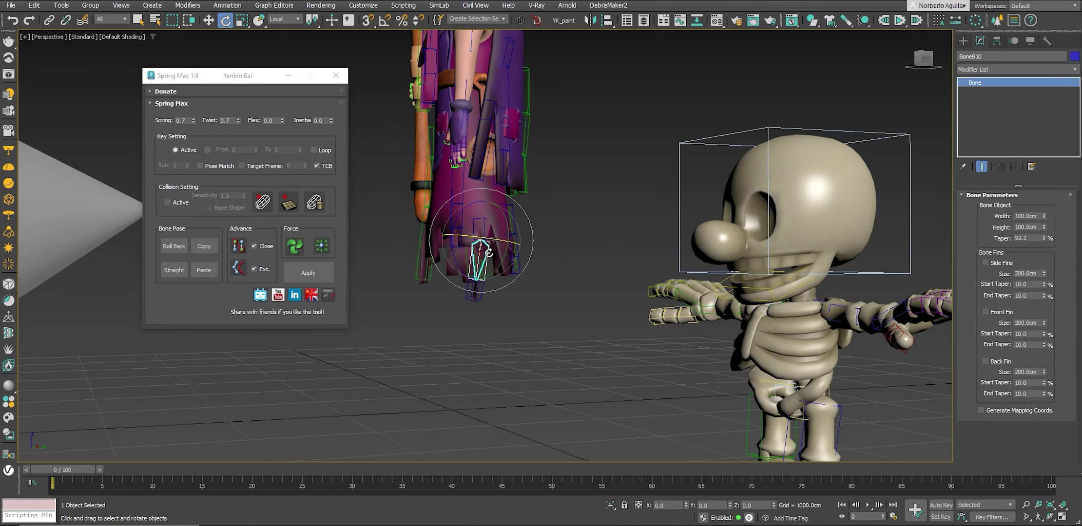
{"action": "scroll", "coordinate": [536, 275], "scroll_direction": "down", "scroll_amount": 3}
{"action": "scroll", "coordinate": [536, 275], "scroll_direction": "down", "scroll_amount": 3}
{"action": "scroll", "coordinate": [568, 294], "scroll_direction": "down", "scroll_amount": 2}
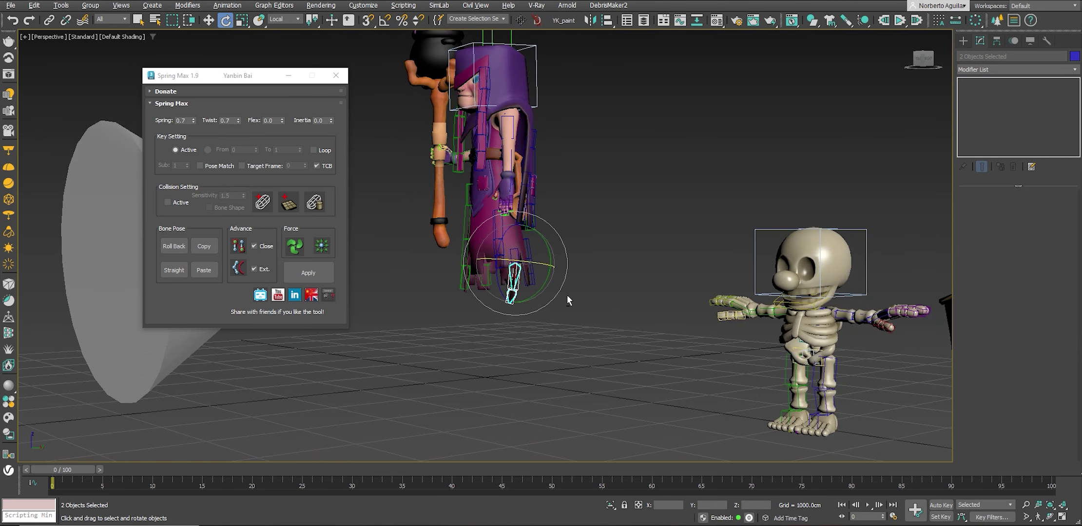
{"action": "left_click", "coordinate": [107, 218]}
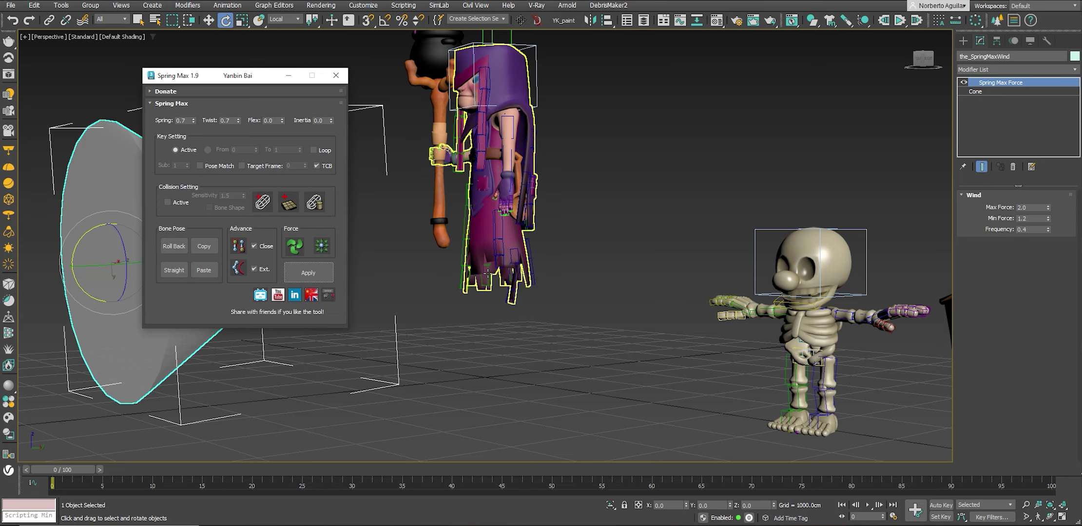
Reselect the hanging bone and re-run the spring simulation, previewing the playback.
{"action": "left_click", "coordinate": [514, 278]}
{"action": "left_click", "coordinate": [308, 274]}
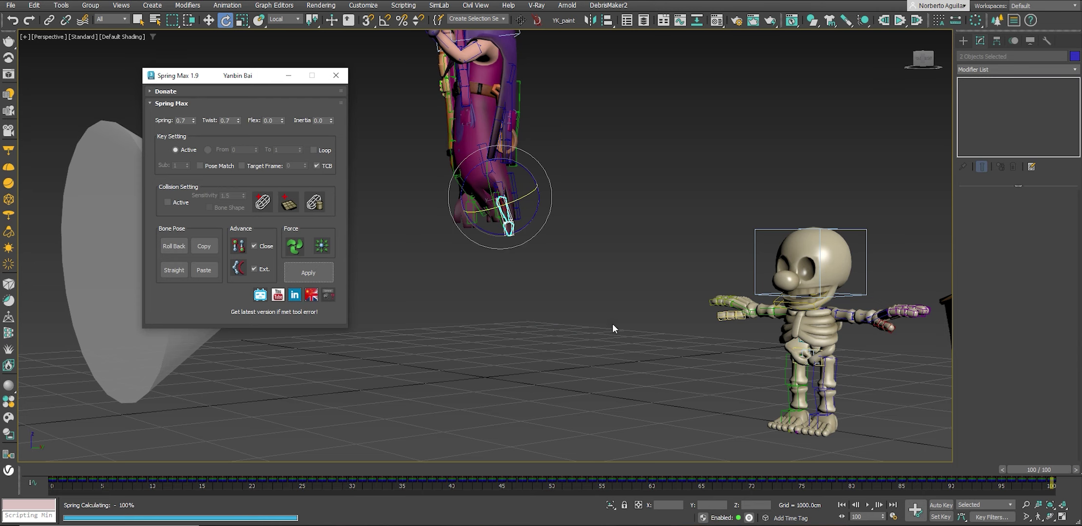
{"action": "left_click", "coordinate": [867, 505]}
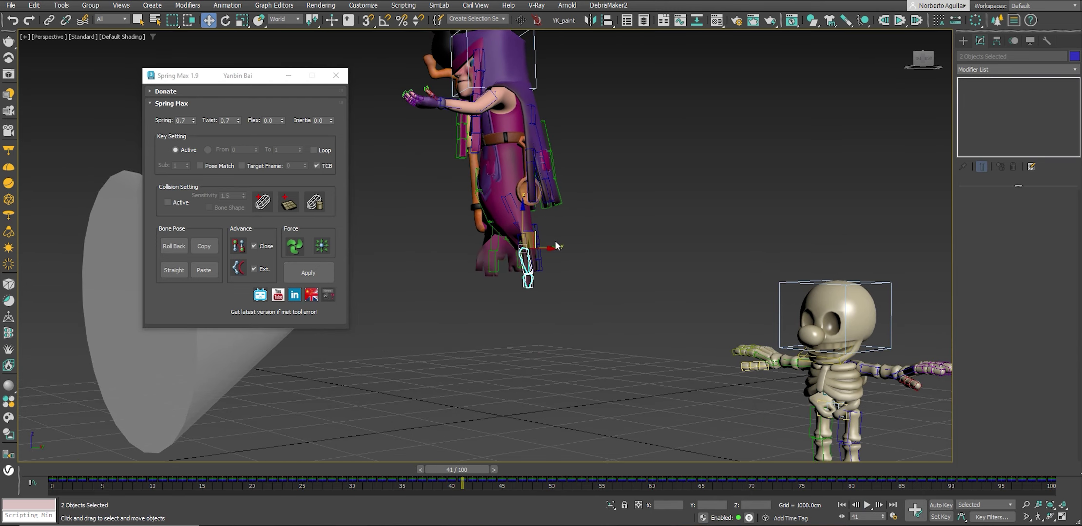
{"action": "middle_click_drag", "start_coordinate": [557, 245], "coordinate": [594, 259], "text": "alt"}
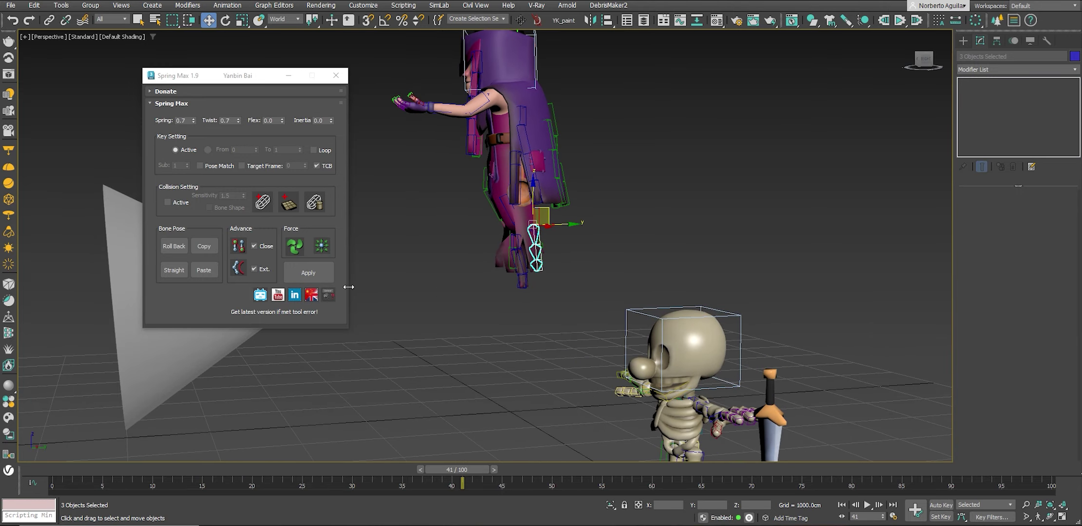
{"action": "left_click", "coordinate": [328, 277]}
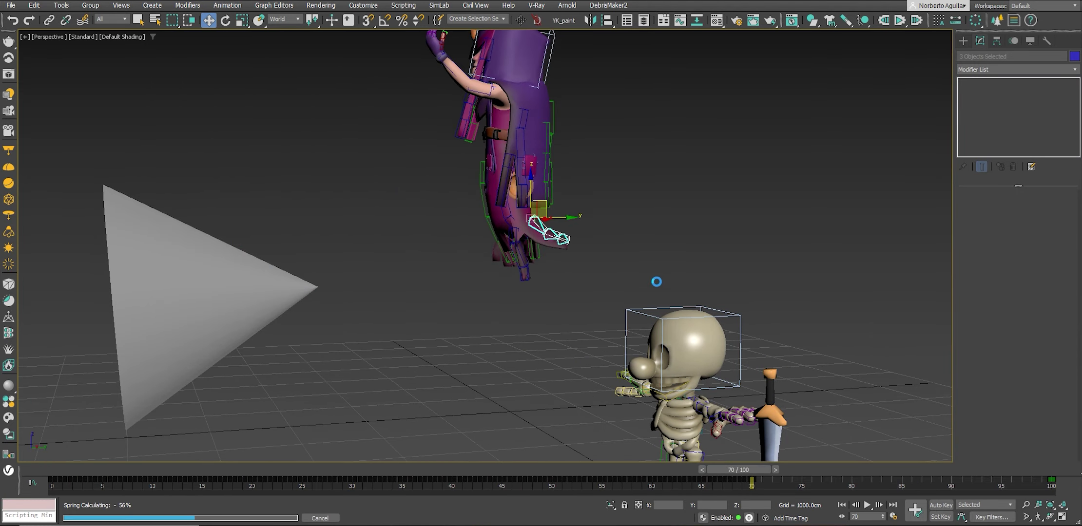
Apply Spring Max to the dangling bone chains, check the cone's force, and re-apply.
{"action": "mouse_move", "coordinate": [695, 281]}
{"action": "middle_mouse_down", "text": "alt"}
{"action": "mouse_move", "coordinate": [625, 233]}
{"action": "mouse_move", "coordinate": [583, 233]}
{"action": "middle_mouse_up", "text": "alt"}
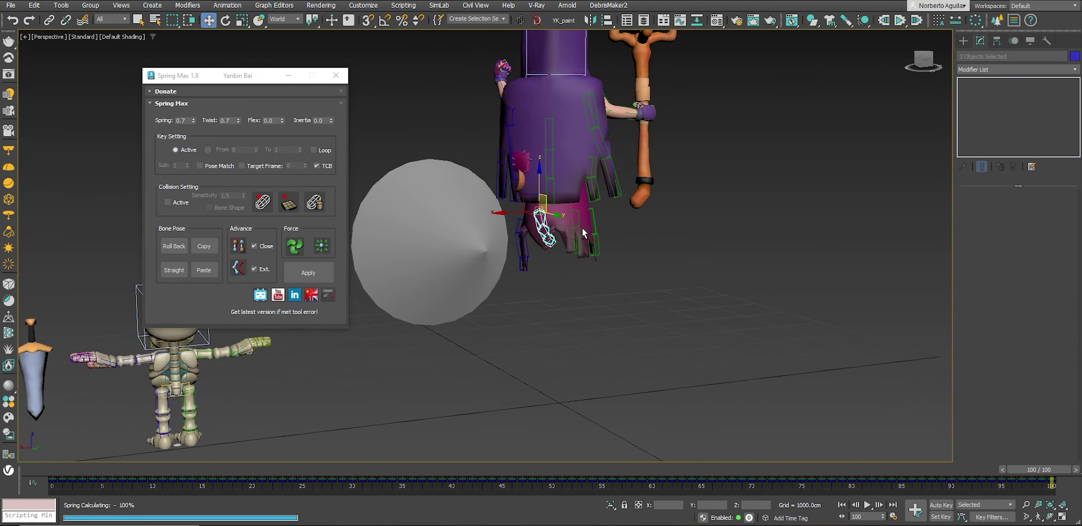
{"action": "left_click", "coordinate": [583, 232]}
{"action": "left_click", "coordinate": [315, 273]}
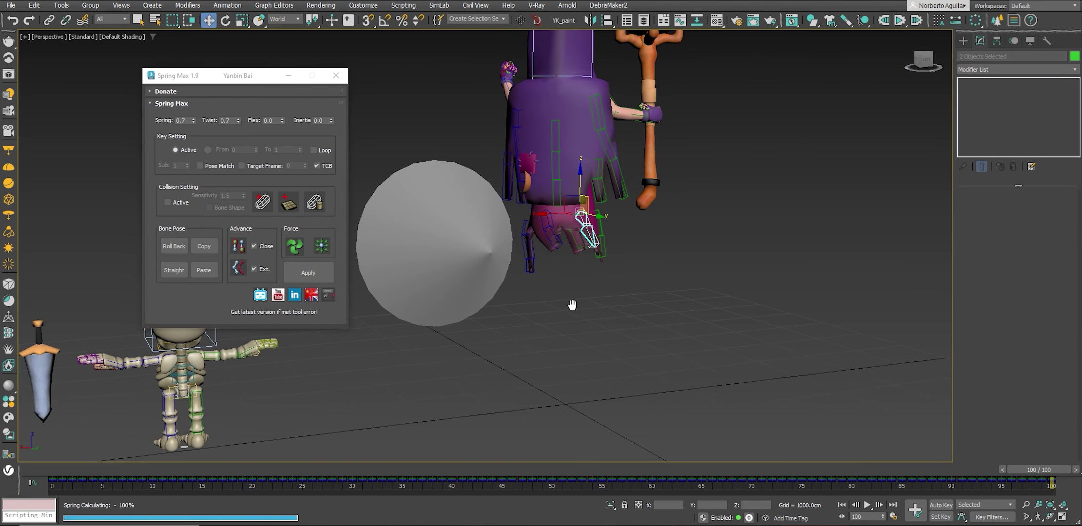
{"action": "left_click", "coordinate": [475, 264]}
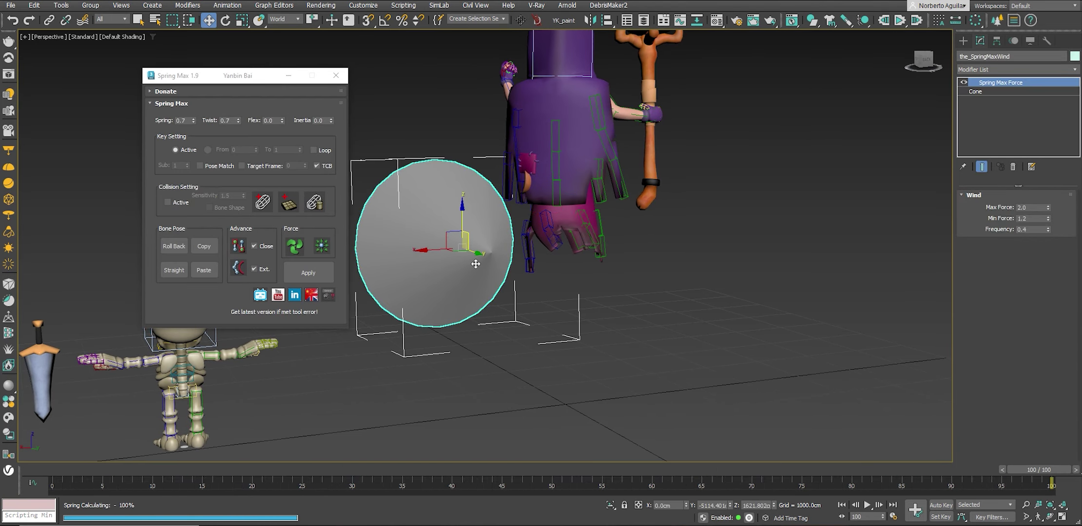
{"action": "left_click", "coordinate": [600, 216]}
{"action": "left_click", "coordinate": [292, 271]}
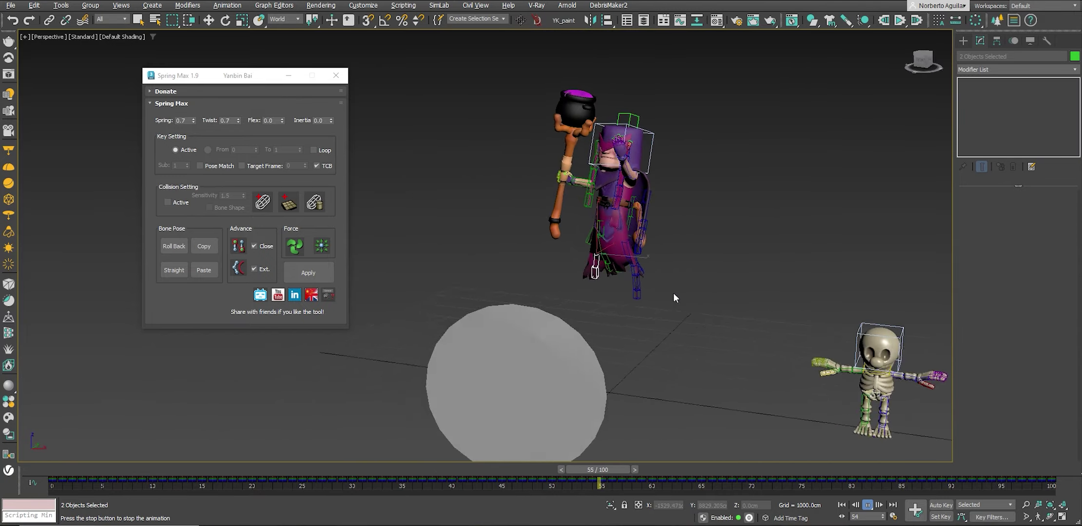
Return to frame 0 and select the whole hanging bone chain.
{"action": "key", "text": "Home"}
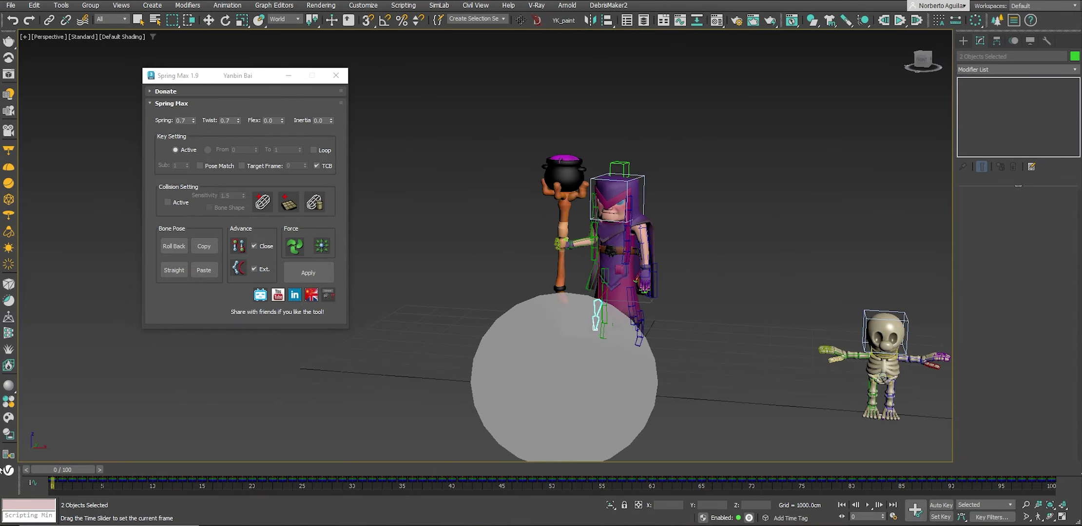
{"action": "key", "text": "w"}
{"action": "mouse_move", "coordinate": [438, 273]}
{"action": "middle_mouse_down", "text": "alt"}
{"action": "mouse_move", "coordinate": [580, 270]}
{"action": "mouse_move", "coordinate": [438, 246]}
{"action": "middle_mouse_up", "text": "alt"}
{"action": "double_click", "coordinate": [569, 245]}
Bake spring motion on the chain, then raise the wind cone and aim it toward the witch.
{"action": "left_click", "coordinate": [305, 278]}
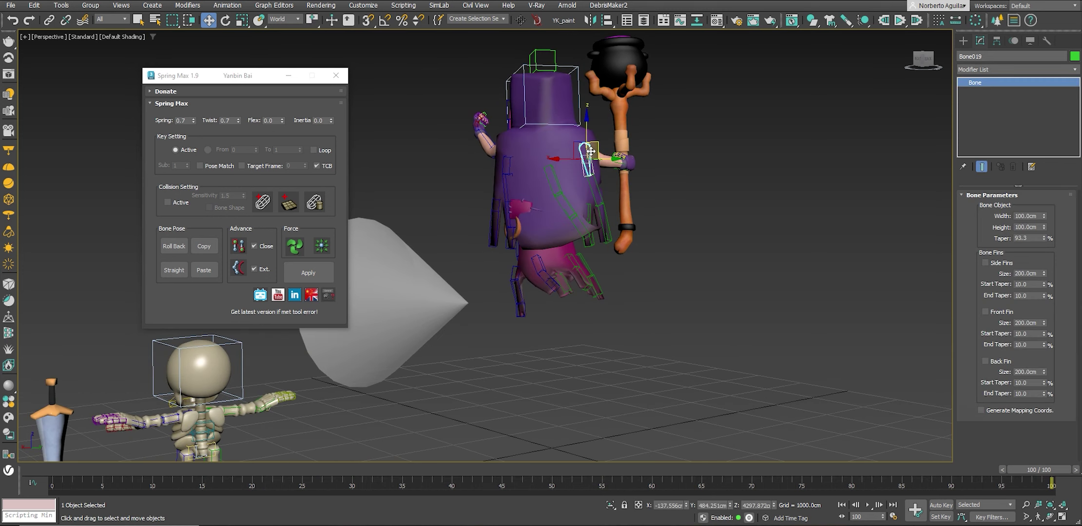
{"action": "left_click", "coordinate": [375, 319]}
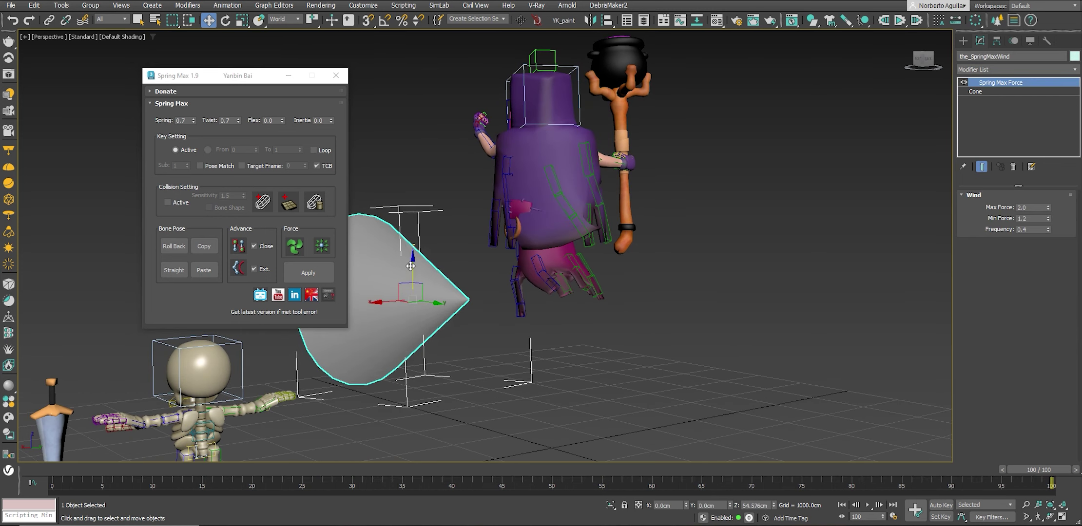
{"action": "mouse_move", "coordinate": [375, 319]}
{"action": "left_mouse_down"}
{"action": "mouse_move", "coordinate": [414, 178]}
{"action": "mouse_move", "coordinate": [375, 229]}
{"action": "left_mouse_up"}
{"action": "key", "text": "e"}
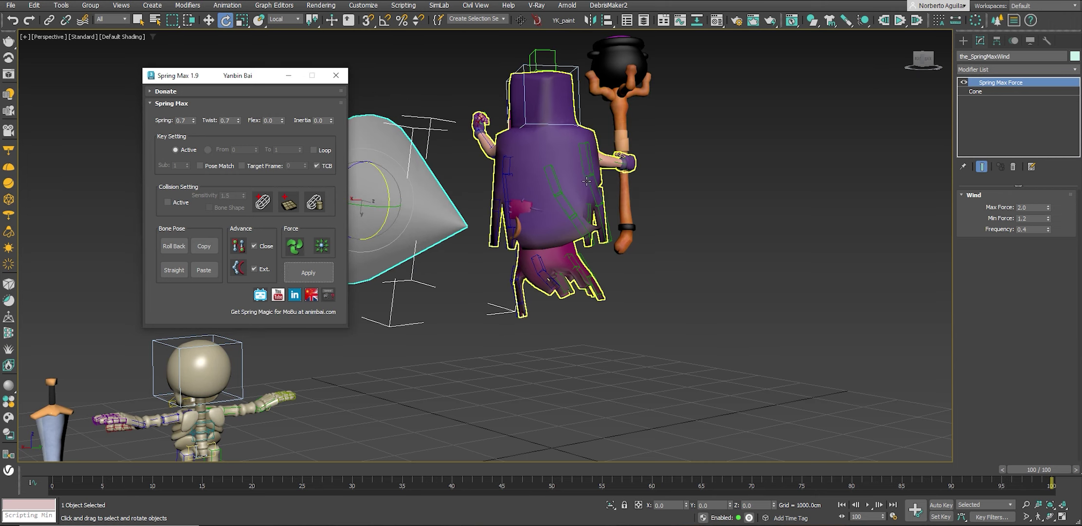
Re-run the spring simulation on the witch's five hanging bones and select Bone023.
{"action": "left_click", "coordinate": [329, 266]}
{"action": "left_click", "coordinate": [296, 275]}
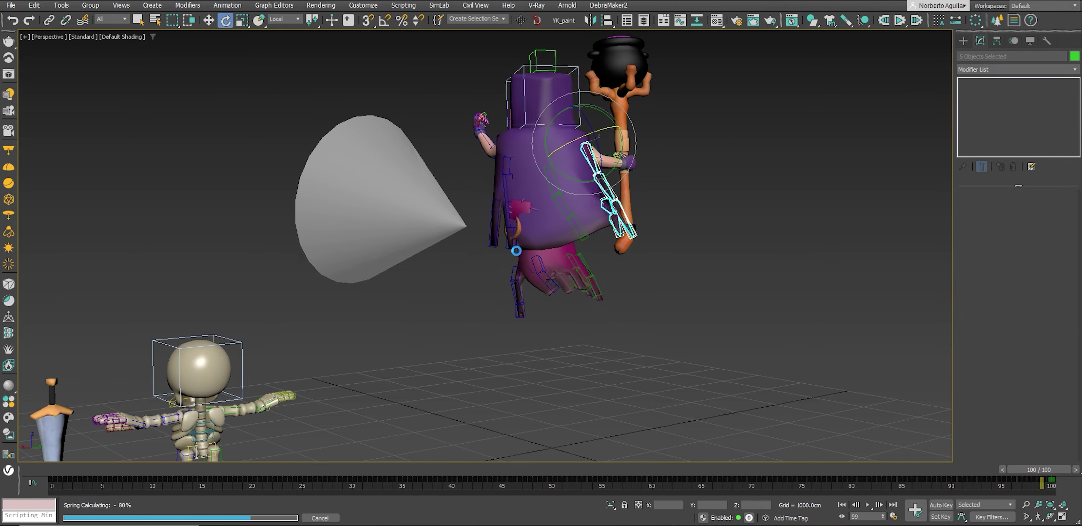
{"action": "left_click", "coordinate": [605, 207]}
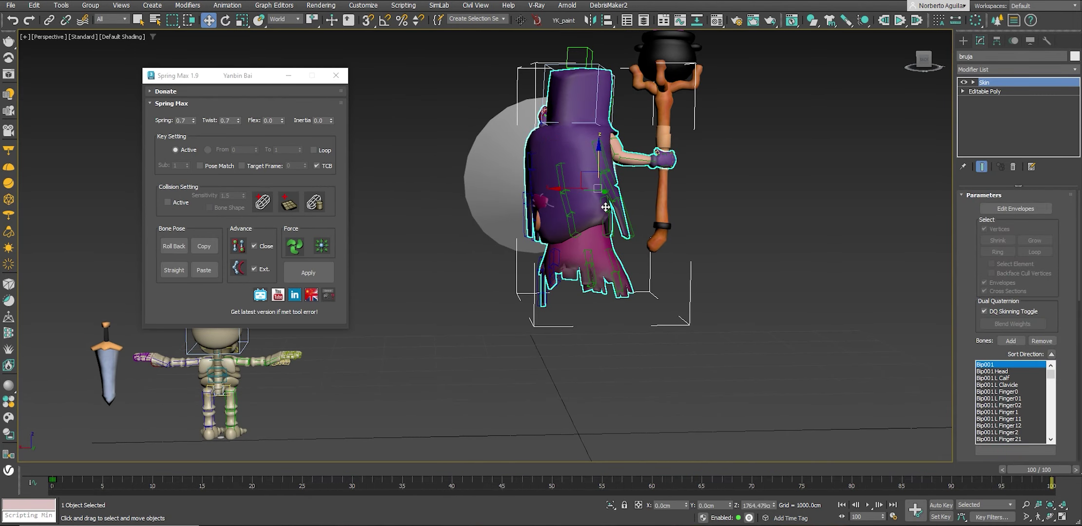
{"action": "left_click", "coordinate": [605, 206]}
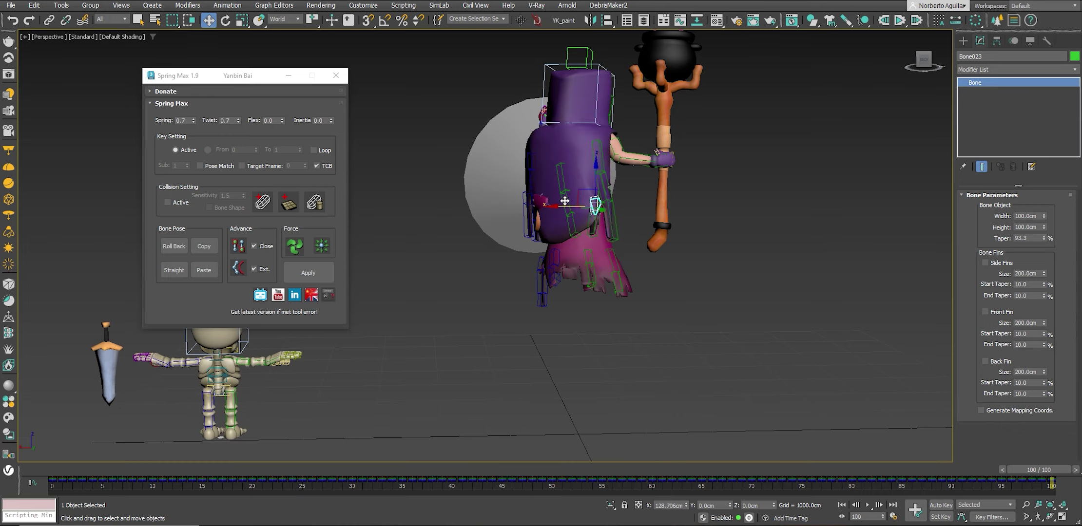
Play the animation, return to frame 0, and select the whole hanging bone chain.
{"action": "key", "text": "slash"}
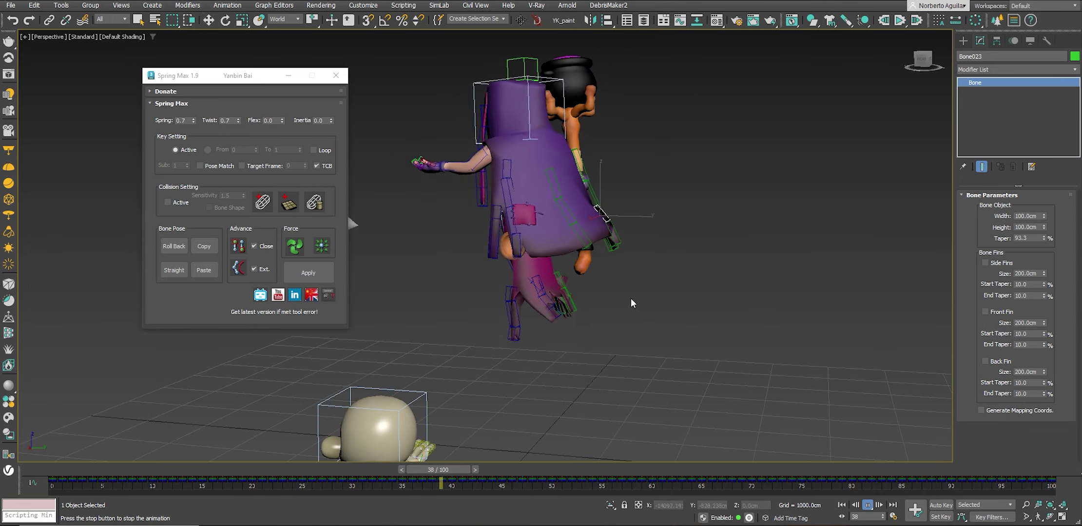
{"action": "key", "text": "Home"}
{"action": "key", "text": "w"}
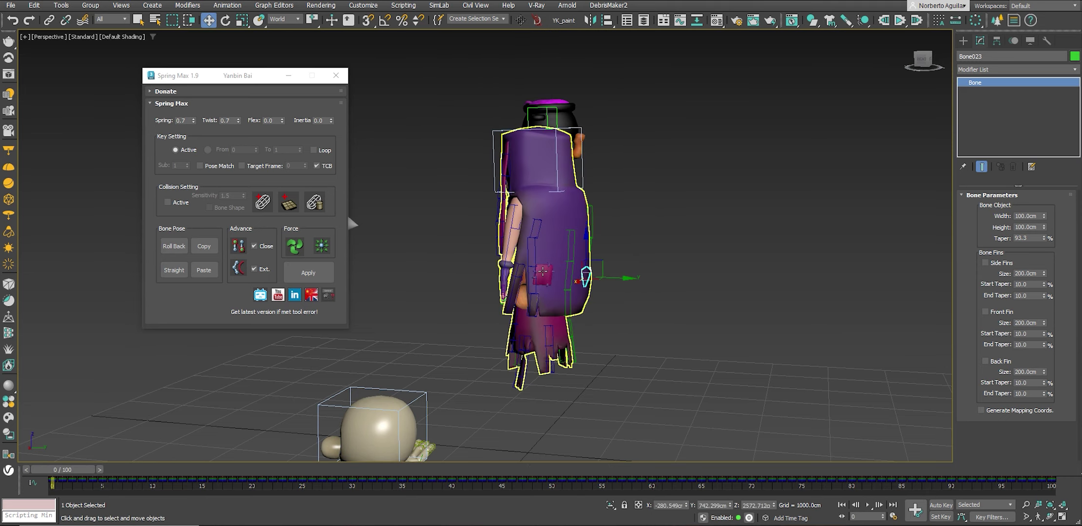
{"action": "double_click", "coordinate": [535, 250]}
Set wind Max Force to 3.4 and re-bake spring motion on the two dangling chains.
{"action": "left_click", "coordinate": [308, 272]}
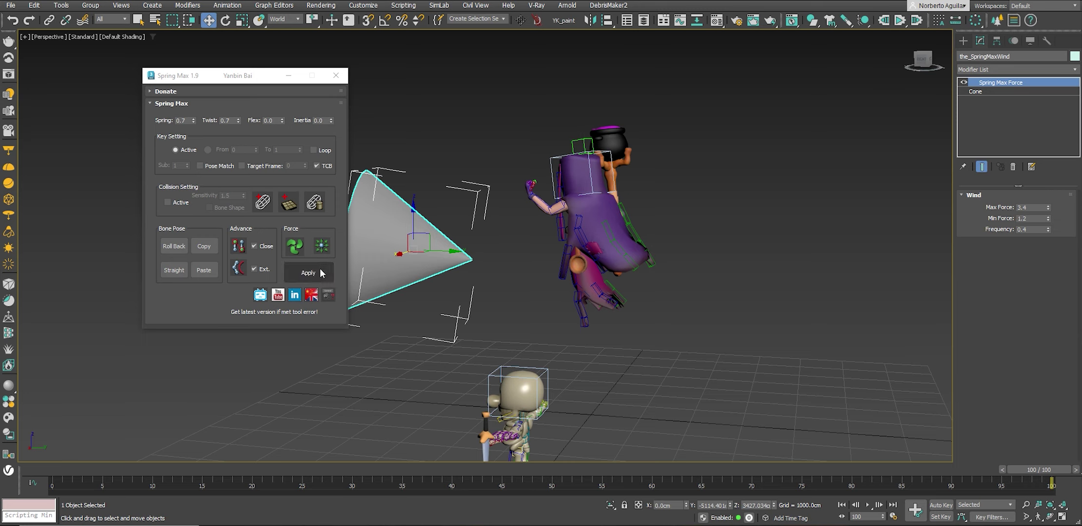
{"action": "left_click", "coordinate": [567, 249], "text": "ctrl"}
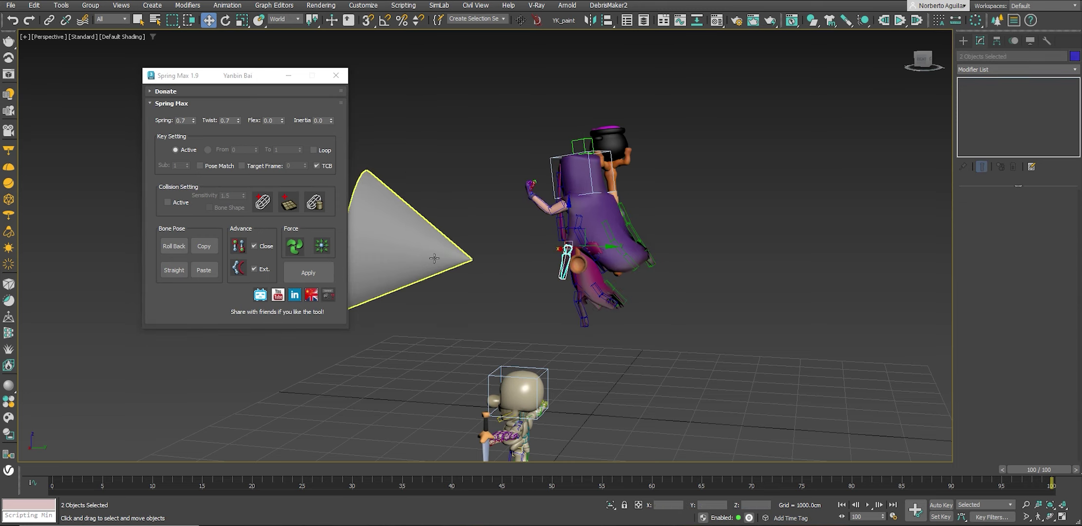
{"action": "left_click", "coordinate": [308, 273]}
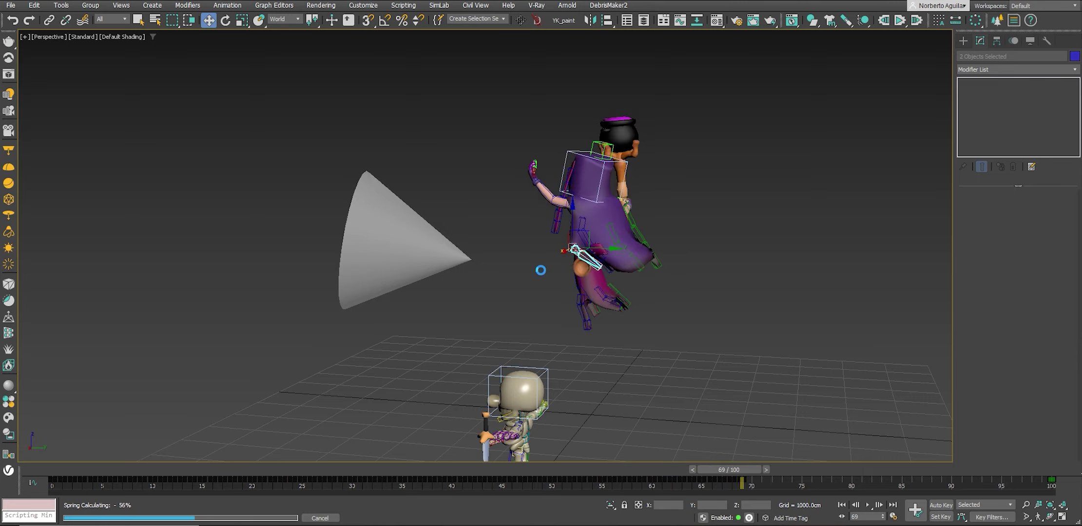
Play back the result while orbiting, then return to frame 0 facing the witch.
{"action": "left_click", "coordinate": [866, 507]}
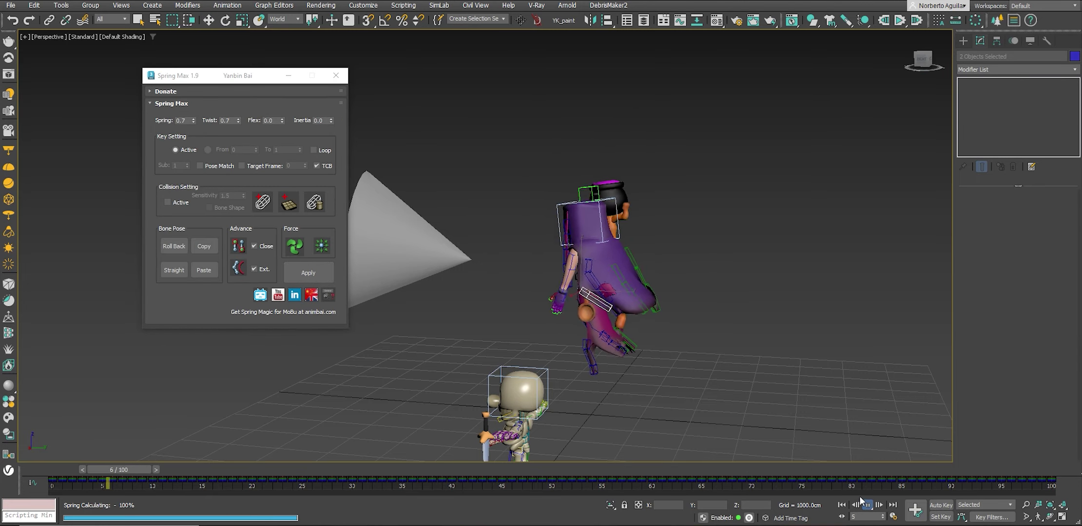
{"action": "middle_click_drag", "start_coordinate": [739, 364], "coordinate": [810, 326], "text": "alt"}
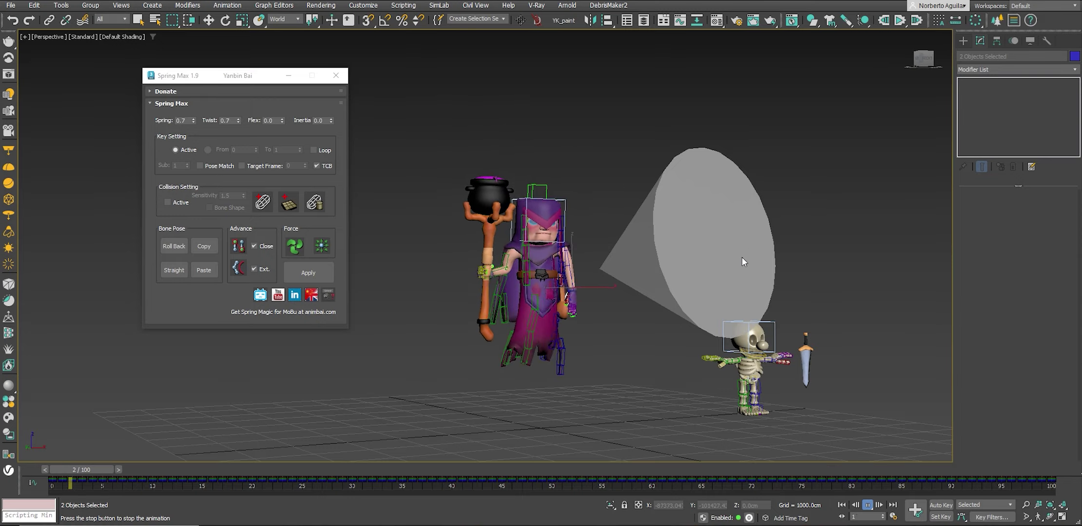
{"action": "mouse_move", "coordinate": [708, 266]}
{"action": "middle_mouse_down", "text": "alt"}
{"action": "mouse_move", "coordinate": [672, 255]}
{"action": "mouse_move", "coordinate": [674, 276]}
{"action": "middle_mouse_up", "text": "alt"}
{"action": "key", "text": "Home"}
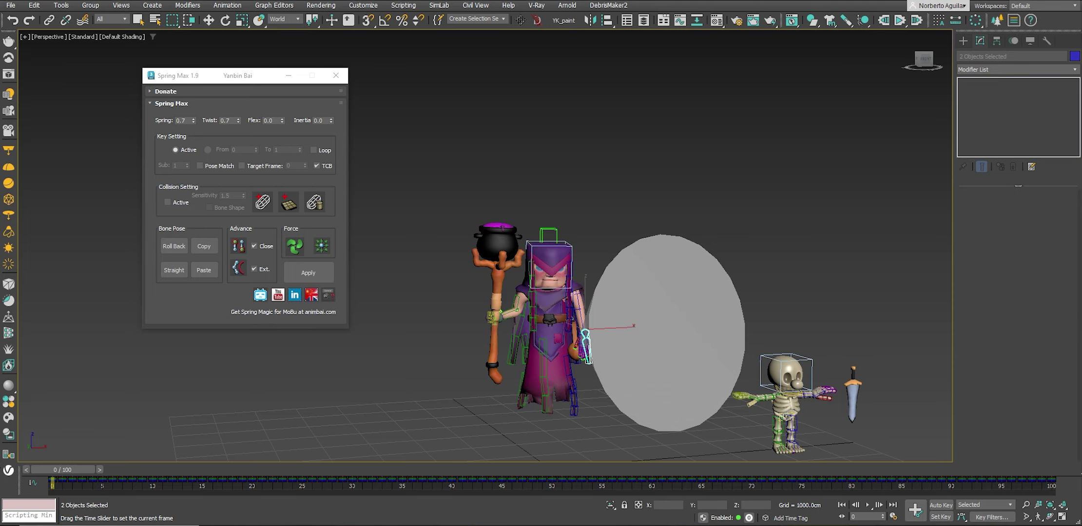
{"action": "key", "text": "w"}
{"action": "scroll", "coordinate": [635, 275], "scroll_direction": "up", "scroll_amount": 4}
{"action": "scroll", "coordinate": [635, 275], "scroll_direction": "up", "scroll_amount": 4}
{"action": "mouse_move", "coordinate": [635, 275]}
{"action": "middle_mouse_down", "text": "alt"}
{"action": "mouse_move", "coordinate": [570, 258]}
{"action": "mouse_move", "coordinate": [605, 240]}
{"action": "middle_mouse_up", "text": "alt"}
Add a Spring Max collision capsule to the witch's left upper arm.
{"action": "scroll", "coordinate": [556, 242], "scroll_direction": "down", "scroll_amount": 3}
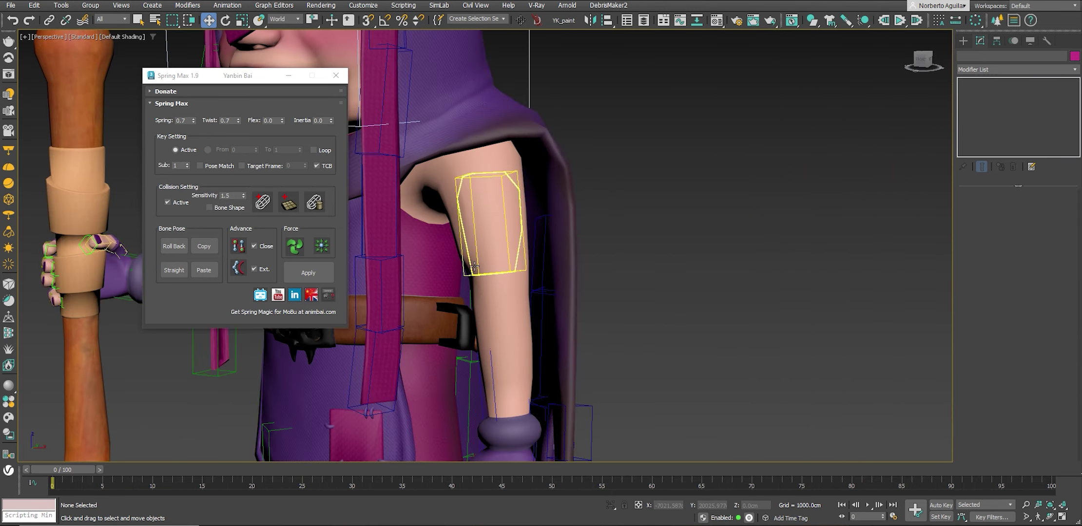
{"action": "left_click", "coordinate": [476, 269]}
{"action": "left_click", "coordinate": [263, 202]}
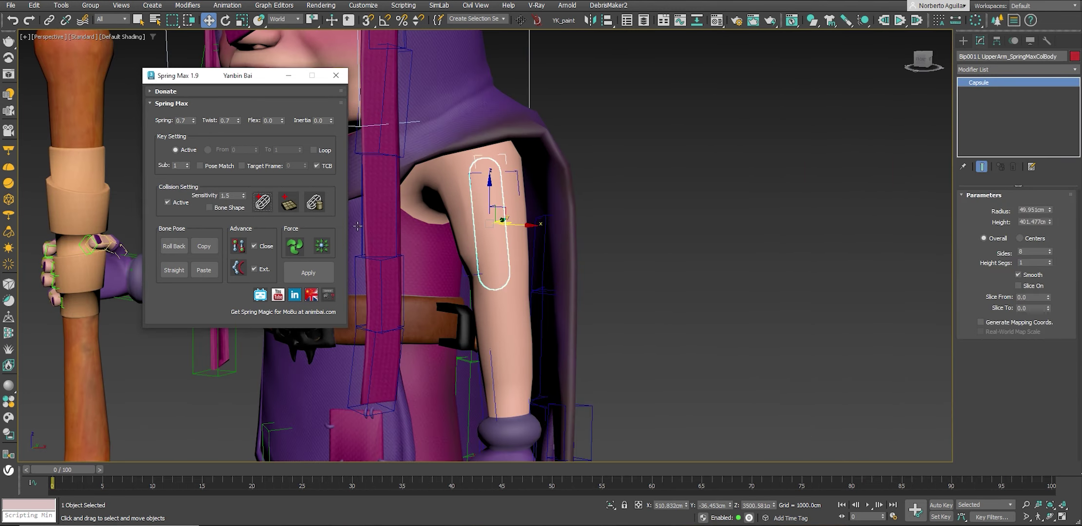
{"action": "middle_click_drag", "start_coordinate": [467, 234], "coordinate": [477, 232], "text": "alt"}
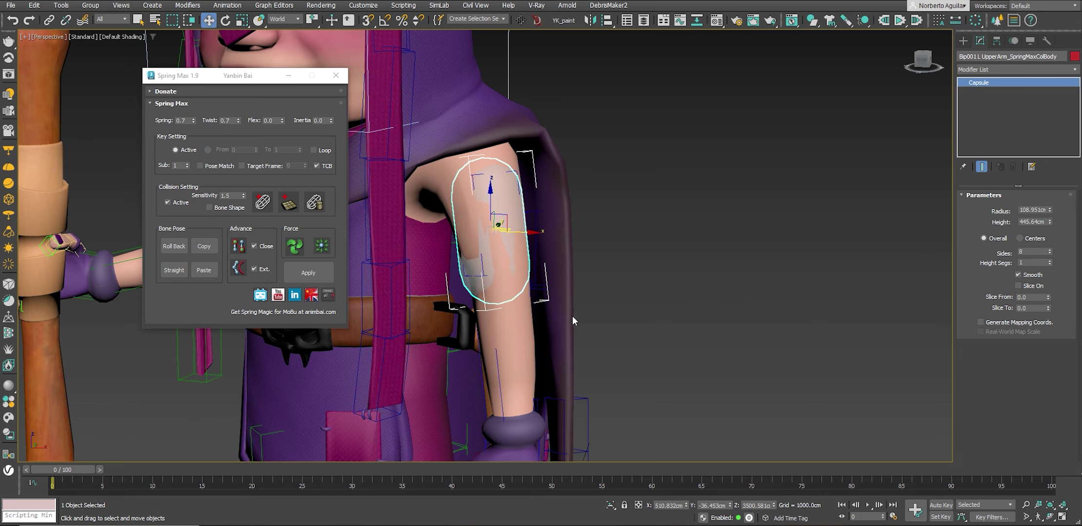
Add a collision capsule to the left forearm and widen its radius to about 88 cm.
{"action": "left_click", "coordinate": [520, 370]}
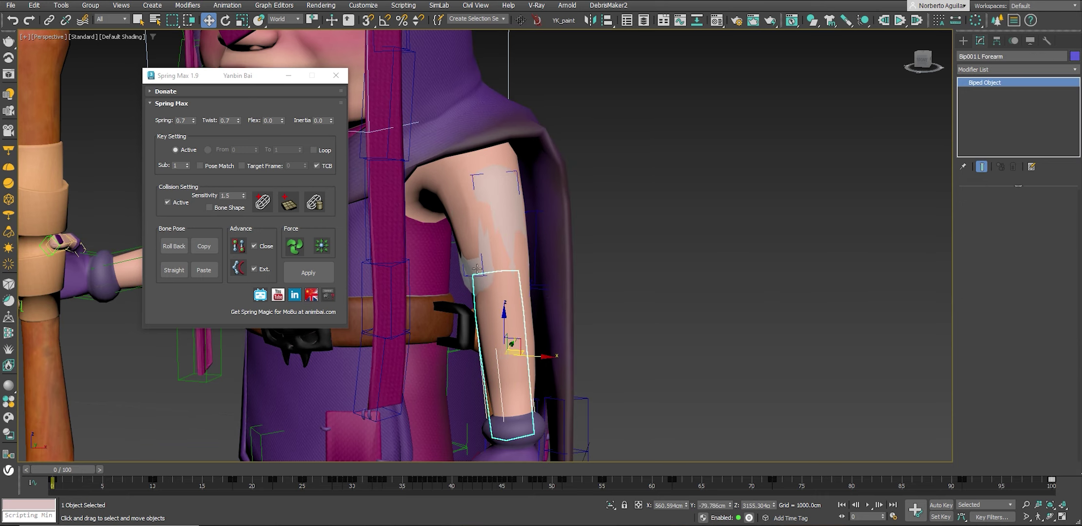
{"action": "left_click", "coordinate": [263, 202]}
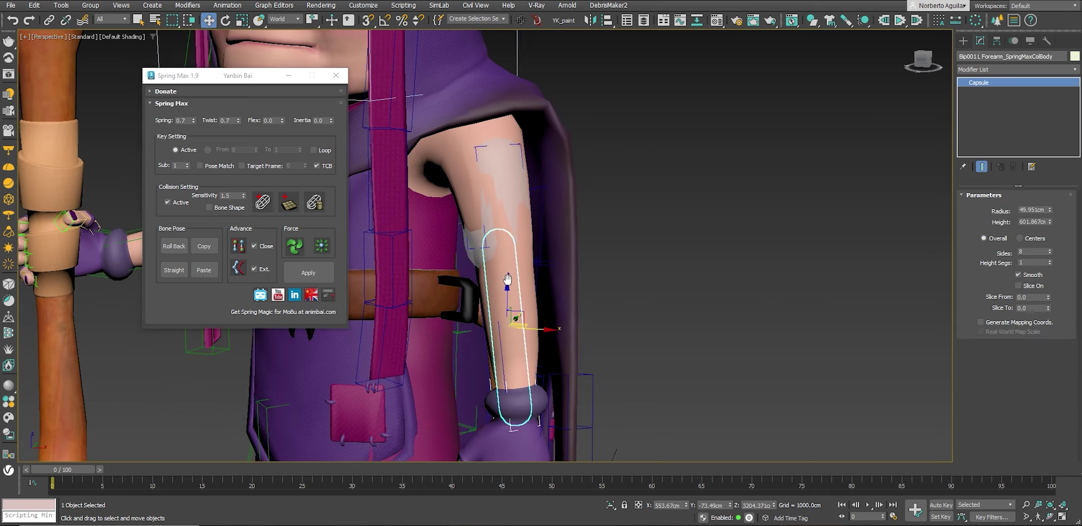
{"action": "left_click_drag", "start_coordinate": [1053, 195], "coordinate": [1060, 188]}
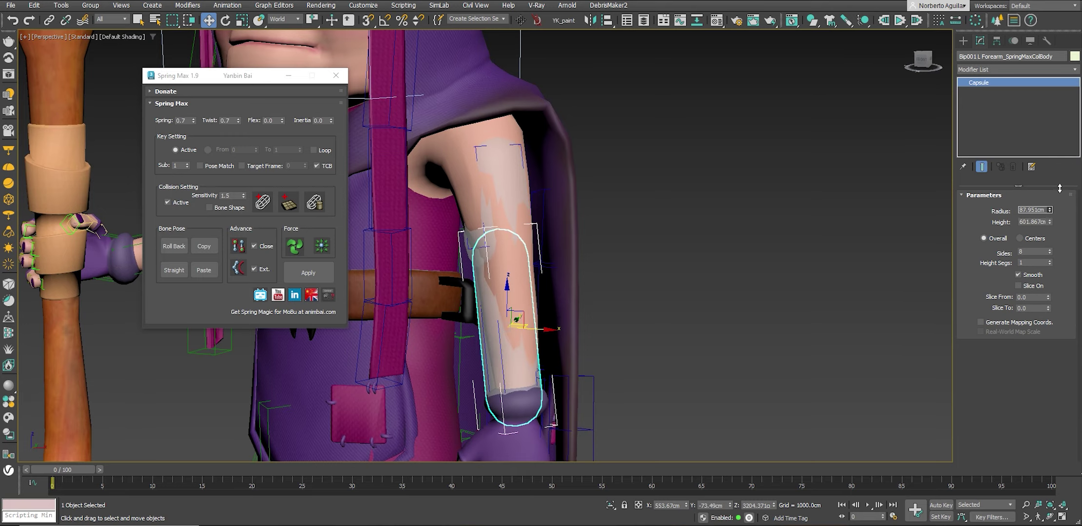
{"action": "scroll", "coordinate": [512, 236], "scroll_direction": "down", "scroll_amount": 3}
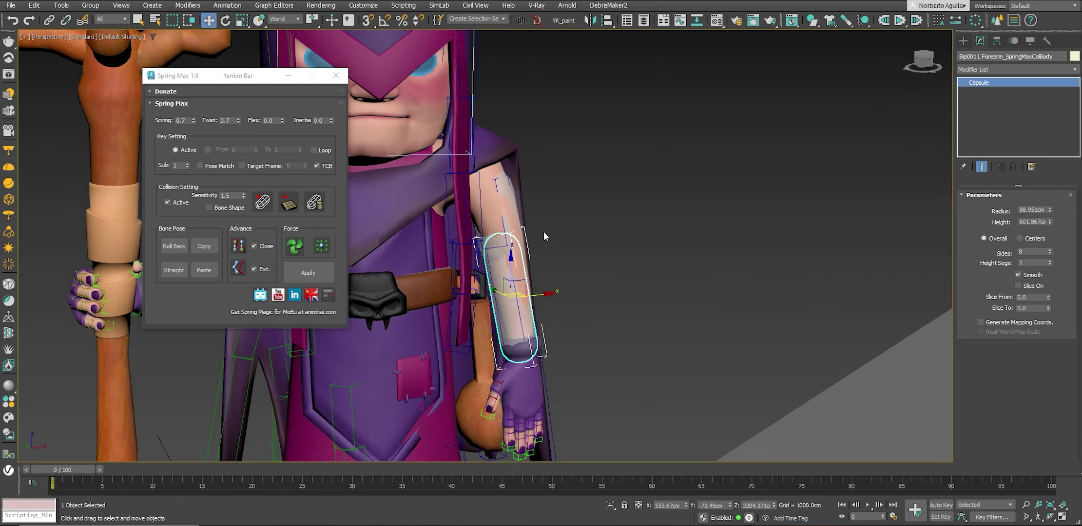
{"action": "middle_click_drag", "start_coordinate": [543, 231], "coordinate": [656, 247]}
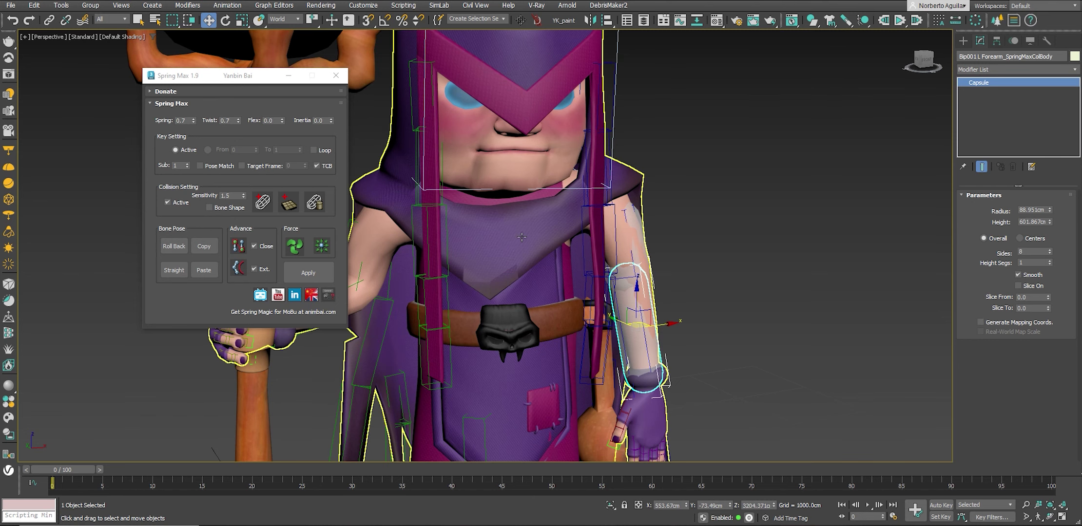
{"action": "middle_click_drag", "start_coordinate": [567, 256], "coordinate": [560, 234], "text": "alt"}
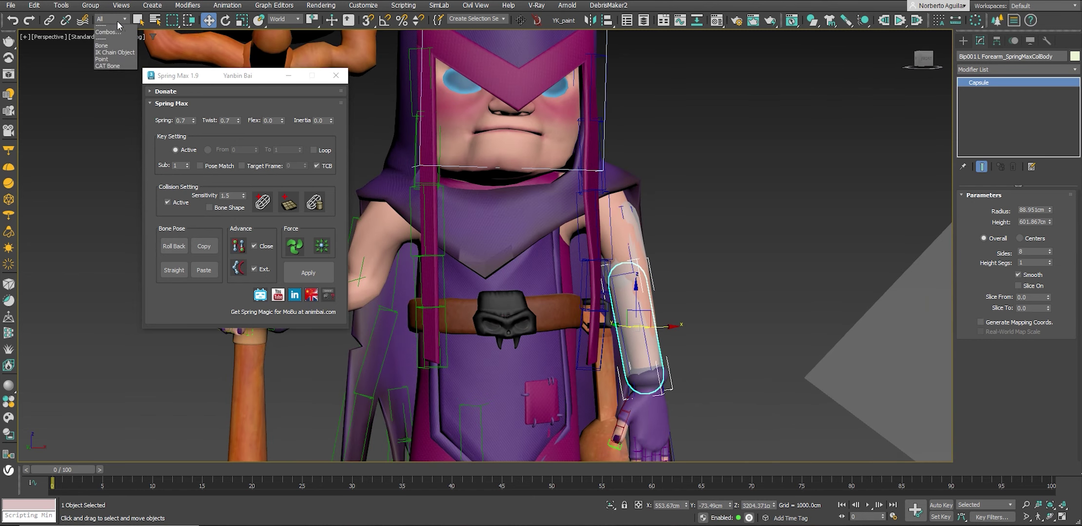
Limit the selection filter to Bone and select the Spine2 bone.
{"action": "left_click", "coordinate": [115, 96]}
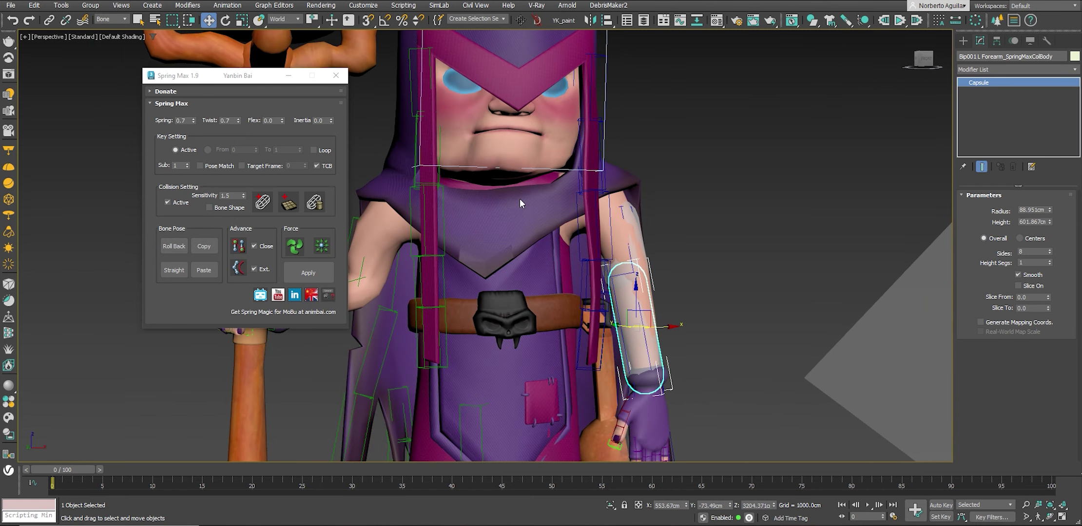
{"action": "left_click", "coordinate": [508, 190]}
{"action": "scroll", "coordinate": [565, 214], "scroll_direction": "down", "scroll_amount": 3}
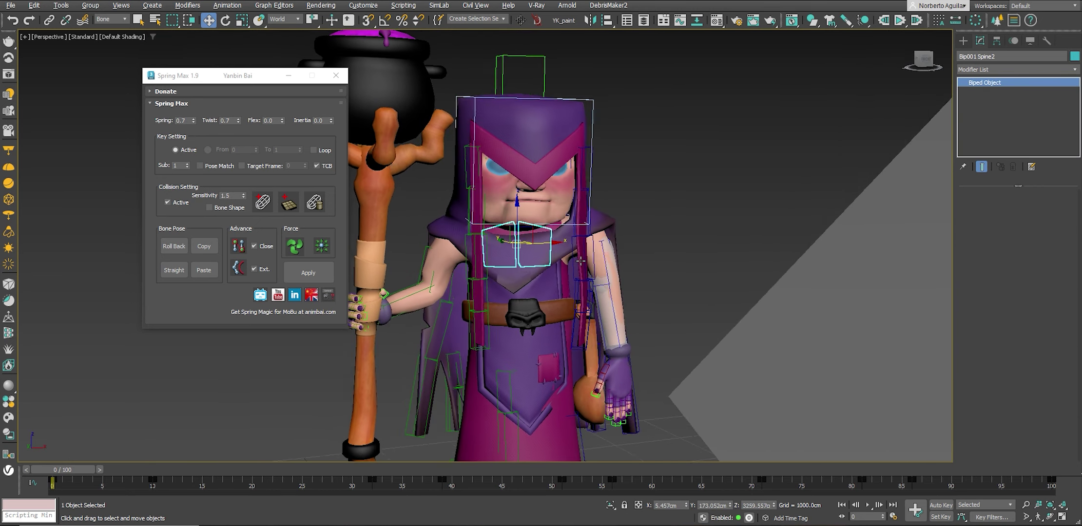
Raise the head collision capsule's height to 1045.874 cm.
{"action": "left_click", "coordinate": [262, 201]}
{"action": "middle_click_drag", "start_coordinate": [487, 244], "coordinate": [632, 269], "text": "alt"}
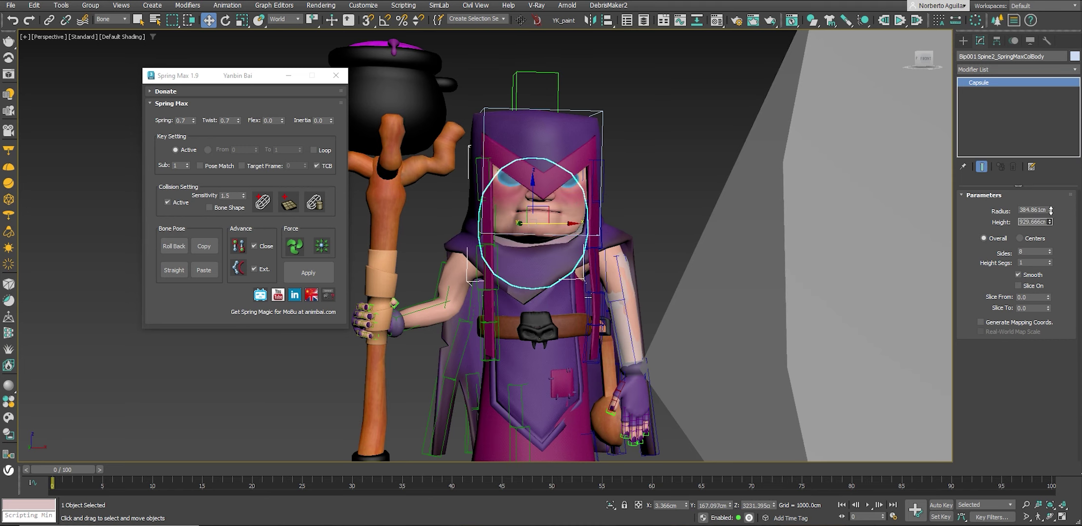
{"action": "left_click_drag", "start_coordinate": [1052, 208], "coordinate": [1052, 203]}
{"action": "scroll", "coordinate": [655, 241], "scroll_direction": "down", "scroll_amount": 2}
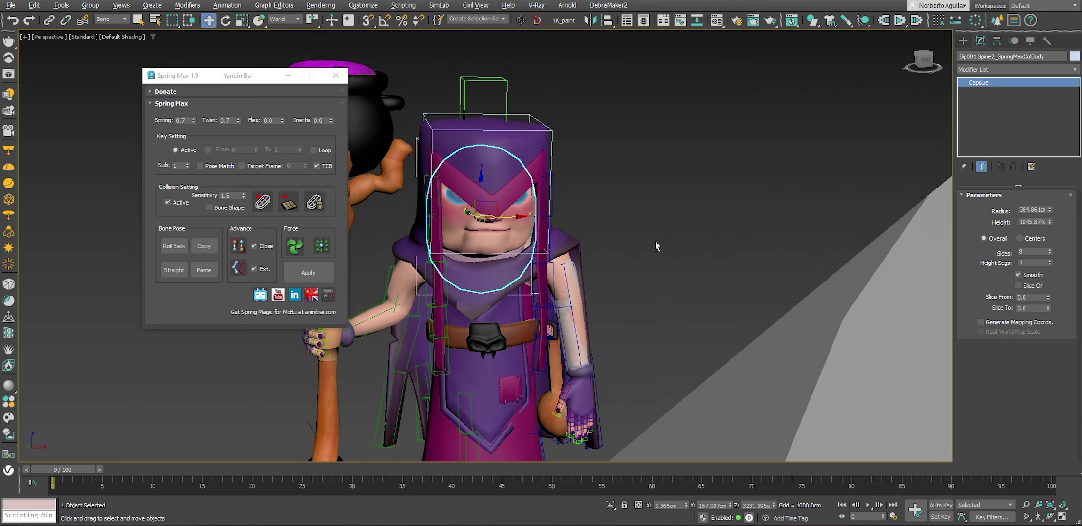
{"action": "scroll", "coordinate": [632, 248], "scroll_direction": "down", "scroll_amount": 3}
{"action": "scroll", "coordinate": [605, 262], "scroll_direction": "down", "scroll_amount": 1}
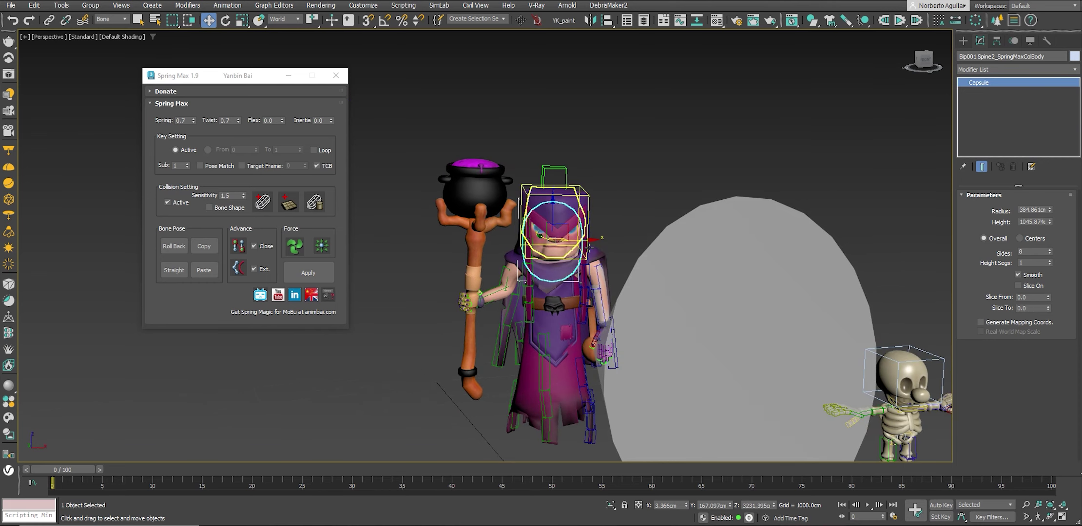
Set the selection filter to All and clear the current selection.
{"action": "left_click", "coordinate": [109, 29]}
{"action": "scroll", "coordinate": [613, 166], "scroll_direction": "down", "scroll_amount": 2}
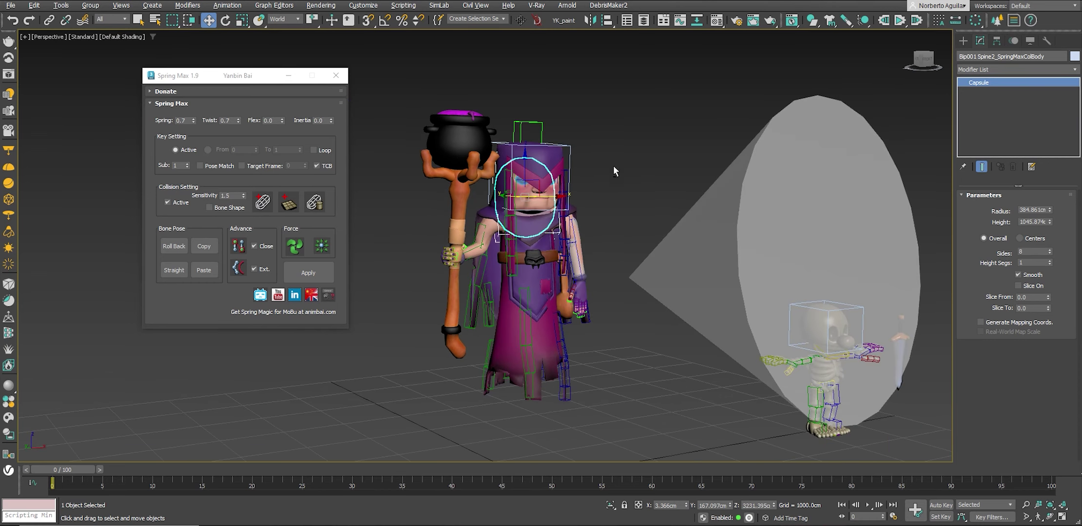
{"action": "left_click", "coordinate": [585, 221]}
{"action": "scroll", "coordinate": [555, 183], "scroll_direction": "up", "scroll_amount": 5}
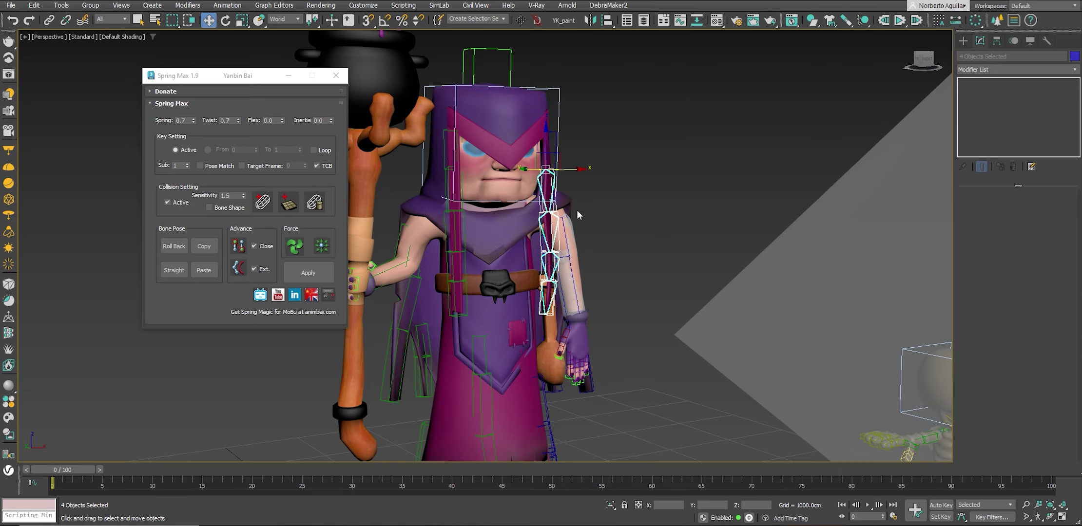
{"action": "scroll", "coordinate": [616, 230], "scroll_direction": "down", "scroll_amount": 3}
{"action": "scroll", "coordinate": [631, 230], "scroll_direction": "down", "scroll_amount": 1}
{"action": "scroll", "coordinate": [619, 238], "scroll_direction": "up", "scroll_amount": 1}
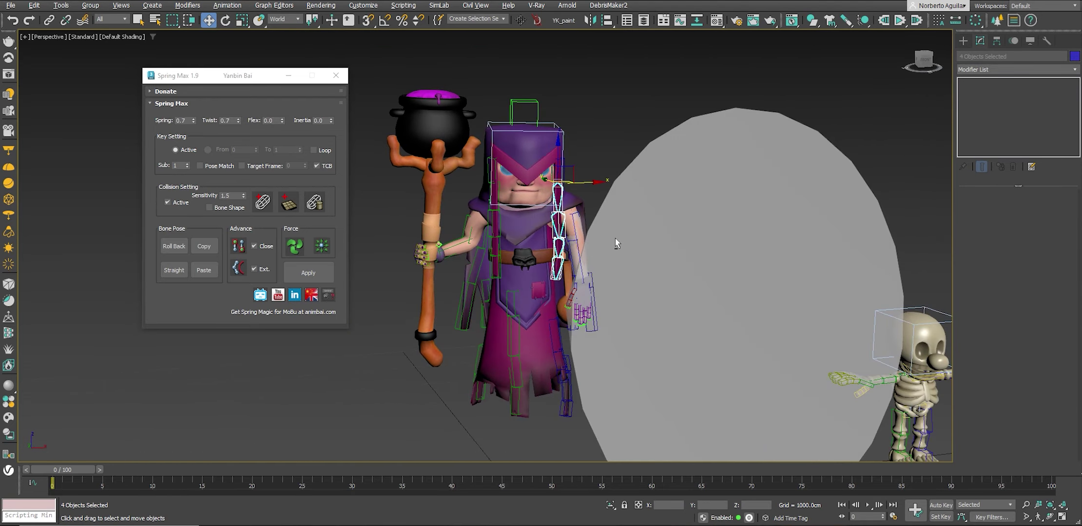
{"action": "scroll", "coordinate": [616, 242], "scroll_direction": "down", "scroll_amount": 2}
{"action": "scroll", "coordinate": [543, 252], "scroll_direction": "down", "scroll_amount": 1}
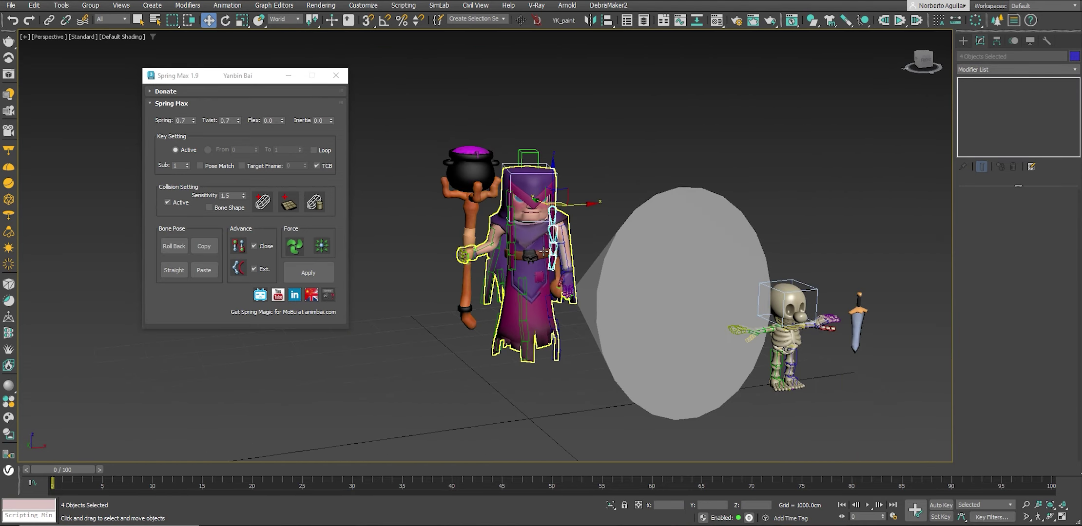
Apply Spring Max to the chosen arm bones and preview the spring motion.
{"action": "left_click", "coordinate": [310, 277]}
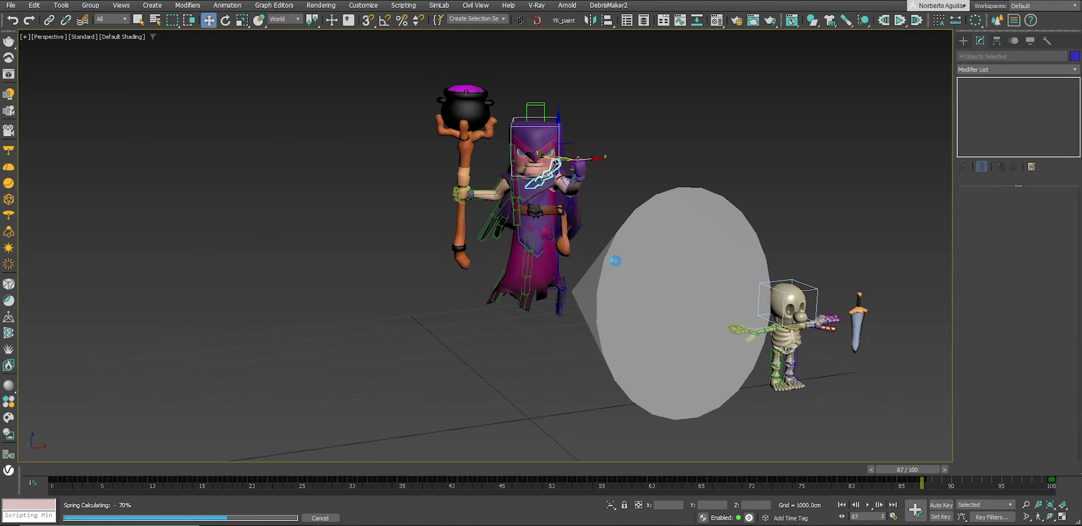
{"action": "left_click", "coordinate": [867, 505]}
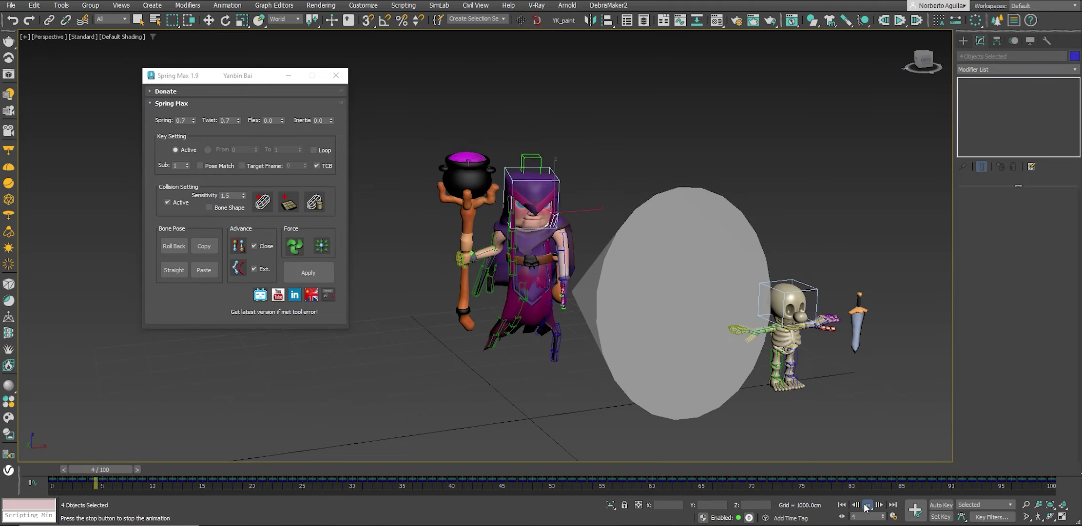
{"action": "middle_click_drag", "start_coordinate": [632, 354], "coordinate": [556, 296], "text": "alt"}
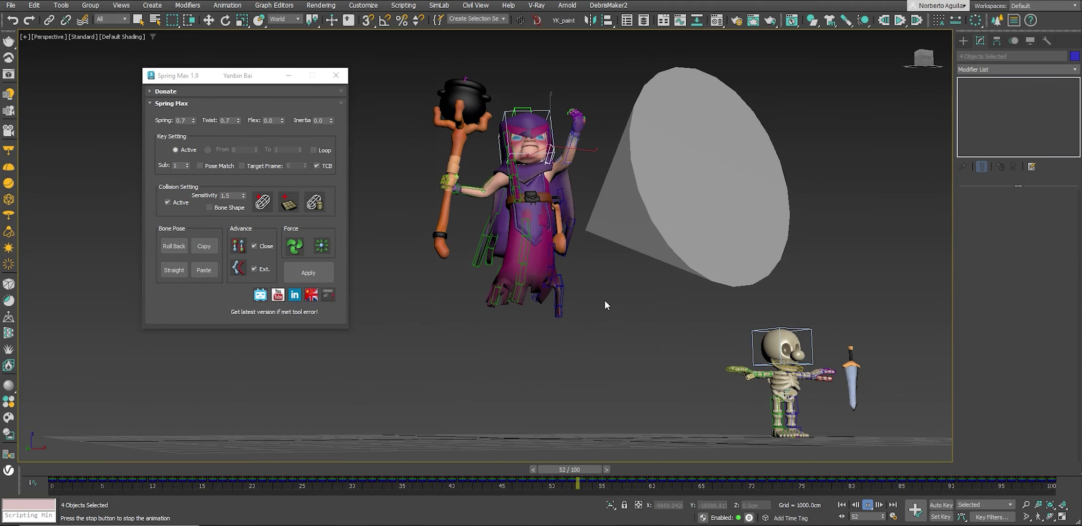
{"action": "middle_click_drag", "start_coordinate": [555, 292], "coordinate": [546, 317], "text": "alt"}
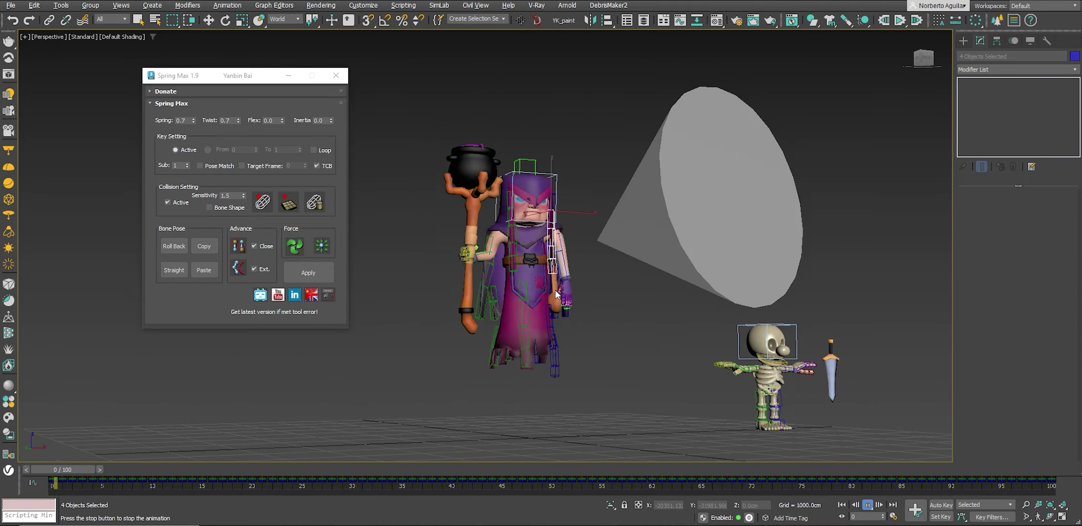
Return to frame 0, then select the left-arm bone chain and the wind cone.
{"action": "key", "text": "Home"}
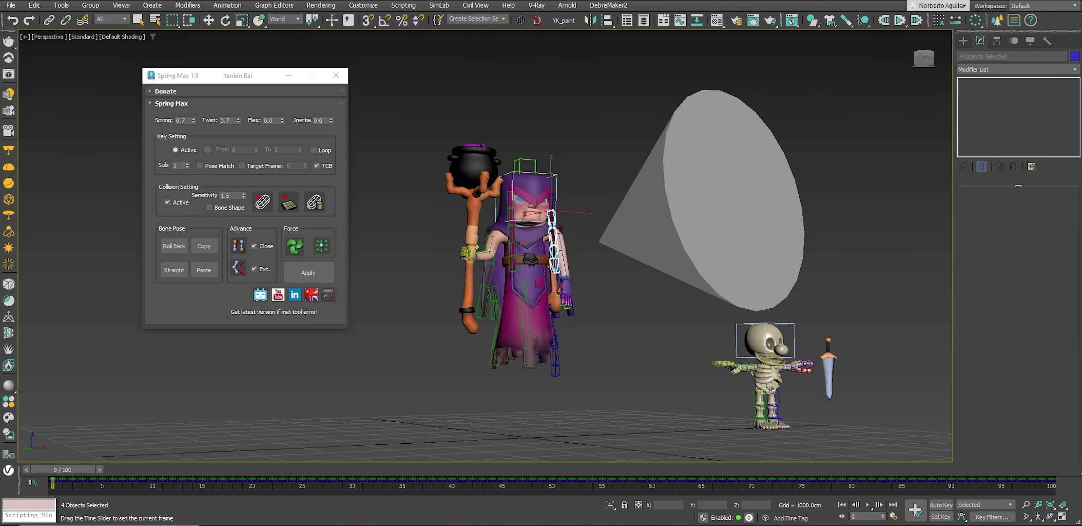
{"action": "key", "text": "w"}
{"action": "scroll", "coordinate": [482, 217], "scroll_direction": "up", "scroll_amount": 3}
{"action": "scroll", "coordinate": [482, 218], "scroll_direction": "up", "scroll_amount": 3}
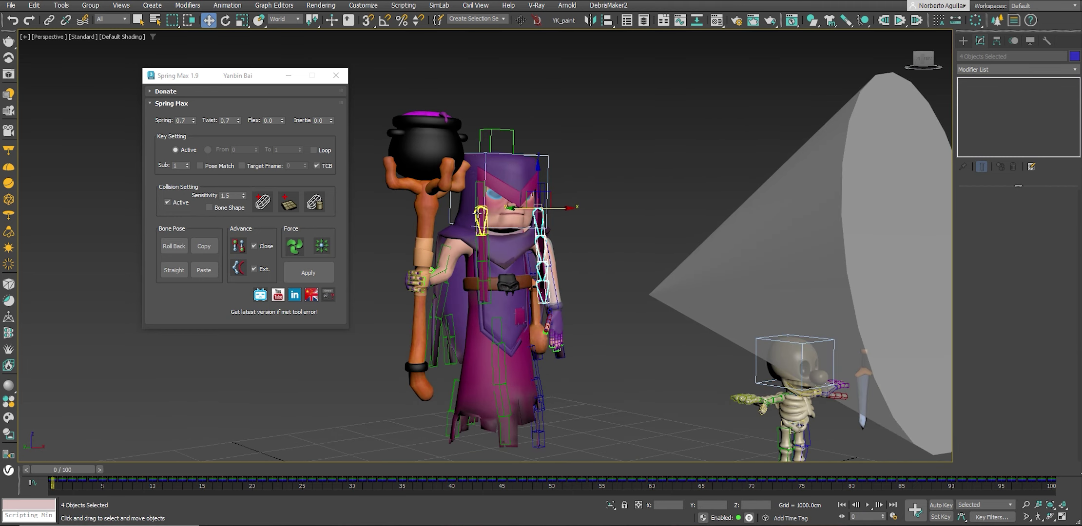
{"action": "double_click", "coordinate": [480, 219]}
{"action": "left_click", "coordinate": [800, 241]}
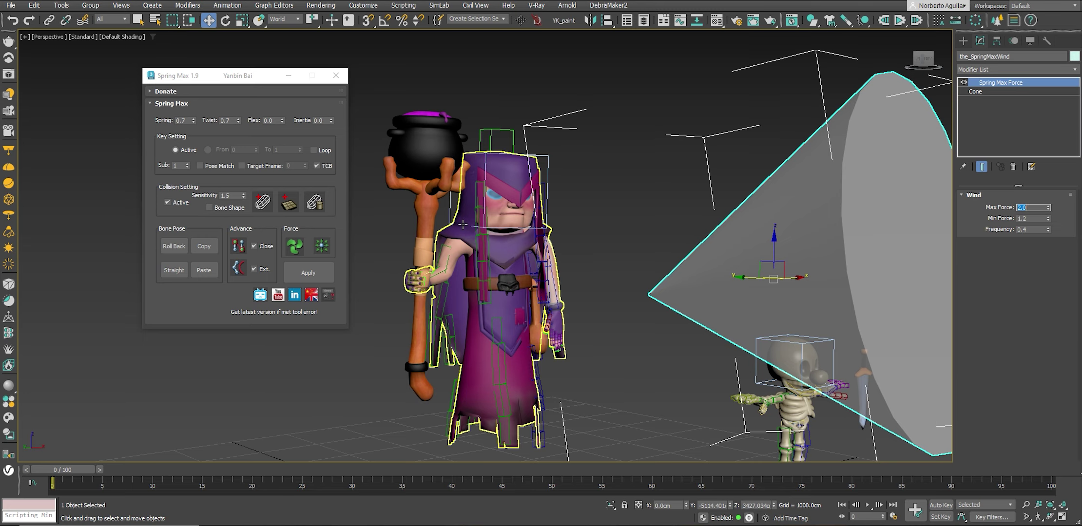
Re-bake Spring Max on the arm bones through frame 100, select the other arm chain, and return to frame 0.
{"action": "left_click", "coordinate": [294, 246]}
{"action": "left_click", "coordinate": [308, 273]}
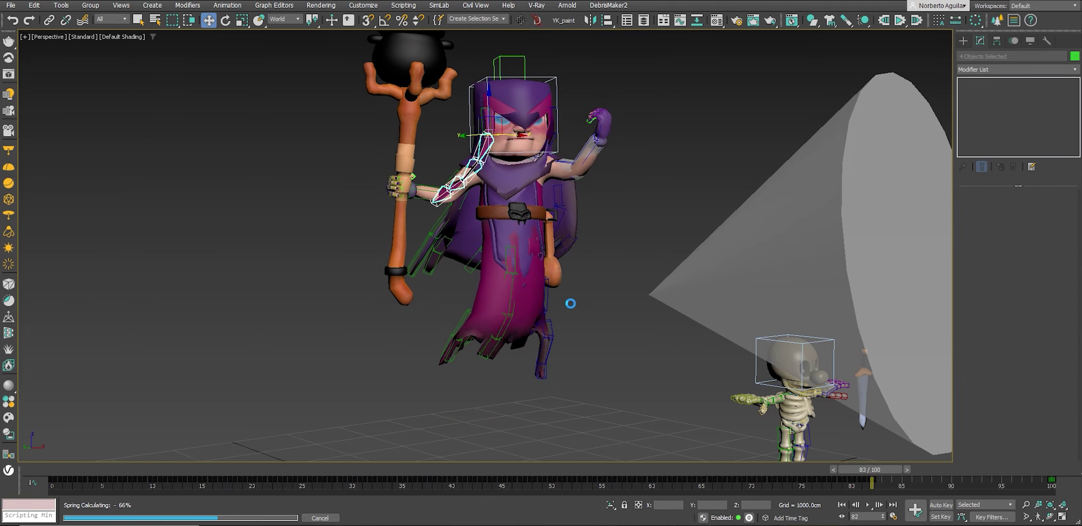
{"action": "scroll", "coordinate": [570, 249], "scroll_direction": "up", "scroll_amount": 3}
{"action": "scroll", "coordinate": [536, 220], "scroll_direction": "up", "scroll_amount": 2}
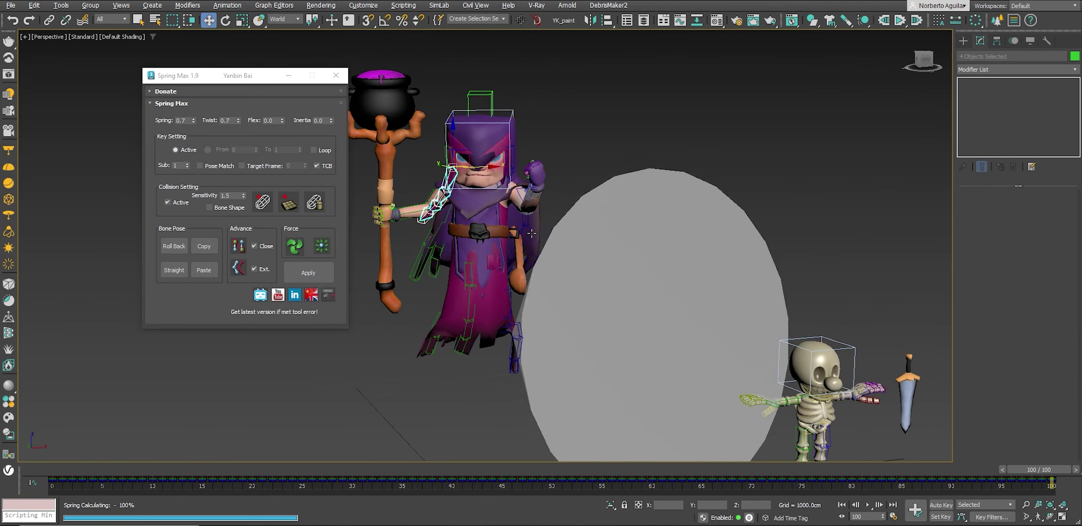
{"action": "scroll", "coordinate": [508, 194], "scroll_direction": "up", "scroll_amount": 2}
{"action": "left_click", "coordinate": [512, 160]}
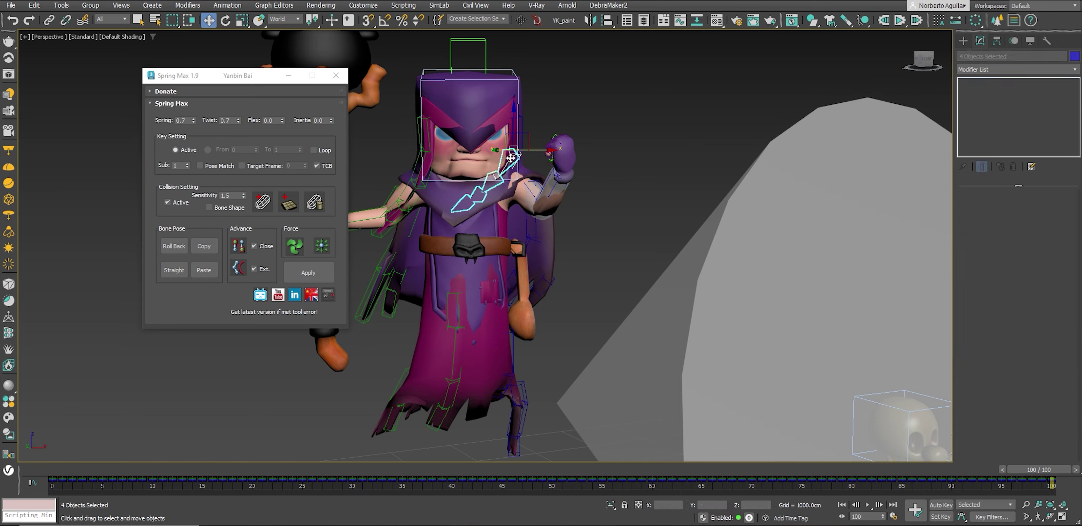
{"action": "key", "text": "Home"}
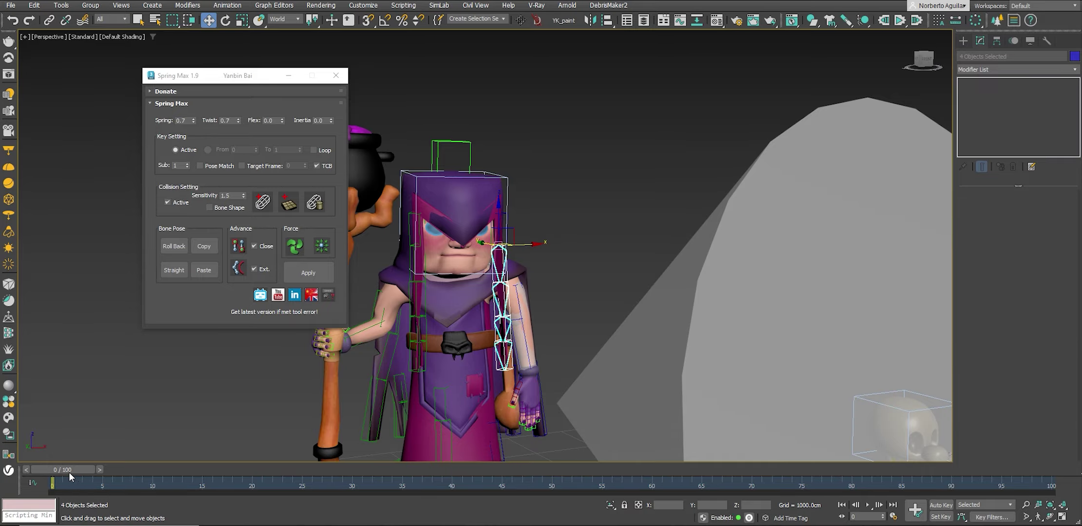
Re-bake the spoon-side arm chain, scrub the result, and select Bone037 for rotation.
{"action": "left_click", "coordinate": [307, 273]}
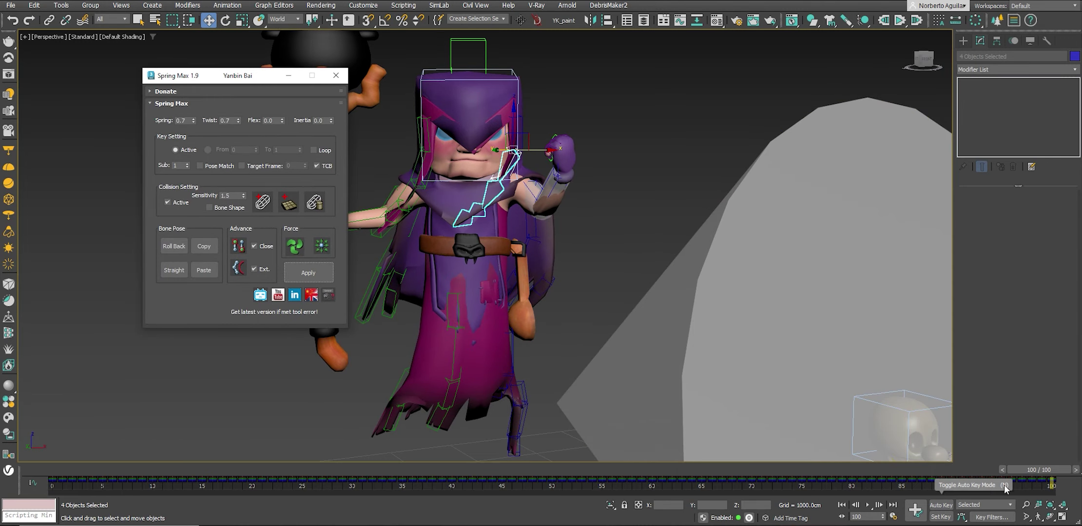
{"action": "mouse_move", "coordinate": [1013, 475]}
{"action": "left_mouse_down"}
{"action": "mouse_move", "coordinate": [70, 489]}
{"action": "mouse_move", "coordinate": [211, 479]}
{"action": "mouse_move", "coordinate": [461, 437]}
{"action": "left_mouse_up"}
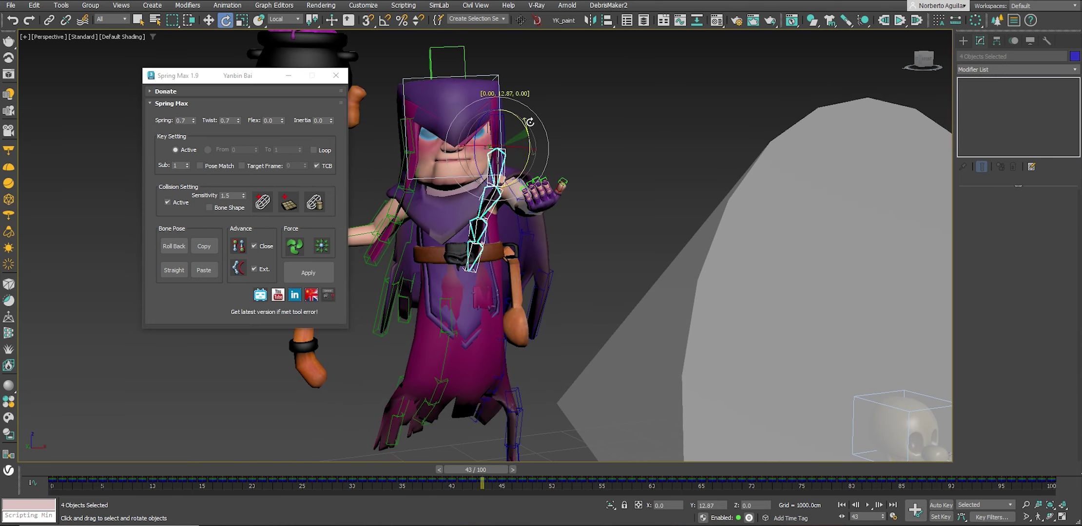
{"action": "left_click_drag", "start_coordinate": [490, 479], "coordinate": [1072, 454]}
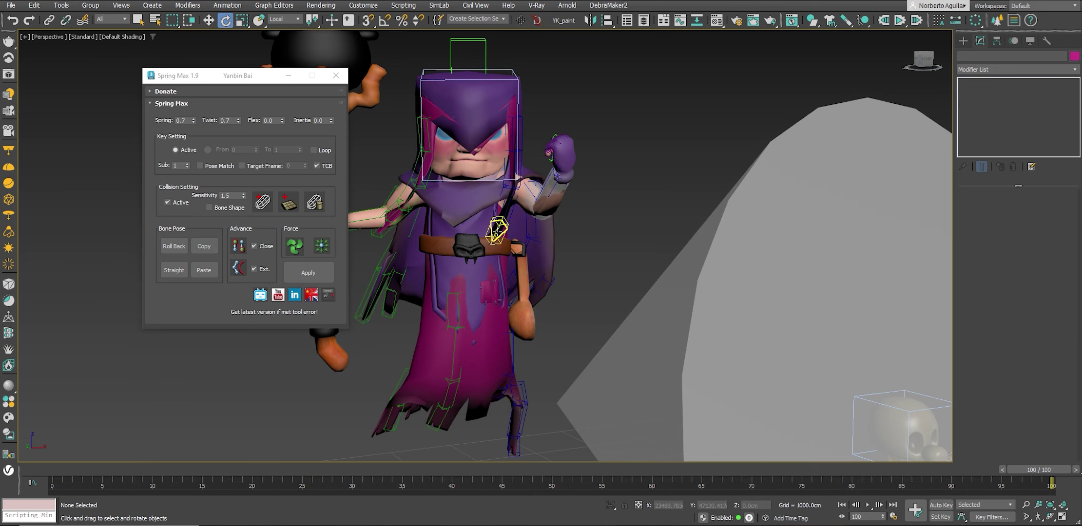
{"action": "left_click", "coordinate": [500, 228]}
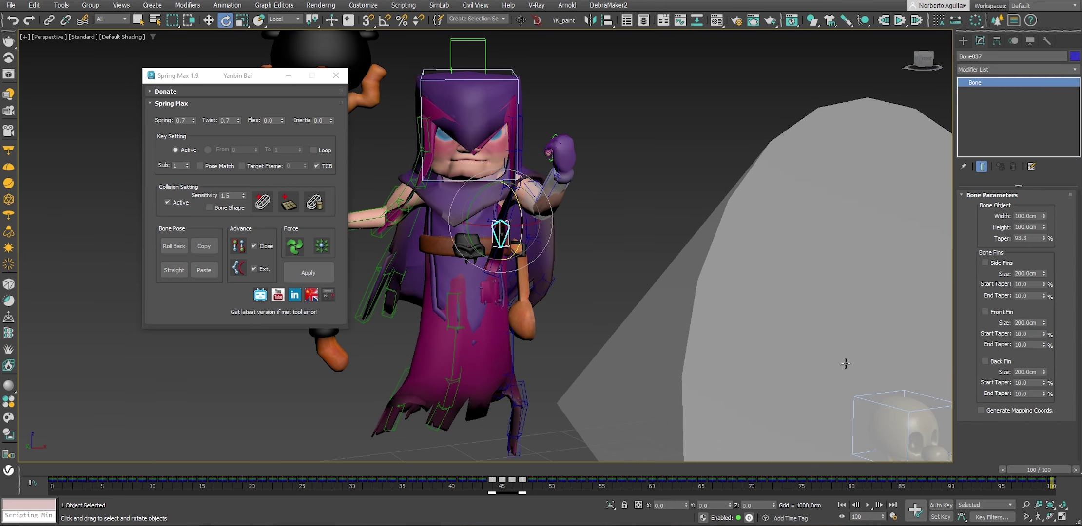
{"action": "left_click_drag", "start_coordinate": [1030, 464], "coordinate": [26, 462]}
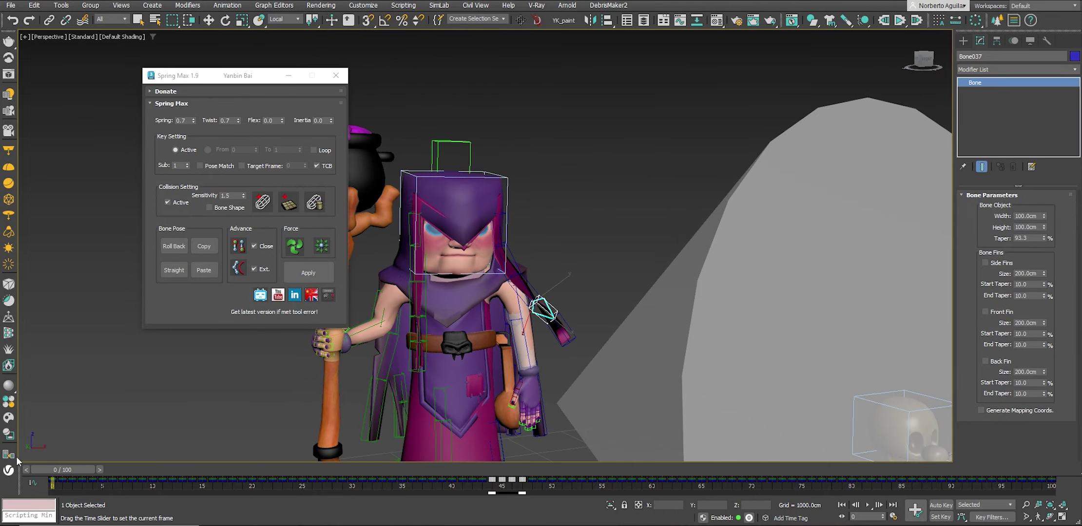
{"action": "key", "text": "e"}
{"action": "scroll", "coordinate": [900, 354], "scroll_direction": "down", "scroll_amount": 5}
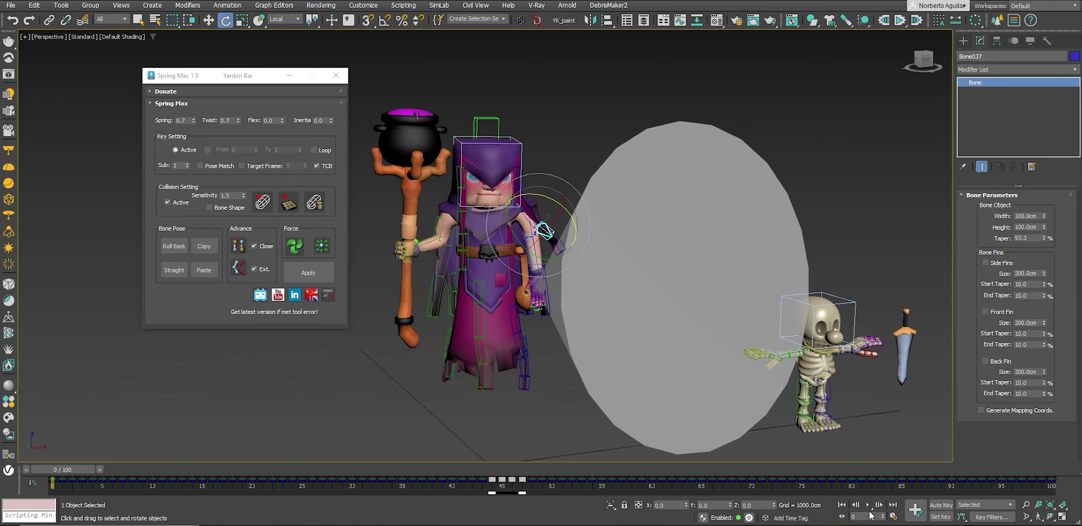
Preview the playback, test-rotate Bone035, then return to frame 0.
{"action": "left_click", "coordinate": [867, 505]}
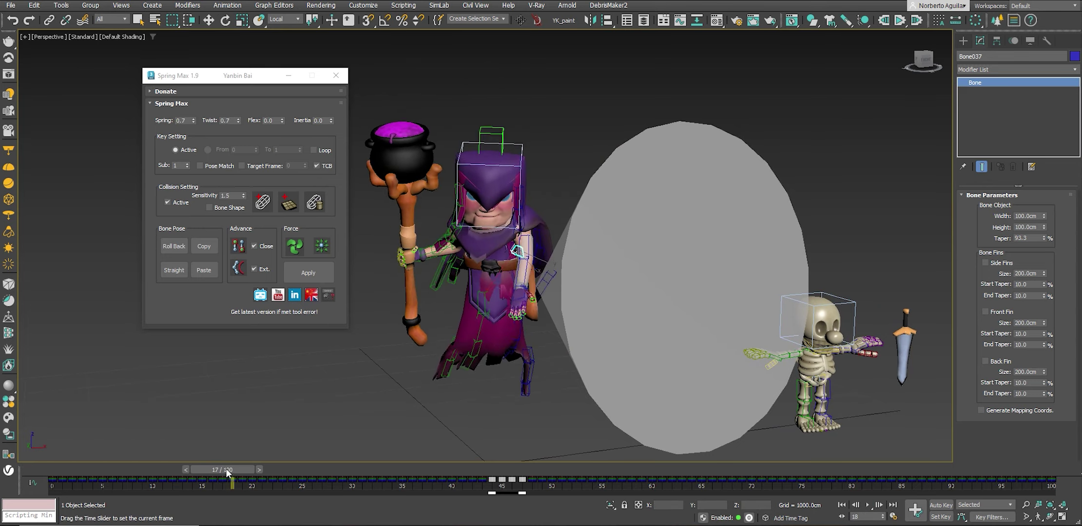
{"action": "left_click_drag", "start_coordinate": [226, 468], "coordinate": [26, 469]}
{"action": "middle_click_drag", "start_coordinate": [516, 239], "coordinate": [554, 239], "text": "alt"}
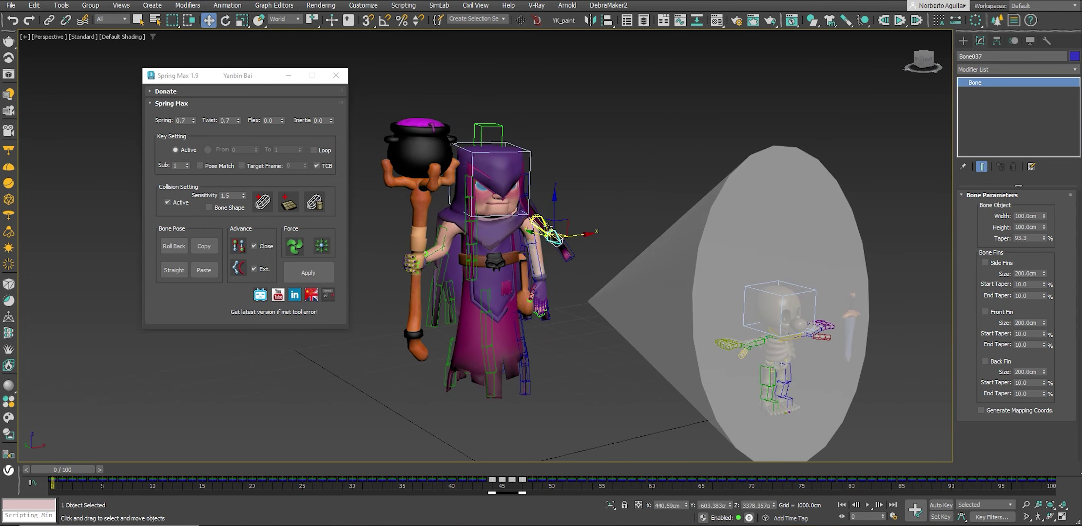
{"action": "left_click", "coordinate": [527, 205]}
{"action": "key", "text": "e"}
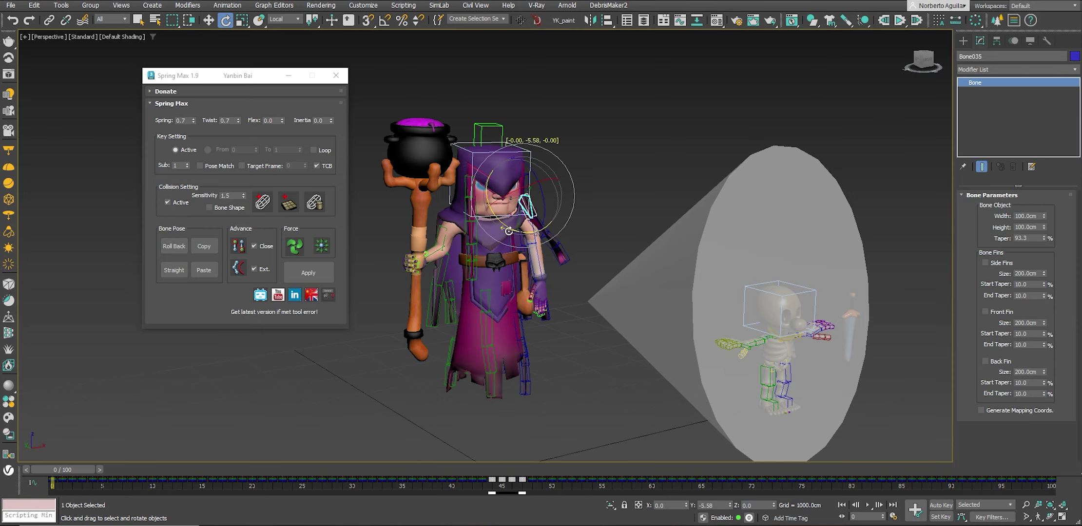
{"action": "left_click_drag", "start_coordinate": [537, 235], "coordinate": [925, 474]}
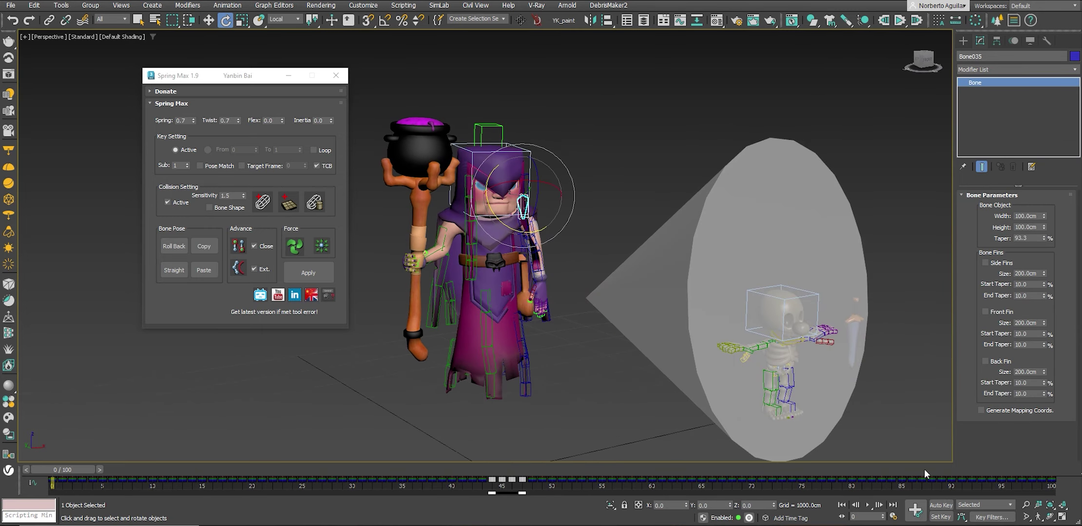
{"action": "left_click", "coordinate": [868, 506]}
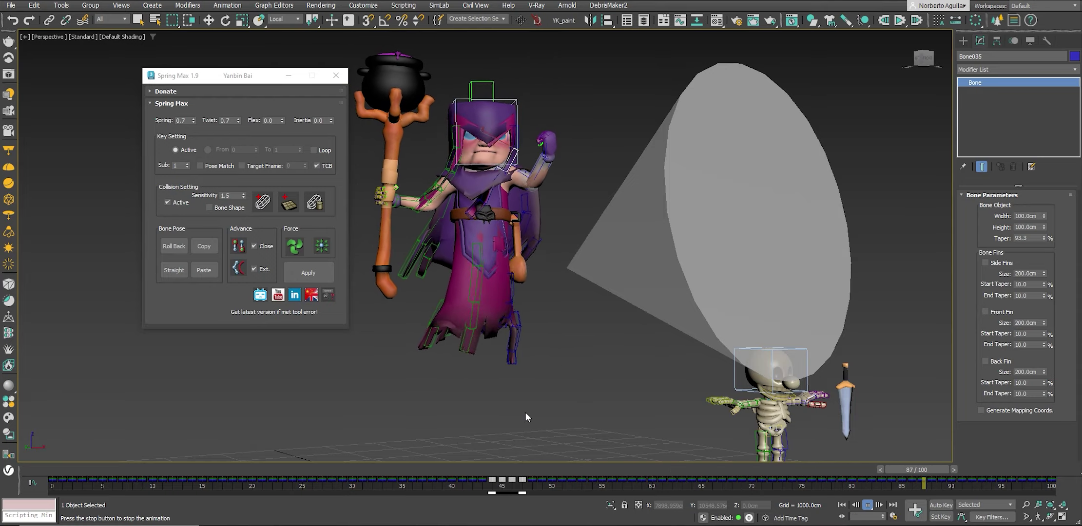
{"action": "mouse_move", "coordinate": [44, 470]}
{"action": "left_mouse_down"}
{"action": "mouse_move", "coordinate": [178, 497]}
{"action": "mouse_move", "coordinate": [582, 476]}
{"action": "left_mouse_up"}
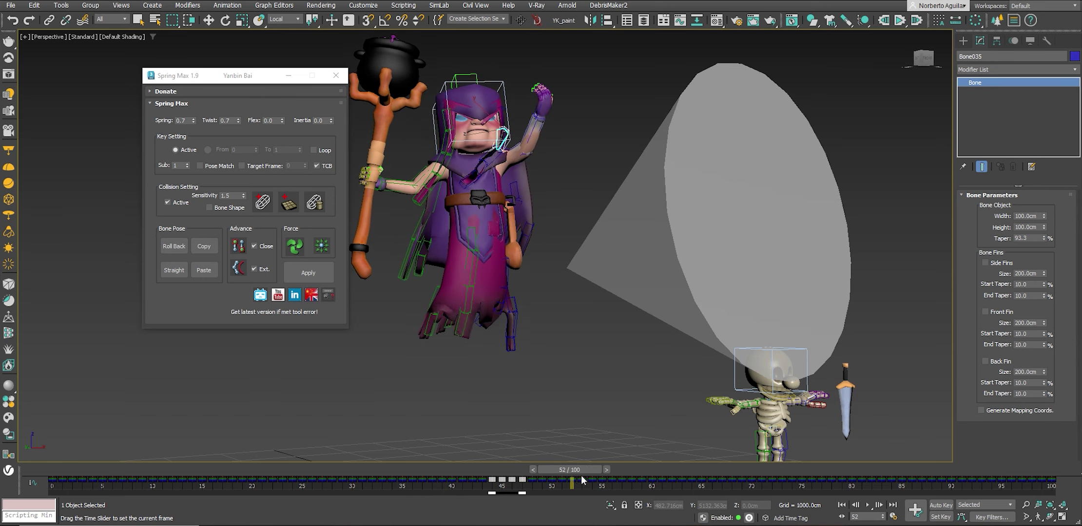
{"action": "key", "text": "Home"}
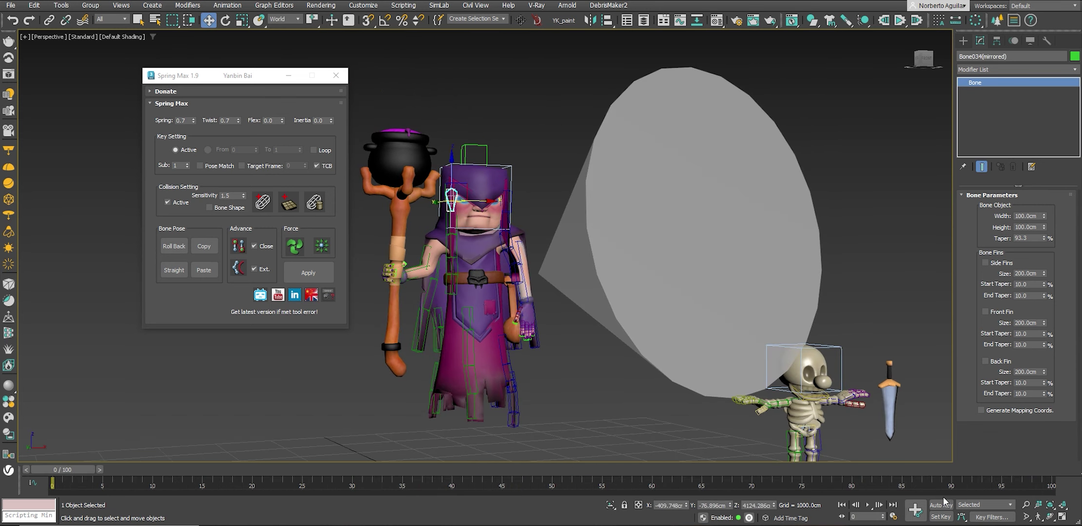
Turn on Auto Key and scrub through the early frames to review the pose.
{"action": "left_click", "coordinate": [941, 505]}
{"action": "left_click_drag", "start_coordinate": [87, 471], "coordinate": [241, 470]}
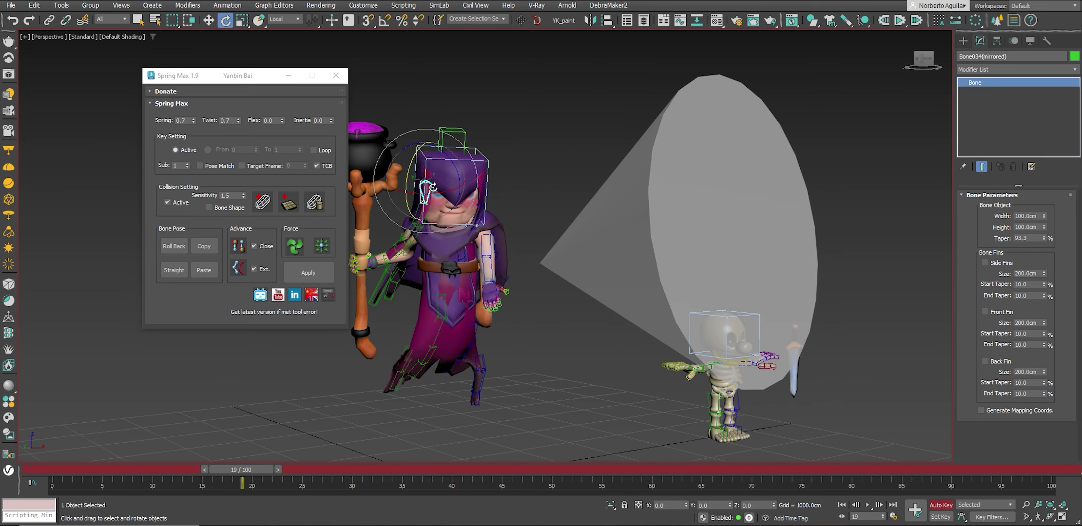
{"action": "mouse_move", "coordinate": [241, 469]}
{"action": "left_mouse_down"}
{"action": "mouse_move", "coordinate": [38, 472]}
{"action": "mouse_move", "coordinate": [278, 486]}
{"action": "mouse_move", "coordinate": [1038, 469]}
{"action": "left_mouse_up"}
{"action": "key", "text": "e"}
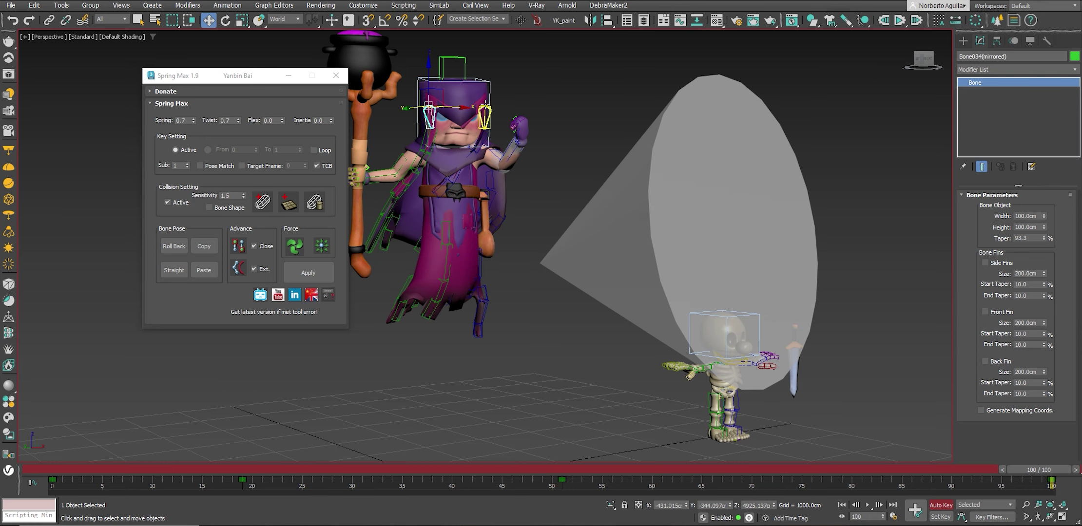
{"action": "left_click_drag", "start_coordinate": [538, 466], "coordinate": [386, 470]}
{"action": "left_click_drag", "start_coordinate": [63, 469], "coordinate": [145, 477]}
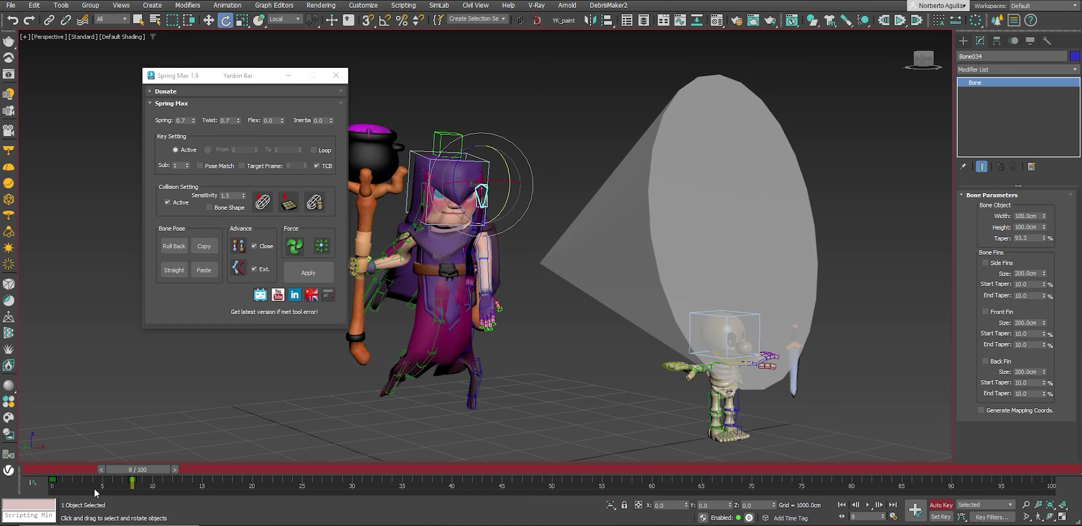
{"action": "mouse_move", "coordinate": [122, 469]}
{"action": "left_mouse_down"}
{"action": "mouse_move", "coordinate": [62, 466]}
{"action": "mouse_move", "coordinate": [522, 481]}
{"action": "left_mouse_up"}
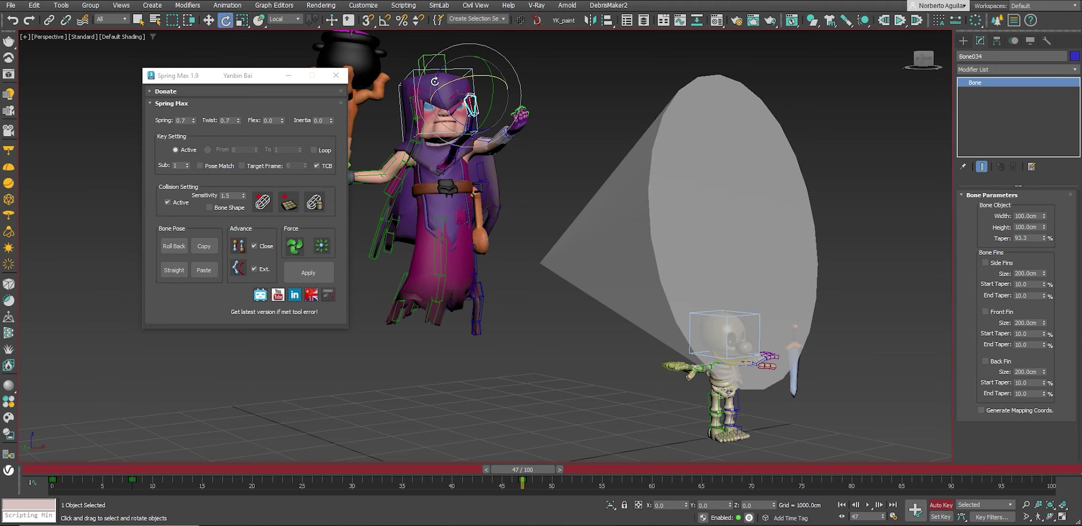
Orbit to a frontal view of the witch, advance to frame 100, and play the animation.
{"action": "scroll", "coordinate": [466, 134], "scroll_direction": "up", "scroll_amount": 3}
{"action": "middle_click_drag", "start_coordinate": [466, 134], "coordinate": [567, 214], "text": "alt"}
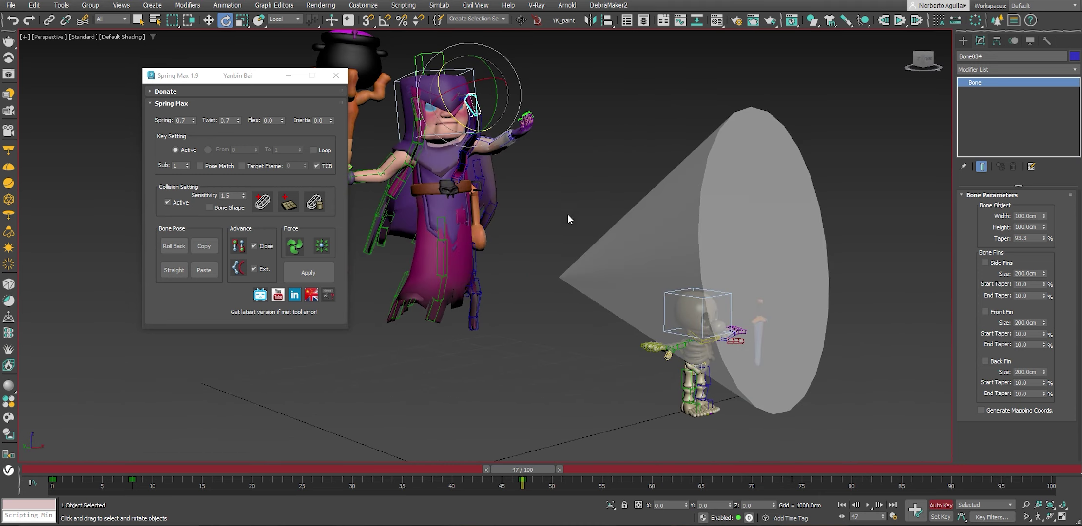
{"action": "left_click_drag", "start_coordinate": [491, 470], "coordinate": [1008, 471]}
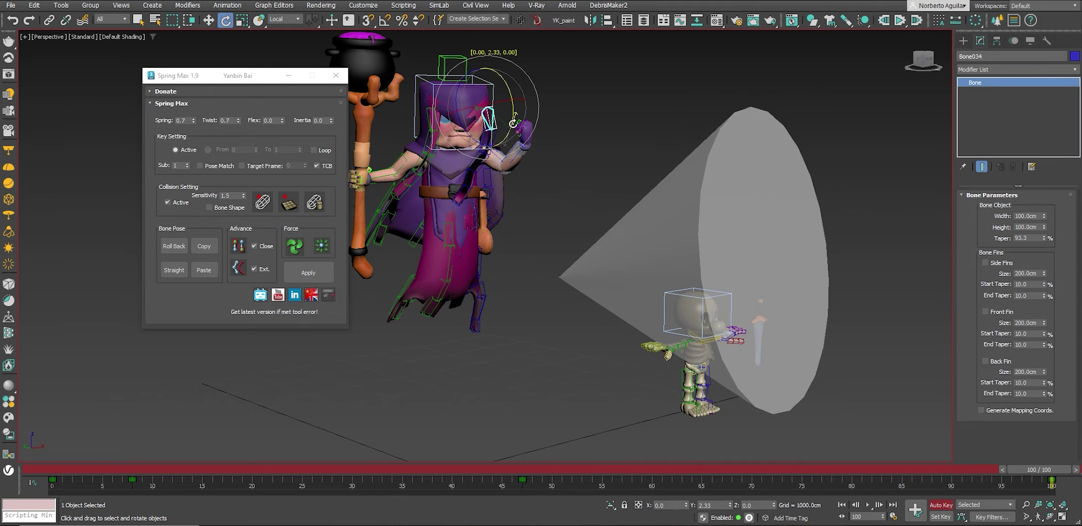
{"action": "middle_click_drag", "start_coordinate": [513, 123], "coordinate": [566, 189], "text": "alt"}
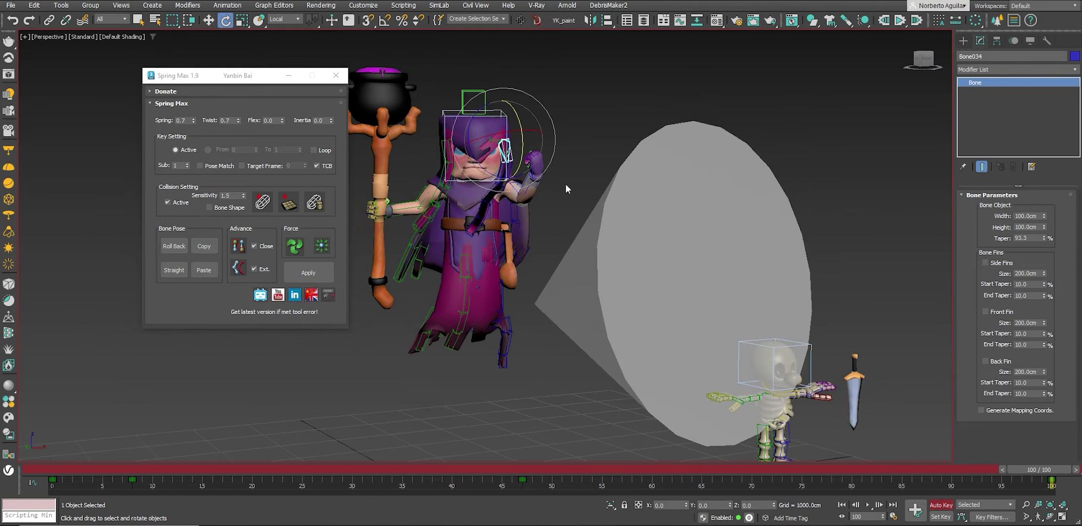
{"action": "scroll", "coordinate": [566, 192], "scroll_direction": "down", "scroll_amount": 3}
{"action": "left_click", "coordinate": [865, 506]}
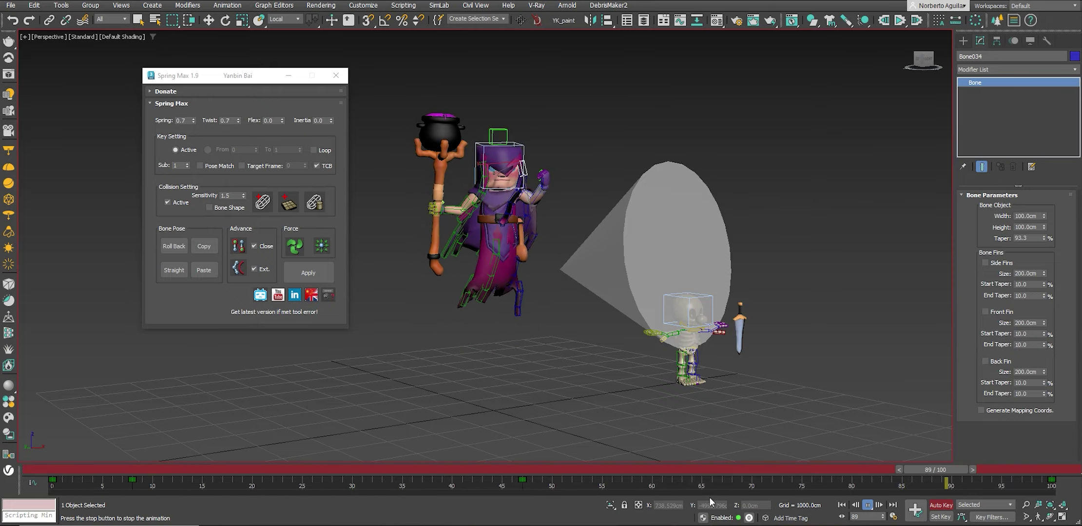
Close Spring Max, delete the wind cone, and save animation.max.
{"action": "left_click_drag", "start_coordinate": [195, 469], "coordinate": [681, 480]}
{"action": "key", "text": "w"}
{"action": "left_click", "coordinate": [336, 76]}
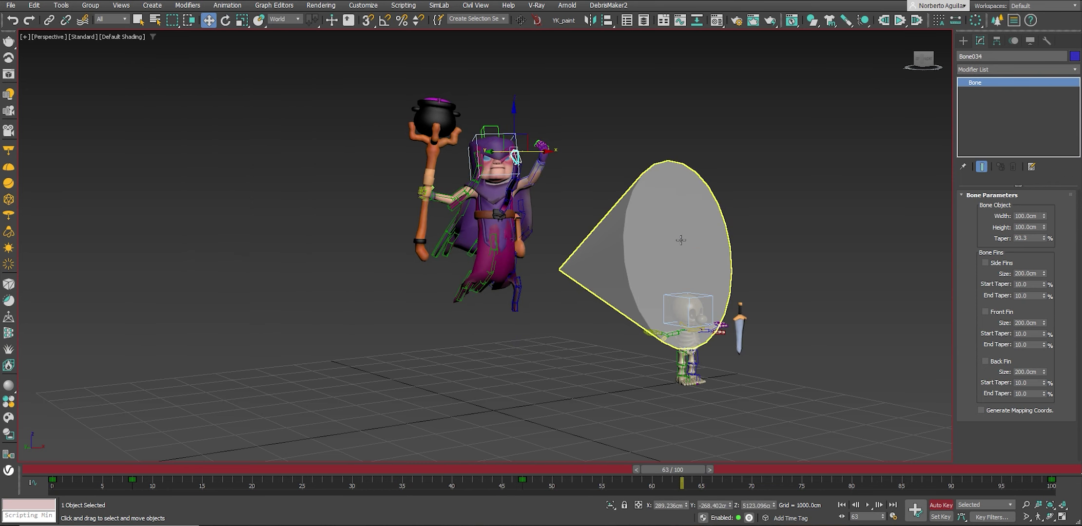
{"action": "left_click", "coordinate": [682, 241]}
{"action": "key", "text": "Delete"}
{"action": "key", "text": "ctrl+s"}
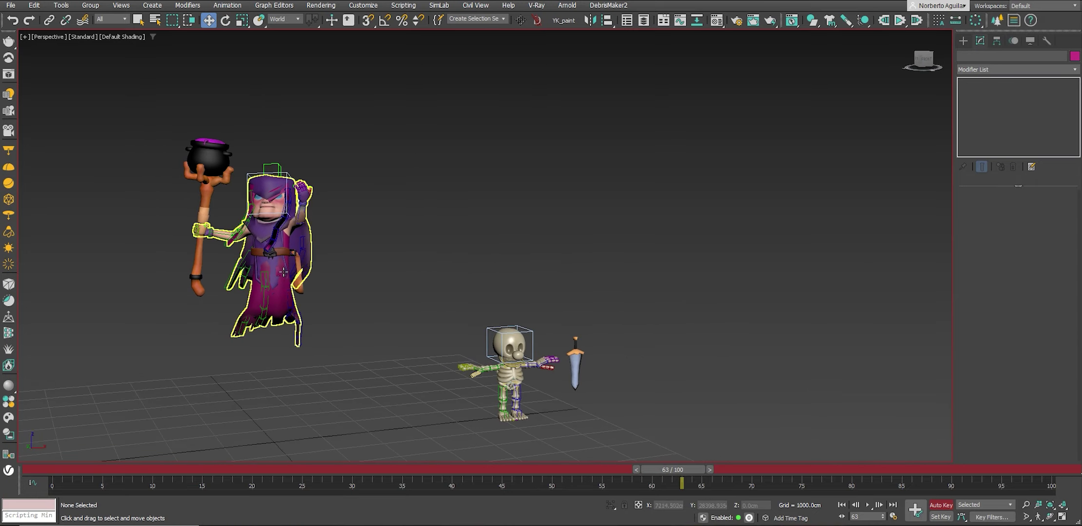
Select the belt spoon and tilt it slightly outward on its pivot.
{"action": "left_click", "coordinate": [294, 264]}
{"action": "key", "text": "z"}
{"action": "scroll", "coordinate": [532, 361], "scroll_direction": "down", "scroll_amount": 5}
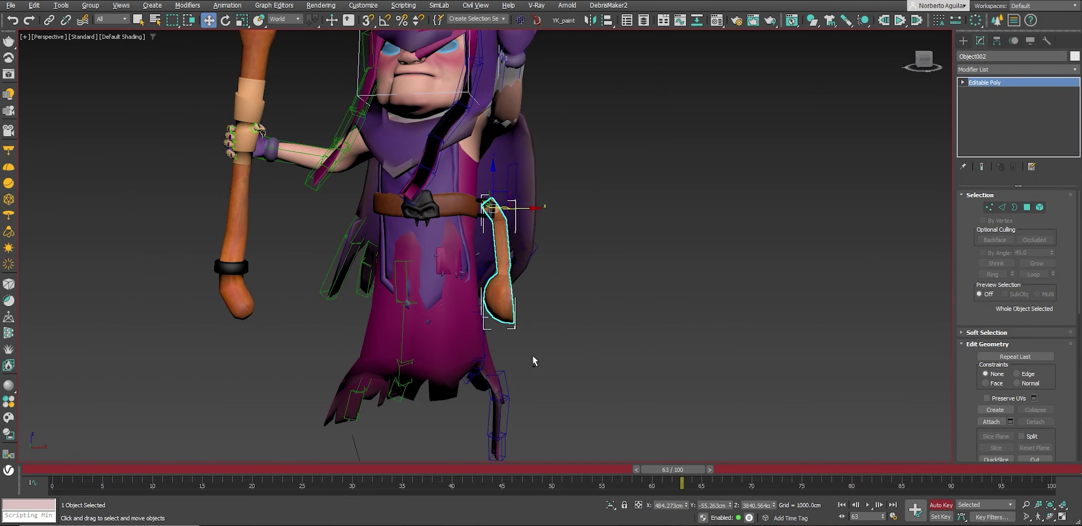
{"action": "key", "text": "Home"}
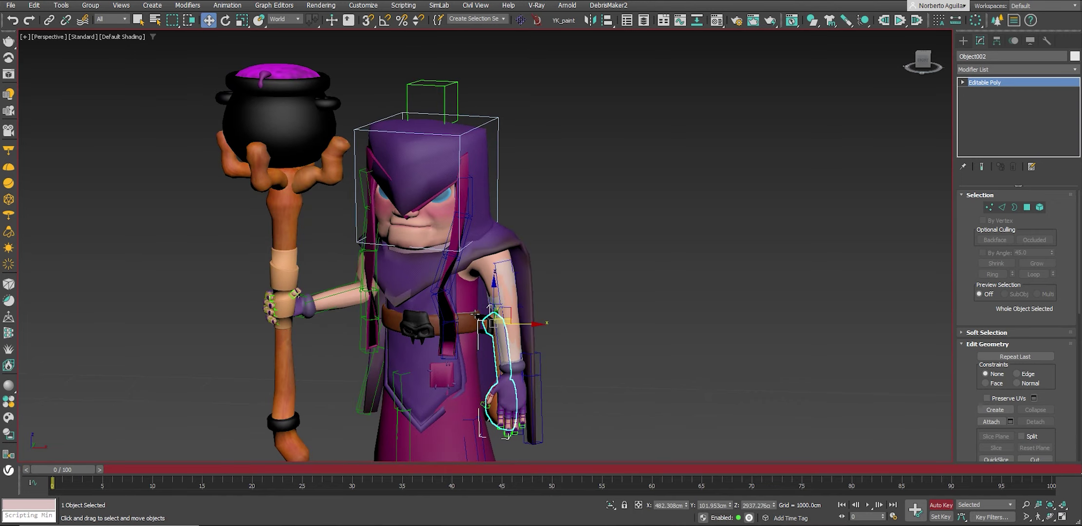
{"action": "middle_click_drag", "start_coordinate": [301, 454], "coordinate": [341, 438], "text": "alt"}
{"action": "scroll", "coordinate": [497, 324], "scroll_direction": "up", "scroll_amount": 3}
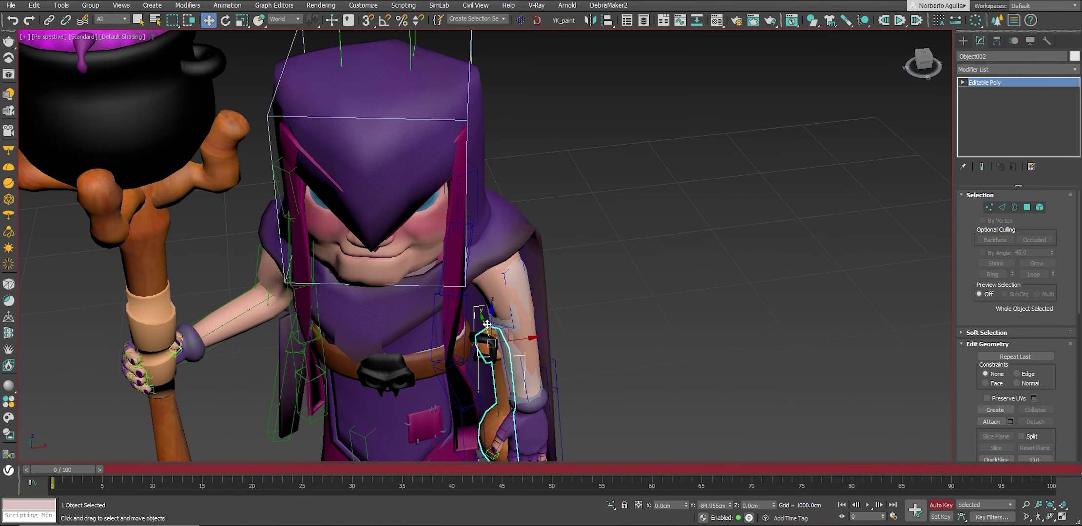
{"action": "mouse_move", "coordinate": [486, 332]}
{"action": "middle_mouse_down", "text": "alt"}
{"action": "mouse_move", "coordinate": [510, 338]}
{"action": "mouse_move", "coordinate": [499, 342]}
{"action": "middle_mouse_up", "text": "alt"}
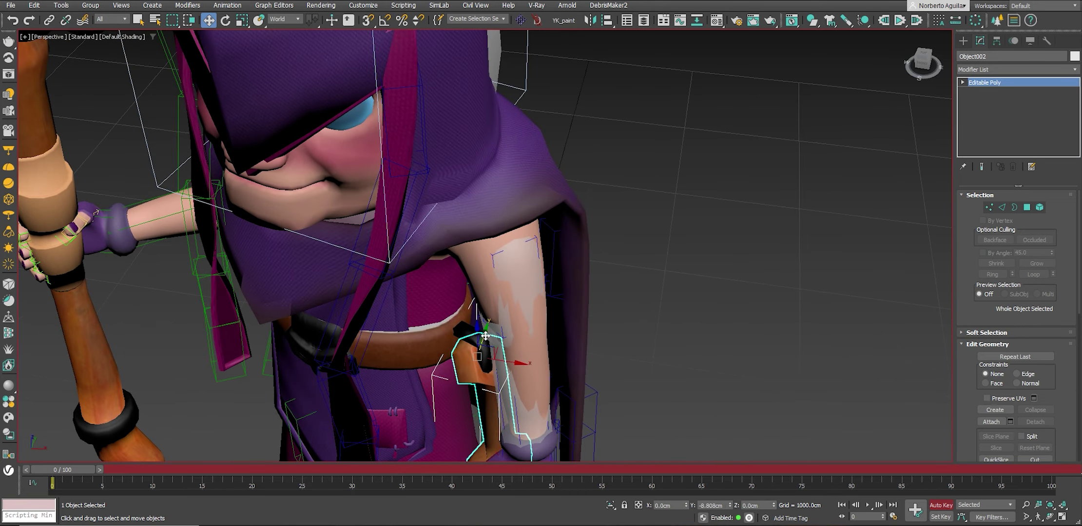
{"action": "mouse_move", "coordinate": [502, 368]}
{"action": "middle_mouse_down", "text": "alt"}
{"action": "mouse_move", "coordinate": [561, 345]}
{"action": "mouse_move", "coordinate": [545, 269]}
{"action": "middle_mouse_up", "text": "alt"}
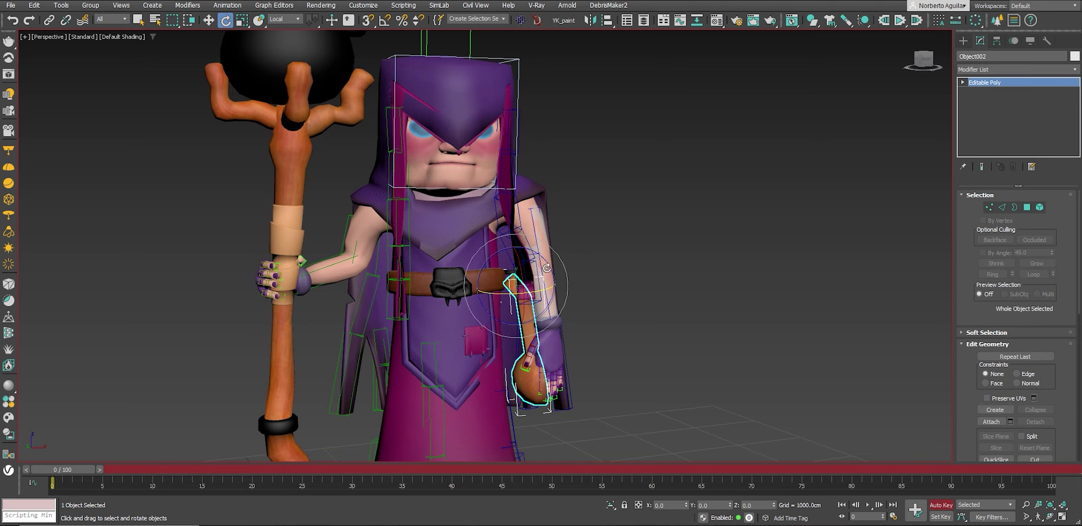
{"action": "left_click_drag", "start_coordinate": [546, 269], "coordinate": [555, 275]}
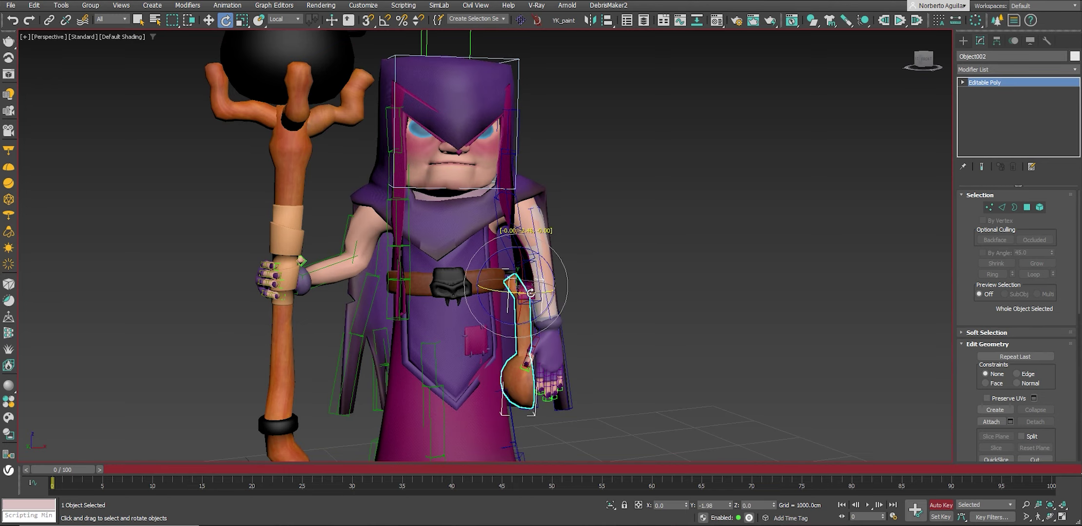
{"action": "middle_click_drag", "start_coordinate": [533, 296], "coordinate": [544, 292], "text": "alt"}
Play the animation and review the tilted spoon from side and front views.
{"action": "key", "text": "slash"}
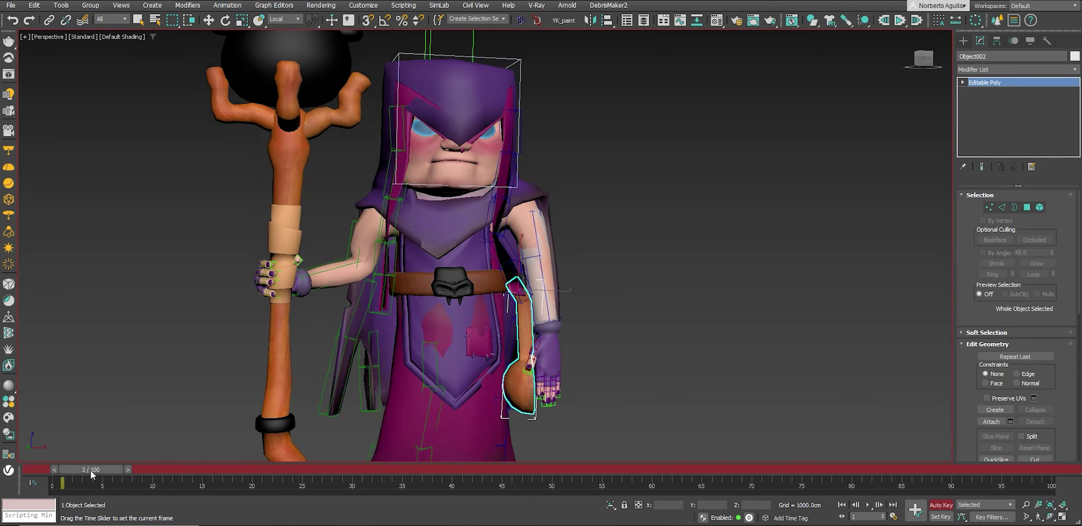
{"action": "mouse_move", "coordinate": [619, 331]}
{"action": "middle_mouse_down", "text": "alt"}
{"action": "mouse_move", "coordinate": [542, 291]}
{"action": "mouse_move", "coordinate": [531, 271]}
{"action": "mouse_move", "coordinate": [546, 262]}
{"action": "middle_mouse_up", "text": "alt"}
{"action": "key", "text": "w"}
{"action": "mouse_move", "coordinate": [344, 469]}
{"action": "left_mouse_down"}
{"action": "mouse_move", "coordinate": [65, 484]}
{"action": "mouse_move", "coordinate": [383, 473]}
{"action": "left_mouse_up"}
{"action": "middle_click_drag", "start_coordinate": [637, 275], "coordinate": [682, 247], "text": "alt"}
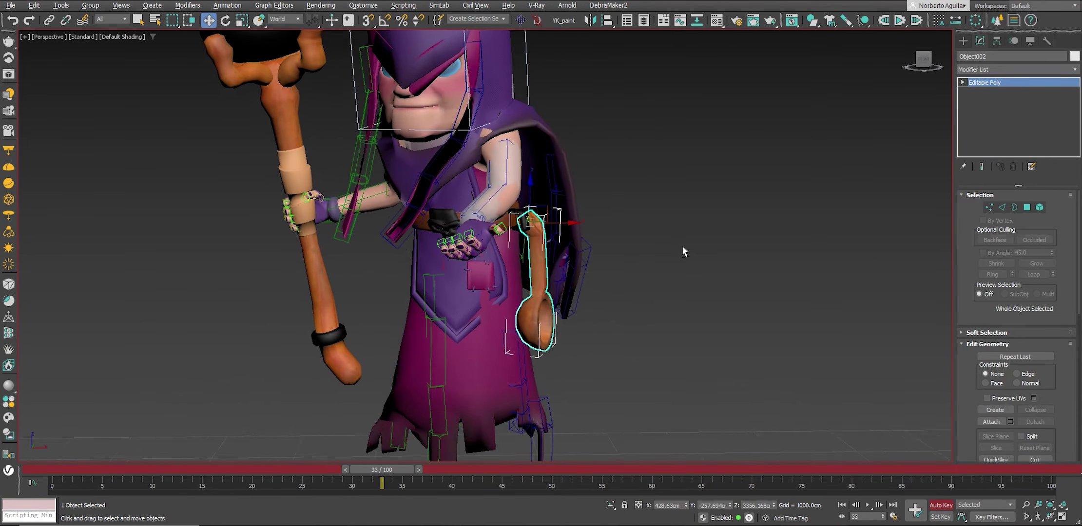
Temporarily hide geometry to pick the biped chest bone, then hide the witch's body mesh.
{"action": "left_click", "coordinate": [1030, 41]}
{"action": "left_click", "coordinate": [965, 165]}
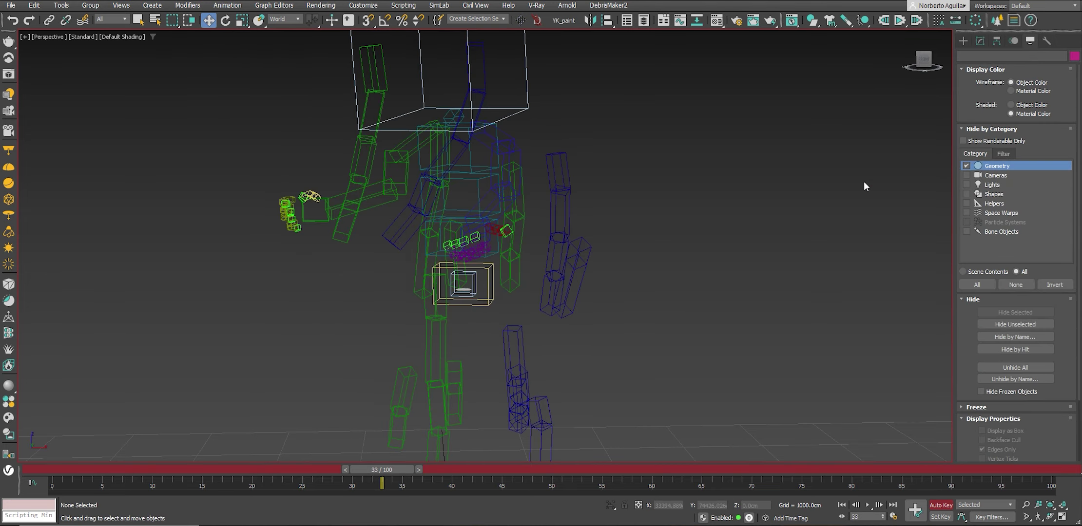
{"action": "mouse_move", "coordinate": [539, 197]}
{"action": "middle_mouse_down", "text": "alt"}
{"action": "mouse_move", "coordinate": [528, 178]}
{"action": "mouse_move", "coordinate": [502, 195]}
{"action": "mouse_move", "coordinate": [511, 216]}
{"action": "middle_mouse_up", "text": "alt"}
{"action": "left_click", "coordinate": [503, 197]}
{"action": "left_click", "coordinate": [965, 166]}
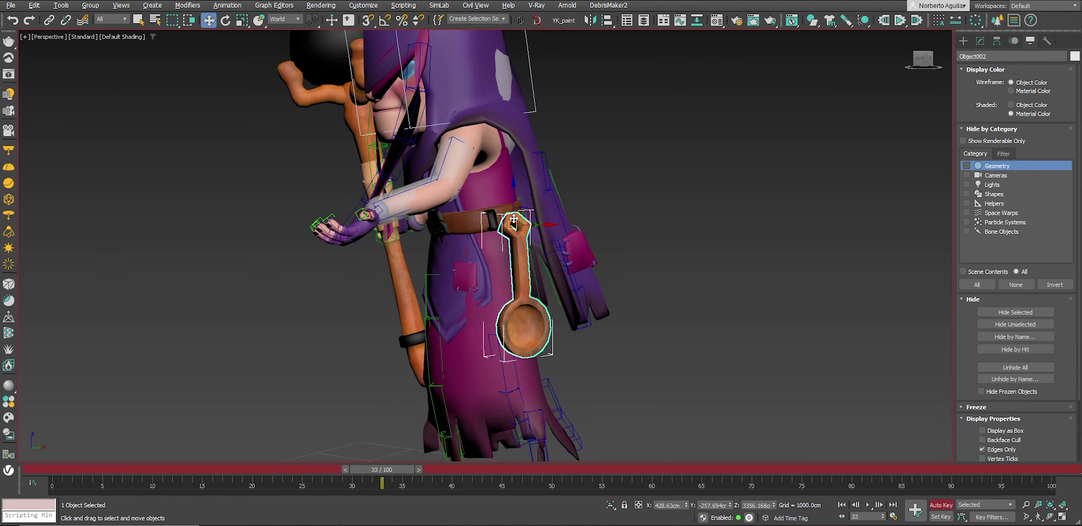
{"action": "left_click", "coordinate": [497, 188]}
{"action": "right_click", "coordinate": [498, 188]}
{"action": "left_click", "coordinate": [518, 166]}
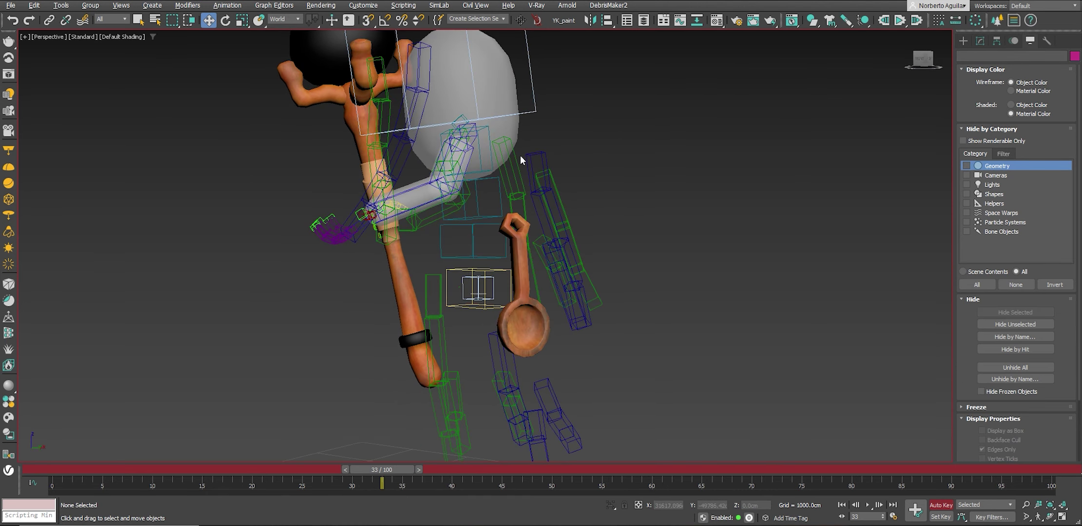
Link the spoon to the spine bone at frame 0, then unhide all meshes.
{"action": "left_click", "coordinate": [509, 229]}
{"action": "left_click_drag", "start_coordinate": [366, 469], "coordinate": [88, 470]}
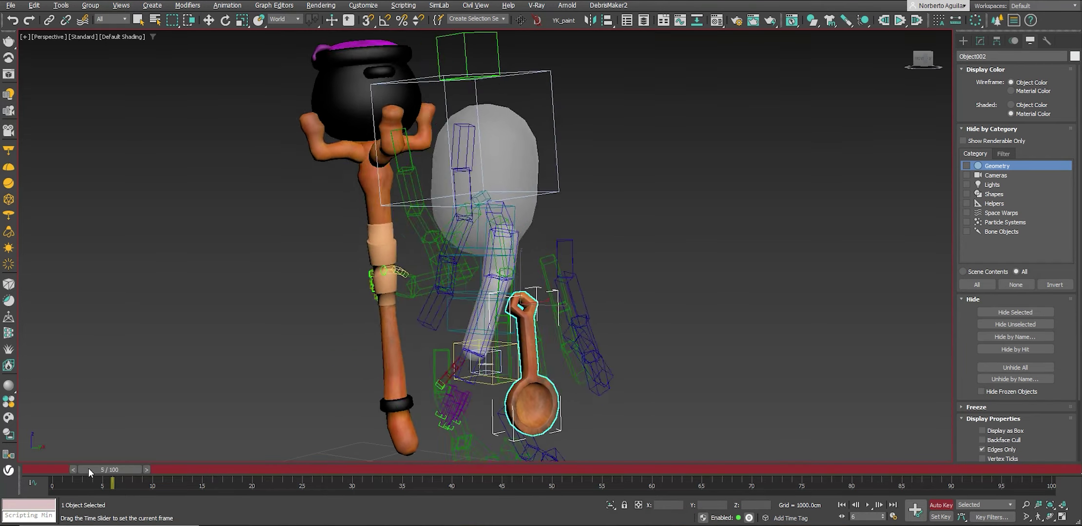
{"action": "scroll", "coordinate": [547, 307], "scroll_direction": "up", "scroll_amount": 2}
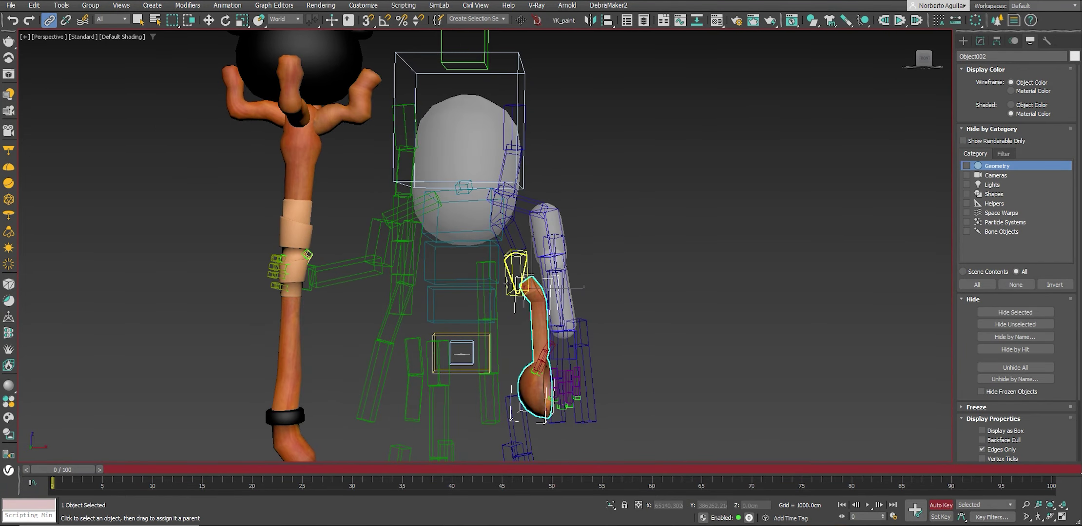
{"action": "scroll", "coordinate": [547, 307], "scroll_direction": "up", "scroll_amount": 2}
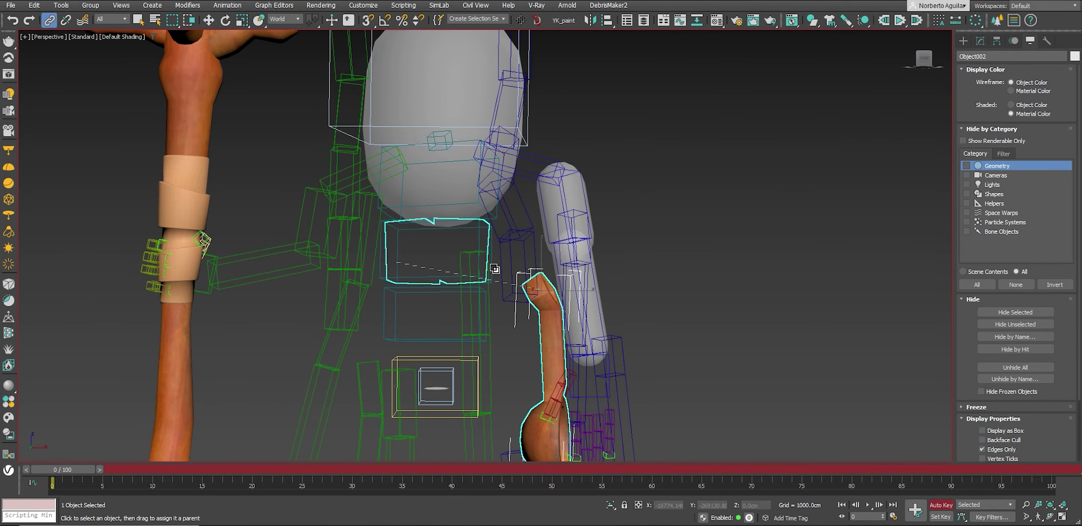
{"action": "right_click", "coordinate": [857, 191]}
{"action": "left_click", "coordinate": [823, 144]}
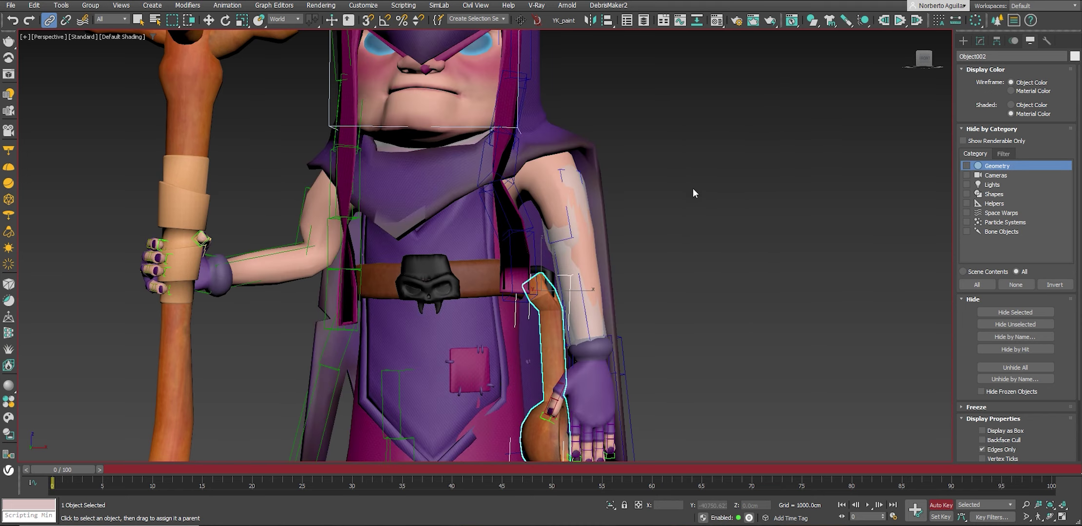
{"action": "scroll", "coordinate": [692, 189], "scroll_direction": "down", "scroll_amount": 5}
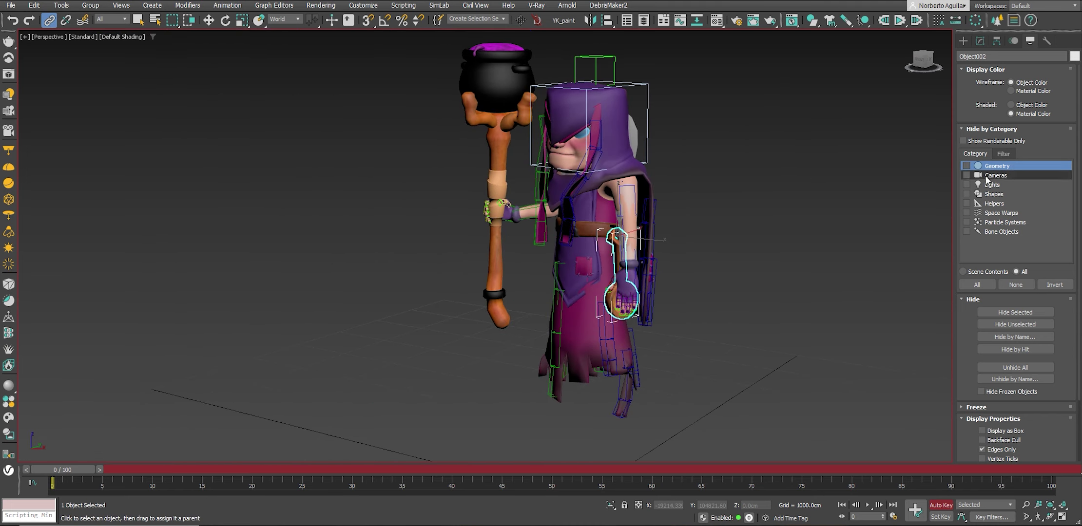
Scrub the timeline to check the spoon follows the body, adjusting its rotation.
{"action": "left_click_drag", "start_coordinate": [62, 470], "coordinate": [409, 469]}
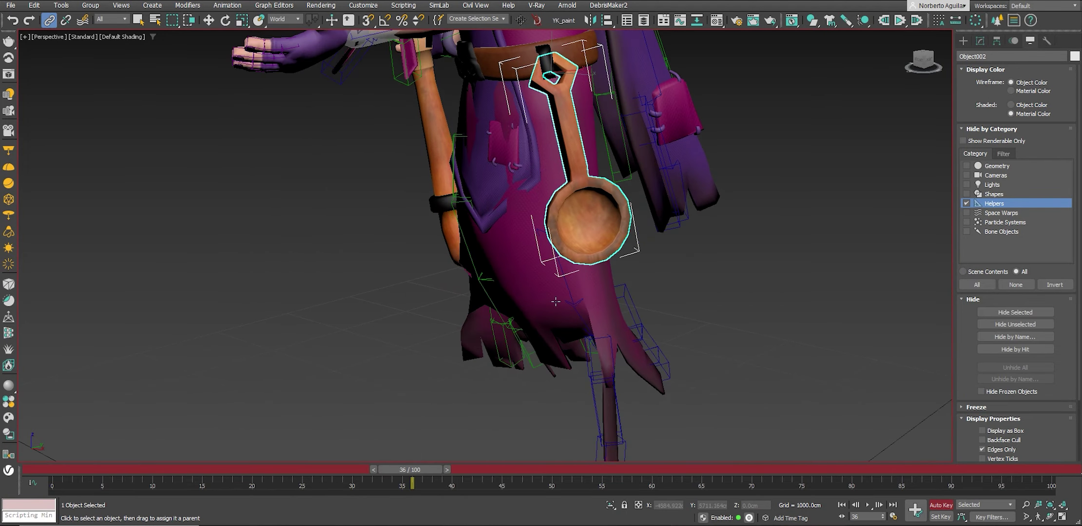
{"action": "left_click_drag", "start_coordinate": [514, 72], "coordinate": [520, 51]}
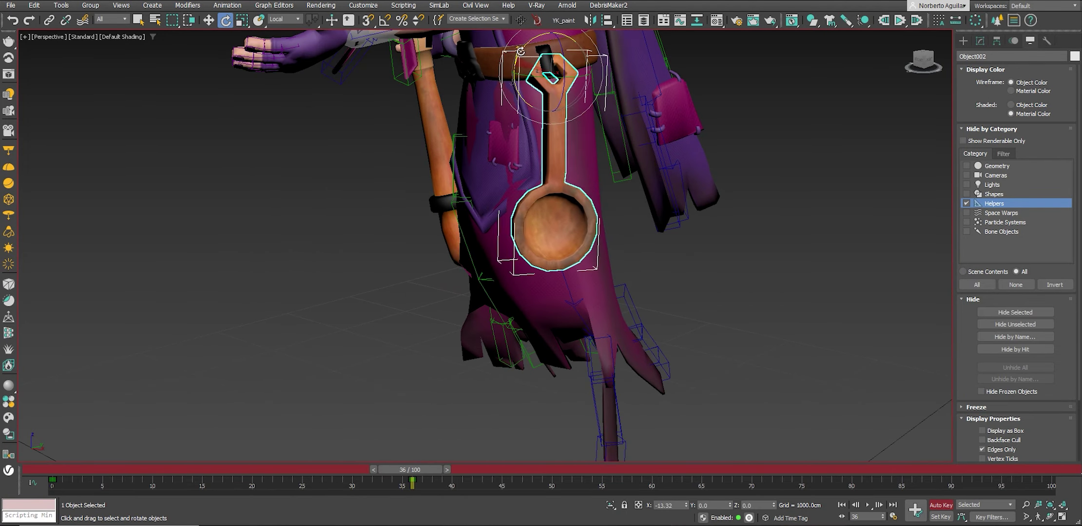
{"action": "left_click_drag", "start_coordinate": [413, 470], "coordinate": [141, 471]}
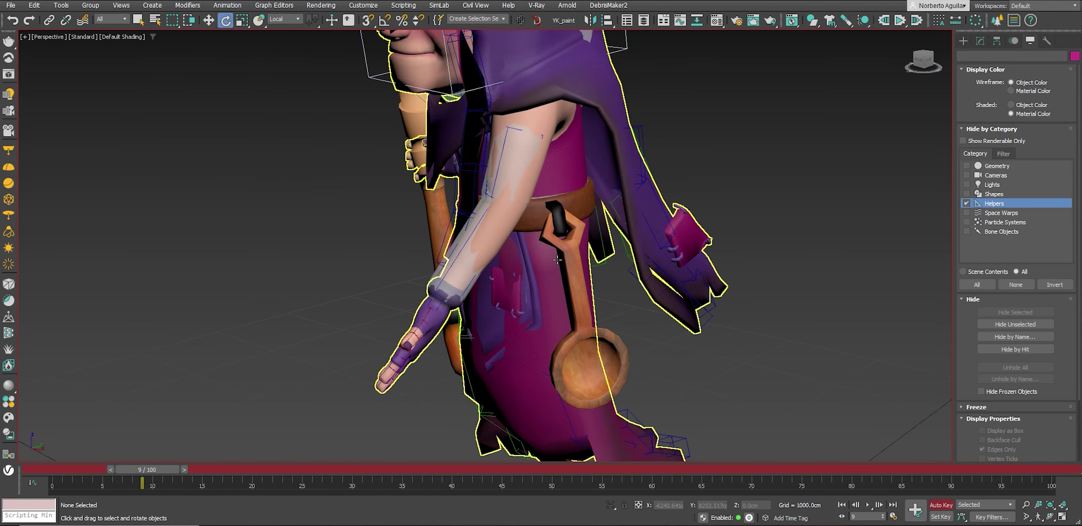
{"action": "left_click", "coordinate": [549, 257]}
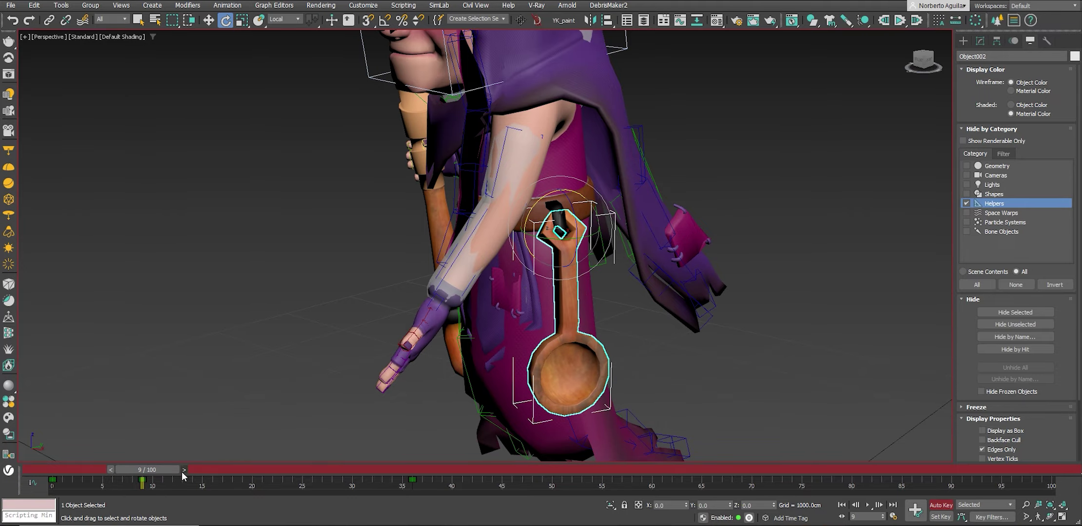
{"action": "mouse_move", "coordinate": [180, 471]}
{"action": "left_mouse_down"}
{"action": "mouse_move", "coordinate": [130, 471]}
{"action": "mouse_move", "coordinate": [232, 470]}
{"action": "left_mouse_up"}
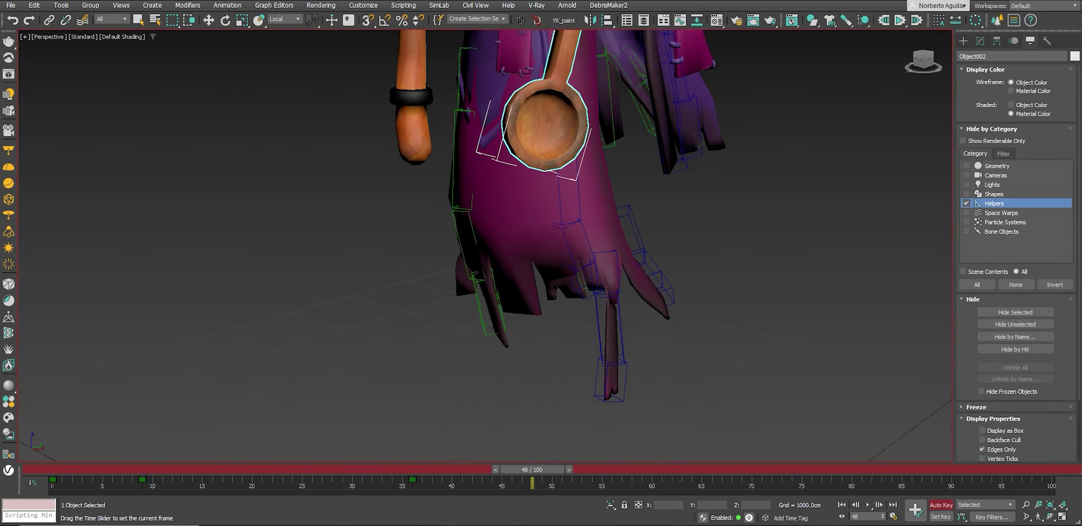
{"action": "left_click_drag", "start_coordinate": [232, 470], "coordinate": [591, 470]}
{"action": "middle_click_drag", "start_coordinate": [521, 373], "coordinate": [523, 250], "text": "alt"}
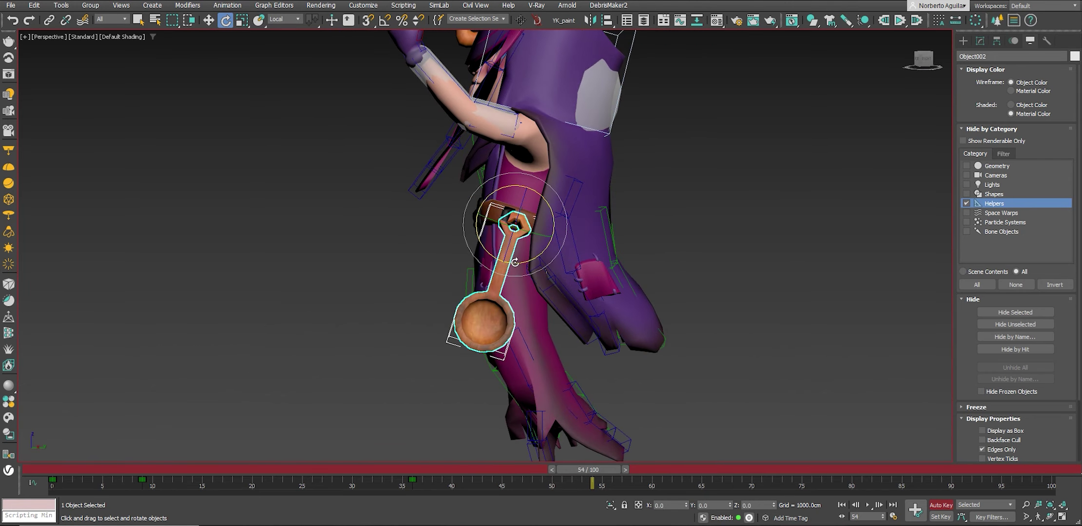
Key the spoon swinging slightly left at frame 73.
{"action": "key", "text": "w"}
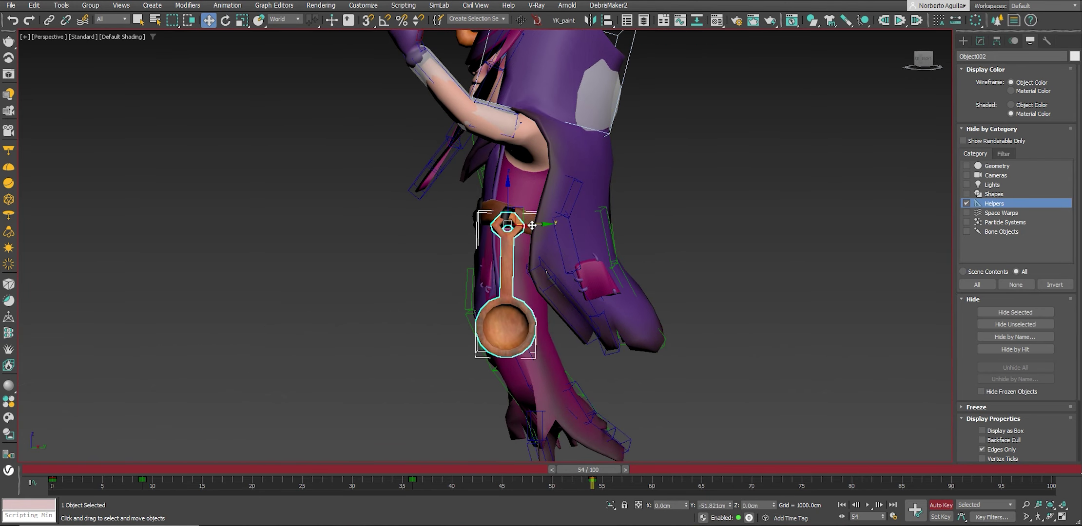
{"action": "middle_click_drag", "start_coordinate": [475, 246], "coordinate": [521, 213], "text": "alt"}
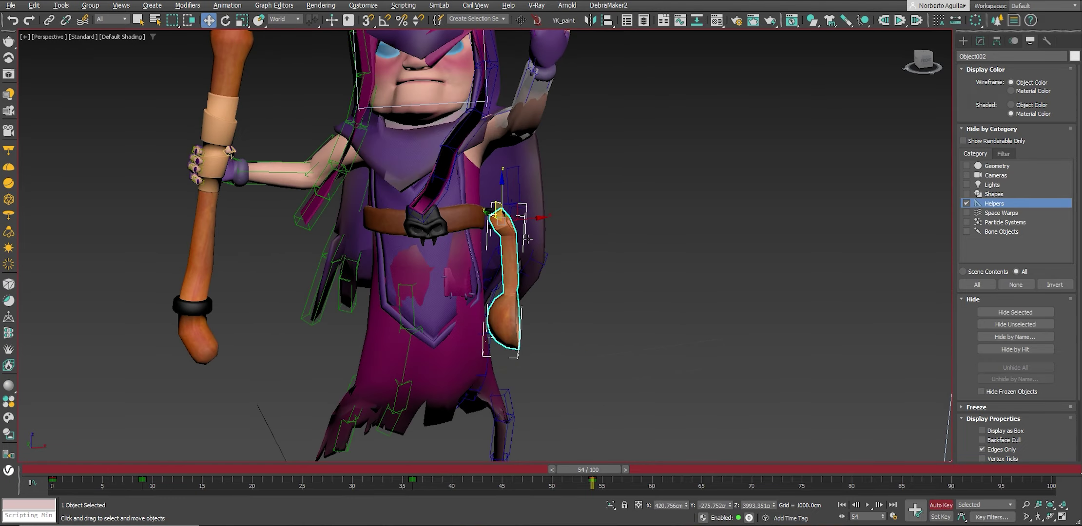
{"action": "scroll", "coordinate": [521, 213], "scroll_direction": "up", "scroll_amount": 3}
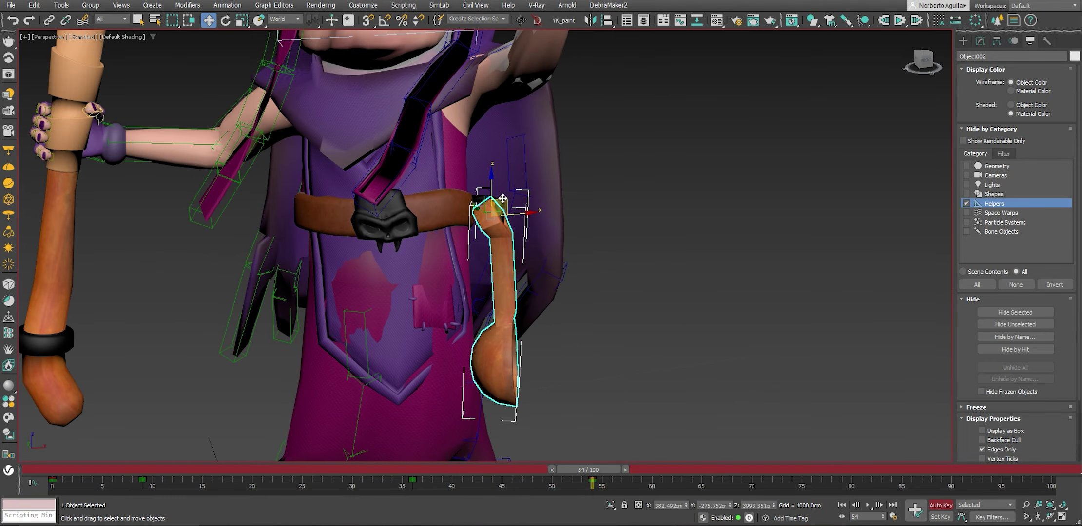
{"action": "mouse_move", "coordinate": [590, 469]}
{"action": "left_mouse_down"}
{"action": "mouse_move", "coordinate": [518, 486]}
{"action": "mouse_move", "coordinate": [667, 485]}
{"action": "left_mouse_up"}
{"action": "mouse_move", "coordinate": [695, 373]}
{"action": "middle_mouse_down", "text": "alt"}
{"action": "mouse_move", "coordinate": [562, 338]}
{"action": "mouse_move", "coordinate": [591, 290]}
{"action": "middle_mouse_up", "text": "alt"}
{"action": "left_click_drag", "start_coordinate": [711, 469], "coordinate": [775, 470]}
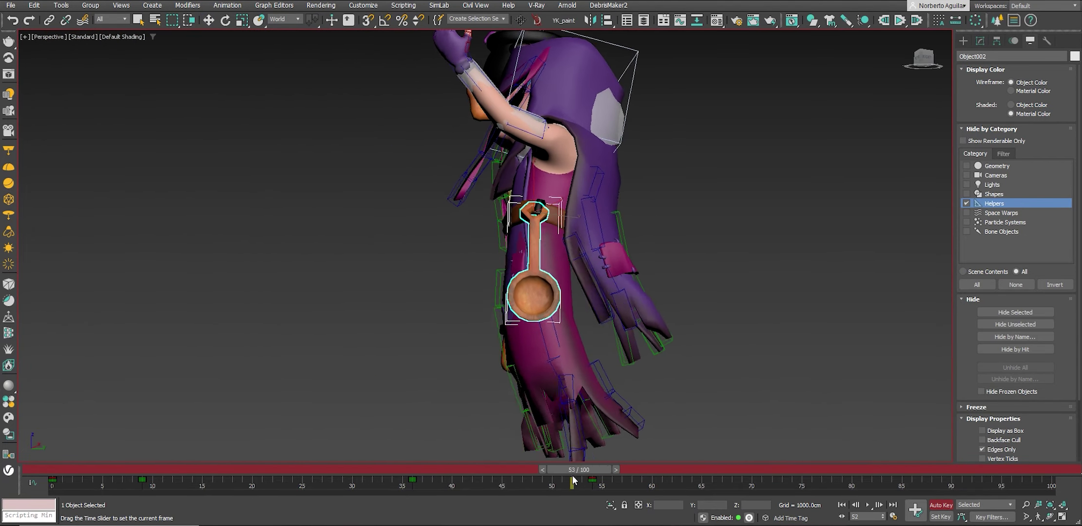
{"action": "key", "text": "e"}
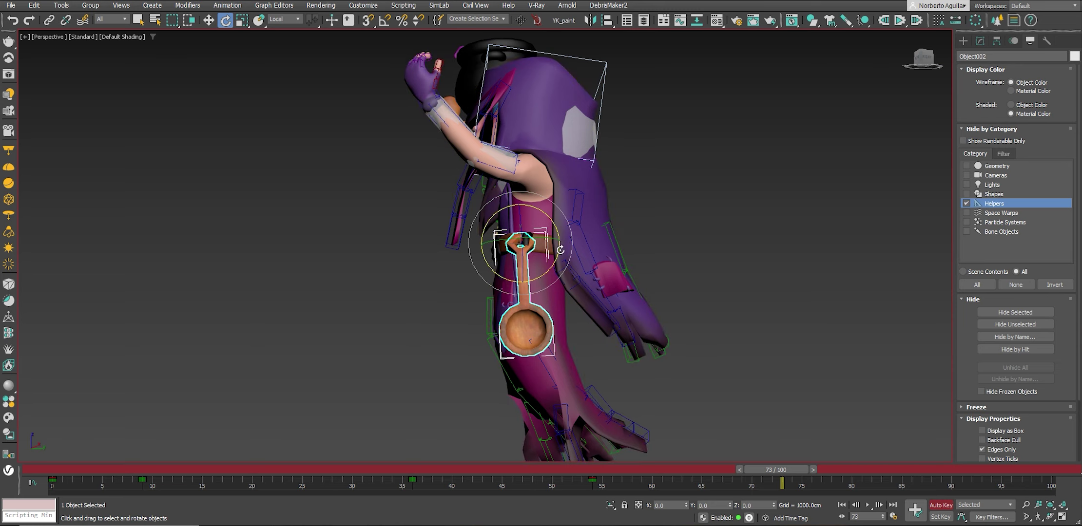
{"action": "left_click_drag", "start_coordinate": [564, 242], "coordinate": [555, 246]}
{"action": "key", "text": "w"}
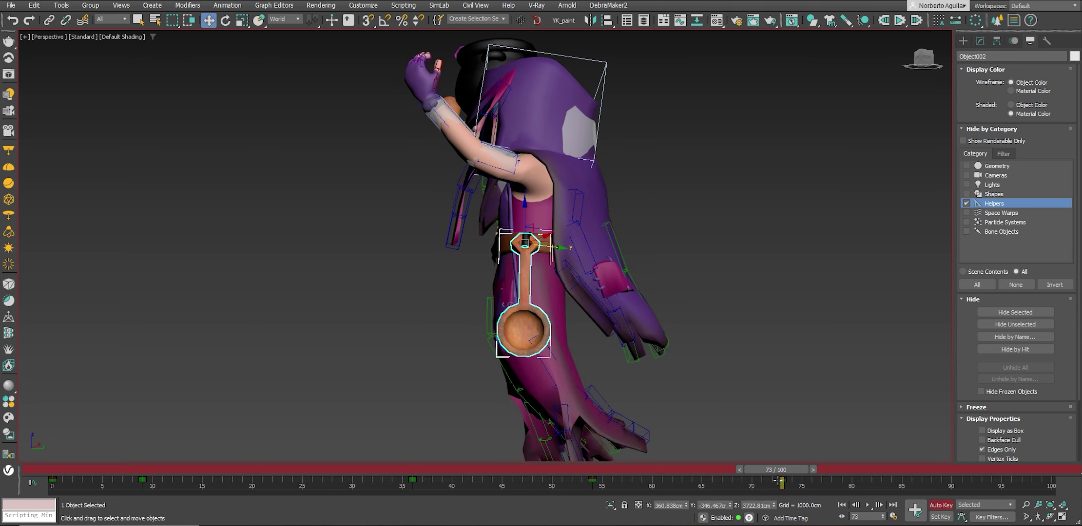
Pose the spoon's rotation key at frame 100 and check the swing around frame 85.
{"action": "mouse_move", "coordinate": [779, 470]}
{"action": "left_mouse_down"}
{"action": "mouse_move", "coordinate": [1059, 461]}
{"action": "mouse_move", "coordinate": [919, 443]}
{"action": "left_mouse_up"}
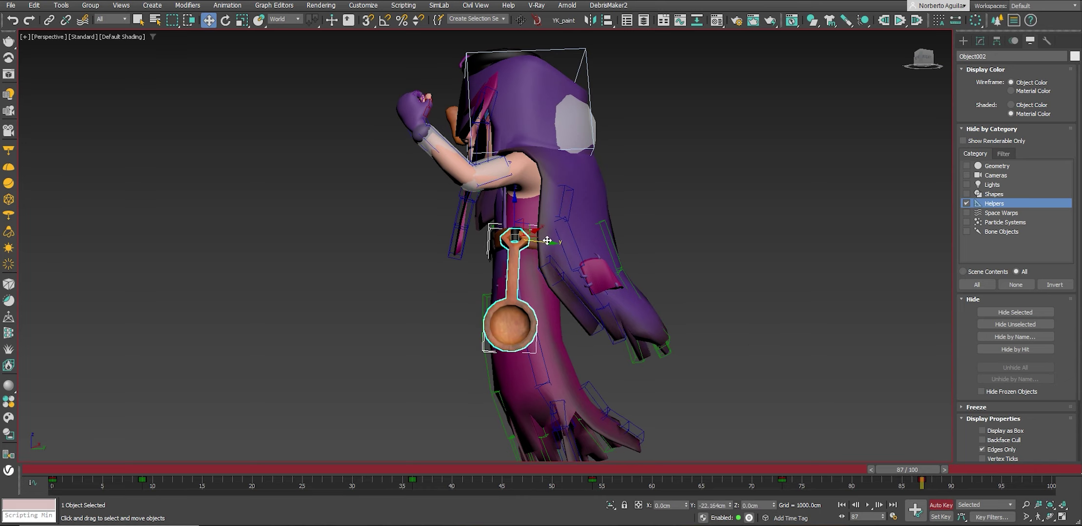
{"action": "middle_click_drag", "start_coordinate": [547, 241], "coordinate": [589, 252], "text": "alt"}
{"action": "scroll", "coordinate": [743, 350], "scroll_direction": "up", "scroll_amount": 5}
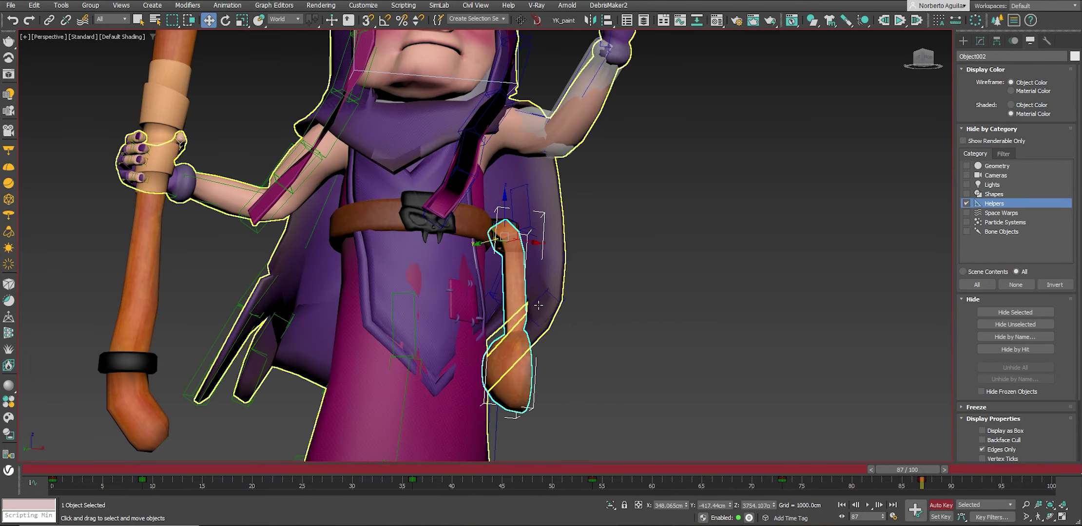
{"action": "key", "text": "e"}
{"action": "left_click_drag", "start_coordinate": [906, 470], "coordinate": [1039, 470]}
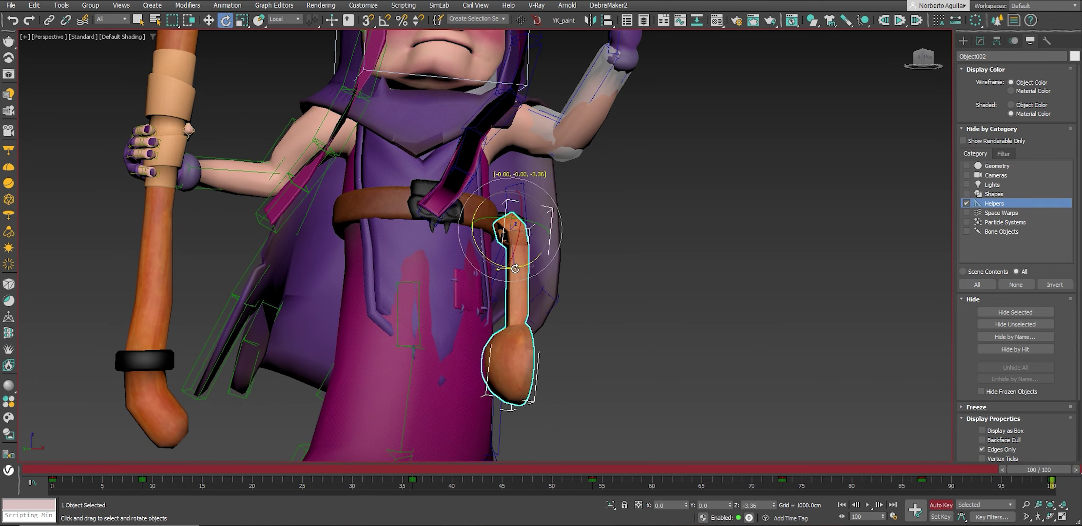
{"action": "middle_click_drag", "start_coordinate": [518, 268], "coordinate": [633, 273], "text": "alt"}
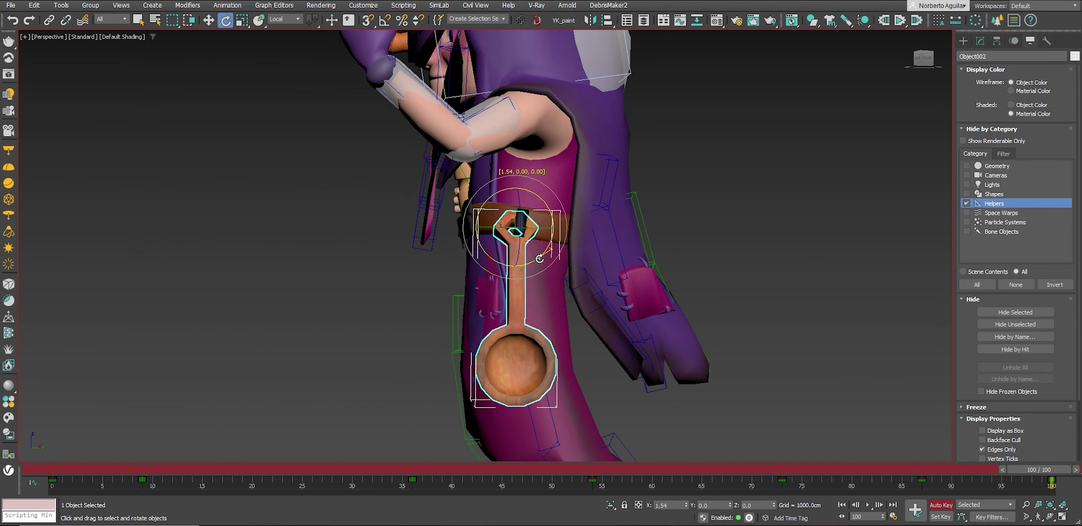
{"action": "left_click_drag", "start_coordinate": [994, 470], "coordinate": [857, 470]}
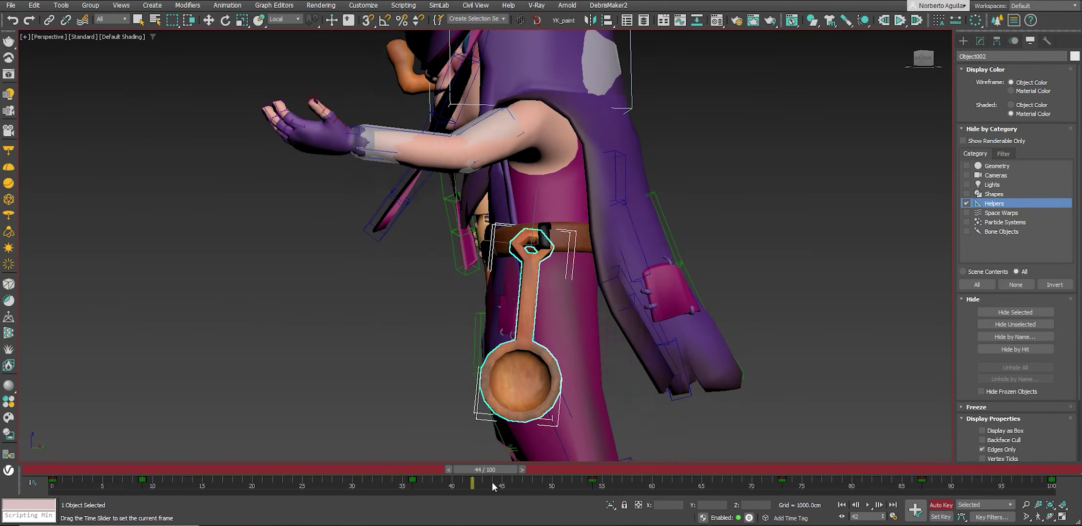
{"action": "left_click", "coordinate": [891, 505]}
{"action": "key", "text": "shift+z"}
{"action": "key", "text": "shift+z"}
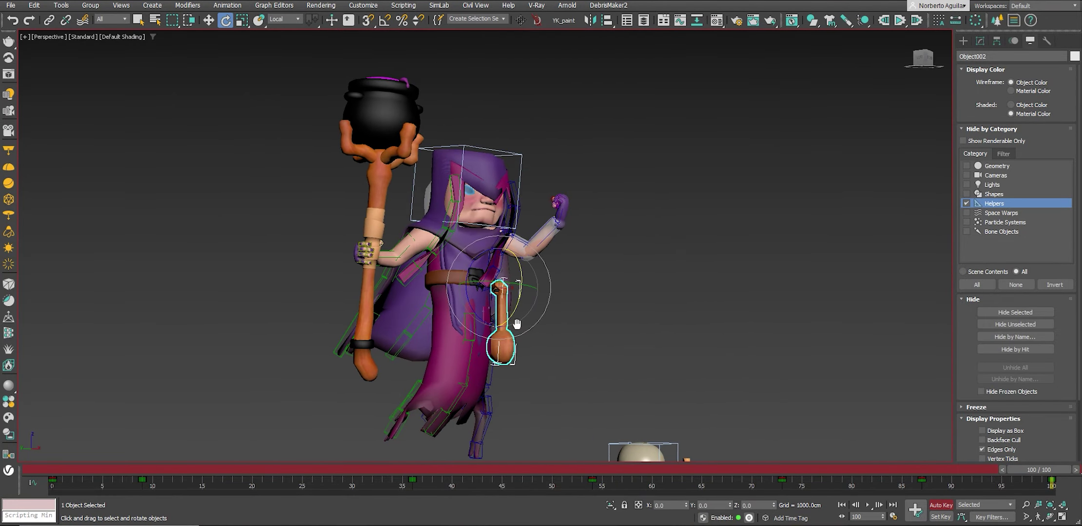
Play back the spoon swing, stop it, and return to the first frame.
{"action": "key", "text": "e"}
{"action": "key", "text": "slash"}
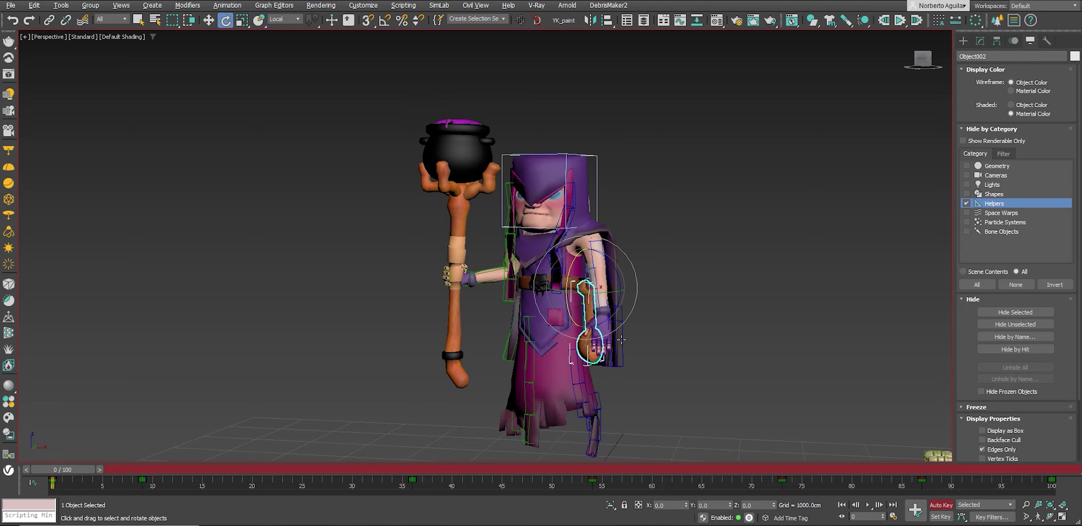
{"action": "key", "text": "slash"}
{"action": "key", "text": "shift+y"}
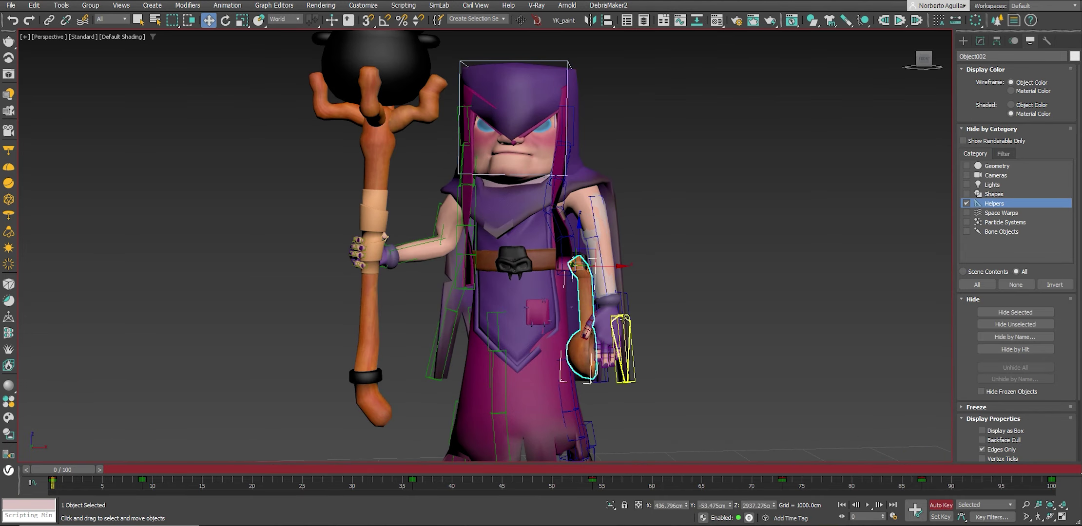
Select the witch's left hand (Bip001 L Hand) together with its finger bones.
{"action": "scroll", "coordinate": [599, 322], "scroll_direction": "up", "scroll_amount": 5}
{"action": "left_click", "coordinate": [588, 294]}
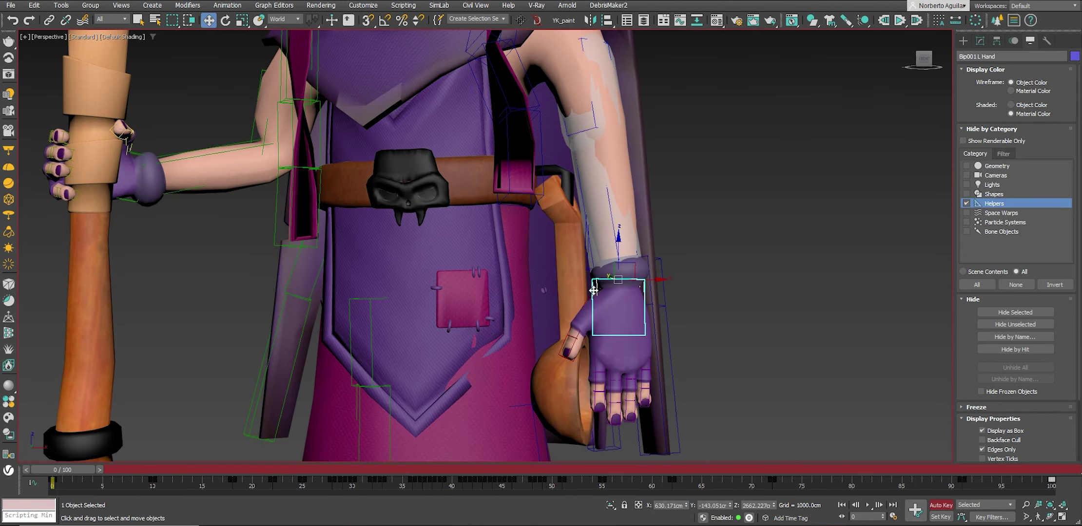
{"action": "scroll", "coordinate": [595, 288], "scroll_direction": "down", "scroll_amount": 2}
{"action": "scroll", "coordinate": [599, 279], "scroll_direction": "down", "scroll_amount": 2}
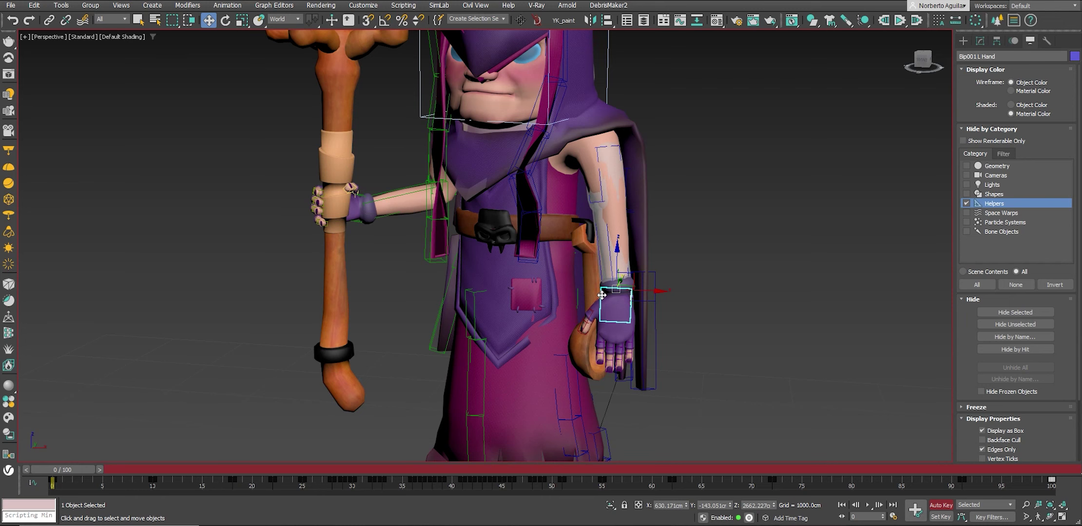
{"action": "double_click", "coordinate": [599, 279]}
{"action": "scroll", "coordinate": [598, 281], "scroll_direction": "up", "scroll_amount": 2}
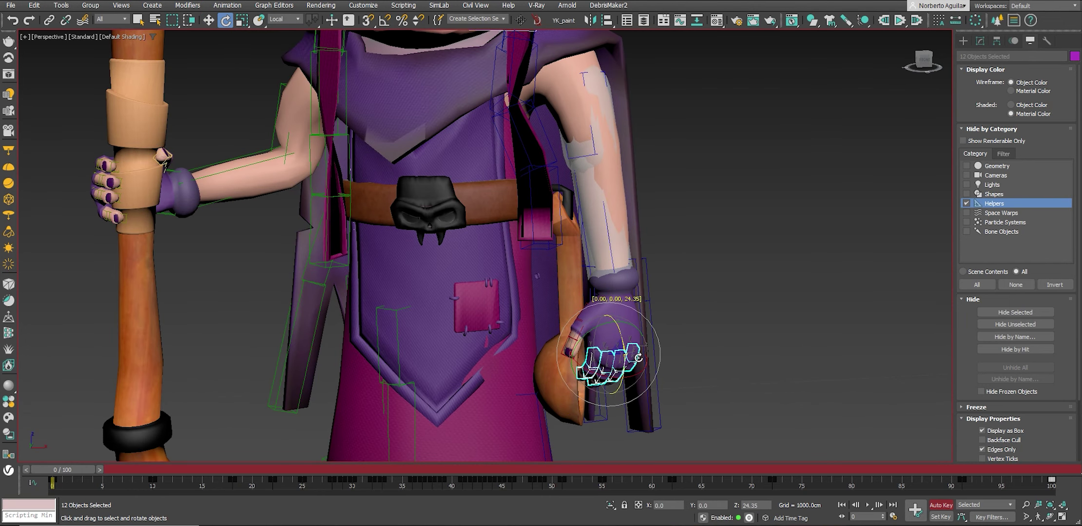
Rotate the selected left-hand fingers inward into a closed fist at frame 0.
{"action": "middle_click_drag", "start_coordinate": [669, 393], "coordinate": [652, 351], "text": "alt"}
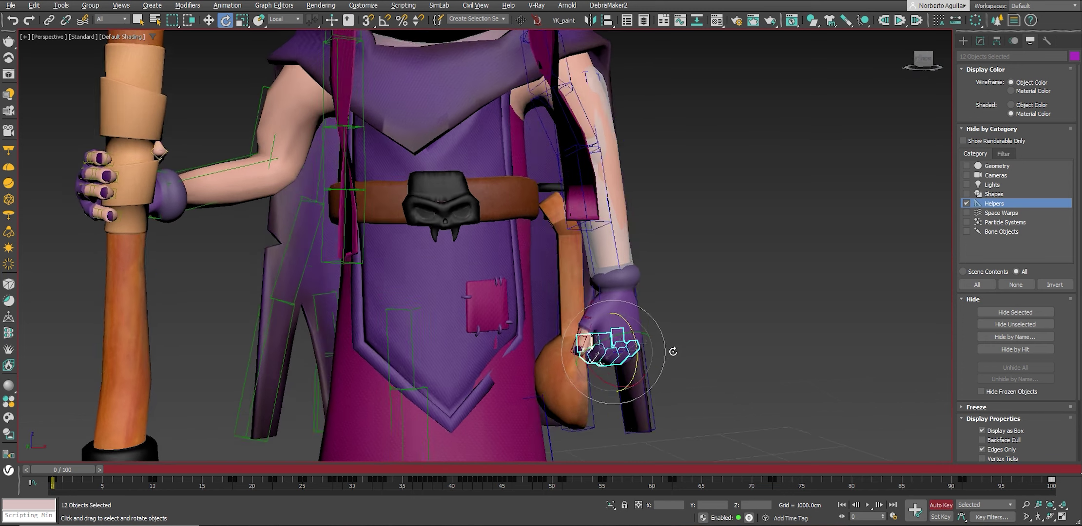
{"action": "key", "text": "w"}
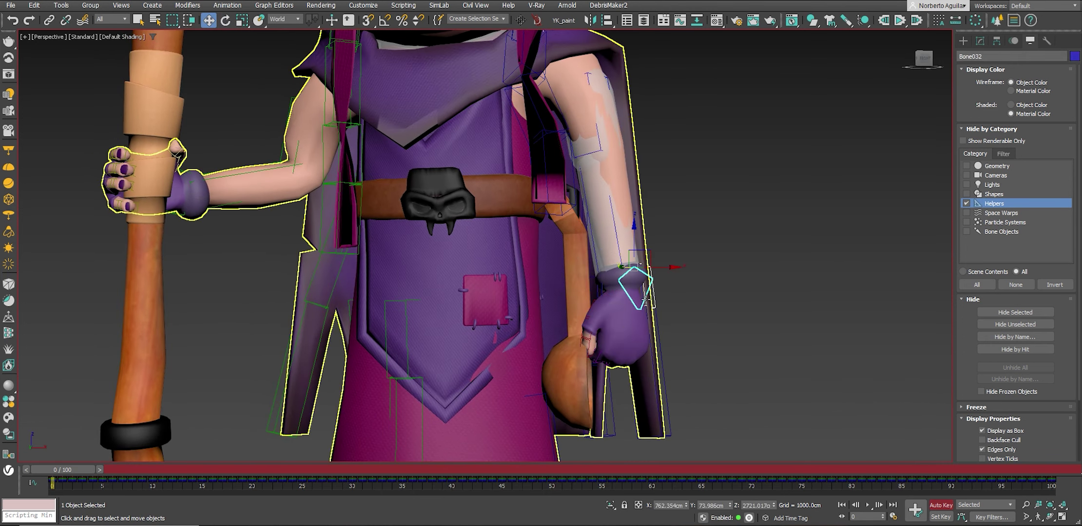
{"action": "left_click", "coordinate": [611, 302]}
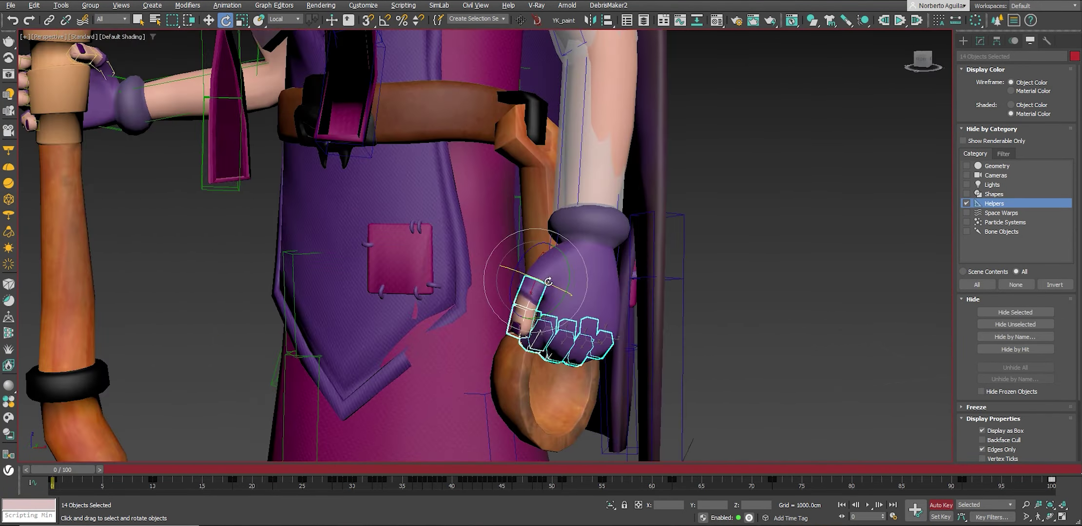
{"action": "left_click_drag", "start_coordinate": [568, 322], "coordinate": [565, 338]}
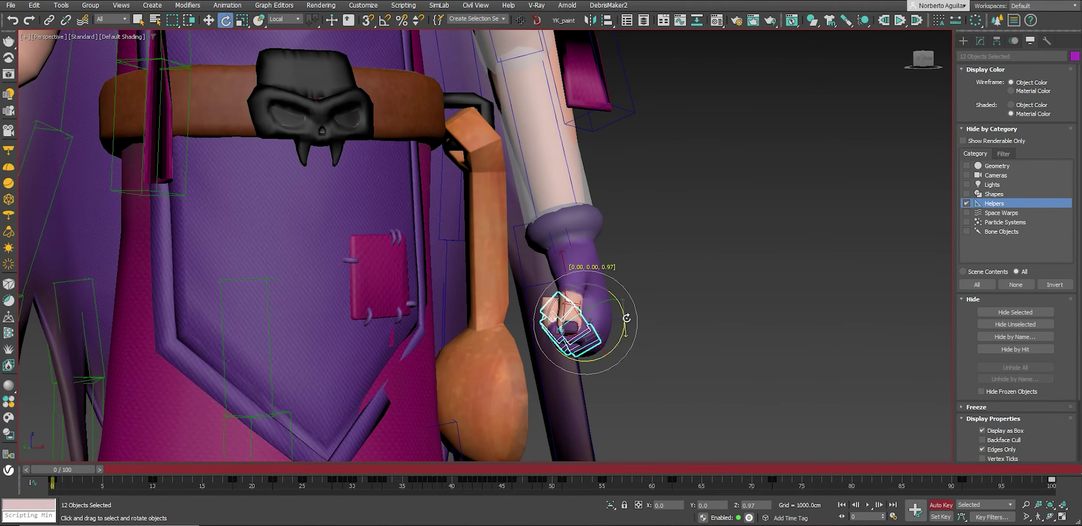
{"action": "key", "text": "w"}
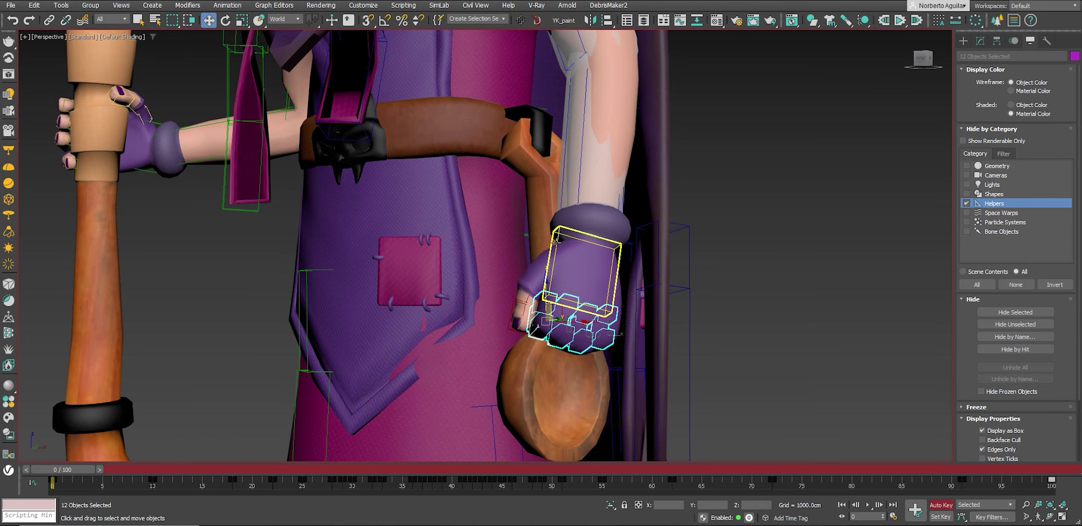
{"action": "left_click", "coordinate": [563, 262]}
{"action": "scroll", "coordinate": [564, 262], "scroll_direction": "down", "scroll_amount": 4}
{"action": "scroll", "coordinate": [585, 261], "scroll_direction": "down", "scroll_amount": 4}
{"action": "scroll", "coordinate": [604, 259], "scroll_direction": "down", "scroll_amount": 2}
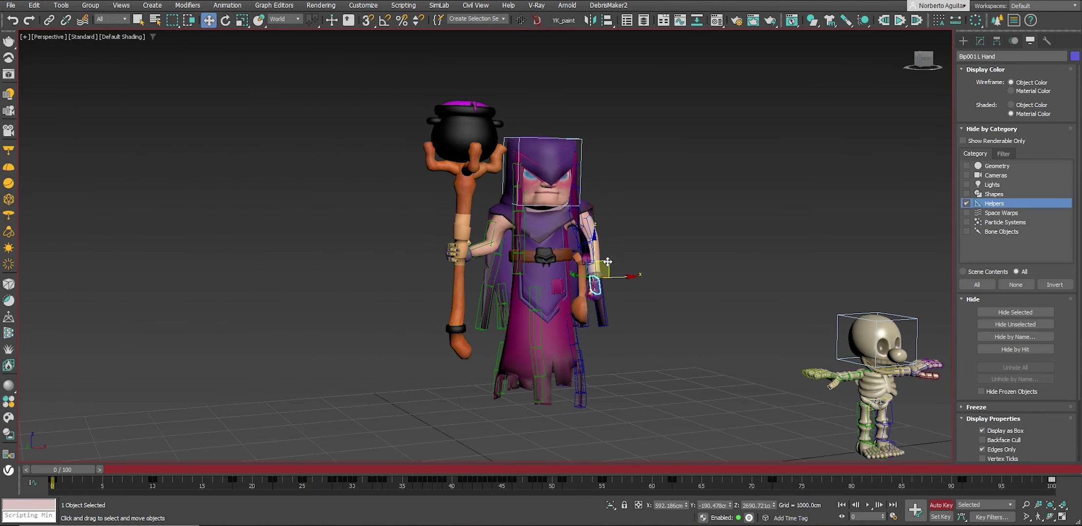
Scrub to frame 10 and view the witch from a high angle to check her pose.
{"action": "middle_click_drag", "start_coordinate": [607, 262], "coordinate": [659, 278], "text": "alt"}
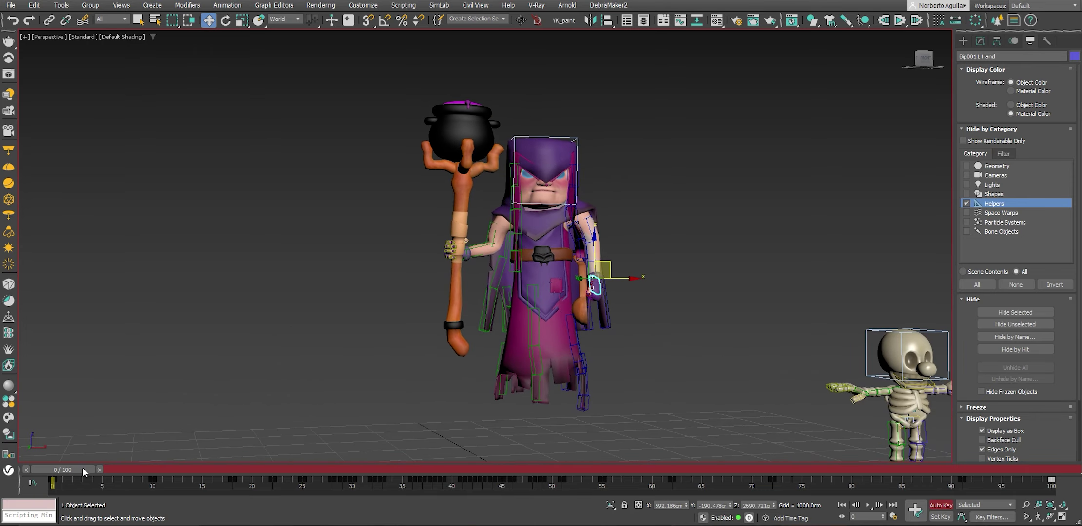
{"action": "mouse_move", "coordinate": [83, 470]}
{"action": "left_mouse_down"}
{"action": "mouse_move", "coordinate": [196, 498]}
{"action": "mouse_move", "coordinate": [167, 498]}
{"action": "mouse_move", "coordinate": [180, 505]}
{"action": "left_mouse_up"}
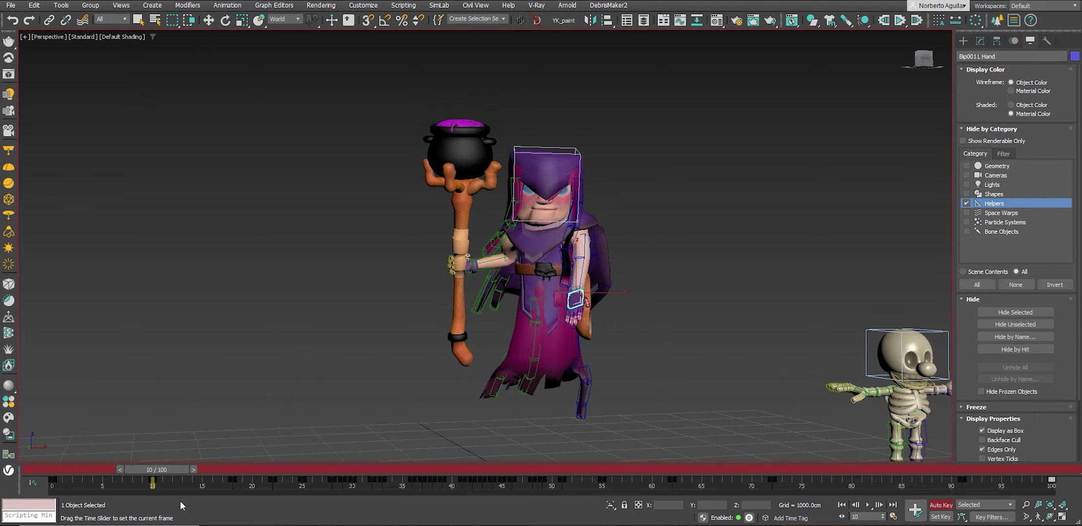
{"action": "mouse_move", "coordinate": [418, 371]}
{"action": "middle_mouse_down", "text": "alt"}
{"action": "mouse_move", "coordinate": [454, 368]}
{"action": "mouse_move", "coordinate": [640, 284]}
{"action": "middle_mouse_up", "text": "alt"}
{"action": "scroll", "coordinate": [640, 284], "scroll_direction": "up", "scroll_amount": 5}
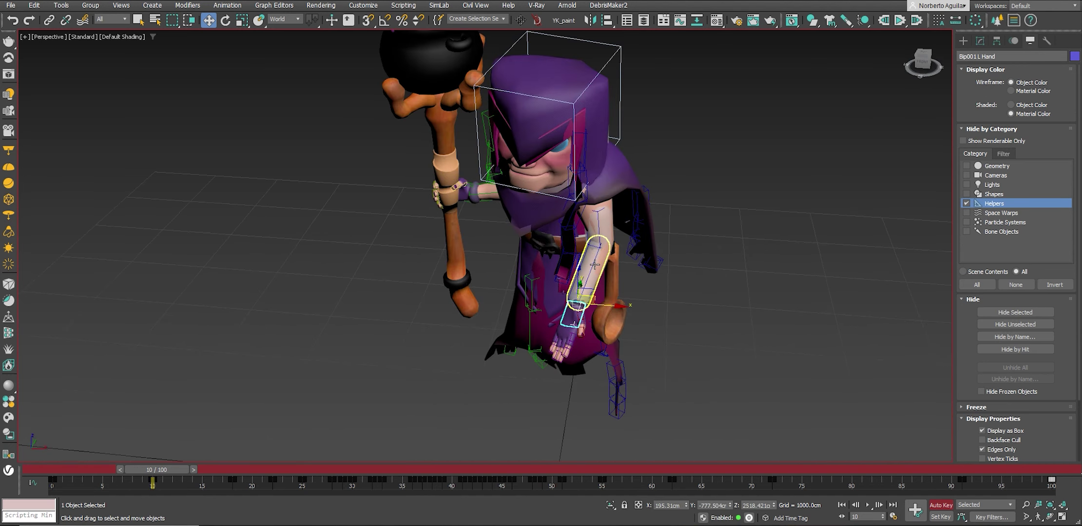
Restrict the selection filter to Bones and rotate the witch's left forearm bone.
{"action": "left_click", "coordinate": [594, 259]}
{"action": "key", "text": "e"}
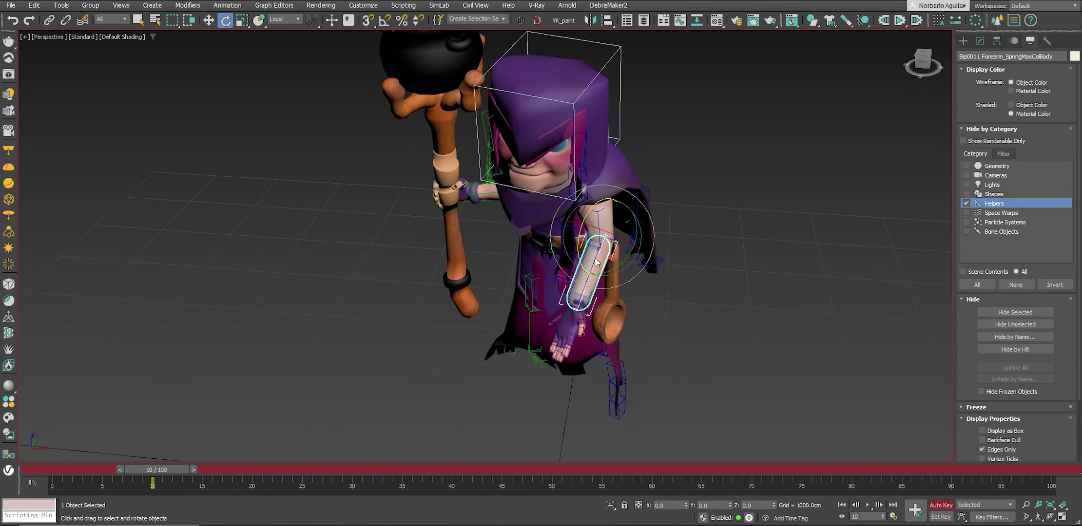
{"action": "left_click", "coordinate": [155, 113]}
{"action": "left_click", "coordinate": [120, 18]}
{"action": "left_click", "coordinate": [116, 102]}
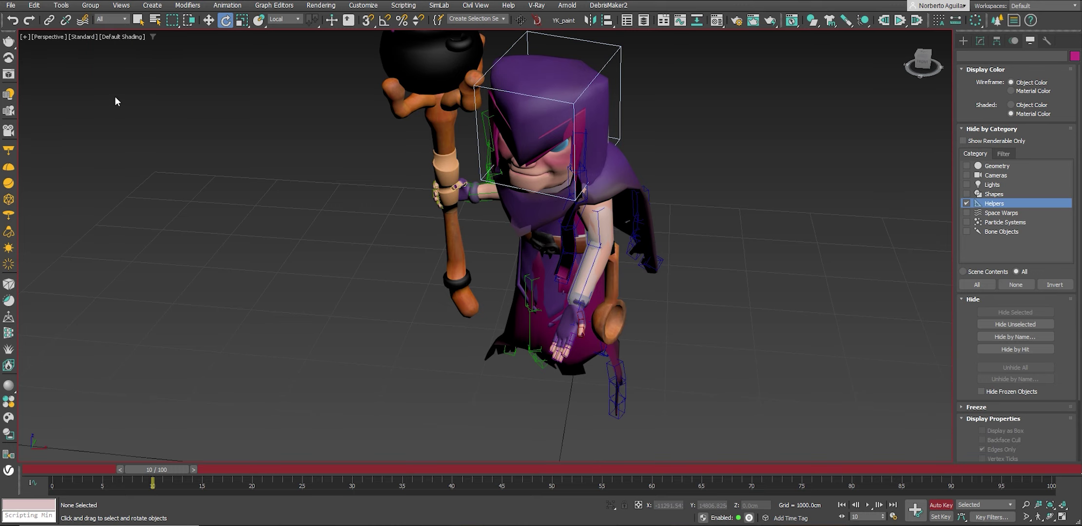
{"action": "left_click", "coordinate": [594, 266]}
{"action": "left_click_drag", "start_coordinate": [616, 241], "coordinate": [629, 273]}
Play the animation from the first frame and stop at frame 18.
{"action": "key", "text": "w"}
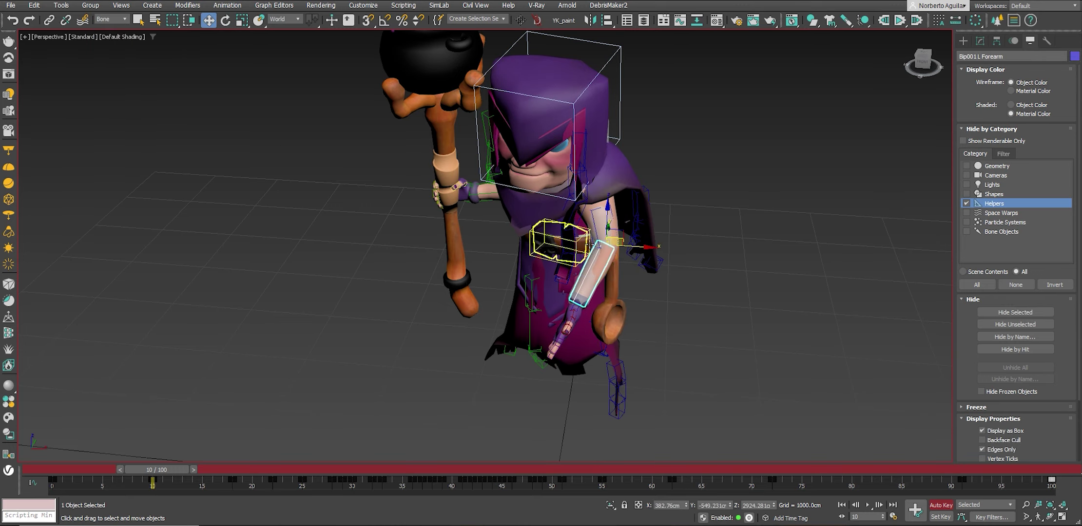
{"action": "middle_click_drag", "start_coordinate": [629, 273], "coordinate": [610, 274], "text": "alt"}
{"action": "scroll", "coordinate": [593, 268], "scroll_direction": "up", "scroll_amount": 2}
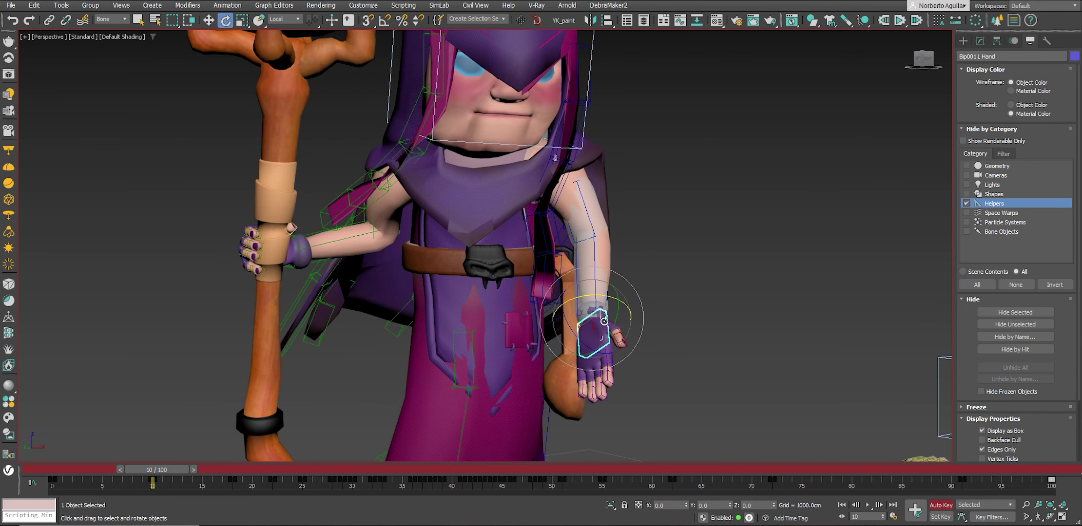
{"action": "scroll", "coordinate": [597, 339], "scroll_direction": "down", "scroll_amount": 3}
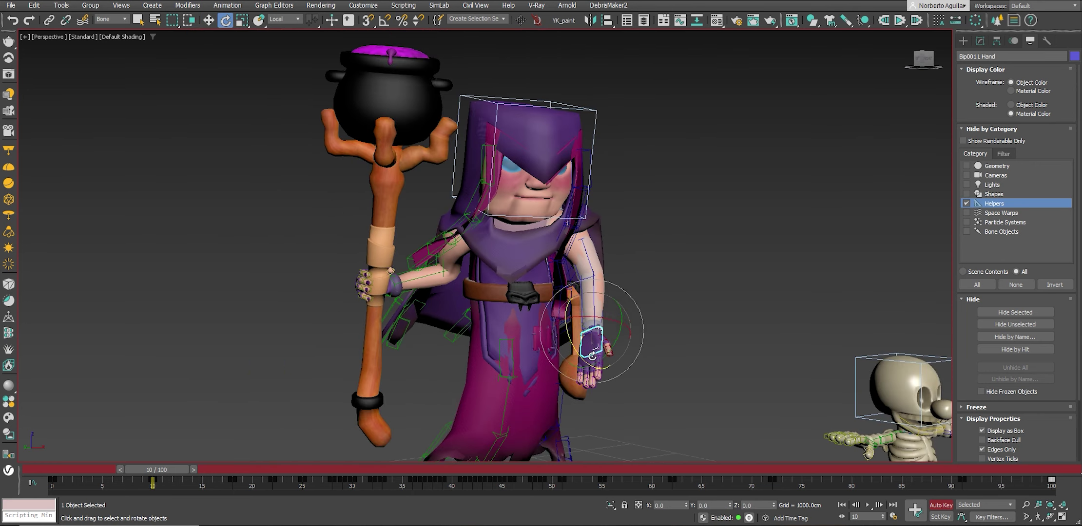
{"action": "scroll", "coordinate": [561, 345], "scroll_direction": "up", "scroll_amount": 1}
{"action": "mouse_move", "coordinate": [174, 478]}
{"action": "left_mouse_down"}
{"action": "mouse_move", "coordinate": [259, 488]}
{"action": "mouse_move", "coordinate": [62, 487]}
{"action": "left_mouse_up"}
{"action": "key", "text": "e"}
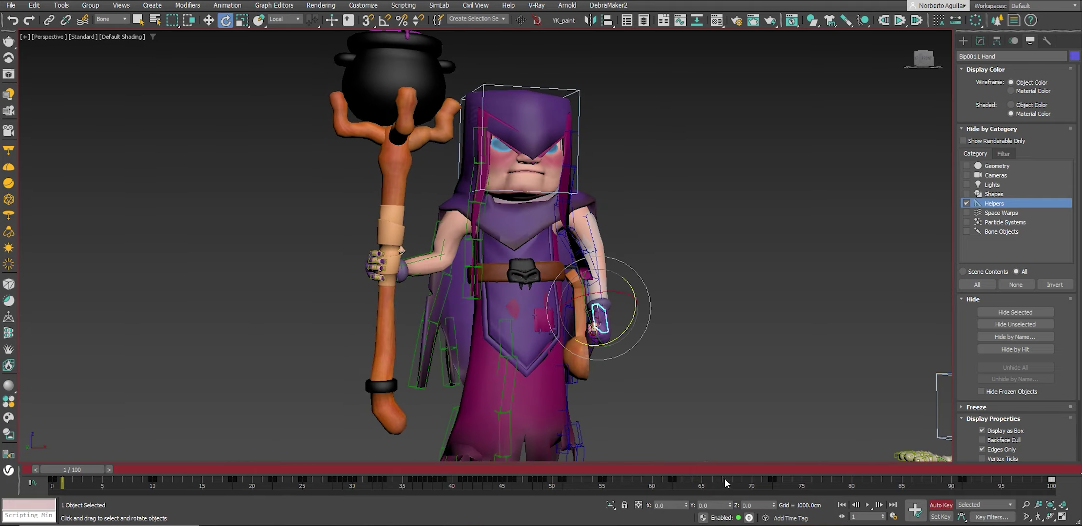
{"action": "left_click", "coordinate": [867, 504]}
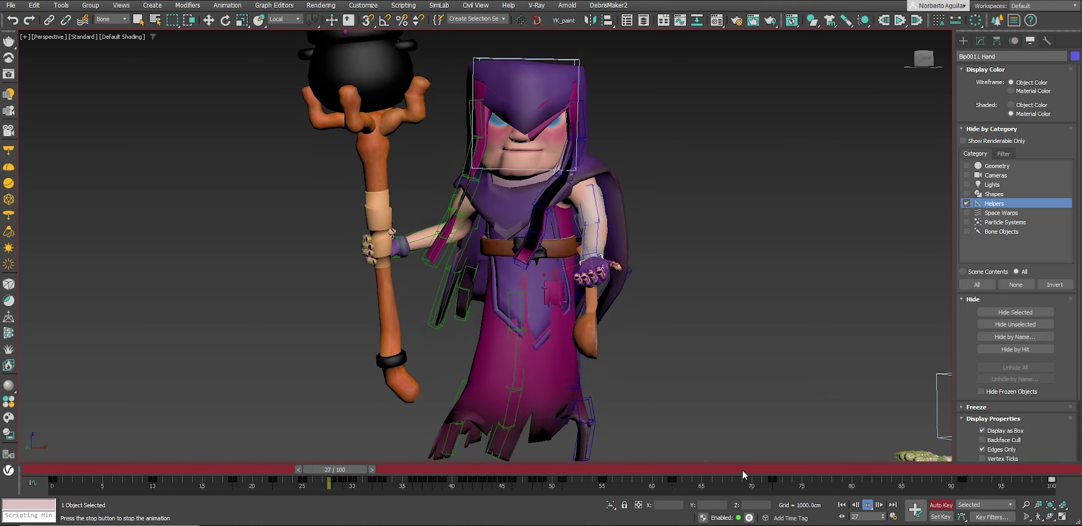
{"action": "left_click_drag", "start_coordinate": [313, 468], "coordinate": [229, 470]}
Select the left forearm at frame 18 and scrub the timeline to review the arm.
{"action": "key", "text": "w"}
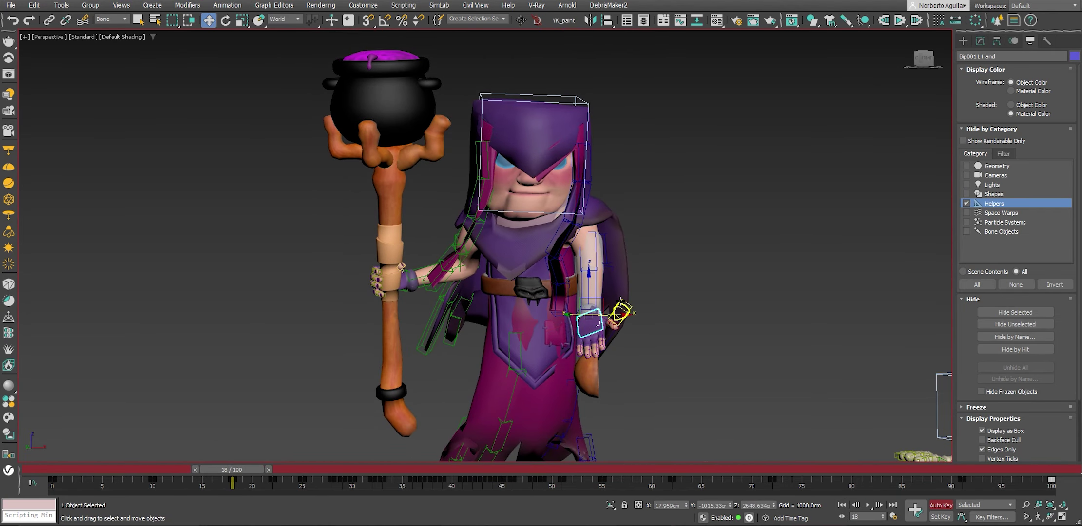
{"action": "left_click", "coordinate": [591, 249]}
{"action": "key", "text": "e"}
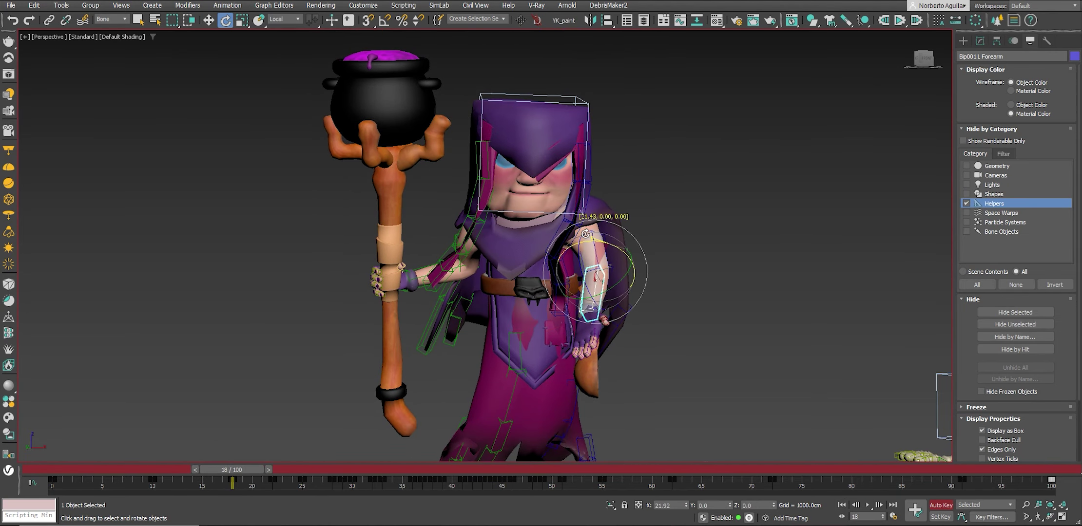
{"action": "key", "text": "w"}
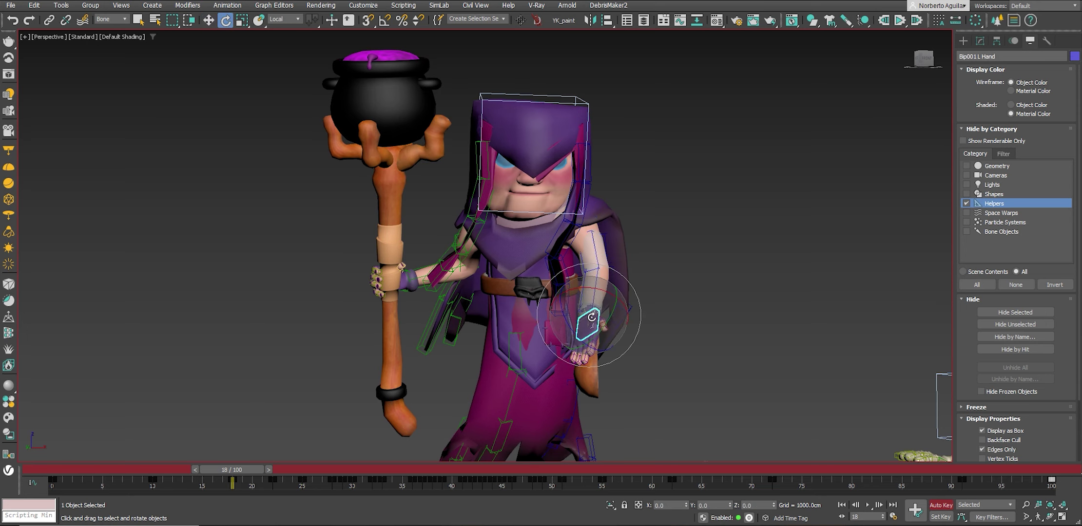
{"action": "mouse_move", "coordinate": [232, 470]}
{"action": "left_mouse_down"}
{"action": "mouse_move", "coordinate": [205, 471]}
{"action": "mouse_move", "coordinate": [273, 482]}
{"action": "left_mouse_up"}
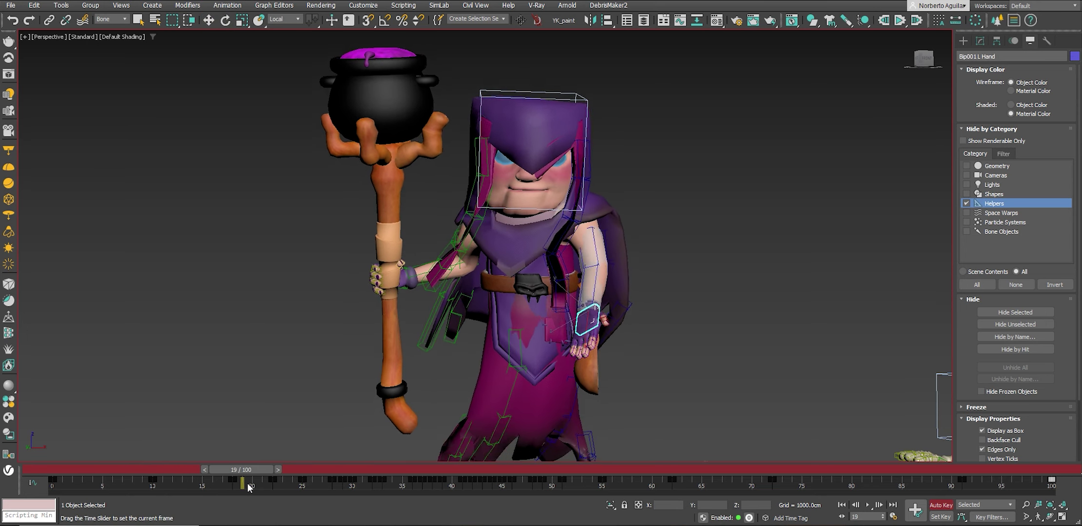
{"action": "key", "text": "w"}
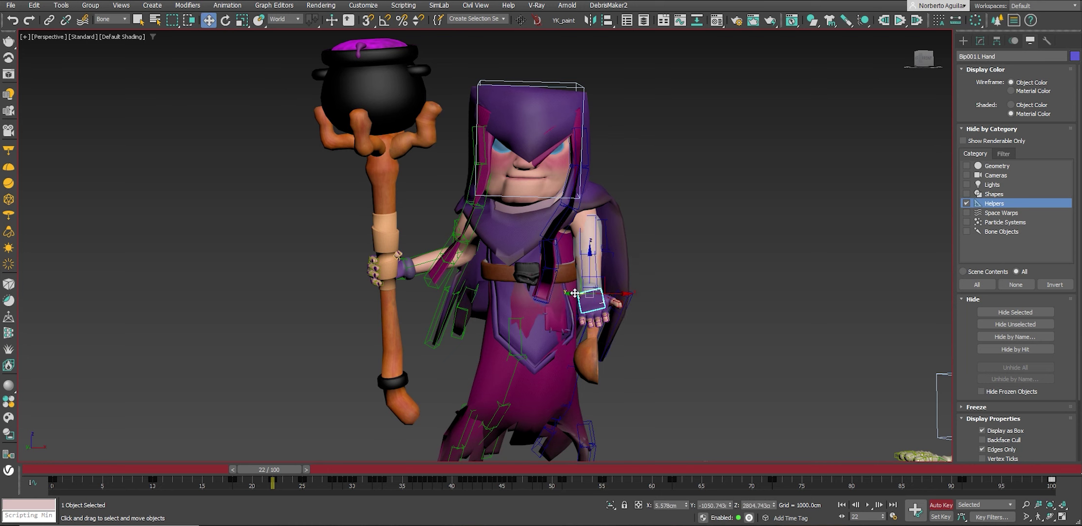
Check the left forearm at frame 21, then play the animation zoomed out.
{"action": "middle_click_drag", "start_coordinate": [536, 293], "coordinate": [632, 286], "text": "alt"}
{"action": "left_click", "coordinate": [632, 286]}
{"action": "left_click", "coordinate": [615, 266]}
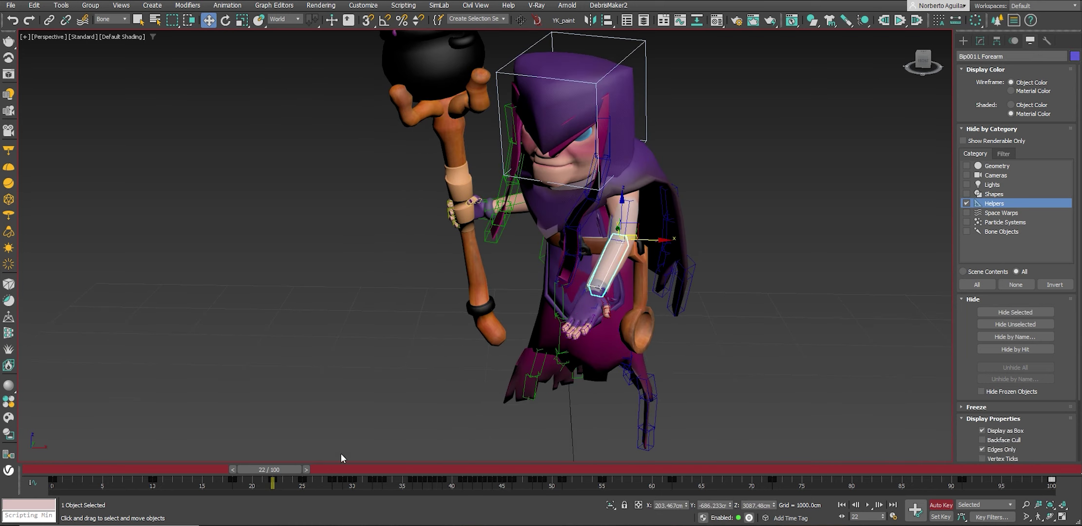
{"action": "mouse_move", "coordinate": [269, 469]}
{"action": "left_mouse_down"}
{"action": "mouse_move", "coordinate": [259, 468]}
{"action": "mouse_move", "coordinate": [358, 469]}
{"action": "mouse_move", "coordinate": [155, 470]}
{"action": "left_mouse_up"}
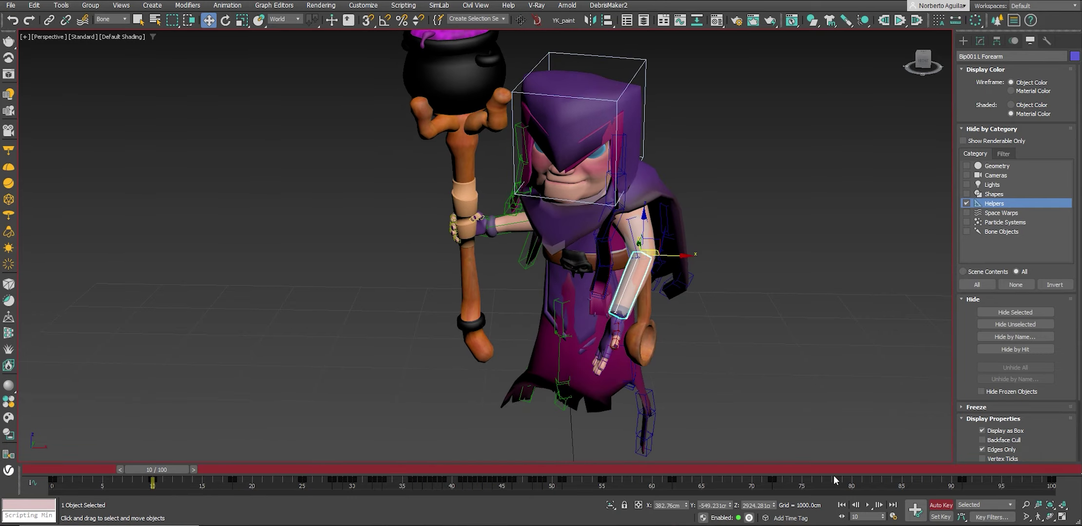
{"action": "left_click", "coordinate": [866, 509]}
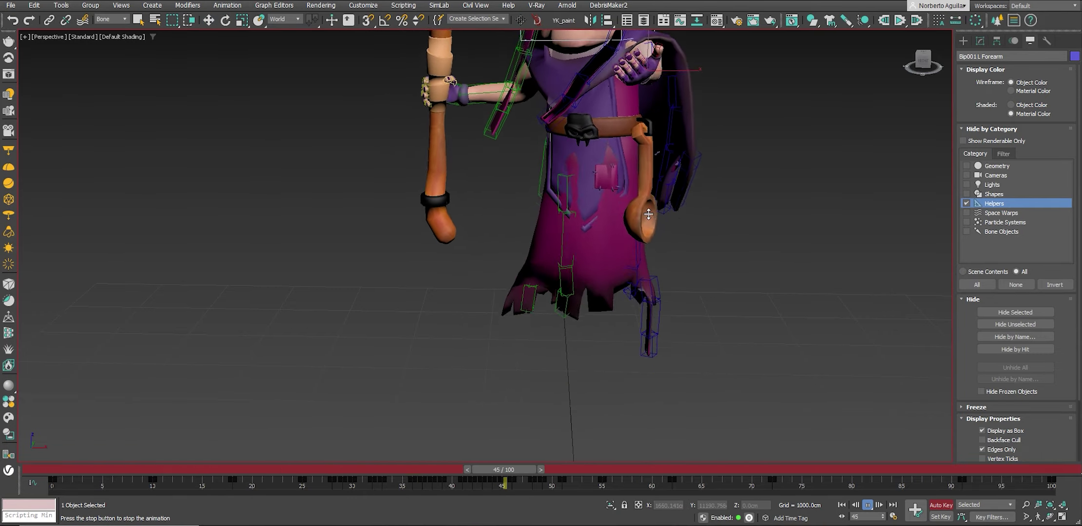
{"action": "scroll", "coordinate": [626, 211], "scroll_direction": "down", "scroll_amount": 6}
{"action": "scroll", "coordinate": [600, 268], "scroll_direction": "down", "scroll_amount": 1}
{"action": "scroll", "coordinate": [595, 273], "scroll_direction": "down", "scroll_amount": 2}
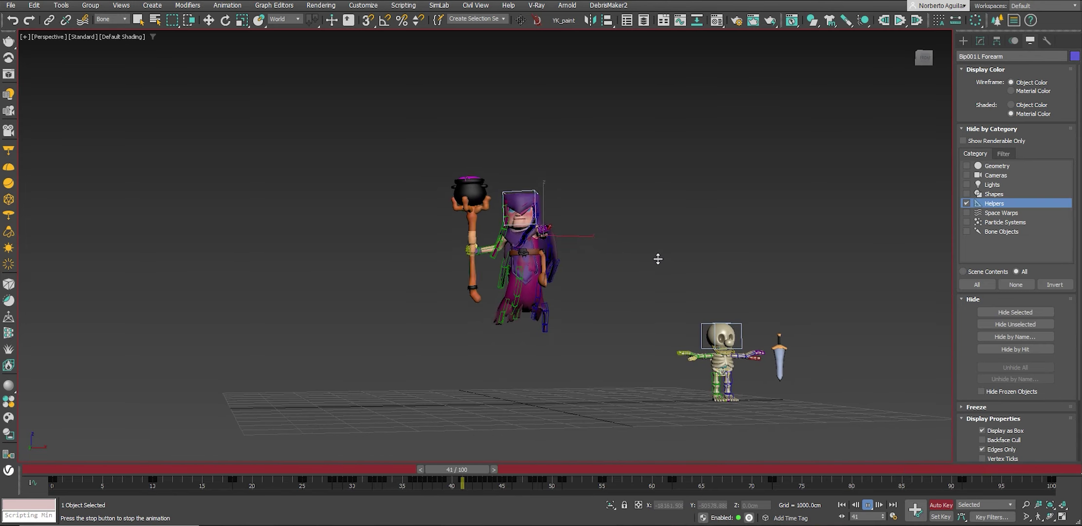
Raise the witch's left arm with Bip001 L Clavicle at frame 38.
{"action": "left_click_drag", "start_coordinate": [373, 478], "coordinate": [327, 480]}
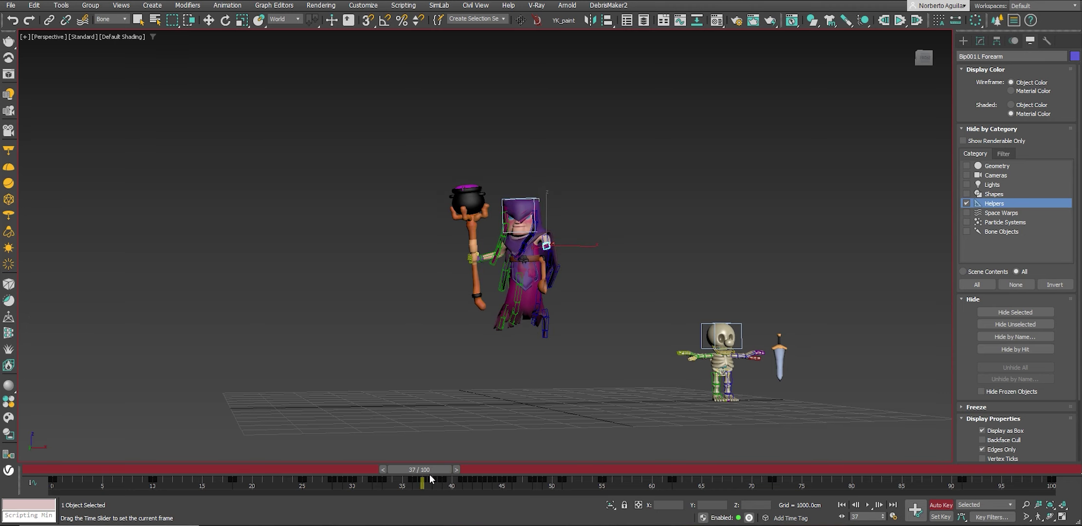
{"action": "key", "text": "w"}
{"action": "scroll", "coordinate": [526, 240], "scroll_direction": "up", "scroll_amount": 3}
{"action": "scroll", "coordinate": [526, 240], "scroll_direction": "up", "scroll_amount": 6}
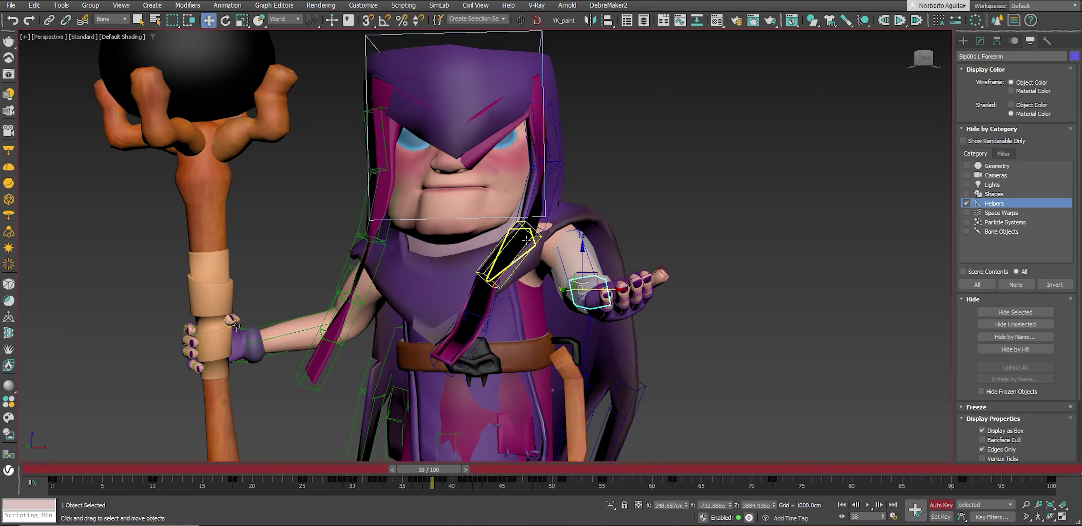
{"action": "middle_click_drag", "start_coordinate": [545, 235], "coordinate": [557, 247], "text": "alt"}
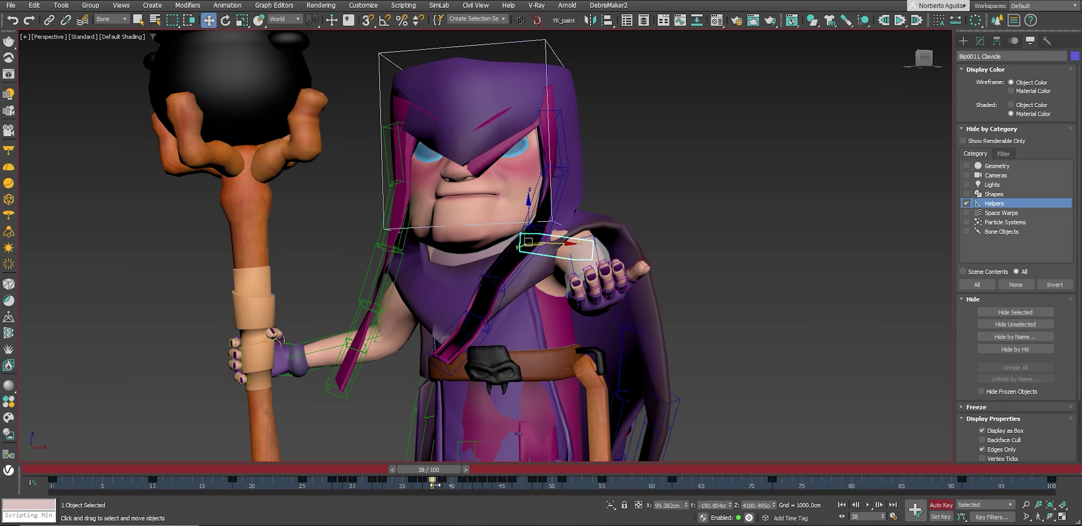
{"action": "mouse_move", "coordinate": [434, 483]}
{"action": "left_mouse_down"}
{"action": "mouse_move", "coordinate": [427, 474]}
{"action": "mouse_move", "coordinate": [382, 481]}
{"action": "left_mouse_up"}
{"action": "scroll", "coordinate": [619, 358], "scroll_direction": "down", "scroll_amount": 5}
{"action": "scroll", "coordinate": [495, 361], "scroll_direction": "down", "scroll_amount": 3}
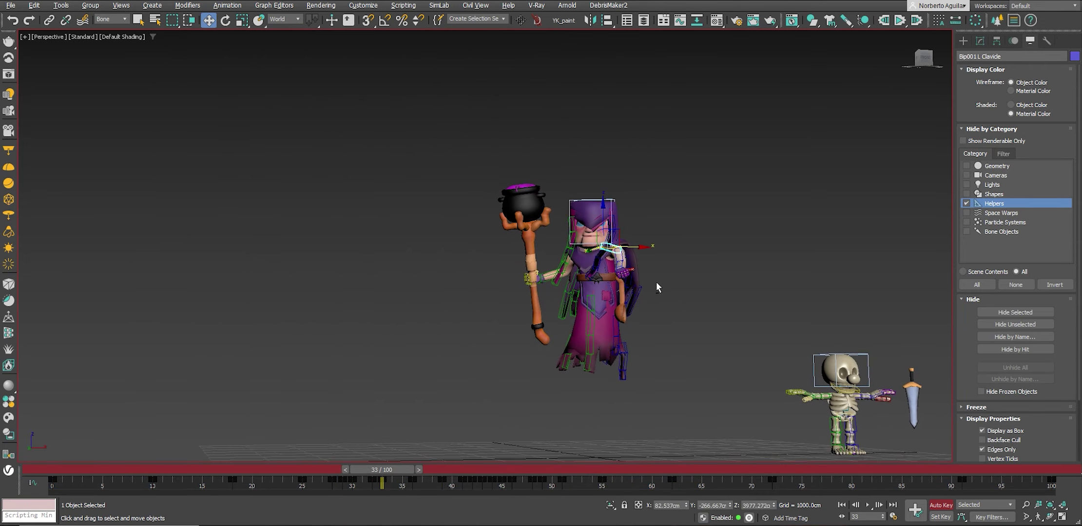
Play back the raised-arm motion with both characters in view, then stop and deselect.
{"action": "left_click", "coordinate": [867, 505]}
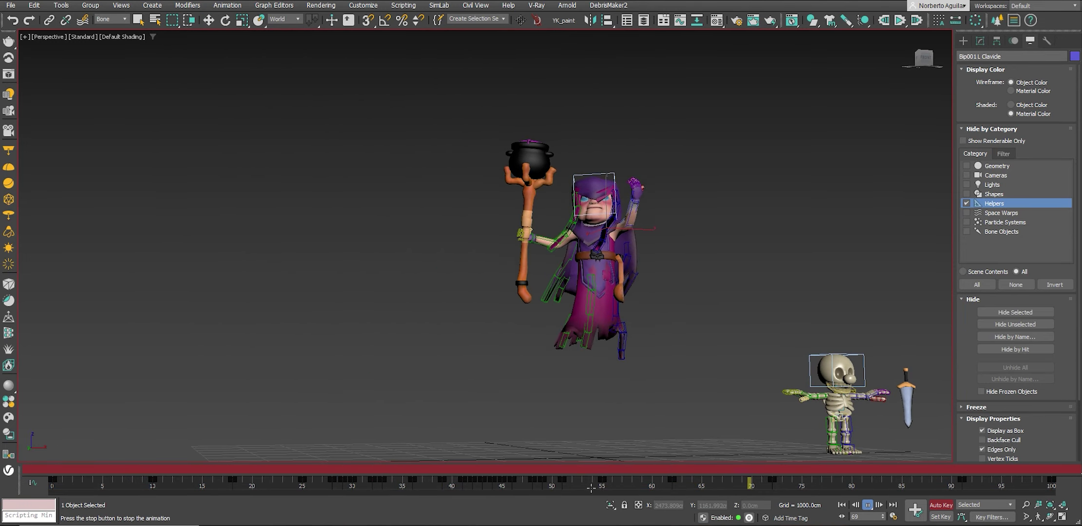
{"action": "mouse_move", "coordinate": [320, 469]}
{"action": "left_mouse_down"}
{"action": "mouse_move", "coordinate": [579, 469]}
{"action": "mouse_move", "coordinate": [260, 470]}
{"action": "left_mouse_up"}
{"action": "key", "text": "w"}
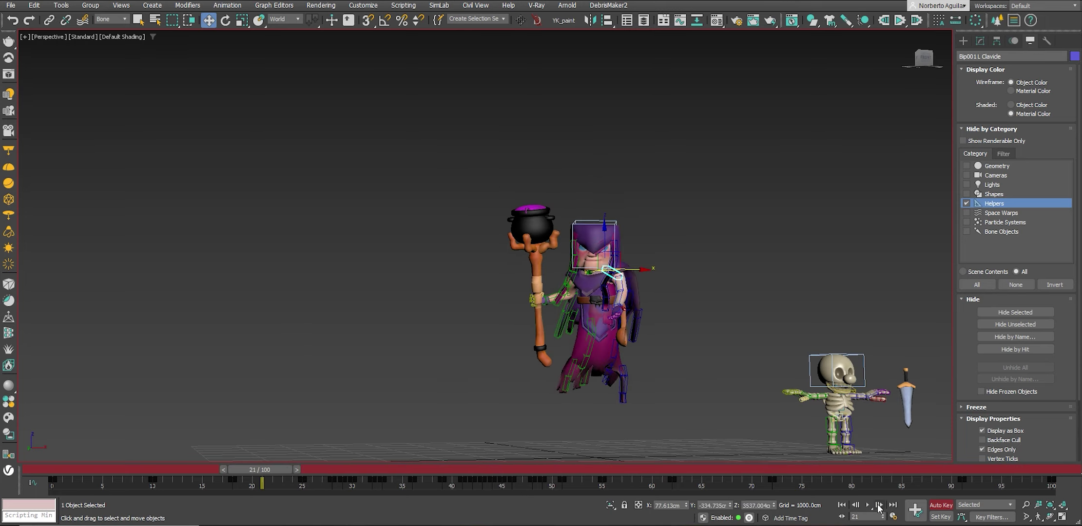
{"action": "left_click", "coordinate": [867, 506]}
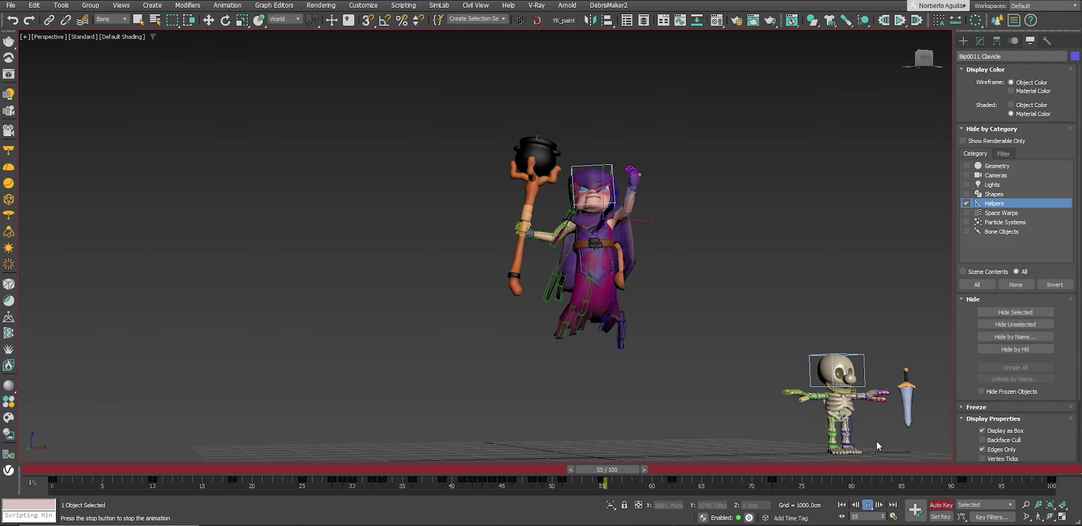
{"action": "middle_click_drag", "start_coordinate": [685, 329], "coordinate": [625, 313]}
{"action": "scroll", "coordinate": [603, 308], "scroll_direction": "up", "scroll_amount": 3}
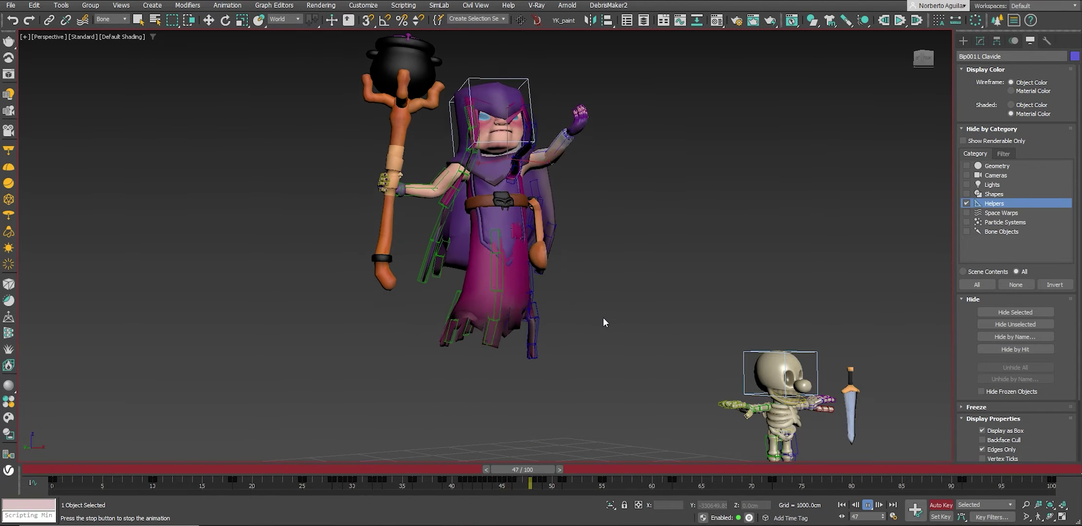
{"action": "scroll", "coordinate": [495, 308], "scroll_direction": "down", "scroll_amount": 3}
{"action": "scroll", "coordinate": [484, 314], "scroll_direction": "down", "scroll_amount": 2}
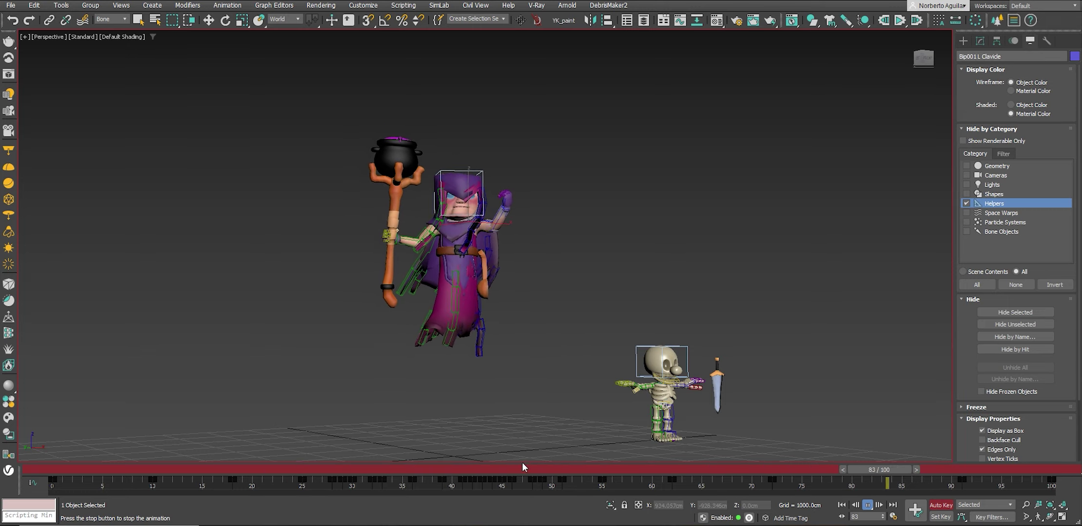
{"action": "left_click_drag", "start_coordinate": [522, 470], "coordinate": [62, 470]}
{"action": "left_click", "coordinate": [545, 386]}
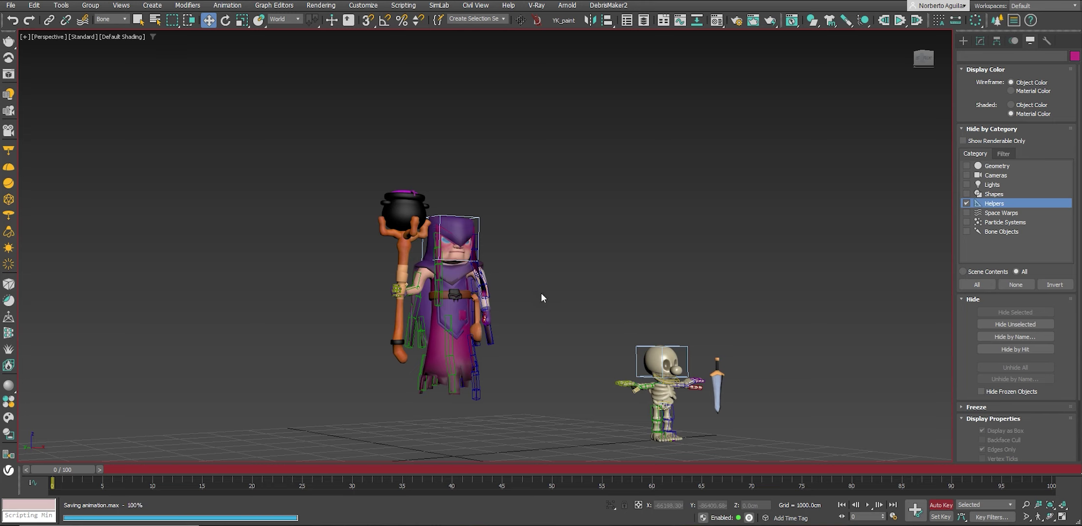
Turn off Auto Key and select the skeleton's Bip001 COM in the Motion panel.
{"action": "middle_click_drag", "start_coordinate": [568, 307], "coordinate": [578, 275], "text": "alt"}
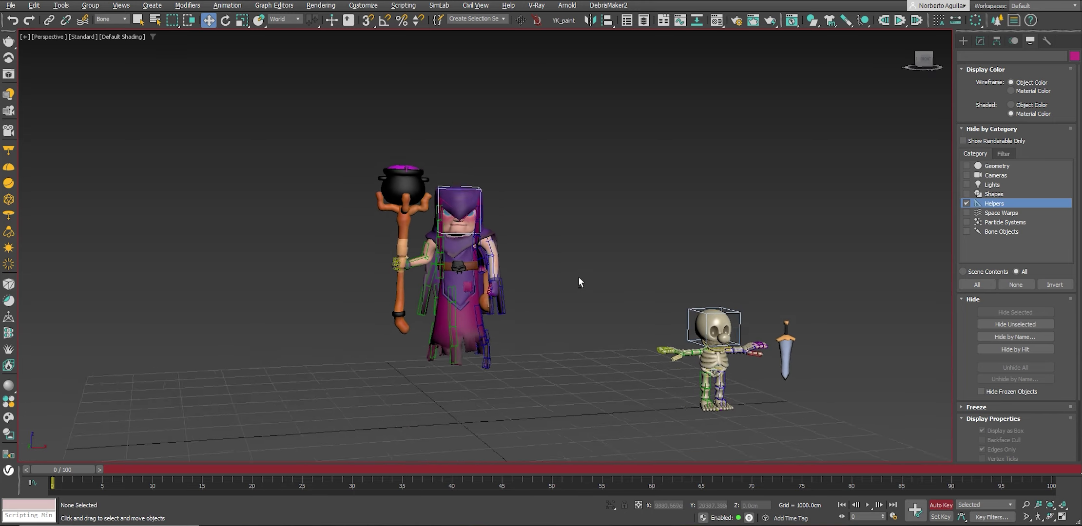
{"action": "left_click", "coordinate": [707, 308]}
{"action": "mouse_move", "coordinate": [707, 308]}
{"action": "middle_mouse_down", "text": "alt"}
{"action": "mouse_move", "coordinate": [716, 272]}
{"action": "mouse_move", "coordinate": [702, 266]}
{"action": "middle_mouse_up", "text": "alt"}
{"action": "scroll", "coordinate": [721, 263], "scroll_direction": "down", "scroll_amount": 3}
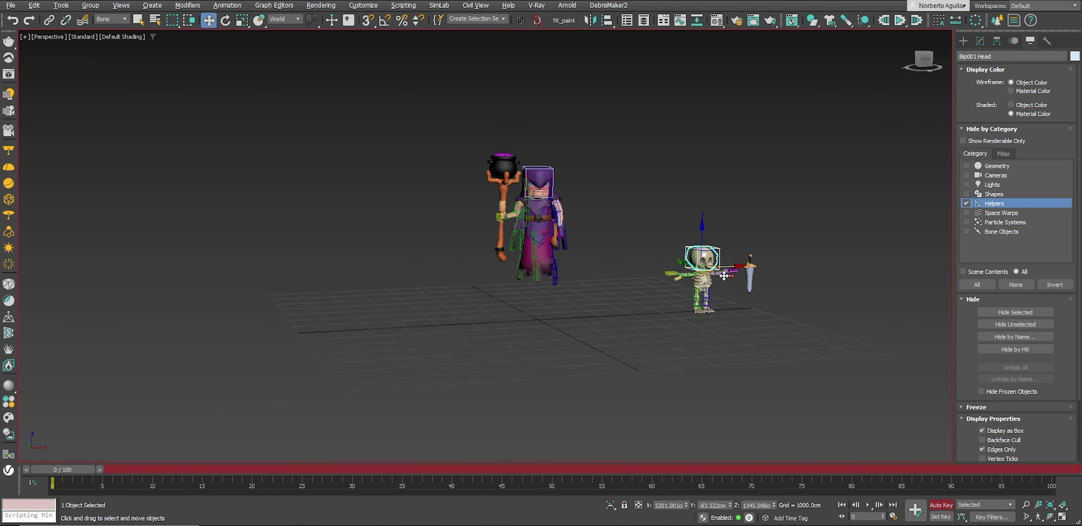
{"action": "left_click", "coordinate": [1013, 41]}
{"action": "left_click", "coordinate": [941, 505]}
{"action": "left_click", "coordinate": [996, 223]}
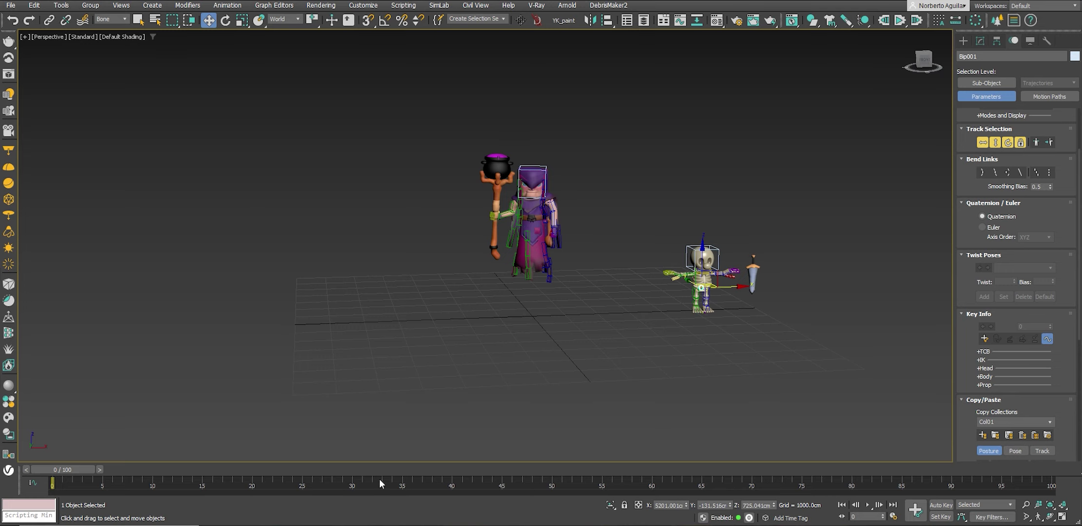
At frame 37, move the skeleton across the grid to stand in front of the witch.
{"action": "left_click_drag", "start_coordinate": [379, 479], "coordinate": [431, 485]}
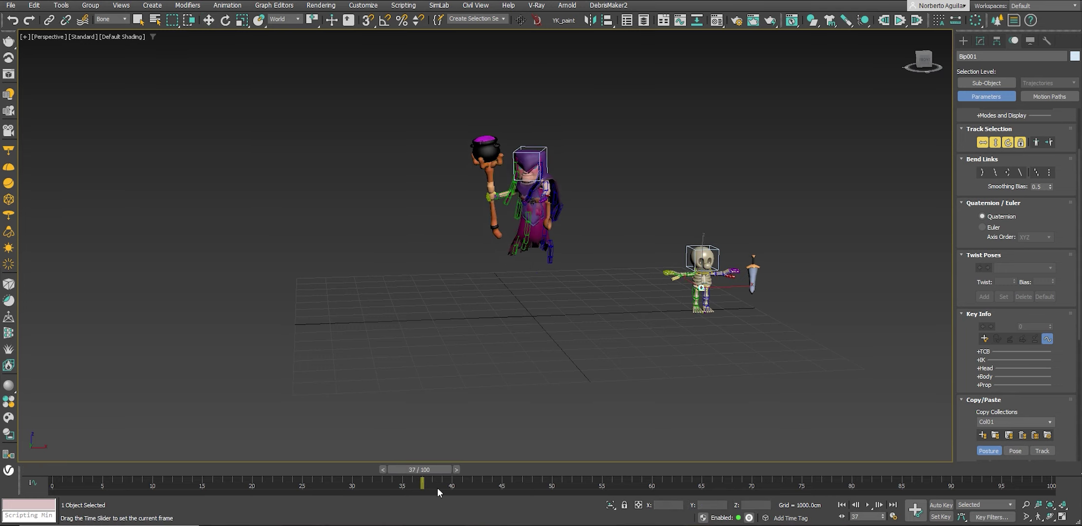
{"action": "middle_click_drag", "start_coordinate": [677, 357], "coordinate": [705, 273], "text": "alt"}
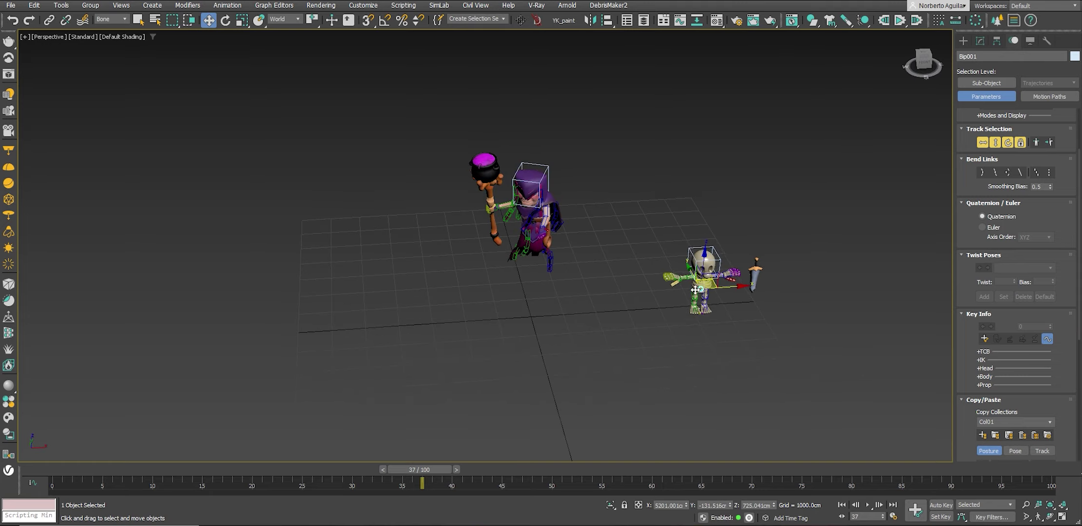
{"action": "left_click_drag", "start_coordinate": [694, 290], "coordinate": [495, 373]}
{"action": "middle_click_drag", "start_coordinate": [495, 373], "coordinate": [524, 335], "text": "alt"}
{"action": "scroll", "coordinate": [519, 360], "scroll_direction": "up", "scroll_amount": 5}
{"action": "scroll", "coordinate": [533, 352], "scroll_direction": "down", "scroll_amount": 6}
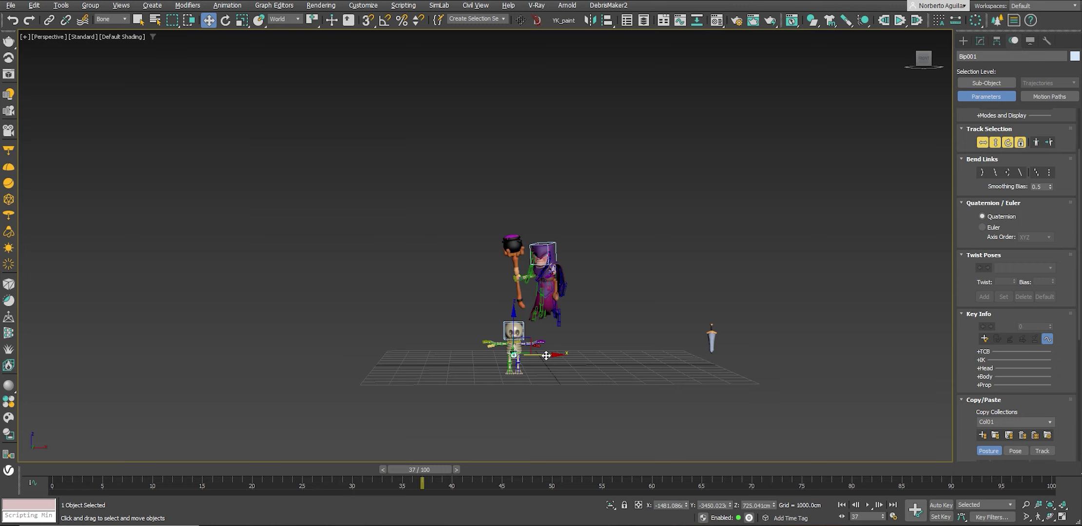
{"action": "scroll", "coordinate": [546, 356], "scroll_direction": "up", "scroll_amount": 2}
{"action": "scroll", "coordinate": [525, 369], "scroll_direction": "up", "scroll_amount": 2}
{"action": "left_click_drag", "start_coordinate": [527, 361], "coordinate": [599, 362]}
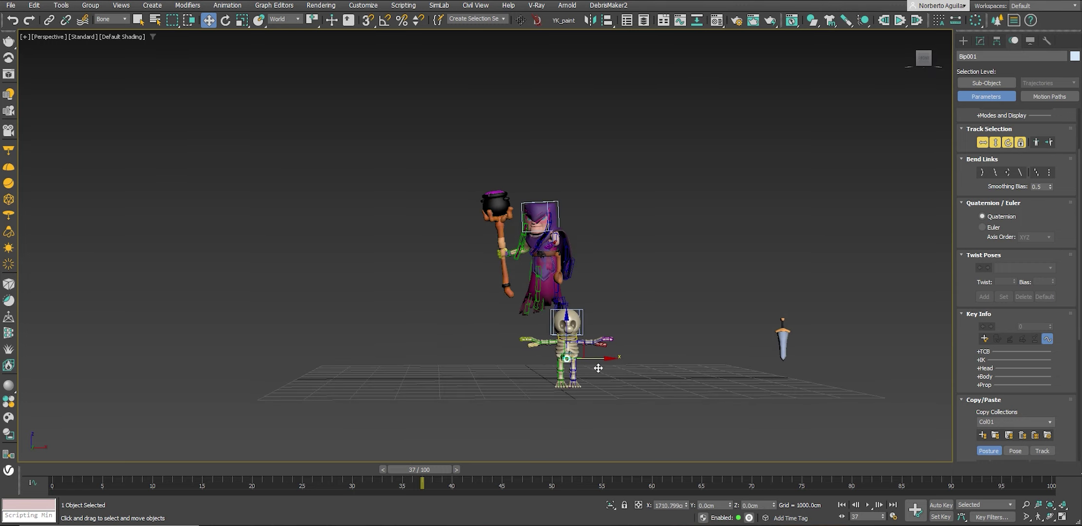
{"action": "scroll", "coordinate": [580, 360], "scroll_direction": "up", "scroll_amount": 3}
{"action": "scroll", "coordinate": [580, 360], "scroll_direction": "up", "scroll_amount": 2}
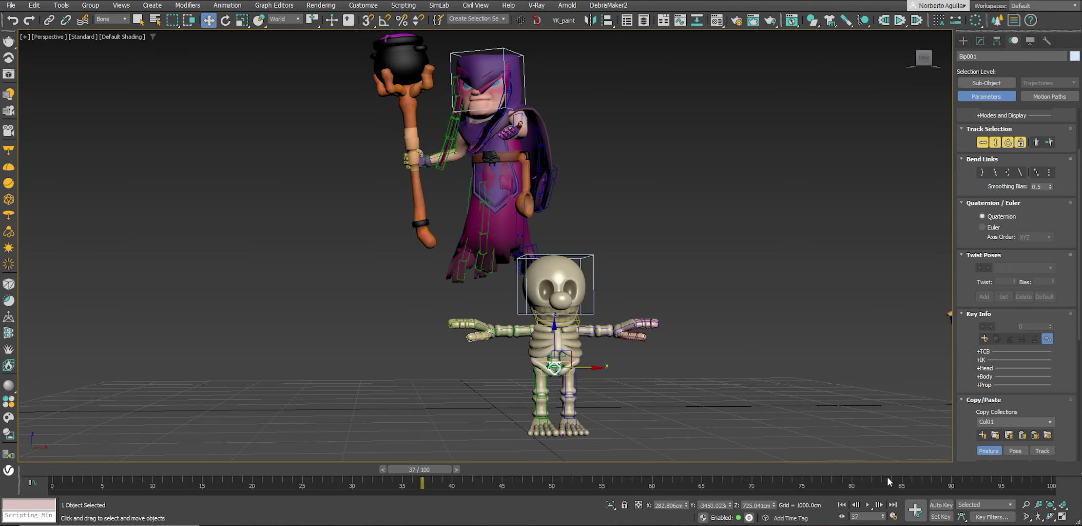
Turn Auto Key back on and lower the skeleton below the witch.
{"action": "left_click", "coordinate": [940, 507]}
{"action": "left_click_drag", "start_coordinate": [554, 341], "coordinate": [603, 433]}
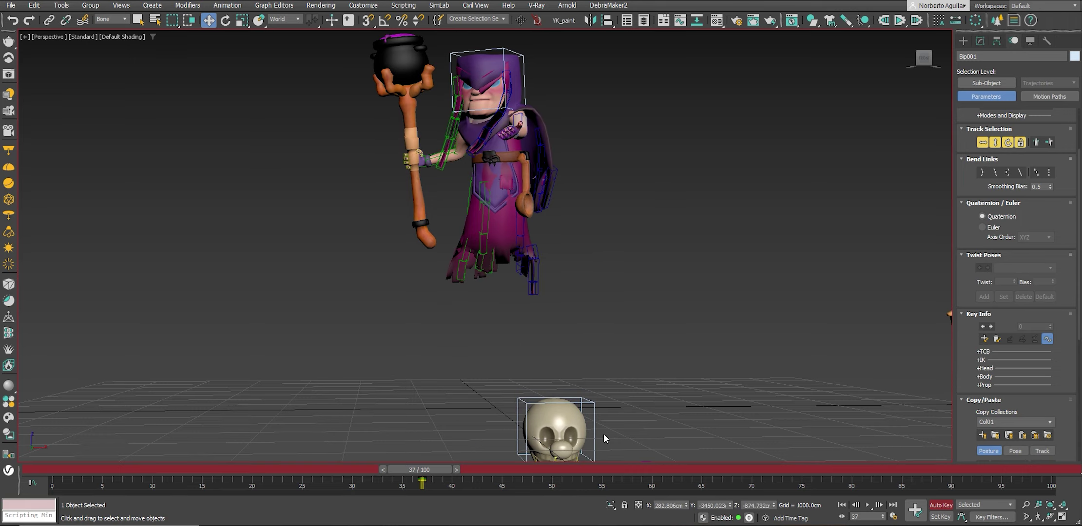
{"action": "scroll", "coordinate": [594, 370], "scroll_direction": "down", "scroll_amount": 3}
{"action": "scroll", "coordinate": [603, 374], "scroll_direction": "down", "scroll_amount": 2}
{"action": "middle_click_drag", "start_coordinate": [602, 373], "coordinate": [569, 396], "text": "alt"}
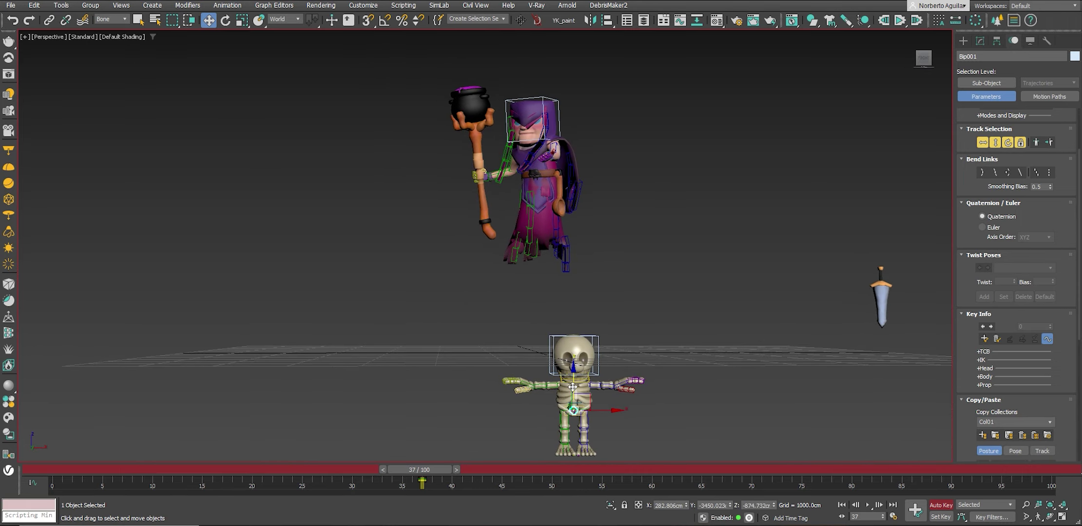
{"action": "left_click_drag", "start_coordinate": [573, 387], "coordinate": [572, 354]}
{"action": "scroll", "coordinate": [571, 349], "scroll_direction": "up", "scroll_amount": 2}
{"action": "scroll", "coordinate": [571, 344], "scroll_direction": "up", "scroll_amount": 2}
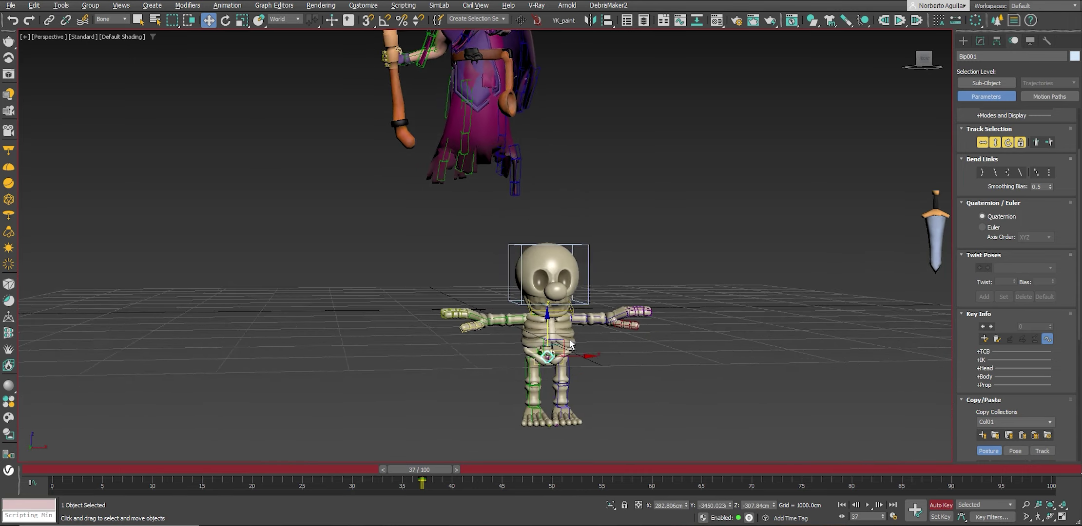
{"action": "middle_click_drag", "start_coordinate": [571, 343], "coordinate": [571, 300], "text": "alt"}
Tilt the skeleton's upper spine (Bip001 Spine2) only slightly.
{"action": "left_click", "coordinate": [589, 243]}
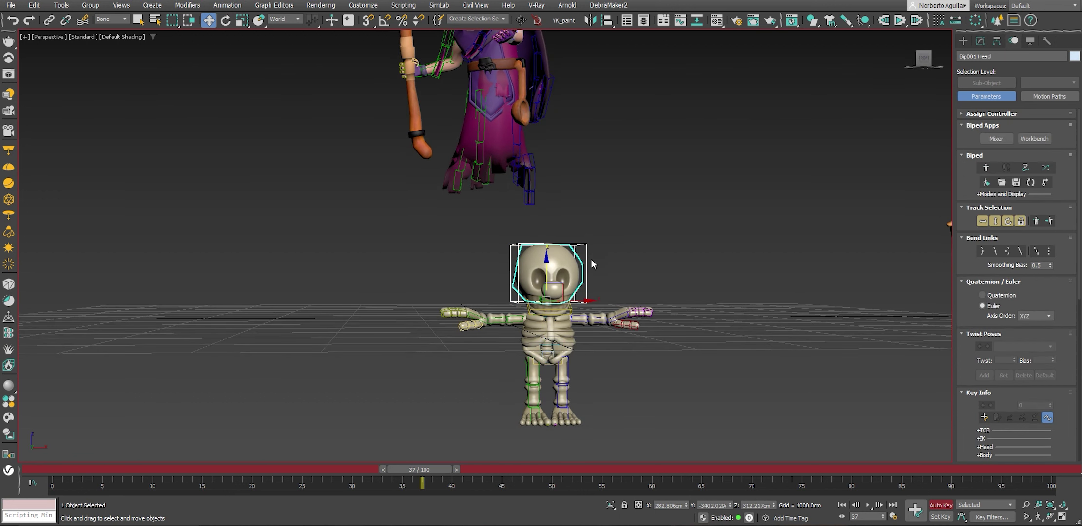
{"action": "mouse_move", "coordinate": [548, 288]}
{"action": "left_mouse_down"}
{"action": "mouse_move", "coordinate": [546, 276]}
{"action": "mouse_move", "coordinate": [555, 299]}
{"action": "left_mouse_up"}
{"action": "key", "text": "w"}
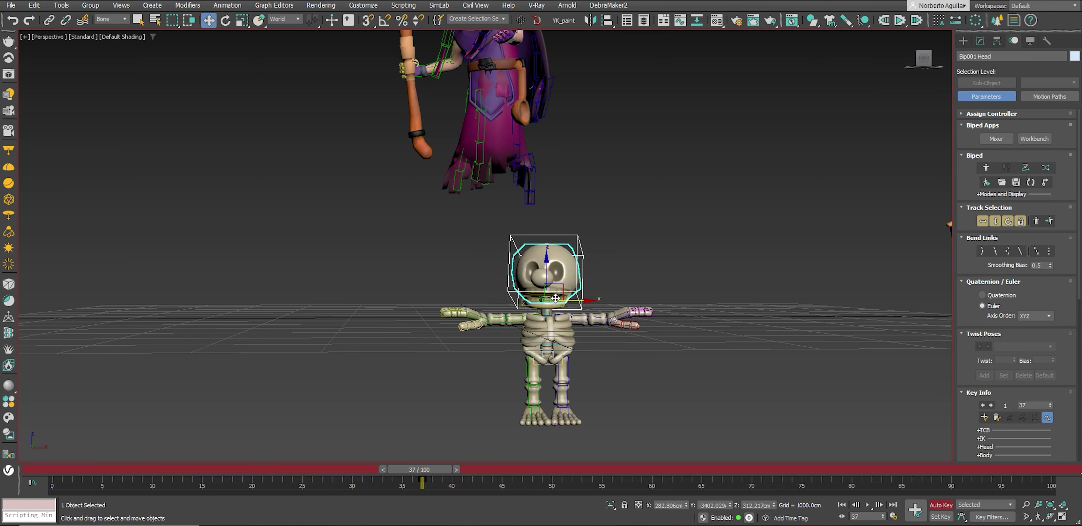
{"action": "left_click", "coordinate": [548, 320]}
{"action": "key", "text": "e"}
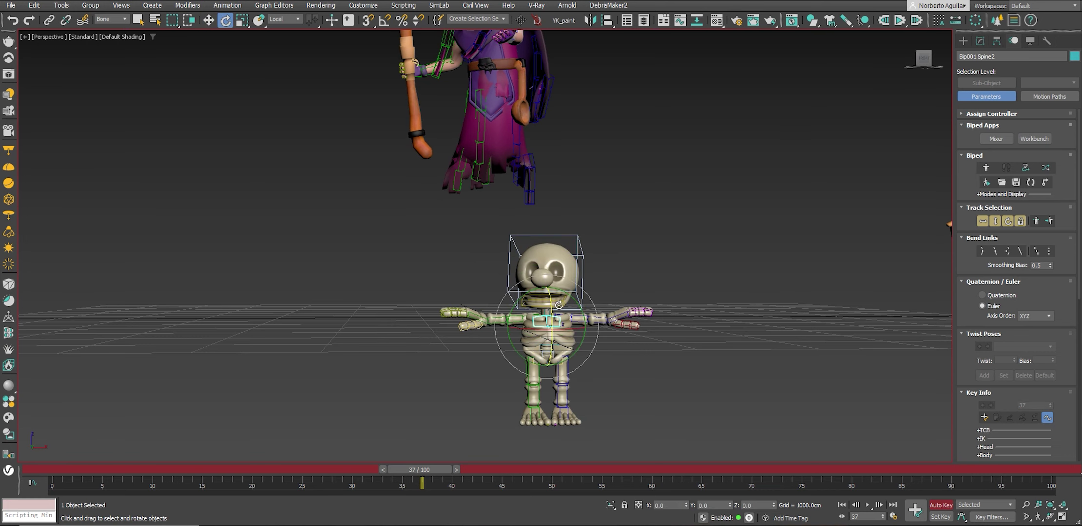
{"action": "left_click_drag", "start_coordinate": [559, 305], "coordinate": [552, 299]}
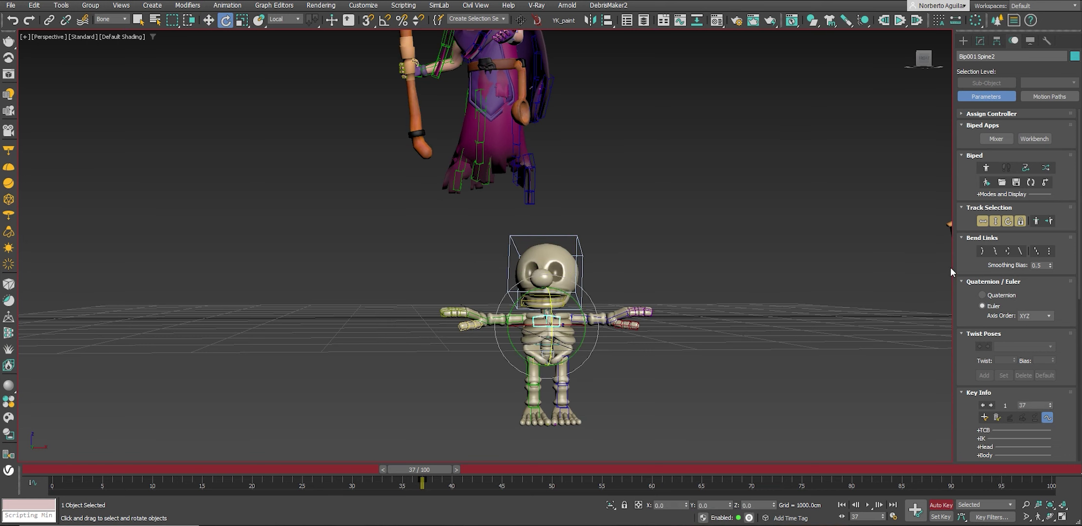
{"action": "key", "text": "ctrl+z"}
{"action": "left_click_drag", "start_coordinate": [558, 311], "coordinate": [552, 305]}
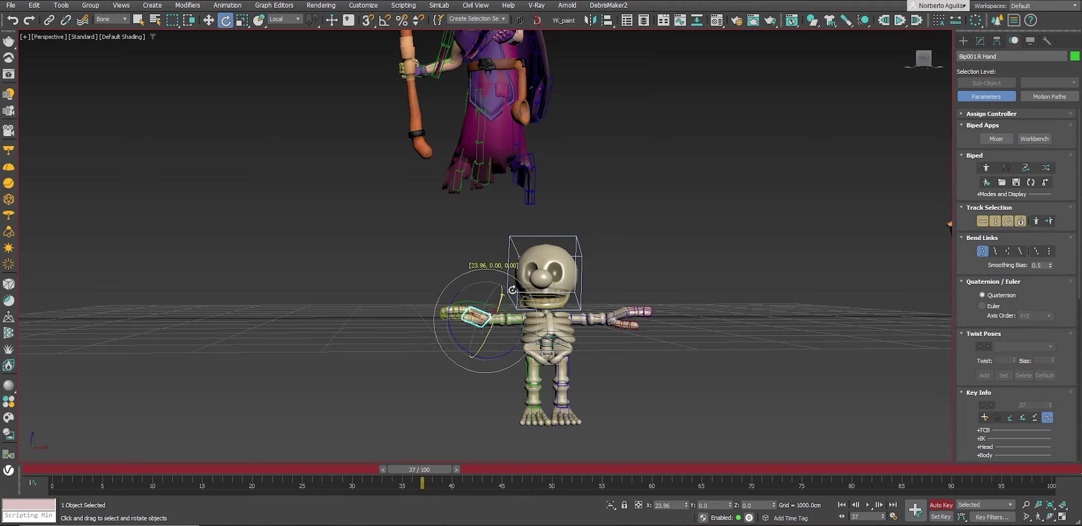
Raise the skeleton's right hand beside its head and rotate it to face outward.
{"action": "key", "text": "w"}
{"action": "left_click_drag", "start_coordinate": [493, 308], "coordinate": [500, 296]}
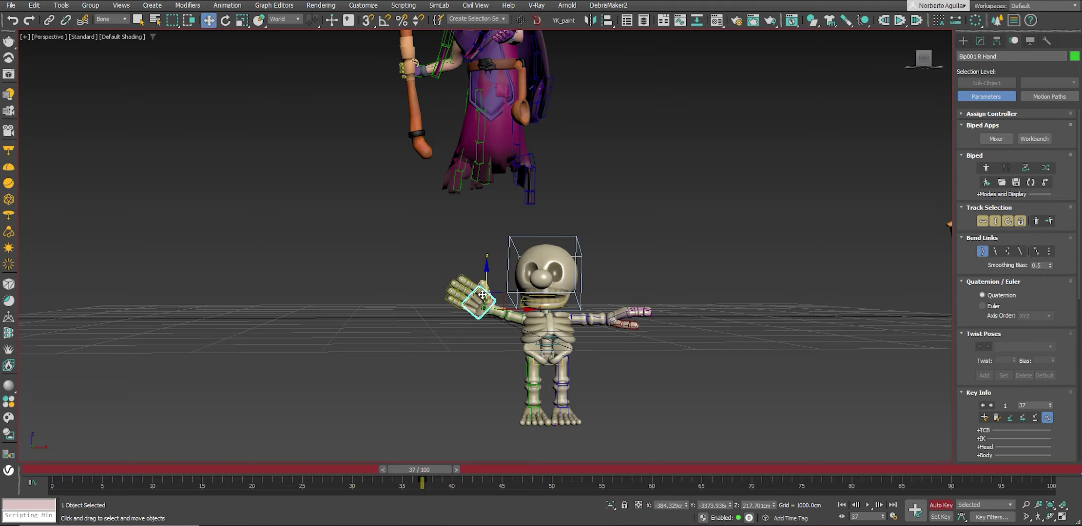
{"action": "mouse_move", "coordinate": [482, 295]}
{"action": "middle_mouse_down", "text": "alt"}
{"action": "mouse_move", "coordinate": [573, 315]}
{"action": "mouse_move", "coordinate": [664, 304]}
{"action": "middle_mouse_up", "text": "alt"}
{"action": "scroll", "coordinate": [485, 322], "scroll_direction": "up", "scroll_amount": 5}
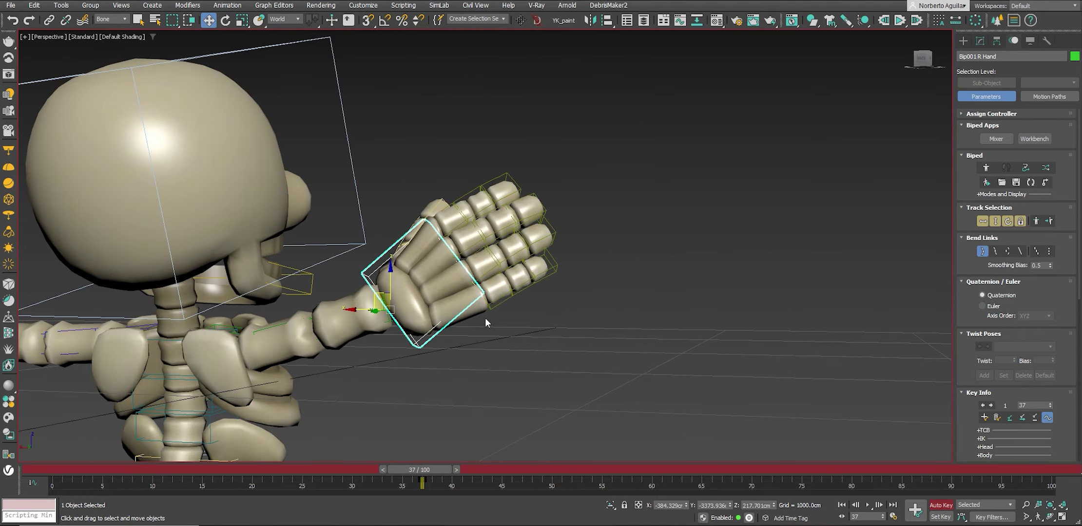
{"action": "left_click", "coordinate": [338, 328]}
{"action": "scroll", "coordinate": [338, 329], "scroll_direction": "down", "scroll_amount": 5}
{"action": "key", "text": "e"}
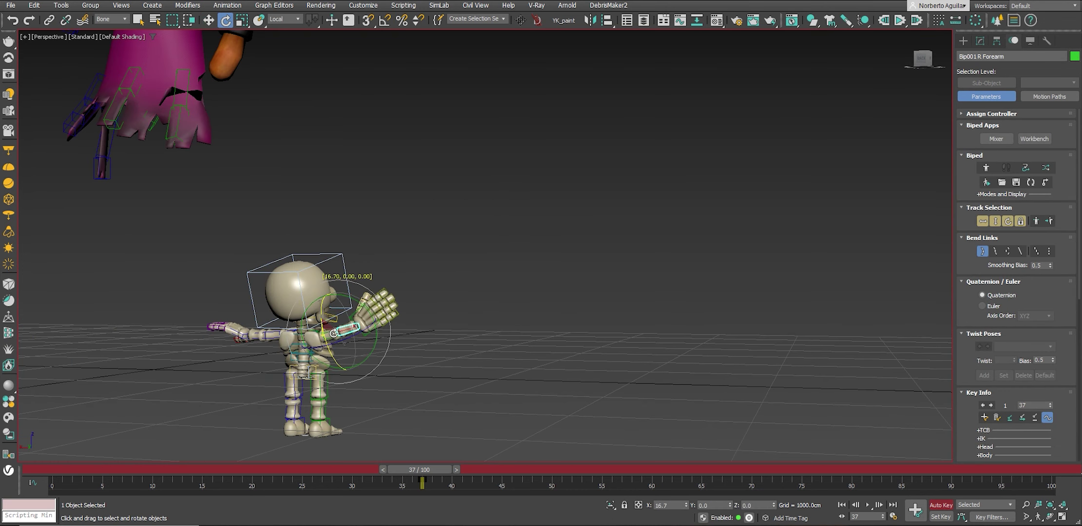
{"action": "left_click", "coordinate": [366, 314]}
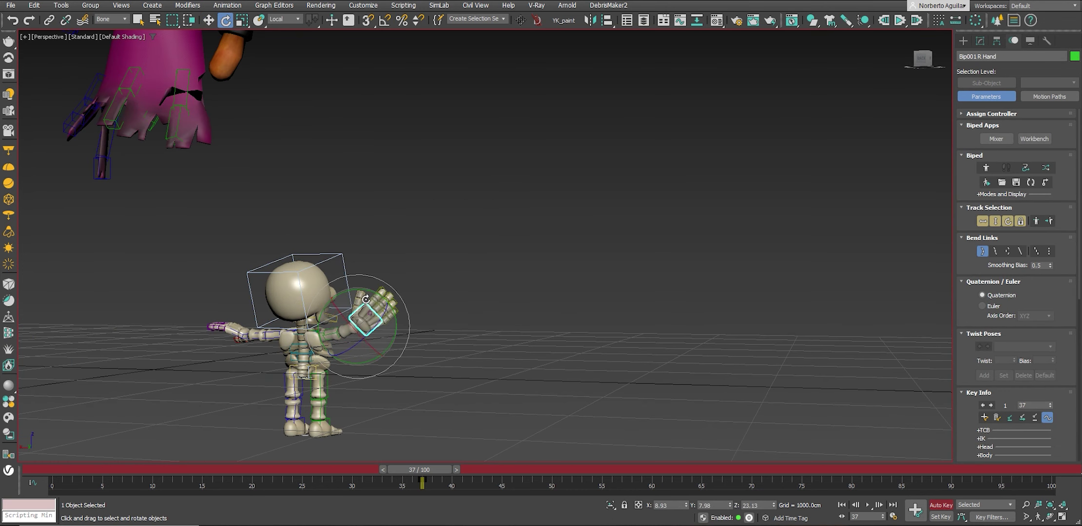
{"action": "left_click_drag", "start_coordinate": [362, 289], "coordinate": [375, 322]}
{"action": "mouse_move", "coordinate": [375, 321]}
{"action": "middle_mouse_down", "text": "alt"}
{"action": "mouse_move", "coordinate": [289, 330]}
{"action": "mouse_move", "coordinate": [645, 287]}
{"action": "middle_mouse_up", "text": "alt"}
Turn off Auto Key, set the selection filter to All, and select the sword.
{"action": "key", "text": "w"}
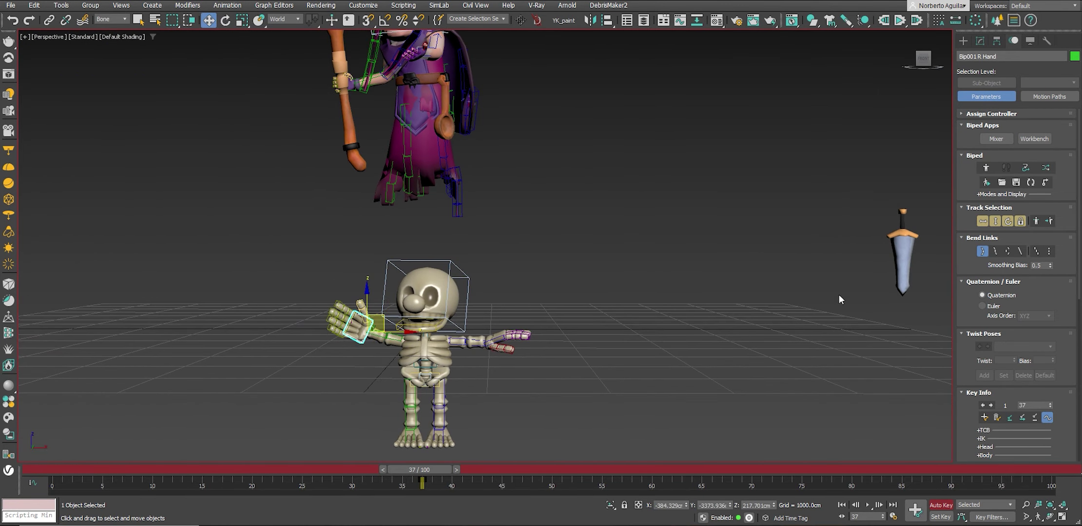
{"action": "middle_click_drag", "start_coordinate": [838, 294], "coordinate": [775, 330], "text": "alt"}
{"action": "left_click", "coordinate": [942, 505]}
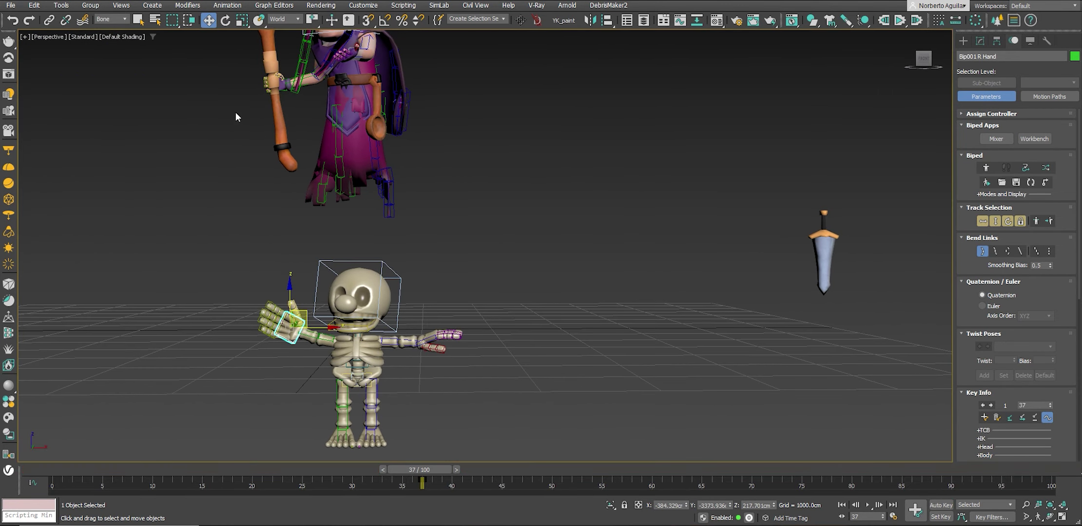
{"action": "left_click", "coordinate": [112, 22]}
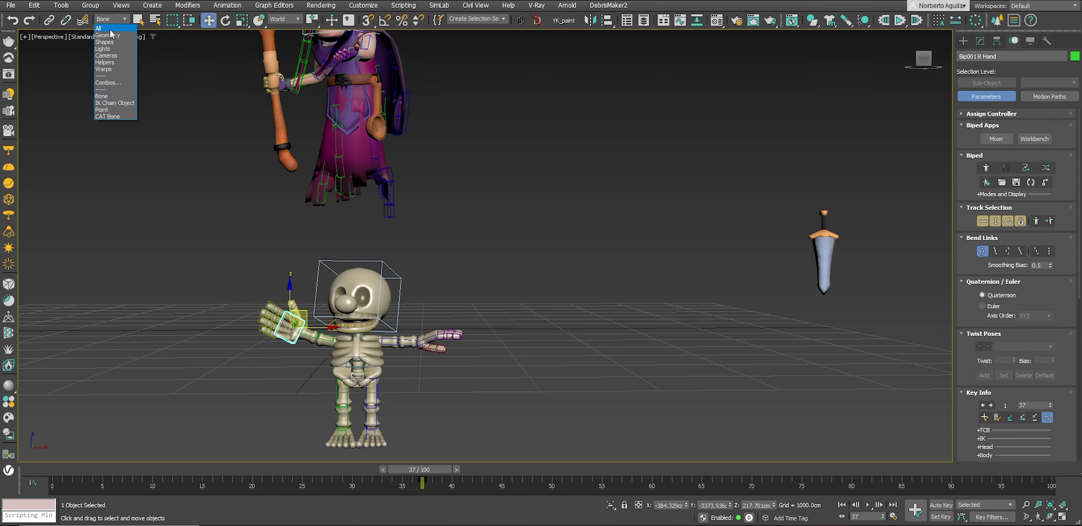
{"action": "left_click", "coordinate": [821, 248]}
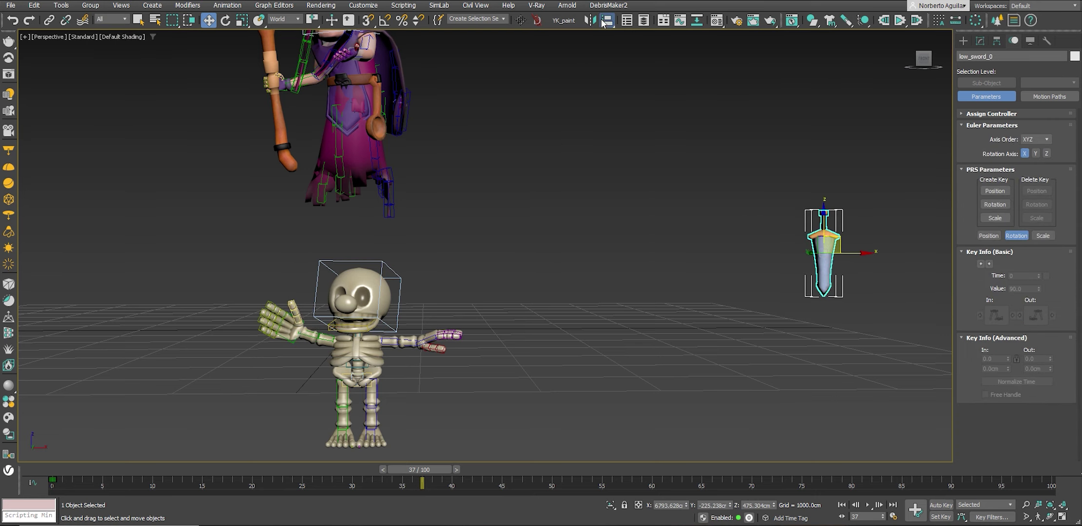
Align low_sword_0 to the Bip001 R Hand bone.
{"action": "left_click", "coordinate": [604, 22]}
{"action": "scroll", "coordinate": [385, 277], "scroll_direction": "up", "scroll_amount": 3}
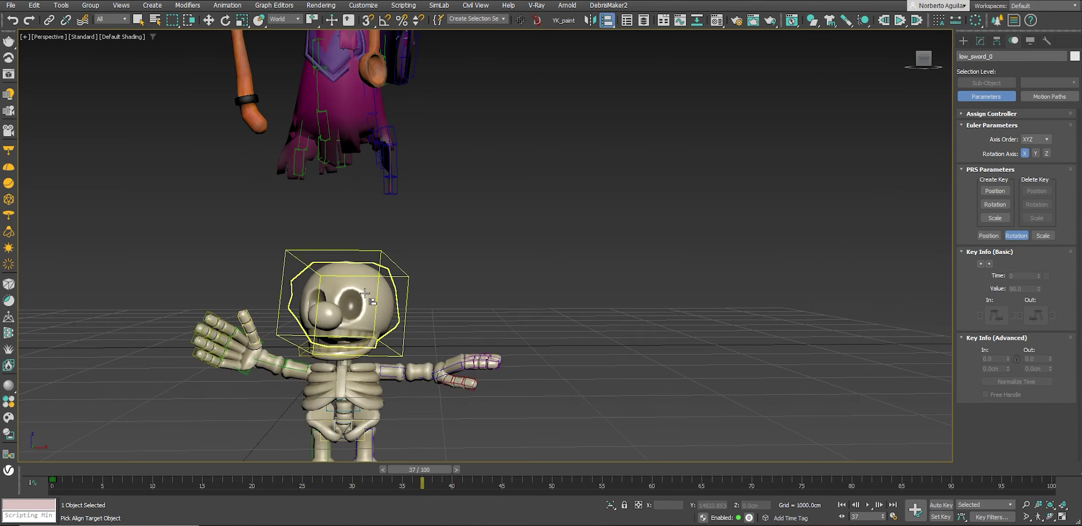
{"action": "left_click", "coordinate": [245, 374]}
{"action": "left_click", "coordinate": [542, 347]}
Spin the sword about 199 degrees around its local axis.
{"action": "key", "text": "e"}
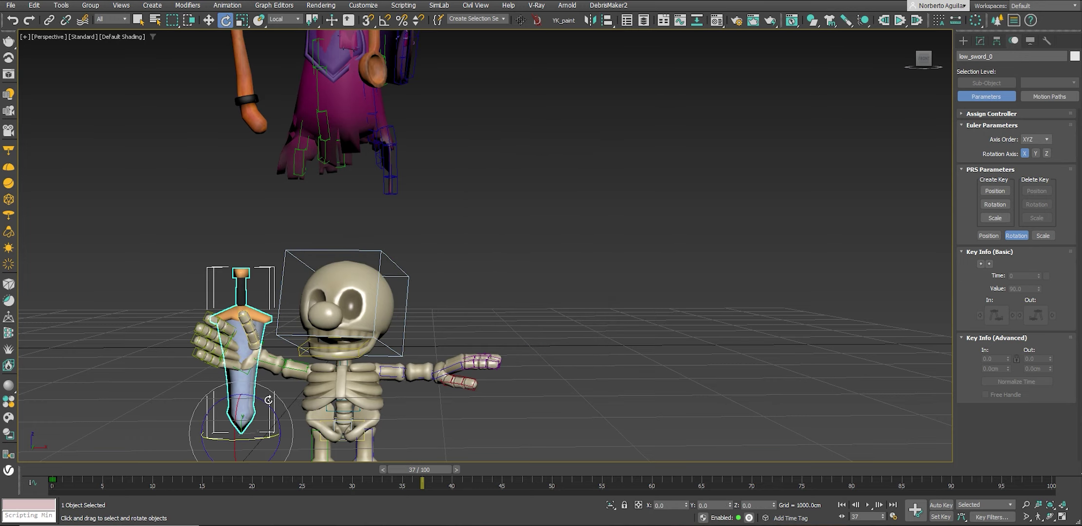
{"action": "left_click_drag", "start_coordinate": [266, 402], "coordinate": [109, 257]}
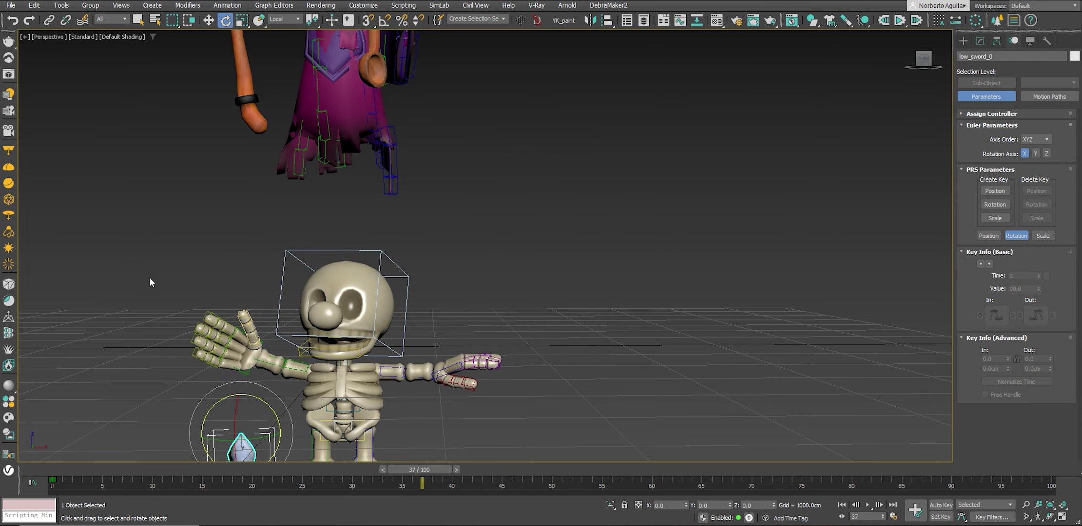
{"action": "middle_click_drag", "start_coordinate": [150, 282], "coordinate": [160, 342], "text": "alt"}
Move the sword up and sideways into the skeleton's right-hand grip.
{"action": "key", "text": "w"}
{"action": "left_click_drag", "start_coordinate": [349, 328], "coordinate": [343, 198]}
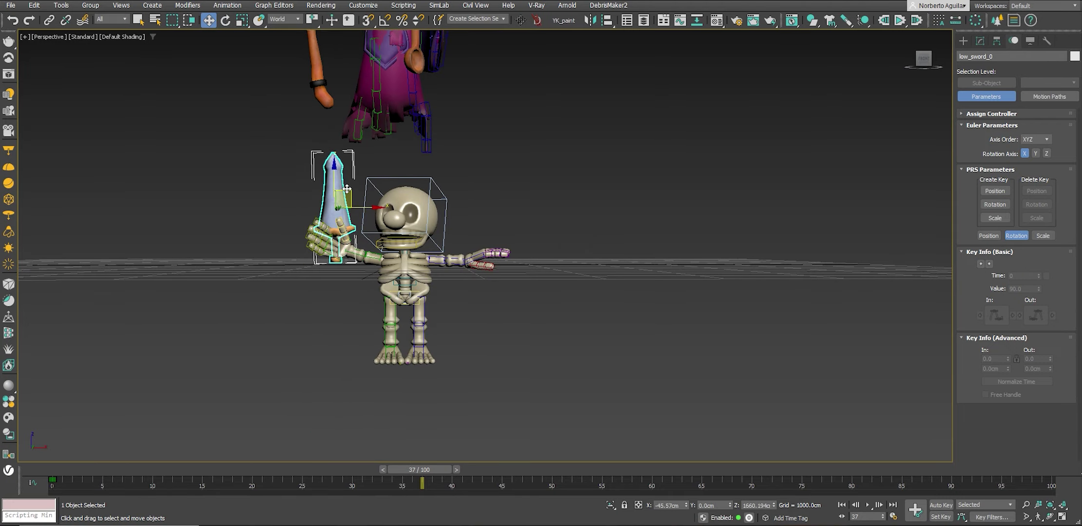
{"action": "scroll", "coordinate": [338, 242], "scroll_direction": "up", "scroll_amount": 5}
{"action": "middle_click_drag", "start_coordinate": [338, 242], "coordinate": [405, 253], "text": "alt"}
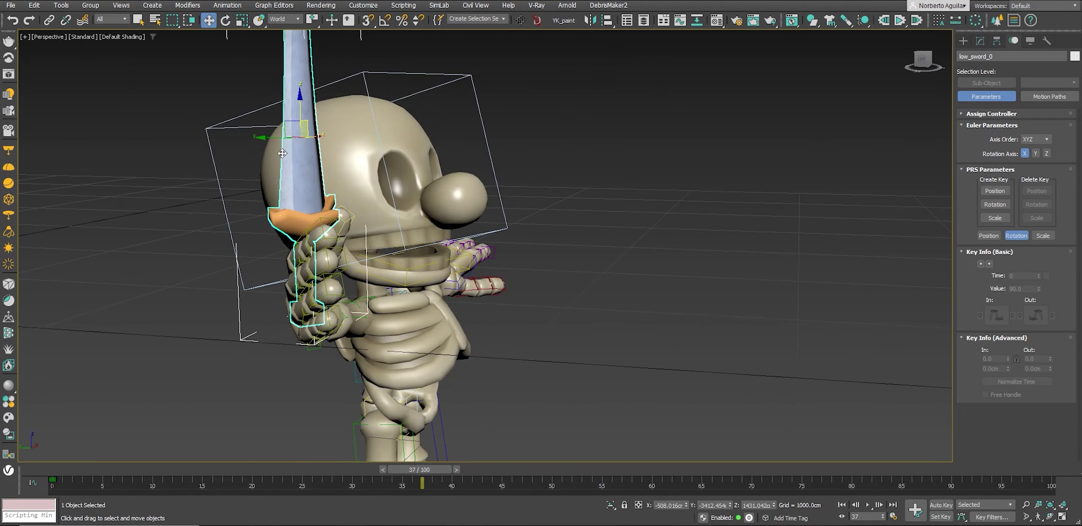
{"action": "left_click_drag", "start_coordinate": [292, 137], "coordinate": [285, 138]}
{"action": "scroll", "coordinate": [337, 222], "scroll_direction": "up", "scroll_amount": 3}
{"action": "middle_click_drag", "start_coordinate": [337, 222], "coordinate": [341, 223], "text": "alt"}
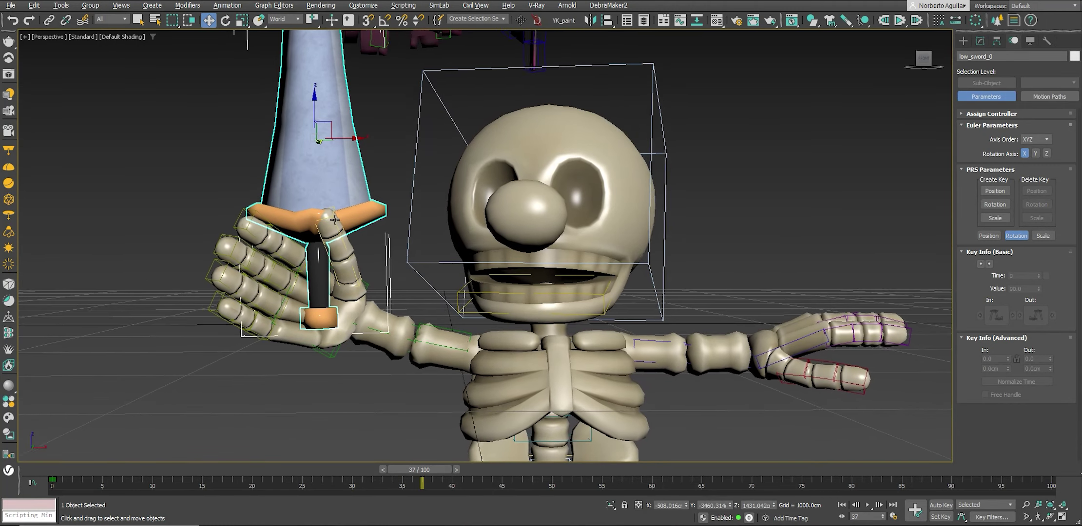
Adjust the sword's pivot, then tilt the sword to the right.
{"action": "left_click", "coordinate": [996, 41]}
{"action": "left_click", "coordinate": [1016, 114]}
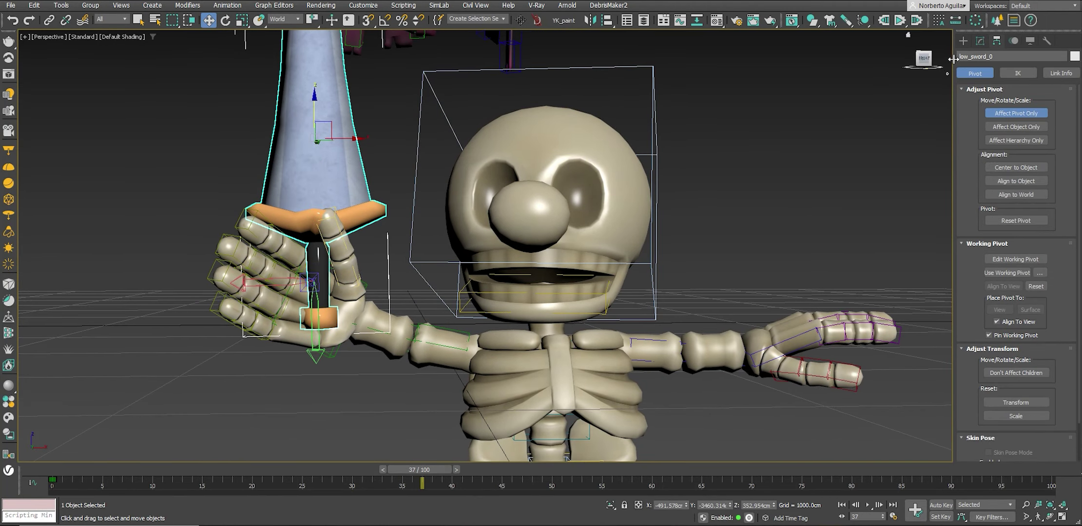
{"action": "left_click", "coordinate": [962, 40]}
{"action": "middle_click_drag", "start_coordinate": [351, 181], "coordinate": [337, 181], "text": "alt"}
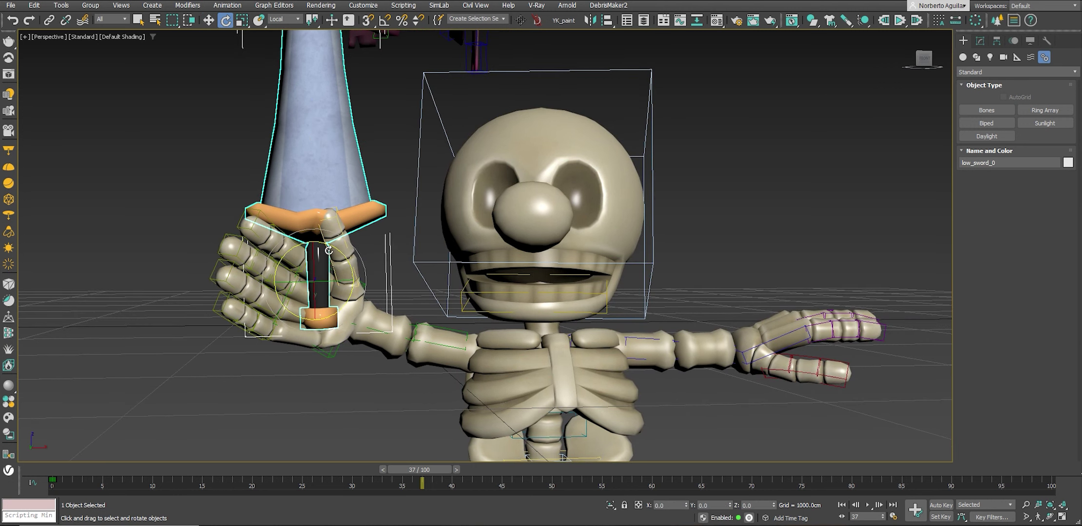
{"action": "left_click_drag", "start_coordinate": [329, 250], "coordinate": [390, 268]}
Curl the right hand's fingers into a fist, starting with the thumb bone.
{"action": "key", "text": "w"}
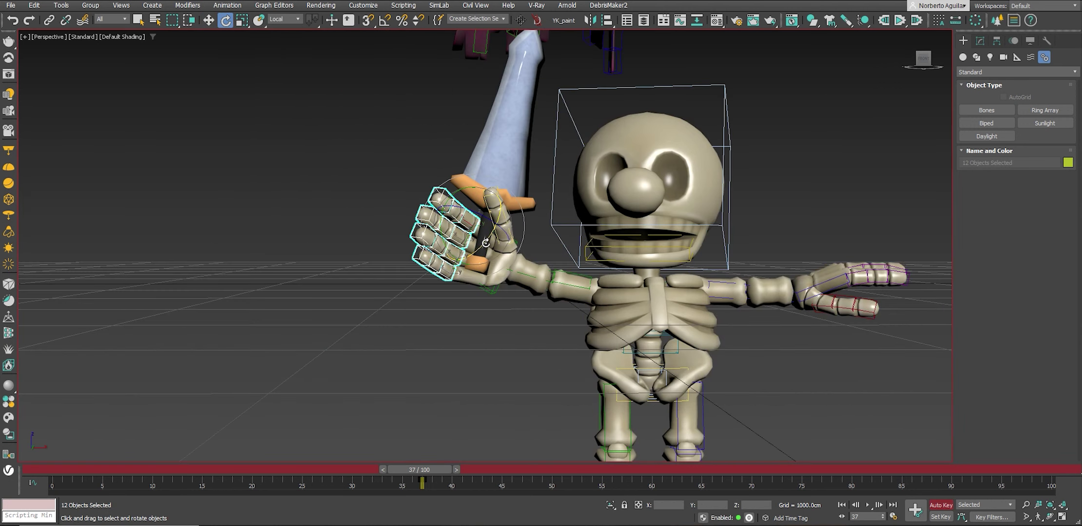
{"action": "left_click_drag", "start_coordinate": [511, 210], "coordinate": [522, 244]}
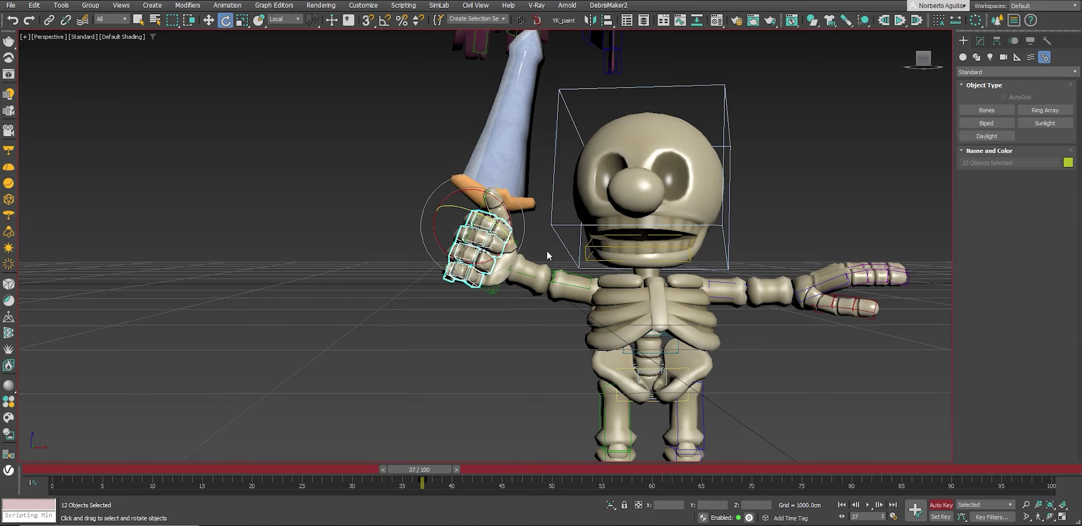
{"action": "mouse_move", "coordinate": [547, 255]}
{"action": "middle_mouse_down", "text": "alt"}
{"action": "mouse_move", "coordinate": [447, 217]}
{"action": "mouse_move", "coordinate": [477, 225]}
{"action": "middle_mouse_up", "text": "alt"}
{"action": "key", "text": "e"}
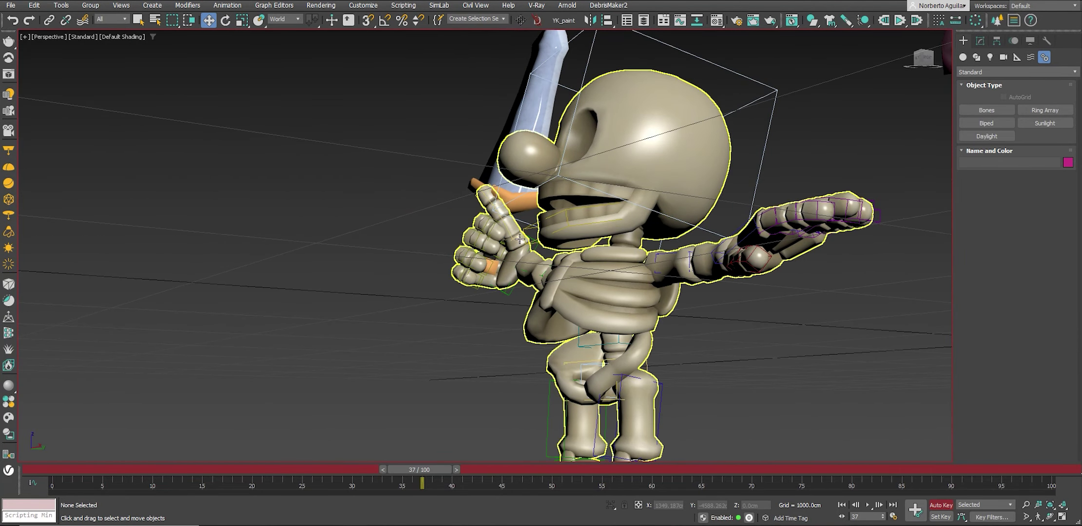
{"action": "left_click", "coordinate": [513, 237]}
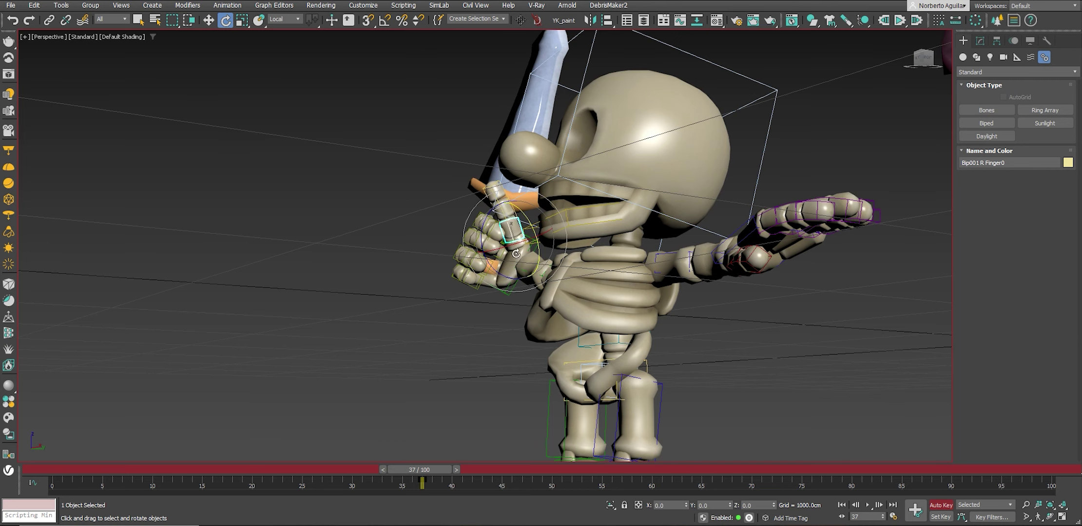
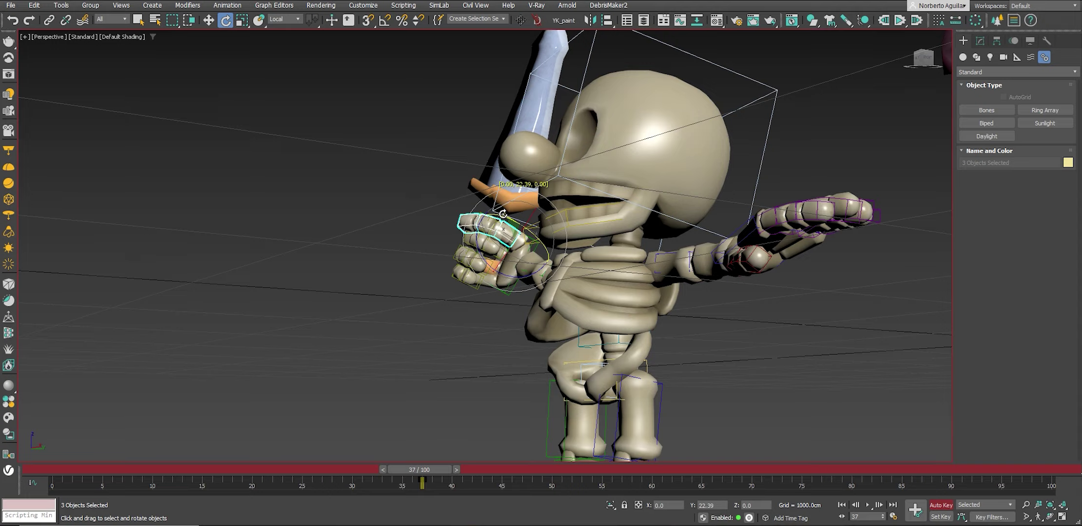
Pick the right thumb bone and try rotating it in local space.
{"action": "middle_click_drag", "start_coordinate": [502, 214], "coordinate": [526, 220], "text": "alt"}
{"action": "scroll", "coordinate": [531, 221], "scroll_direction": "up", "scroll_amount": 4}
{"action": "key", "text": "w"}
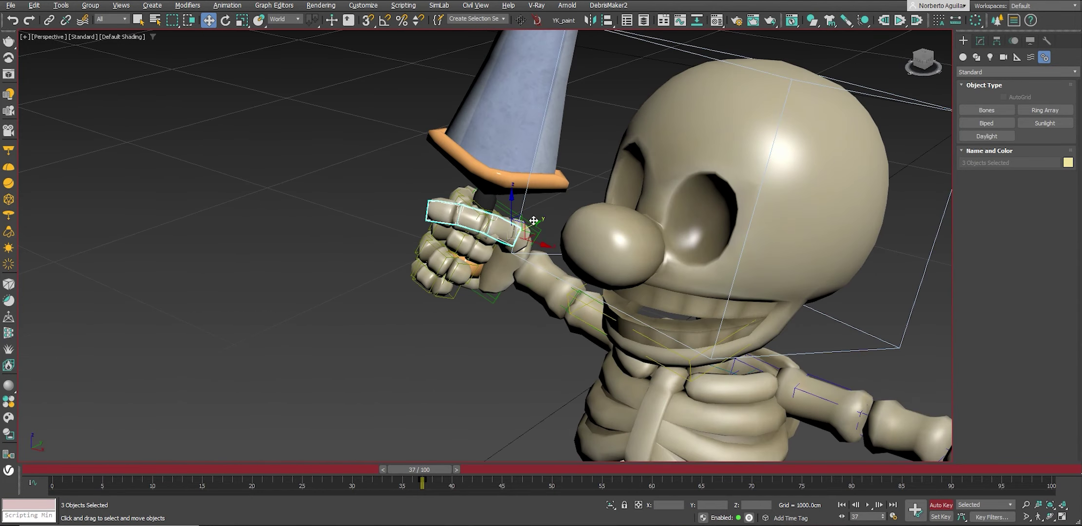
{"action": "left_click", "coordinate": [512, 243]}
{"action": "key", "text": "e"}
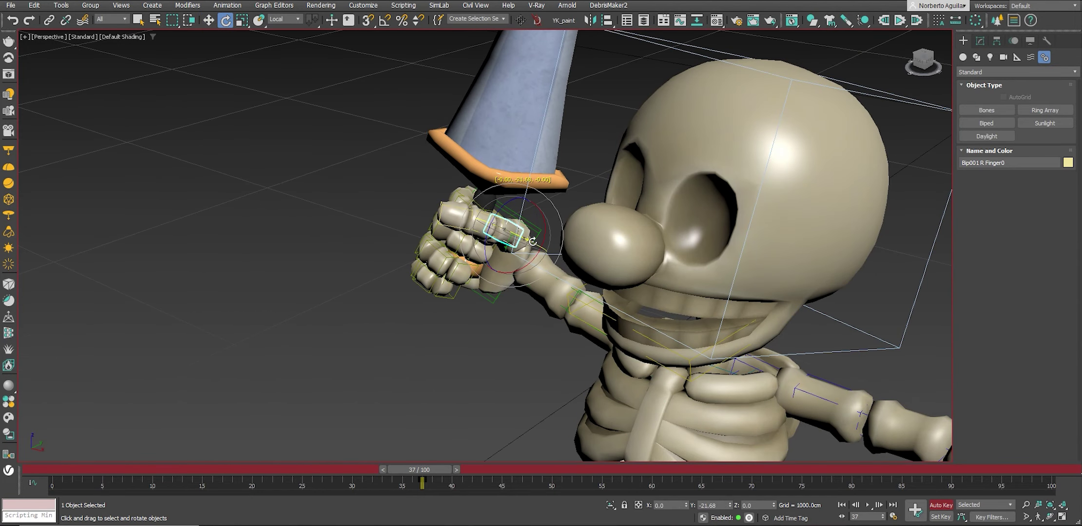
{"action": "mouse_move", "coordinate": [520, 245]}
{"action": "middle_mouse_down", "text": "alt"}
{"action": "mouse_move", "coordinate": [500, 212]}
{"action": "mouse_move", "coordinate": [527, 223]}
{"action": "middle_mouse_up", "text": "alt"}
{"action": "key", "text": "w"}
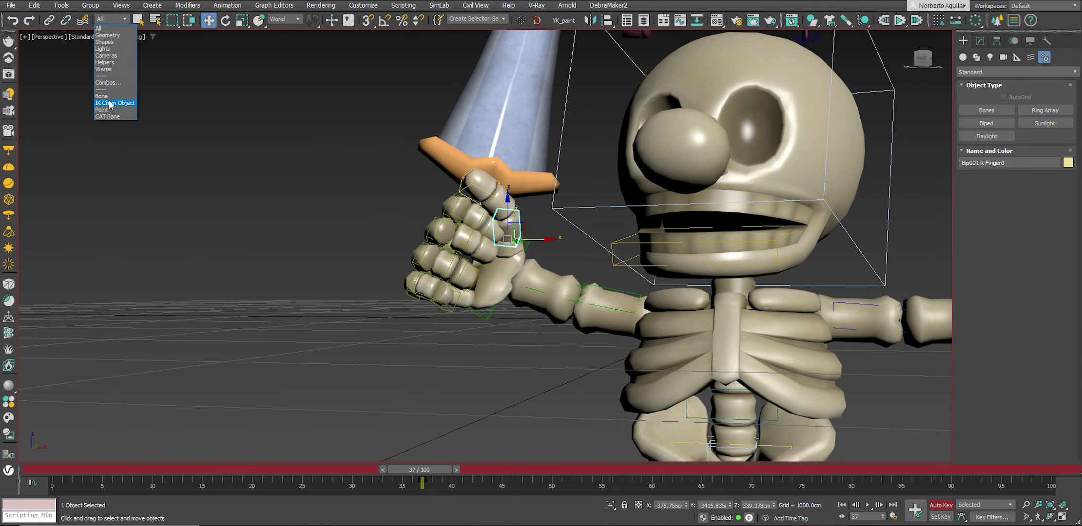
Restrict the selection filter to Bone only.
{"action": "left_click", "coordinate": [103, 97]}
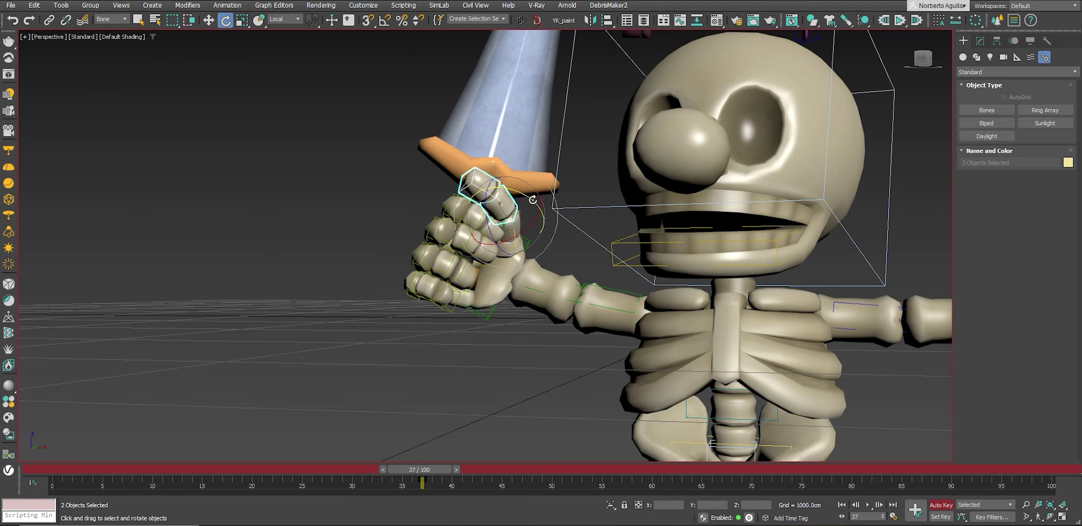
{"action": "scroll", "coordinate": [518, 188], "scroll_direction": "down", "scroll_amount": 8}
{"action": "scroll", "coordinate": [509, 308], "scroll_direction": "up", "scroll_amount": 1}
{"action": "scroll", "coordinate": [510, 309], "scroll_direction": "up", "scroll_amount": 2}
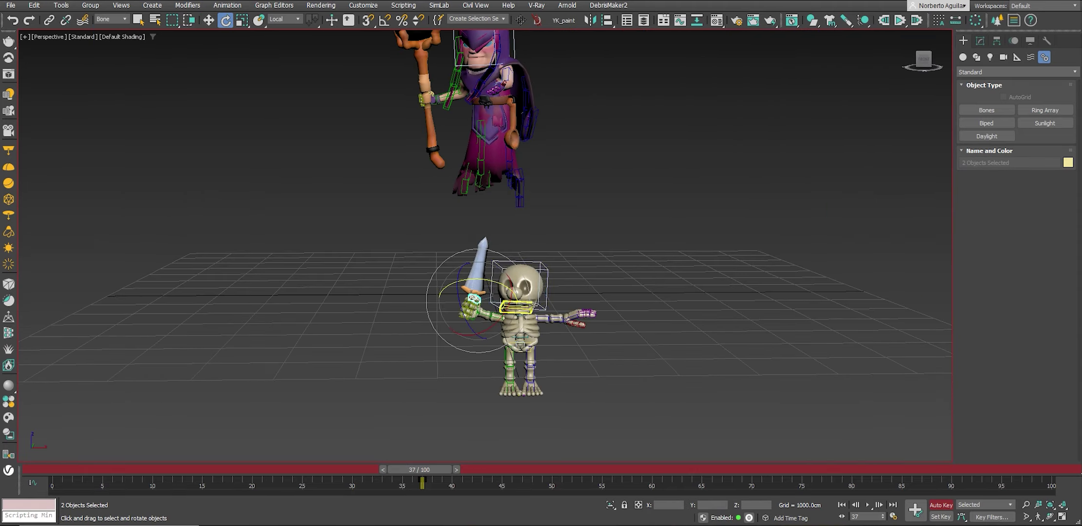
{"action": "scroll", "coordinate": [510, 309], "scroll_direction": "up", "scroll_amount": 2}
{"action": "scroll", "coordinate": [478, 310], "scroll_direction": "down", "scroll_amount": 2}
Rotate Bip001 R Hand so the sword is held upright.
{"action": "left_click", "coordinate": [448, 259]}
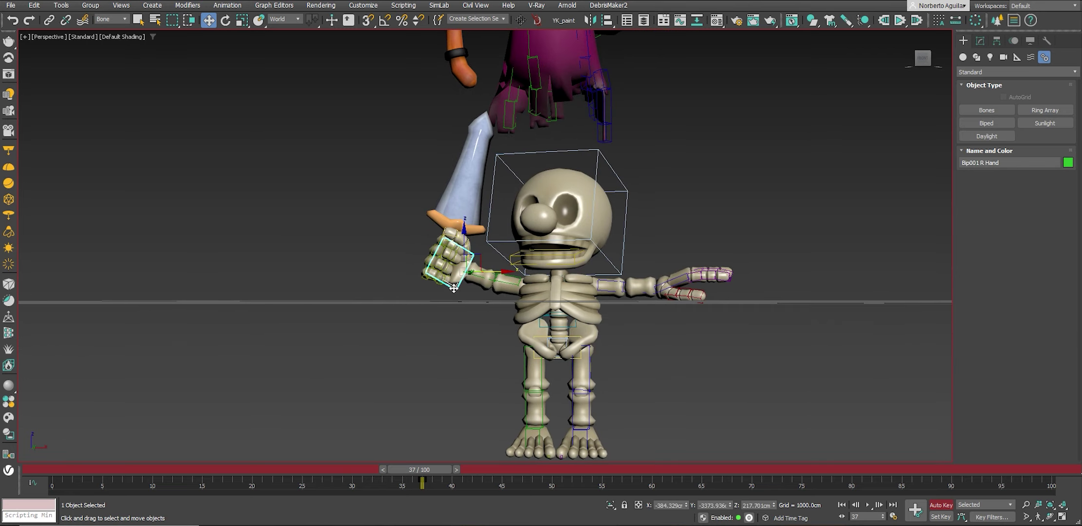
{"action": "middle_click_drag", "start_coordinate": [484, 301], "coordinate": [491, 259], "text": "alt"}
{"action": "key", "text": "e"}
{"action": "left_click_drag", "start_coordinate": [491, 258], "coordinate": [541, 273]}
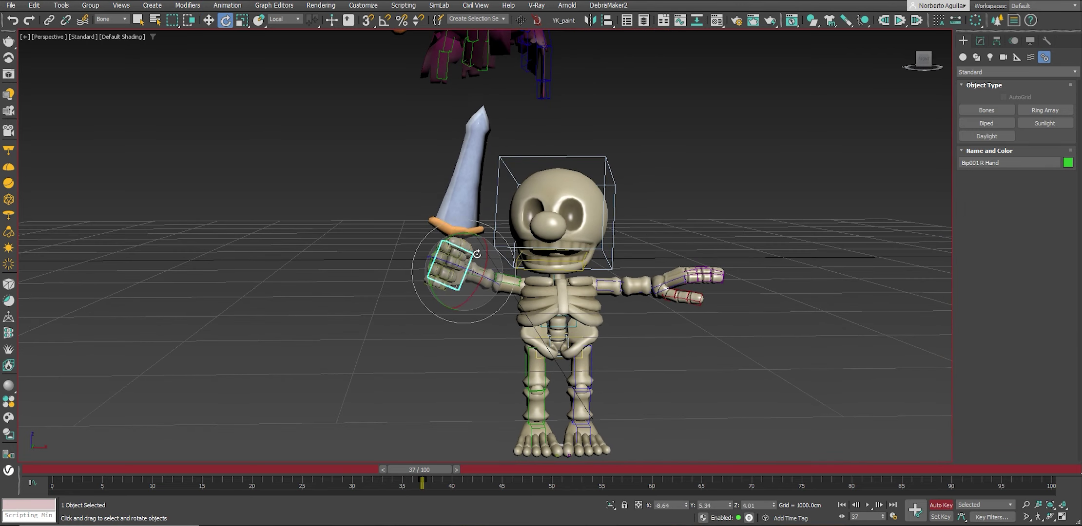
{"action": "scroll", "coordinate": [542, 273], "scroll_direction": "down", "scroll_amount": 2}
{"action": "middle_click_drag", "start_coordinate": [542, 273], "coordinate": [540, 278], "text": "alt"}
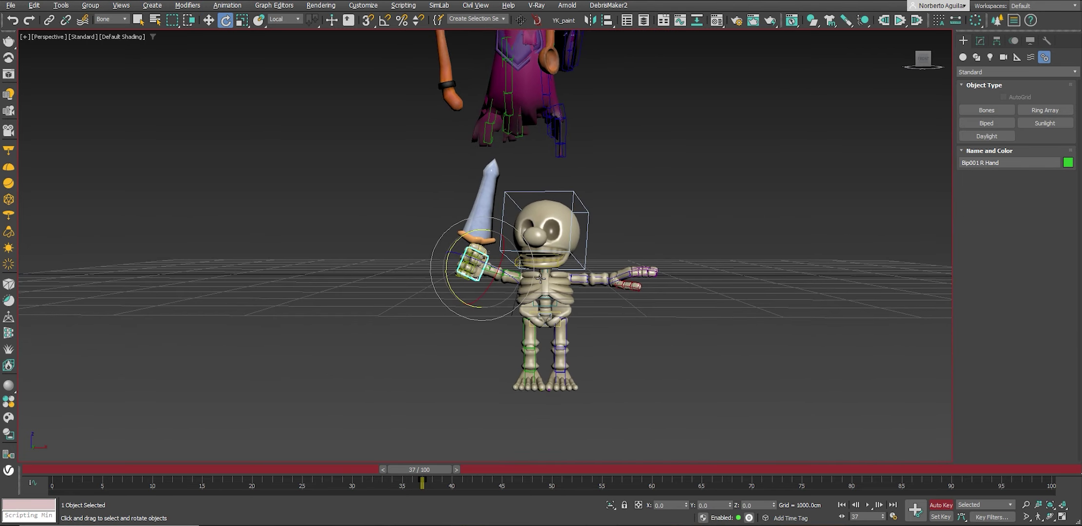
Orbit to a higher view and select the left hand bone.
{"action": "key", "text": "w"}
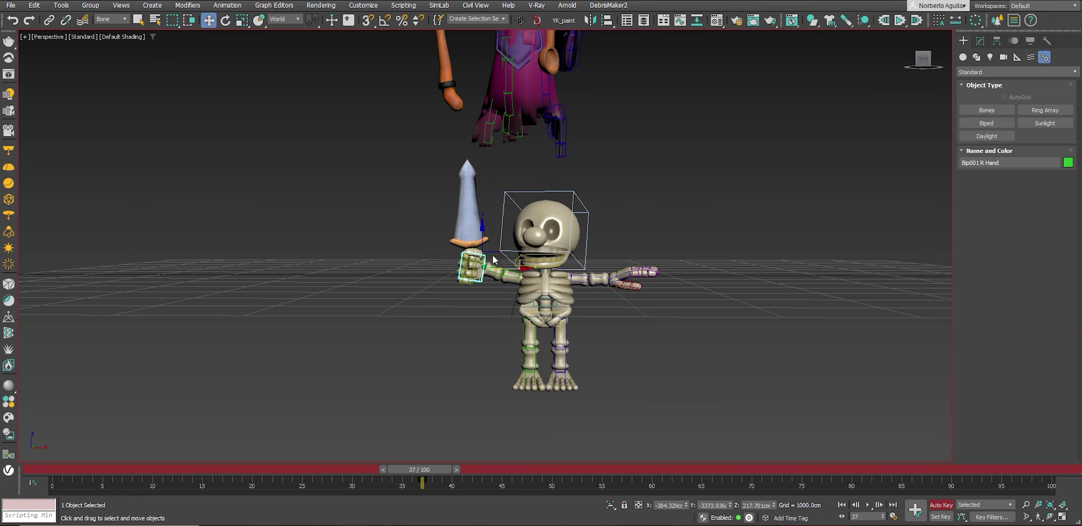
{"action": "mouse_move", "coordinate": [651, 291]}
{"action": "middle_mouse_down", "text": "alt"}
{"action": "mouse_move", "coordinate": [685, 312]}
{"action": "mouse_move", "coordinate": [624, 302]}
{"action": "middle_mouse_up", "text": "alt"}
{"action": "left_click", "coordinate": [631, 296]}
Reposition Bip001 L Hand beside the body and rotate it slightly outward.
{"action": "key", "text": "e"}
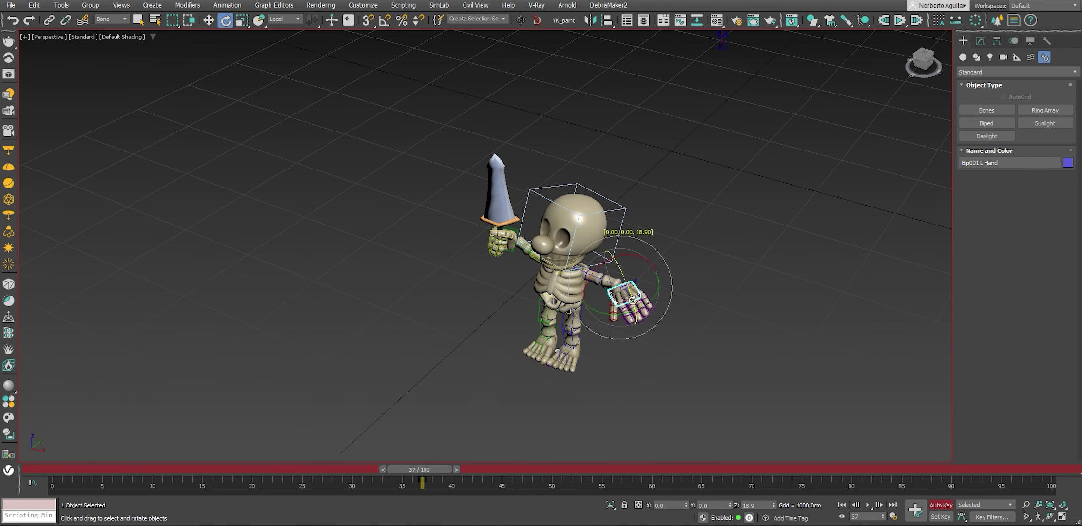
{"action": "key", "text": "w"}
{"action": "left_click_drag", "start_coordinate": [643, 287], "coordinate": [633, 291]}
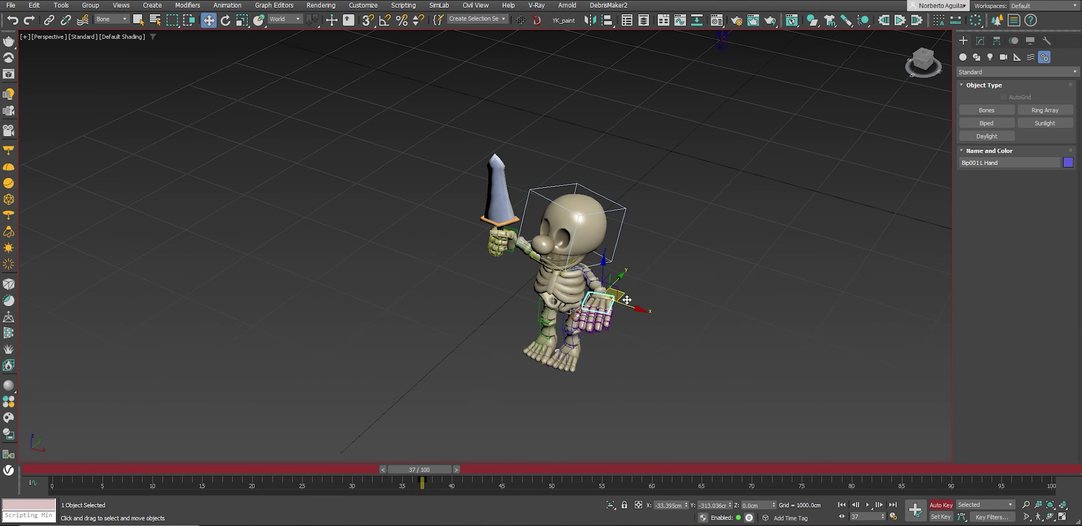
{"action": "mouse_move", "coordinate": [633, 291]}
{"action": "middle_mouse_down", "text": "alt"}
{"action": "mouse_move", "coordinate": [584, 359]}
{"action": "mouse_move", "coordinate": [626, 295]}
{"action": "middle_mouse_up", "text": "alt"}
{"action": "left_click_drag", "start_coordinate": [626, 295], "coordinate": [629, 294]}
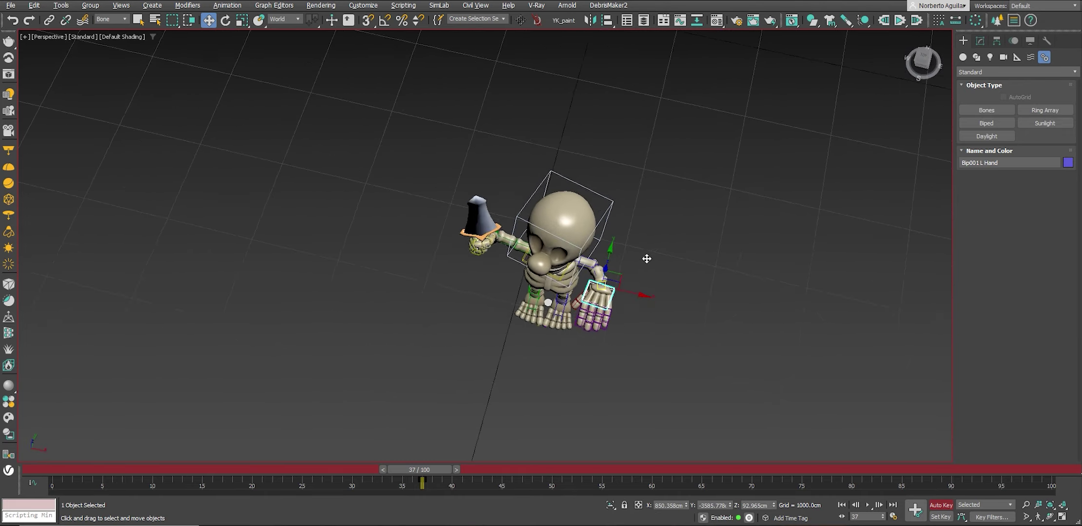
{"action": "middle_click_drag", "start_coordinate": [629, 294], "coordinate": [662, 205], "text": "alt"}
{"action": "key", "text": "e"}
{"action": "left_click_drag", "start_coordinate": [610, 258], "coordinate": [620, 288]}
Select all 54 biped objects by double-clicking the pelvis.
{"action": "scroll", "coordinate": [614, 285], "scroll_direction": "up", "scroll_amount": 3}
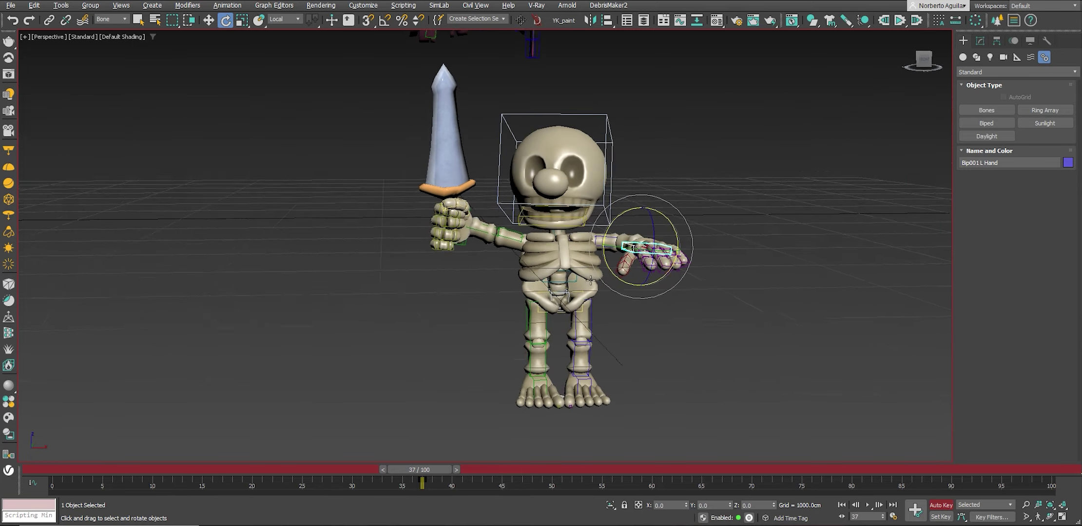
{"action": "mouse_move", "coordinate": [609, 283]}
{"action": "middle_mouse_down"}
{"action": "mouse_move", "coordinate": [599, 277]}
{"action": "mouse_move", "coordinate": [601, 288]}
{"action": "middle_mouse_up"}
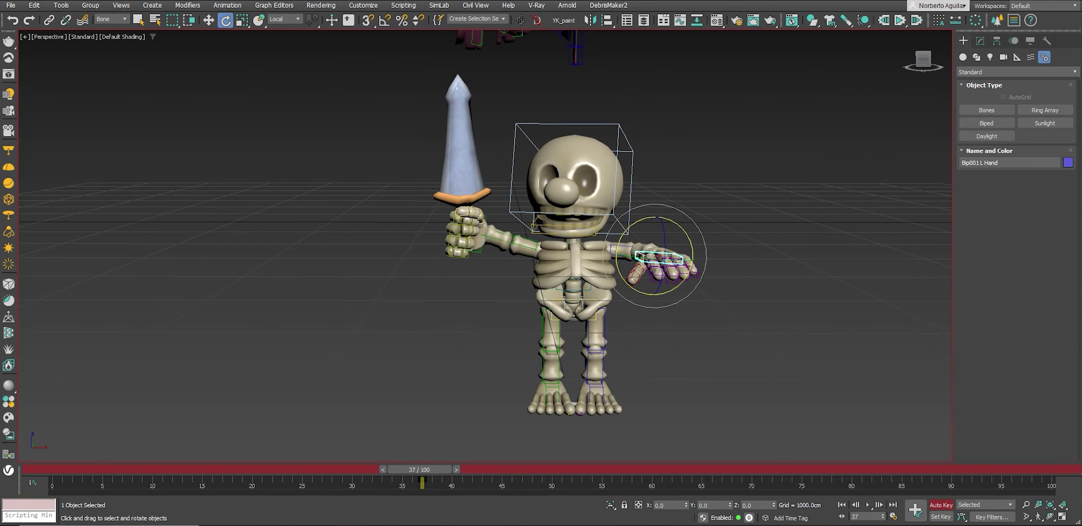
{"action": "scroll", "coordinate": [697, 281], "scroll_direction": "down", "scroll_amount": 2}
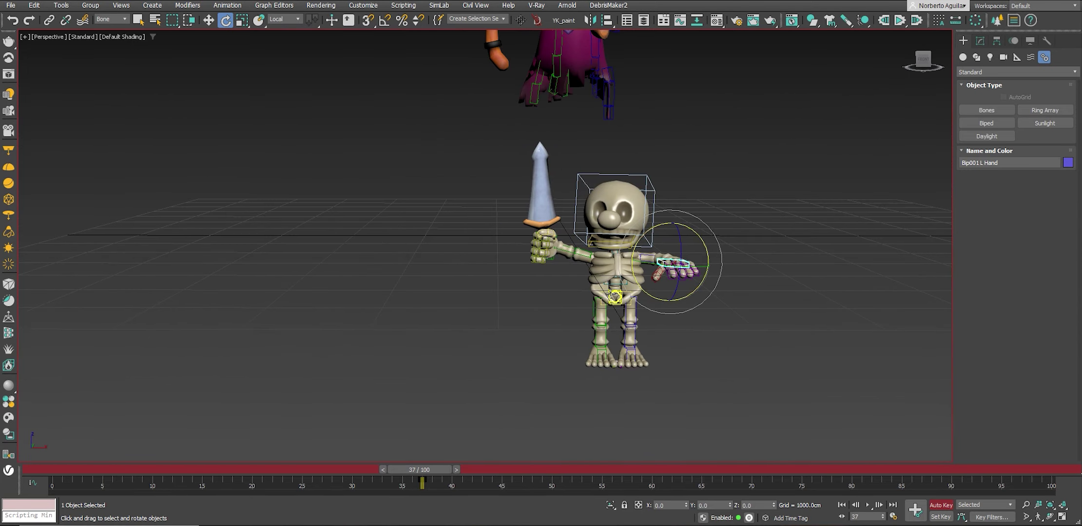
{"action": "left_click", "coordinate": [614, 294]}
{"action": "double_click", "coordinate": [617, 292]}
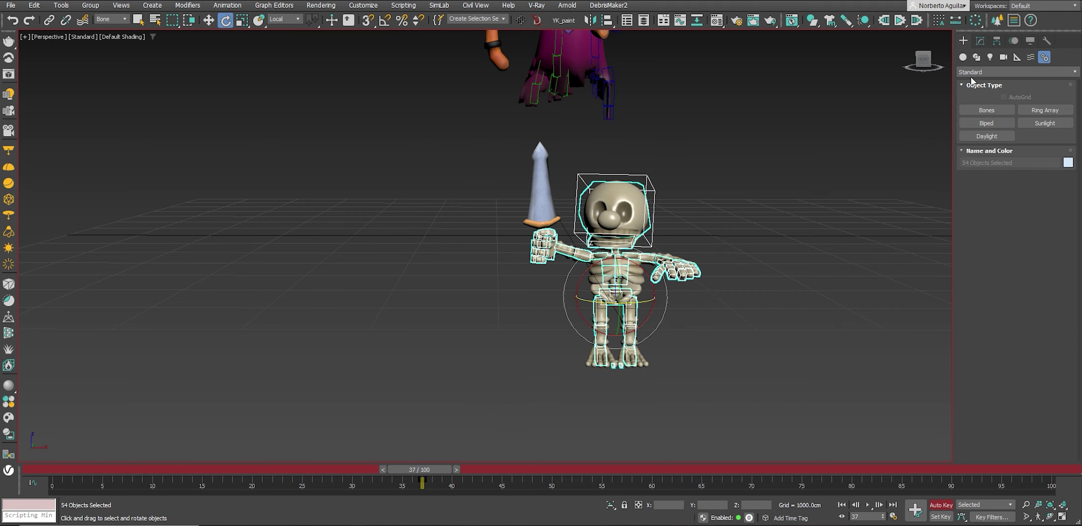
In the Motion panel, select the biped's centre of mass and go to frame 31.
{"action": "left_click", "coordinate": [1019, 42]}
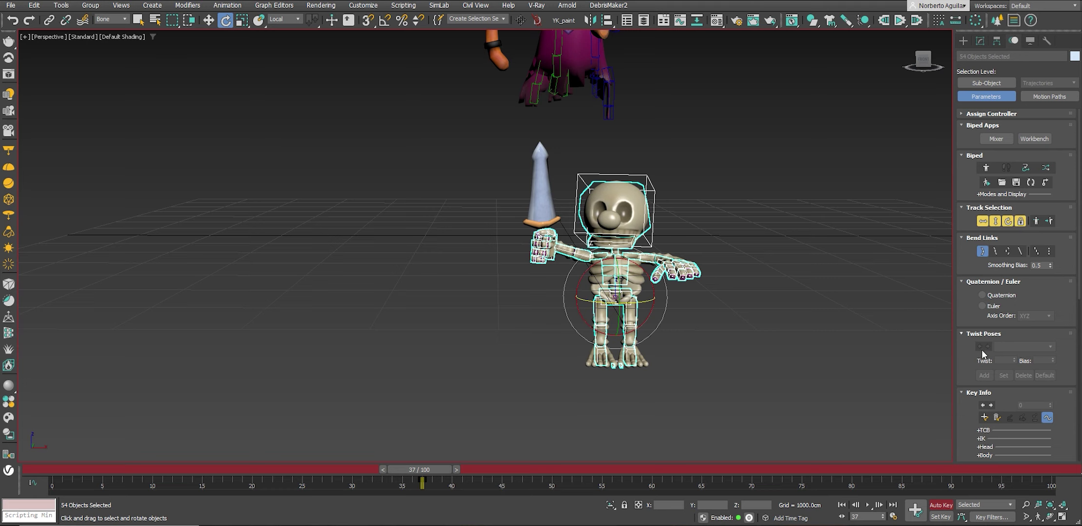
{"action": "scroll", "coordinate": [967, 417], "scroll_direction": "down", "scroll_amount": 2}
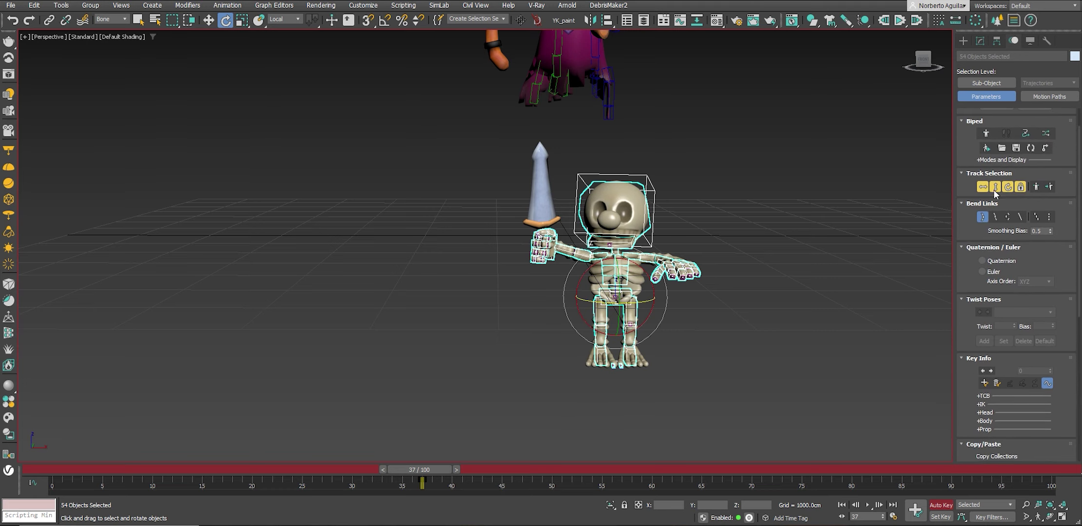
{"action": "left_click", "coordinate": [994, 188]}
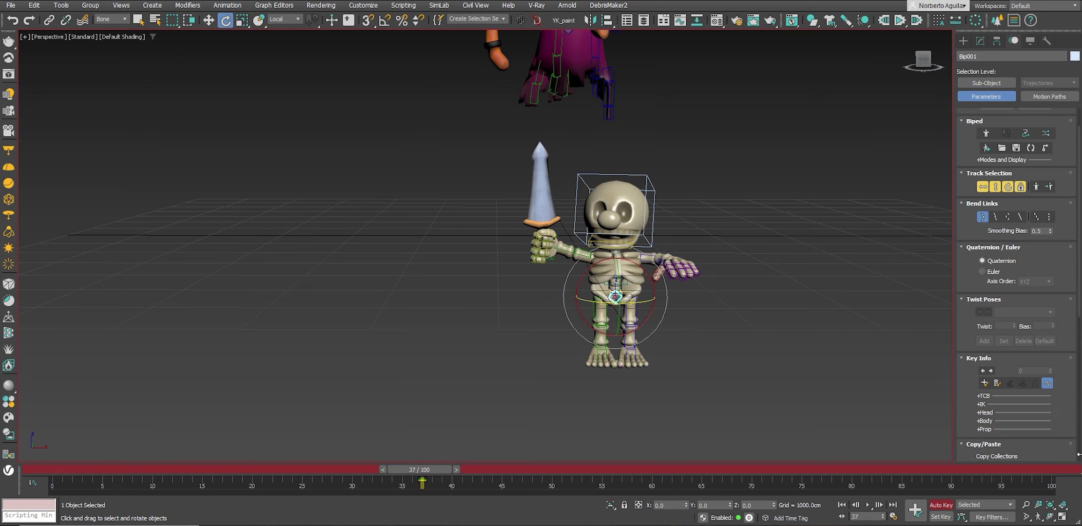
{"action": "left_click_drag", "start_coordinate": [427, 473], "coordinate": [378, 472]}
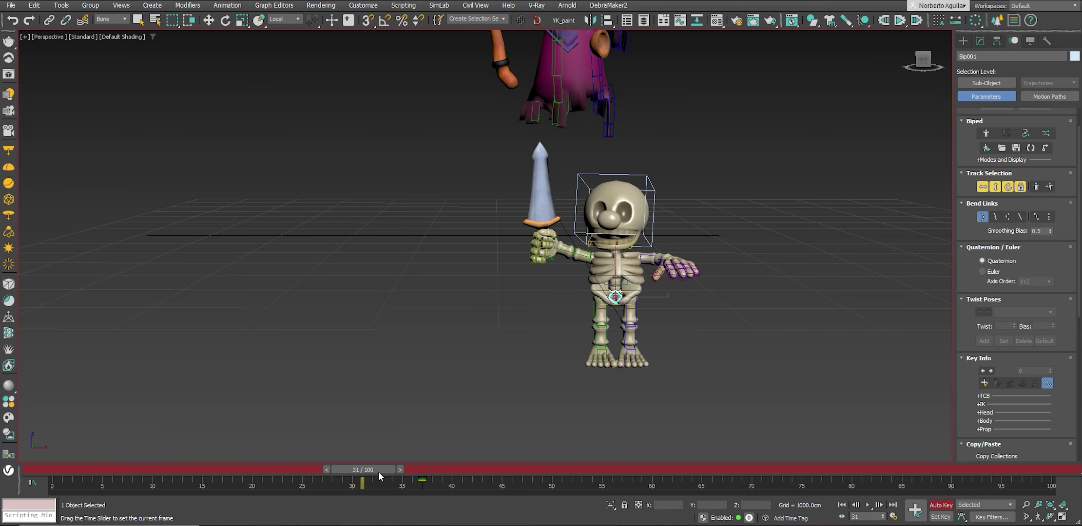
Raise Bip001 L Hand into a wave with the palm facing forward.
{"action": "key", "text": "w"}
{"action": "scroll", "coordinate": [682, 258], "scroll_direction": "up", "scroll_amount": 3}
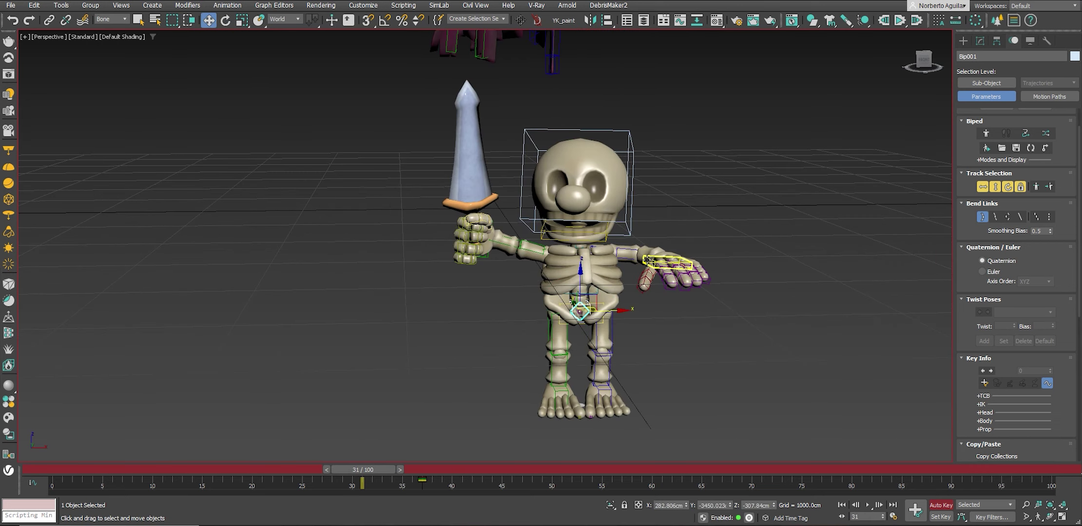
{"action": "left_click", "coordinate": [646, 261]}
{"action": "left_click_drag", "start_coordinate": [651, 262], "coordinate": [675, 232]}
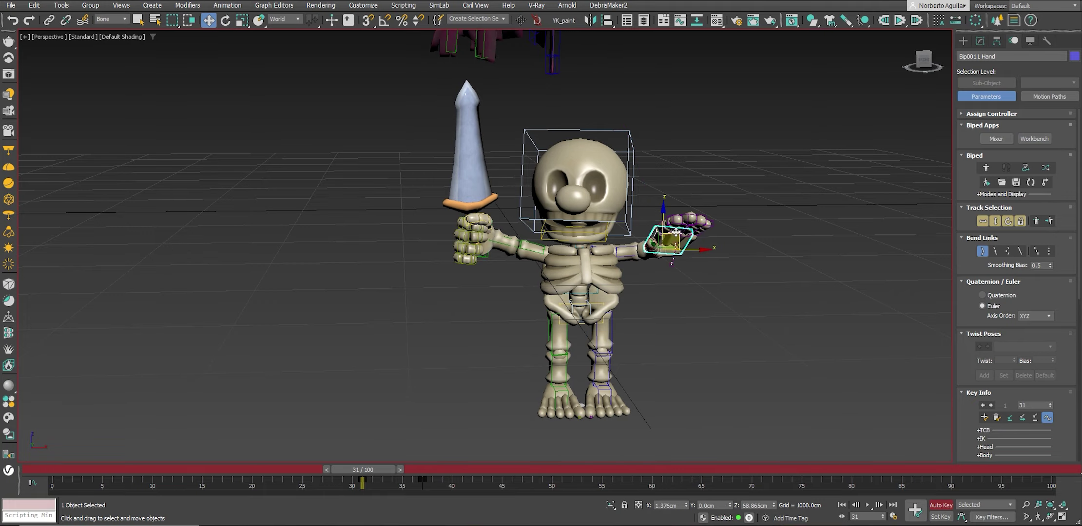
{"action": "middle_click_drag", "start_coordinate": [676, 232], "coordinate": [638, 225], "text": "alt"}
{"action": "left_click_drag", "start_coordinate": [663, 247], "coordinate": [721, 229]}
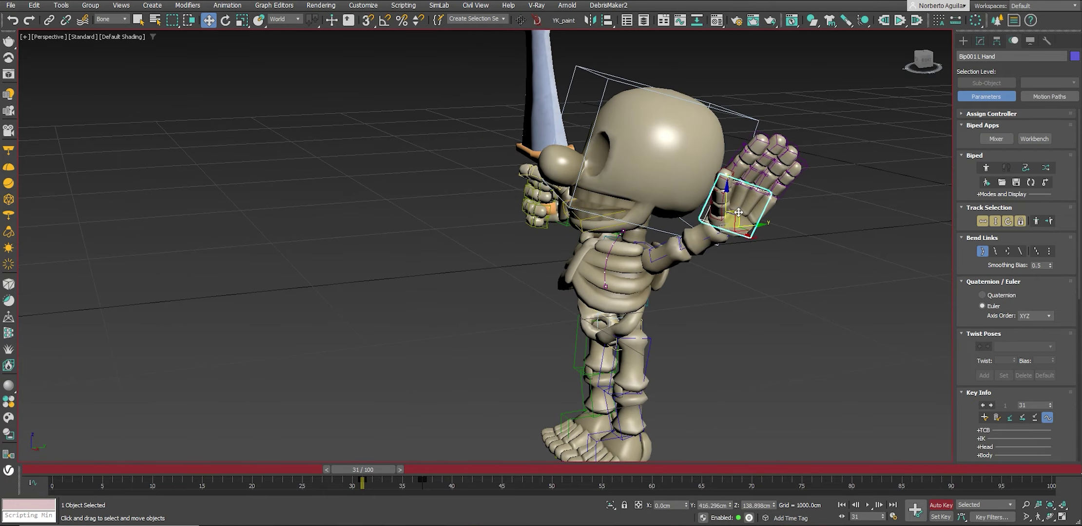
{"action": "middle_click_drag", "start_coordinate": [721, 229], "coordinate": [698, 212], "text": "alt"}
{"action": "key", "text": "e"}
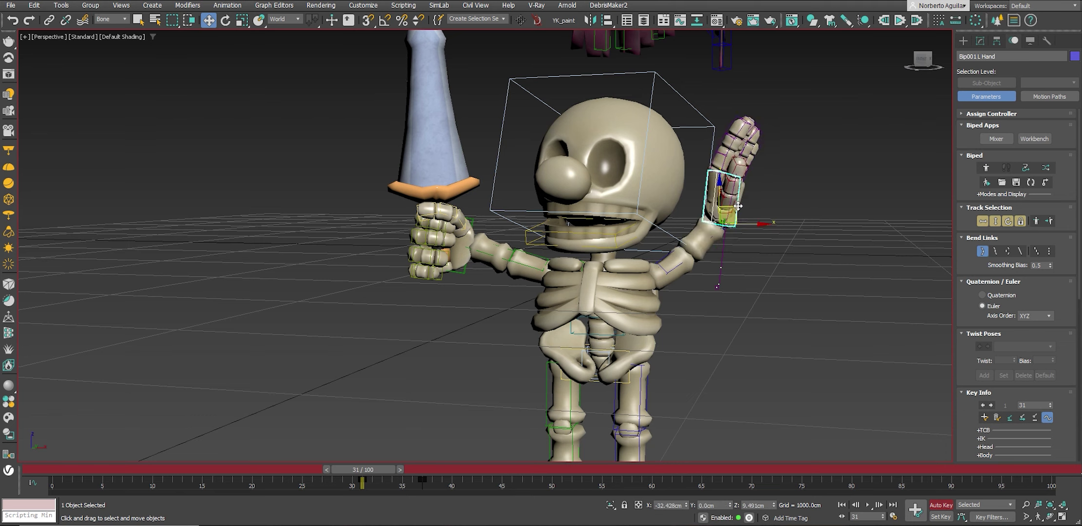
{"action": "left_click_drag", "start_coordinate": [698, 213], "coordinate": [690, 202]}
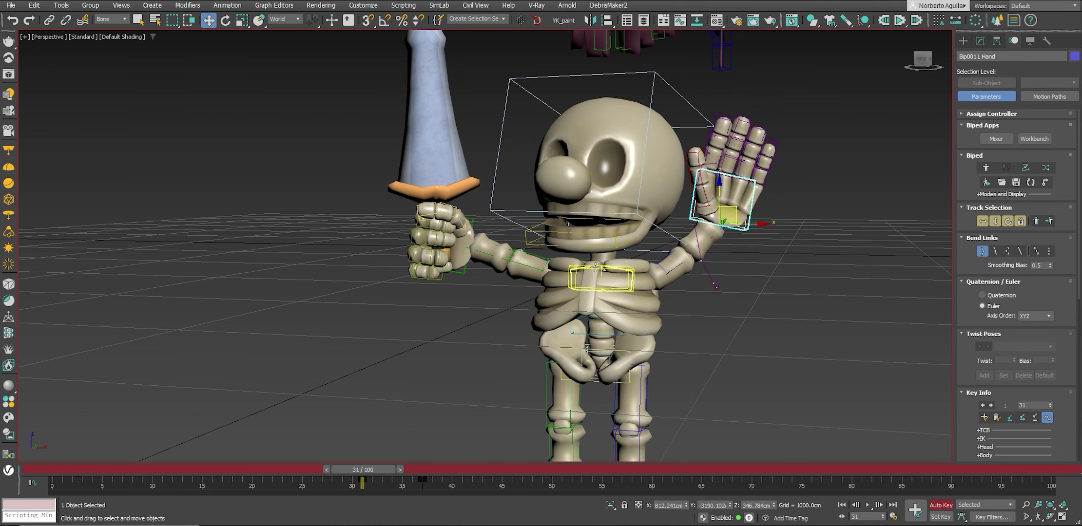
Tilt the upper chest (Spine2) slightly.
{"action": "left_click", "coordinate": [565, 270]}
{"action": "middle_click_drag", "start_coordinate": [565, 270], "coordinate": [633, 270], "text": "alt"}
{"action": "left_click_drag", "start_coordinate": [633, 269], "coordinate": [637, 264]}
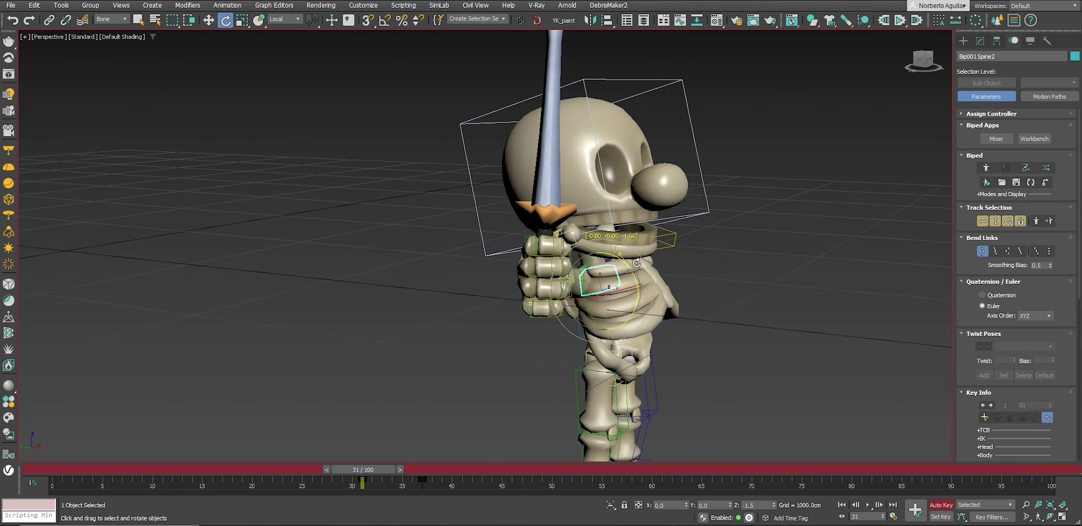
{"action": "left_click", "coordinate": [698, 176]}
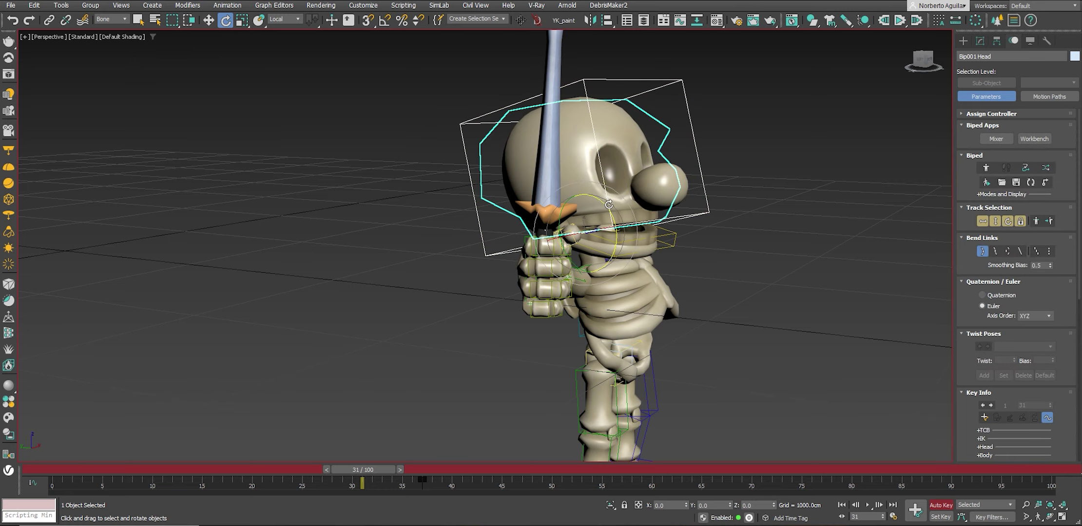
{"action": "scroll", "coordinate": [695, 322], "scroll_direction": "down", "scroll_amount": 5}
{"action": "middle_click_drag", "start_coordinate": [705, 272], "coordinate": [594, 278], "text": "alt"}
{"action": "scroll", "coordinate": [602, 266], "scroll_direction": "up", "scroll_amount": 3}
Raise the sword-holding right hand beside the head and tilt the blade.
{"action": "key", "text": "w"}
{"action": "left_click", "coordinate": [601, 267]}
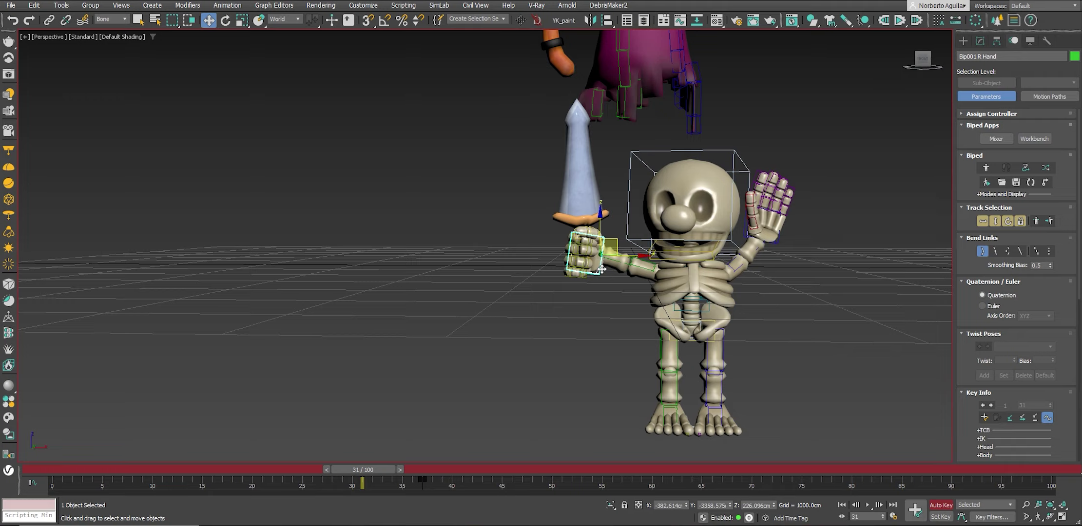
{"action": "left_click_drag", "start_coordinate": [614, 237], "coordinate": [616, 214]}
{"action": "middle_click_drag", "start_coordinate": [616, 215], "coordinate": [538, 228], "text": "alt"}
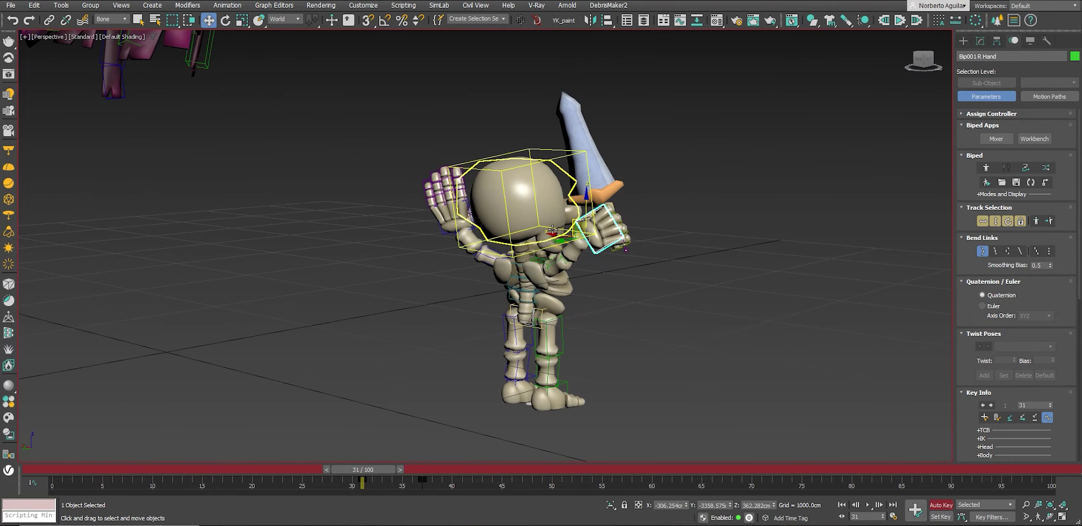
{"action": "left_click_drag", "start_coordinate": [539, 228], "coordinate": [492, 243]}
{"action": "middle_click_drag", "start_coordinate": [492, 242], "coordinate": [574, 234], "text": "alt"}
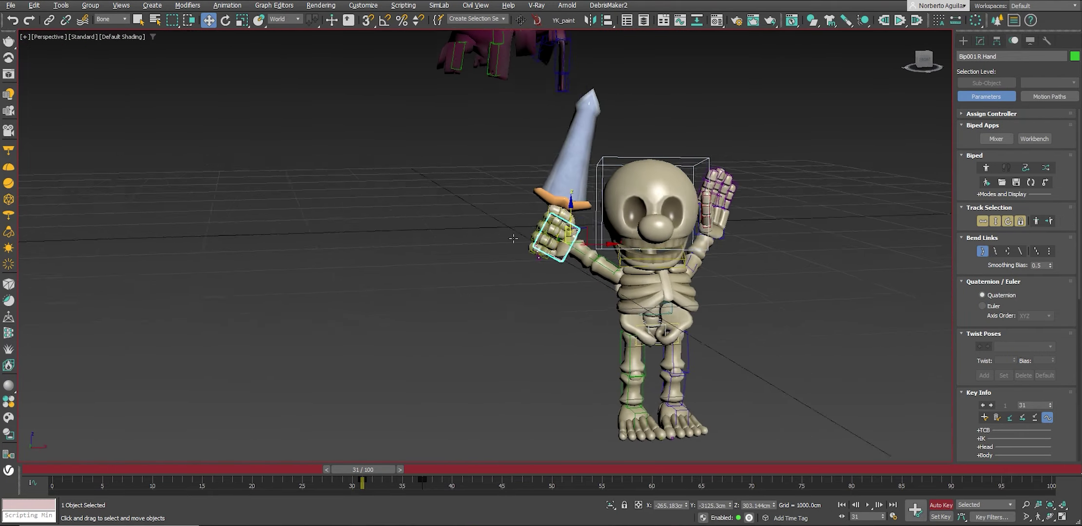
{"action": "key", "text": "e"}
{"action": "mouse_move", "coordinate": [575, 233]}
{"action": "left_mouse_down"}
{"action": "mouse_move", "coordinate": [577, 210]}
{"action": "mouse_move", "coordinate": [580, 229]}
{"action": "left_mouse_up"}
{"action": "middle_click_drag", "start_coordinate": [580, 229], "coordinate": [691, 228], "text": "alt"}
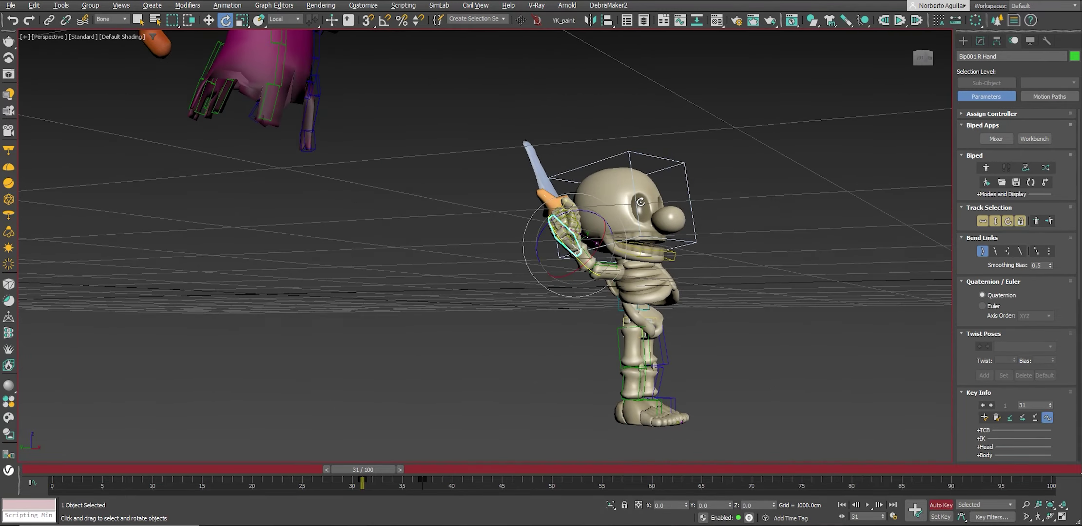
Lean the skeleton's centre of mass forward and move to frame 25.
{"action": "left_click", "coordinate": [1007, 221]}
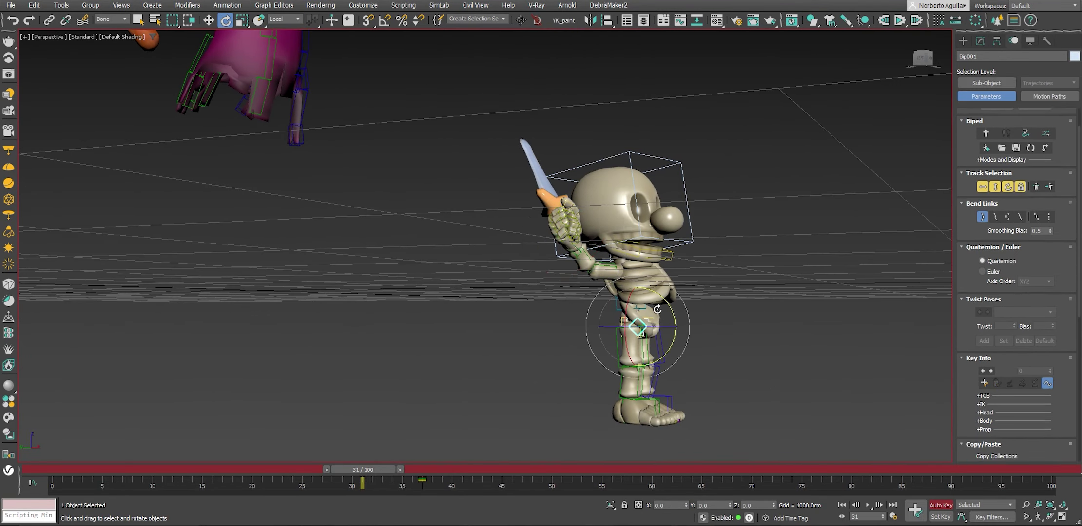
{"action": "mouse_move", "coordinate": [669, 305]}
{"action": "left_mouse_down"}
{"action": "mouse_move", "coordinate": [658, 293]}
{"action": "mouse_move", "coordinate": [638, 334]}
{"action": "left_mouse_up"}
{"action": "key", "text": "w"}
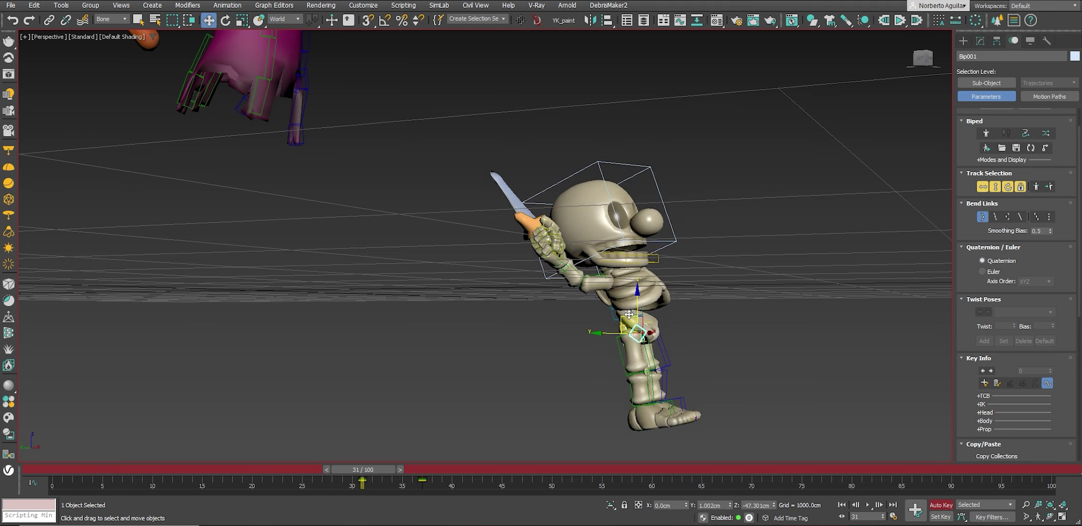
{"action": "mouse_move", "coordinate": [396, 469]}
{"action": "left_mouse_down"}
{"action": "mouse_move", "coordinate": [443, 459]}
{"action": "mouse_move", "coordinate": [300, 450]}
{"action": "mouse_move", "coordinate": [382, 469]}
{"action": "mouse_move", "coordinate": [372, 469]}
{"action": "left_mouse_up"}
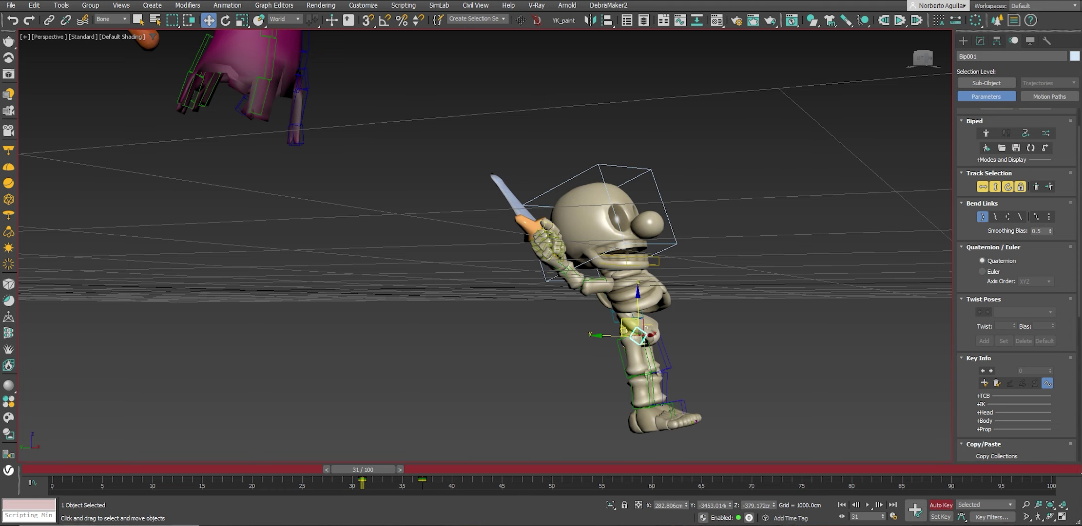
{"action": "left_click_drag", "start_coordinate": [406, 470], "coordinate": [346, 467]}
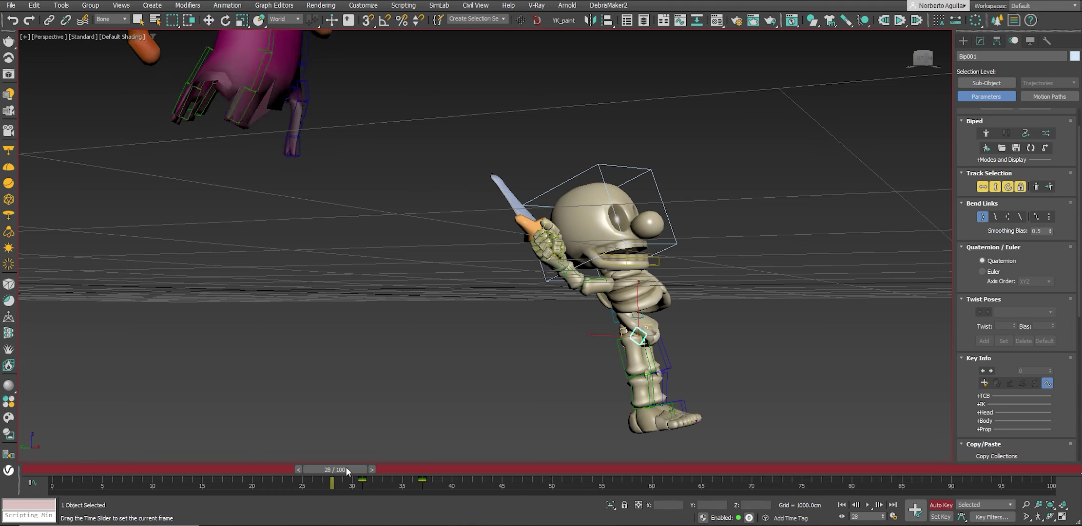
Rotate the pelvis slightly and lower it so the character sinks.
{"action": "key", "text": "e"}
{"action": "mouse_move", "coordinate": [677, 312]}
{"action": "left_mouse_down"}
{"action": "mouse_move", "coordinate": [613, 413]}
{"action": "mouse_move", "coordinate": [615, 439]}
{"action": "left_mouse_up"}
{"action": "key", "text": "w"}
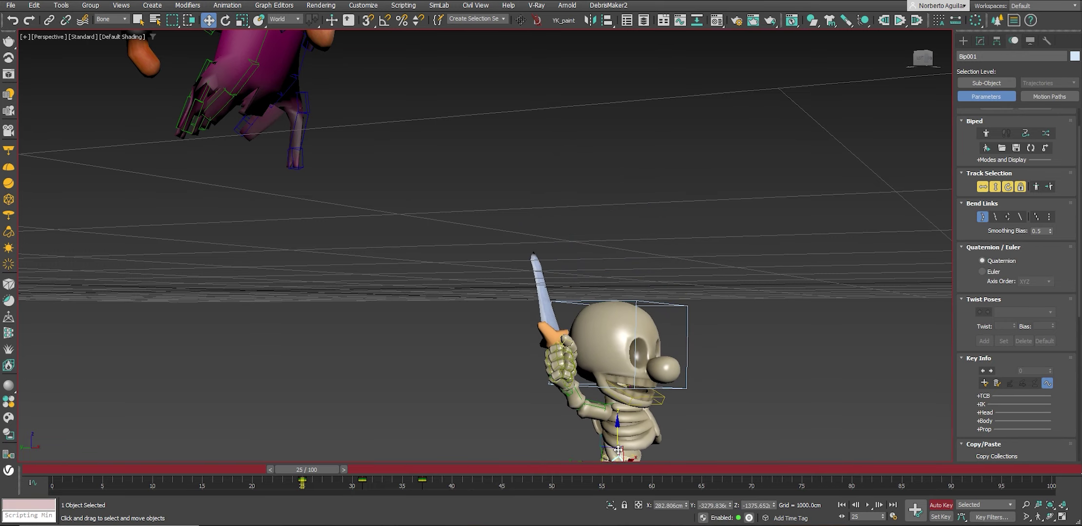
{"action": "middle_click_drag", "start_coordinate": [615, 438], "coordinate": [668, 322], "text": "alt"}
Rotate the sword-holding right hand into a new angle.
{"action": "left_click", "coordinate": [571, 261]}
{"action": "key", "text": "e"}
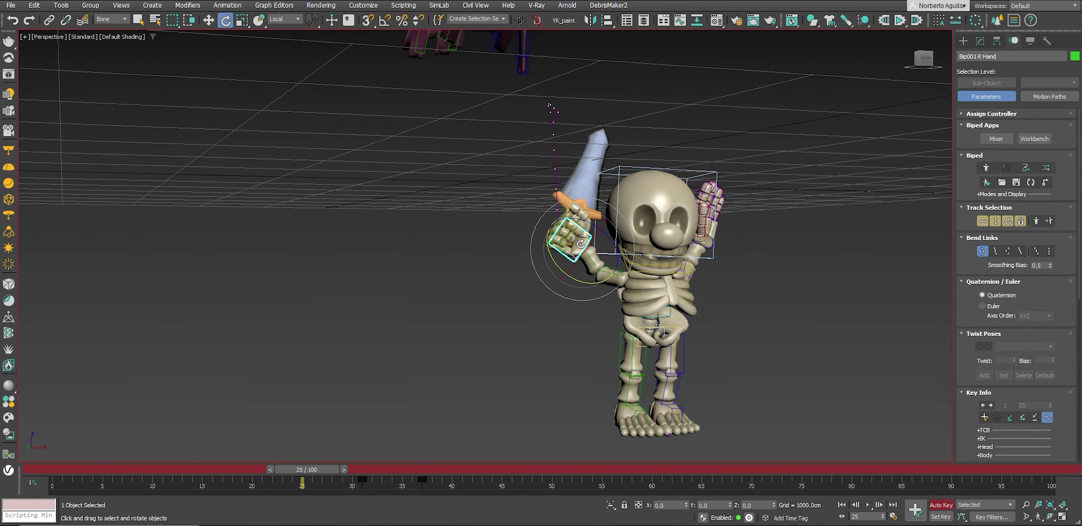
{"action": "mouse_move", "coordinate": [589, 229]}
{"action": "left_mouse_down"}
{"action": "mouse_move", "coordinate": [581, 272]}
{"action": "mouse_move", "coordinate": [618, 313]}
{"action": "left_mouse_up"}
{"action": "key", "text": "w"}
{"action": "key", "text": "e"}
{"action": "middle_click_drag", "start_coordinate": [619, 312], "coordinate": [643, 303], "text": "alt"}
Turn the left palm forward and swing the open hand out sideways.
{"action": "key", "text": "w"}
{"action": "left_click", "coordinate": [721, 229]}
{"action": "middle_click_drag", "start_coordinate": [721, 229], "coordinate": [733, 235], "text": "alt"}
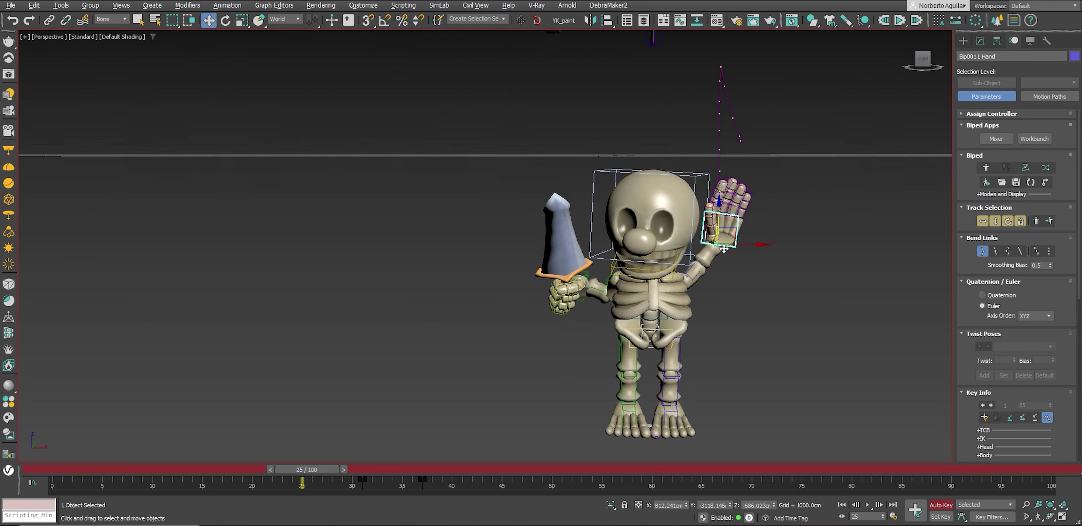
{"action": "key", "text": "e"}
{"action": "left_click_drag", "start_coordinate": [733, 235], "coordinate": [734, 266]}
{"action": "key", "text": "w"}
{"action": "middle_click_drag", "start_coordinate": [734, 267], "coordinate": [706, 243], "text": "alt"}
Tilt the head about 10 degrees, then return to frame 19.
{"action": "left_click", "coordinate": [672, 214]}
{"action": "key", "text": "e"}
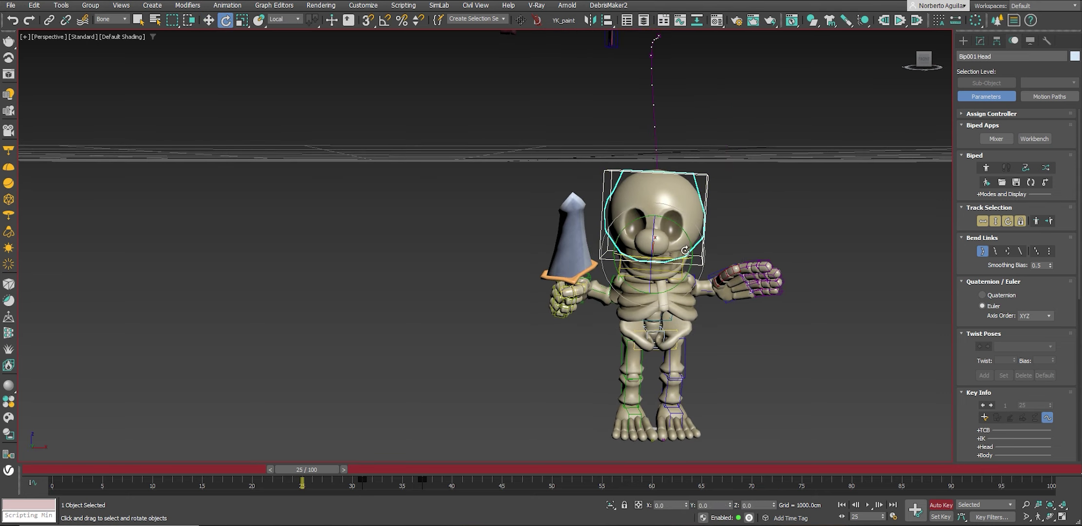
{"action": "left_click_drag", "start_coordinate": [677, 217], "coordinate": [704, 238]}
{"action": "scroll", "coordinate": [703, 237], "scroll_direction": "down", "scroll_amount": 4}
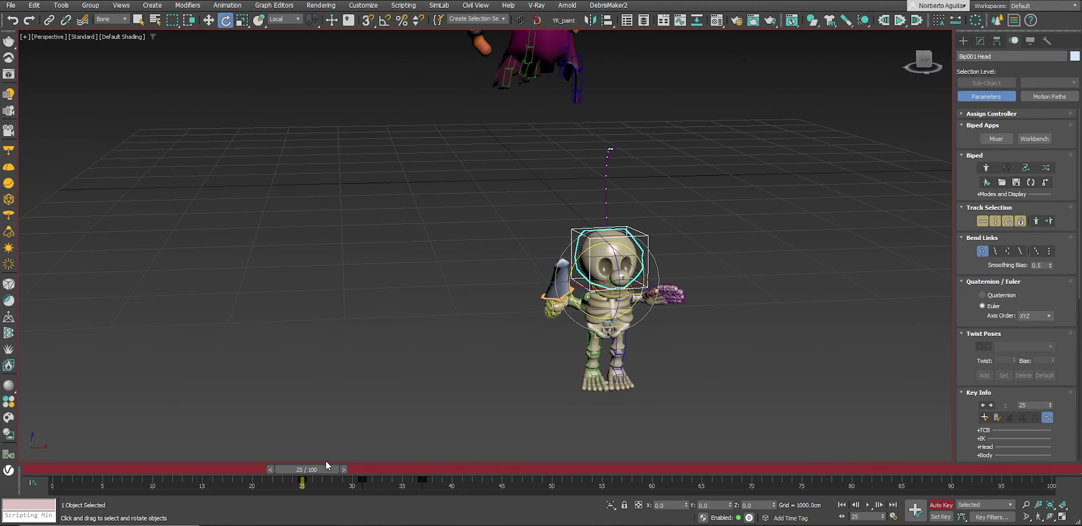
{"action": "mouse_move", "coordinate": [325, 466]}
{"action": "left_mouse_down"}
{"action": "mouse_move", "coordinate": [387, 486]}
{"action": "mouse_move", "coordinate": [271, 468]}
{"action": "left_mouse_up"}
Play back the animation, stop at frame 37 and save animation.max.
{"action": "left_click", "coordinate": [869, 506]}
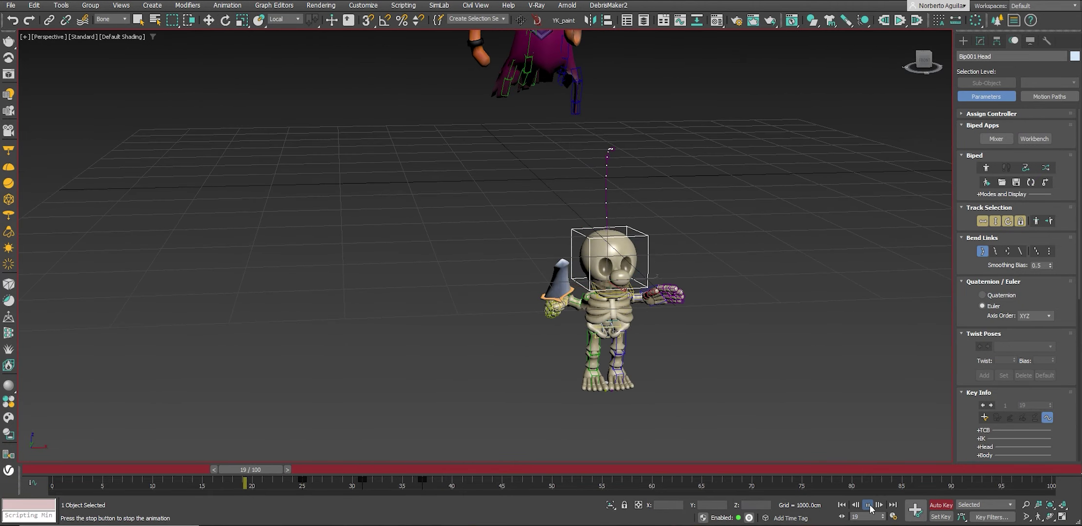
{"action": "left_click", "coordinate": [419, 469]}
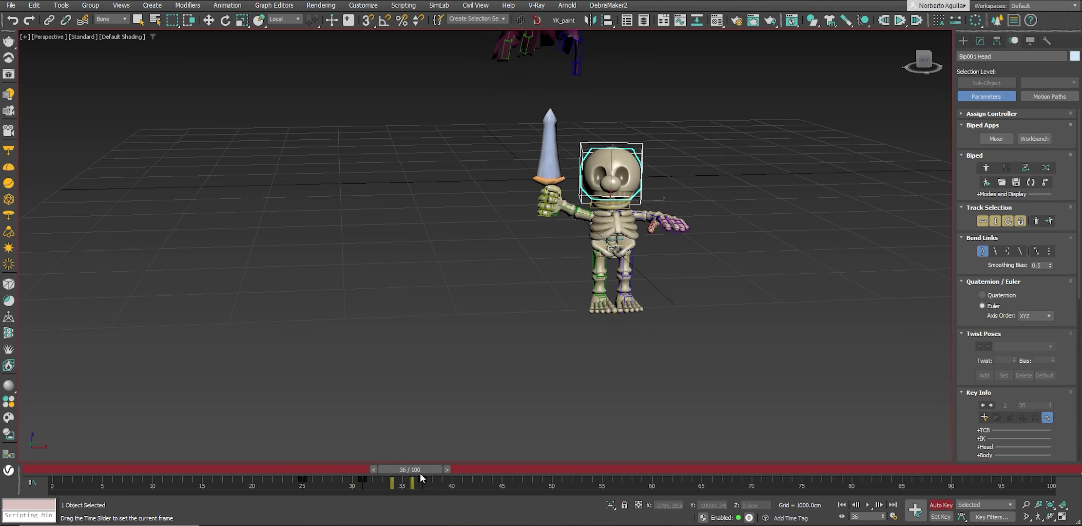
{"action": "key", "text": "."}
{"action": "key", "text": "e"}
{"action": "scroll", "coordinate": [638, 355], "scroll_direction": "down", "scroll_amount": 2}
{"action": "scroll", "coordinate": [632, 359], "scroll_direction": "down", "scroll_amount": 2}
{"action": "scroll", "coordinate": [647, 322], "scroll_direction": "down", "scroll_amount": 2}
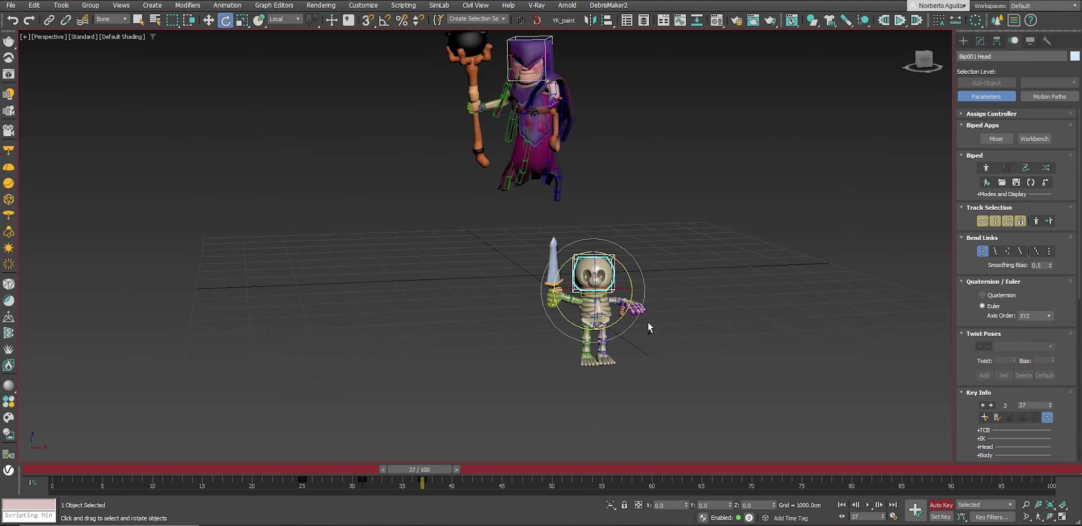
{"action": "key", "text": "ctrl+s"}
Scrub back to review the waving pose, then advance to frame 39.
{"action": "scroll", "coordinate": [632, 332], "scroll_direction": "up", "scroll_amount": 3}
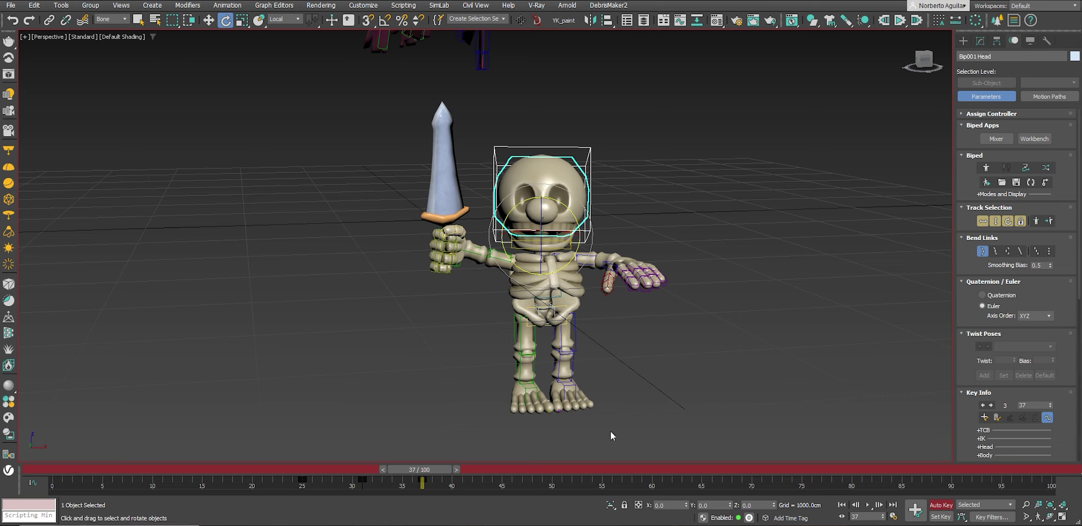
{"action": "mouse_move", "coordinate": [416, 470]}
{"action": "left_mouse_down"}
{"action": "mouse_move", "coordinate": [346, 475]}
{"action": "mouse_move", "coordinate": [365, 483]}
{"action": "left_mouse_up"}
{"action": "mouse_move", "coordinate": [585, 341]}
{"action": "middle_mouse_down", "text": "alt"}
{"action": "mouse_move", "coordinate": [629, 314]}
{"action": "mouse_move", "coordinate": [612, 258]}
{"action": "middle_mouse_up", "text": "alt"}
{"action": "key", "text": "w"}
{"action": "left_click_drag", "start_coordinate": [384, 467], "coordinate": [447, 473]}
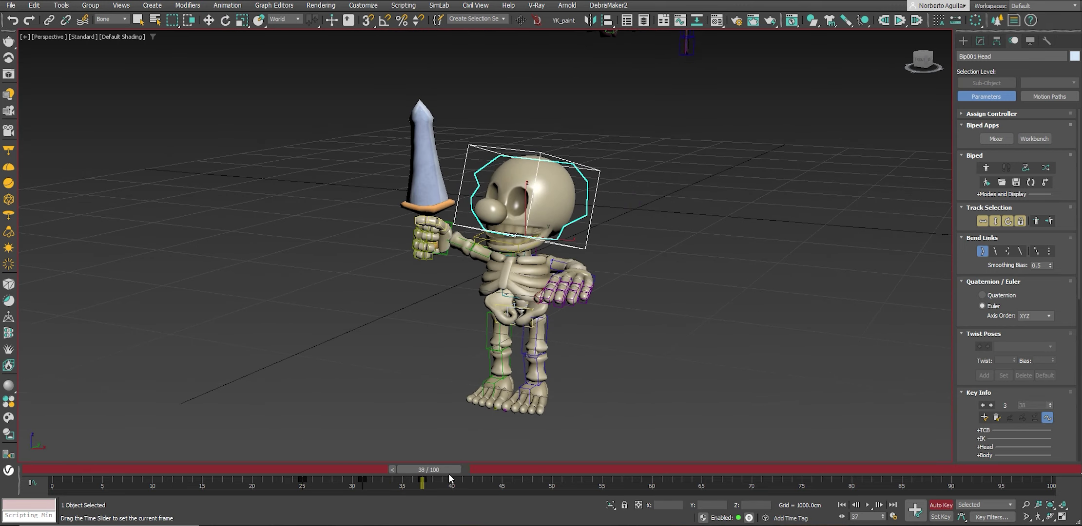
{"action": "middle_click_drag", "start_coordinate": [480, 424], "coordinate": [584, 407], "text": "alt"}
Step ahead to frame 43 for the next pose.
{"action": "scroll", "coordinate": [584, 411], "scroll_direction": "down", "scroll_amount": 4}
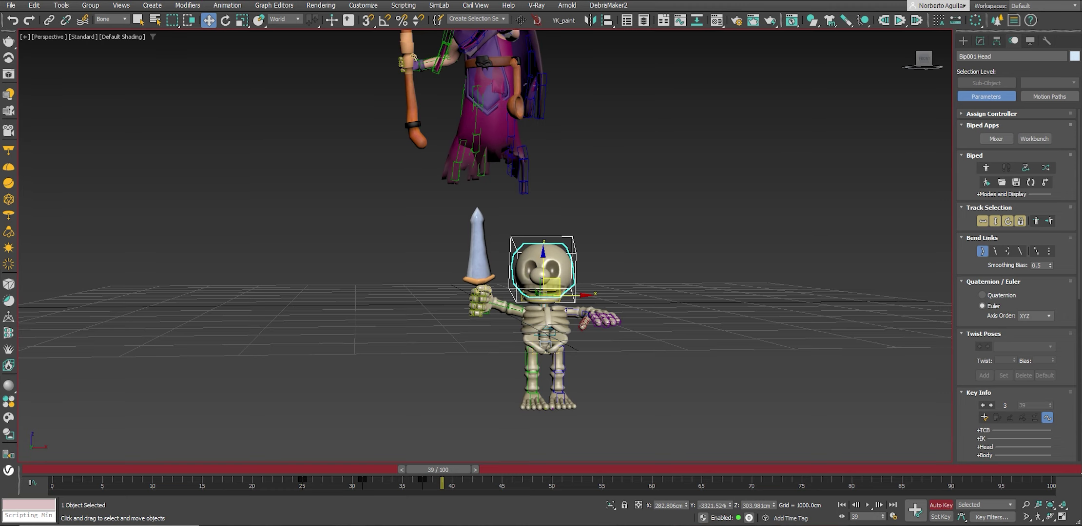
{"action": "left_click_drag", "start_coordinate": [439, 470], "coordinate": [478, 482]}
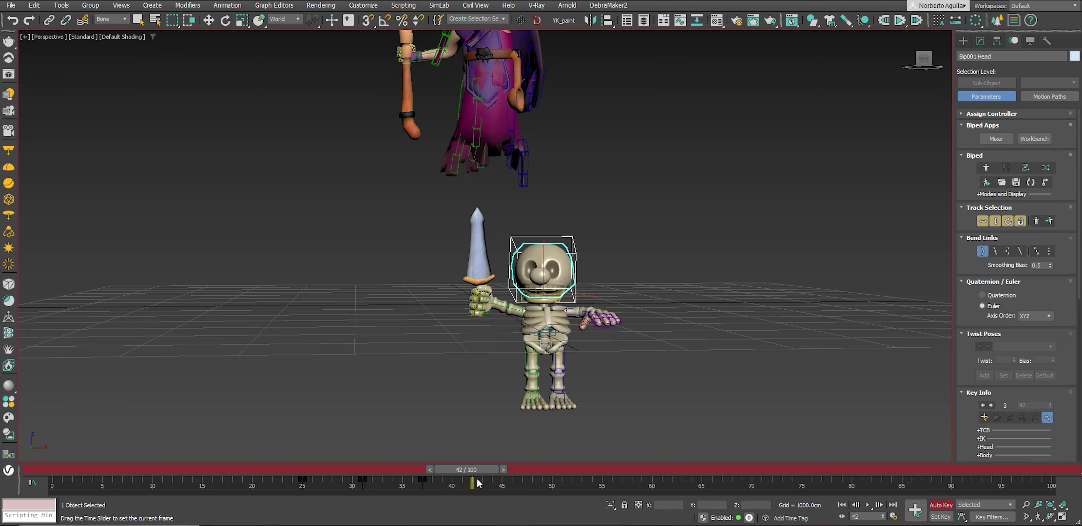
{"action": "left_click", "coordinate": [482, 483]}
{"action": "key", "text": "w"}
{"action": "middle_click_drag", "start_coordinate": [606, 393], "coordinate": [633, 390], "text": "alt"}
Bend the upper spine (Spine2) forward at frame 43.
{"action": "scroll", "coordinate": [560, 292], "scroll_direction": "up", "scroll_amount": 5}
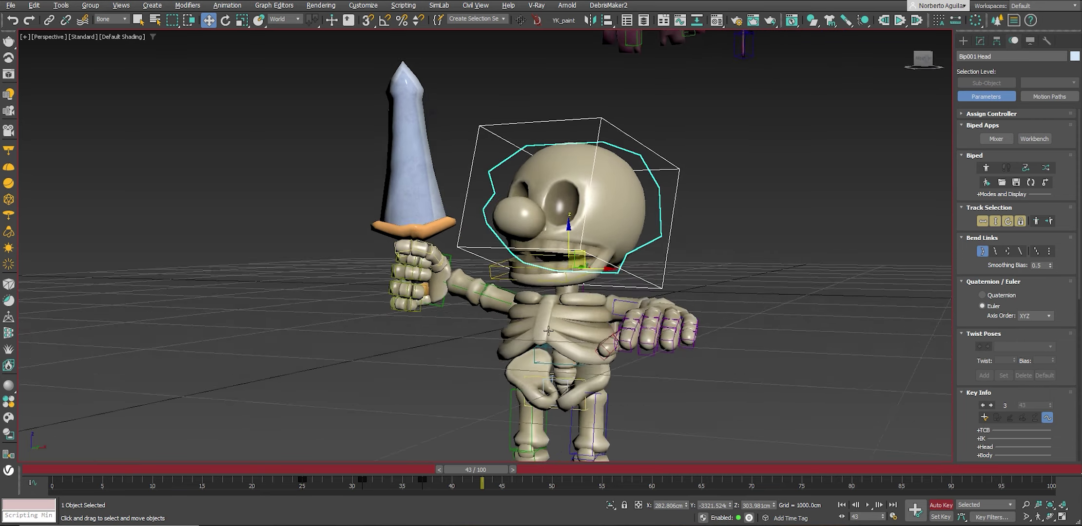
{"action": "scroll", "coordinate": [560, 293], "scroll_direction": "up", "scroll_amount": 2}
{"action": "left_click", "coordinate": [664, 314]}
{"action": "mouse_move", "coordinate": [475, 469]}
{"action": "left_mouse_down"}
{"action": "mouse_move", "coordinate": [405, 469]}
{"action": "mouse_move", "coordinate": [420, 469]}
{"action": "left_mouse_up"}
{"action": "middle_click_drag", "start_coordinate": [731, 350], "coordinate": [554, 282]}
{"action": "left_click", "coordinate": [528, 278]}
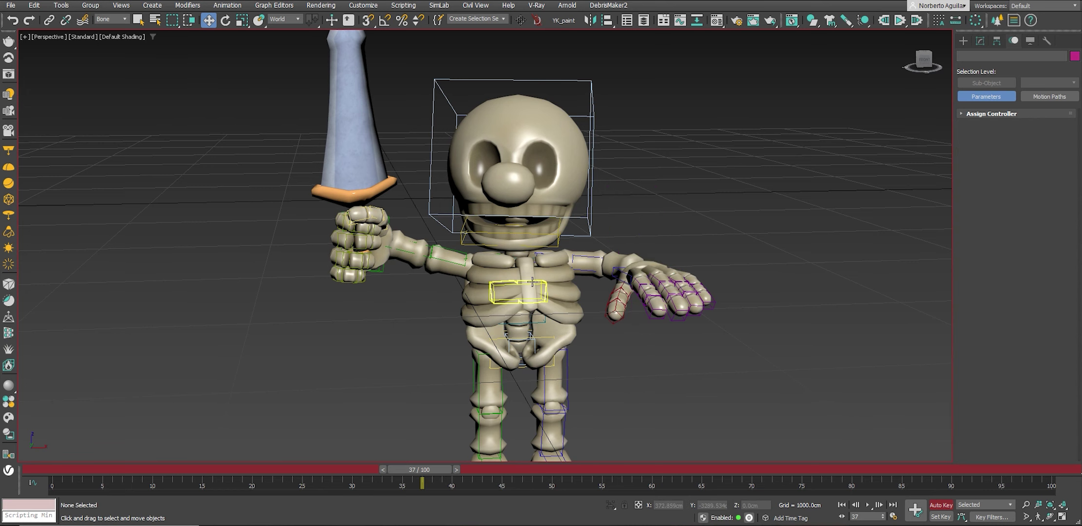
{"action": "scroll", "coordinate": [768, 318], "scroll_direction": "down", "scroll_amount": 3}
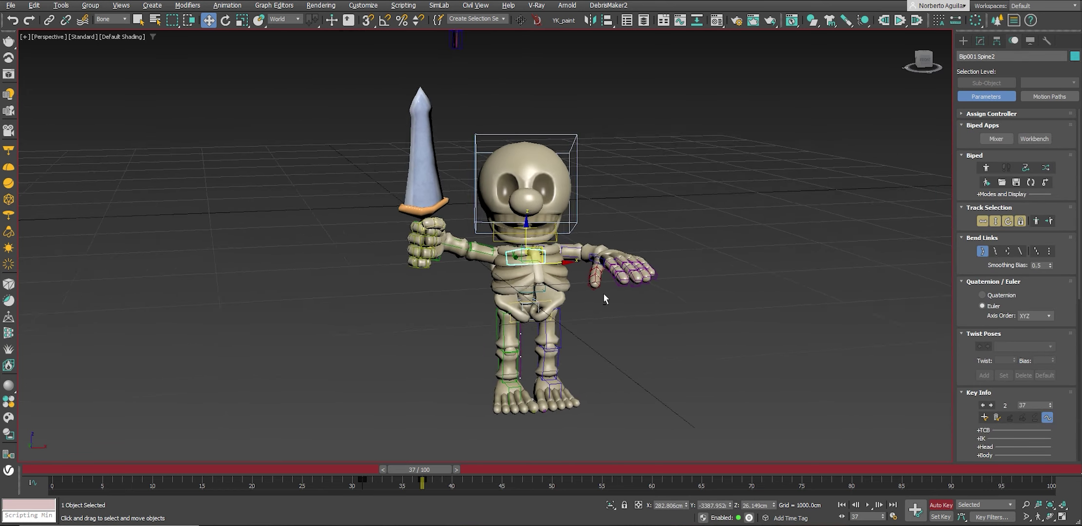
{"action": "key", "text": "e"}
{"action": "left_click_drag", "start_coordinate": [413, 481], "coordinate": [468, 482]}
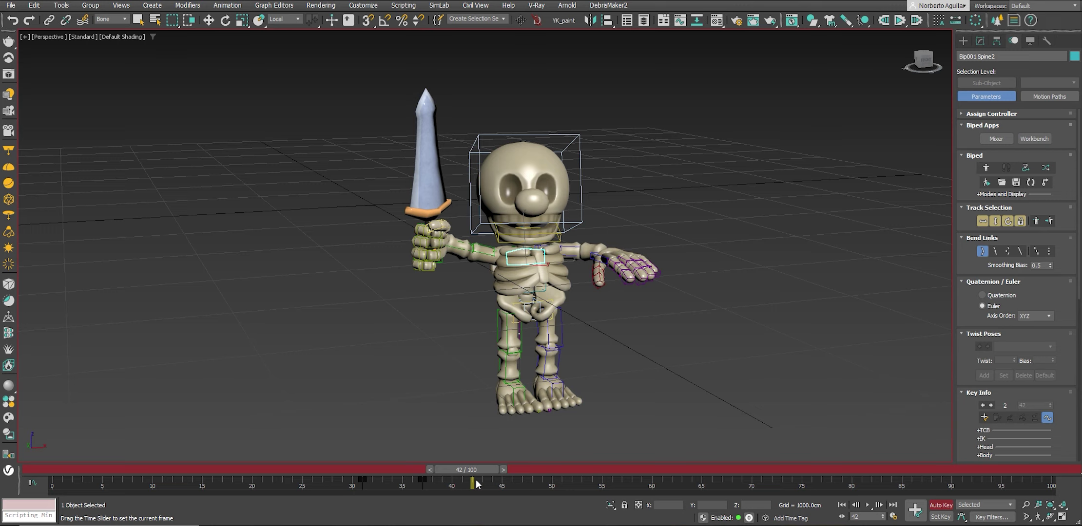
{"action": "key", "text": "e"}
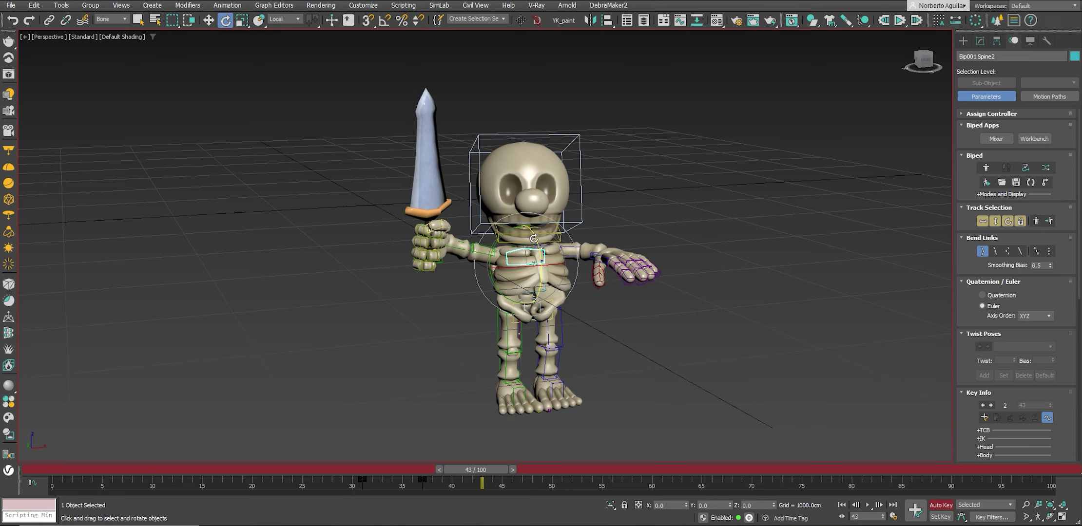
{"action": "left_click_drag", "start_coordinate": [534, 239], "coordinate": [544, 278]}
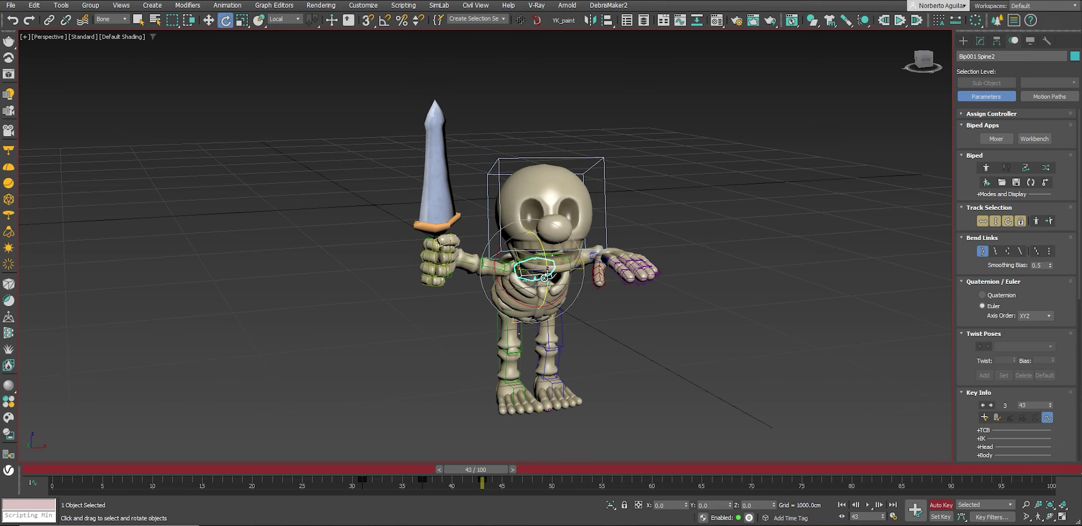
Shift Bip001 COM to push the body into a hunch.
{"action": "left_click", "coordinate": [996, 223]}
{"action": "middle_click_drag", "start_coordinate": [286, 305], "coordinate": [455, 284], "text": "alt"}
{"action": "key", "text": "w"}
{"action": "mouse_move", "coordinate": [518, 290]}
{"action": "left_mouse_down"}
{"action": "mouse_move", "coordinate": [516, 273]}
{"action": "mouse_move", "coordinate": [565, 266]}
{"action": "left_mouse_up"}
{"action": "key", "text": "e"}
{"action": "key", "text": "w"}
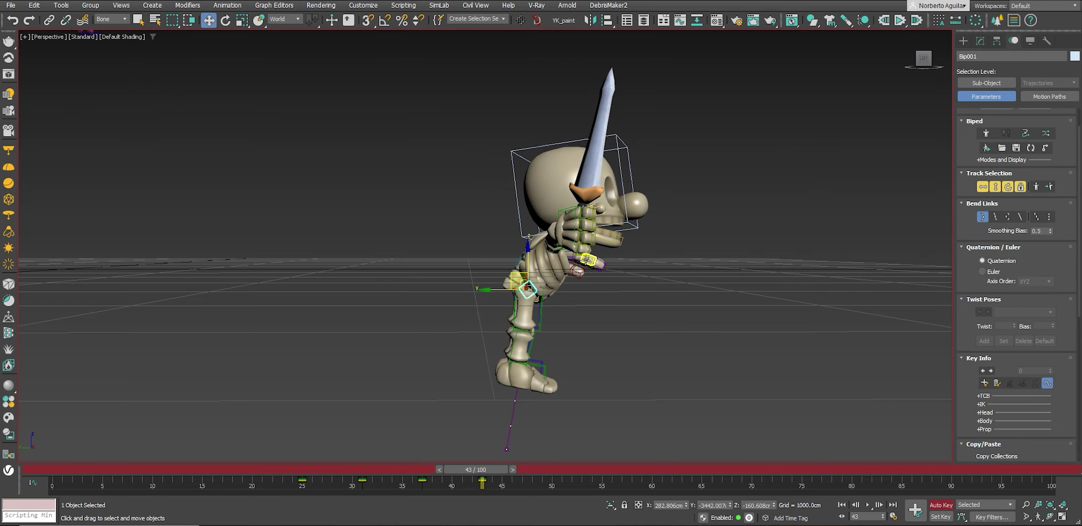
Twist the upper spine from a front view.
{"action": "left_click", "coordinate": [561, 252]}
{"action": "middle_click_drag", "start_coordinate": [561, 252], "coordinate": [505, 284], "text": "alt"}
{"action": "key", "text": "e"}
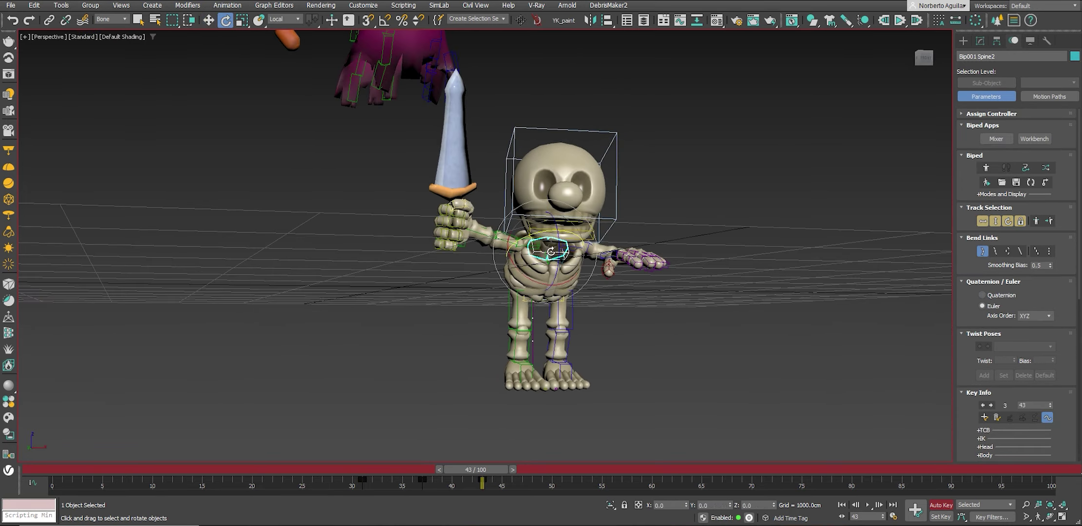
{"action": "left_click_drag", "start_coordinate": [560, 245], "coordinate": [565, 229]}
{"action": "middle_click_drag", "start_coordinate": [565, 229], "coordinate": [625, 228], "text": "alt"}
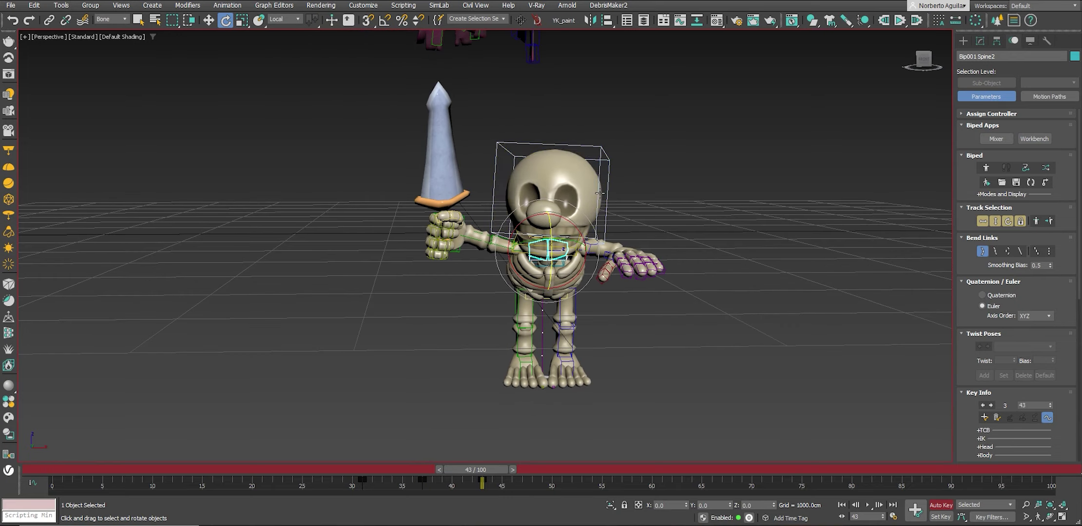
Tilt the skeleton's head forward and lowered.
{"action": "left_click", "coordinate": [550, 195]}
{"action": "left_click_drag", "start_coordinate": [541, 238], "coordinate": [543, 261]}
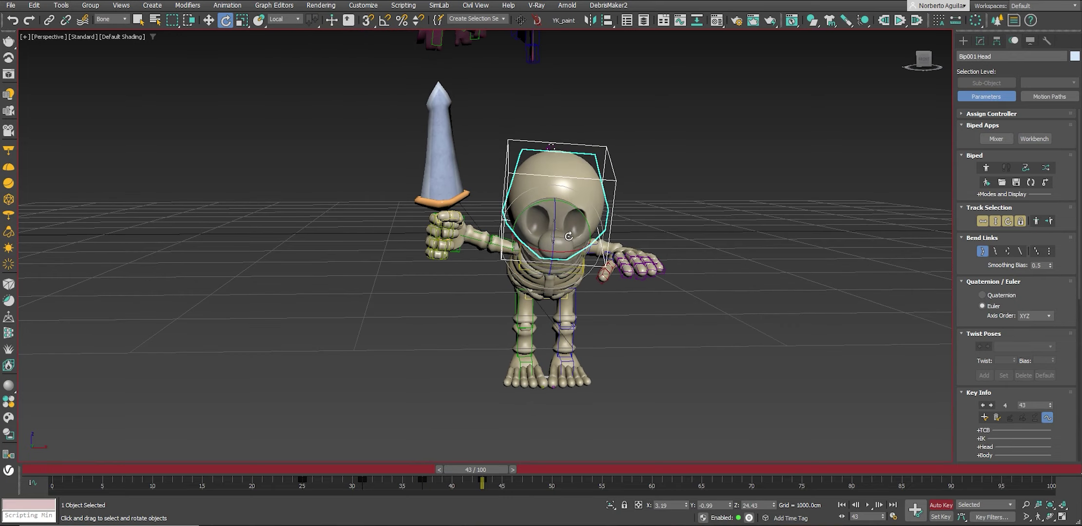
{"action": "mouse_move", "coordinate": [544, 261]}
{"action": "middle_mouse_down", "text": "alt"}
{"action": "mouse_move", "coordinate": [544, 276]}
{"action": "mouse_move", "coordinate": [619, 269]}
{"action": "middle_mouse_up", "text": "alt"}
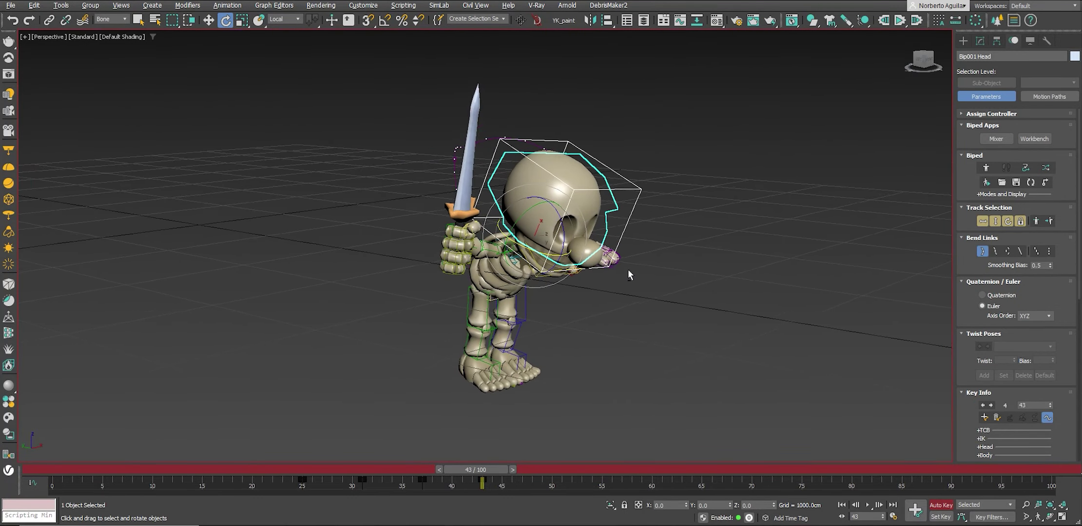
{"action": "key", "text": "w"}
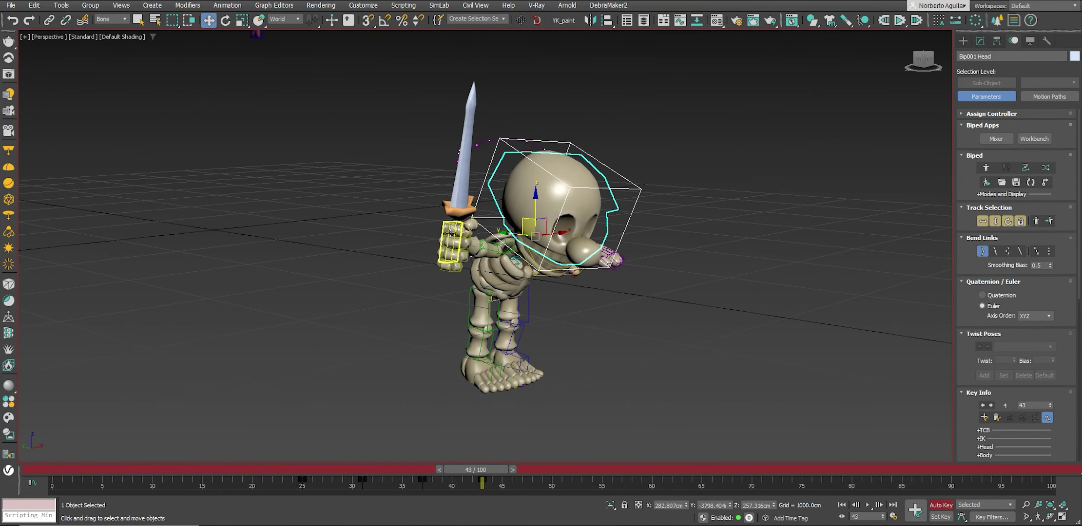
{"action": "middle_click_drag", "start_coordinate": [473, 257], "coordinate": [453, 241], "text": "alt"}
Turn the sword hand so the blade points forward, then pull the hand down and forward.
{"action": "left_click", "coordinate": [446, 231]}
{"action": "key", "text": "e"}
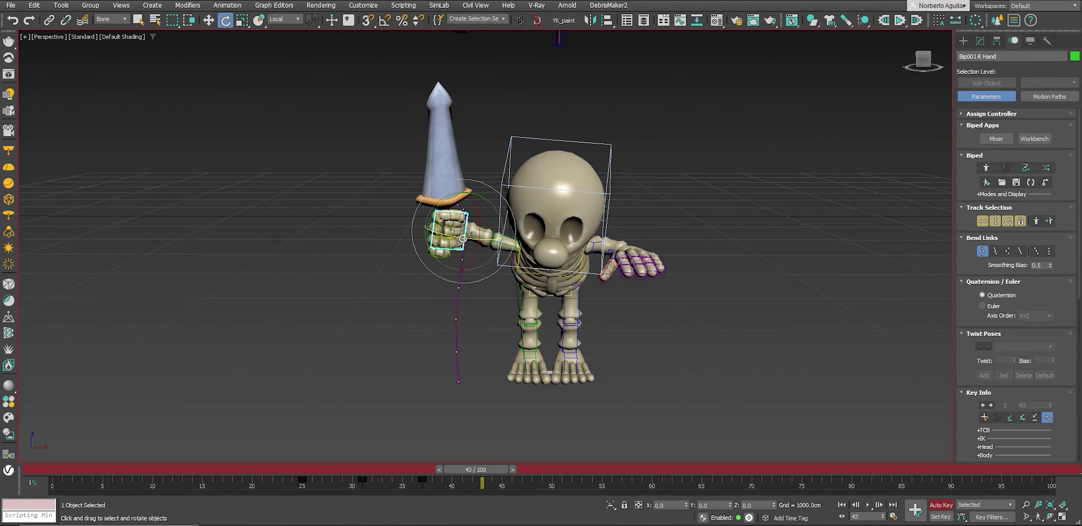
{"action": "left_click_drag", "start_coordinate": [475, 225], "coordinate": [459, 258]}
{"action": "key", "text": "w"}
{"action": "middle_click_drag", "start_coordinate": [458, 258], "coordinate": [426, 216], "text": "alt"}
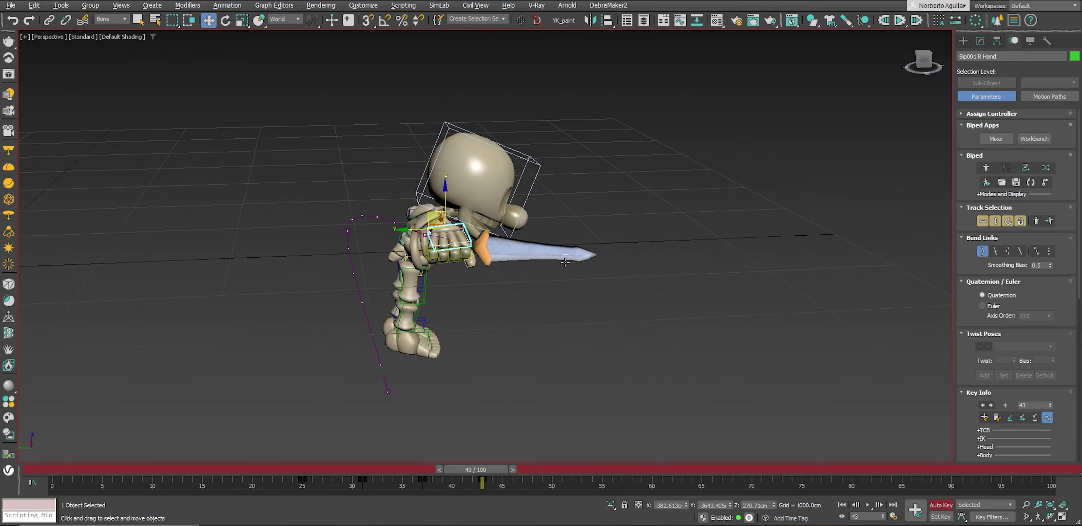
{"action": "left_click_drag", "start_coordinate": [426, 217], "coordinate": [490, 263]}
Rotate the sword hand further so the blade angles downward.
{"action": "key", "text": "e"}
{"action": "middle_click_drag", "start_coordinate": [490, 264], "coordinate": [480, 257], "text": "alt"}
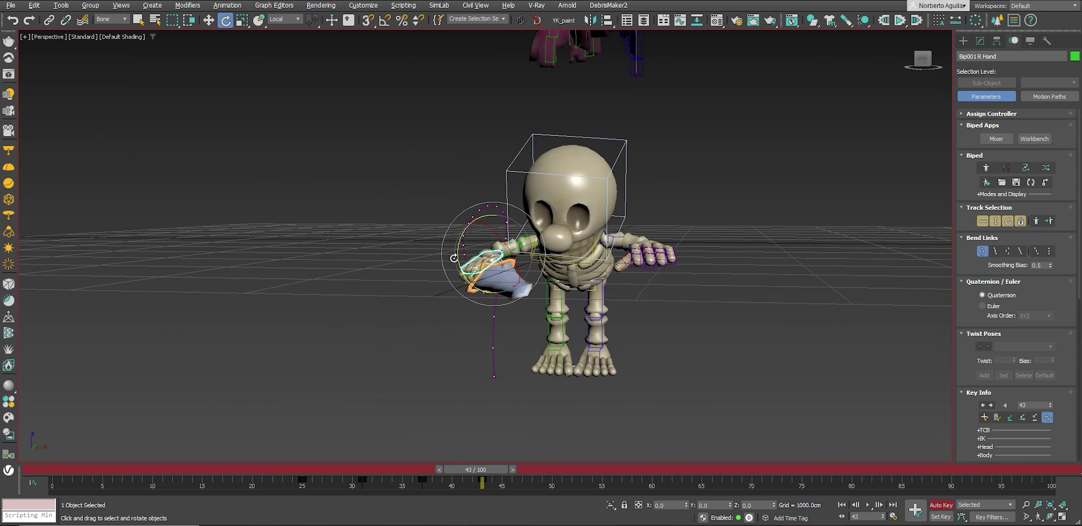
{"action": "key", "text": "w"}
{"action": "key", "text": "e"}
{"action": "left_click_drag", "start_coordinate": [490, 245], "coordinate": [504, 233]}
{"action": "key", "text": "w"}
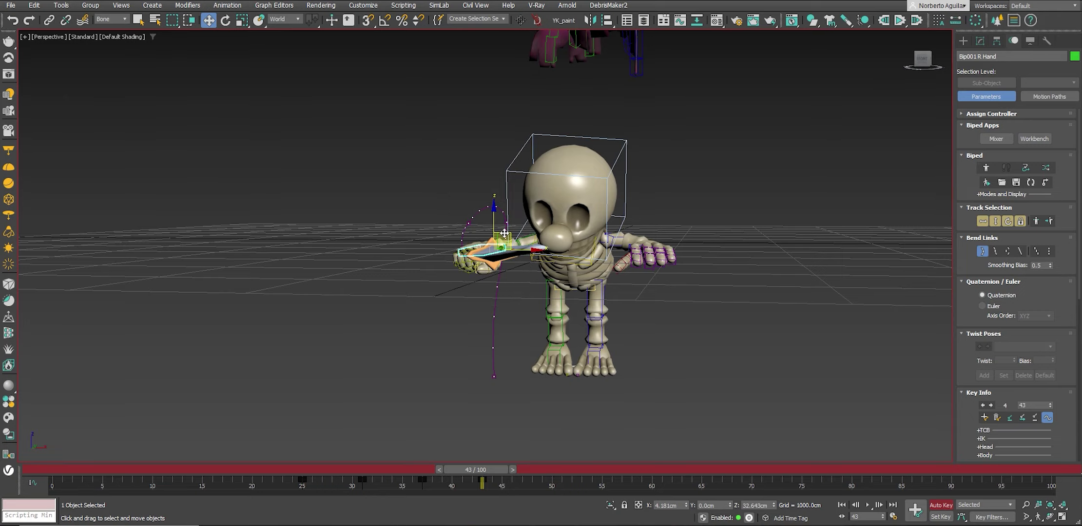
{"action": "key", "text": "e"}
{"action": "middle_click_drag", "start_coordinate": [504, 232], "coordinate": [578, 299], "text": "alt"}
Play and scrub the crouching sword swing to review the motion.
{"action": "left_click_drag", "start_coordinate": [475, 471], "coordinate": [362, 471]}
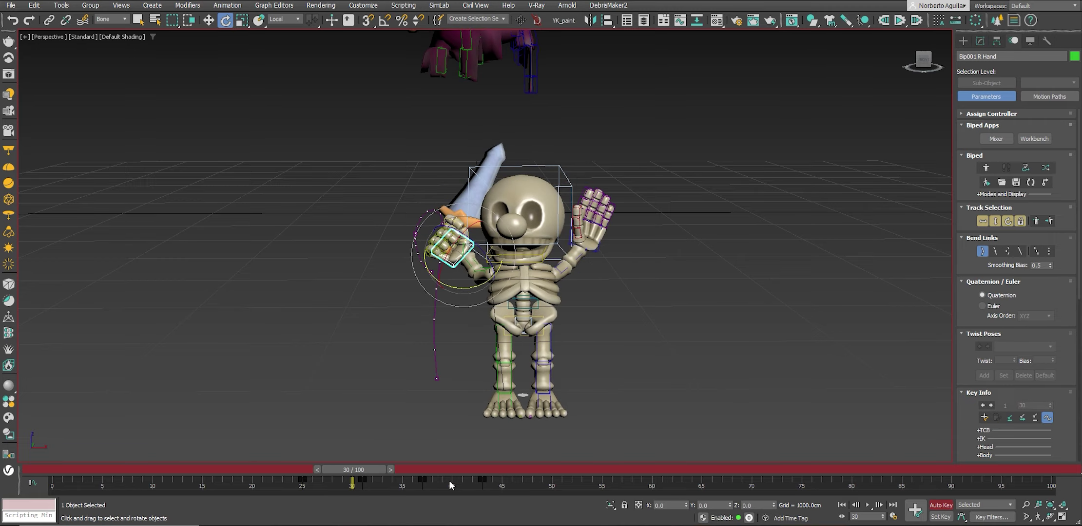
{"action": "left_click", "coordinate": [866, 505]}
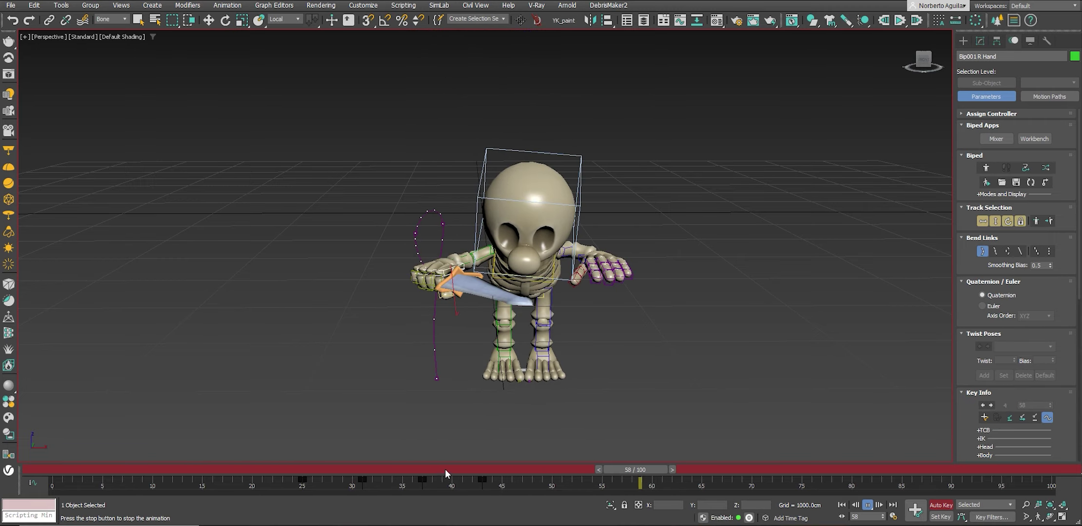
{"action": "mouse_move", "coordinate": [444, 469]}
{"action": "left_mouse_down"}
{"action": "mouse_move", "coordinate": [310, 470]}
{"action": "mouse_move", "coordinate": [498, 456]}
{"action": "left_mouse_up"}
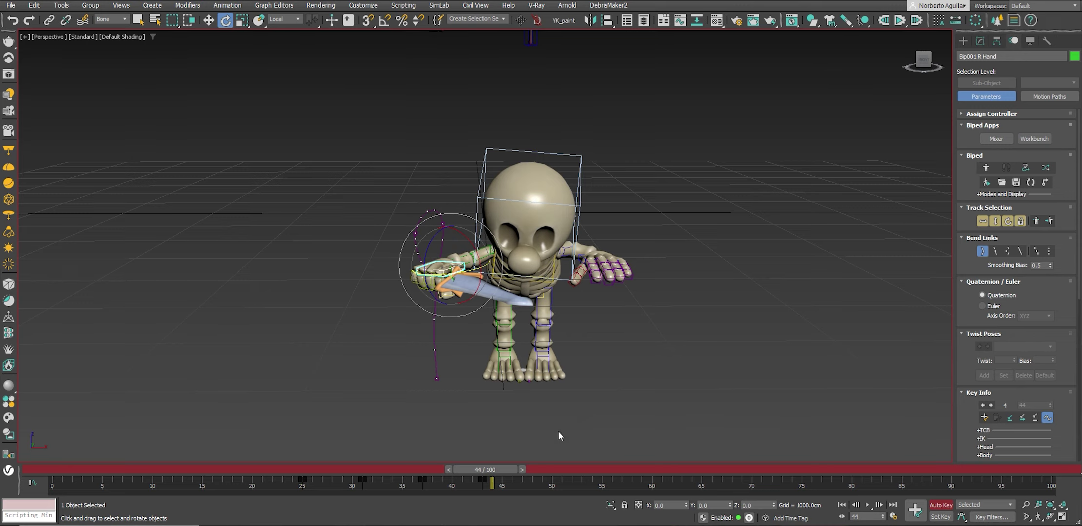
{"action": "middle_click_drag", "start_coordinate": [455, 397], "coordinate": [479, 326], "text": "alt"}
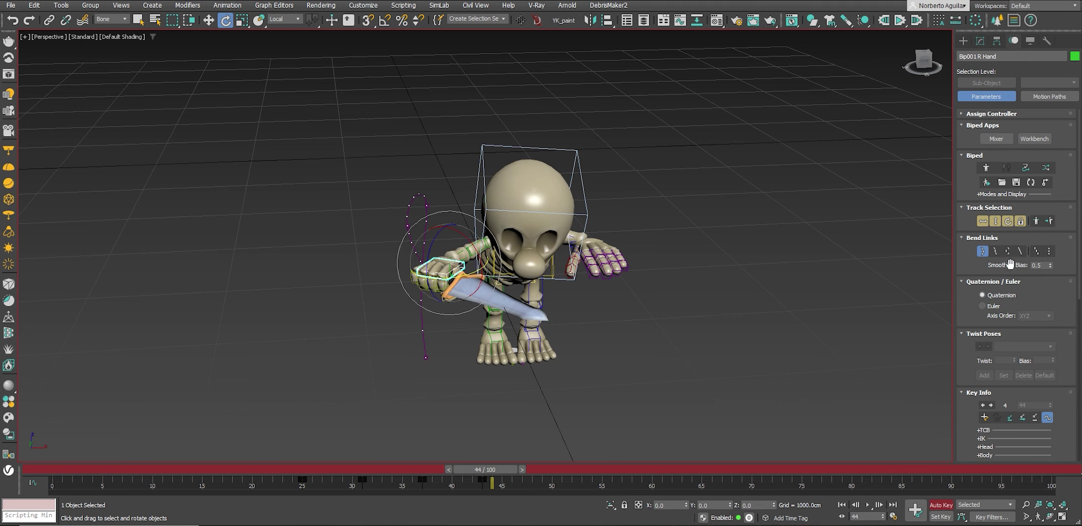
{"action": "left_click_drag", "start_coordinate": [497, 470], "coordinate": [582, 486]}
At frame 53, raise the biped's centre of mass upward.
{"action": "key", "text": "e"}
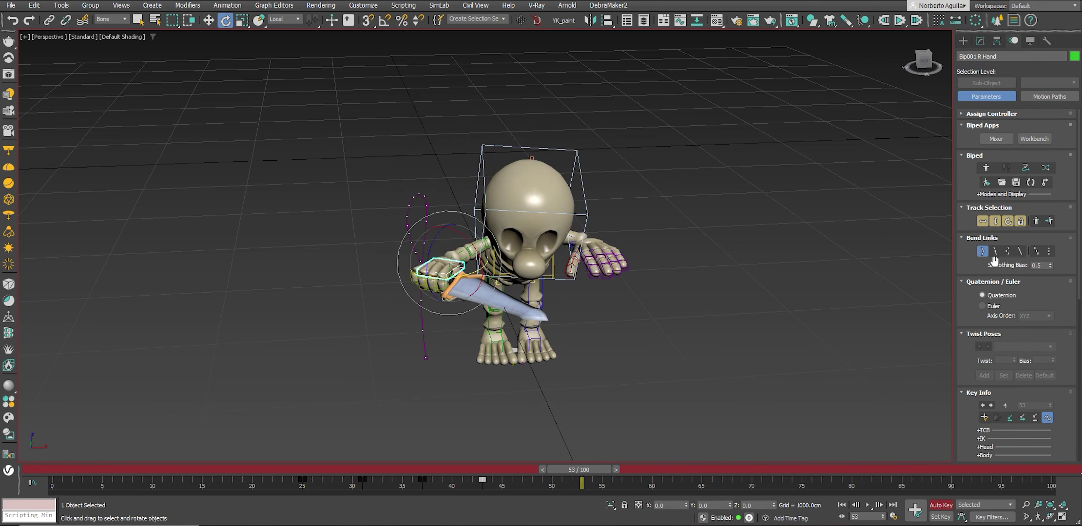
{"action": "left_click", "coordinate": [996, 222]}
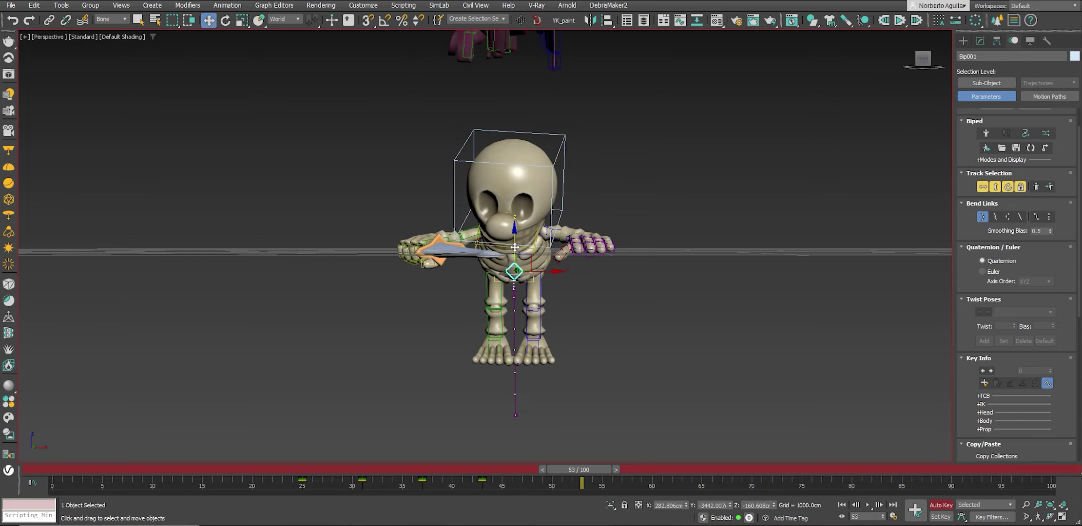
{"action": "mouse_move", "coordinate": [514, 247]}
{"action": "left_mouse_down"}
{"action": "mouse_move", "coordinate": [512, 258]}
{"action": "mouse_move", "coordinate": [507, 208]}
{"action": "left_mouse_up"}
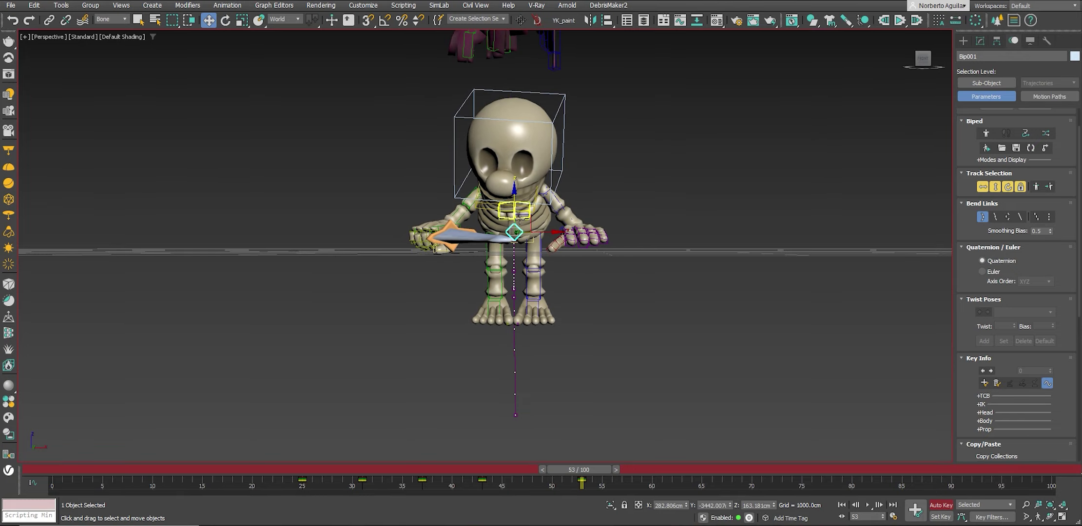
{"action": "mouse_move", "coordinate": [519, 217]}
{"action": "middle_mouse_down", "text": "alt"}
{"action": "mouse_move", "coordinate": [537, 187]}
{"action": "mouse_move", "coordinate": [588, 211]}
{"action": "middle_mouse_up", "text": "alt"}
{"action": "scroll", "coordinate": [536, 187], "scroll_direction": "up", "scroll_amount": 5}
Rotate the right and left clavicles upward to lift both shoulders.
{"action": "left_click", "coordinate": [531, 190]}
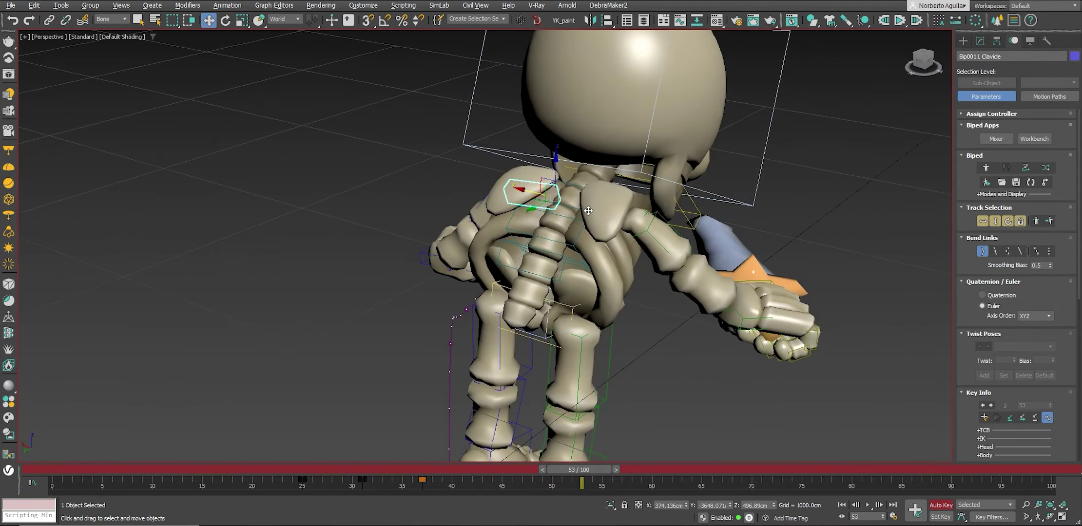
{"action": "left_click", "coordinate": [558, 200]}
{"action": "key", "text": "e"}
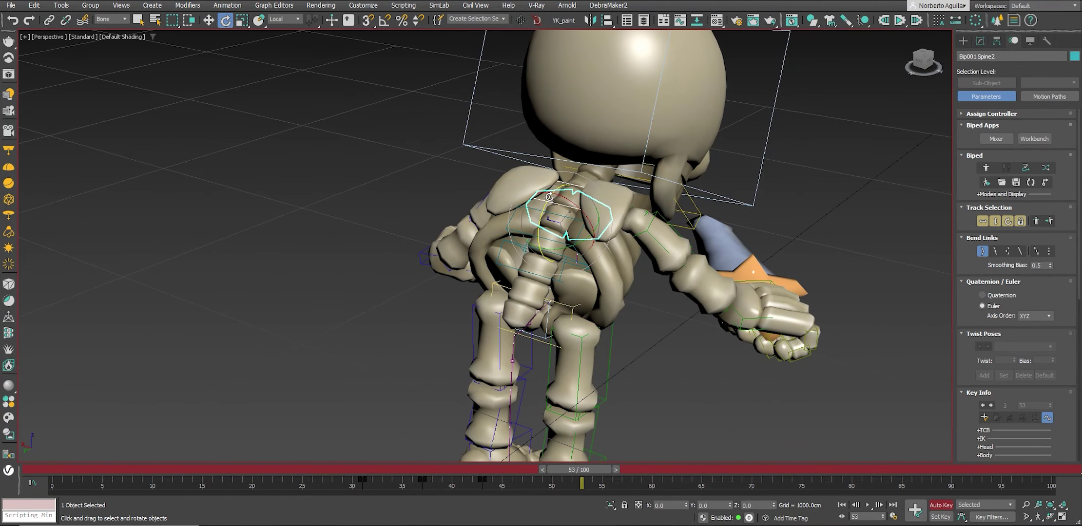
{"action": "middle_click_drag", "start_coordinate": [549, 197], "coordinate": [502, 257], "text": "alt"}
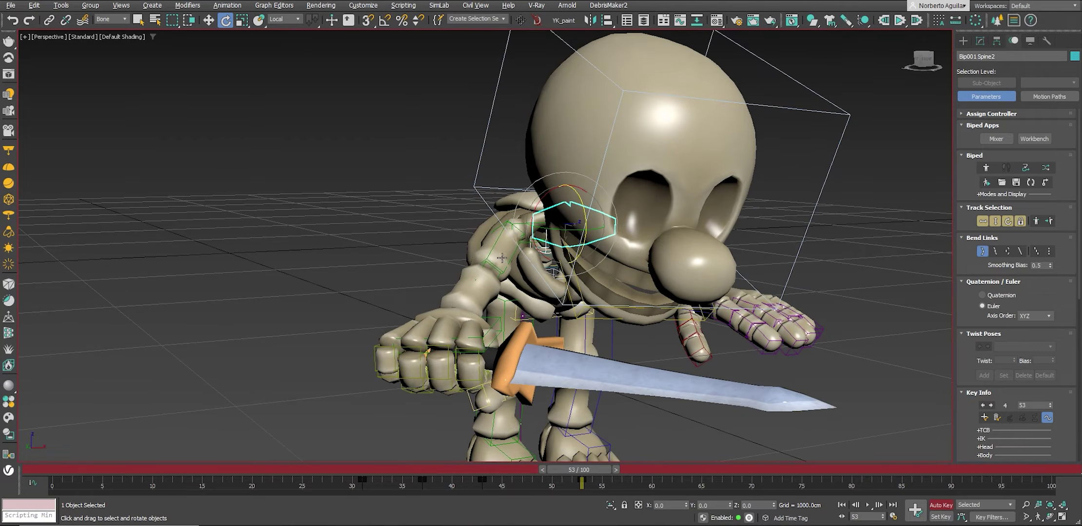
{"action": "left_click", "coordinate": [546, 234]}
{"action": "left_click_drag", "start_coordinate": [543, 237], "coordinate": [533, 254]}
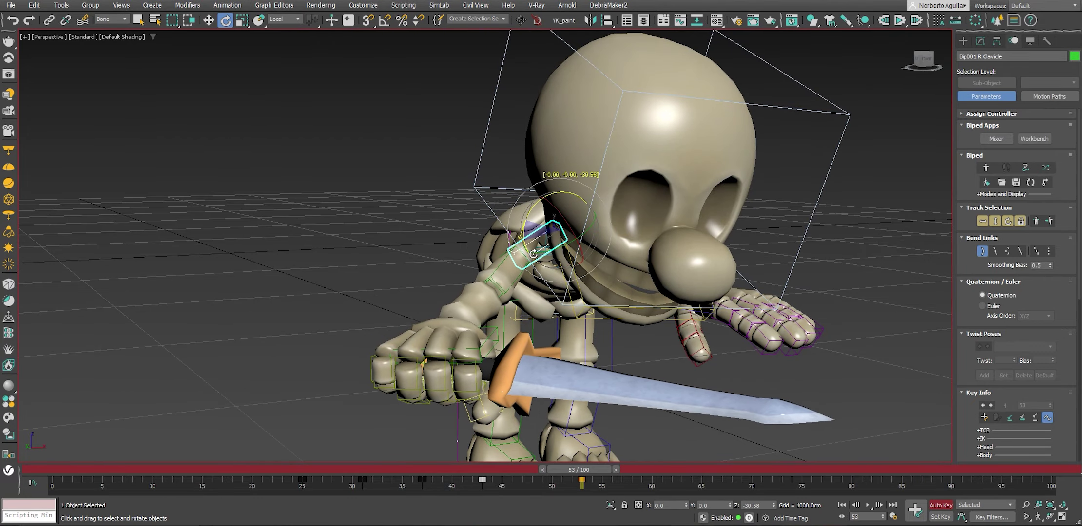
{"action": "middle_click_drag", "start_coordinate": [591, 266], "coordinate": [657, 234], "text": "alt"}
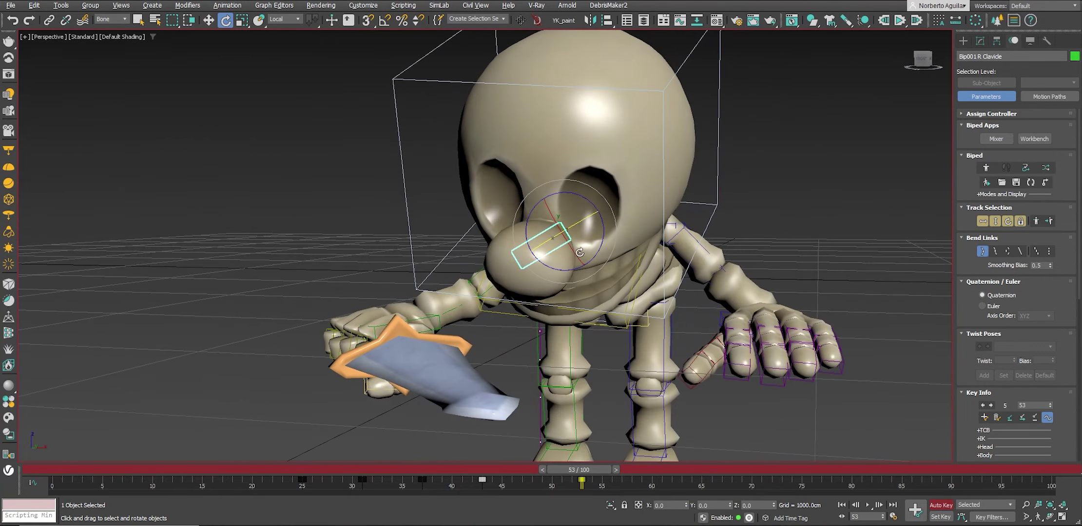
{"action": "left_click", "coordinate": [676, 222]}
{"action": "left_click_drag", "start_coordinate": [652, 212], "coordinate": [648, 243]}
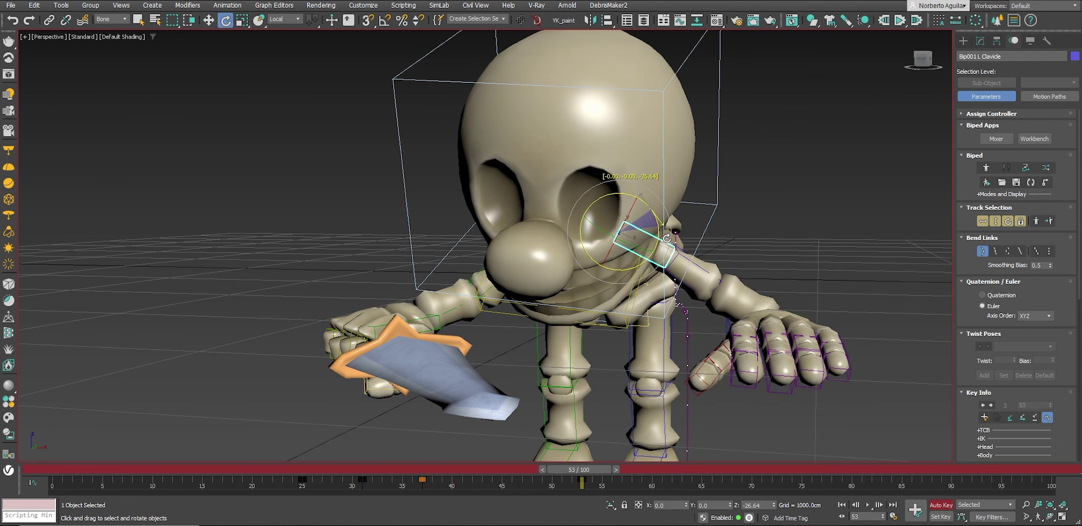
{"action": "scroll", "coordinate": [643, 265], "scroll_direction": "down", "scroll_amount": 4}
Raise the skeleton's body slightly and adjust the left hand's rotation.
{"action": "middle_click_drag", "start_coordinate": [643, 265], "coordinate": [1013, 223], "text": "alt"}
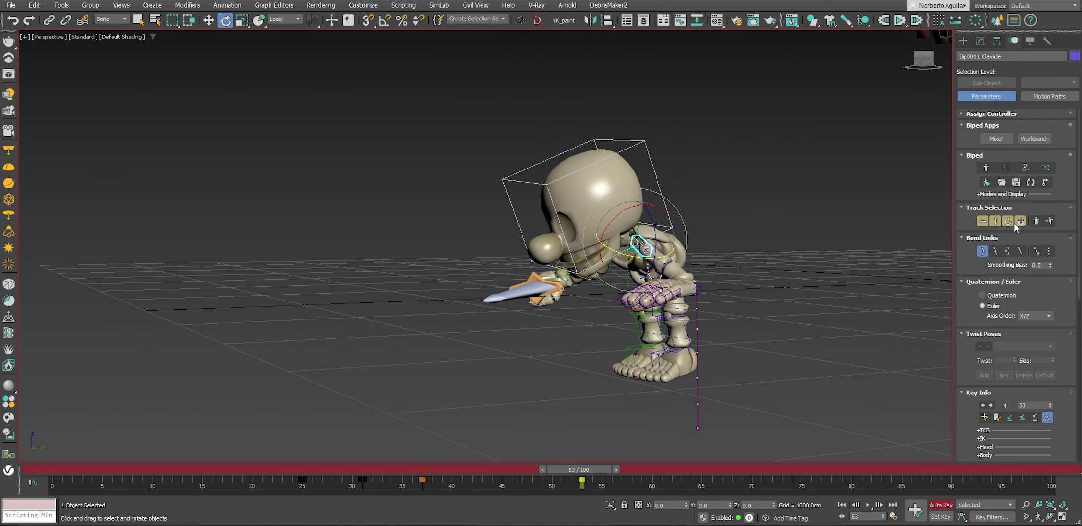
{"action": "left_click", "coordinate": [978, 222]}
{"action": "key", "text": "w"}
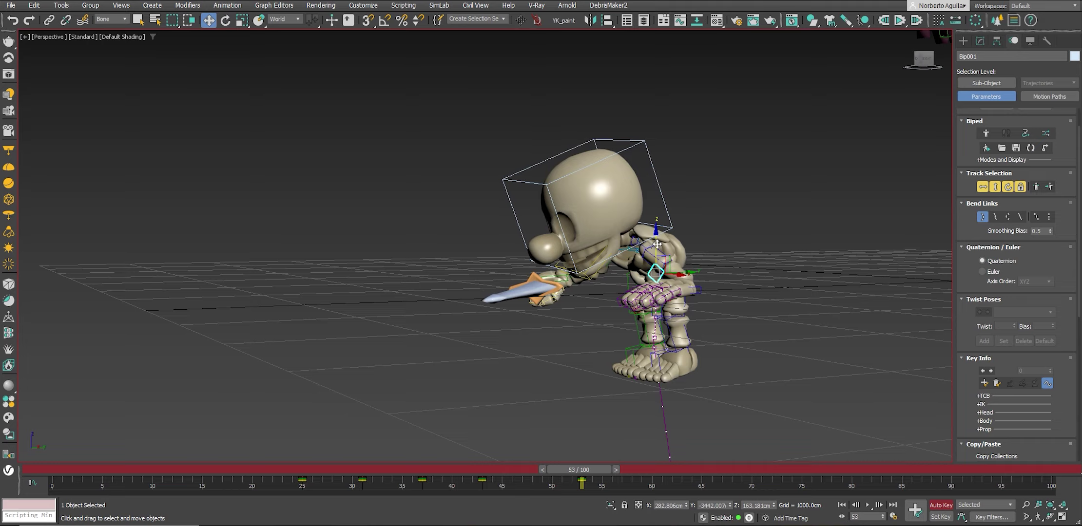
{"action": "mouse_move", "coordinate": [655, 249]}
{"action": "left_mouse_down"}
{"action": "mouse_move", "coordinate": [657, 237]}
{"action": "mouse_move", "coordinate": [709, 310]}
{"action": "left_mouse_up"}
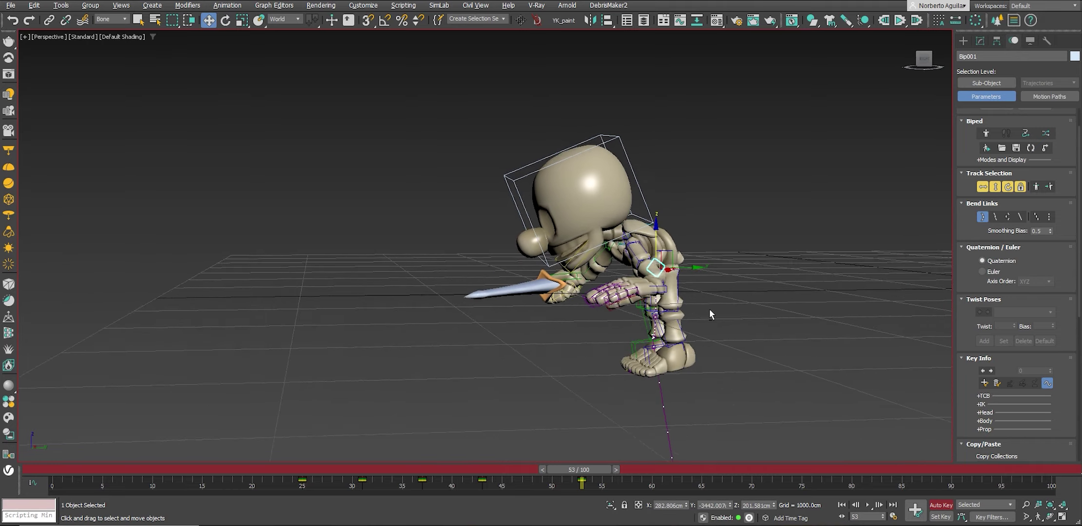
{"action": "left_click", "coordinate": [636, 271]}
{"action": "key", "text": "e"}
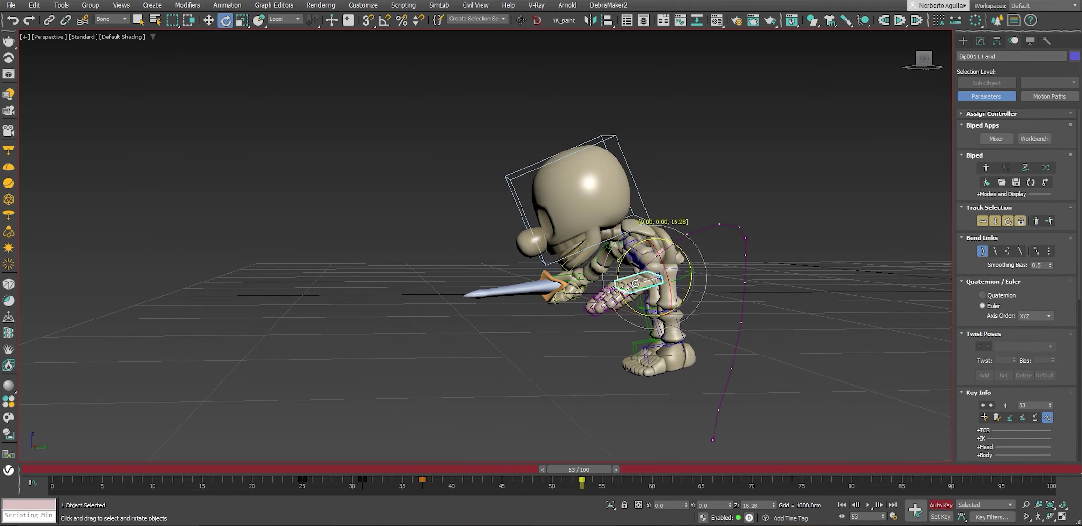
{"action": "middle_click_drag", "start_coordinate": [631, 256], "coordinate": [703, 287], "text": "alt"}
Lift the left foot upward and rotate it upright.
{"action": "key", "text": "w"}
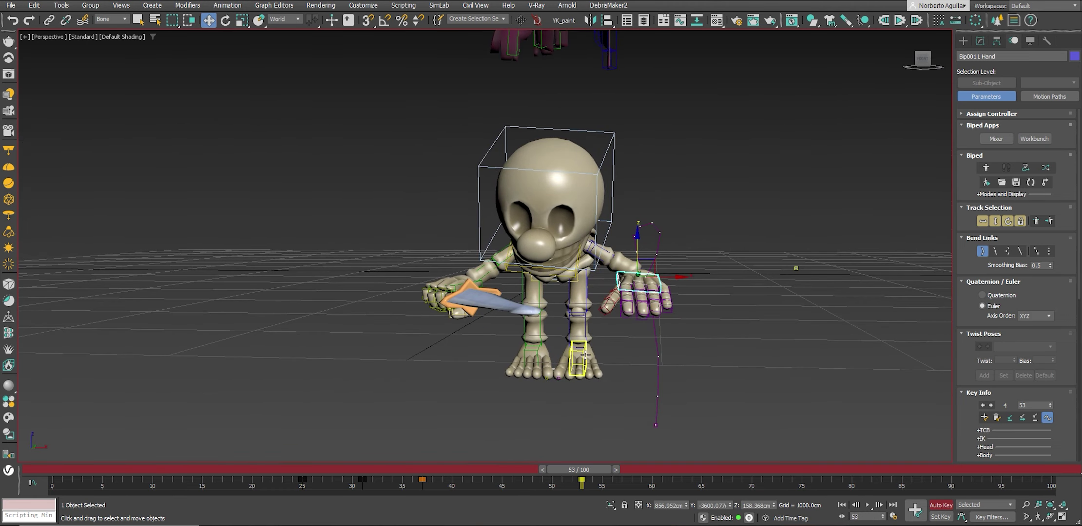
{"action": "left_click", "coordinate": [578, 363]}
{"action": "middle_click_drag", "start_coordinate": [579, 363], "coordinate": [607, 325], "text": "alt"}
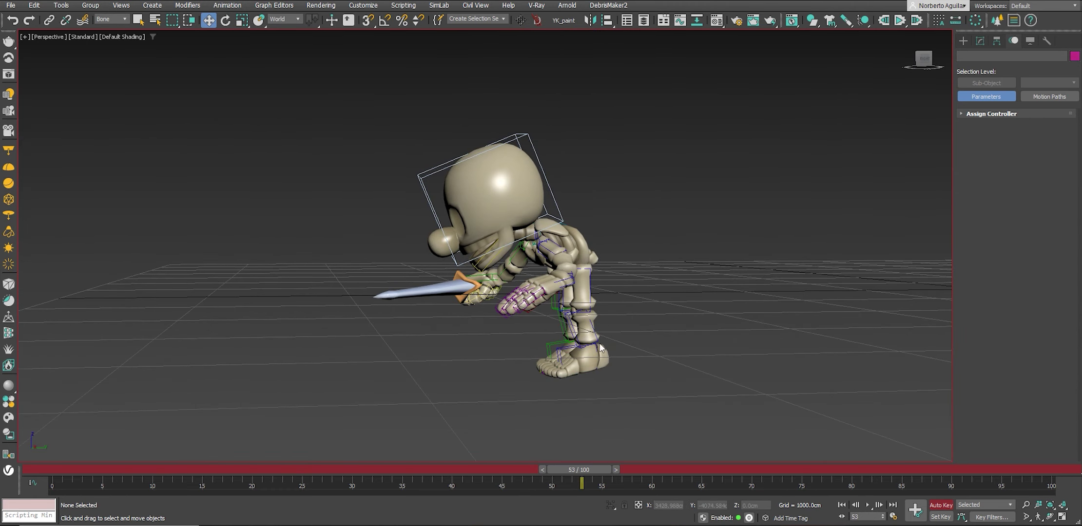
{"action": "left_click_drag", "start_coordinate": [602, 328], "coordinate": [587, 281]}
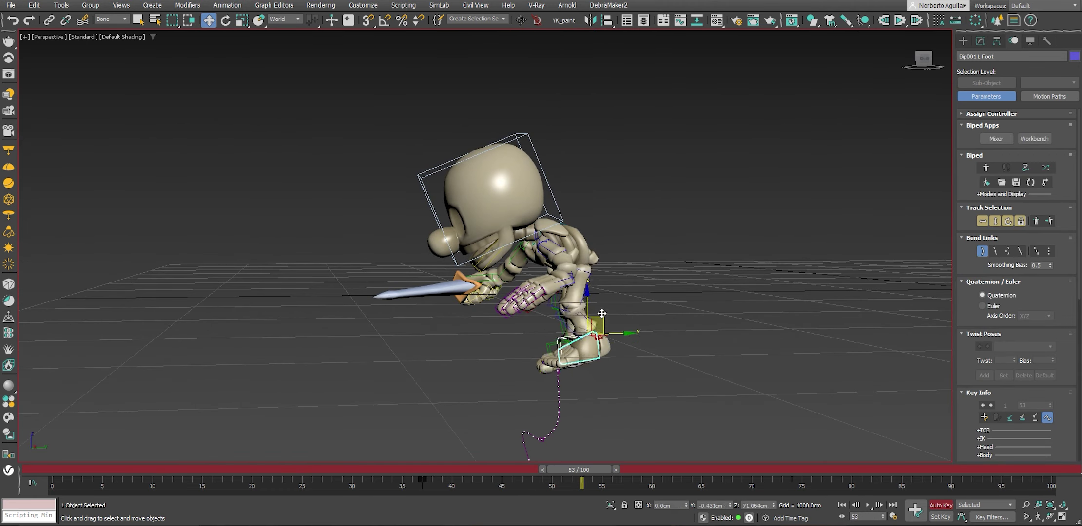
{"action": "middle_click_drag", "start_coordinate": [582, 285], "coordinate": [680, 287], "text": "alt"}
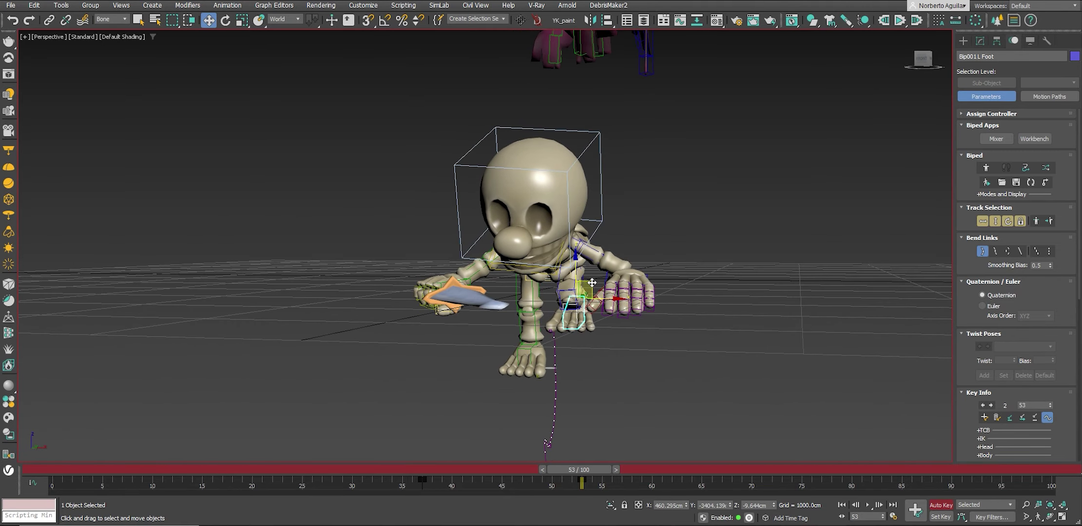
{"action": "key", "text": "e"}
{"action": "mouse_move", "coordinate": [570, 320]}
{"action": "left_mouse_down"}
{"action": "mouse_move", "coordinate": [565, 302]}
{"action": "mouse_move", "coordinate": [528, 295]}
{"action": "left_mouse_up"}
{"action": "key", "text": "w"}
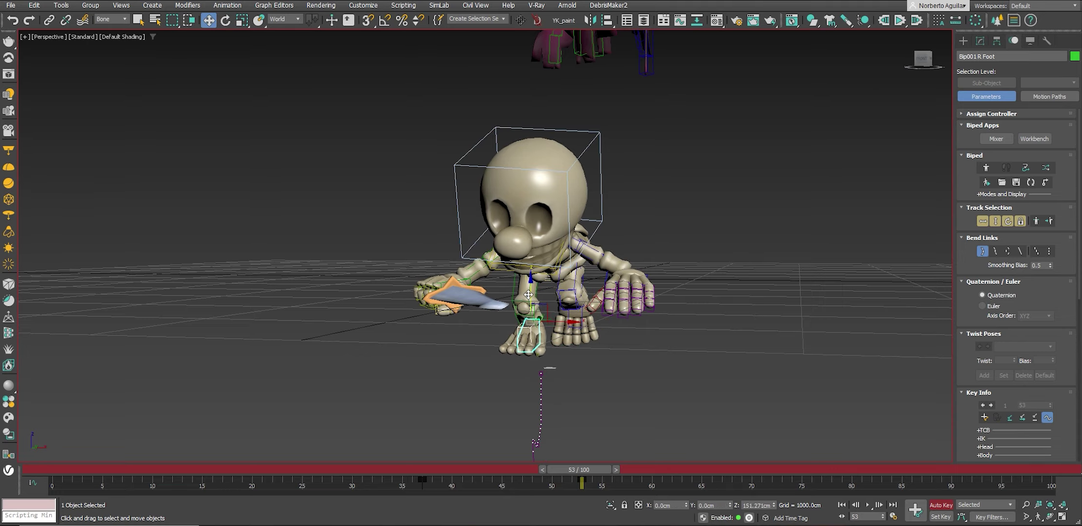
{"action": "middle_click_drag", "start_coordinate": [576, 322], "coordinate": [597, 448], "text": "alt"}
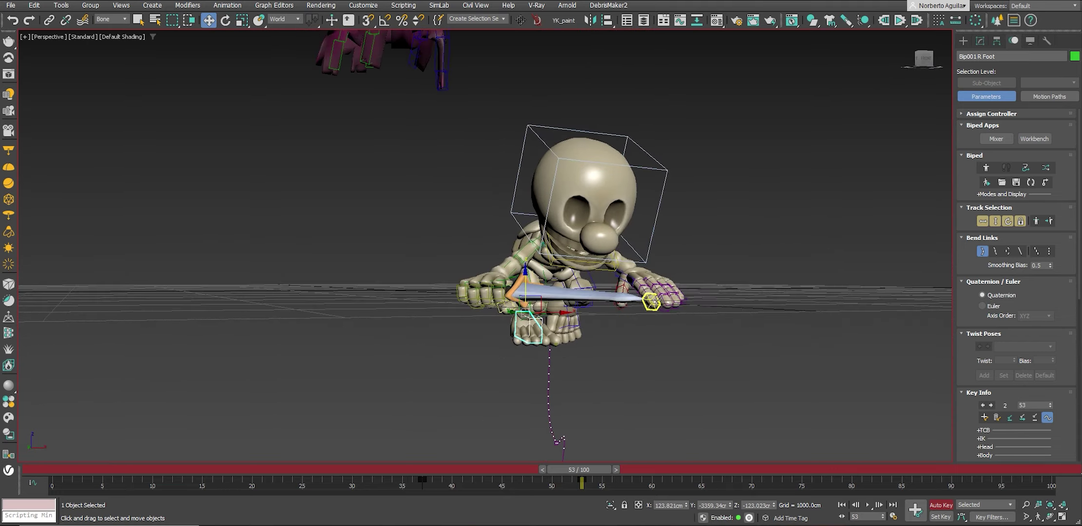
{"action": "left_click_drag", "start_coordinate": [578, 469], "coordinate": [373, 470]}
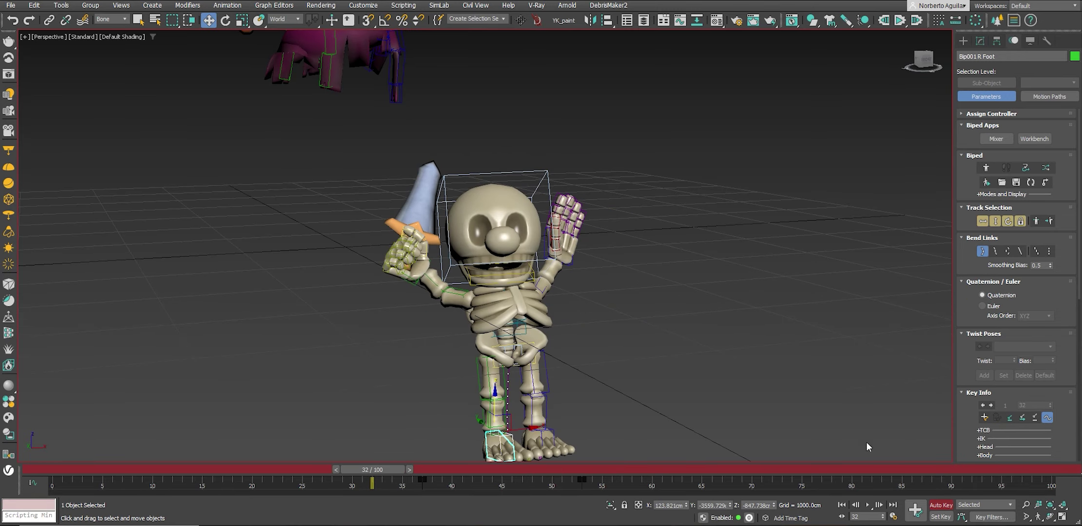
Play and scrub the crouching swing animation to review it.
{"action": "left_click", "coordinate": [871, 505]}
{"action": "mouse_move", "coordinate": [578, 471]}
{"action": "left_mouse_down"}
{"action": "mouse_move", "coordinate": [480, 469]}
{"action": "mouse_move", "coordinate": [499, 470]}
{"action": "left_mouse_up"}
{"action": "key", "text": "w"}
{"action": "middle_click_drag", "start_coordinate": [622, 397], "coordinate": [643, 380], "text": "alt"}
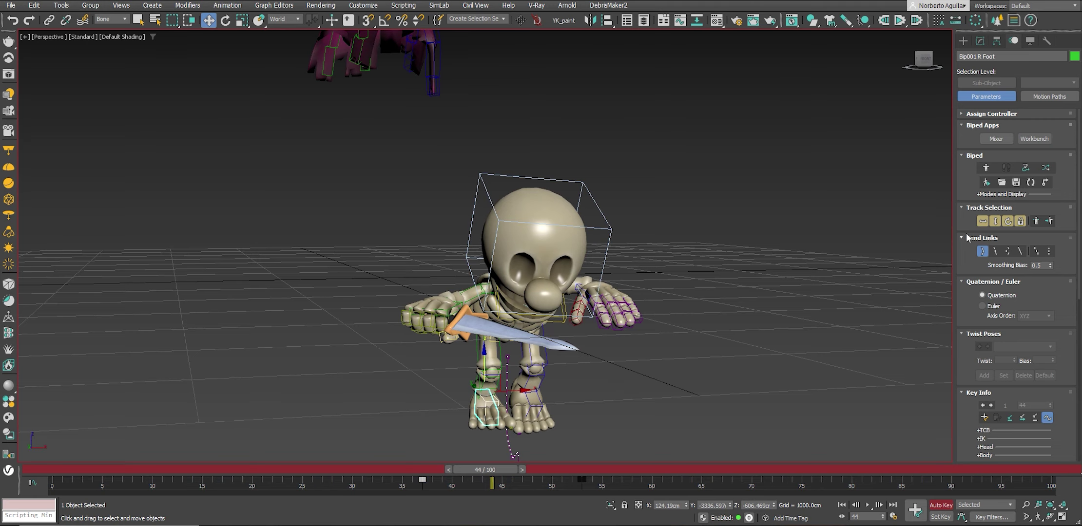
{"action": "left_click", "coordinate": [994, 221]}
{"action": "middle_click_drag", "start_coordinate": [633, 341], "coordinate": [610, 332], "text": "alt"}
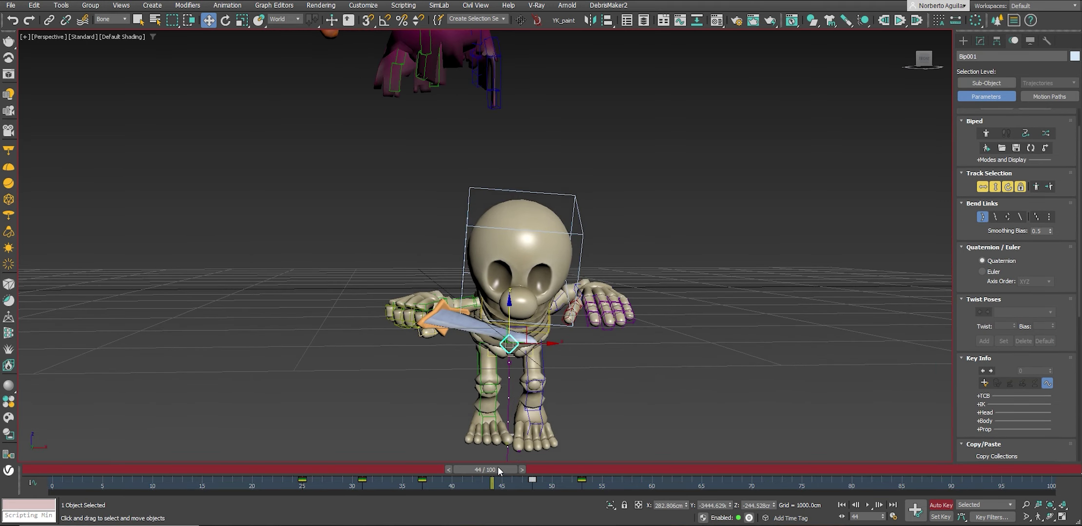
{"action": "mouse_move", "coordinate": [499, 469]}
{"action": "left_mouse_down"}
{"action": "mouse_move", "coordinate": [559, 462]}
{"action": "mouse_move", "coordinate": [594, 488]}
{"action": "left_mouse_up"}
{"action": "left_click", "coordinate": [869, 506]}
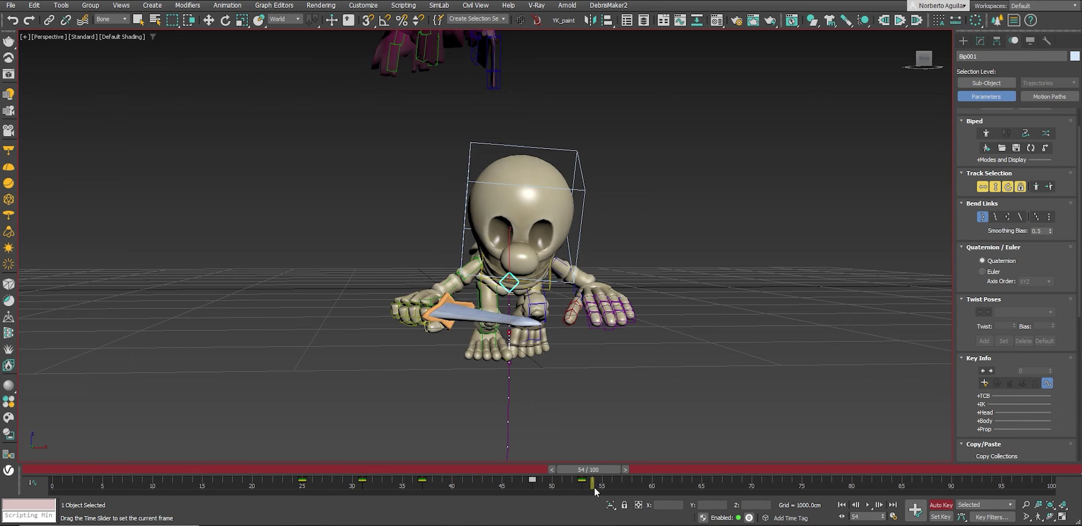
{"action": "key", "text": "w"}
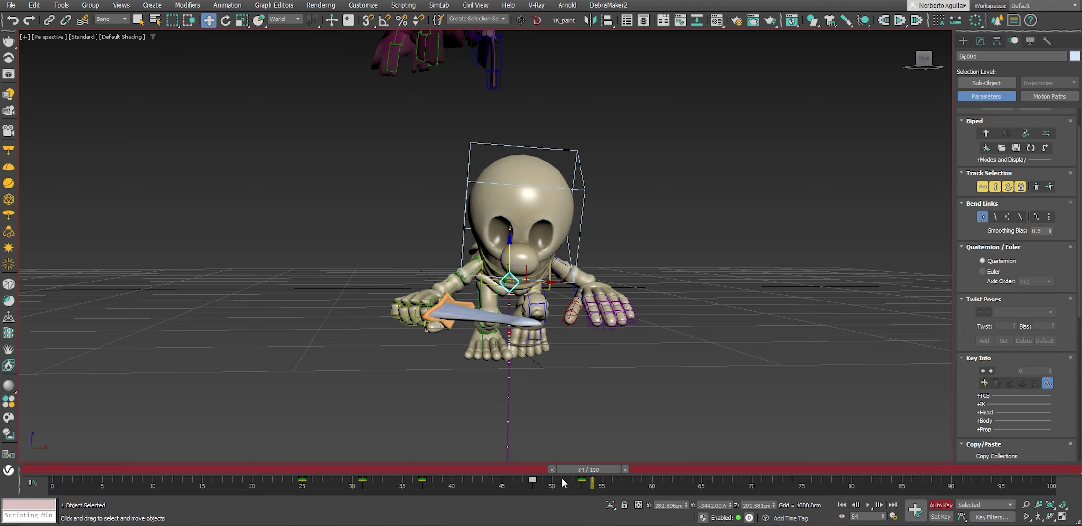
{"action": "left_click", "coordinate": [613, 472]}
At frame 60, check the pose by selecting the left hand, right hand and centre of mass.
{"action": "left_click_drag", "start_coordinate": [661, 479], "coordinate": [673, 481]}
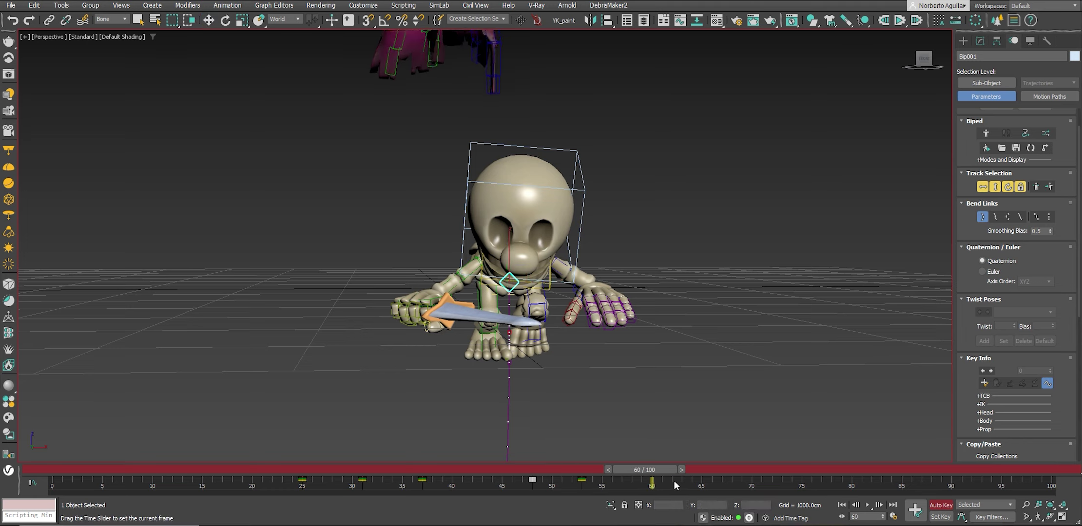
{"action": "key", "text": "w"}
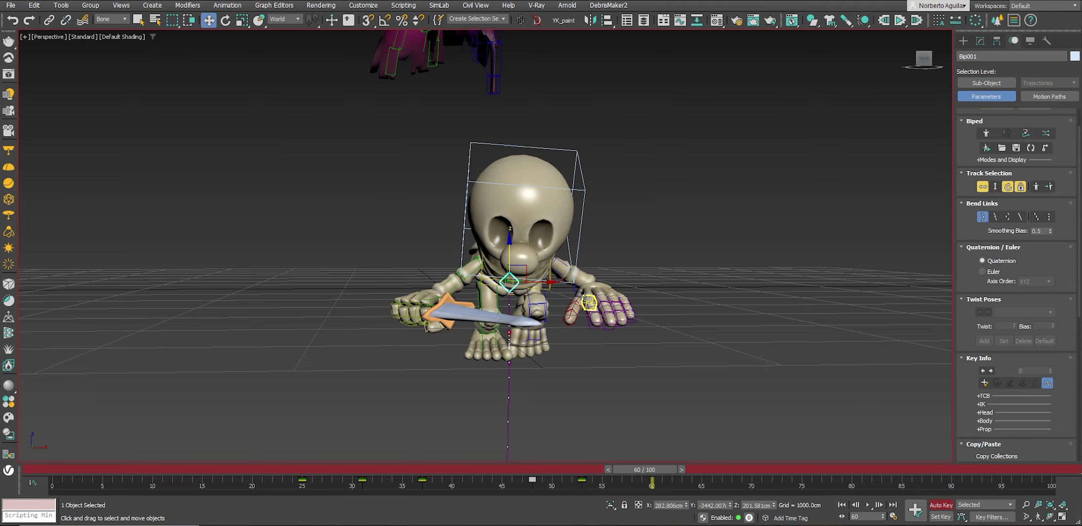
{"action": "left_click", "coordinate": [595, 287]}
{"action": "middle_click_drag", "start_coordinate": [595, 287], "coordinate": [658, 295], "text": "alt"}
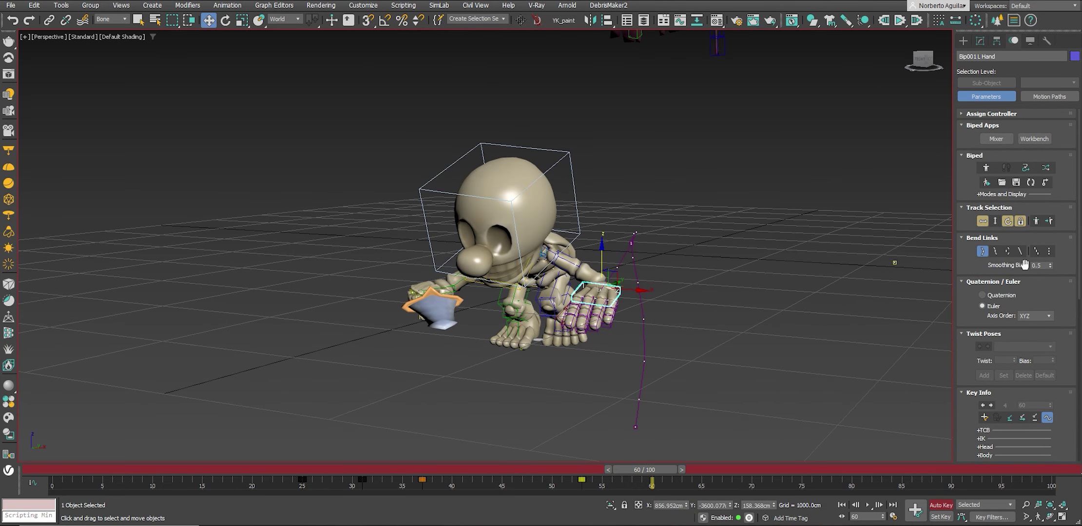
{"action": "left_click", "coordinate": [1051, 221]}
{"action": "left_click", "coordinate": [996, 221]}
{"action": "middle_click_drag", "start_coordinate": [746, 258], "coordinate": [722, 297], "text": "alt"}
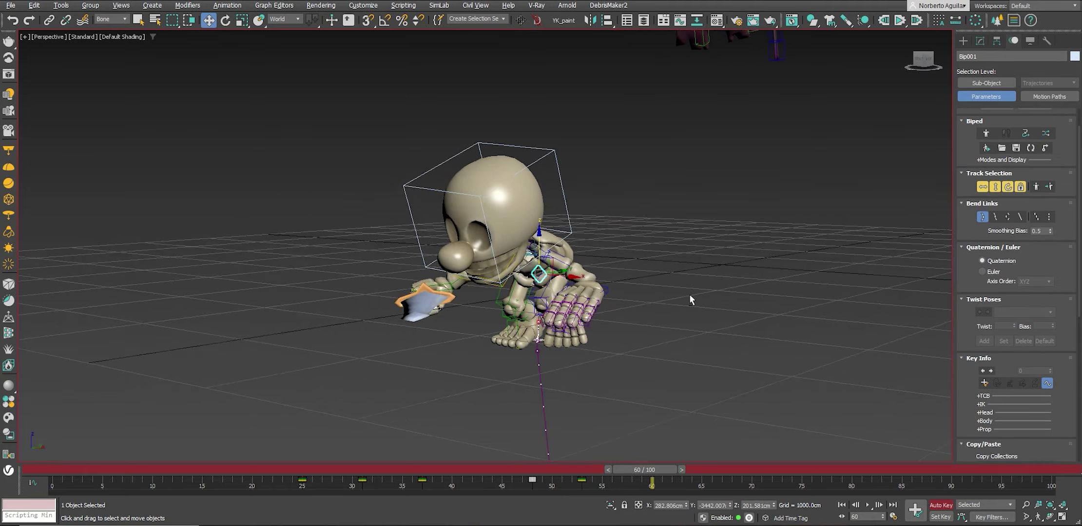
Raise the centre of mass, rotate the left foot about 24°, and move it lower and outward.
{"action": "left_click_drag", "start_coordinate": [540, 247], "coordinate": [541, 229]}
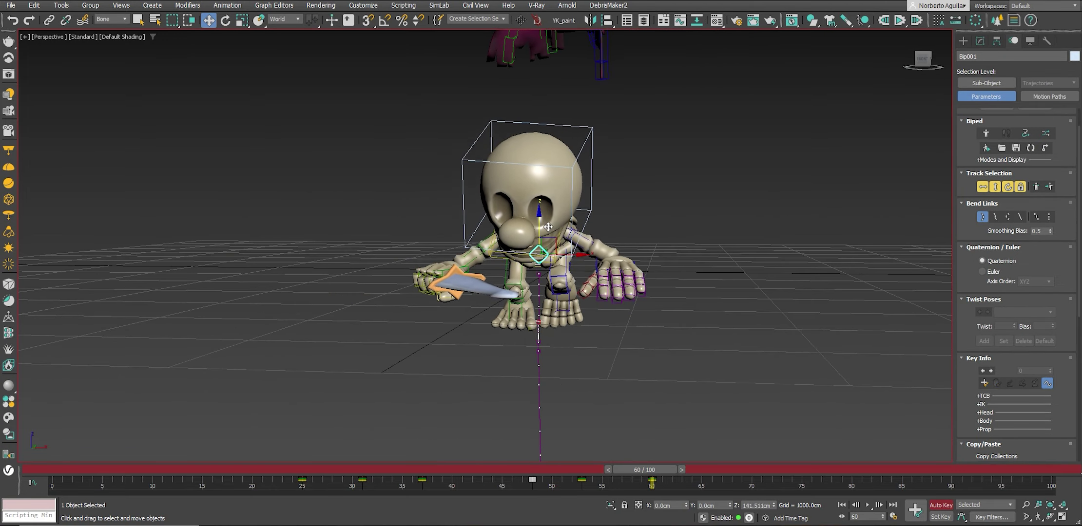
{"action": "middle_click_drag", "start_coordinate": [580, 307], "coordinate": [575, 302], "text": "alt"}
{"action": "left_click", "coordinate": [575, 302]}
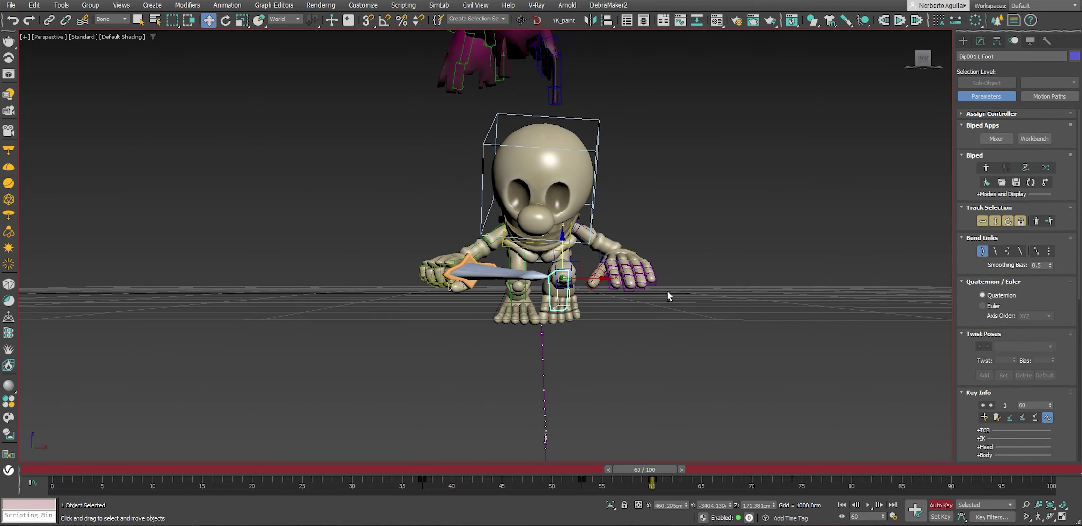
{"action": "middle_click_drag", "start_coordinate": [666, 291], "coordinate": [565, 244], "text": "alt"}
{"action": "key", "text": "e"}
{"action": "left_click_drag", "start_coordinate": [561, 243], "coordinate": [563, 235]}
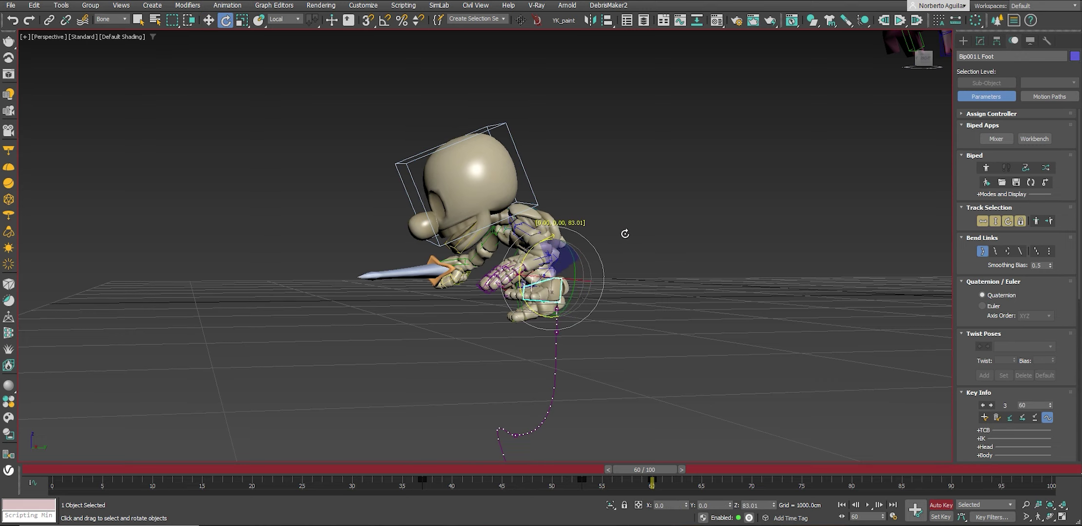
{"action": "key", "text": "w"}
{"action": "middle_click_drag", "start_coordinate": [589, 267], "coordinate": [569, 266], "text": "alt"}
{"action": "left_click_drag", "start_coordinate": [570, 266], "coordinate": [575, 280]}
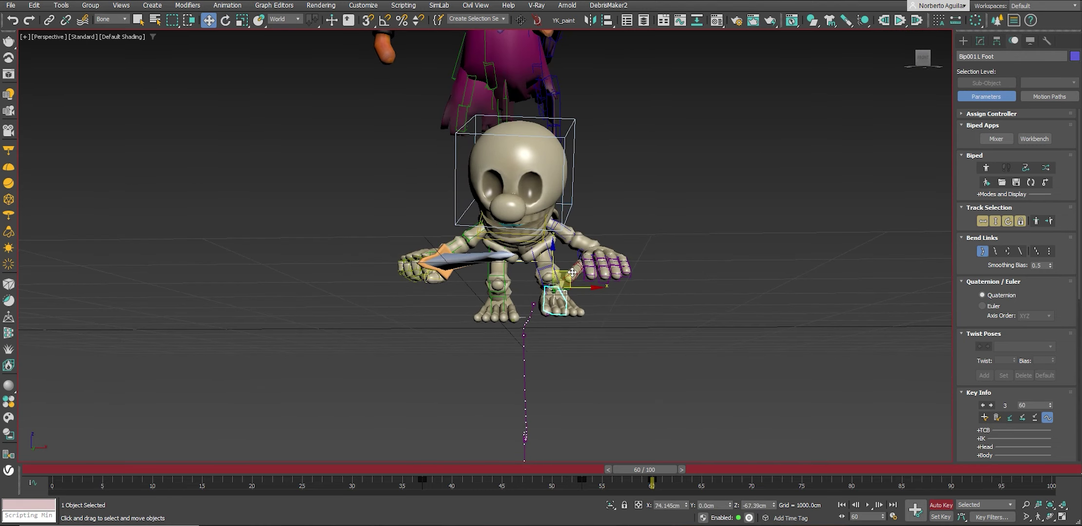
{"action": "middle_click_drag", "start_coordinate": [575, 280], "coordinate": [566, 294], "text": "alt"}
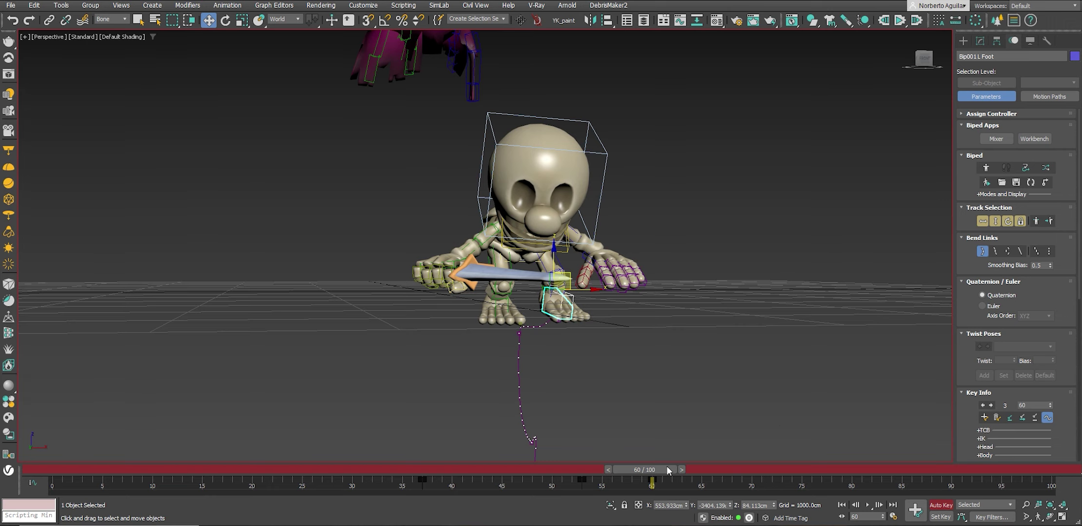
Rotate the left foot about 9° more and reposition it.
{"action": "middle_click_drag", "start_coordinate": [591, 325], "coordinate": [580, 297], "text": "alt"}
{"action": "key", "text": "e"}
{"action": "mouse_move", "coordinate": [579, 297]}
{"action": "left_mouse_down"}
{"action": "mouse_move", "coordinate": [569, 267]}
{"action": "mouse_move", "coordinate": [568, 305]}
{"action": "left_mouse_up"}
{"action": "key", "text": "w"}
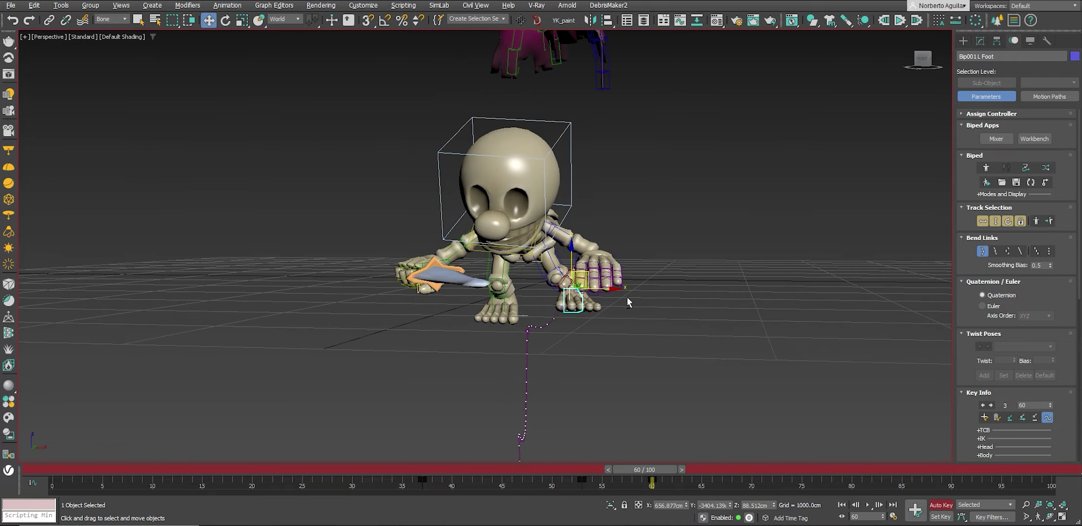
{"action": "mouse_move", "coordinate": [568, 305]}
{"action": "middle_mouse_down", "text": "alt"}
{"action": "mouse_move", "coordinate": [662, 277]}
{"action": "mouse_move", "coordinate": [591, 277]}
{"action": "middle_mouse_up", "text": "alt"}
{"action": "key", "text": "e"}
{"action": "mouse_move", "coordinate": [674, 292]}
{"action": "middle_mouse_down", "text": "alt"}
{"action": "mouse_move", "coordinate": [596, 294]}
{"action": "mouse_move", "coordinate": [651, 285]}
{"action": "mouse_move", "coordinate": [611, 291]}
{"action": "mouse_move", "coordinate": [585, 329]}
{"action": "middle_mouse_up", "text": "alt"}
Shift the whole body slightly and rotate the left calf to bend the leg.
{"action": "left_click", "coordinate": [994, 222]}
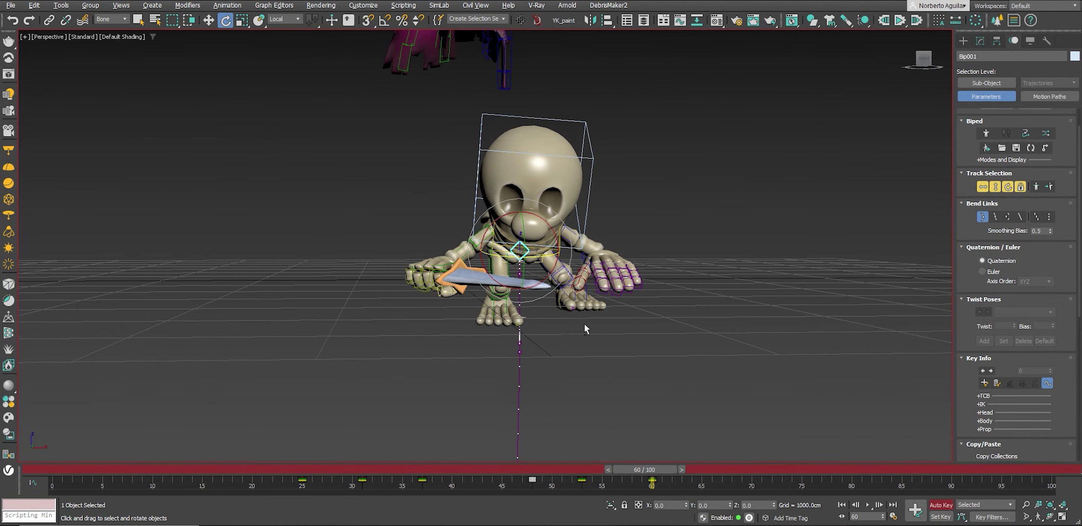
{"action": "middle_click_drag", "start_coordinate": [560, 288], "coordinate": [551, 253], "text": "alt"}
{"action": "key", "text": "w"}
{"action": "left_click_drag", "start_coordinate": [541, 246], "coordinate": [549, 232]}
{"action": "key", "text": "e"}
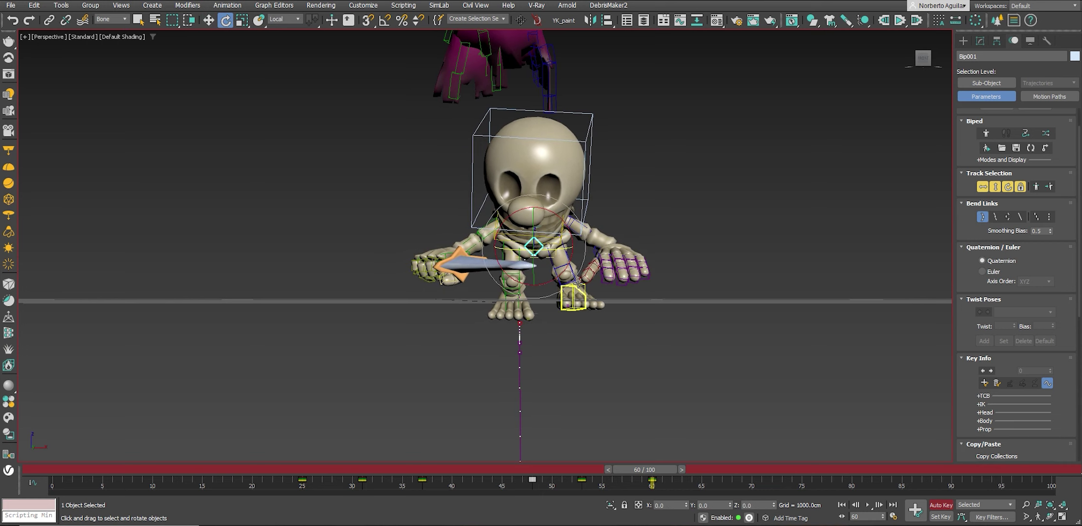
{"action": "left_click", "coordinate": [571, 271]}
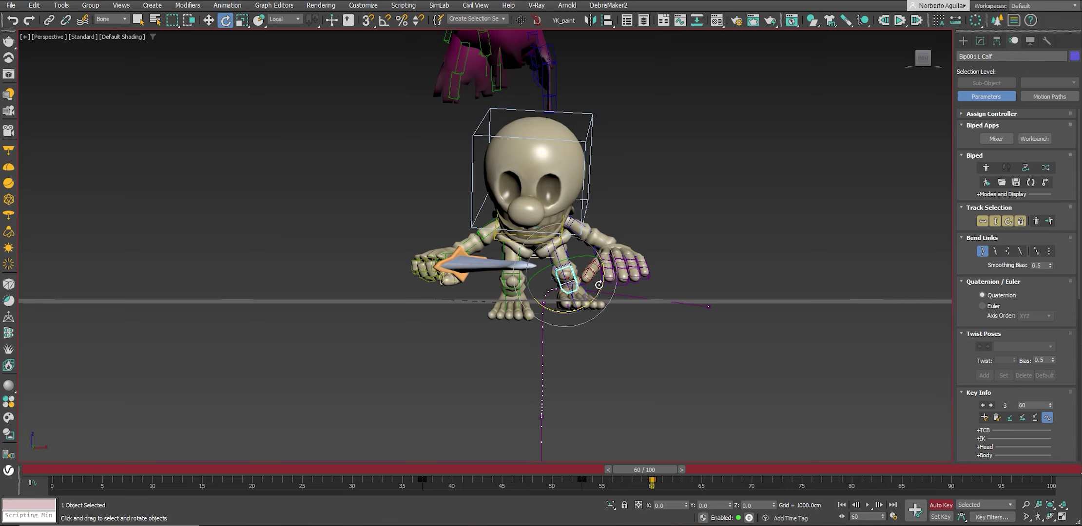
{"action": "left_click_drag", "start_coordinate": [599, 285], "coordinate": [631, 277]}
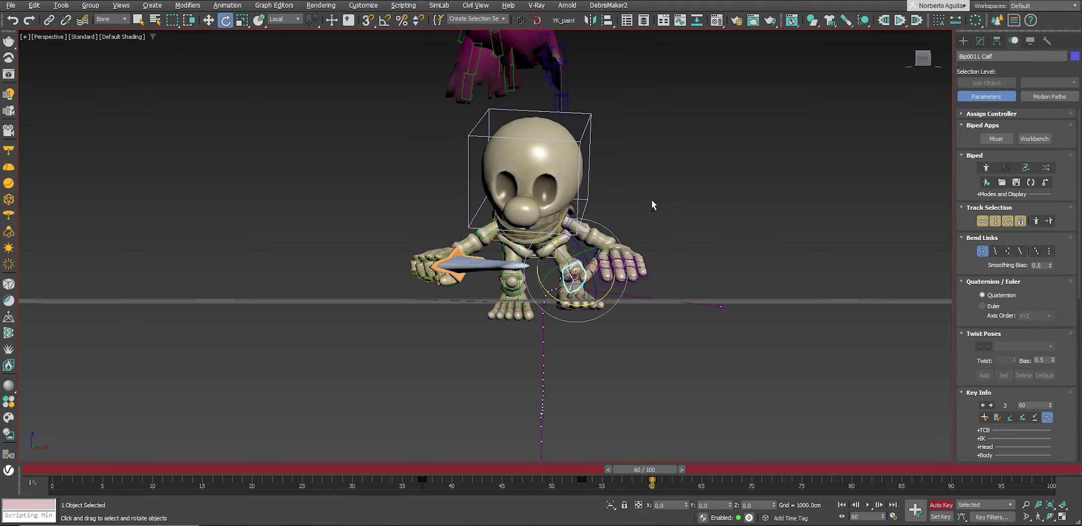
Tilt the upper spine about 20 degrees.
{"action": "middle_click_drag", "start_coordinate": [653, 205], "coordinate": [574, 215], "text": "alt"}
{"action": "left_click", "coordinate": [567, 217]}
{"action": "mouse_move", "coordinate": [609, 214]}
{"action": "left_mouse_down"}
{"action": "mouse_move", "coordinate": [623, 199]}
{"action": "mouse_move", "coordinate": [653, 229]}
{"action": "mouse_move", "coordinate": [631, 220]}
{"action": "left_mouse_up"}
{"action": "key", "text": "w"}
{"action": "left_click", "coordinate": [1007, 221]}
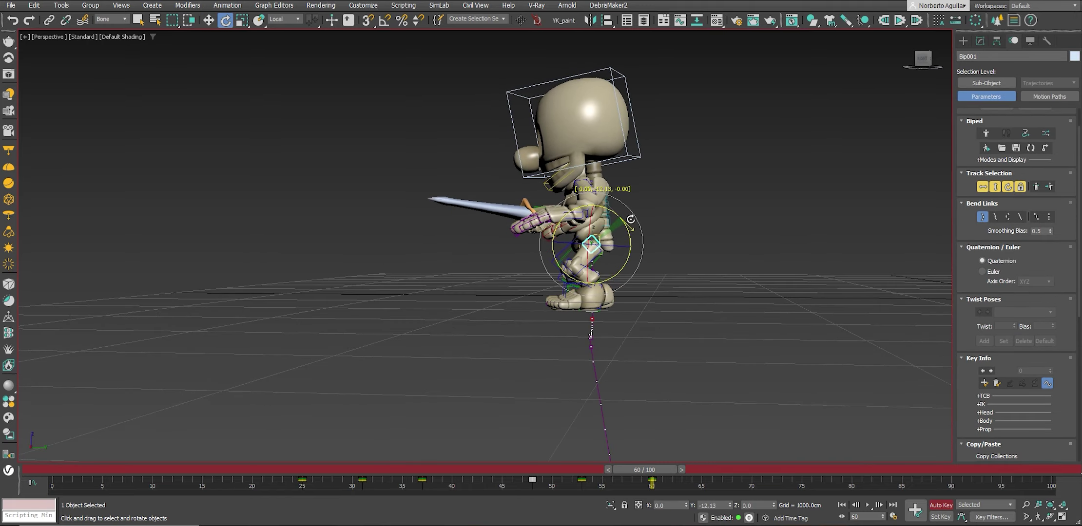
{"action": "middle_click_drag", "start_coordinate": [631, 219], "coordinate": [707, 241], "text": "alt"}
{"action": "key", "text": "w"}
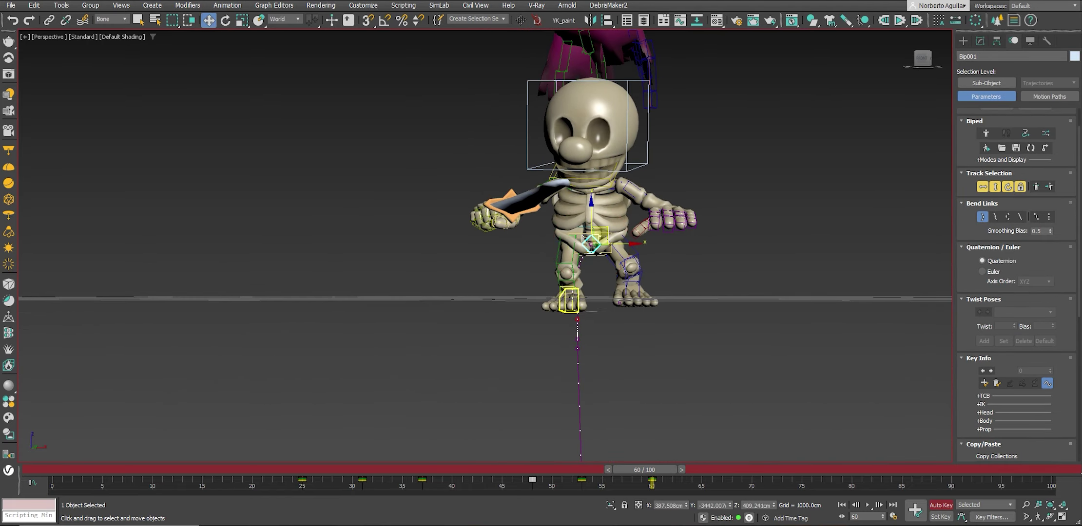
{"action": "left_click", "coordinate": [572, 295]}
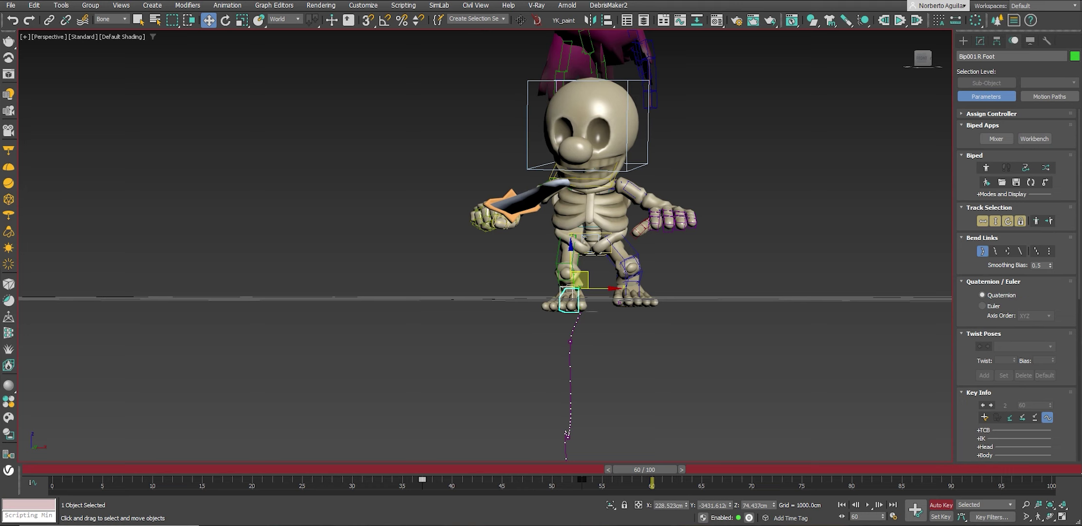
At frame 53, move the right foot up and left and turn it slightly.
{"action": "mouse_move", "coordinate": [652, 473]}
{"action": "left_mouse_down"}
{"action": "mouse_move", "coordinate": [575, 466]}
{"action": "mouse_move", "coordinate": [612, 470]}
{"action": "mouse_move", "coordinate": [585, 467]}
{"action": "left_mouse_up"}
{"action": "key", "text": "w"}
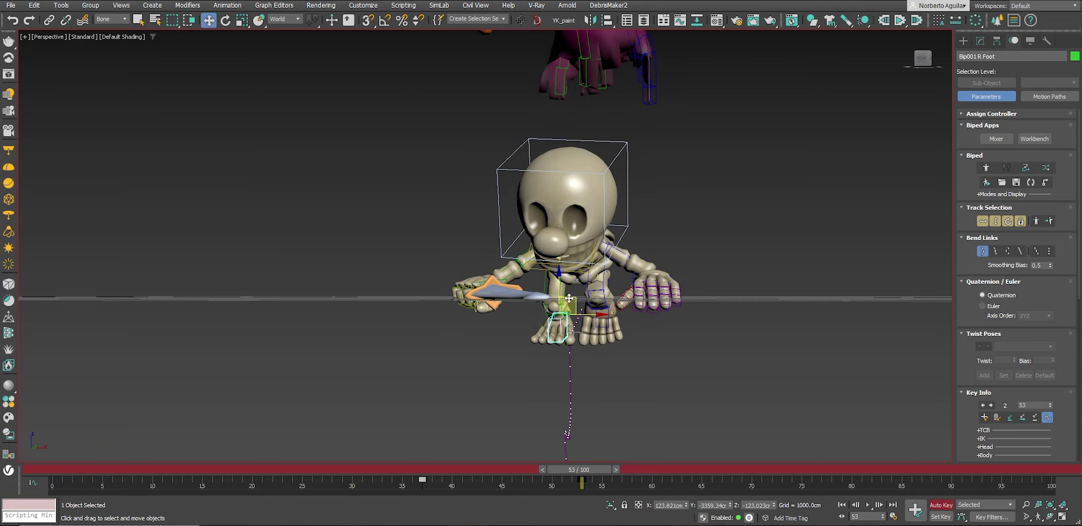
{"action": "left_click_drag", "start_coordinate": [570, 293], "coordinate": [547, 258]}
{"action": "middle_click_drag", "start_coordinate": [547, 257], "coordinate": [538, 253], "text": "alt"}
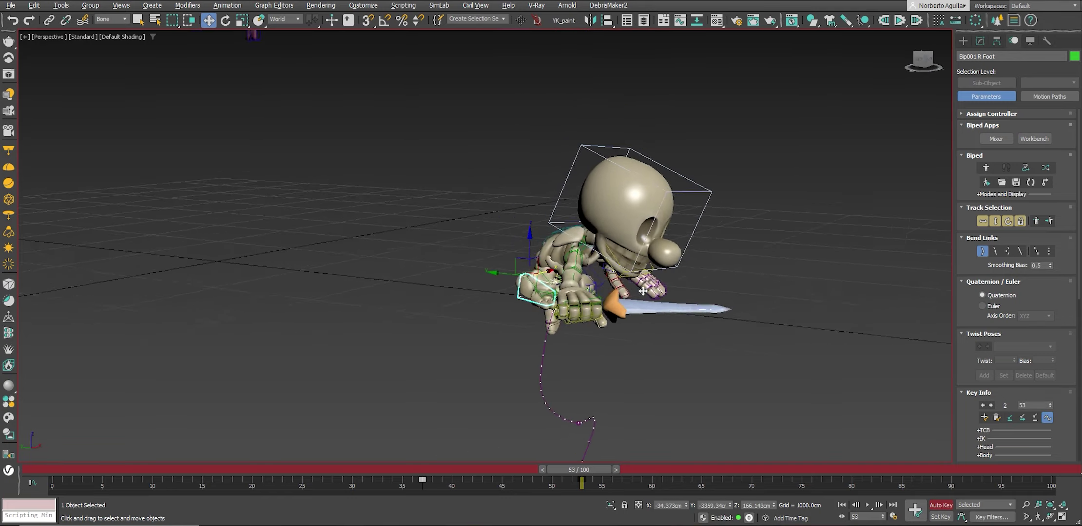
{"action": "key", "text": "e"}
{"action": "left_click_drag", "start_coordinate": [539, 253], "coordinate": [521, 258]}
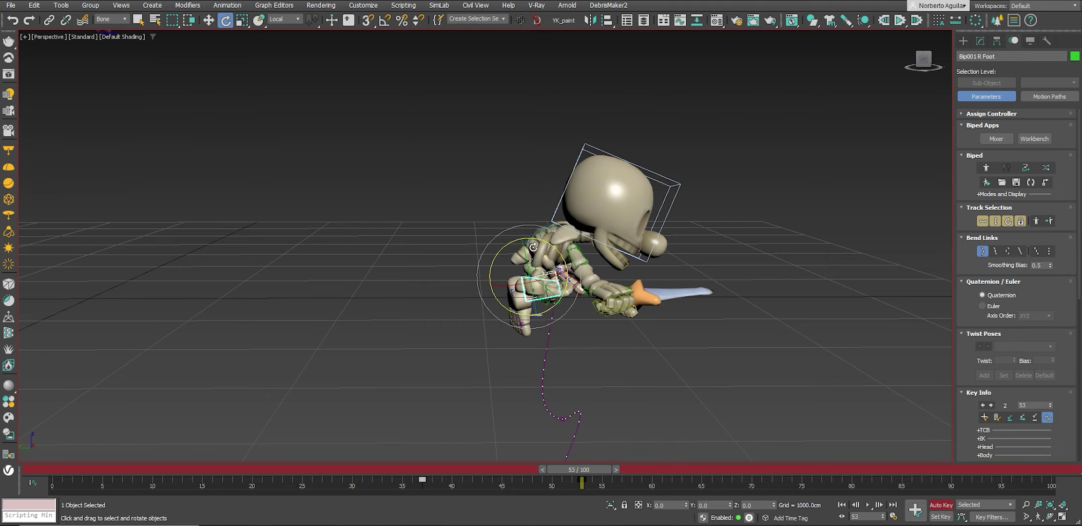
{"action": "key", "text": "w"}
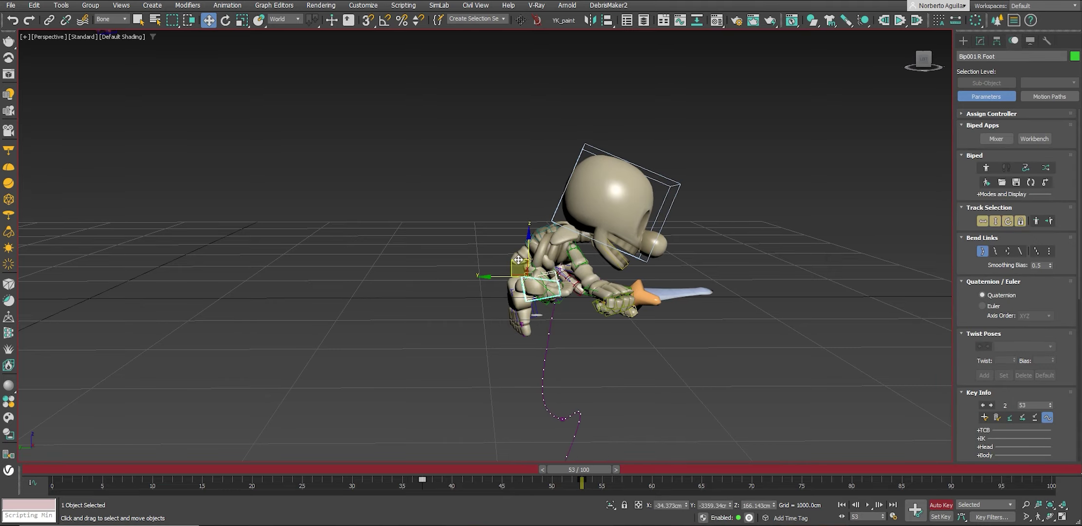
Lower the right foot to the ground with small nudges, then return to frame 60.
{"action": "left_click_drag", "start_coordinate": [522, 266], "coordinate": [533, 296]}
{"action": "middle_click_drag", "start_coordinate": [628, 302], "coordinate": [565, 292], "text": "alt"}
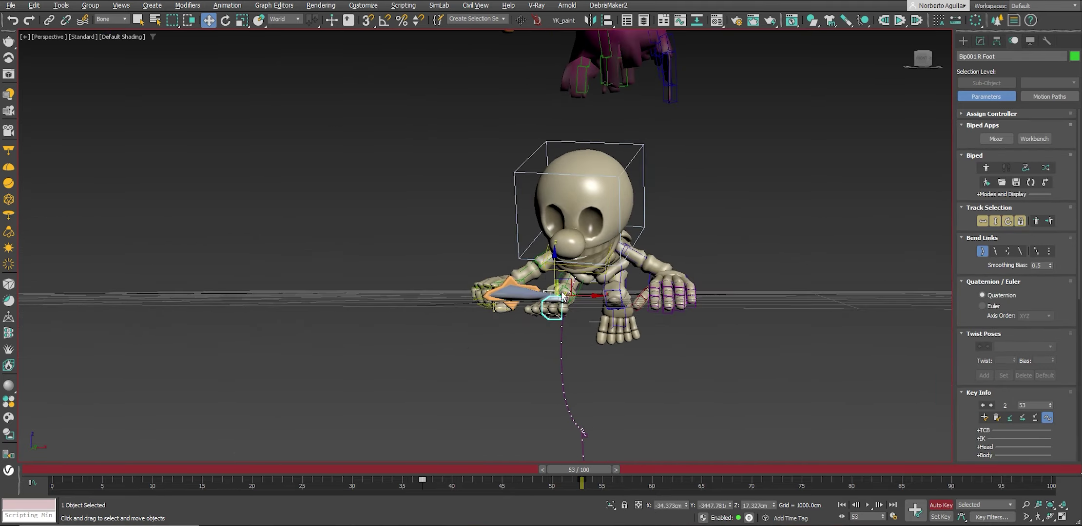
{"action": "left_click_drag", "start_coordinate": [565, 292], "coordinate": [569, 271]}
{"action": "middle_click_drag", "start_coordinate": [572, 264], "coordinate": [559, 284], "text": "alt"}
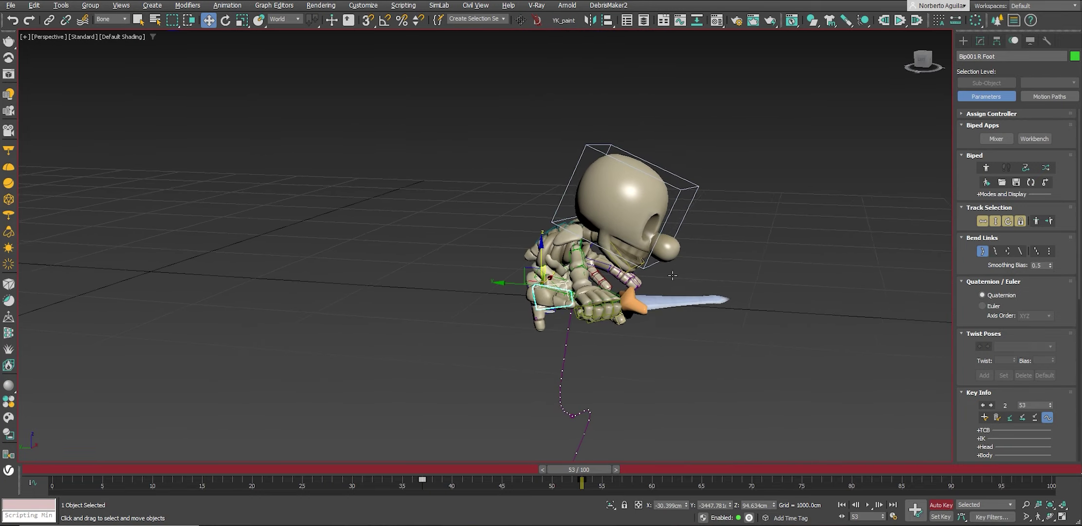
{"action": "left_click_drag", "start_coordinate": [513, 288], "coordinate": [517, 289]}
{"action": "middle_click_drag", "start_coordinate": [518, 289], "coordinate": [727, 298], "text": "alt"}
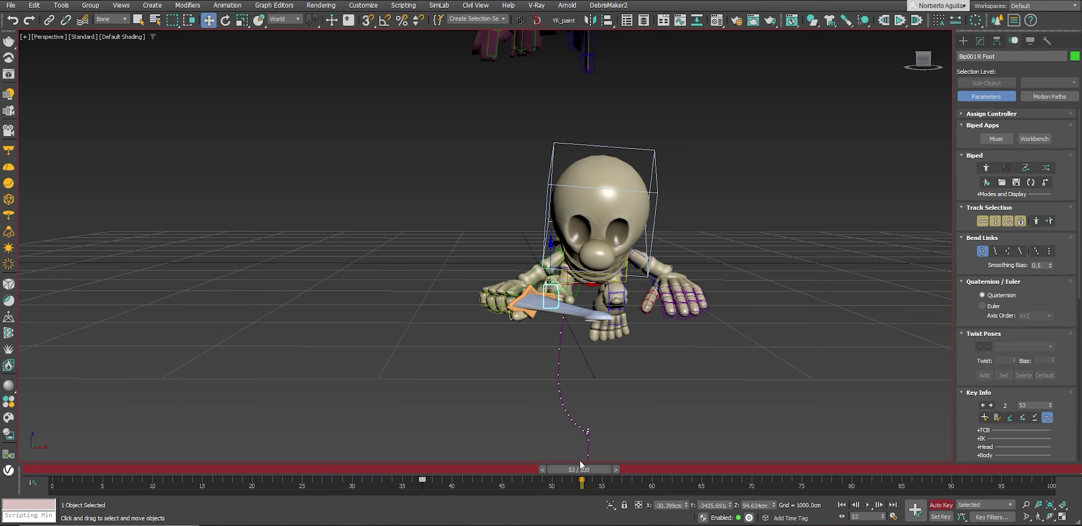
{"action": "mouse_move", "coordinate": [580, 468]}
{"action": "left_mouse_down"}
{"action": "mouse_move", "coordinate": [662, 486]}
{"action": "mouse_move", "coordinate": [645, 485]}
{"action": "left_mouse_up"}
At frame 60, rotate the right calf about 33° and move the right leg down and right.
{"action": "key", "text": "w"}
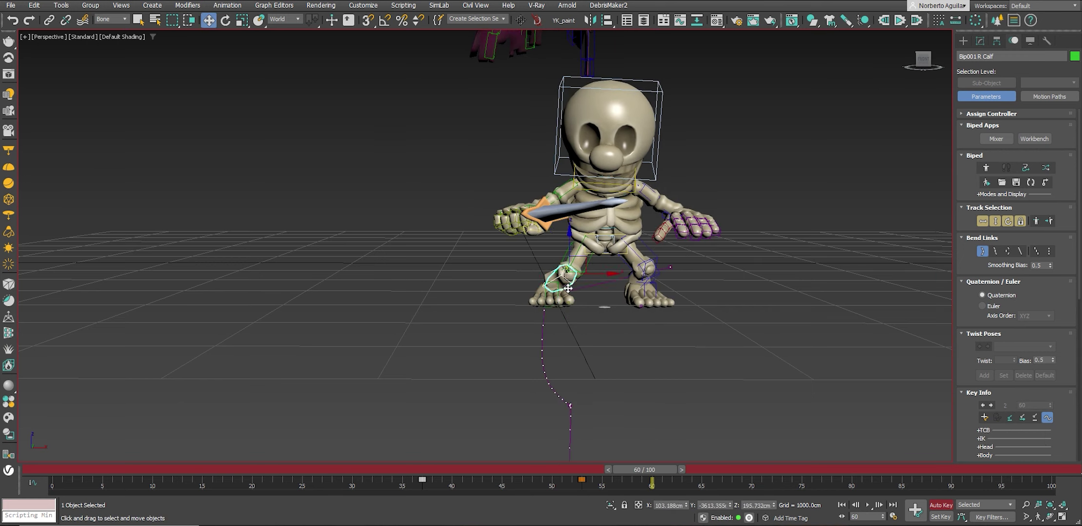
{"action": "key", "text": "e"}
{"action": "left_click_drag", "start_coordinate": [551, 296], "coordinate": [520, 273]}
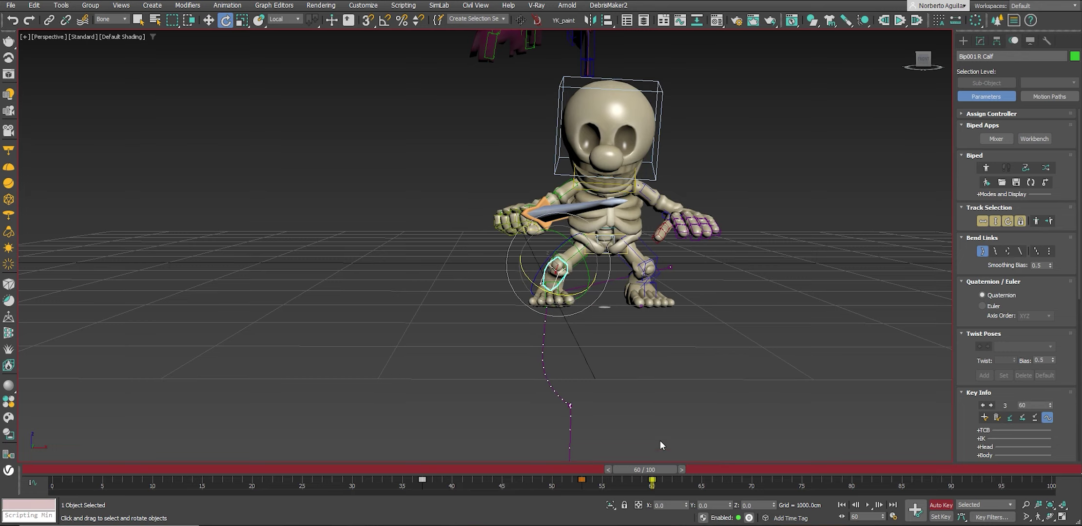
{"action": "mouse_move", "coordinate": [643, 469]}
{"action": "left_mouse_down"}
{"action": "mouse_move", "coordinate": [665, 484]}
{"action": "mouse_move", "coordinate": [531, 462]}
{"action": "left_mouse_up"}
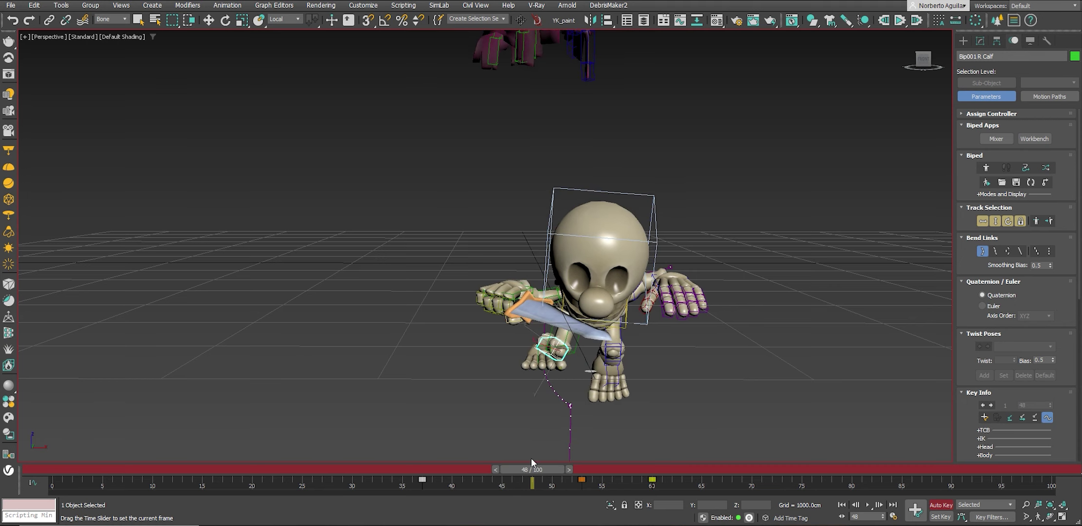
{"action": "key", "text": "w"}
{"action": "left_click_drag", "start_coordinate": [571, 335], "coordinate": [589, 374]}
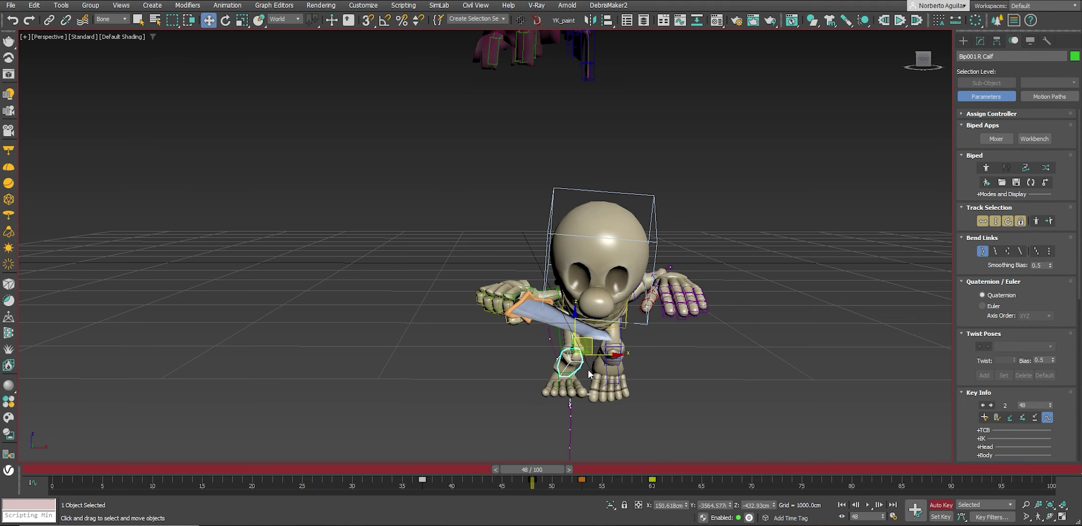
{"action": "key", "text": "e"}
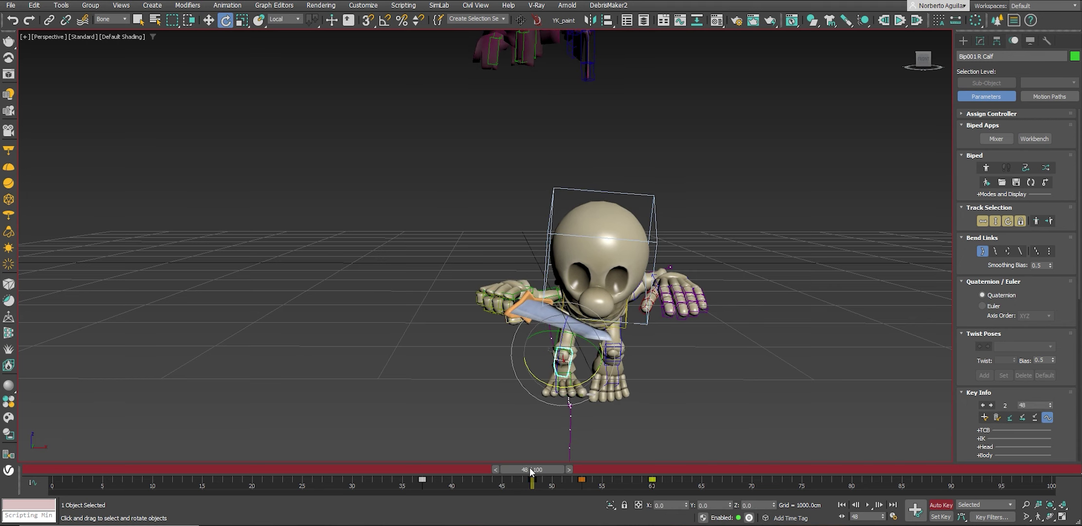
Play back from frame 53, then at frame 60 shift the whole skeleton right.
{"action": "mouse_move", "coordinate": [531, 469]}
{"action": "left_mouse_down"}
{"action": "mouse_move", "coordinate": [580, 481]}
{"action": "mouse_move", "coordinate": [483, 475]}
{"action": "left_mouse_up"}
{"action": "left_click", "coordinate": [877, 506]}
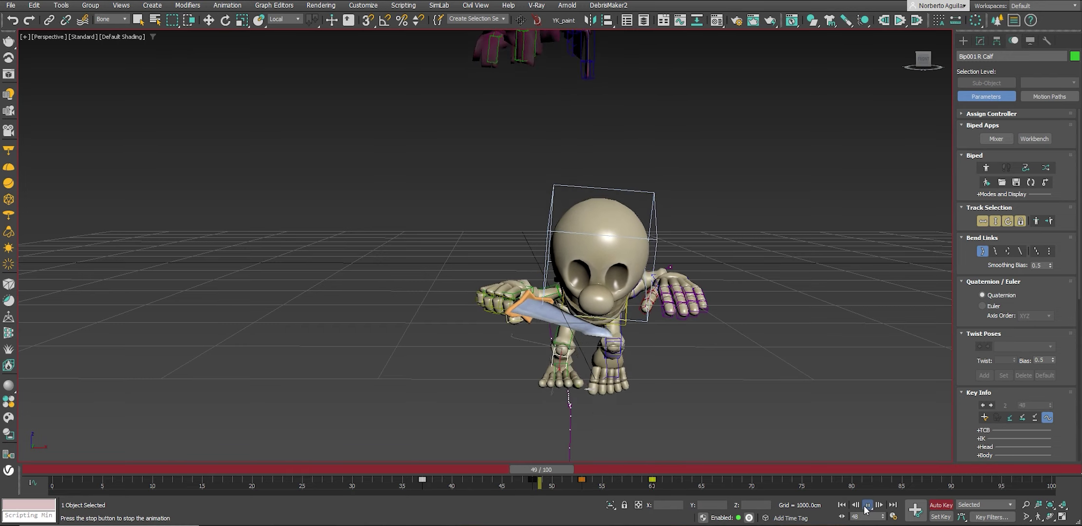
{"action": "left_click_drag", "start_coordinate": [616, 470], "coordinate": [657, 470]}
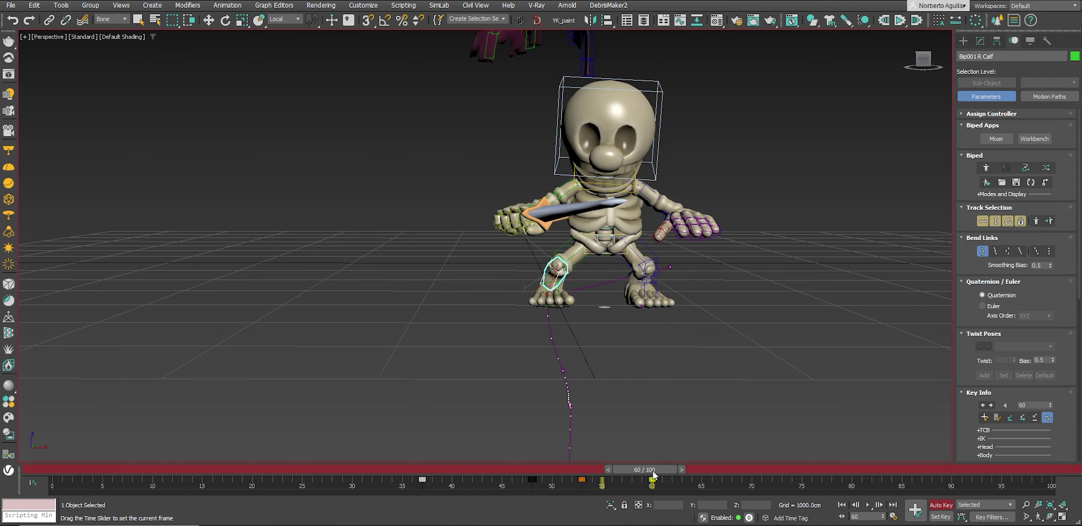
{"action": "key", "text": "w"}
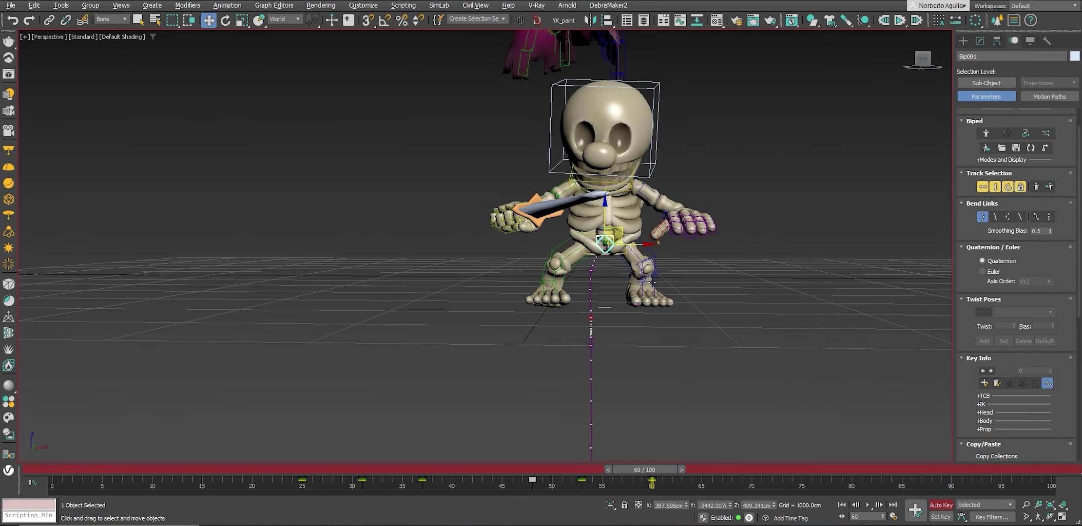
{"action": "left_click_drag", "start_coordinate": [619, 233], "coordinate": [635, 261]}
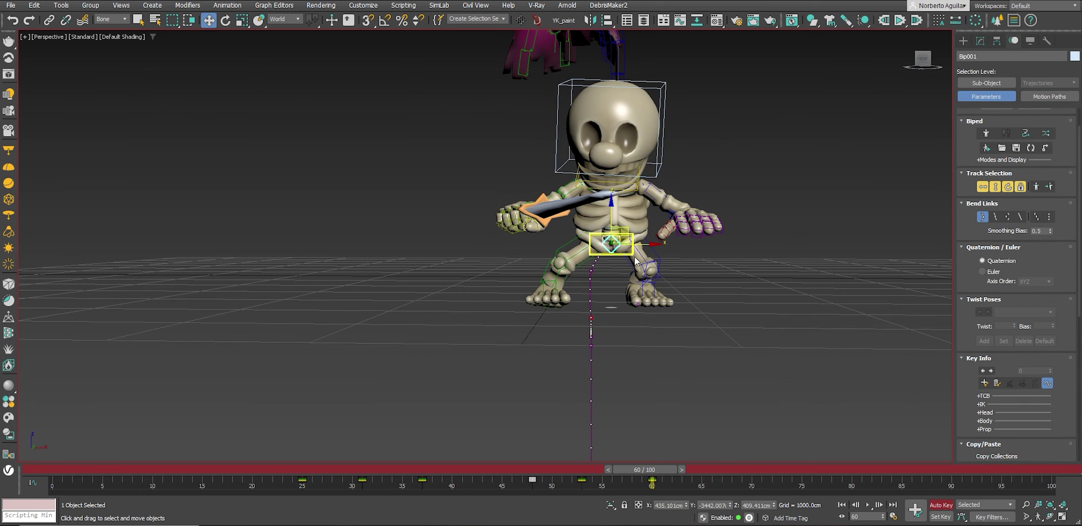
At frame 56, adjust the left foot's angle.
{"action": "left_click", "coordinate": [551, 274]}
{"action": "key", "text": "e"}
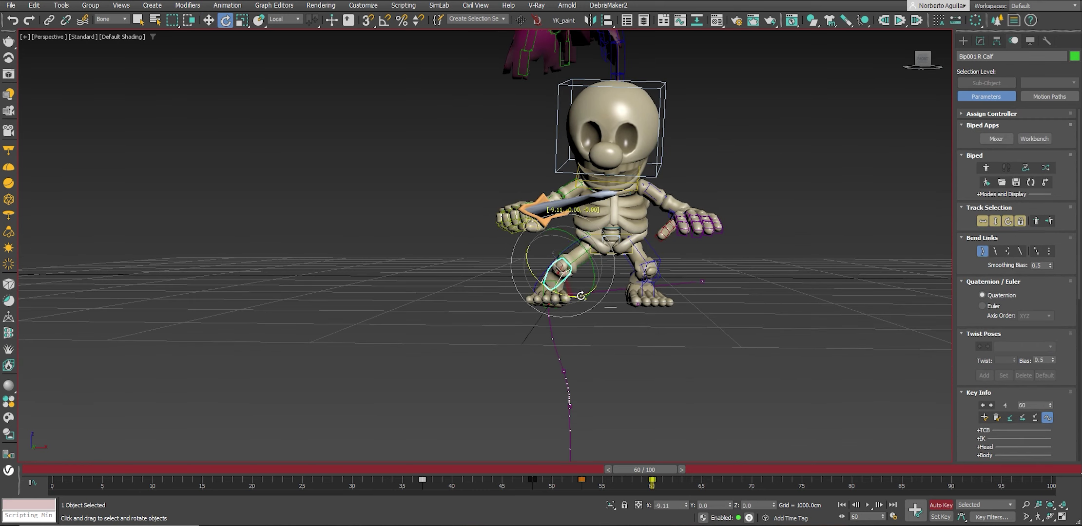
{"action": "left_click_drag", "start_coordinate": [652, 469], "coordinate": [617, 469]}
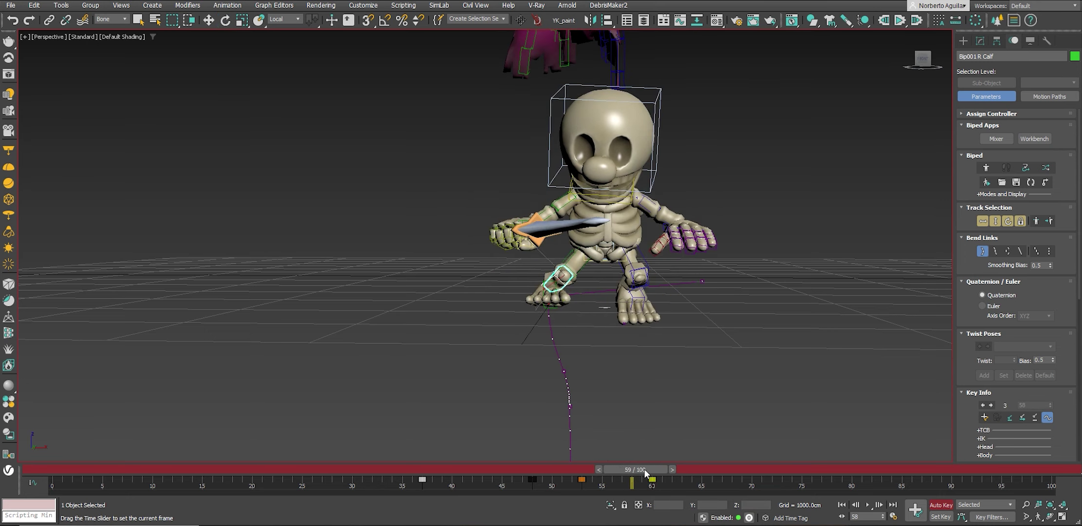
{"action": "key", "text": "w"}
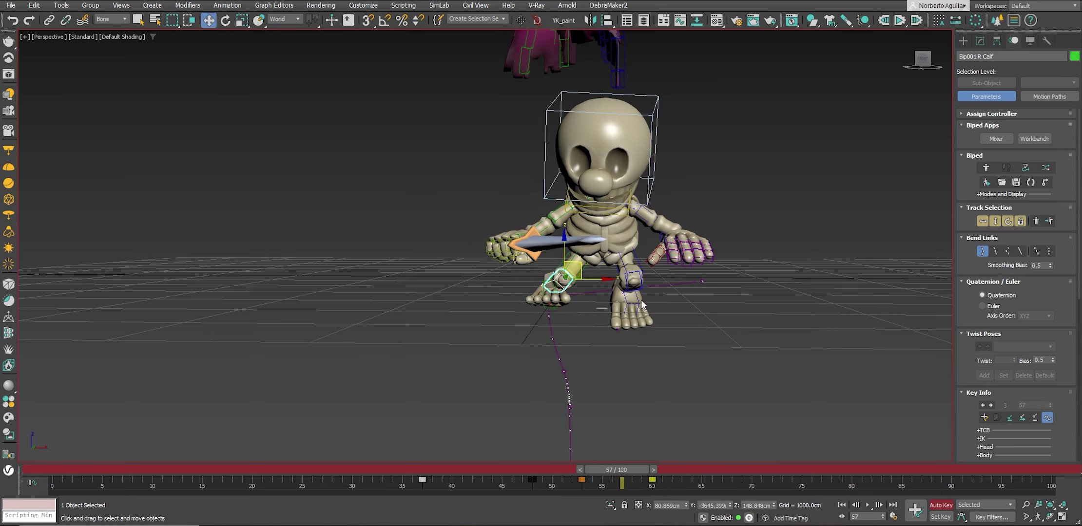
{"action": "left_click", "coordinate": [629, 288]}
{"action": "mouse_move", "coordinate": [609, 470]}
{"action": "left_mouse_down"}
{"action": "mouse_move", "coordinate": [591, 469]}
{"action": "mouse_move", "coordinate": [612, 469]}
{"action": "left_mouse_up"}
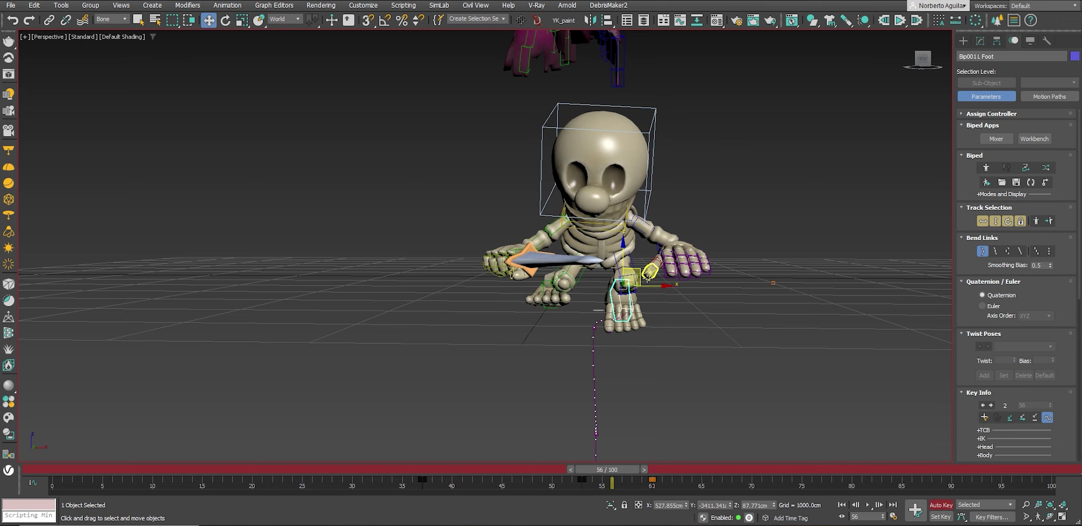
{"action": "key", "text": "e"}
{"action": "left_click_drag", "start_coordinate": [631, 266], "coordinate": [629, 292]}
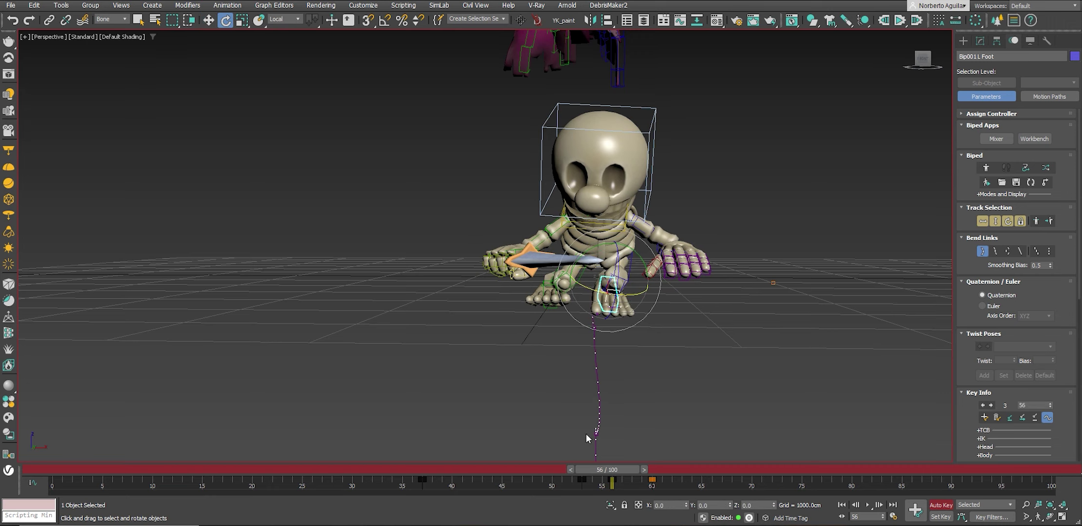
Review playback, then at frame 60 lower the centre of mass into a deeper crouch.
{"action": "left_click_drag", "start_coordinate": [612, 469], "coordinate": [667, 475]}
{"action": "key", "text": "slash"}
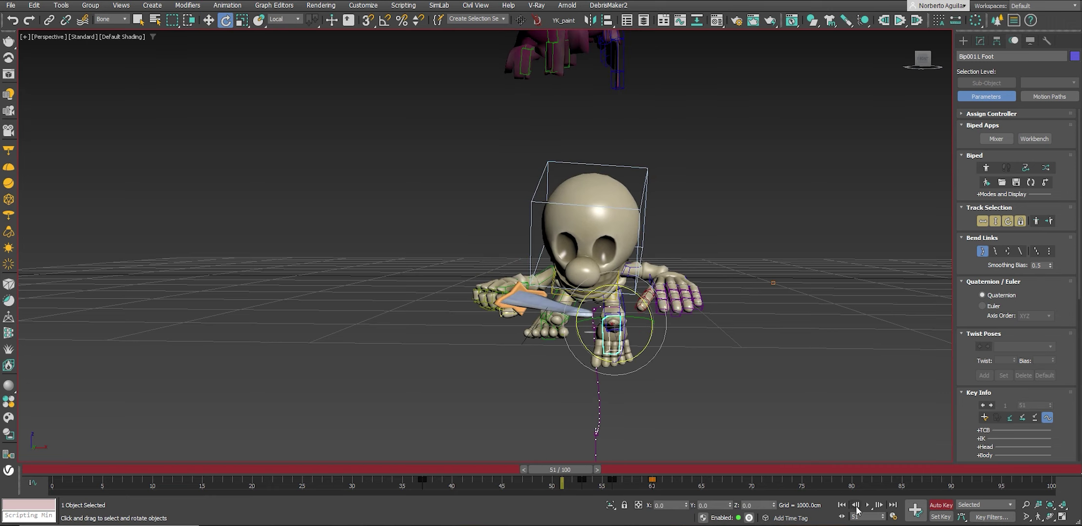
{"action": "left_click_drag", "start_coordinate": [624, 466], "coordinate": [655, 469]}
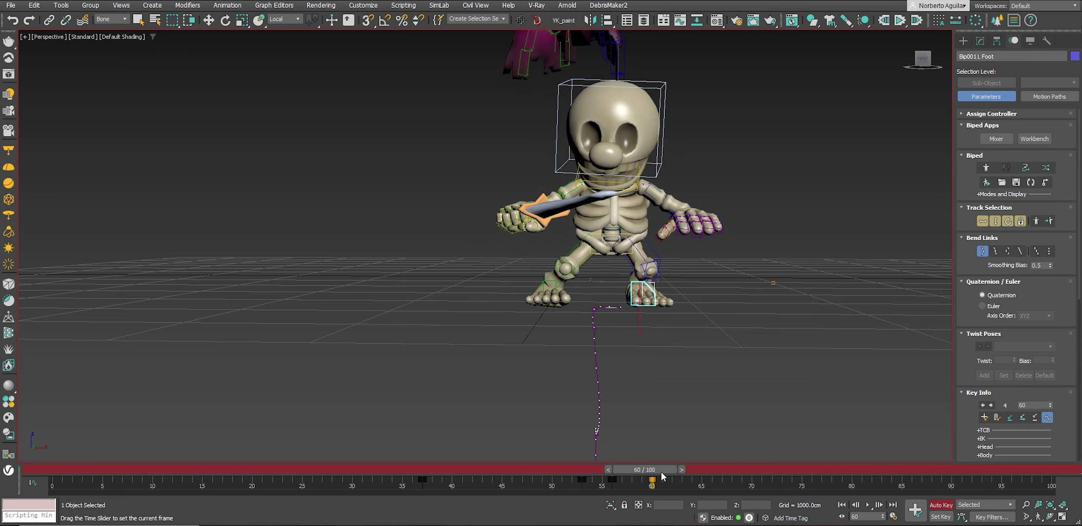
{"action": "key", "text": "e"}
{"action": "left_click", "coordinate": [992, 221]}
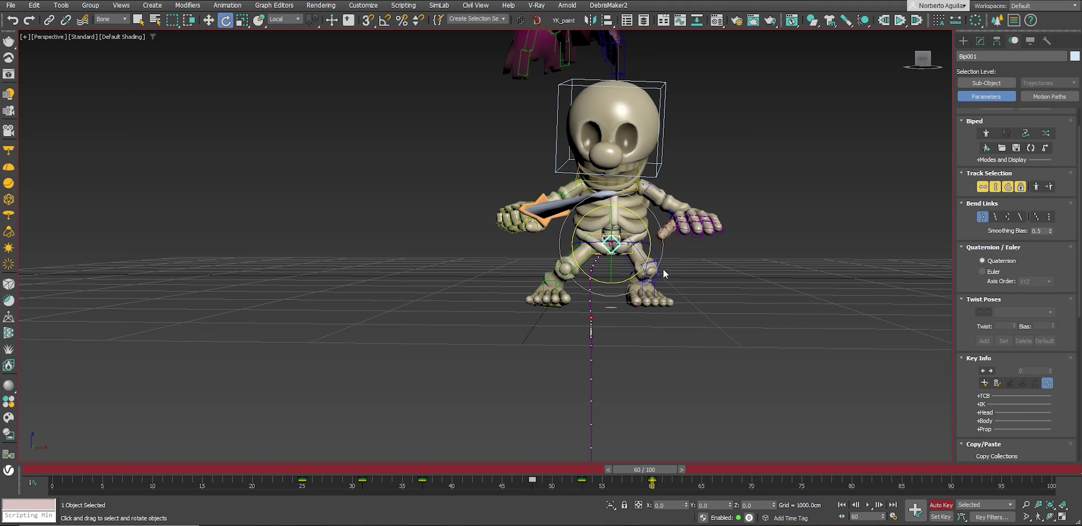
{"action": "left_click_drag", "start_coordinate": [628, 220], "coordinate": [628, 227]}
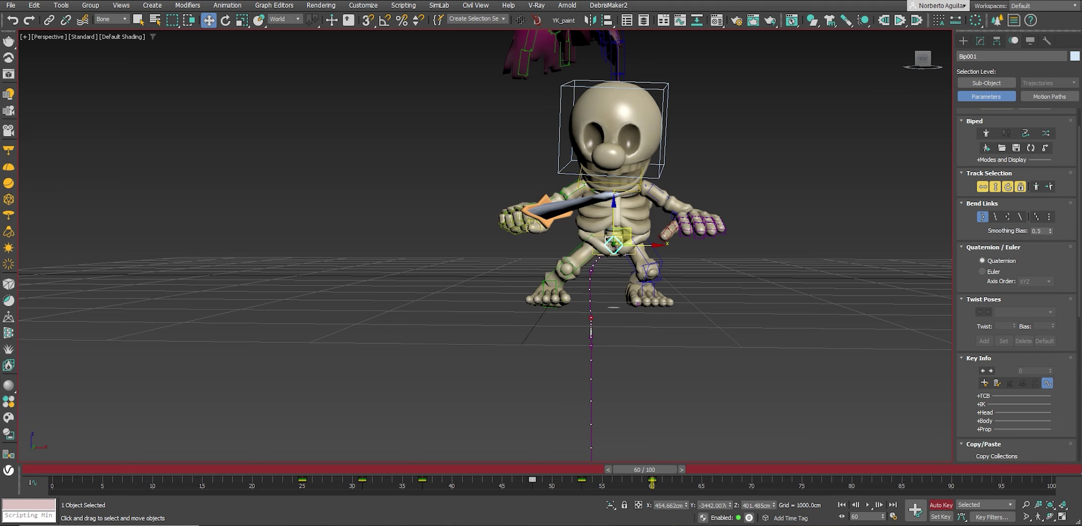
At frame 65, nudge the body up-left and reposition a left finger bone.
{"action": "left_click_drag", "start_coordinate": [665, 472], "coordinate": [712, 472]}
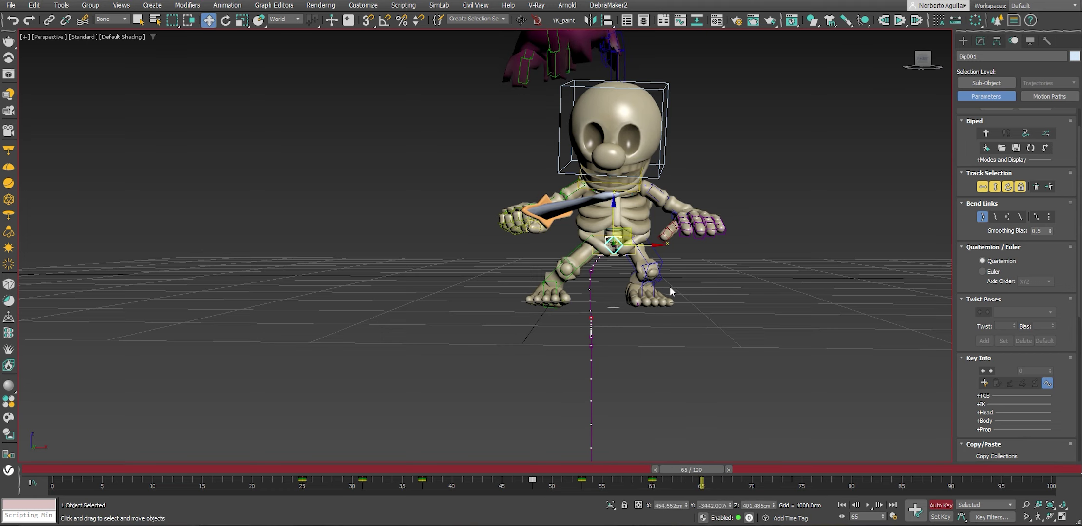
{"action": "left_click_drag", "start_coordinate": [628, 227], "coordinate": [625, 220]}
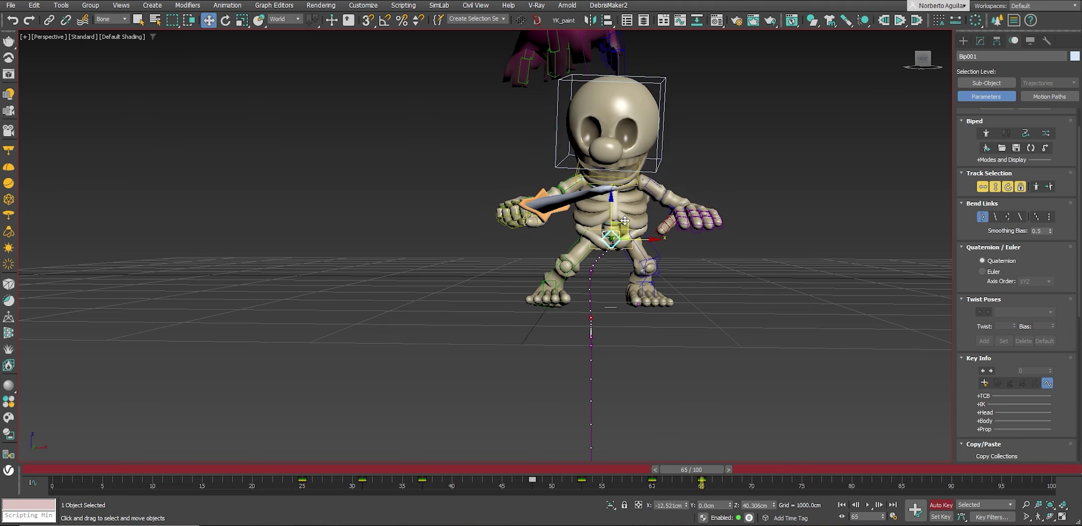
{"action": "left_click", "coordinate": [677, 204]}
{"action": "middle_click_drag", "start_coordinate": [678, 204], "coordinate": [740, 212], "text": "alt"}
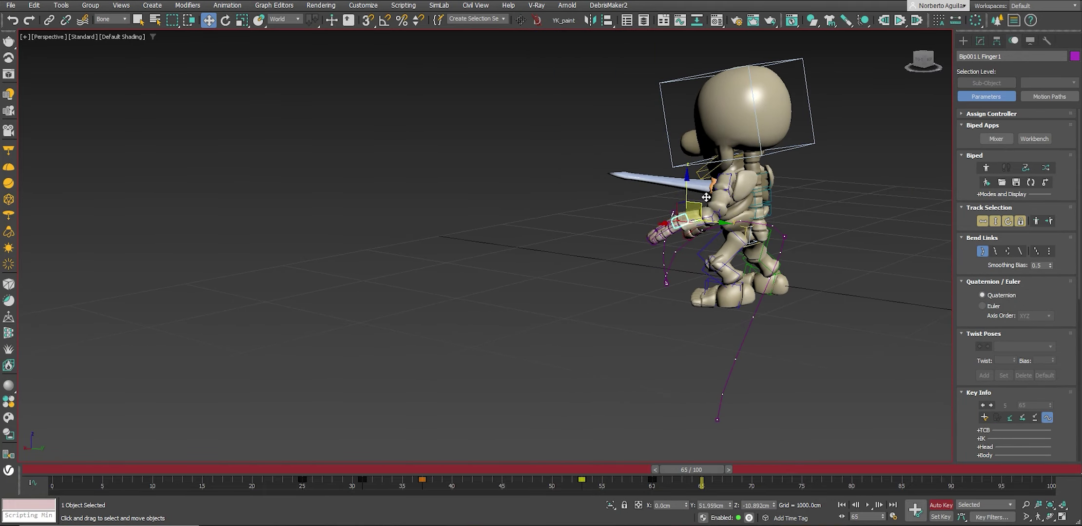
{"action": "left_click_drag", "start_coordinate": [739, 212], "coordinate": [733, 219]}
{"action": "middle_click_drag", "start_coordinate": [733, 219], "coordinate": [716, 225], "text": "alt"}
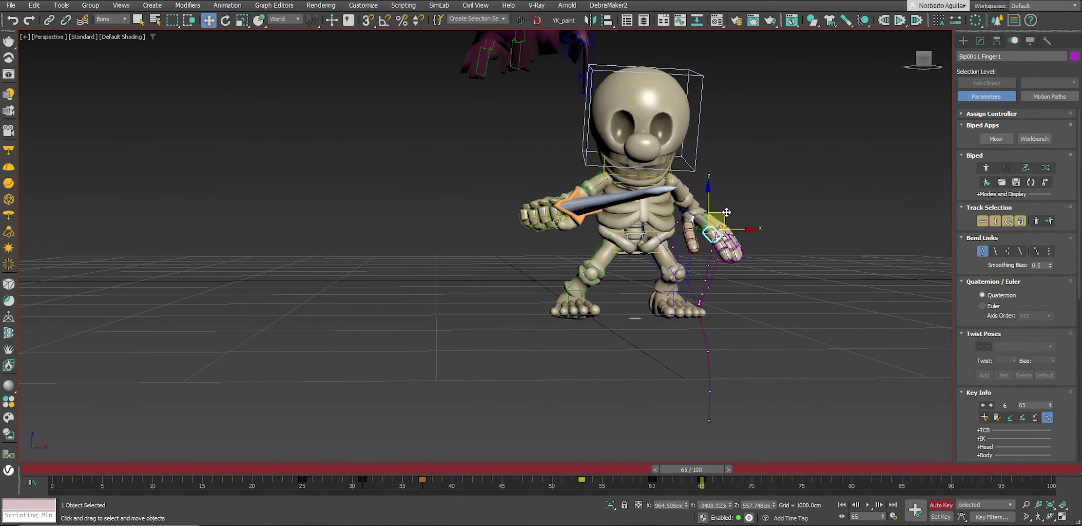
{"action": "left_click_drag", "start_coordinate": [716, 224], "coordinate": [720, 223]}
{"action": "key", "text": "e"}
{"action": "middle_click_drag", "start_coordinate": [733, 233], "coordinate": [730, 213], "text": "alt"}
{"action": "key", "text": "w"}
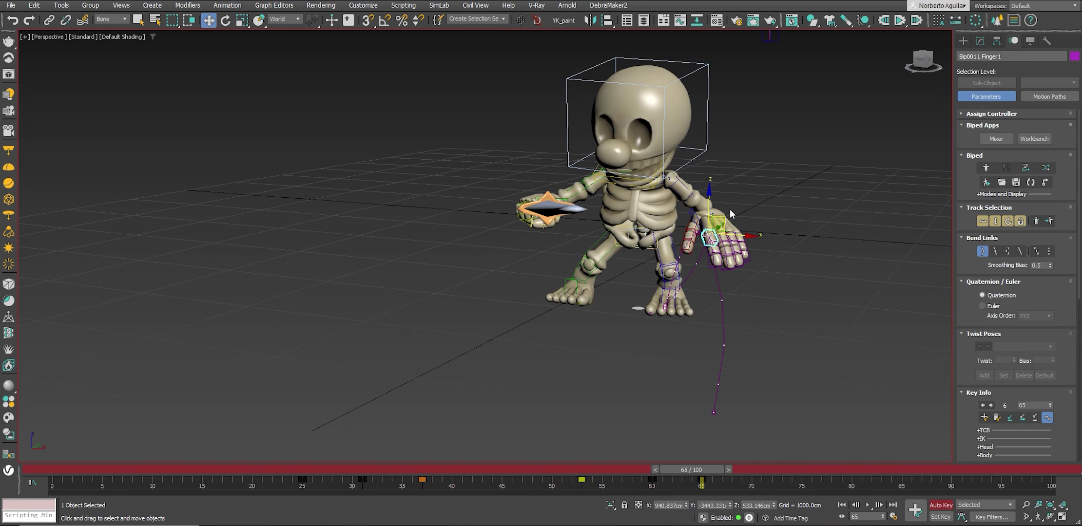
Rotate the left hand and lower it to hang at the skeleton's side.
{"action": "key", "text": "Page_Up"}
{"action": "key", "text": "e"}
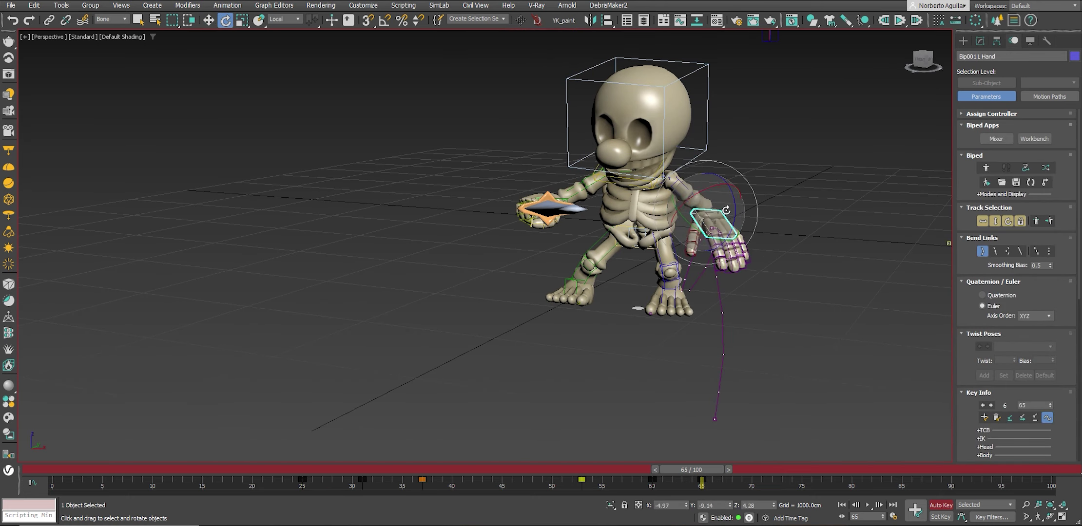
{"action": "left_click_drag", "start_coordinate": [739, 220], "coordinate": [721, 217]}
{"action": "key", "text": "w"}
{"action": "middle_click_drag", "start_coordinate": [721, 217], "coordinate": [687, 226], "text": "alt"}
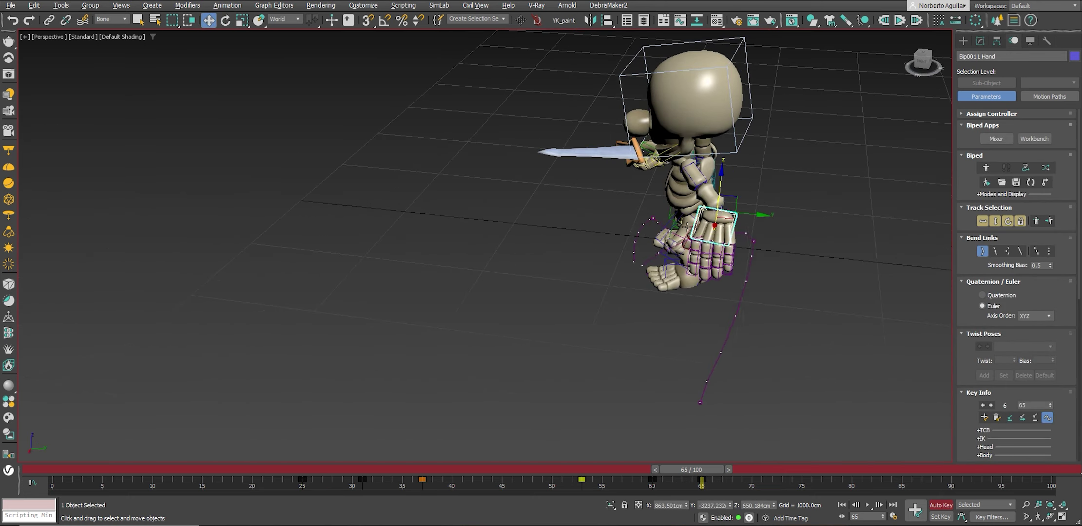
{"action": "left_click_drag", "start_coordinate": [735, 201], "coordinate": [722, 229]}
{"action": "middle_click_drag", "start_coordinate": [721, 229], "coordinate": [692, 213], "text": "alt"}
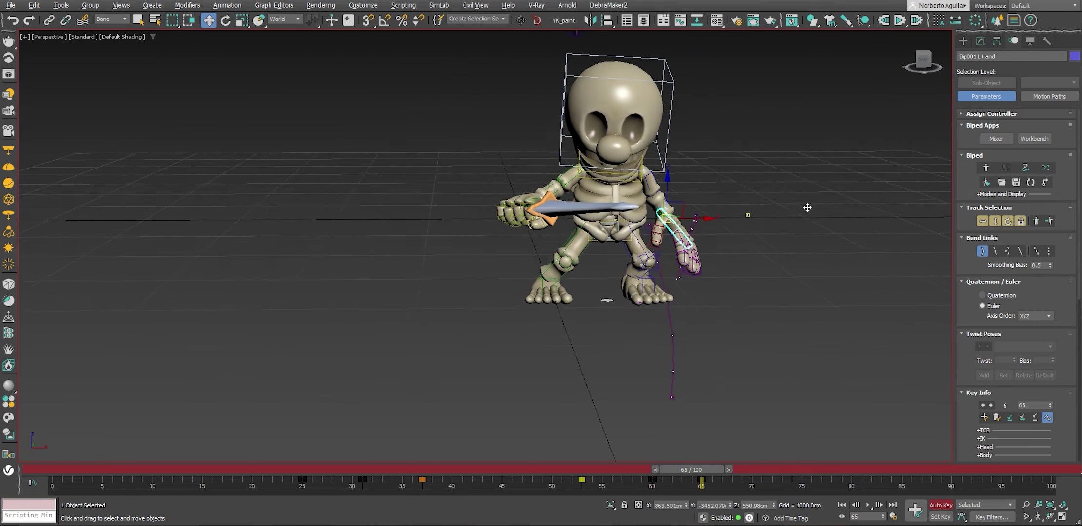
{"action": "key", "text": "e"}
{"action": "left_click_drag", "start_coordinate": [692, 215], "coordinate": [690, 234]}
{"action": "middle_click_drag", "start_coordinate": [689, 234], "coordinate": [689, 237], "text": "alt"}
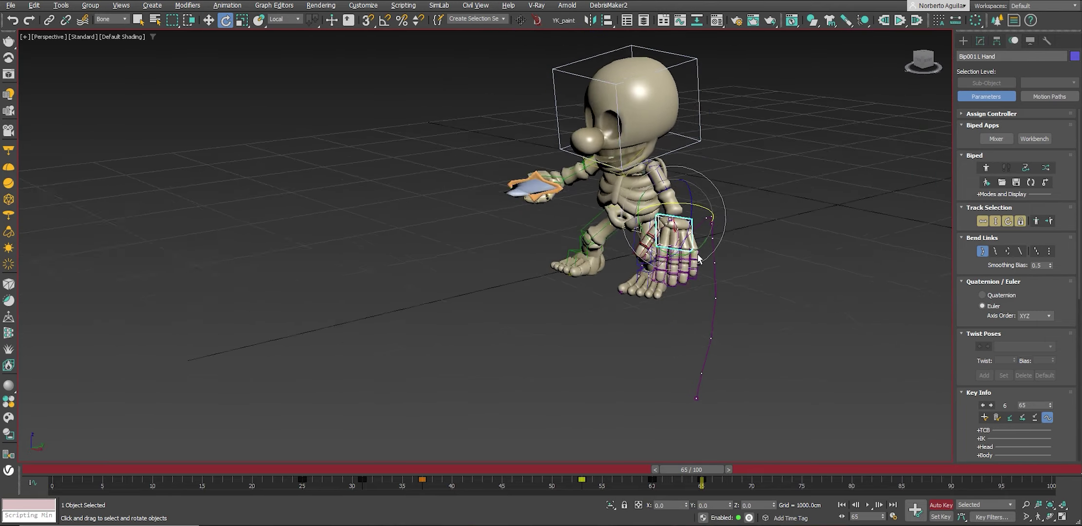
{"action": "left_click_drag", "start_coordinate": [689, 237], "coordinate": [651, 238]}
{"action": "middle_click_drag", "start_coordinate": [651, 238], "coordinate": [647, 237], "text": "alt"}
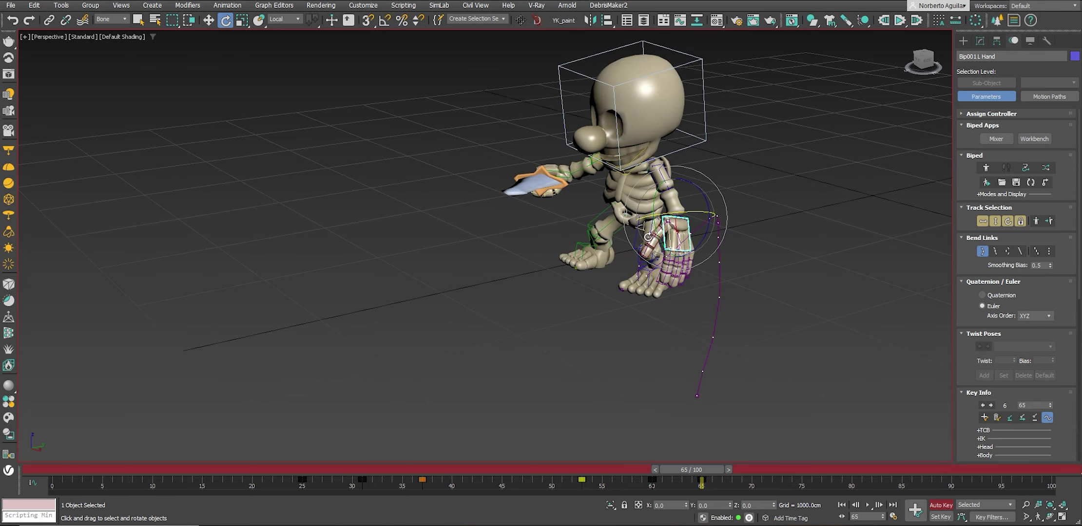
{"action": "scroll", "coordinate": [663, 236], "scroll_direction": "up", "scroll_amount": 5}
Curl the left hand's finger bones.
{"action": "double_click", "coordinate": [731, 195]}
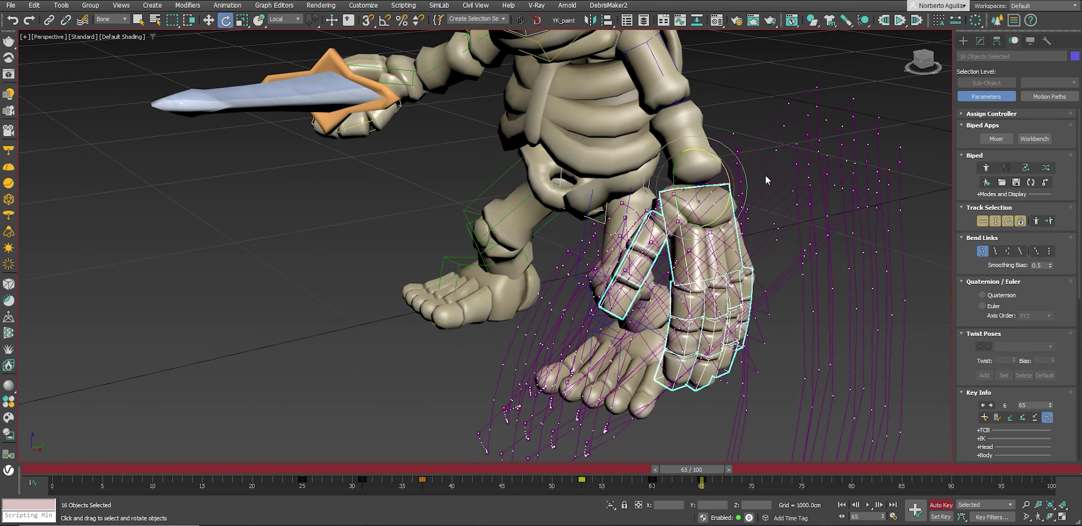
{"action": "middle_click_drag", "start_coordinate": [731, 195], "coordinate": [623, 276], "text": "alt"}
{"action": "left_click", "coordinate": [623, 276], "text": "alt"}
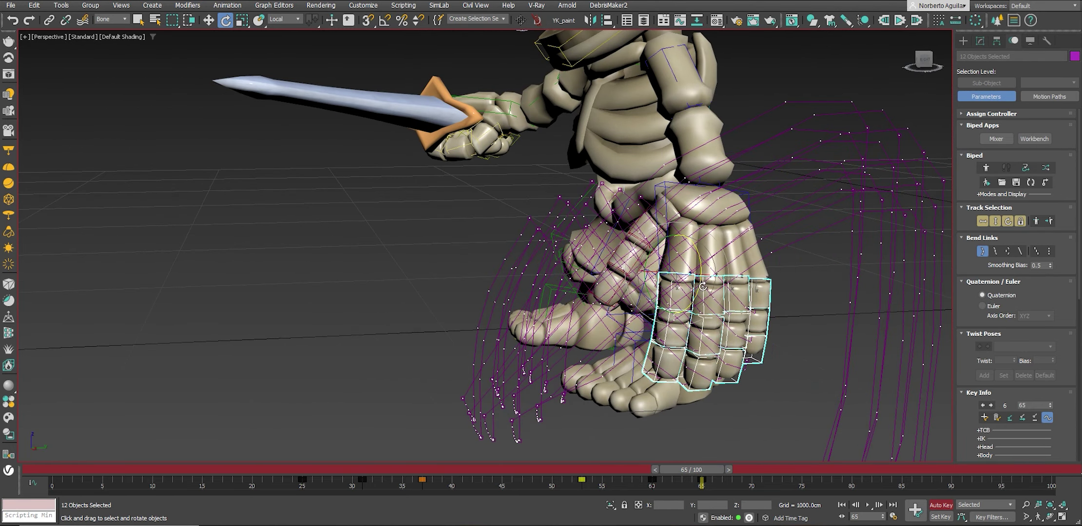
{"action": "left_click_drag", "start_coordinate": [727, 252], "coordinate": [731, 273]}
{"action": "mouse_move", "coordinate": [731, 273]}
{"action": "middle_mouse_down", "text": "alt"}
{"action": "mouse_move", "coordinate": [765, 279]}
{"action": "mouse_move", "coordinate": [760, 265]}
{"action": "middle_mouse_up", "text": "alt"}
{"action": "key", "text": "w"}
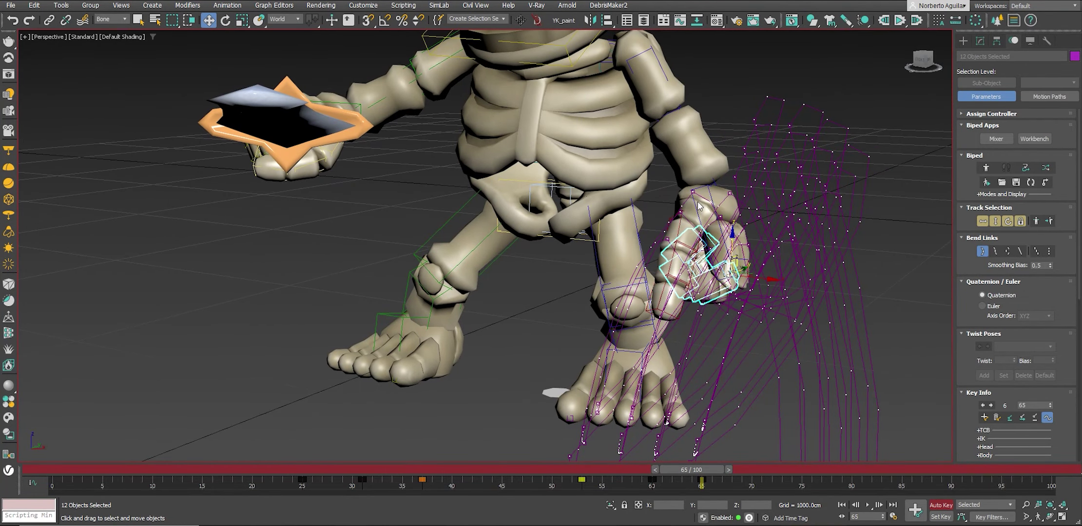
{"action": "left_click", "coordinate": [692, 204]}
{"action": "middle_click_drag", "start_coordinate": [692, 204], "coordinate": [954, 287], "text": "alt"}
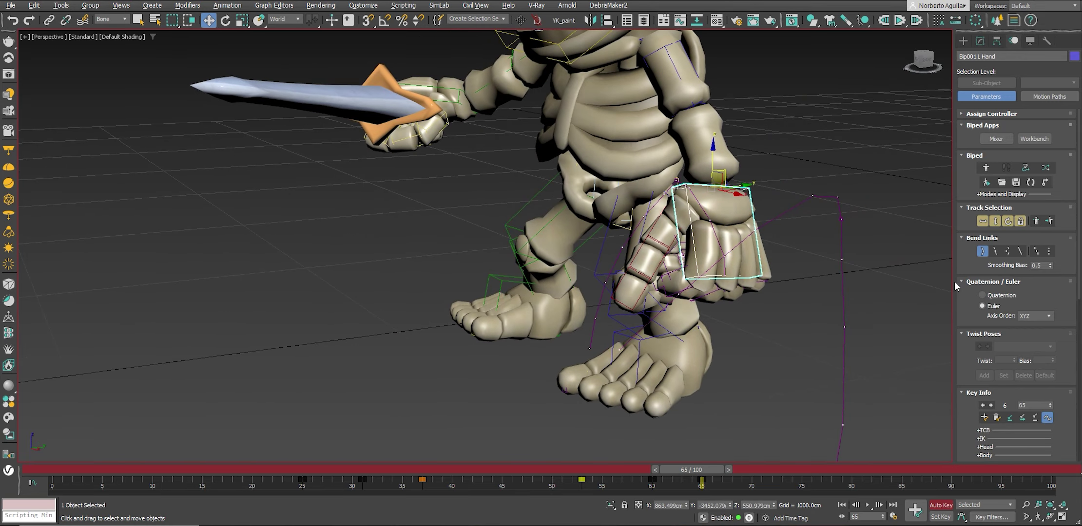
{"action": "middle_click_drag", "start_coordinate": [712, 267], "coordinate": [677, 222], "text": "alt"}
Bend the left thumb chain about 20 degrees.
{"action": "double_click", "coordinate": [669, 213]}
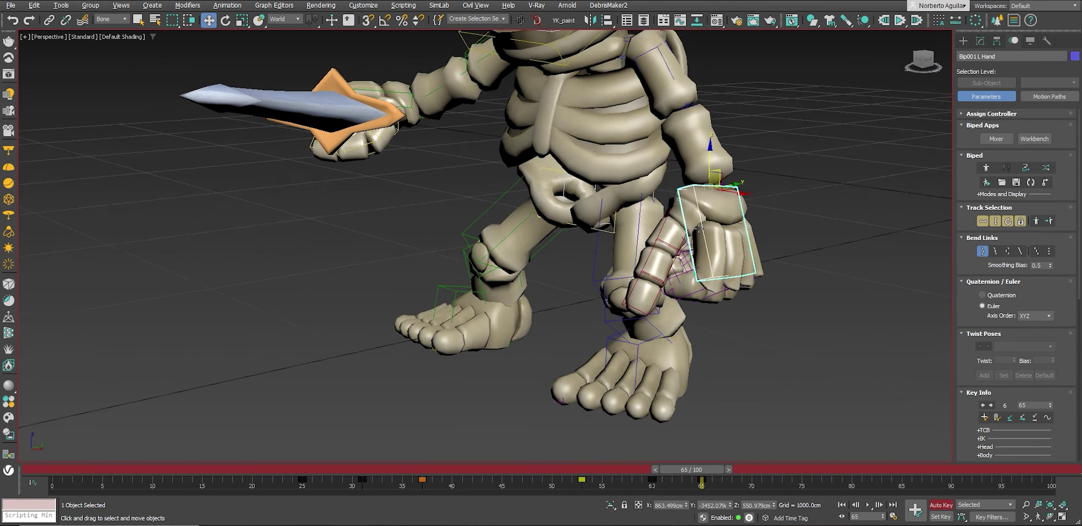
{"action": "double_click", "coordinate": [677, 221]}
{"action": "key", "text": "e"}
{"action": "left_click_drag", "start_coordinate": [673, 204], "coordinate": [656, 191]}
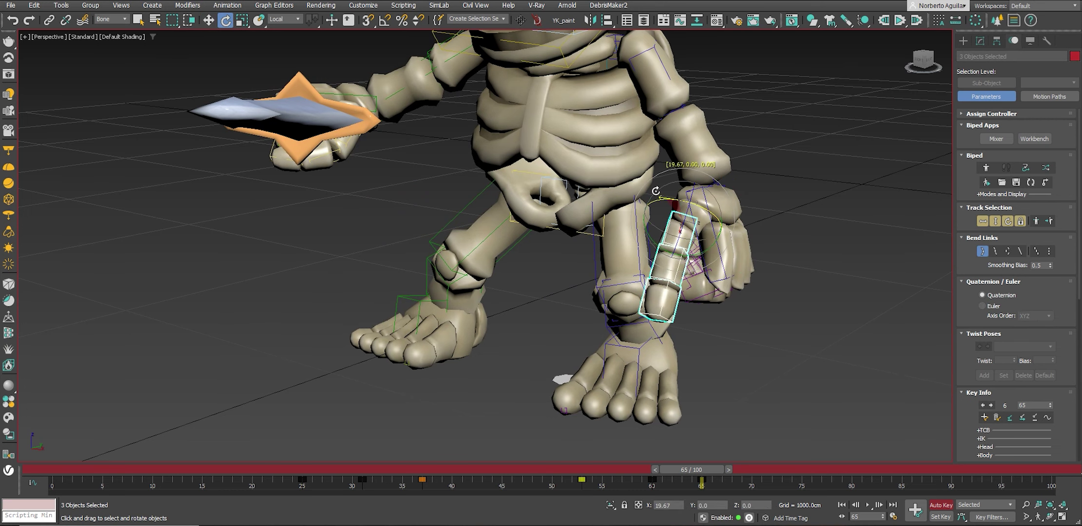
{"action": "middle_click_drag", "start_coordinate": [679, 228], "coordinate": [670, 225], "text": "alt"}
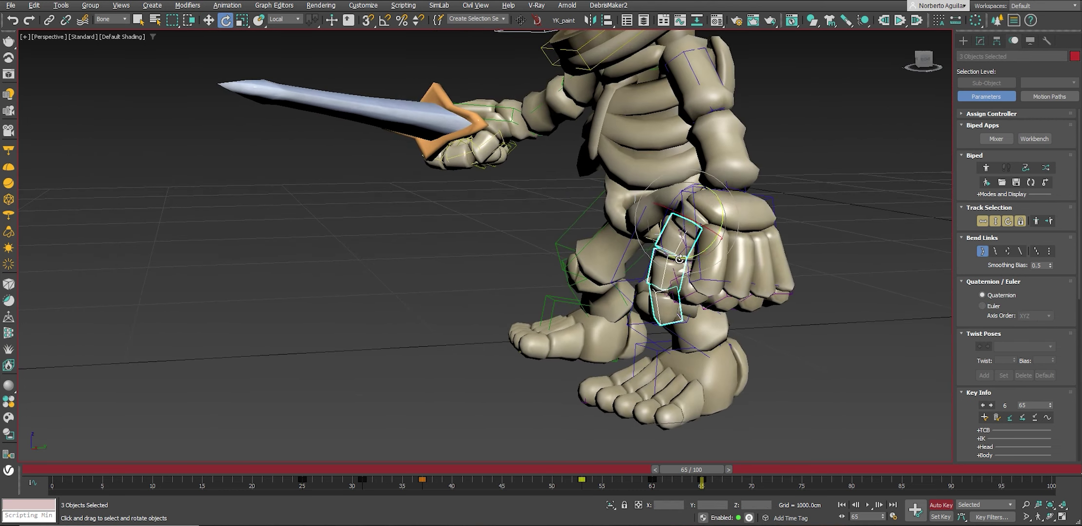
{"action": "key", "text": "w"}
{"action": "left_click", "coordinate": [676, 215]}
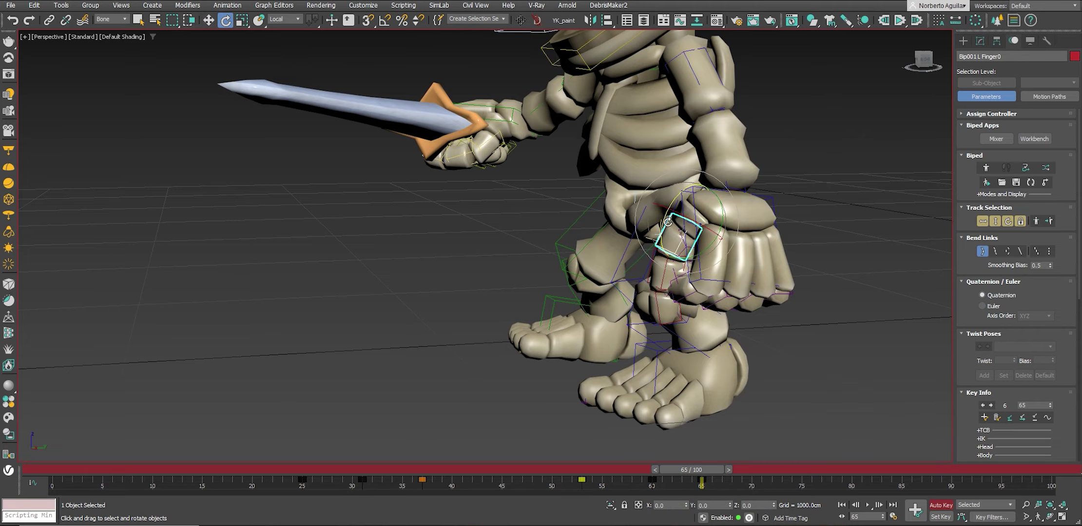
{"action": "mouse_move", "coordinate": [668, 222]}
{"action": "middle_mouse_down", "text": "alt"}
{"action": "mouse_move", "coordinate": [744, 224]}
{"action": "mouse_move", "coordinate": [749, 211]}
{"action": "mouse_move", "coordinate": [760, 214]}
{"action": "middle_mouse_up", "text": "alt"}
{"action": "scroll", "coordinate": [765, 222], "scroll_direction": "down", "scroll_amount": 3}
Raise the left hand and bend the left forearm about 12 degrees.
{"action": "key", "text": "w"}
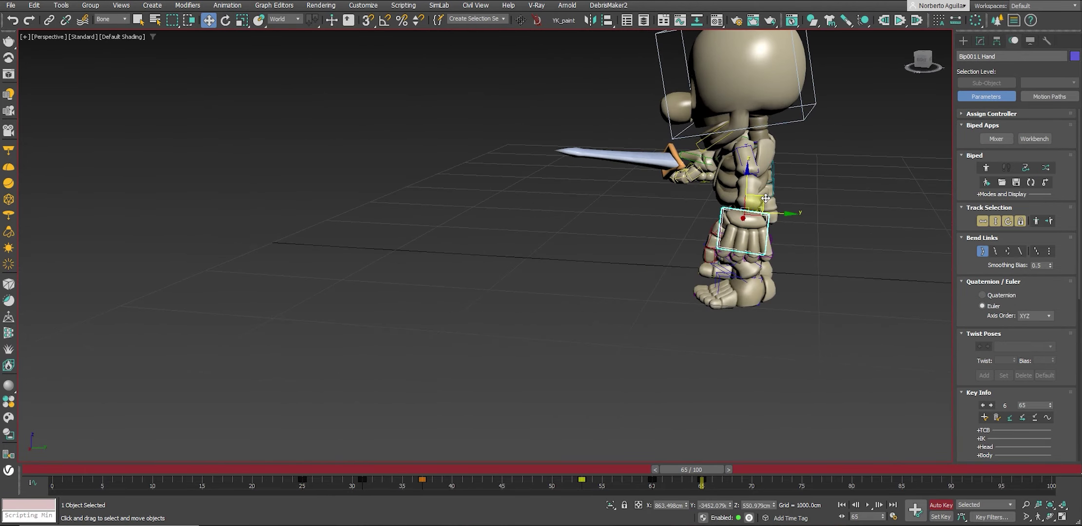
{"action": "left_click_drag", "start_coordinate": [736, 186], "coordinate": [740, 166]}
{"action": "mouse_move", "coordinate": [760, 214]}
{"action": "middle_mouse_down", "text": "alt"}
{"action": "mouse_move", "coordinate": [858, 197]}
{"action": "mouse_move", "coordinate": [728, 197]}
{"action": "middle_mouse_up", "text": "alt"}
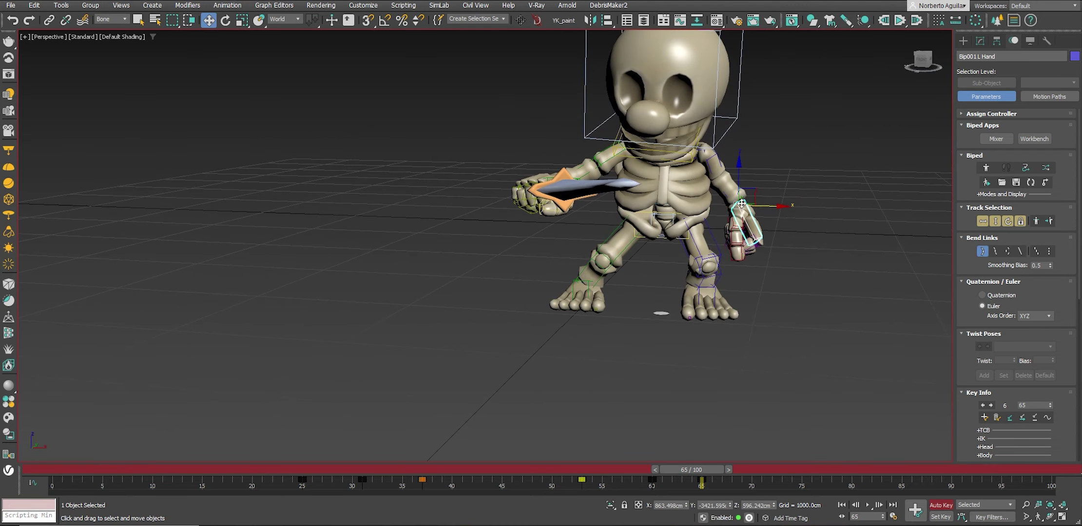
{"action": "left_click", "coordinate": [728, 197]}
{"action": "left_click", "coordinate": [726, 192]}
{"action": "key", "text": "e"}
{"action": "left_click_drag", "start_coordinate": [725, 193], "coordinate": [725, 163]}
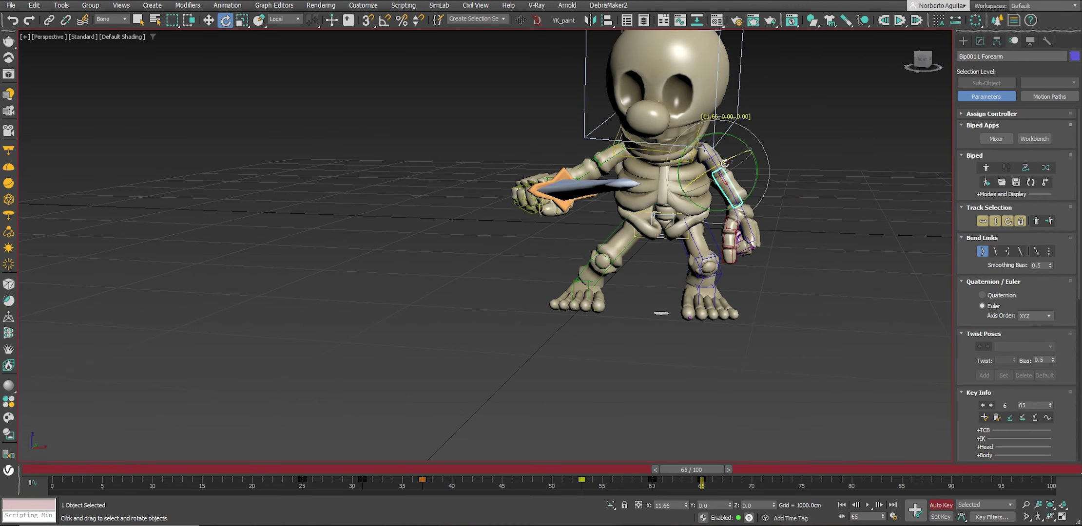
{"action": "left_click", "coordinate": [742, 208]}
{"action": "key", "text": "e"}
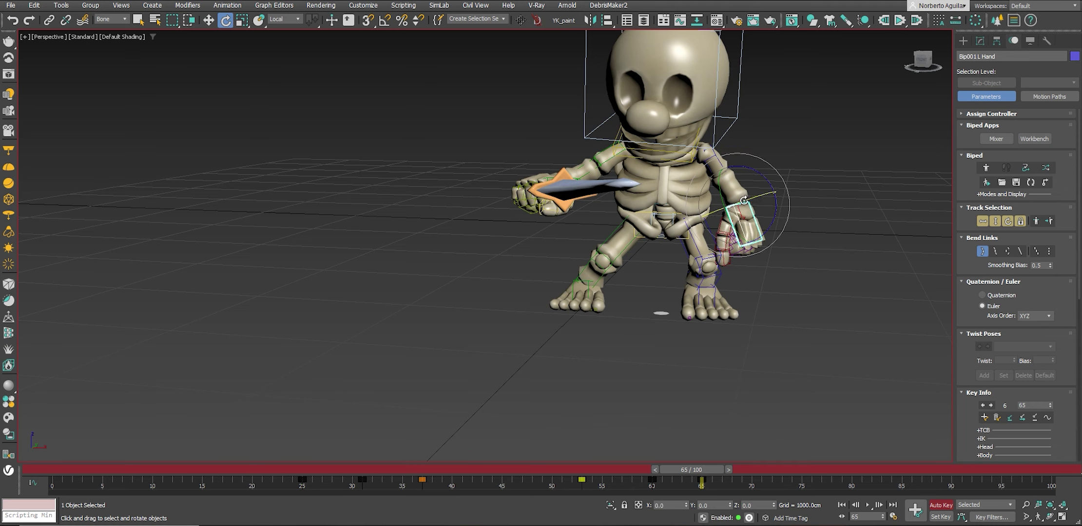
{"action": "left_click", "coordinate": [737, 182]}
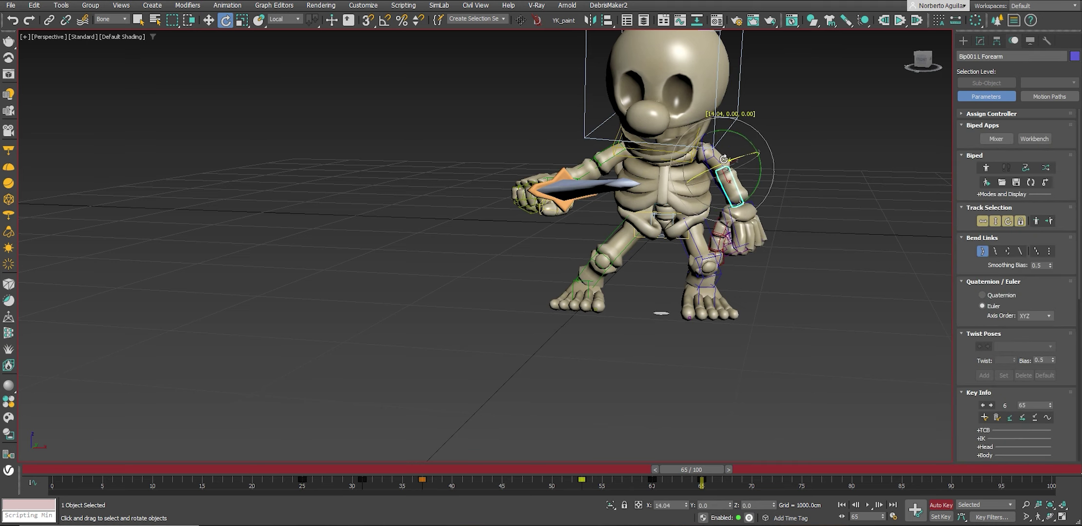
{"action": "key", "text": "w"}
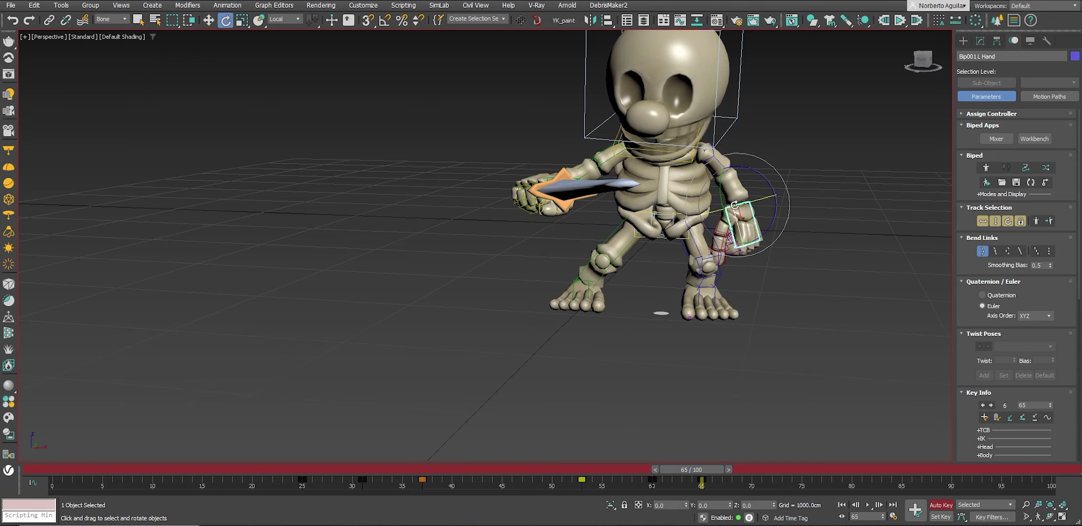
Rotate the left clavicle in Local coordinates and orbit to check the shoulder.
{"action": "scroll", "coordinate": [735, 205], "scroll_direction": "down", "scroll_amount": 5}
{"action": "scroll", "coordinate": [691, 223], "scroll_direction": "up", "scroll_amount": 2}
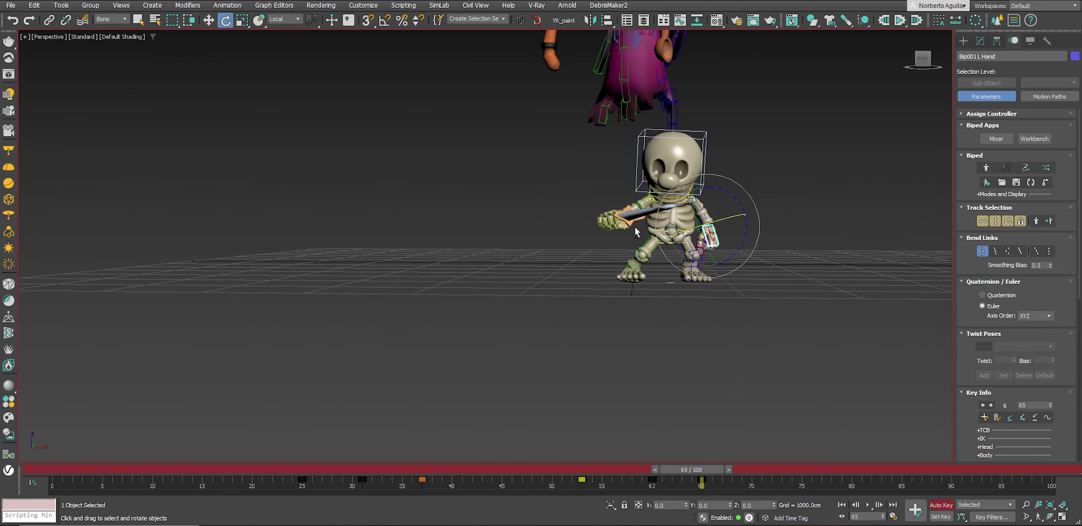
{"action": "mouse_move", "coordinate": [636, 232]}
{"action": "middle_mouse_down", "text": "alt"}
{"action": "mouse_move", "coordinate": [683, 271]}
{"action": "mouse_move", "coordinate": [687, 205]}
{"action": "middle_mouse_up", "text": "alt"}
{"action": "key", "text": "w"}
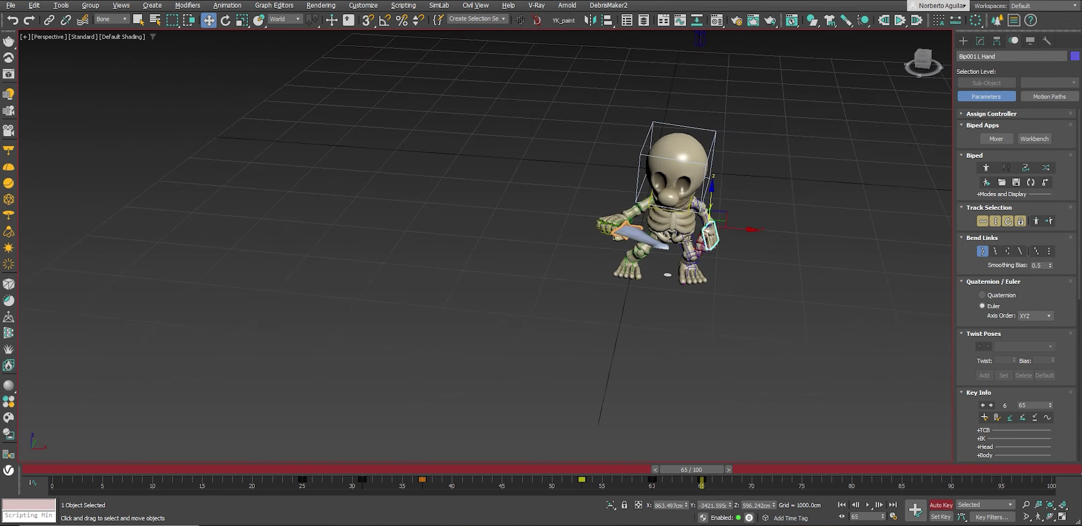
{"action": "scroll", "coordinate": [683, 185], "scroll_direction": "up", "scroll_amount": 4}
{"action": "left_click", "coordinate": [683, 157]}
{"action": "key", "text": "e"}
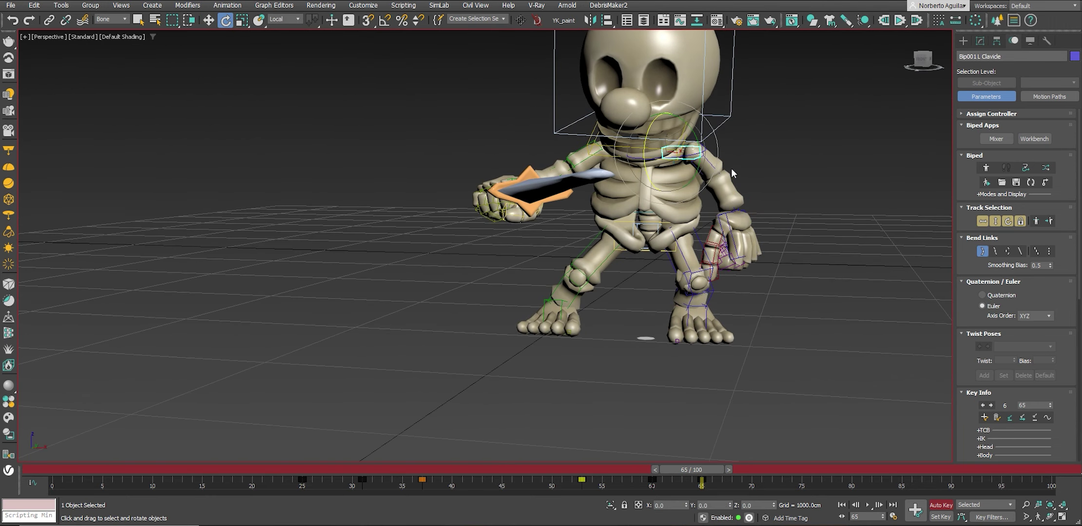
{"action": "middle_click_drag", "start_coordinate": [683, 157], "coordinate": [715, 154], "text": "alt"}
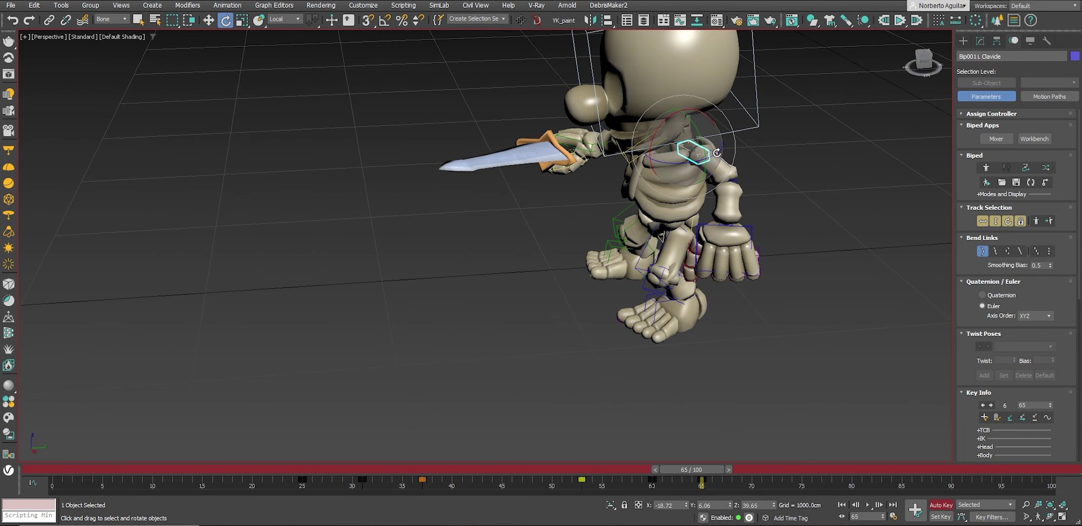
{"action": "middle_click_drag", "start_coordinate": [715, 154], "coordinate": [772, 126], "text": "alt"}
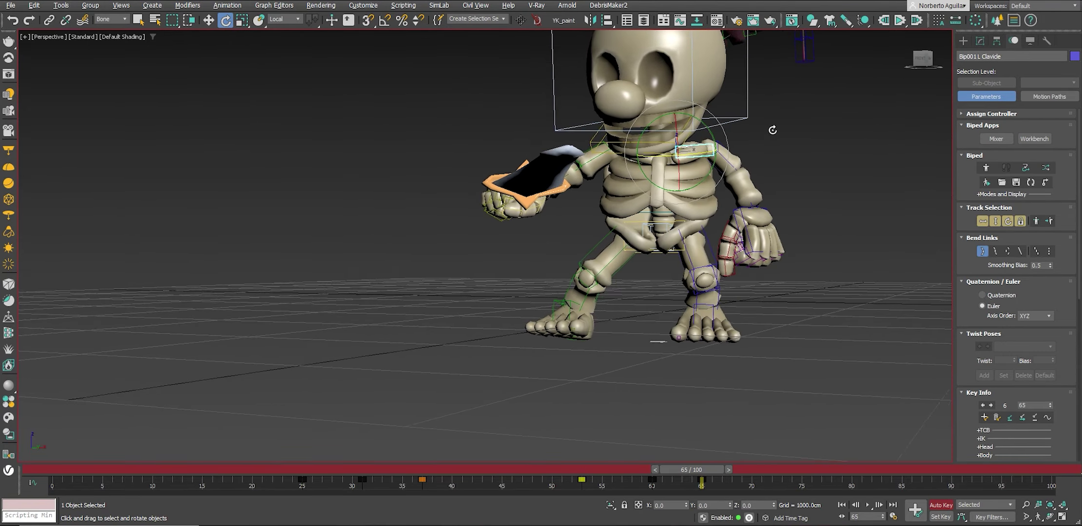
Copy the left arm's posture and paste it opposite onto the sword arm.
{"action": "double_click", "coordinate": [711, 150]}
{"action": "scroll", "coordinate": [967, 425], "scroll_direction": "down", "scroll_amount": 5}
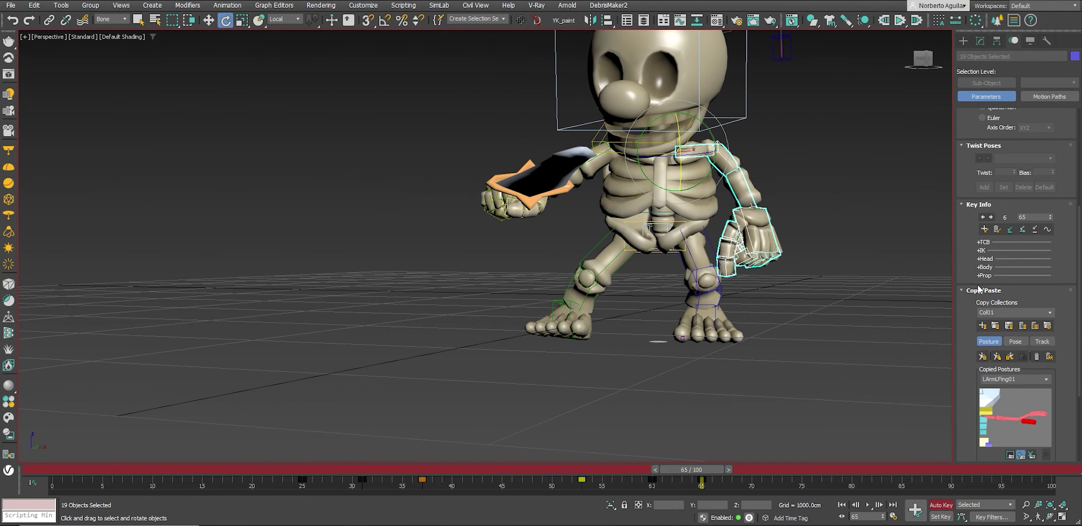
{"action": "left_click", "coordinate": [983, 356]}
Raise and angle the sword hand diagonally up-left, then select Spine2 for rotating.
{"action": "mouse_move", "coordinate": [694, 278]}
{"action": "middle_mouse_down", "text": "alt"}
{"action": "mouse_move", "coordinate": [643, 234]}
{"action": "mouse_move", "coordinate": [700, 223]}
{"action": "middle_mouse_up", "text": "alt"}
{"action": "key", "text": "w"}
{"action": "left_click", "coordinate": [640, 229]}
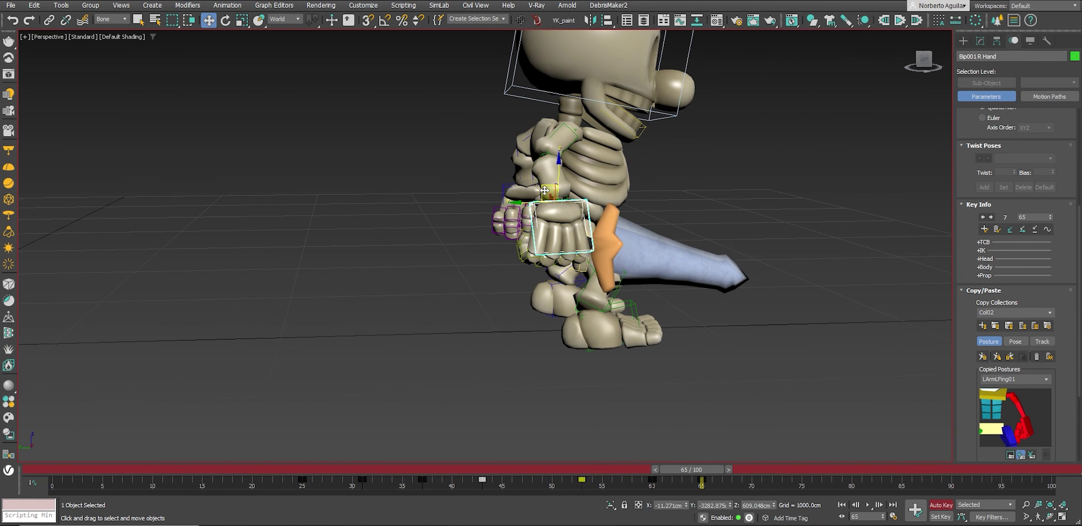
{"action": "mouse_move", "coordinate": [544, 190]}
{"action": "left_mouse_down"}
{"action": "mouse_move", "coordinate": [575, 202]}
{"action": "mouse_move", "coordinate": [549, 191]}
{"action": "left_mouse_up"}
{"action": "key", "text": "e"}
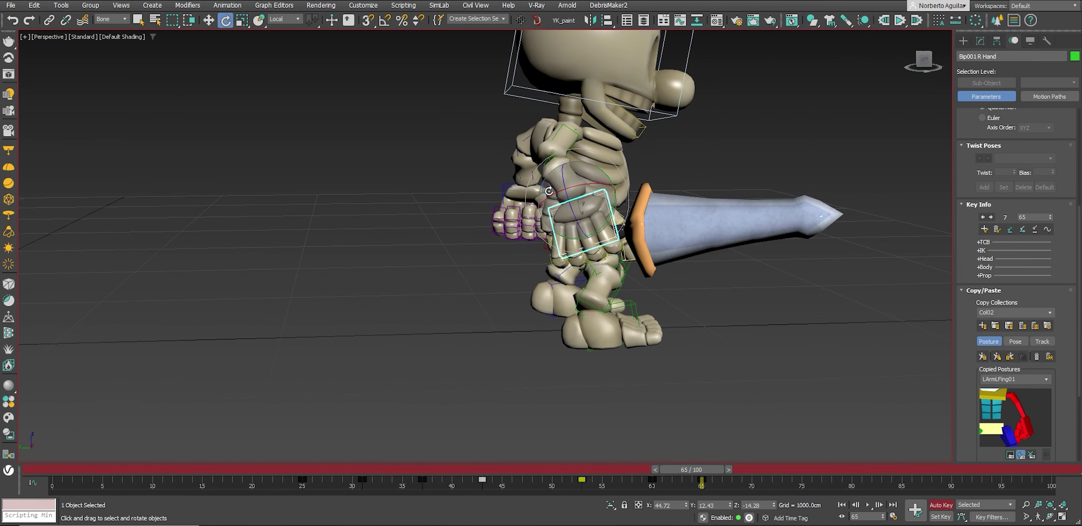
{"action": "middle_click_drag", "start_coordinate": [549, 191], "coordinate": [597, 220], "text": "alt"}
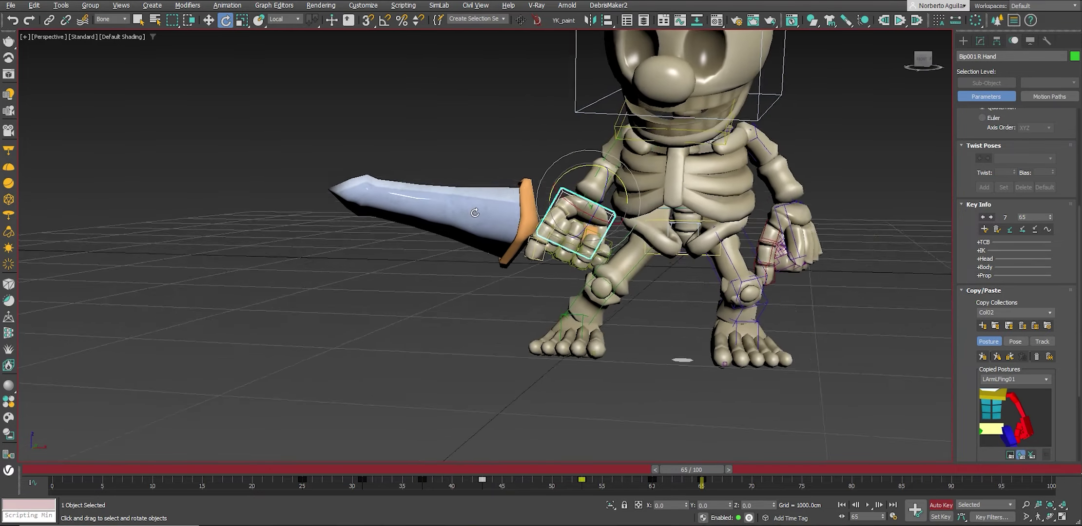
{"action": "mouse_move", "coordinate": [598, 220]}
{"action": "left_mouse_down"}
{"action": "mouse_move", "coordinate": [609, 205]}
{"action": "mouse_move", "coordinate": [597, 183]}
{"action": "left_mouse_up"}
{"action": "key", "text": "w"}
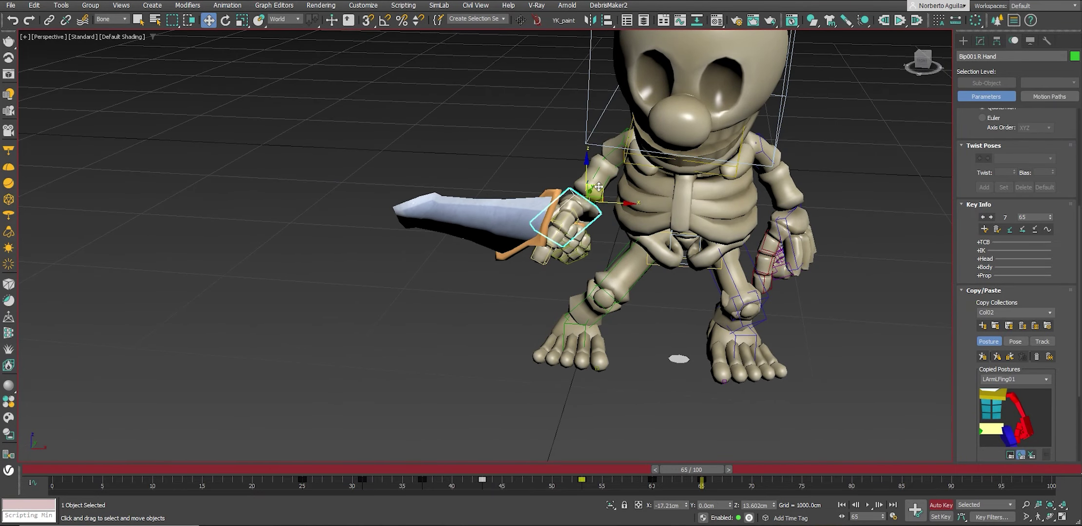
{"action": "middle_click_drag", "start_coordinate": [597, 184], "coordinate": [597, 207], "text": "alt"}
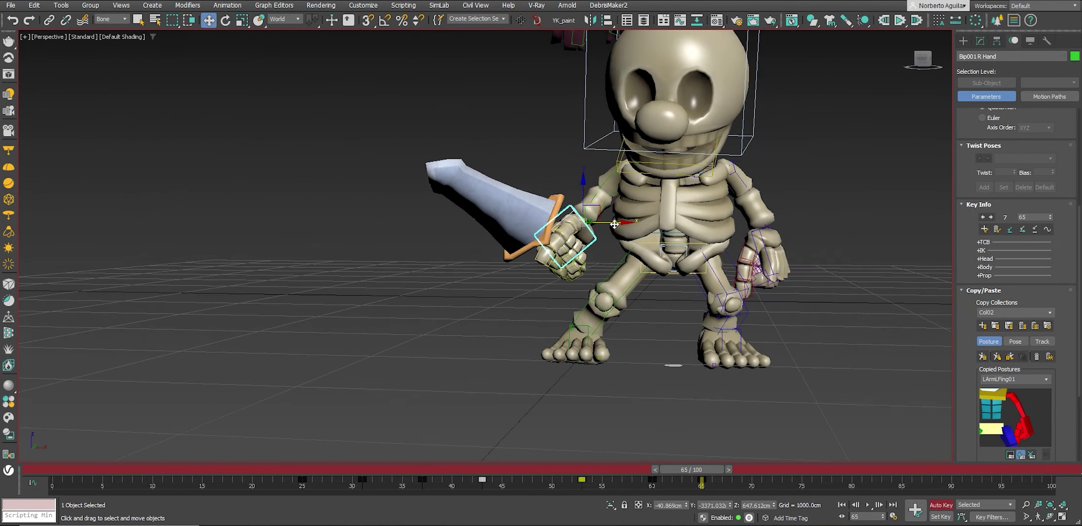
{"action": "mouse_move", "coordinate": [598, 206]}
{"action": "left_mouse_down"}
{"action": "mouse_move", "coordinate": [727, 199]}
{"action": "mouse_move", "coordinate": [698, 204]}
{"action": "mouse_move", "coordinate": [677, 182]}
{"action": "mouse_move", "coordinate": [699, 208]}
{"action": "left_mouse_up"}
{"action": "left_click", "coordinate": [691, 189]}
{"action": "key", "text": "e"}
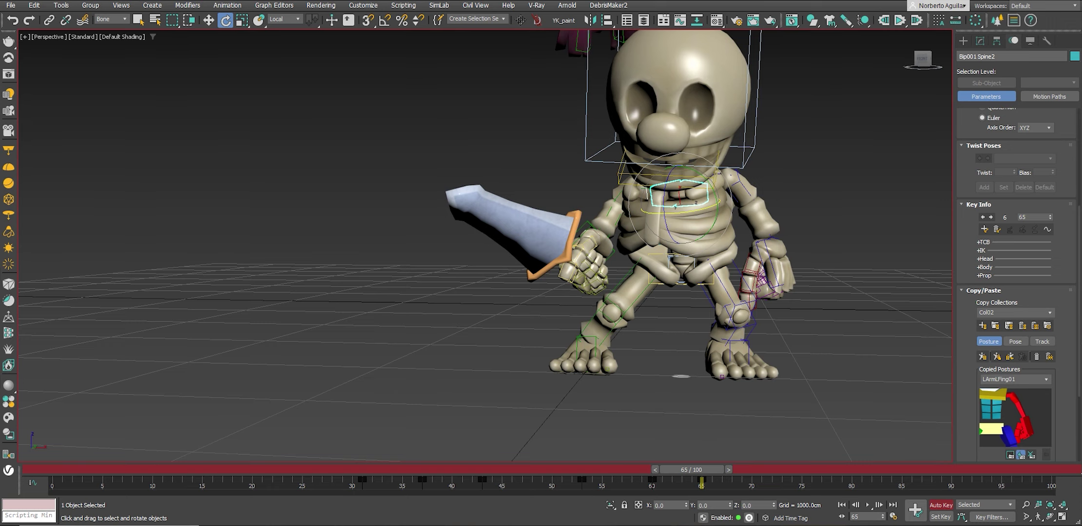
At frame 68, move the right foot forward and tilt it about -9.59 degrees.
{"action": "left_click_drag", "start_coordinate": [696, 470], "coordinate": [733, 470]}
{"action": "key", "text": "w"}
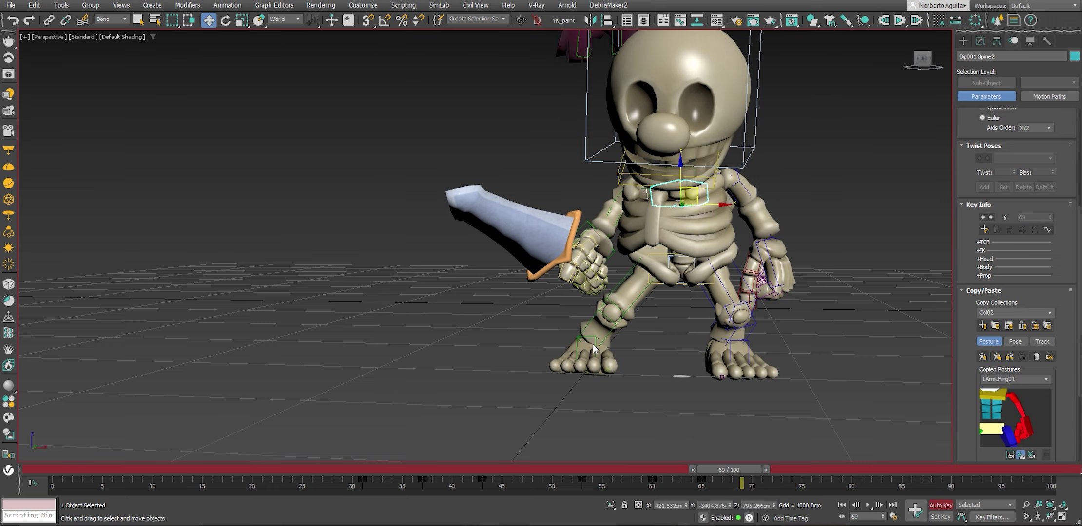
{"action": "left_click", "coordinate": [593, 344]}
{"action": "middle_click_drag", "start_coordinate": [768, 358], "coordinate": [887, 356], "text": "alt"}
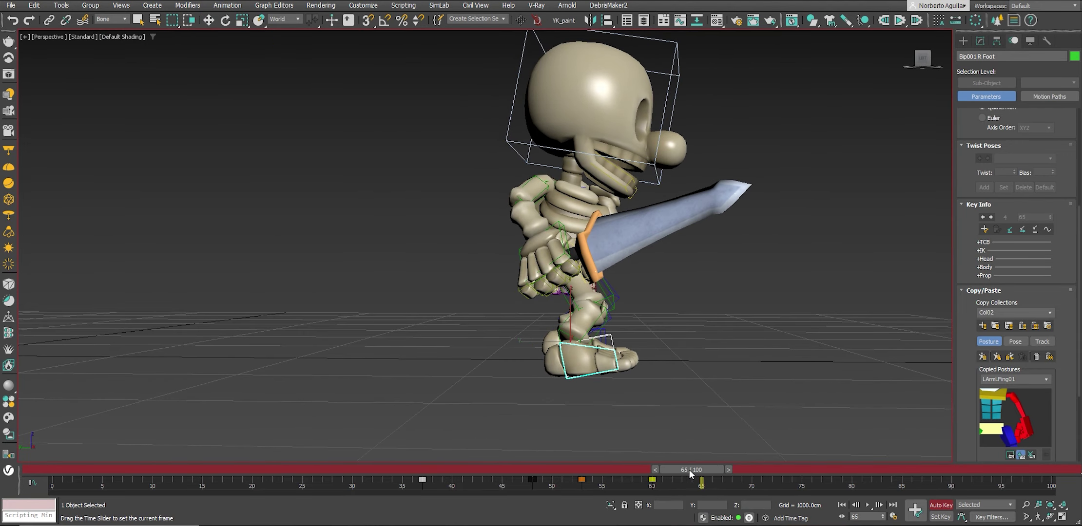
{"action": "left_click_drag", "start_coordinate": [726, 470], "coordinate": [678, 469]}
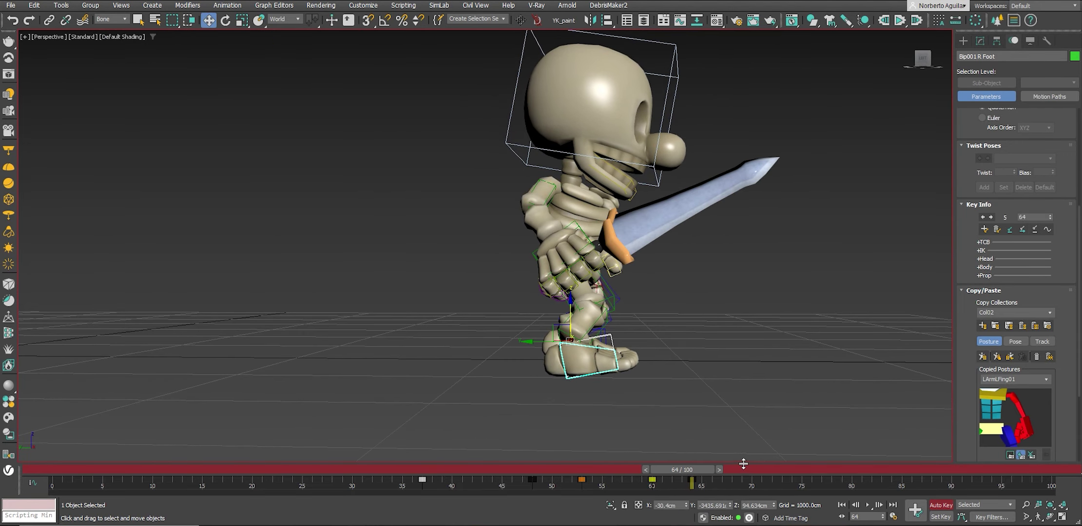
{"action": "left_click", "coordinate": [720, 470]}
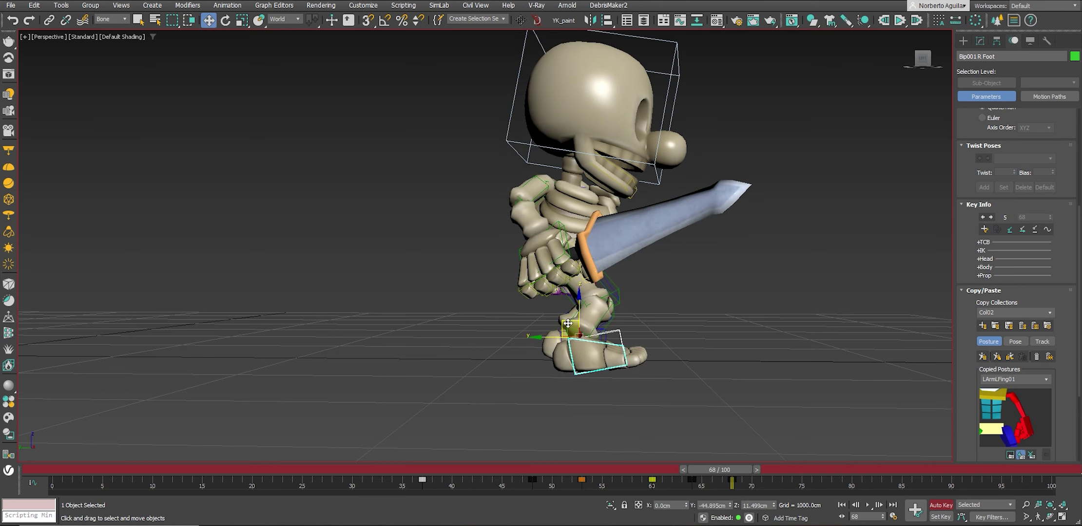
{"action": "left_click_drag", "start_coordinate": [568, 324], "coordinate": [597, 326]}
{"action": "key", "text": "e"}
{"action": "left_click_drag", "start_coordinate": [658, 341], "coordinate": [653, 319]}
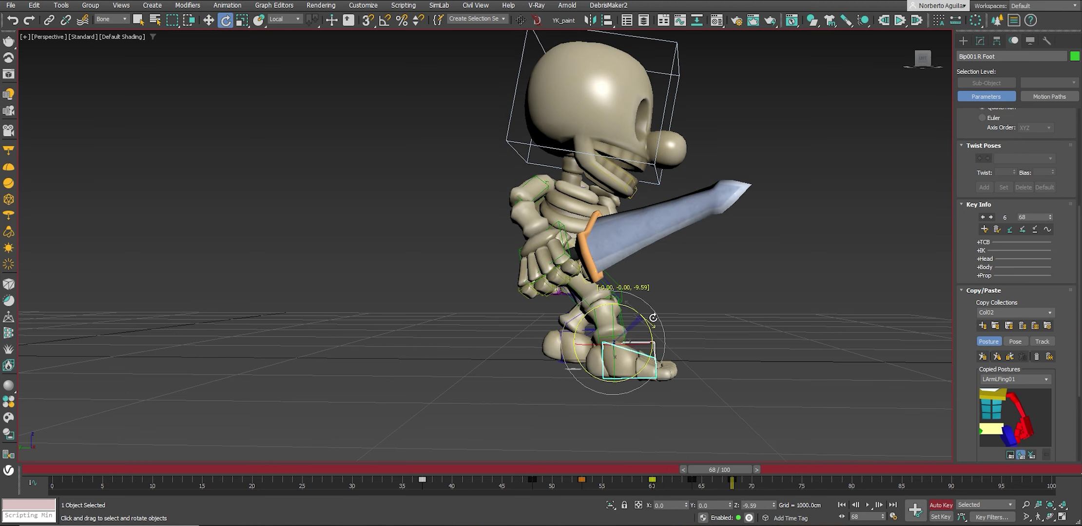
{"action": "key", "text": "w"}
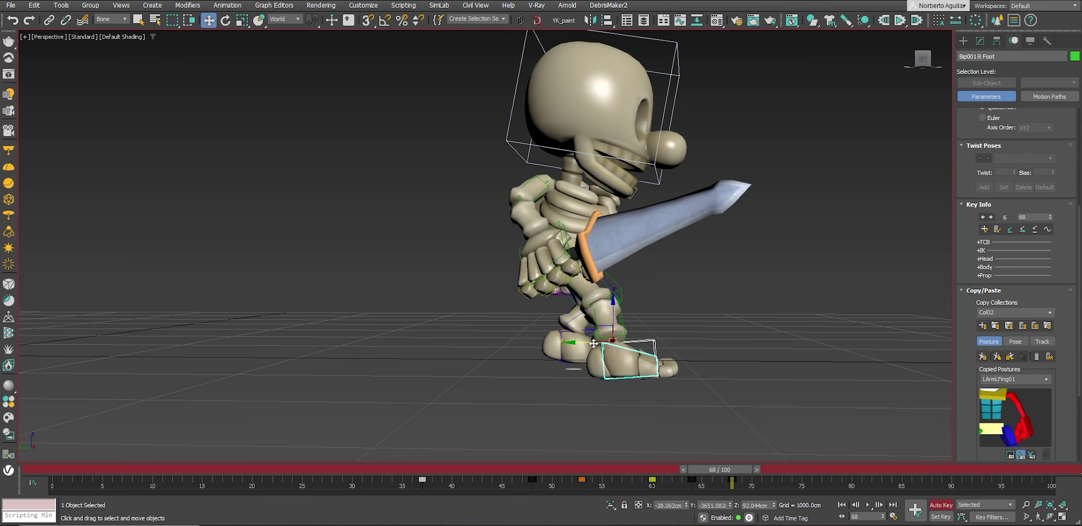
{"action": "left_click_drag", "start_coordinate": [593, 344], "coordinate": [598, 344]}
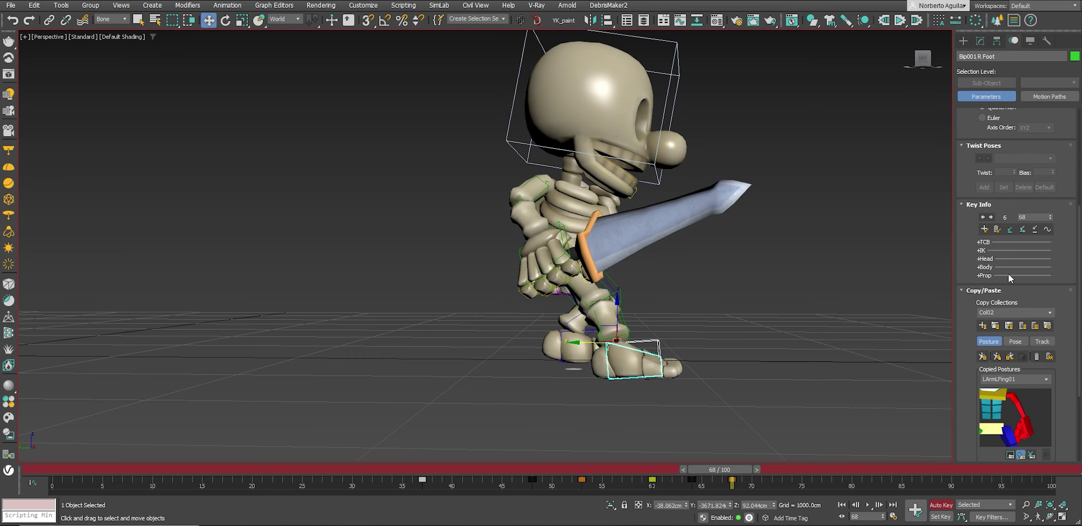
Play the animation from earlier frames to preview the swing, stopping at frame 68.
{"action": "left_click_drag", "start_coordinate": [726, 470], "coordinate": [638, 468]}
{"action": "left_click", "coordinate": [867, 505]}
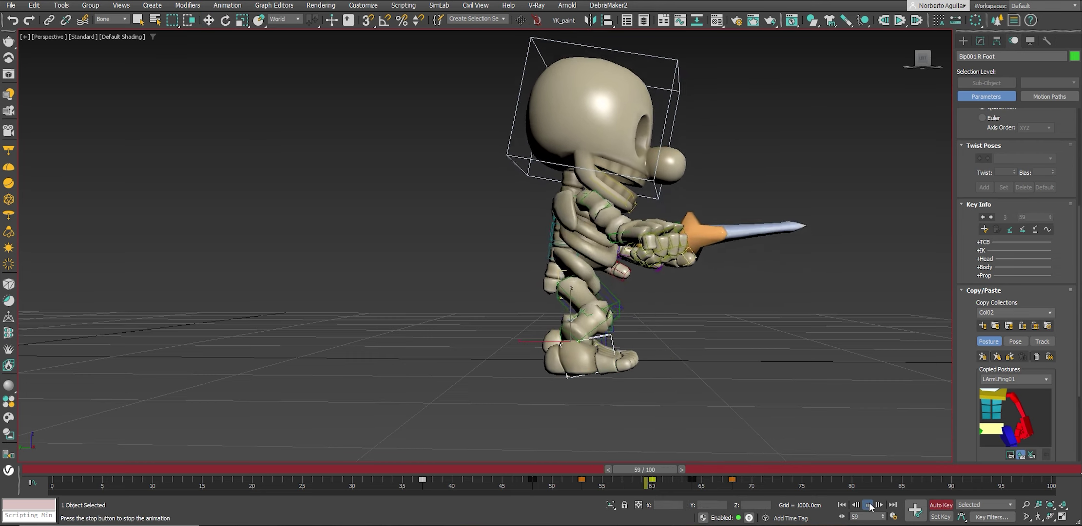
{"action": "left_click", "coordinate": [695, 469]}
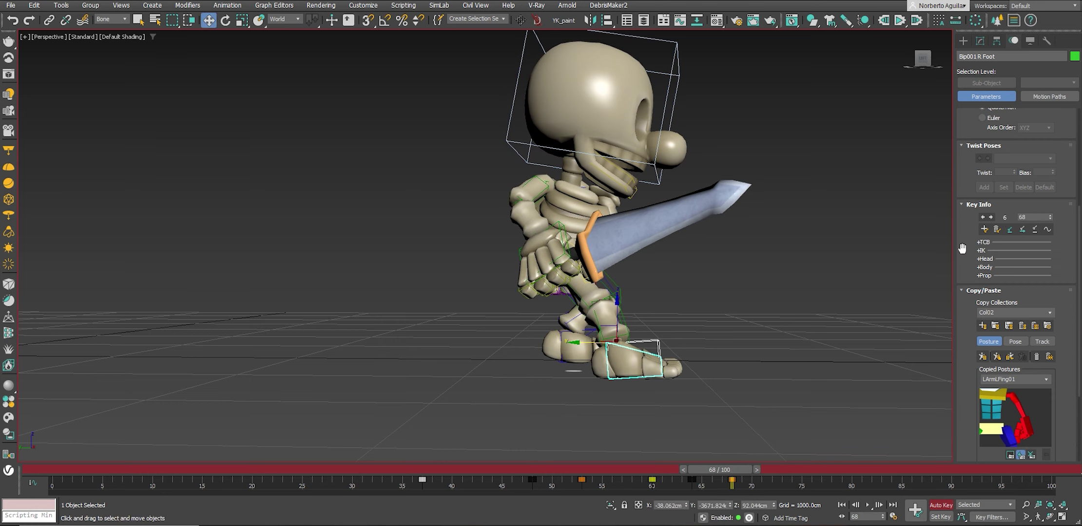
{"action": "scroll", "coordinate": [969, 416], "scroll_direction": "up", "scroll_amount": 5}
At frame 70, shift the biped's centre of mass slightly left and up.
{"action": "left_click", "coordinate": [996, 215]}
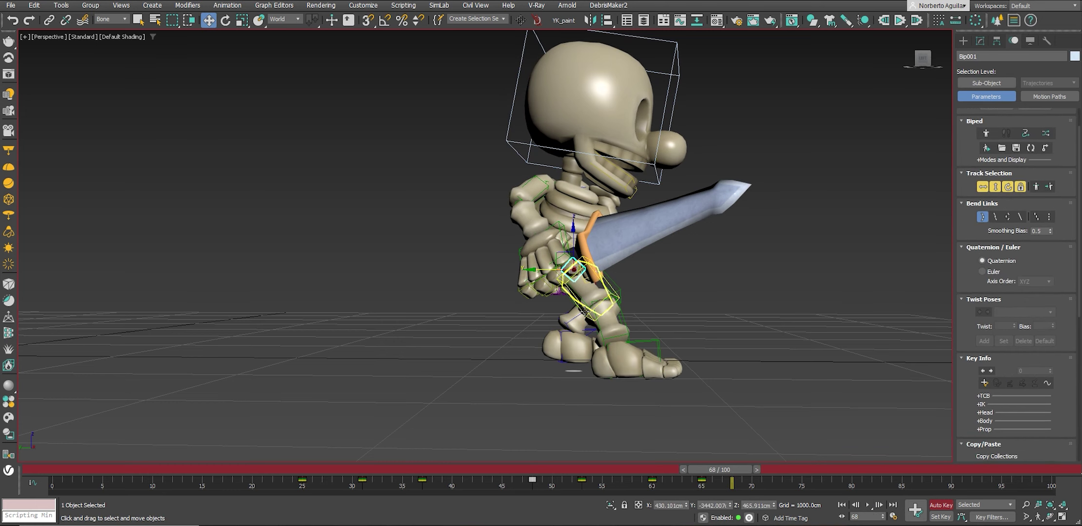
{"action": "mouse_move", "coordinate": [702, 470]}
{"action": "left_mouse_down"}
{"action": "mouse_move", "coordinate": [638, 469]}
{"action": "mouse_move", "coordinate": [729, 475]}
{"action": "left_mouse_up"}
{"action": "key", "text": "w"}
{"action": "left_click_drag", "start_coordinate": [558, 252], "coordinate": [573, 253]}
{"action": "mouse_move", "coordinate": [573, 254]}
{"action": "middle_mouse_down", "text": "alt"}
{"action": "mouse_move", "coordinate": [643, 272]}
{"action": "mouse_move", "coordinate": [643, 293]}
{"action": "middle_mouse_up", "text": "alt"}
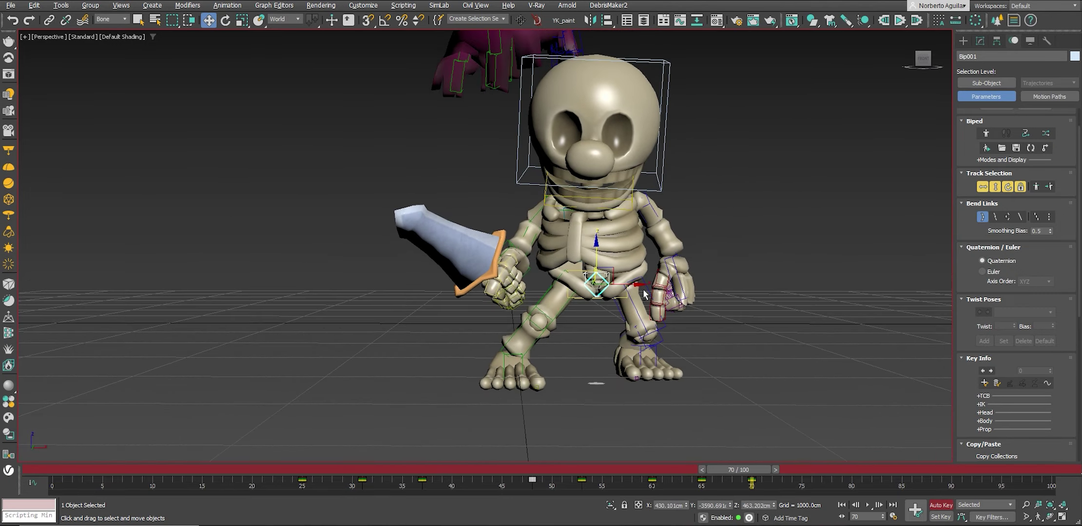
{"action": "left_click_drag", "start_coordinate": [626, 282], "coordinate": [607, 276]}
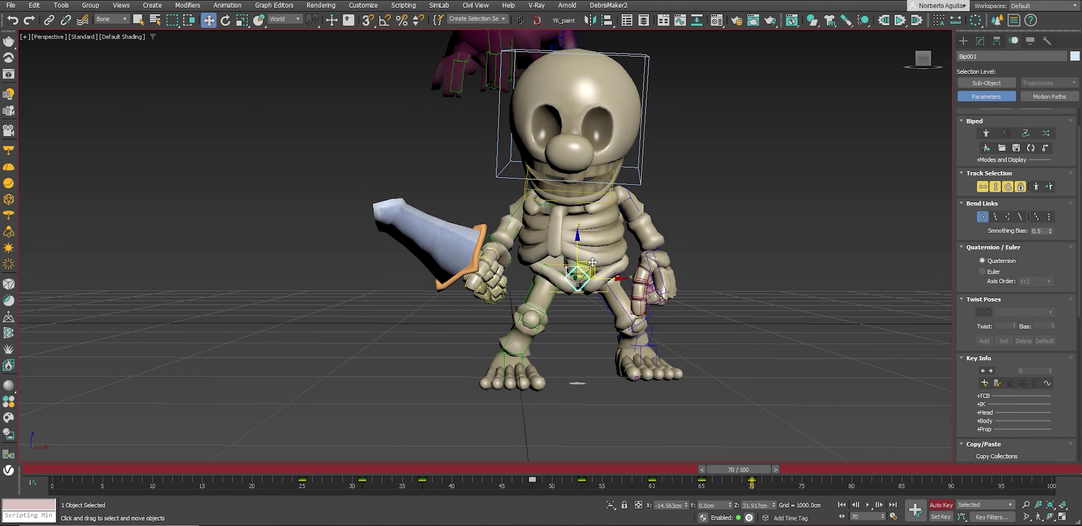
At frame 68, move the right foot right and bend the right calf 18.63 degrees.
{"action": "left_click", "coordinate": [511, 375]}
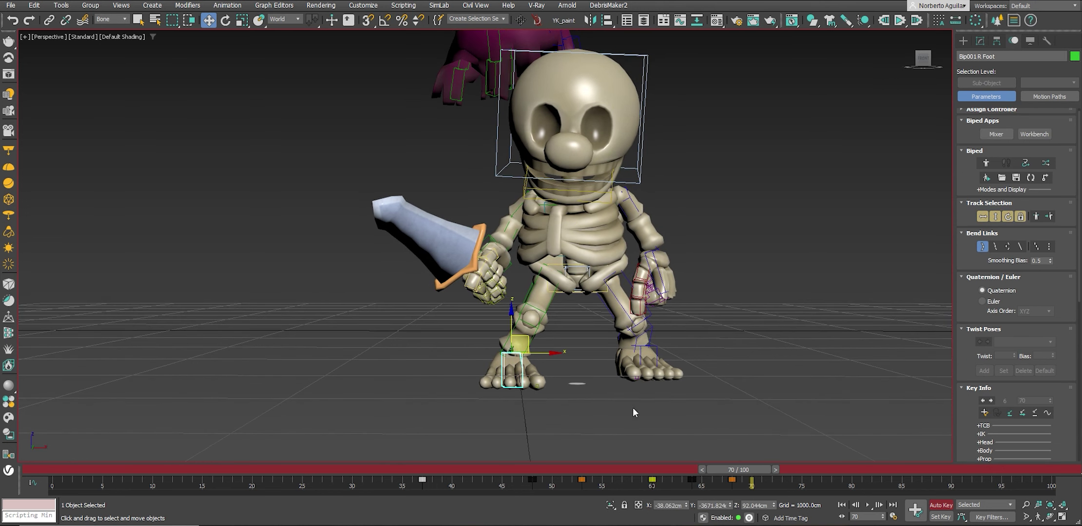
{"action": "left_click_drag", "start_coordinate": [760, 469], "coordinate": [741, 466]}
{"action": "left_click_drag", "start_coordinate": [517, 347], "coordinate": [542, 347]}
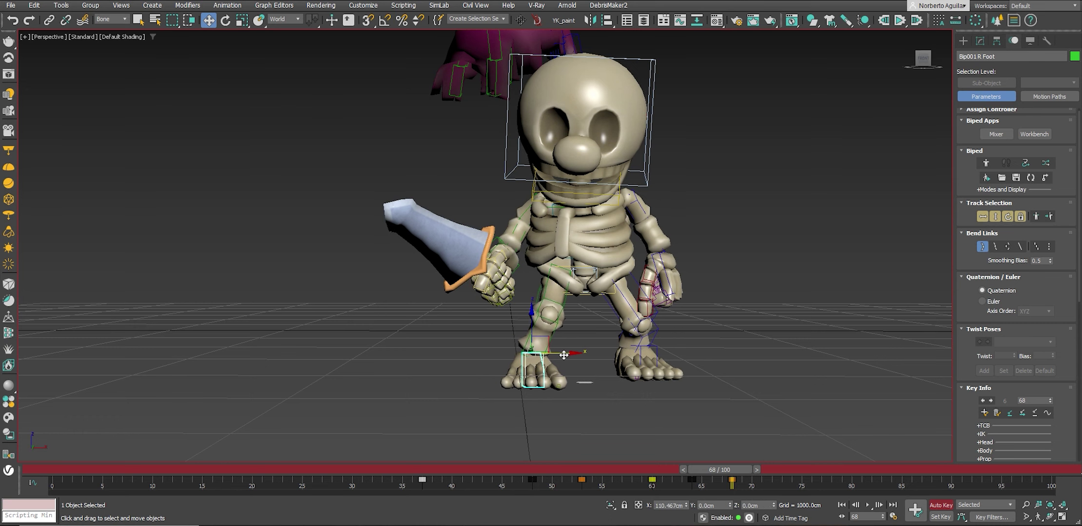
{"action": "middle_click_drag", "start_coordinate": [638, 356], "coordinate": [618, 351], "text": "alt"}
{"action": "key", "text": "e"}
{"action": "left_click", "coordinate": [560, 333]}
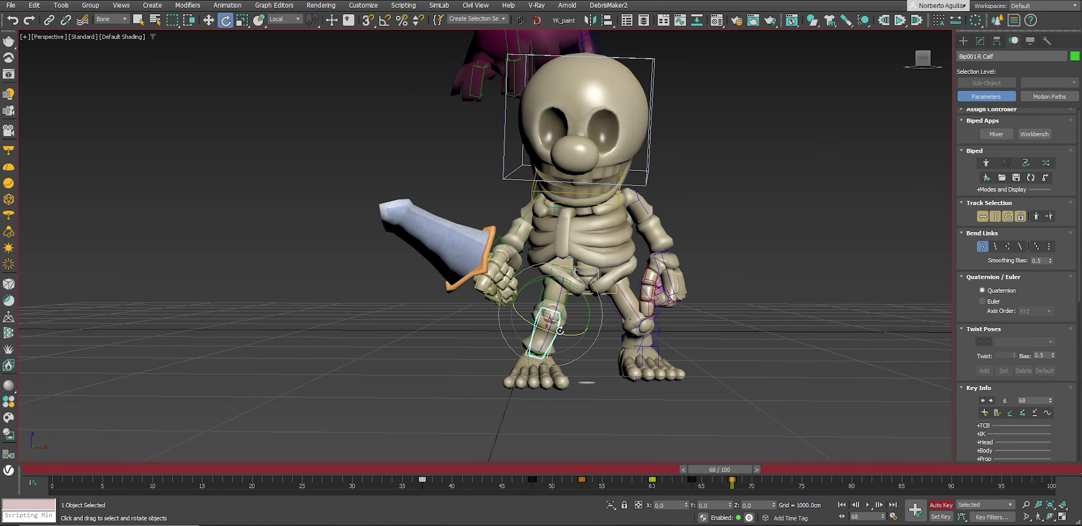
{"action": "left_click_drag", "start_coordinate": [576, 332], "coordinate": [557, 328]}
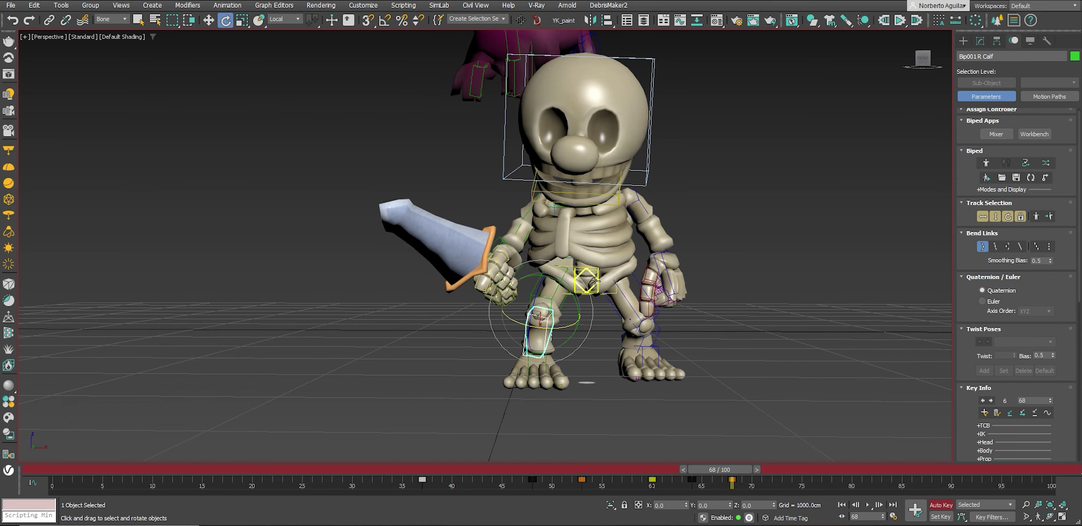
Rotate the upper spine at frame 71, and by 4.45 degrees at frame 65.
{"action": "middle_click_drag", "start_coordinate": [595, 281], "coordinate": [595, 226], "text": "alt"}
{"action": "key", "text": "w"}
{"action": "left_click", "coordinate": [595, 226]}
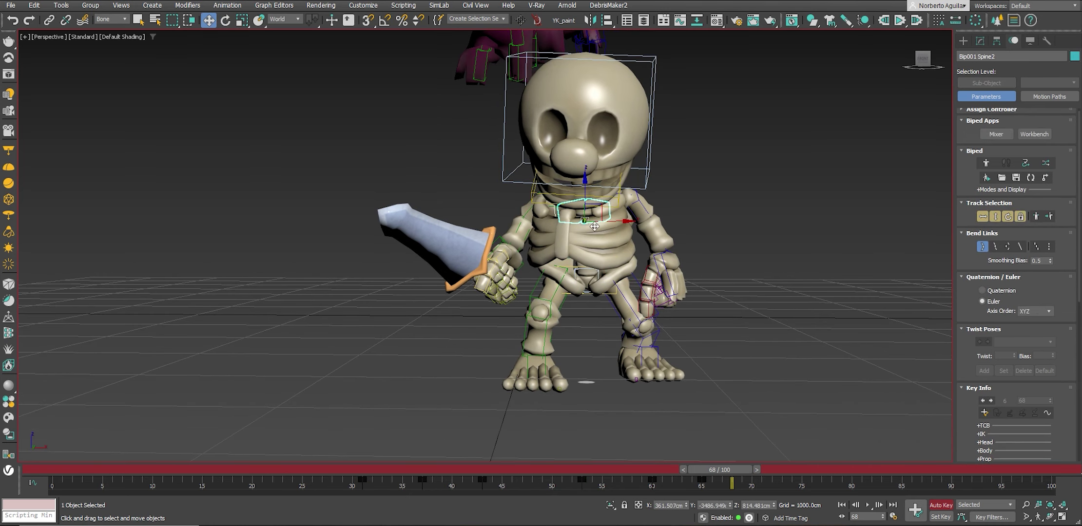
{"action": "mouse_move", "coordinate": [725, 471]}
{"action": "left_mouse_down"}
{"action": "mouse_move", "coordinate": [672, 467]}
{"action": "mouse_move", "coordinate": [757, 470]}
{"action": "left_mouse_up"}
{"action": "key", "text": "e"}
{"action": "left_click_drag", "start_coordinate": [585, 209], "coordinate": [601, 194]}
{"action": "left_click_drag", "start_coordinate": [758, 469], "coordinate": [682, 469]}
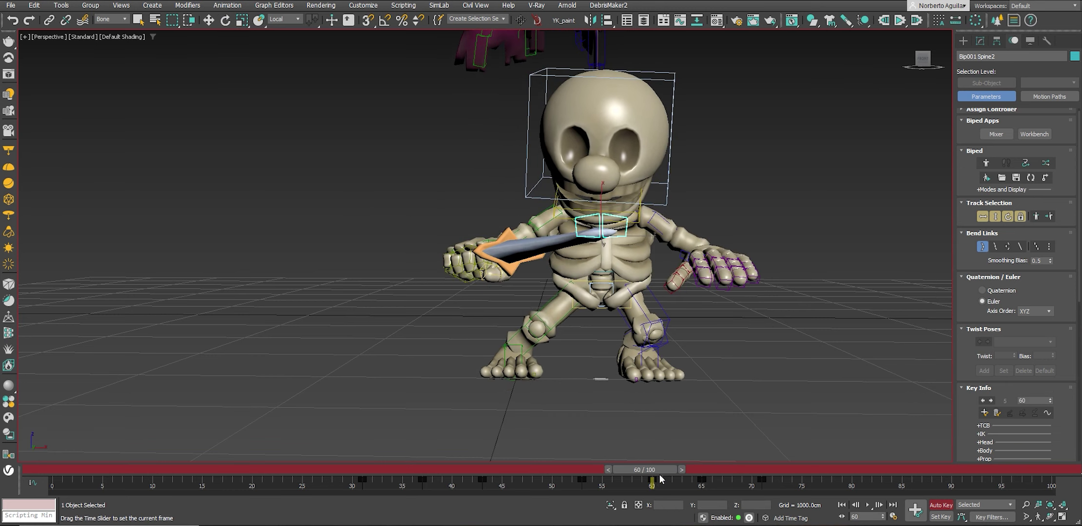
{"action": "key", "text": "period"}
{"action": "key", "text": "e"}
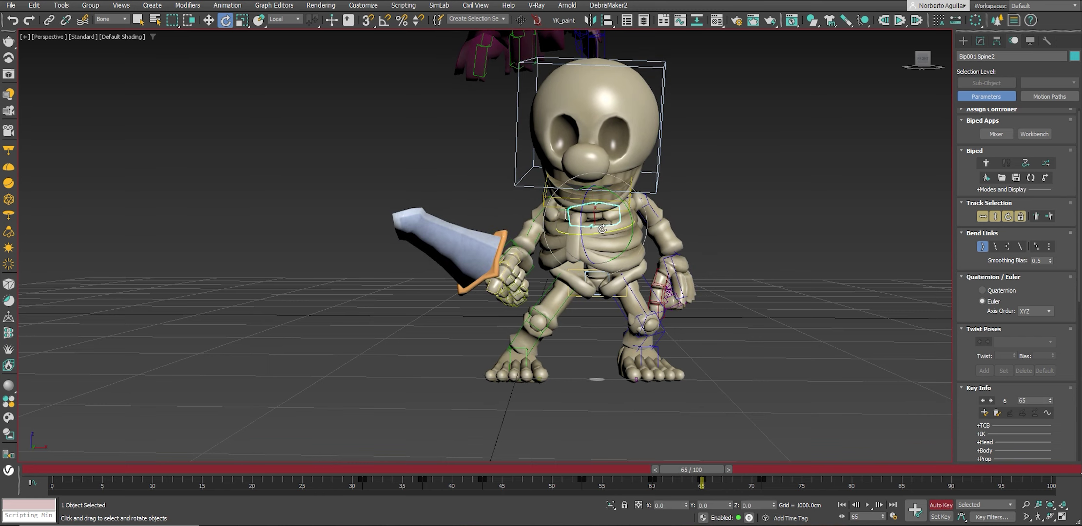
{"action": "mouse_move", "coordinate": [602, 229]}
{"action": "left_mouse_down"}
{"action": "mouse_move", "coordinate": [594, 214]}
{"action": "mouse_move", "coordinate": [626, 202]}
{"action": "left_mouse_up"}
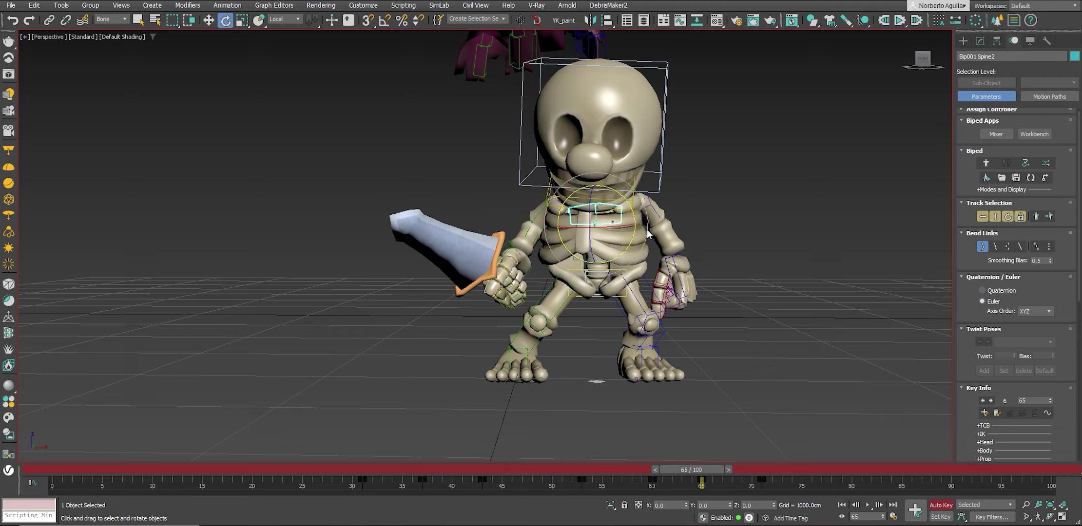
Play back from frame 52 and review the poses around frame 71.
{"action": "left_click_drag", "start_coordinate": [704, 469], "coordinate": [562, 460]}
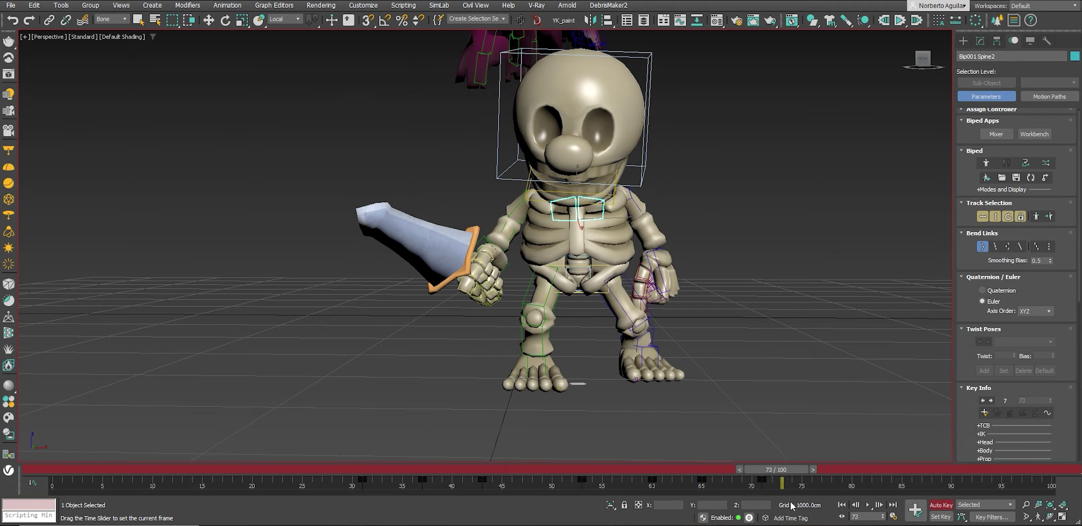
{"action": "left_click", "coordinate": [867, 505]}
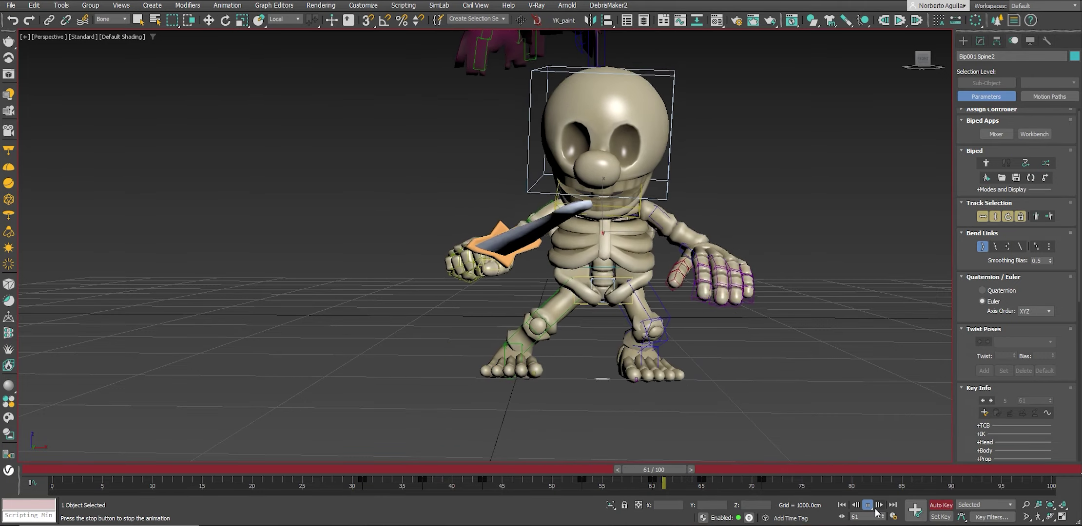
{"action": "left_click_drag", "start_coordinate": [670, 473], "coordinate": [763, 483]}
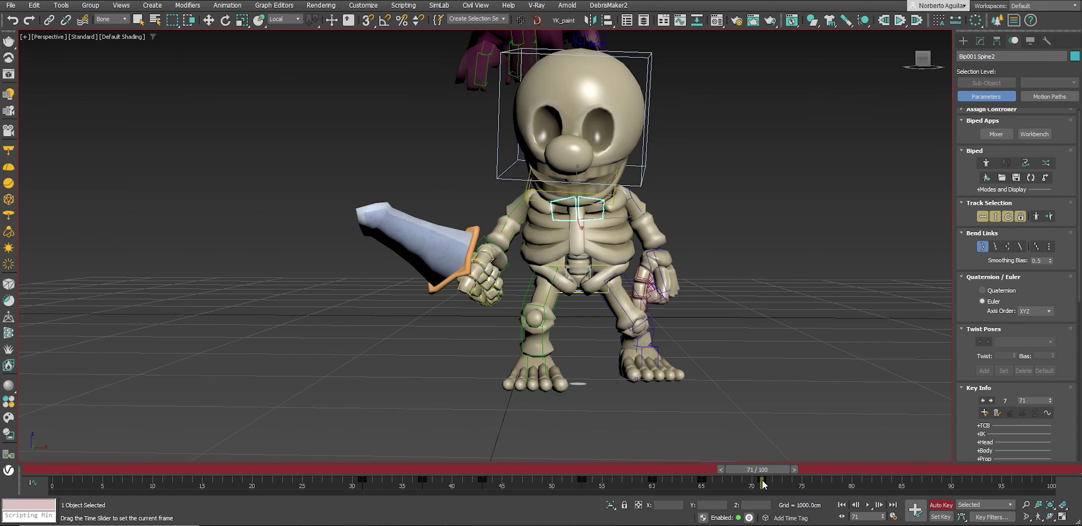
{"action": "left_click_drag", "start_coordinate": [764, 483], "coordinate": [756, 482]}
Shift the whole skeleton slightly via the centre of mass, then select the right foot at an earlier frame.
{"action": "key", "text": "e"}
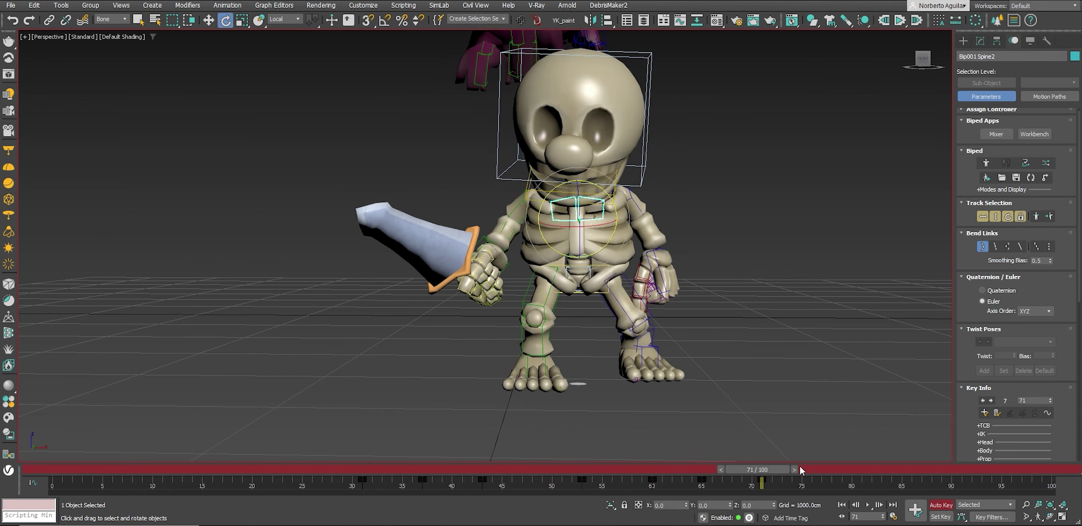
{"action": "key", "text": "w"}
{"action": "left_click", "coordinate": [611, 278]}
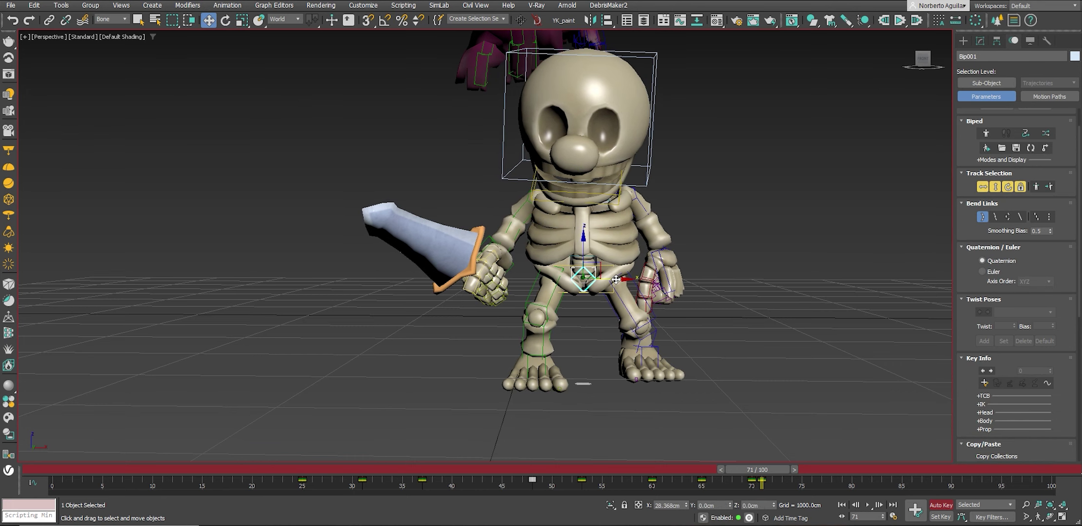
{"action": "left_click_drag", "start_coordinate": [611, 278], "coordinate": [649, 313]}
{"action": "mouse_move", "coordinate": [759, 484]}
{"action": "left_mouse_down"}
{"action": "mouse_move", "coordinate": [683, 453]}
{"action": "mouse_move", "coordinate": [696, 457]}
{"action": "mouse_move", "coordinate": [559, 444]}
{"action": "mouse_move", "coordinate": [618, 450]}
{"action": "mouse_move", "coordinate": [596, 475]}
{"action": "left_mouse_up"}
{"action": "left_click", "coordinate": [514, 365]}
Move and rotate the right foot to key a new angle at frame 53.
{"action": "key", "text": "w"}
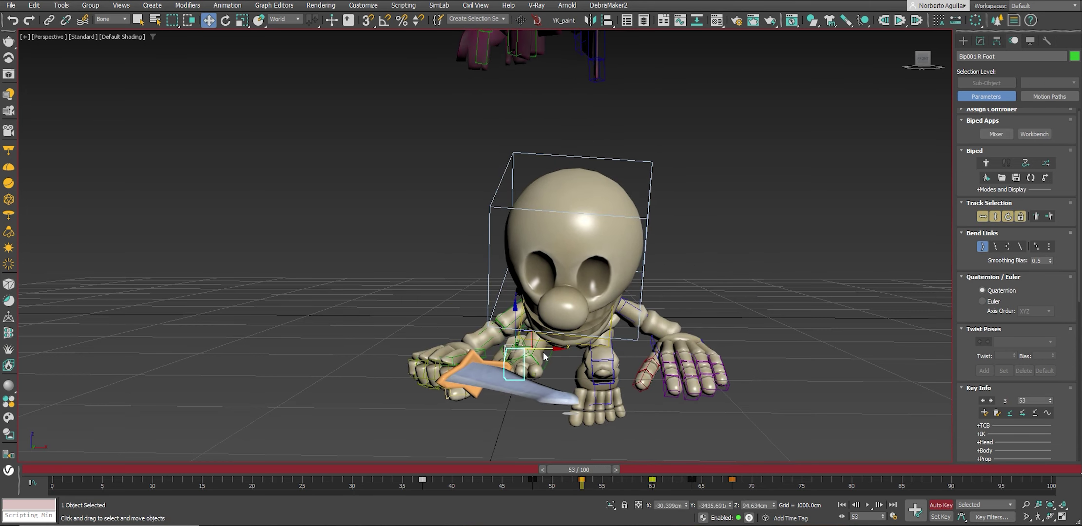
{"action": "left_click_drag", "start_coordinate": [543, 352], "coordinate": [565, 357]}
{"action": "middle_click_drag", "start_coordinate": [603, 438], "coordinate": [707, 438], "text": "alt"}
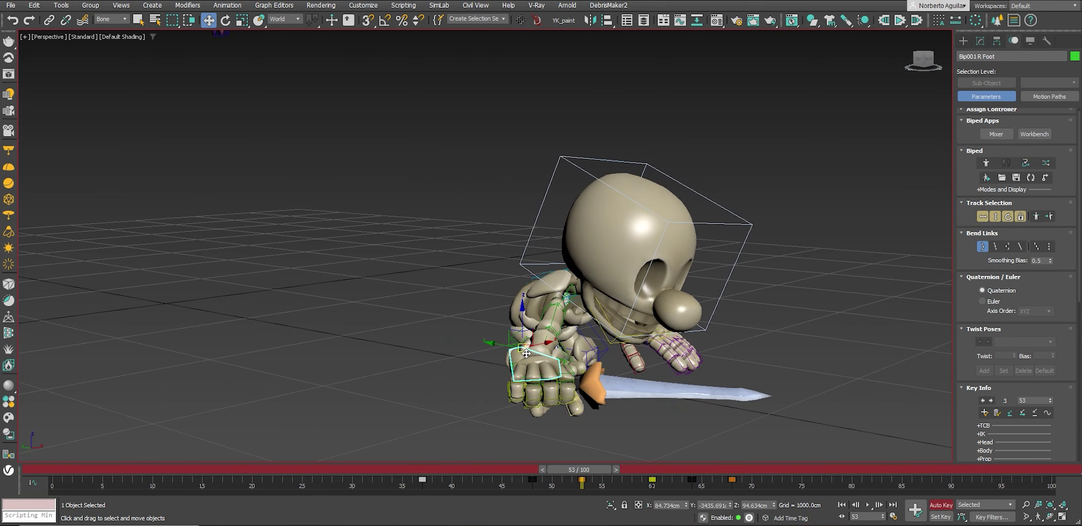
{"action": "key", "text": "e"}
{"action": "left_click_drag", "start_coordinate": [544, 331], "coordinate": [627, 347]}
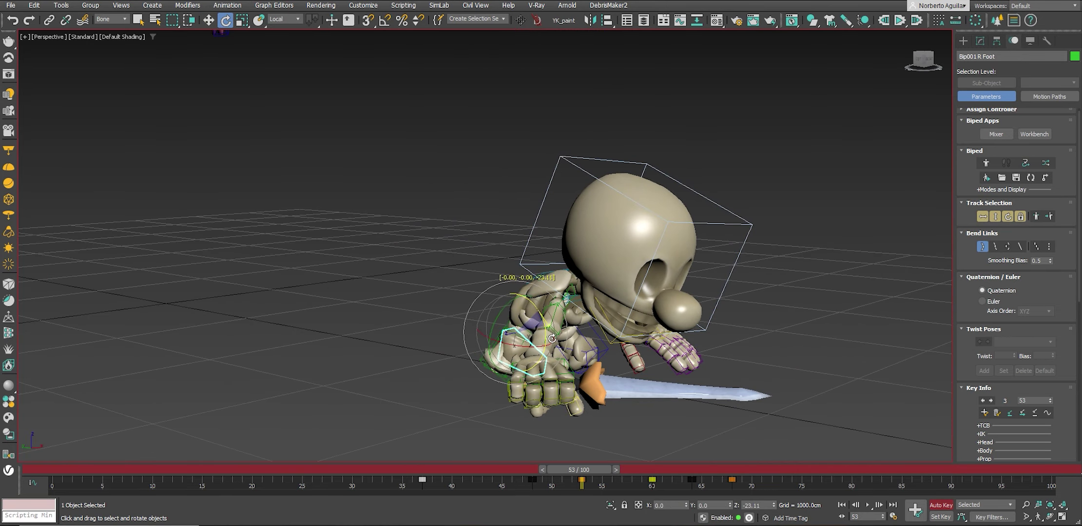
{"action": "middle_click_drag", "start_coordinate": [628, 348], "coordinate": [526, 348], "text": "alt"}
Copy the right foot's key to frame 60 and rotate the foot there.
{"action": "key", "text": "w"}
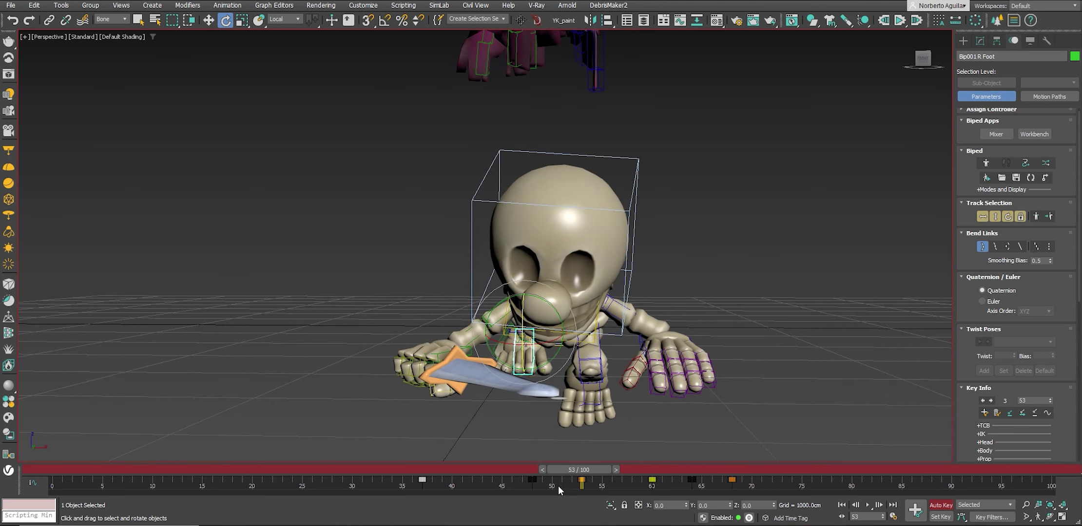
{"action": "mouse_move", "coordinate": [580, 470]}
{"action": "left_mouse_down"}
{"action": "mouse_move", "coordinate": [636, 470]}
{"action": "mouse_move", "coordinate": [577, 484]}
{"action": "left_mouse_up"}
{"action": "key", "text": "e"}
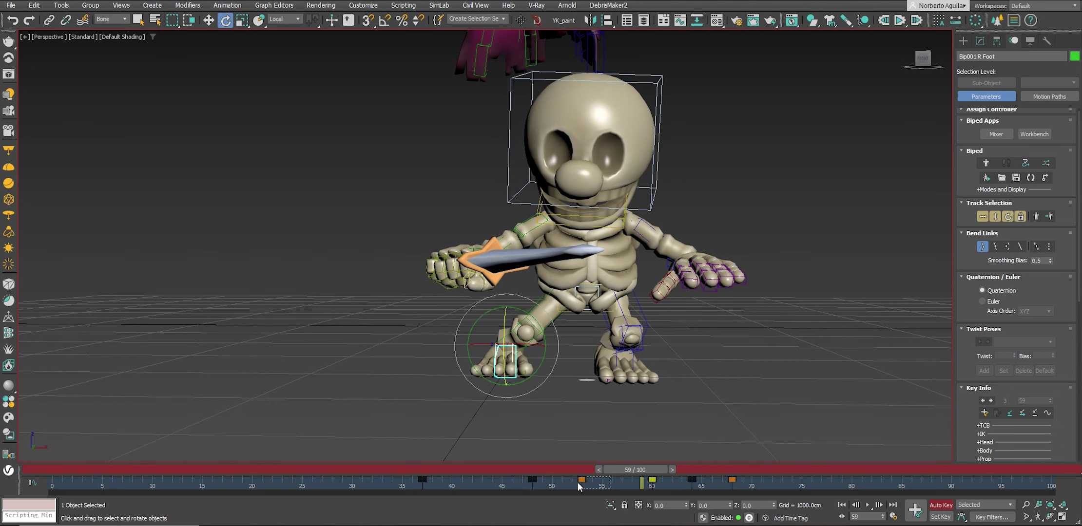
{"action": "left_click_drag", "start_coordinate": [644, 483], "coordinate": [664, 473], "text": "shift"}
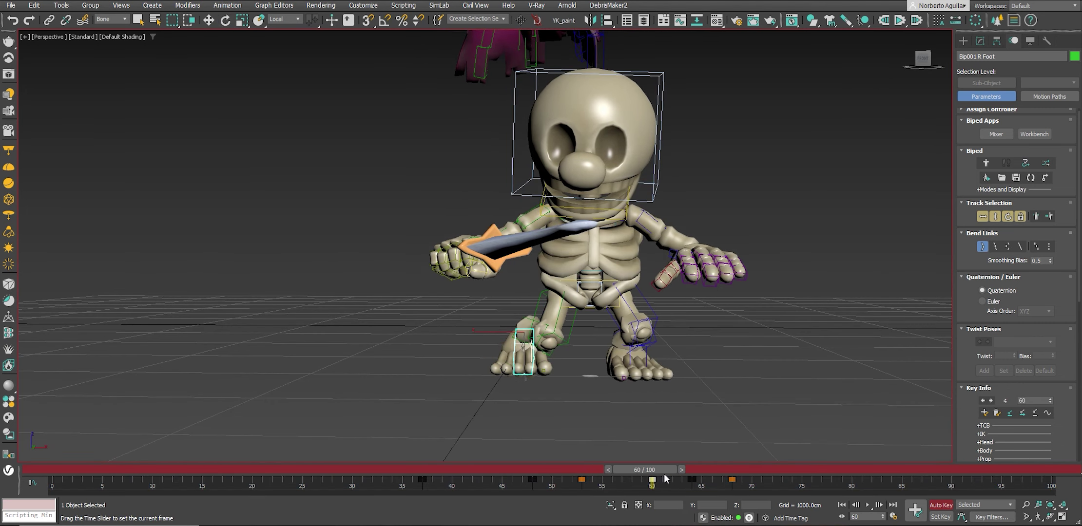
{"action": "left_click_drag", "start_coordinate": [513, 319], "coordinate": [573, 318]}
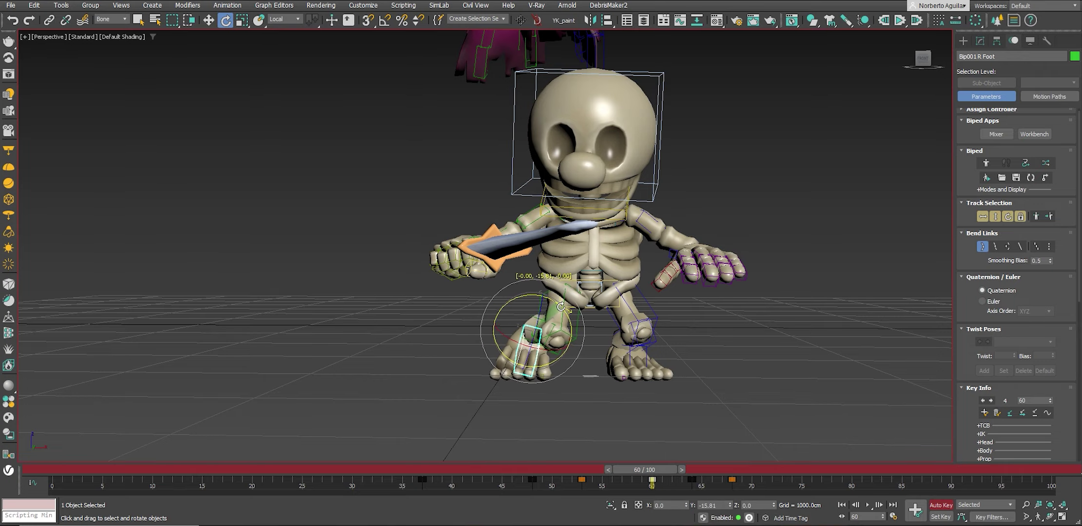
{"action": "mouse_move", "coordinate": [573, 318]}
{"action": "middle_mouse_down", "text": "alt"}
{"action": "mouse_move", "coordinate": [640, 395]}
{"action": "mouse_move", "coordinate": [632, 388]}
{"action": "middle_mouse_up", "text": "alt"}
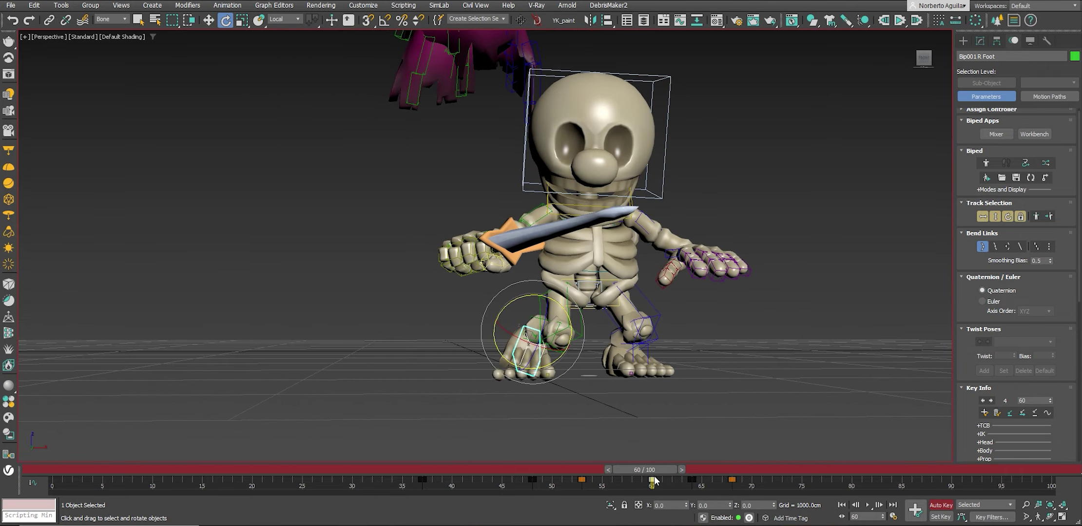
Move the right foot sideways at frame 64.
{"action": "left_click_drag", "start_coordinate": [652, 480], "coordinate": [696, 495]}
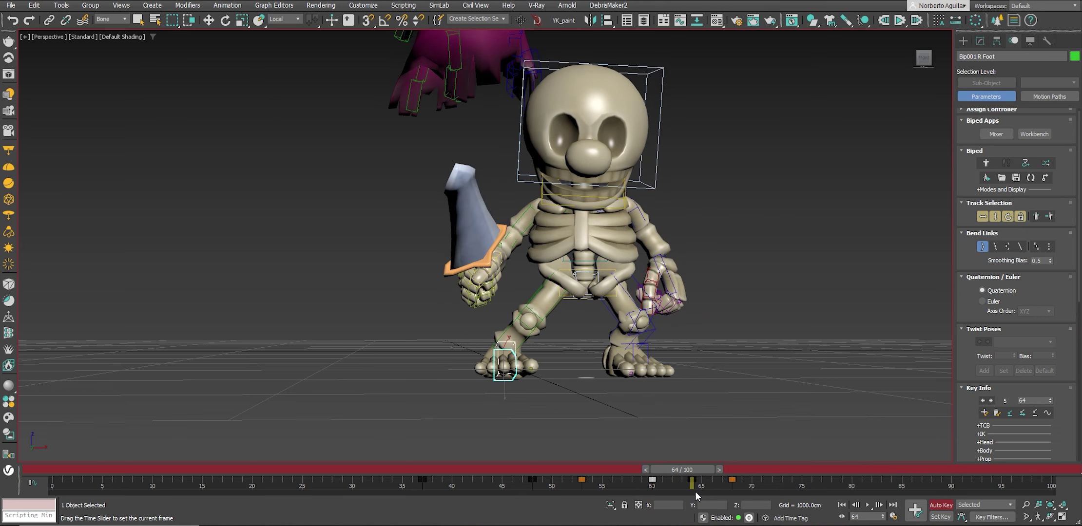
{"action": "middle_click_drag", "start_coordinate": [636, 403], "coordinate": [536, 361], "text": "alt"}
{"action": "key", "text": "w"}
{"action": "mouse_move", "coordinate": [537, 362]}
{"action": "left_mouse_down"}
{"action": "mouse_move", "coordinate": [568, 354]}
{"action": "mouse_move", "coordinate": [542, 326]}
{"action": "left_mouse_up"}
{"action": "key", "text": "e"}
At frame 68, rotate the right foot about -4.4° and raise it off the ground.
{"action": "left_click_drag", "start_coordinate": [682, 472], "coordinate": [727, 495]}
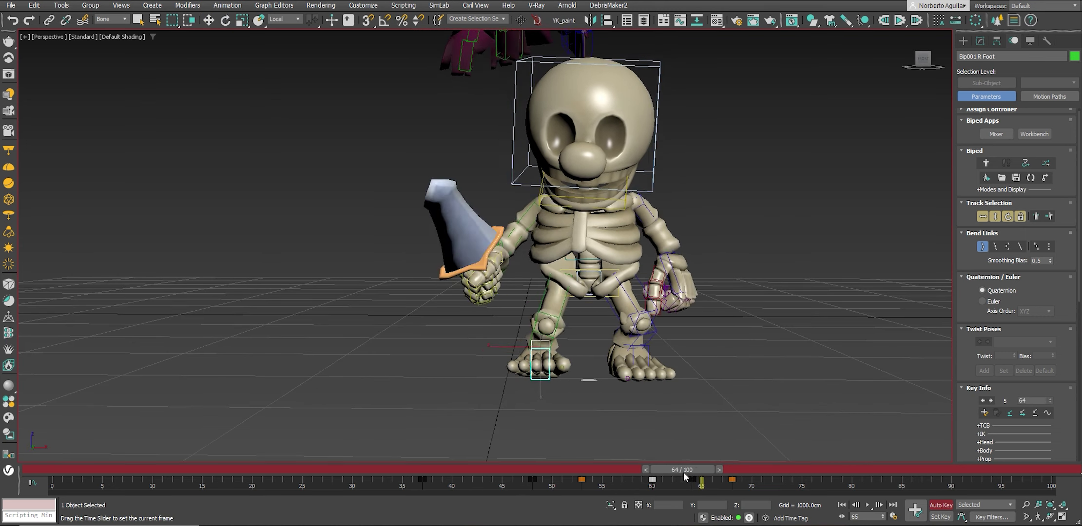
{"action": "key", "text": "e"}
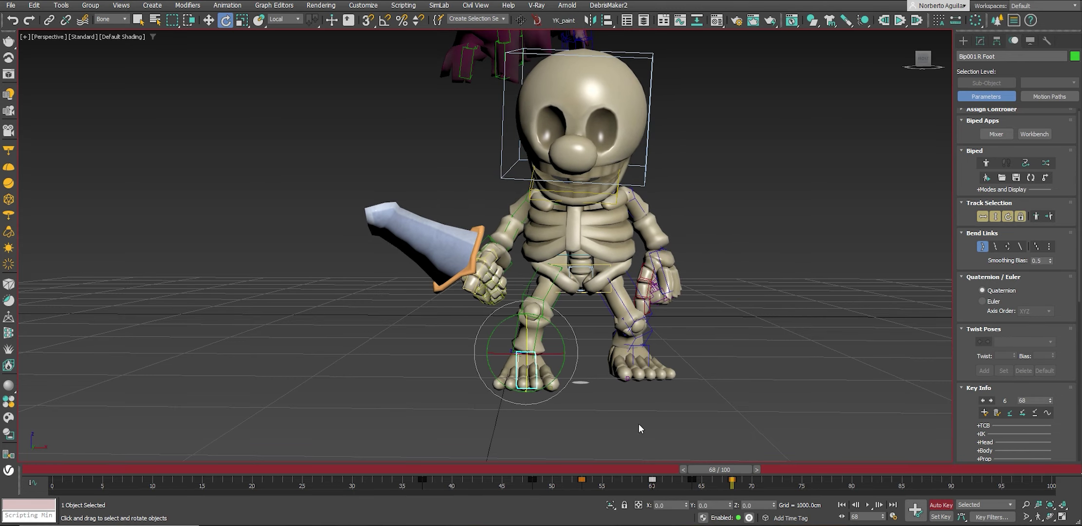
{"action": "middle_click_drag", "start_coordinate": [638, 424], "coordinate": [566, 347], "text": "alt"}
{"action": "left_click_drag", "start_coordinate": [566, 348], "coordinate": [549, 335]}
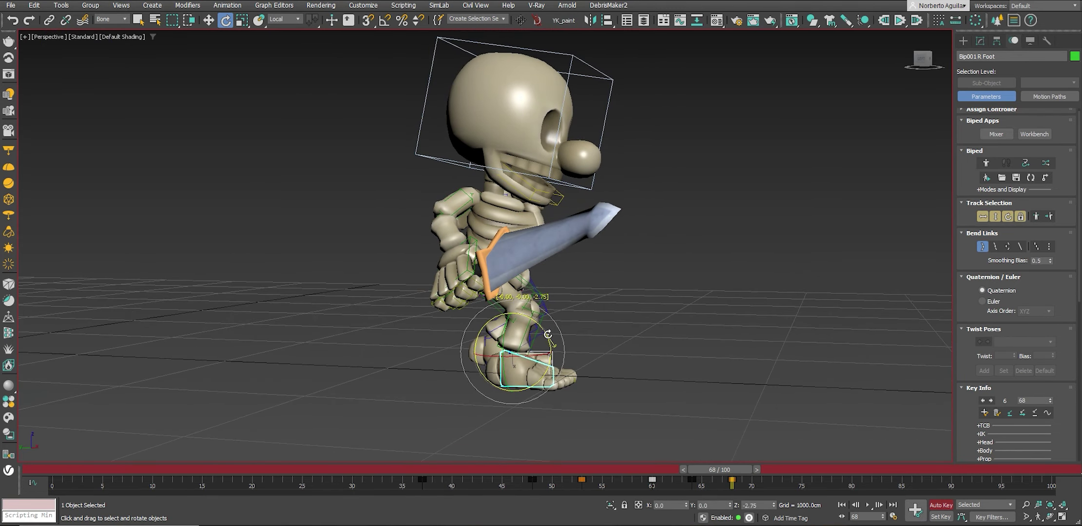
{"action": "middle_click_drag", "start_coordinate": [550, 335], "coordinate": [608, 321], "text": "alt"}
{"action": "key", "text": "w"}
{"action": "left_click_drag", "start_coordinate": [505, 344], "coordinate": [509, 329]}
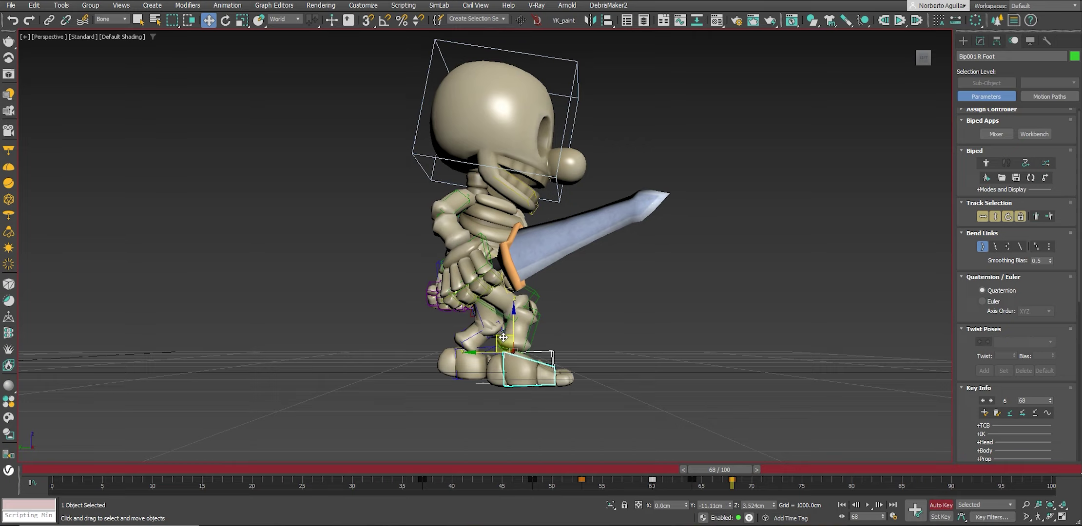
{"action": "mouse_move", "coordinate": [509, 329]}
{"action": "middle_mouse_down", "text": "alt"}
{"action": "mouse_move", "coordinate": [523, 355]}
{"action": "mouse_move", "coordinate": [579, 396]}
{"action": "mouse_move", "coordinate": [542, 390]}
{"action": "middle_mouse_up", "text": "alt"}
Adjust R Toe0 at frame 68, then play back from around frame 52.
{"action": "left_click", "coordinate": [551, 386]}
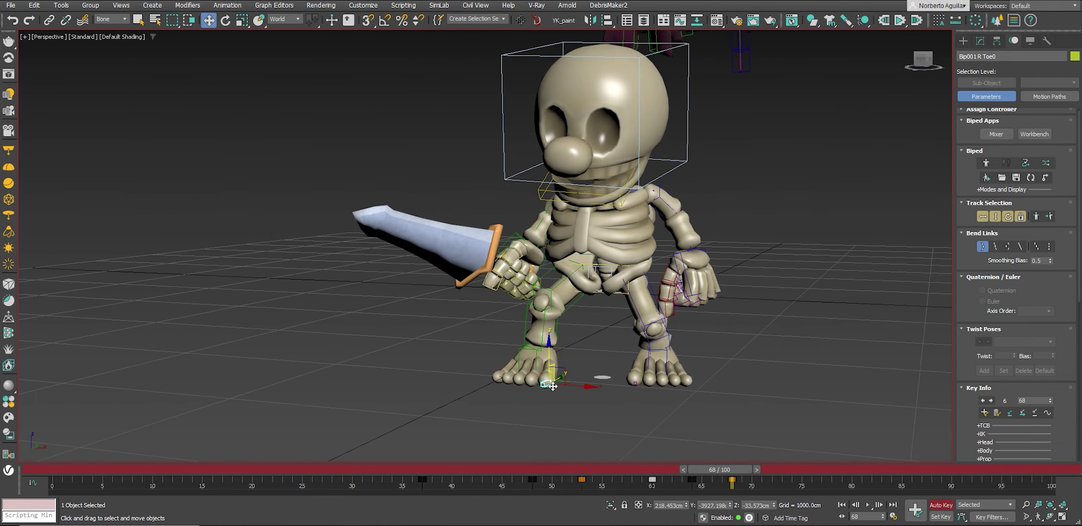
{"action": "left_click_drag", "start_coordinate": [744, 480], "coordinate": [751, 480]}
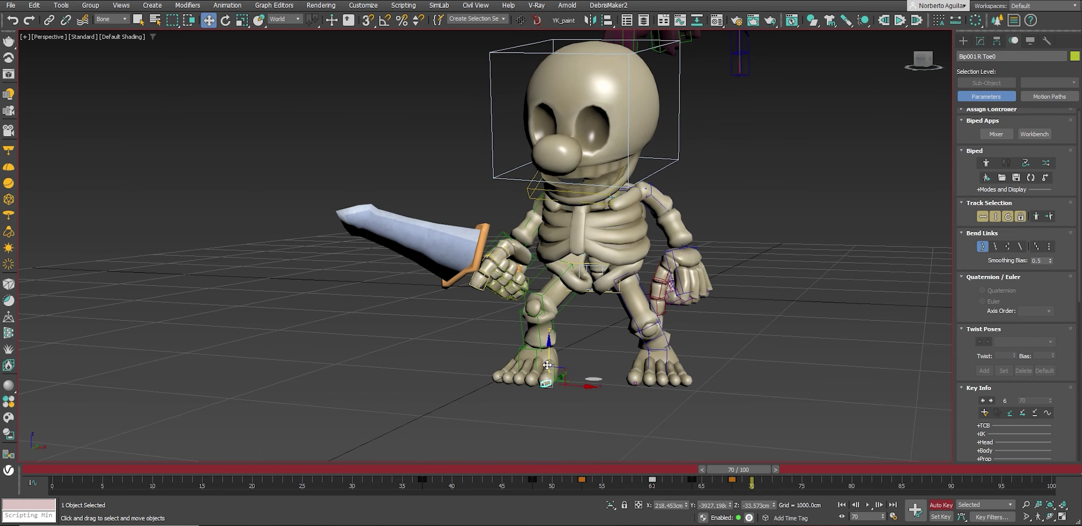
{"action": "key", "text": "e"}
{"action": "left_click_drag", "start_coordinate": [744, 475], "coordinate": [725, 475]}
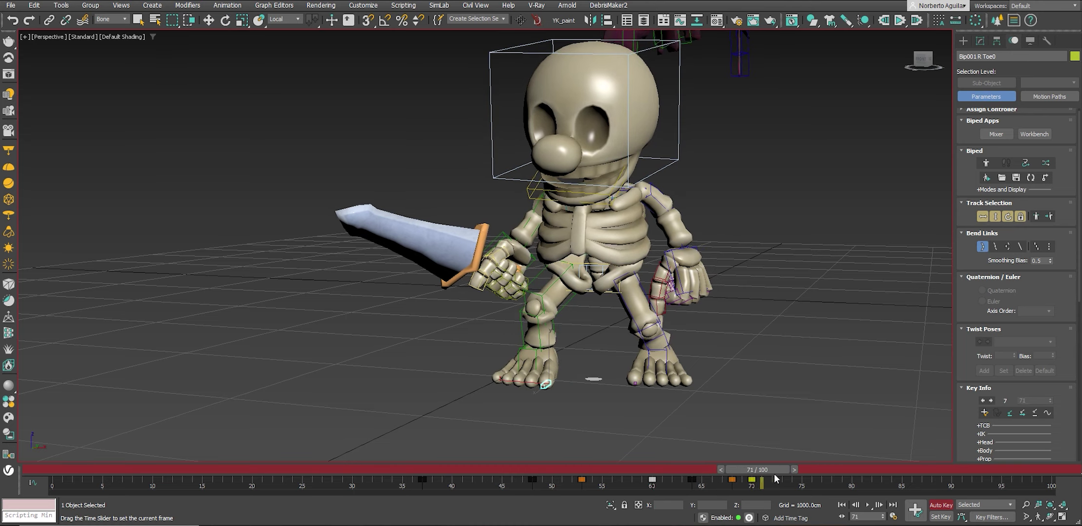
{"action": "left_click_drag", "start_coordinate": [729, 471], "coordinate": [575, 470]}
{"action": "left_click", "coordinate": [868, 505]}
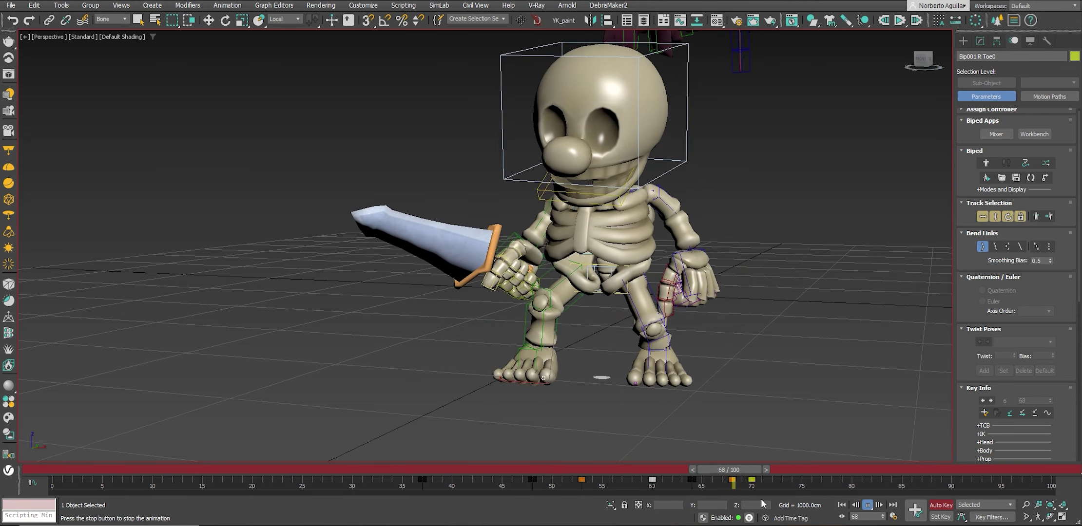
{"action": "key", "text": "Escape"}
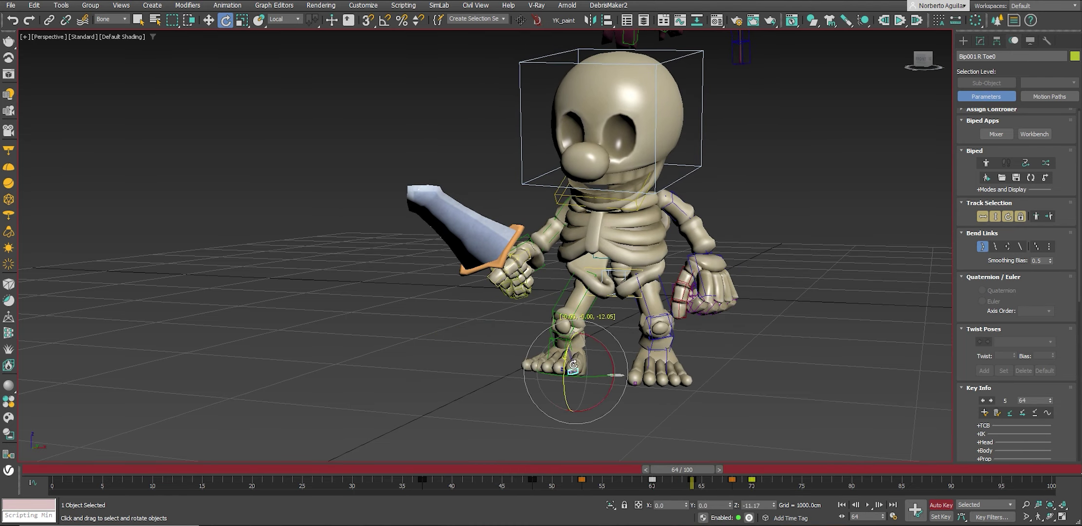
{"action": "left_click_drag", "start_coordinate": [689, 470], "coordinate": [645, 470]}
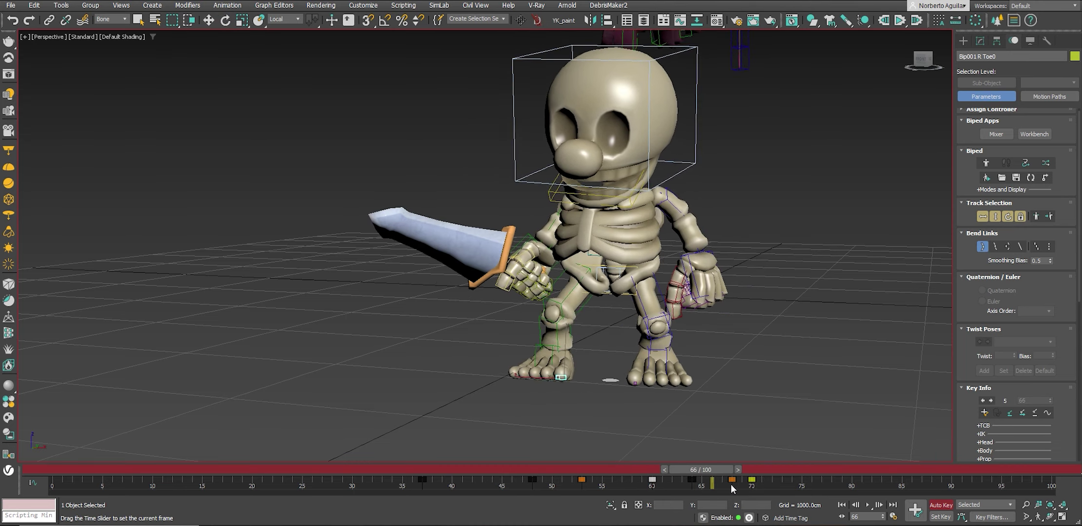
{"action": "left_click", "coordinate": [870, 507]}
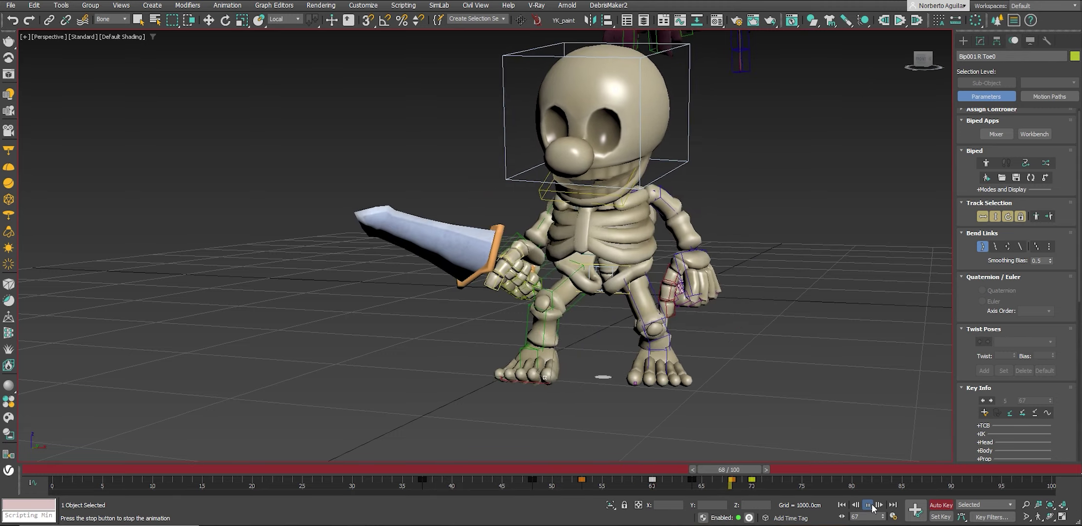
{"action": "scroll", "coordinate": [683, 430], "scroll_direction": "down", "scroll_amount": 3}
{"action": "mouse_move", "coordinate": [705, 466]}
{"action": "left_mouse_down"}
{"action": "mouse_move", "coordinate": [588, 469]}
{"action": "mouse_move", "coordinate": [776, 469]}
{"action": "mouse_move", "coordinate": [419, 469]}
{"action": "left_mouse_up"}
{"action": "key", "text": "e"}
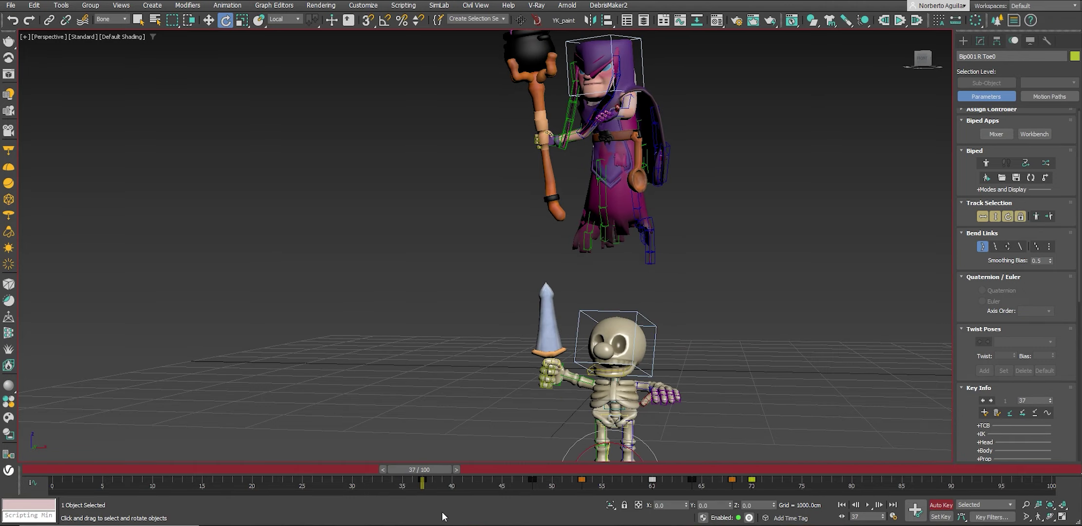
{"action": "left_click", "coordinate": [868, 505]}
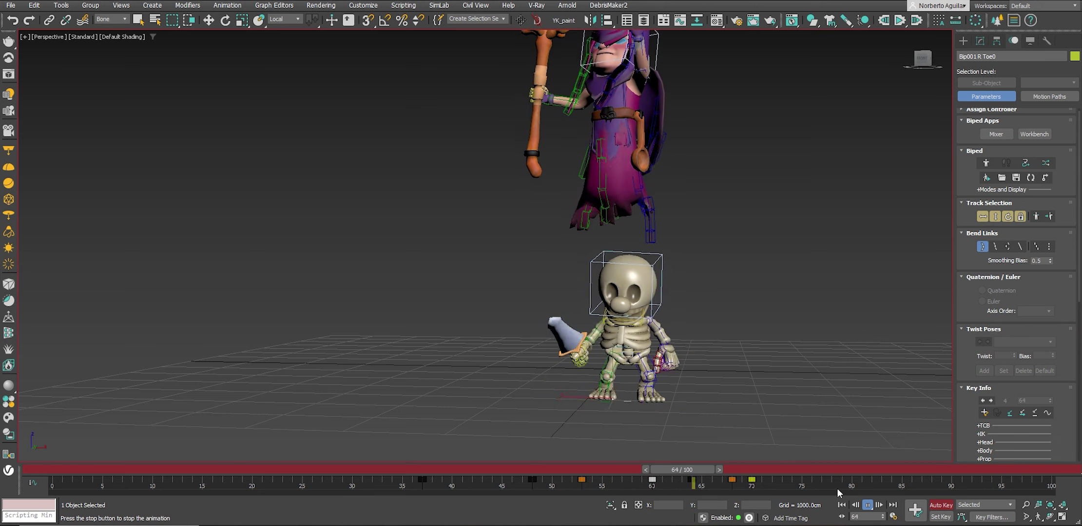
{"action": "left_click_drag", "start_coordinate": [739, 471], "coordinate": [807, 483]}
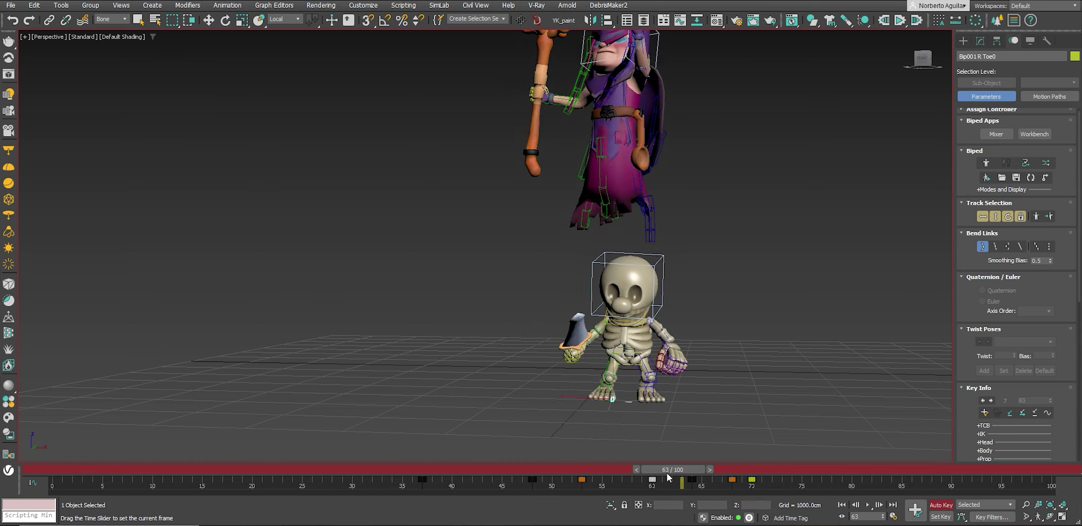
{"action": "mouse_move", "coordinate": [794, 491]}
{"action": "left_mouse_down"}
{"action": "mouse_move", "coordinate": [702, 491]}
{"action": "mouse_move", "coordinate": [884, 493]}
{"action": "left_mouse_up"}
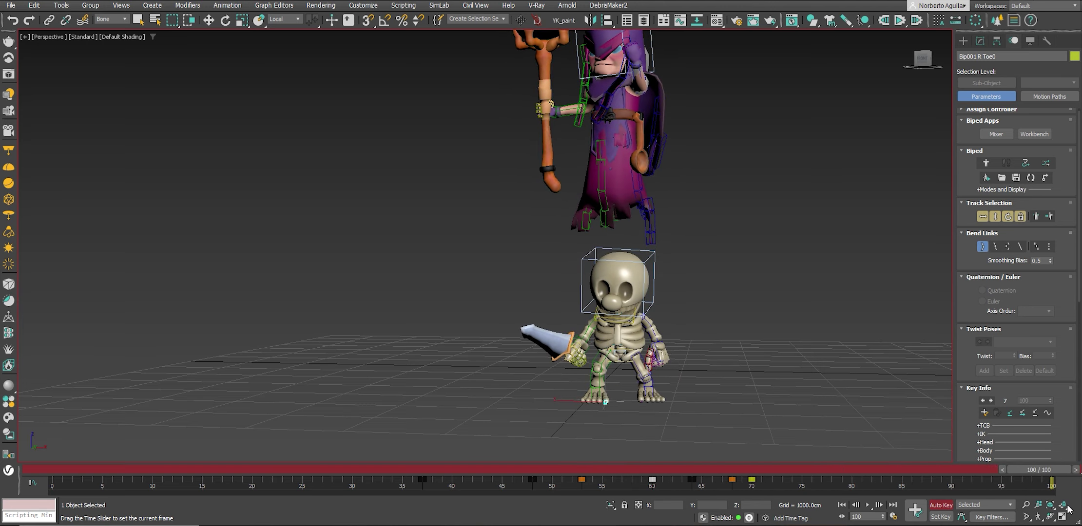
{"action": "middle_click_drag", "start_coordinate": [639, 365], "coordinate": [658, 359], "text": "alt"}
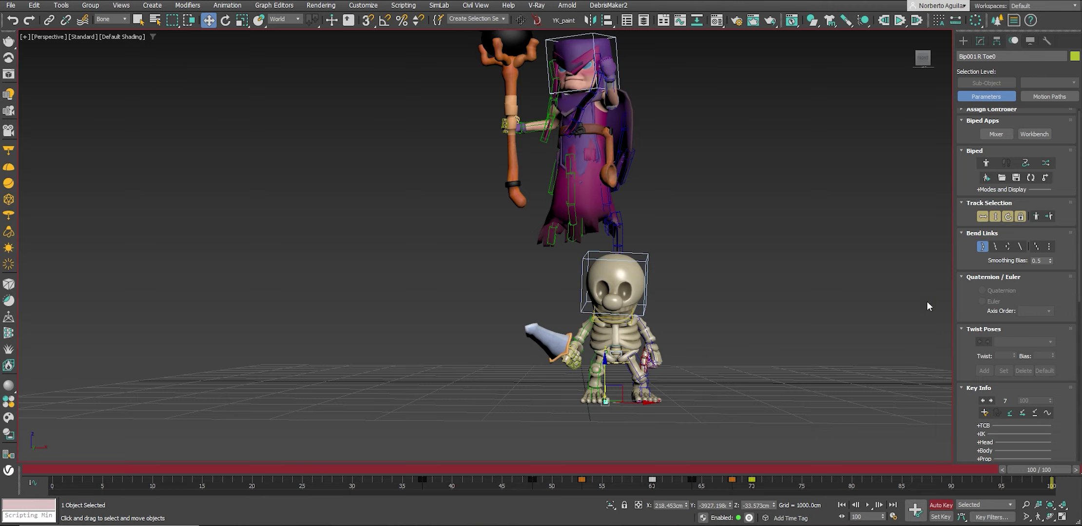
{"action": "left_click", "coordinate": [611, 352]}
{"action": "mouse_move", "coordinate": [682, 361]}
{"action": "middle_mouse_down", "text": "alt"}
{"action": "mouse_move", "coordinate": [710, 359]}
{"action": "mouse_move", "coordinate": [778, 438]}
{"action": "middle_mouse_up", "text": "alt"}
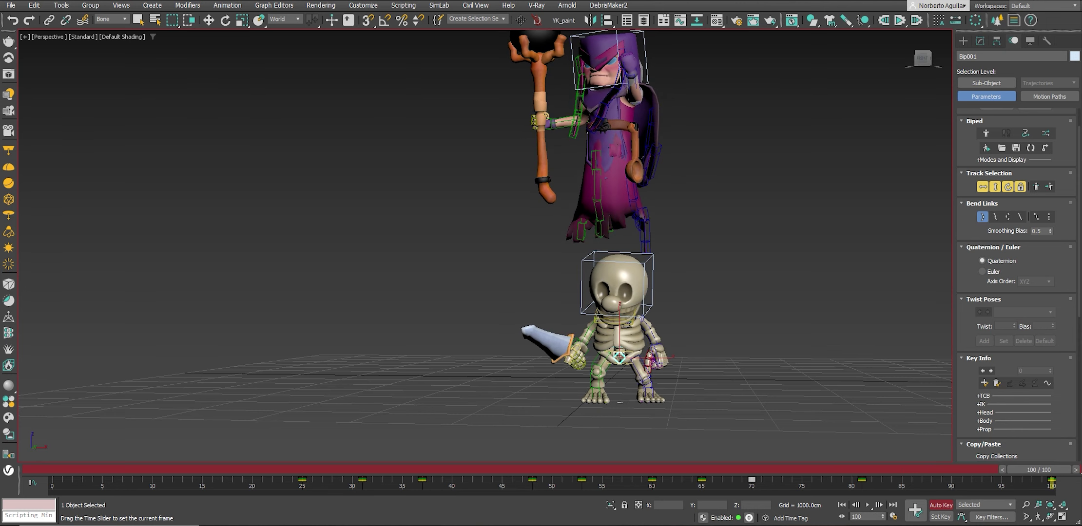
{"action": "key", "text": "w"}
{"action": "middle_click_drag", "start_coordinate": [604, 373], "coordinate": [633, 340], "text": "alt"}
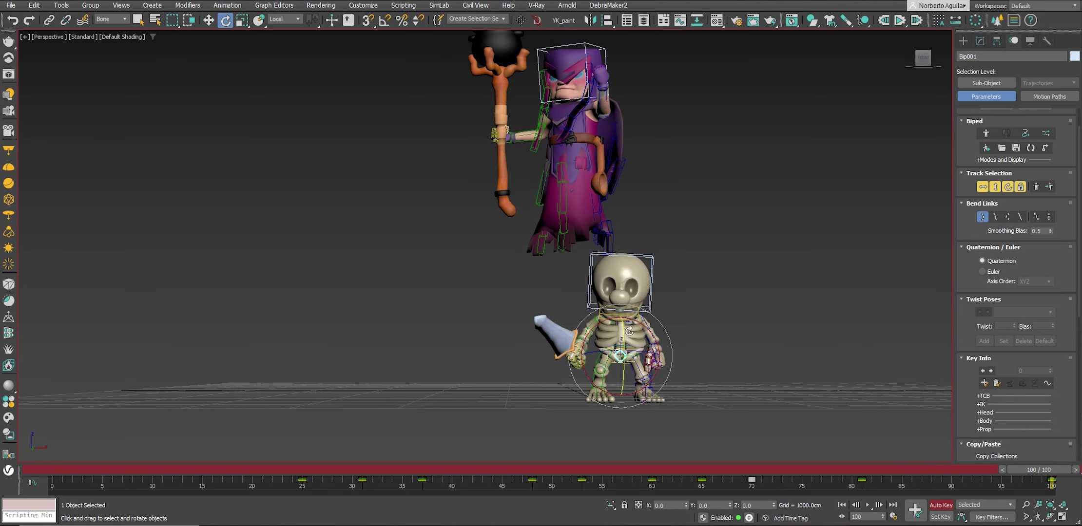
{"action": "left_click_drag", "start_coordinate": [631, 319], "coordinate": [638, 320]}
{"action": "left_click_drag", "start_coordinate": [1022, 467], "coordinate": [786, 507]}
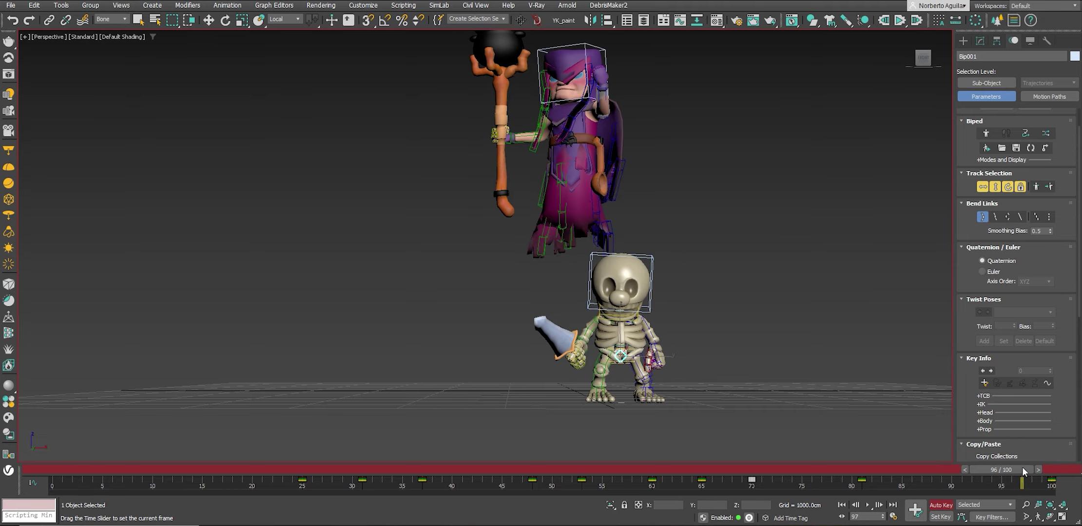
{"action": "left_click", "coordinate": [867, 505]}
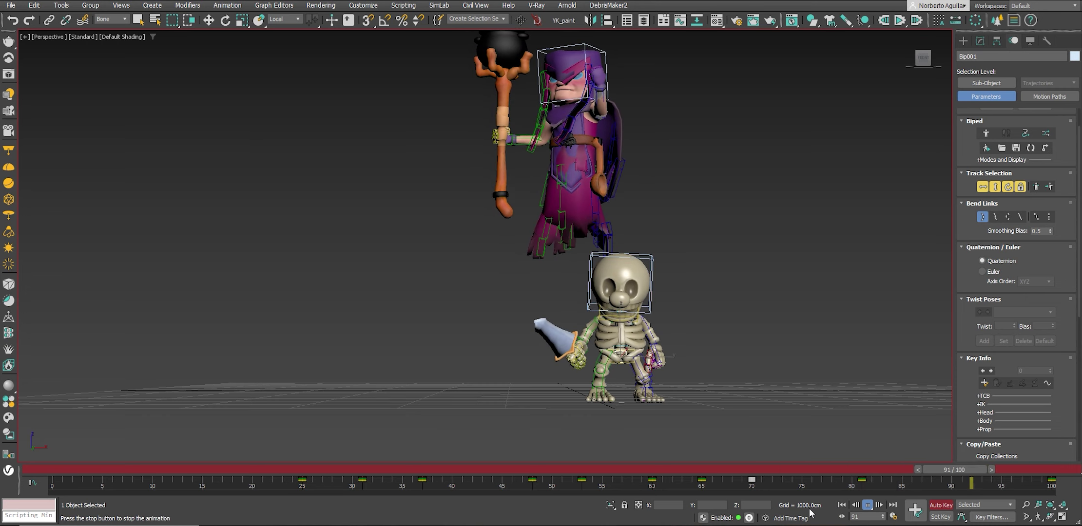
{"action": "left_click_drag", "start_coordinate": [851, 471], "coordinate": [923, 475]}
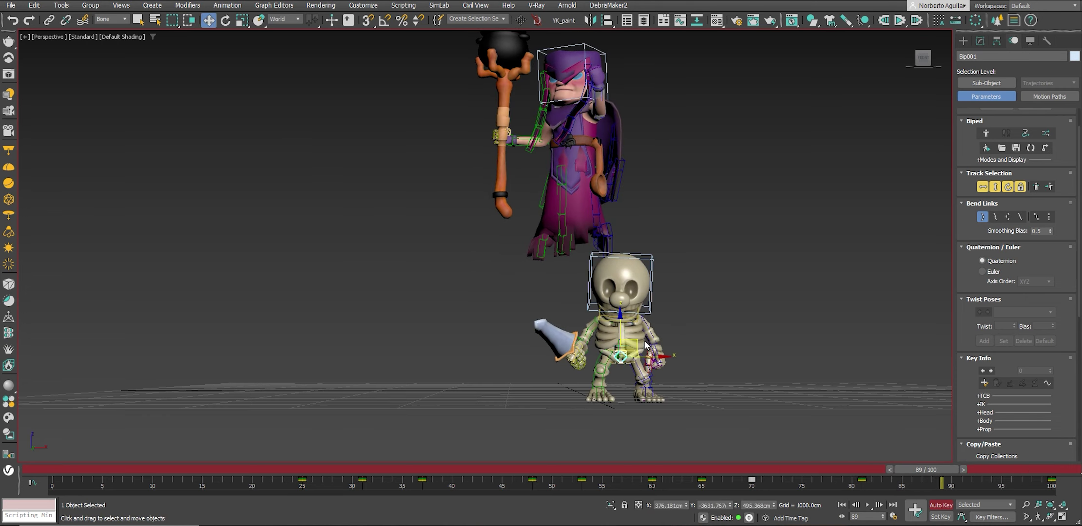
{"action": "left_click_drag", "start_coordinate": [633, 337], "coordinate": [634, 338]}
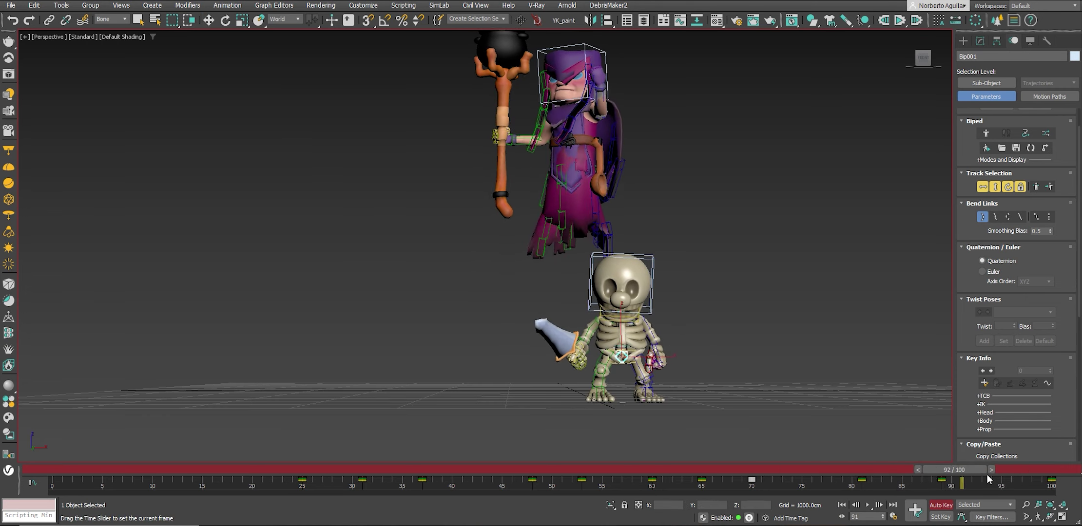
{"action": "left_click_drag", "start_coordinate": [947, 469], "coordinate": [759, 469]}
{"action": "left_click", "coordinate": [868, 505]}
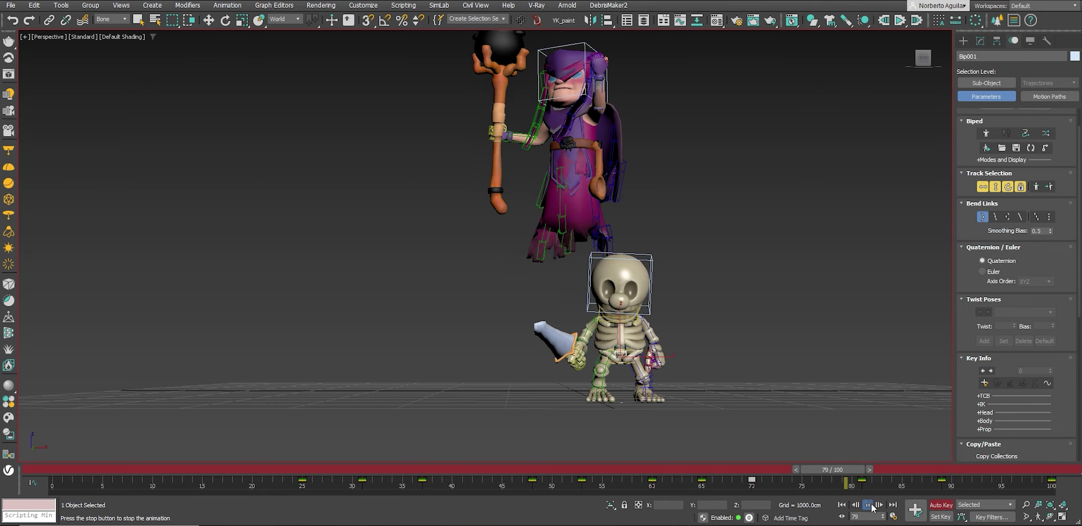
{"action": "scroll", "coordinate": [629, 371], "scroll_direction": "up", "scroll_amount": 3}
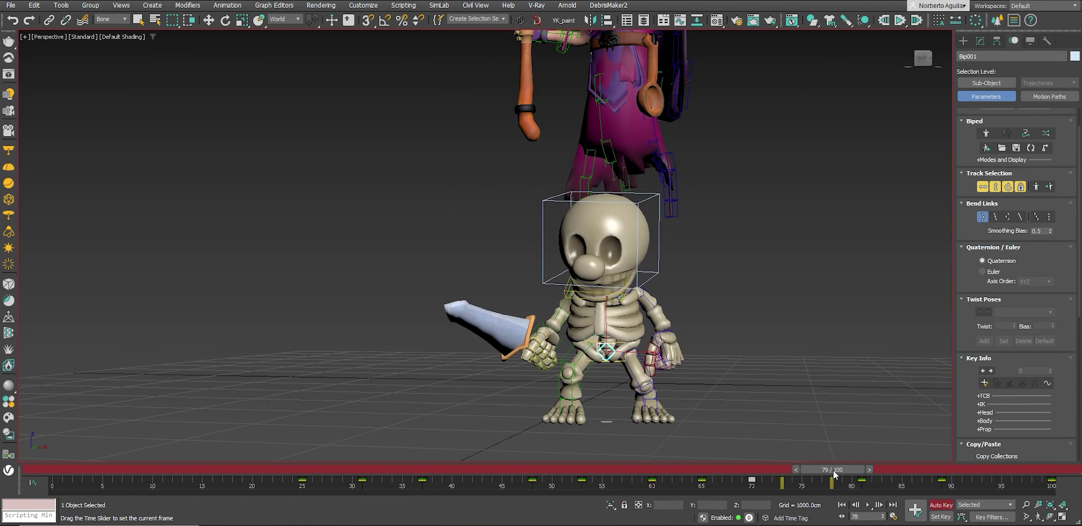
{"action": "key", "text": "slash"}
{"action": "key", "text": "w"}
{"action": "left_click", "coordinate": [630, 349]}
{"action": "mouse_move", "coordinate": [832, 469]}
{"action": "left_mouse_down"}
{"action": "mouse_move", "coordinate": [549, 479]}
{"action": "mouse_move", "coordinate": [621, 479]}
{"action": "left_mouse_up"}
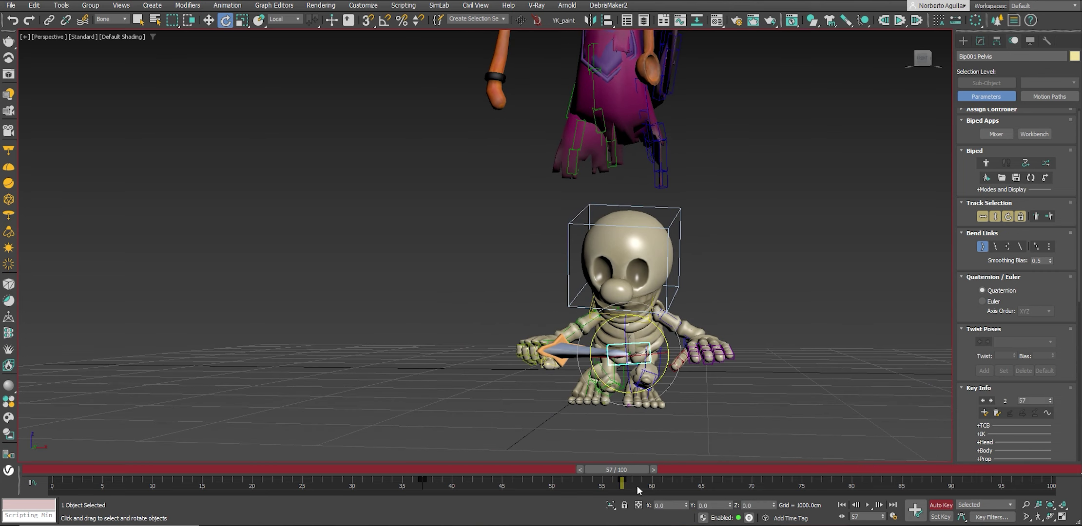
{"action": "left_click_drag", "start_coordinate": [634, 468], "coordinate": [686, 442]}
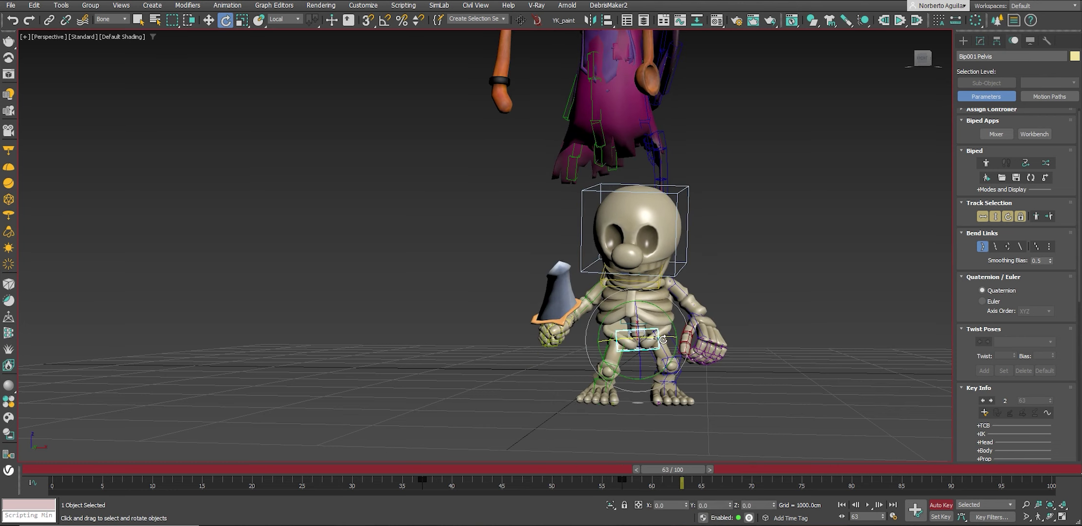
{"action": "mouse_move", "coordinate": [703, 473]}
{"action": "left_mouse_down"}
{"action": "mouse_move", "coordinate": [759, 482]}
{"action": "mouse_move", "coordinate": [834, 472]}
{"action": "left_mouse_up"}
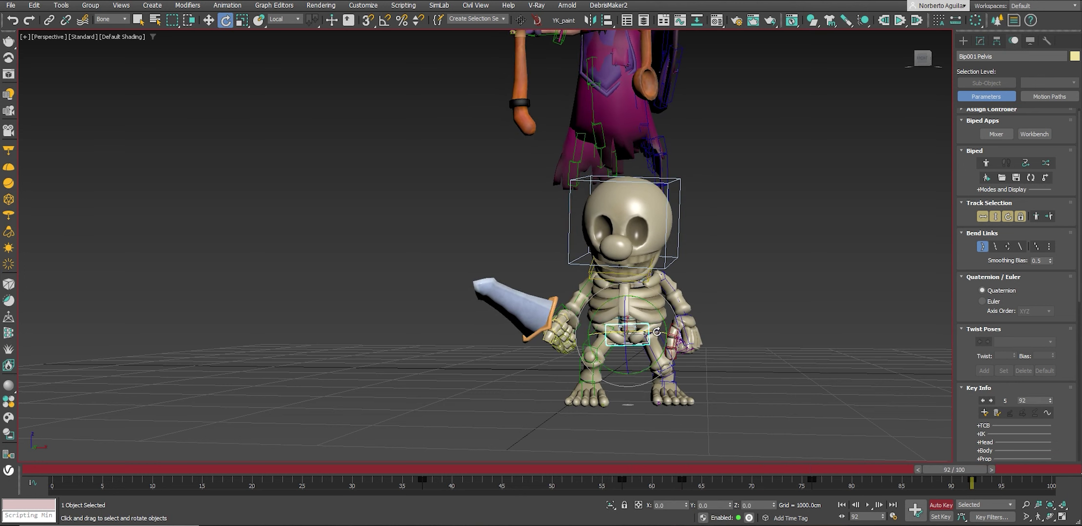
{"action": "left_click_drag", "start_coordinate": [966, 473], "coordinate": [1037, 470]}
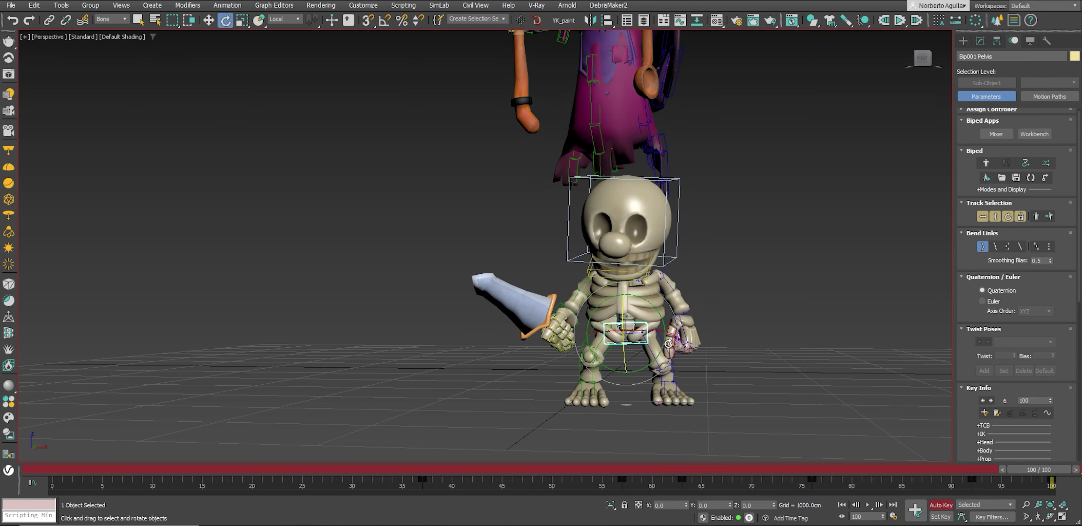
{"action": "mouse_move", "coordinate": [1057, 475]}
{"action": "left_mouse_down"}
{"action": "mouse_move", "coordinate": [768, 446]}
{"action": "mouse_move", "coordinate": [663, 469]}
{"action": "left_mouse_up"}
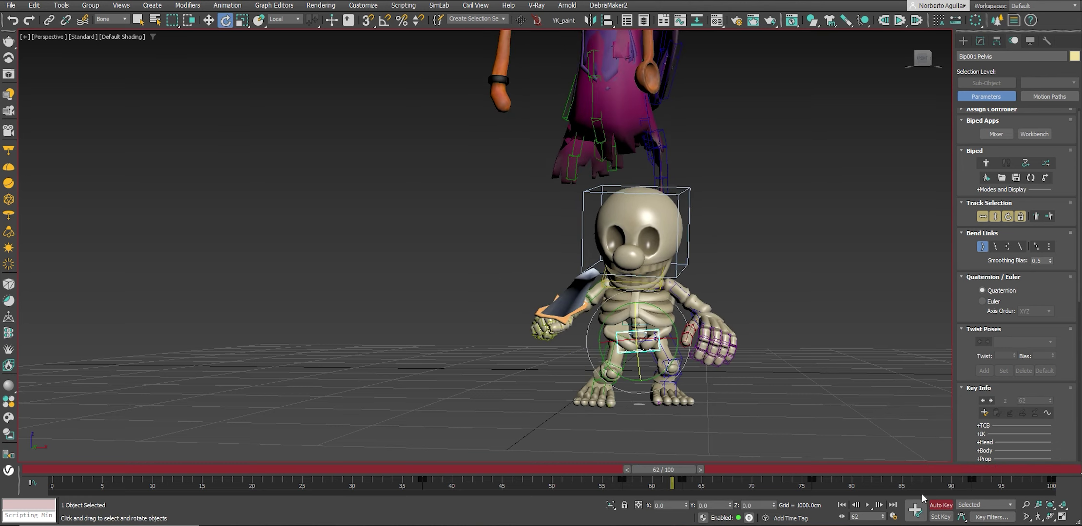
{"action": "left_click", "coordinate": [867, 505]}
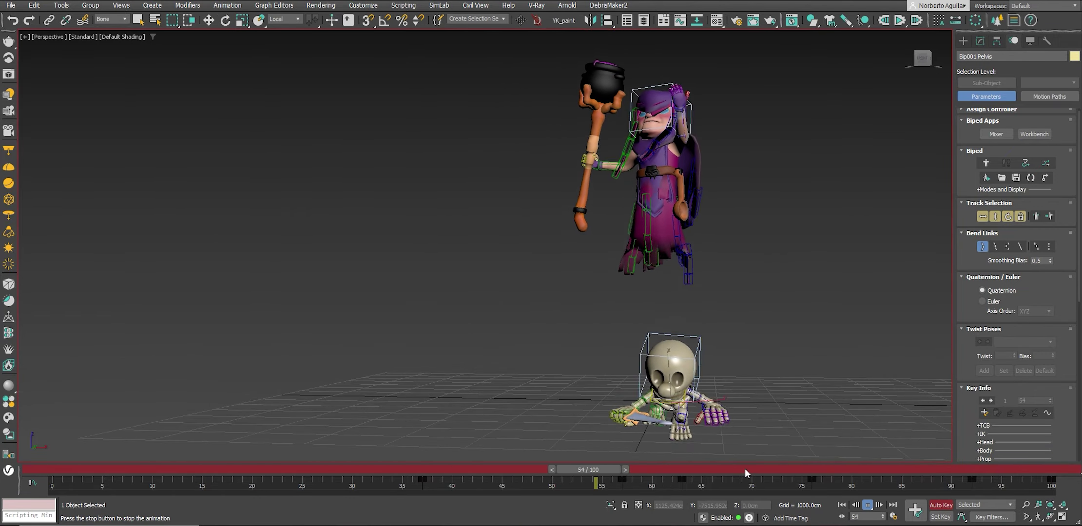
{"action": "mouse_move", "coordinate": [774, 463]}
{"action": "left_mouse_down"}
{"action": "mouse_move", "coordinate": [609, 472]}
{"action": "mouse_move", "coordinate": [638, 479]}
{"action": "left_mouse_up"}
{"action": "key", "text": "w"}
Select Bip001 R Hand and rotate and move the sword hand.
{"action": "middle_click_drag", "start_coordinate": [644, 416], "coordinate": [659, 406], "text": "alt"}
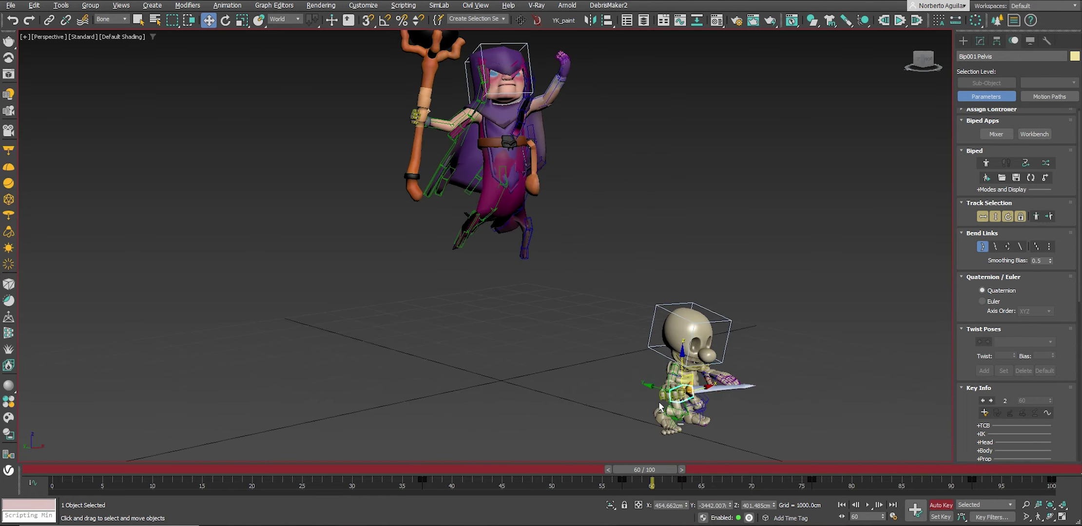
{"action": "scroll", "coordinate": [658, 406], "scroll_direction": "up", "scroll_amount": 5}
{"action": "left_click", "coordinate": [681, 363]}
{"action": "middle_click_drag", "start_coordinate": [682, 363], "coordinate": [722, 373], "text": "alt"}
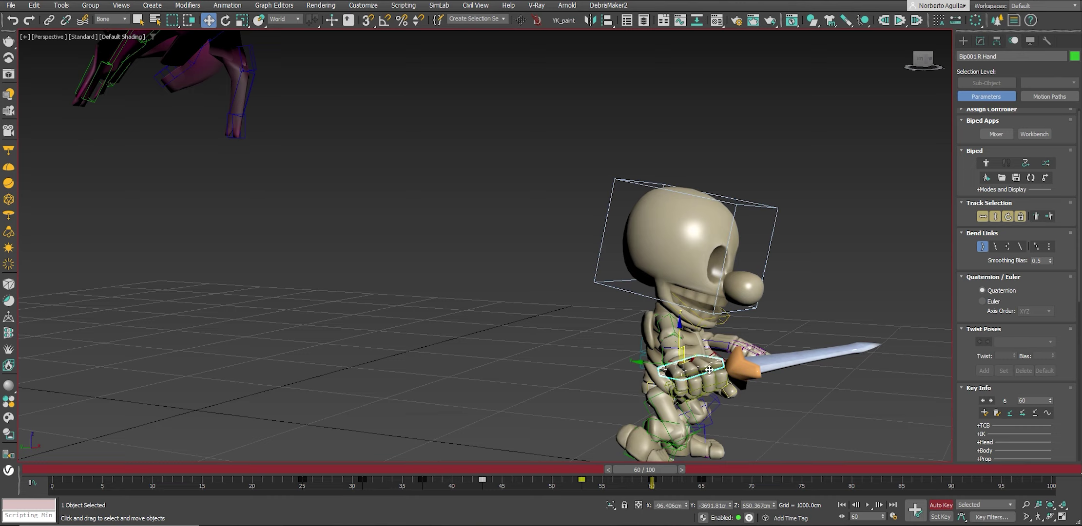
{"action": "left_click_drag", "start_coordinate": [689, 344], "coordinate": [673, 371]}
{"action": "key", "text": "w"}
{"action": "middle_click_drag", "start_coordinate": [673, 371], "coordinate": [667, 378], "text": "alt"}
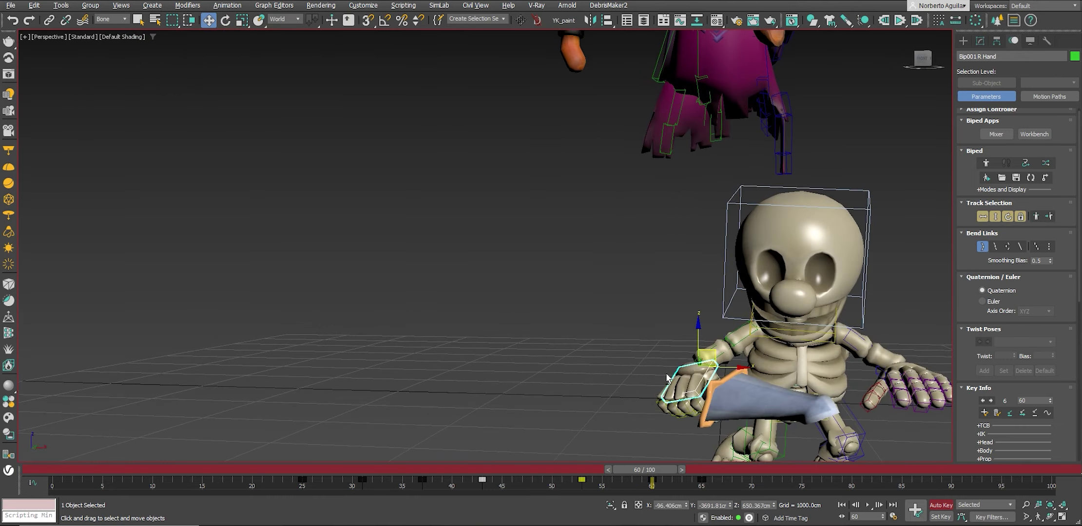
{"action": "left_click_drag", "start_coordinate": [715, 352], "coordinate": [676, 379]}
Fine-tune the right hand's position from side and front views.
{"action": "middle_click_drag", "start_coordinate": [676, 379], "coordinate": [655, 380], "text": "alt"}
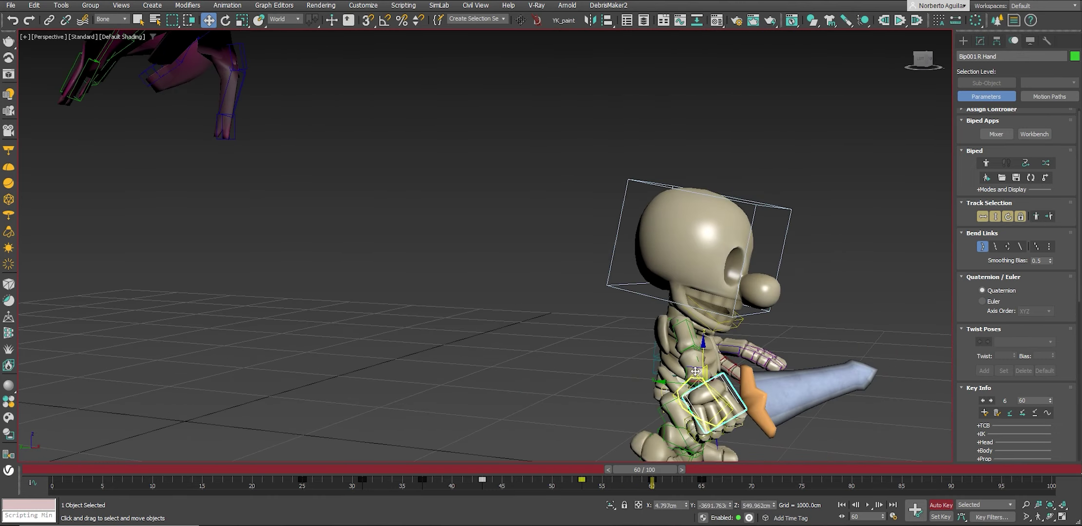
{"action": "left_click_drag", "start_coordinate": [655, 380], "coordinate": [648, 392]}
{"action": "middle_click_drag", "start_coordinate": [648, 392], "coordinate": [652, 386], "text": "alt"}
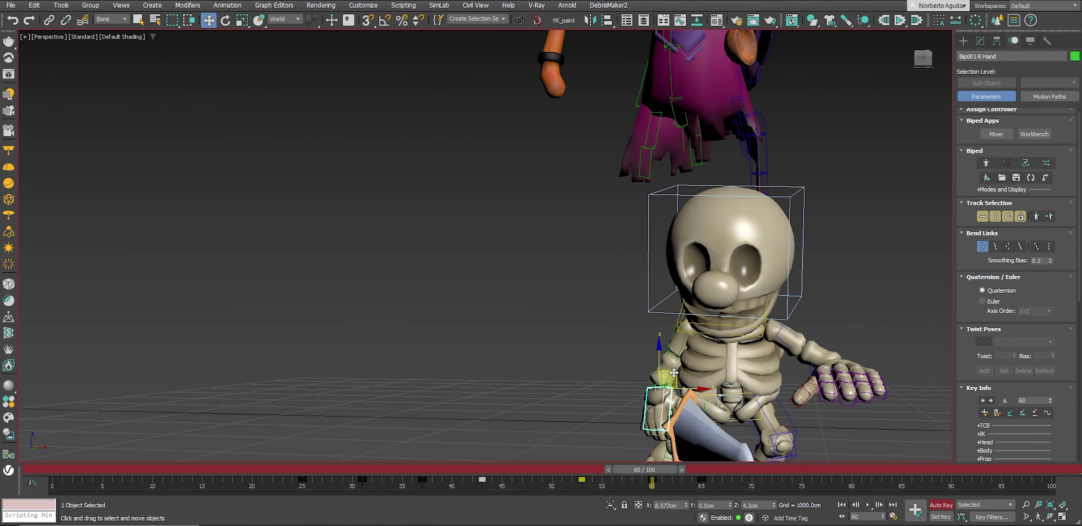
{"action": "mouse_move", "coordinate": [652, 386]}
{"action": "left_mouse_down"}
{"action": "mouse_move", "coordinate": [667, 379]}
{"action": "mouse_move", "coordinate": [638, 390]}
{"action": "left_mouse_up"}
{"action": "key", "text": "e"}
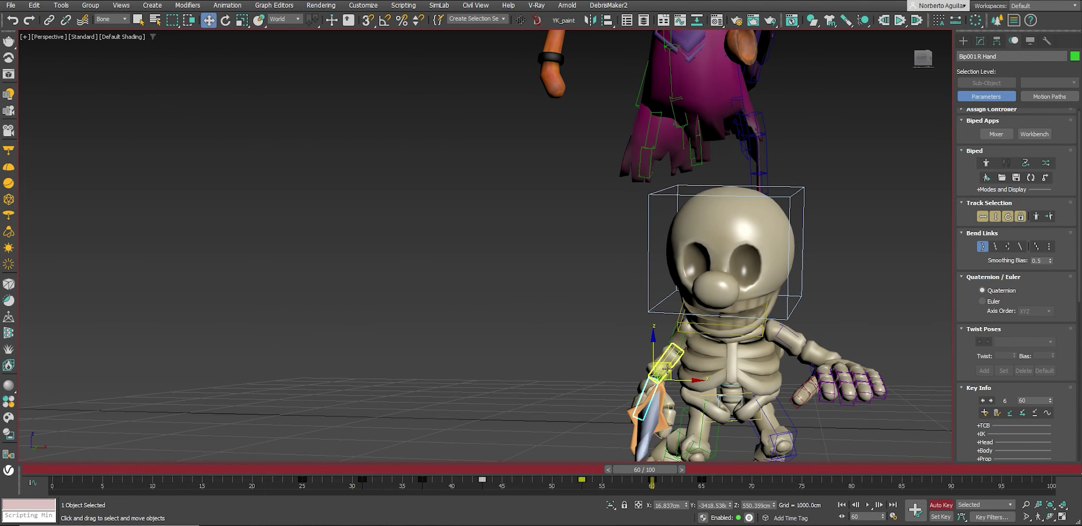
{"action": "key", "text": "w"}
{"action": "left_click", "coordinate": [675, 363]}
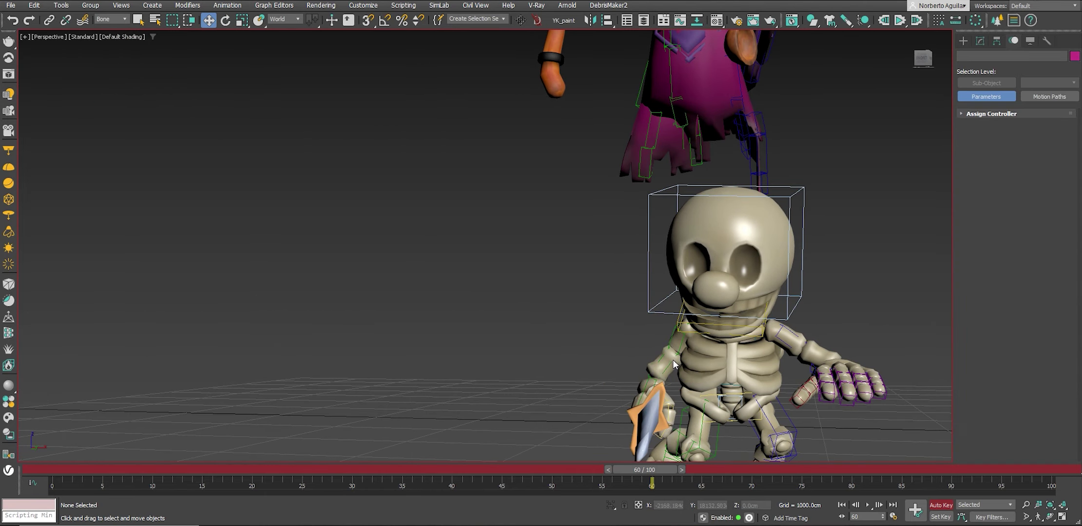
Rotate the right forearm to lift the sword and angle the hand.
{"action": "left_click", "coordinate": [669, 366]}
{"action": "key", "text": "e"}
{"action": "mouse_move", "coordinate": [675, 347]}
{"action": "left_mouse_down"}
{"action": "mouse_move", "coordinate": [708, 371]}
{"action": "mouse_move", "coordinate": [690, 365]}
{"action": "left_mouse_up"}
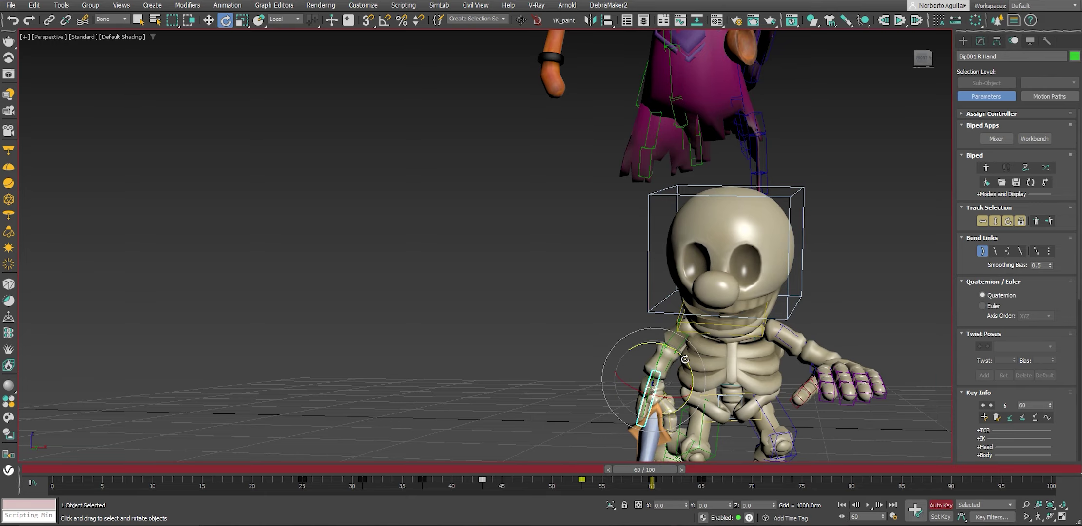
{"action": "mouse_move", "coordinate": [690, 365]}
{"action": "middle_mouse_down", "text": "alt"}
{"action": "mouse_move", "coordinate": [743, 386]}
{"action": "mouse_move", "coordinate": [694, 395]}
{"action": "mouse_move", "coordinate": [678, 430]}
{"action": "middle_mouse_up", "text": "alt"}
{"action": "scroll", "coordinate": [694, 394], "scroll_direction": "down", "scroll_amount": 4}
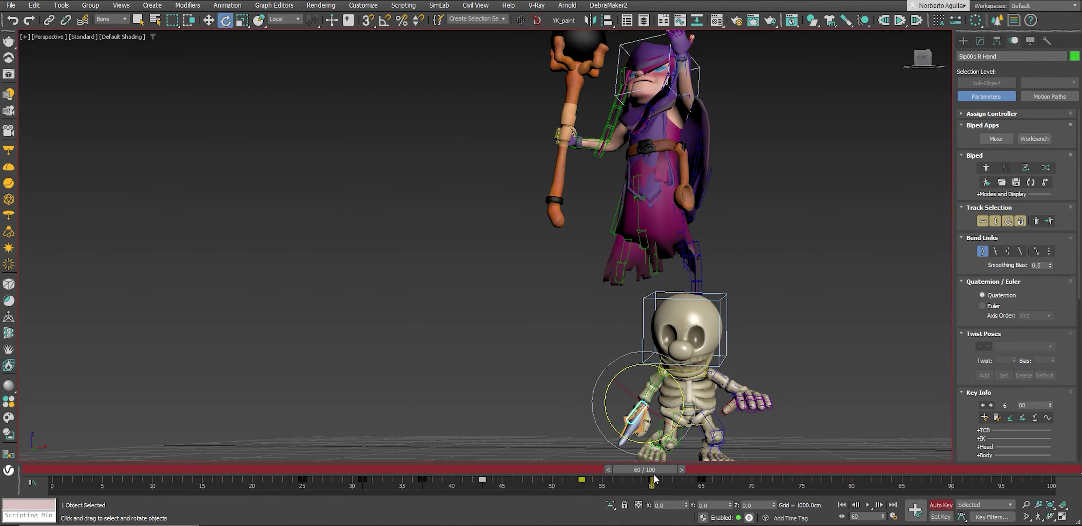
{"action": "mouse_move", "coordinate": [632, 472]}
{"action": "left_mouse_down"}
{"action": "mouse_move", "coordinate": [641, 468]}
{"action": "mouse_move", "coordinate": [596, 468]}
{"action": "mouse_move", "coordinate": [704, 483]}
{"action": "left_mouse_up"}
{"action": "mouse_move", "coordinate": [671, 418]}
{"action": "left_mouse_down"}
{"action": "mouse_move", "coordinate": [633, 411]}
{"action": "mouse_move", "coordinate": [677, 404]}
{"action": "left_mouse_up"}
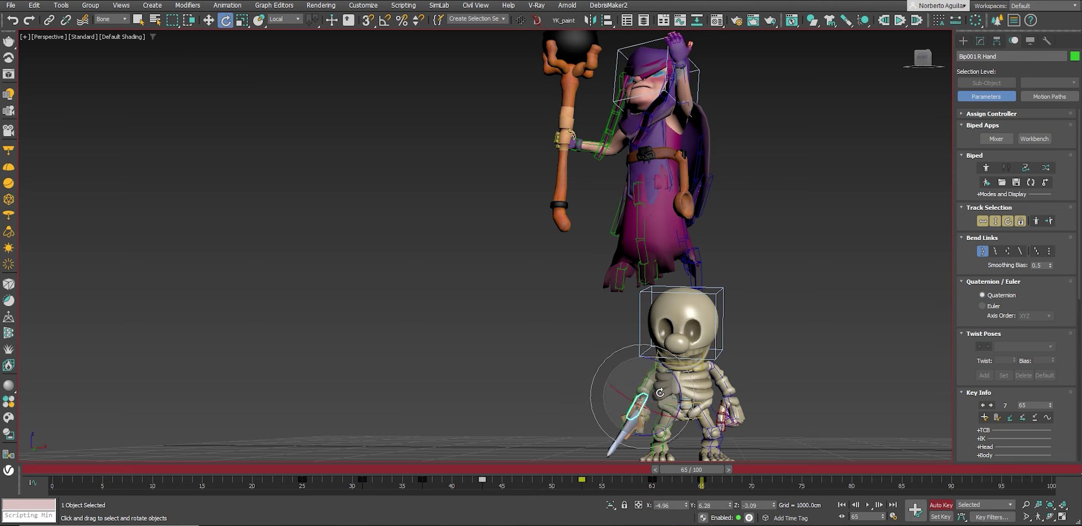
Rotate the hand and sword at frame 74, then review frames 91 to 100.
{"action": "mouse_move", "coordinate": [701, 483]}
{"action": "left_mouse_down"}
{"action": "mouse_move", "coordinate": [649, 479]}
{"action": "mouse_move", "coordinate": [790, 488]}
{"action": "left_mouse_up"}
{"action": "key", "text": "e"}
{"action": "mouse_move", "coordinate": [639, 372]}
{"action": "left_mouse_down"}
{"action": "mouse_move", "coordinate": [664, 385]}
{"action": "mouse_move", "coordinate": [651, 384]}
{"action": "left_mouse_up"}
{"action": "key", "text": "w"}
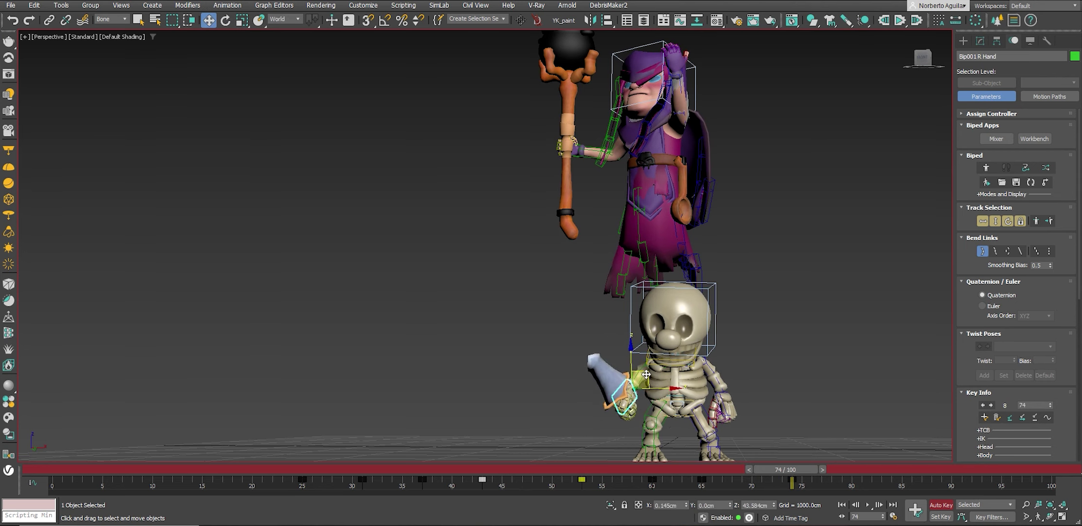
{"action": "left_click_drag", "start_coordinate": [785, 469], "coordinate": [945, 469]}
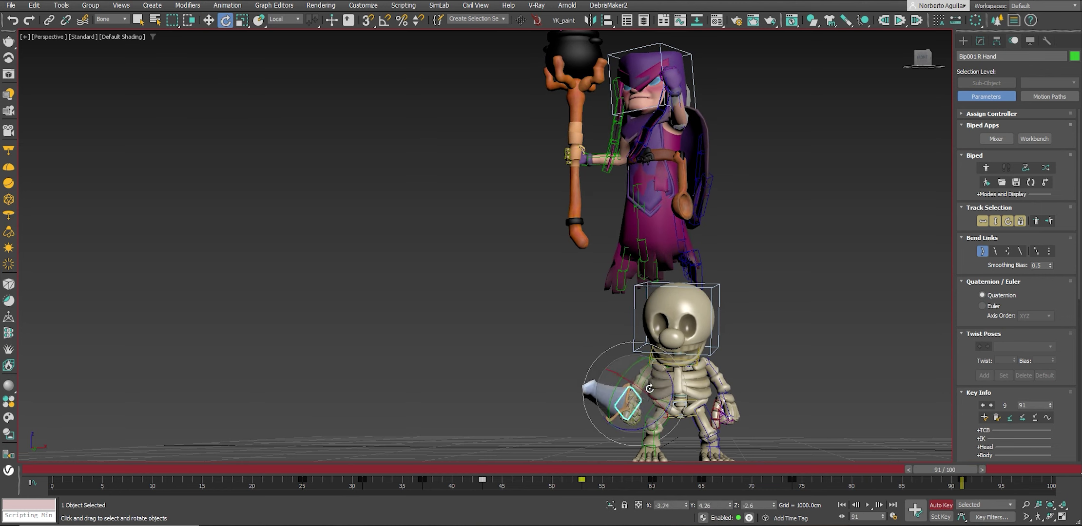
{"action": "mouse_move", "coordinate": [946, 469]}
{"action": "left_mouse_down"}
{"action": "mouse_move", "coordinate": [1051, 469]}
{"action": "mouse_move", "coordinate": [946, 489]}
{"action": "left_mouse_up"}
{"action": "key", "text": "e"}
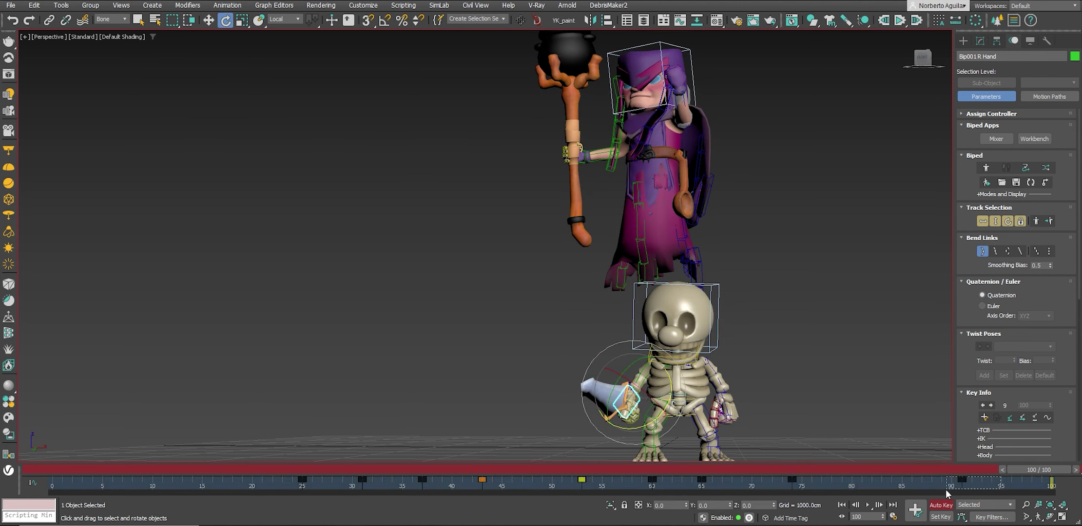
{"action": "left_click_drag", "start_coordinate": [1043, 470], "coordinate": [834, 469]}
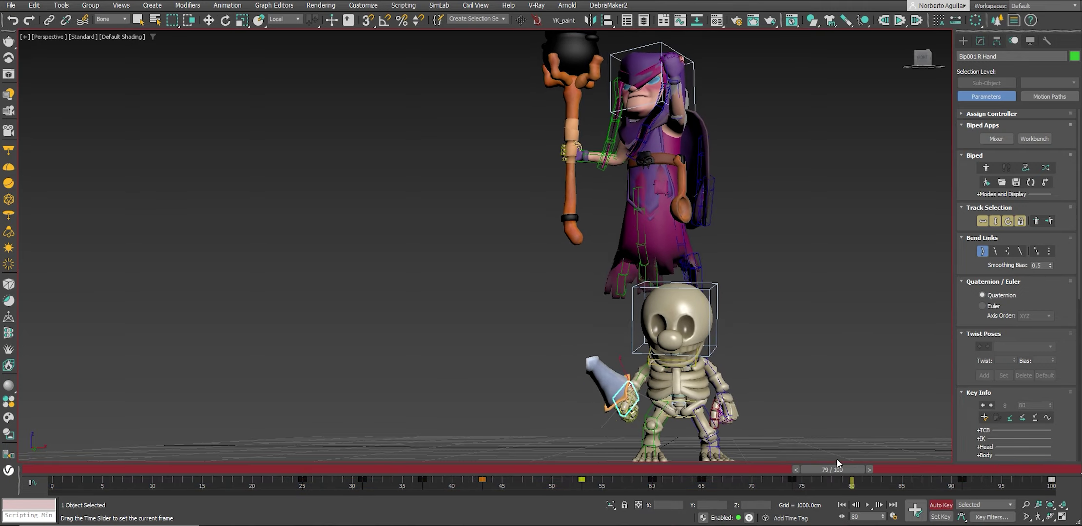
Play the animation, then go to frame 53 on the crouching skeleton.
{"action": "left_click", "coordinate": [868, 505]}
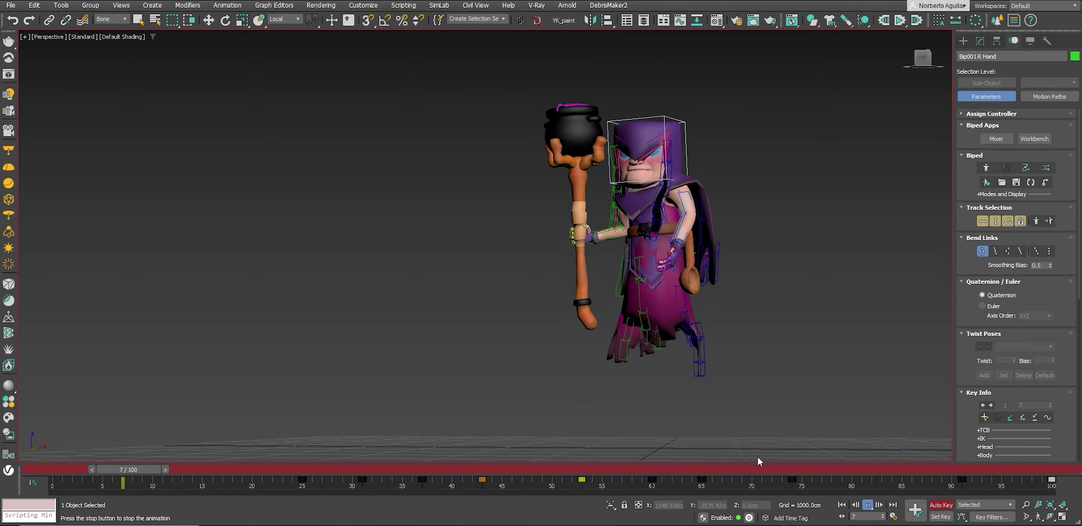
{"action": "middle_click_drag", "start_coordinate": [757, 456], "coordinate": [719, 397], "text": "alt"}
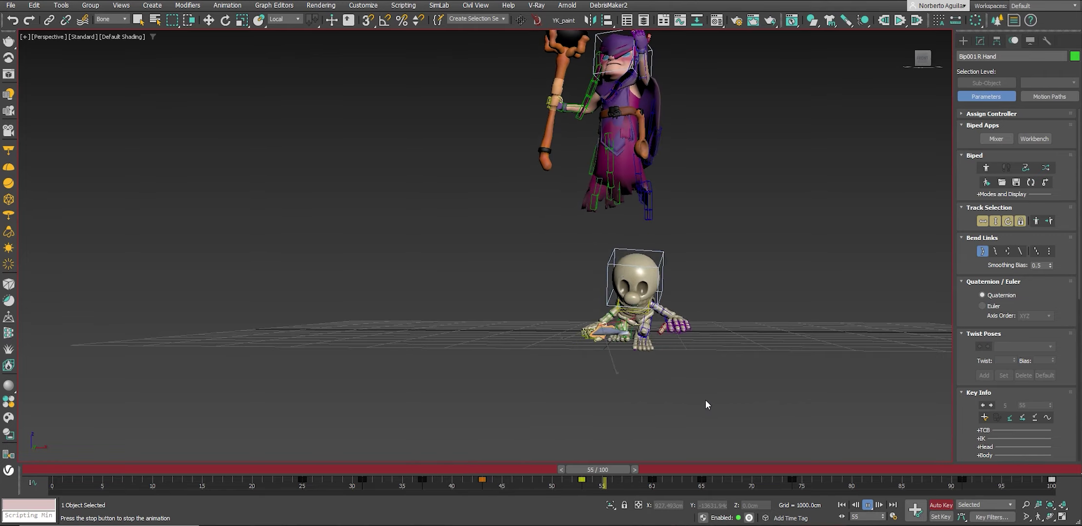
{"action": "left_click_drag", "start_coordinate": [773, 470], "coordinate": [606, 495]}
{"action": "middle_click_drag", "start_coordinate": [606, 495], "coordinate": [689, 344], "text": "alt"}
{"action": "key", "text": "w"}
{"action": "left_click_drag", "start_coordinate": [610, 470], "coordinate": [593, 469]}
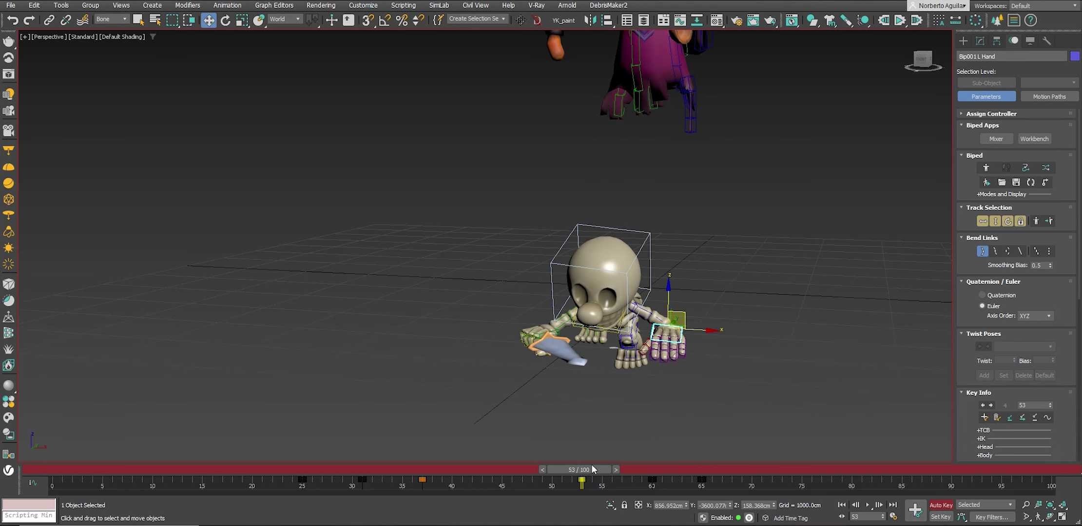
{"action": "key", "text": "q"}
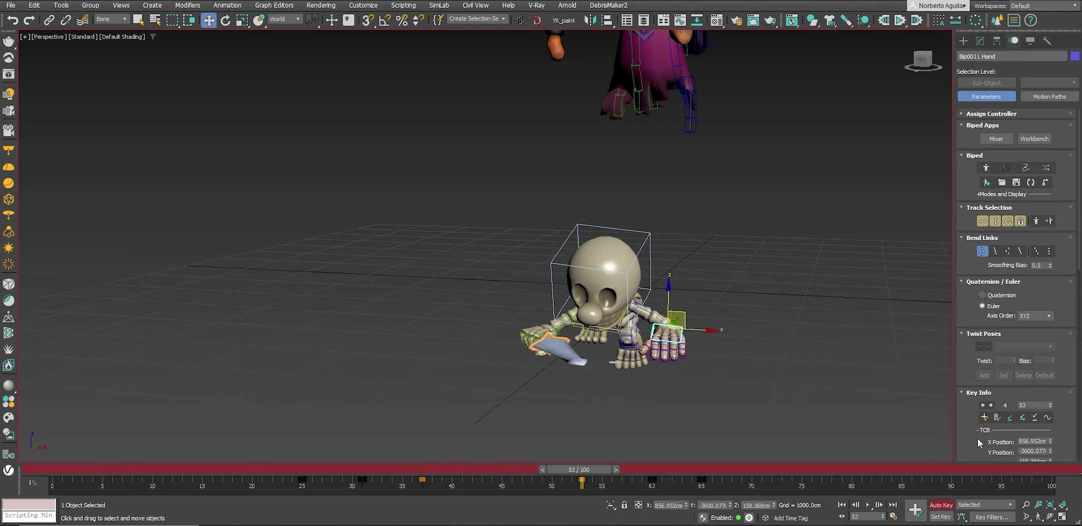
Pick an IK pivot for Bip001 L Hand in Key Info and check frames 54–59.
{"action": "left_click", "coordinate": [981, 438]}
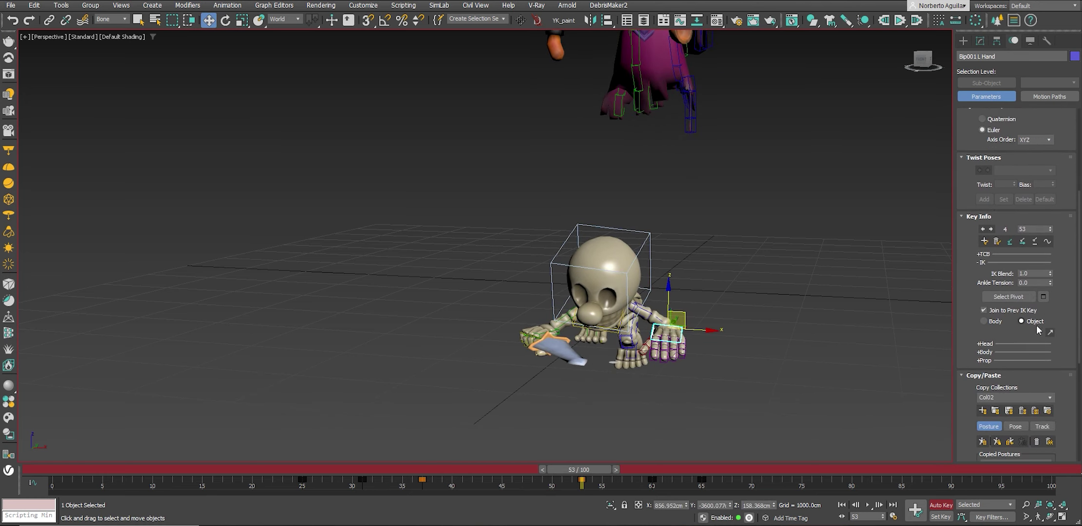
{"action": "left_click", "coordinate": [1042, 296]}
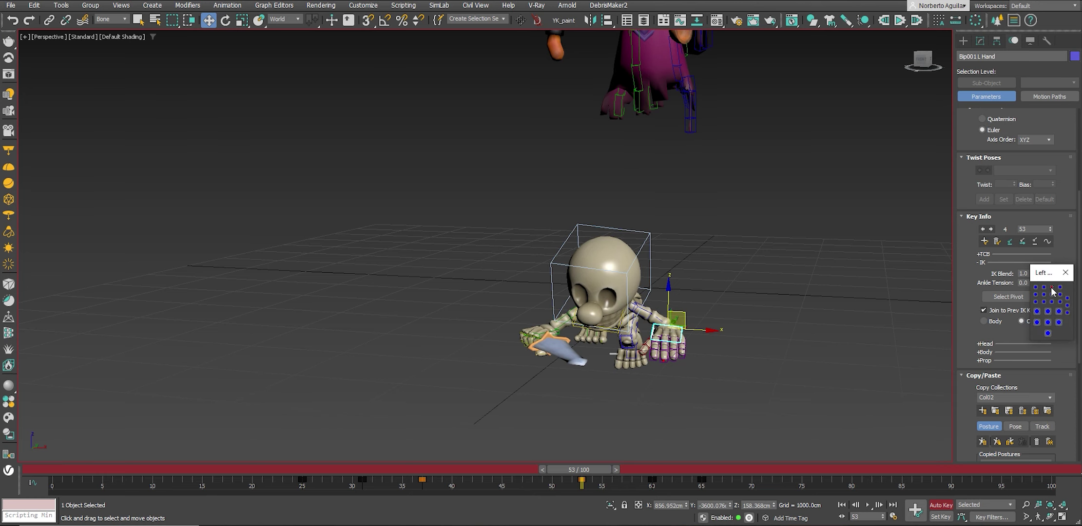
{"action": "left_click", "coordinate": [1066, 274]}
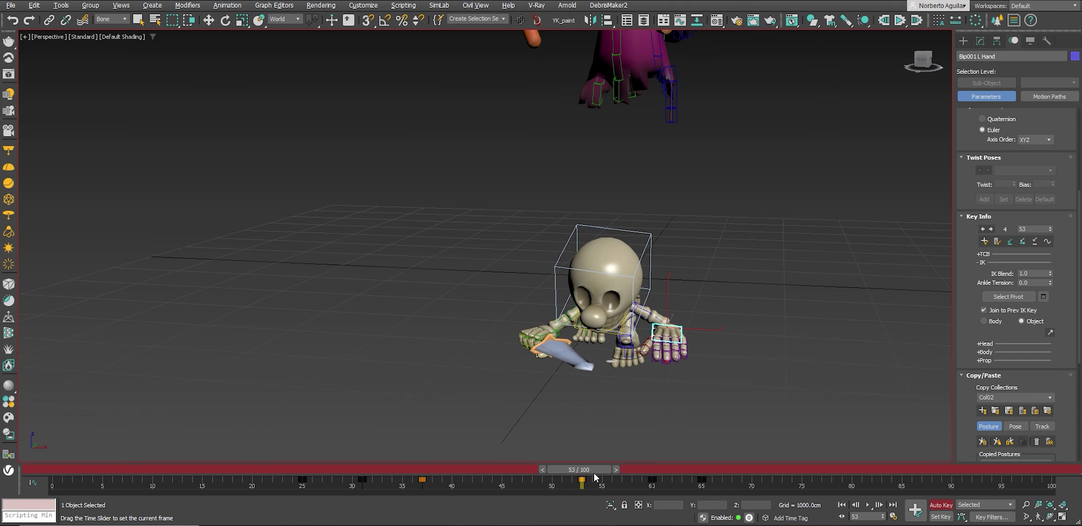
{"action": "left_click_drag", "start_coordinate": [595, 478], "coordinate": [591, 482]}
{"action": "key", "text": "w"}
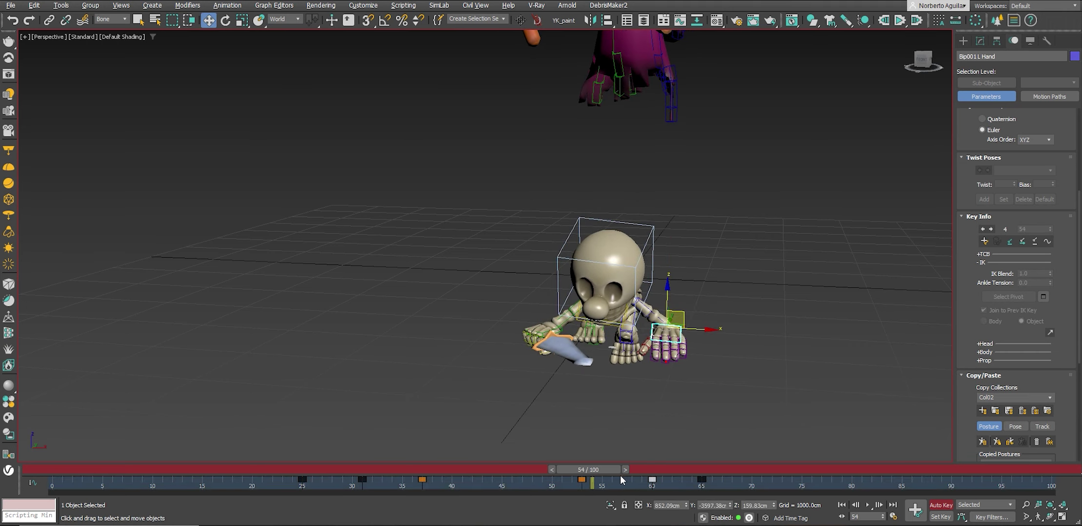
{"action": "left_click_drag", "start_coordinate": [641, 482], "coordinate": [651, 482]}
At frame 60, select the left hand with its fingers and curl them.
{"action": "left_click", "coordinate": [656, 482]}
{"action": "key", "text": "e"}
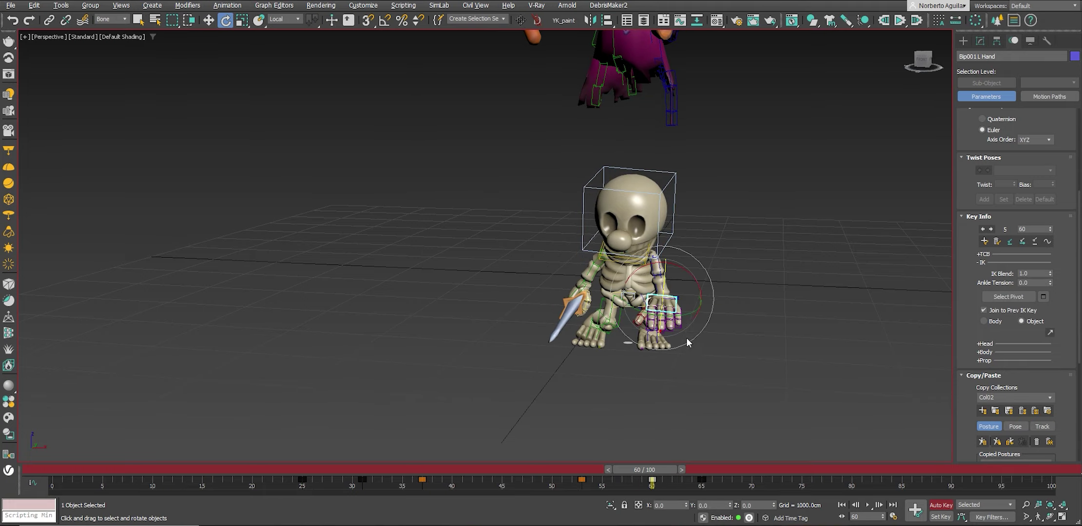
{"action": "middle_click_drag", "start_coordinate": [664, 289], "coordinate": [673, 328], "text": "alt"}
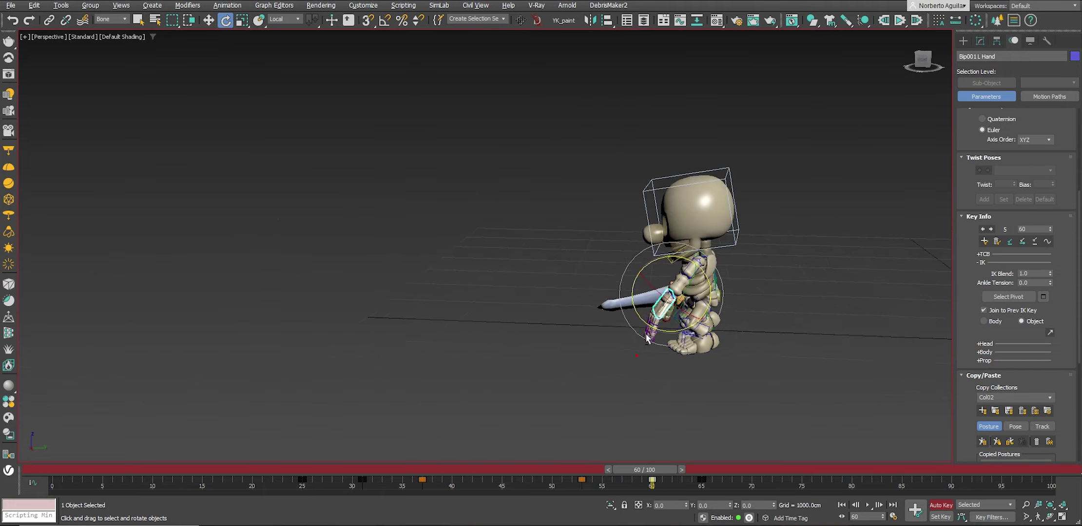
{"action": "scroll", "coordinate": [674, 327], "scroll_direction": "up", "scroll_amount": 5}
{"action": "scroll", "coordinate": [707, 251], "scroll_direction": "up", "scroll_amount": 4}
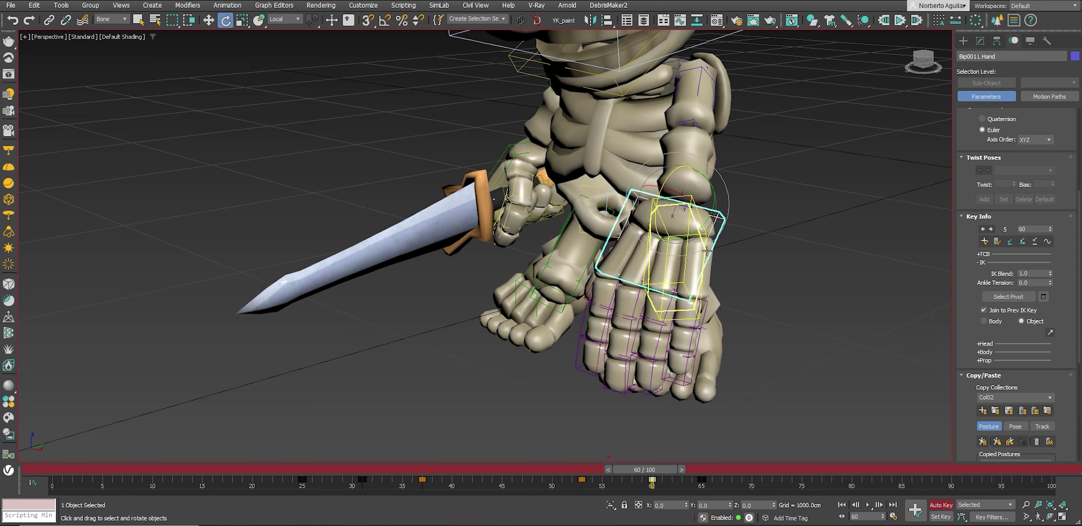
{"action": "double_click", "coordinate": [713, 230]}
{"action": "middle_click_drag", "start_coordinate": [774, 201], "coordinate": [674, 205], "text": "alt"}
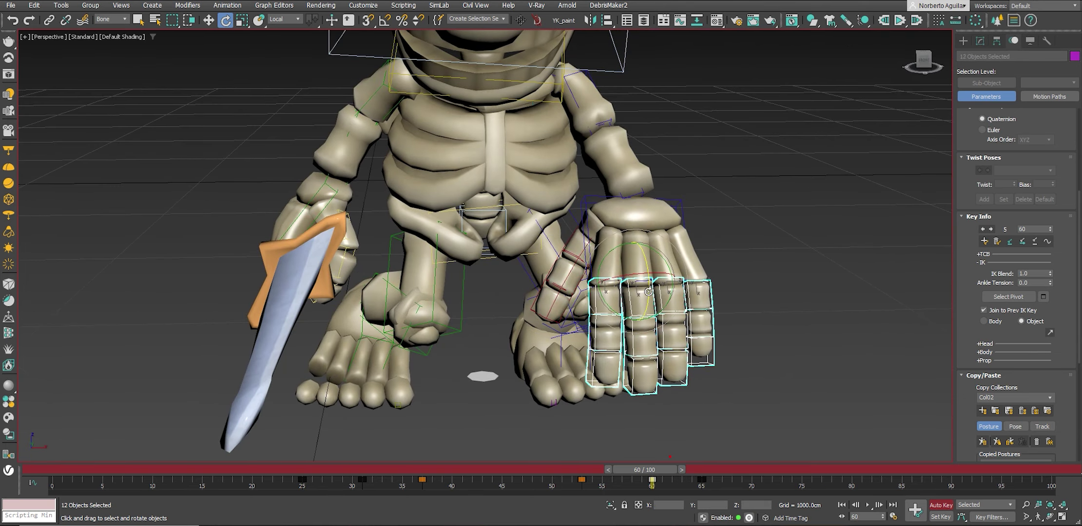
{"action": "left_click_drag", "start_coordinate": [648, 291], "coordinate": [643, 298]}
{"action": "middle_click_drag", "start_coordinate": [612, 281], "coordinate": [714, 313], "text": "alt"}
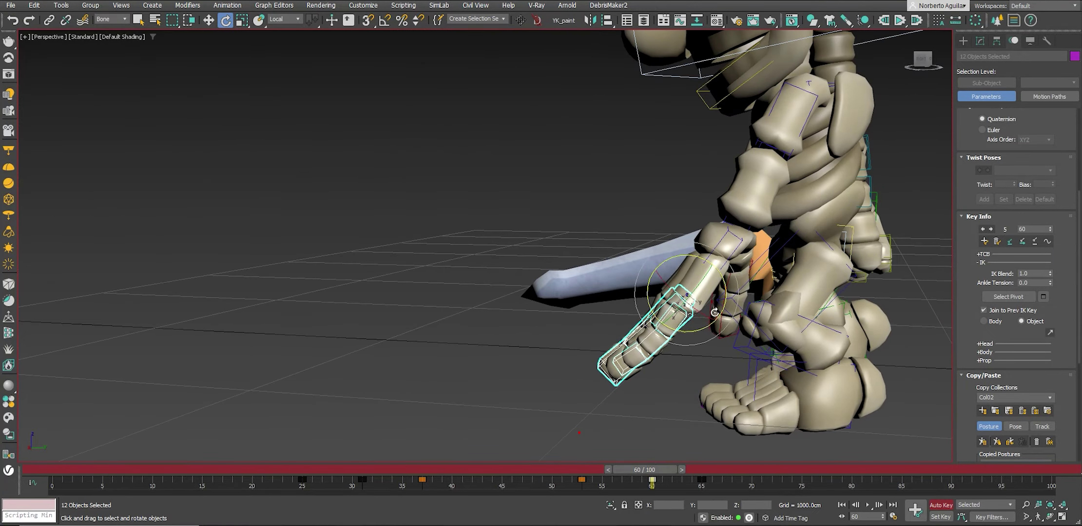
Rotate the left hand upward at frame 57 and review the motion.
{"action": "mouse_move", "coordinate": [645, 470]}
{"action": "left_mouse_down"}
{"action": "mouse_move", "coordinate": [570, 470]}
{"action": "mouse_move", "coordinate": [644, 470]}
{"action": "mouse_move", "coordinate": [592, 470]}
{"action": "mouse_move", "coordinate": [620, 470]}
{"action": "left_mouse_up"}
{"action": "key", "text": "w"}
{"action": "left_click", "coordinate": [718, 311]}
{"action": "key", "text": "e"}
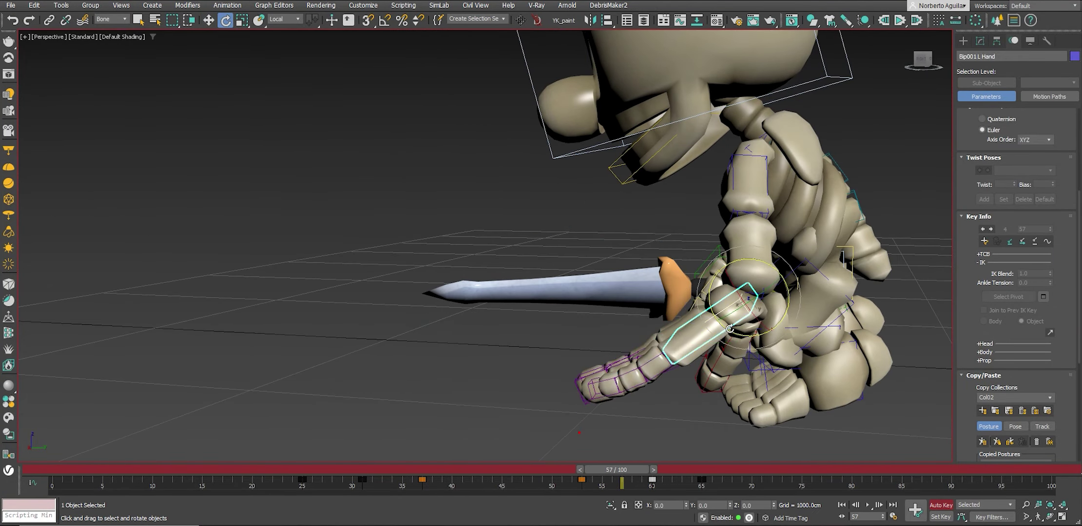
{"action": "left_click_drag", "start_coordinate": [778, 276], "coordinate": [750, 264]}
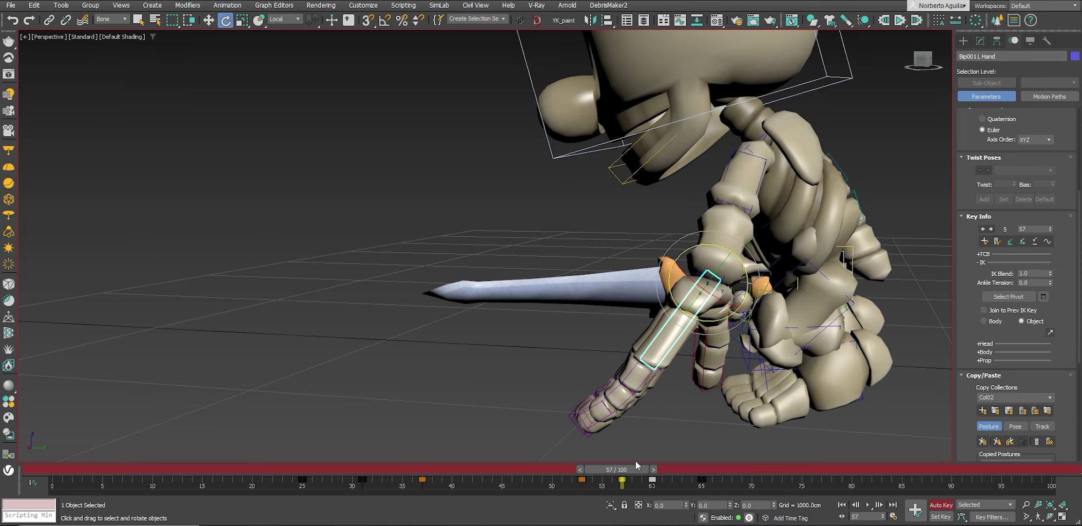
{"action": "mouse_move", "coordinate": [635, 465]}
{"action": "left_mouse_down"}
{"action": "mouse_move", "coordinate": [630, 484]}
{"action": "mouse_move", "coordinate": [662, 489]}
{"action": "left_mouse_up"}
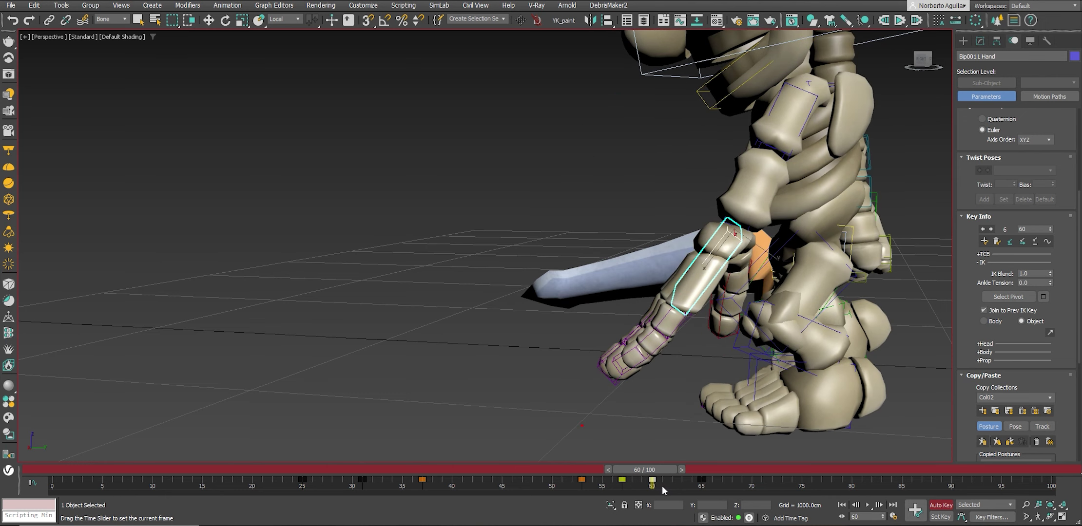
Curl the four fingers, excluding the thumb, into a tighter fist and review frames 55–65.
{"action": "key", "text": "e"}
{"action": "double_click", "coordinate": [736, 227]}
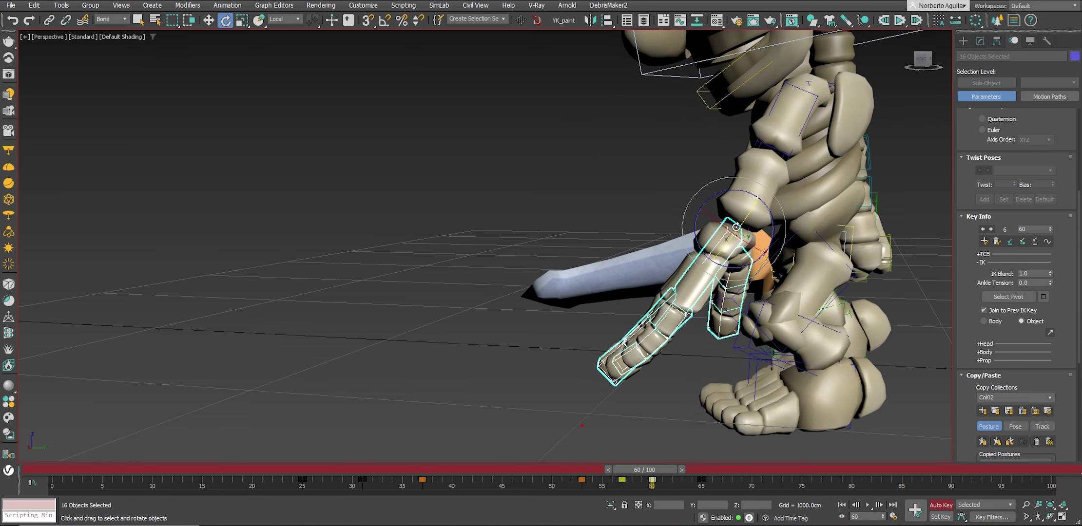
{"action": "left_click", "coordinate": [718, 327], "text": "alt"}
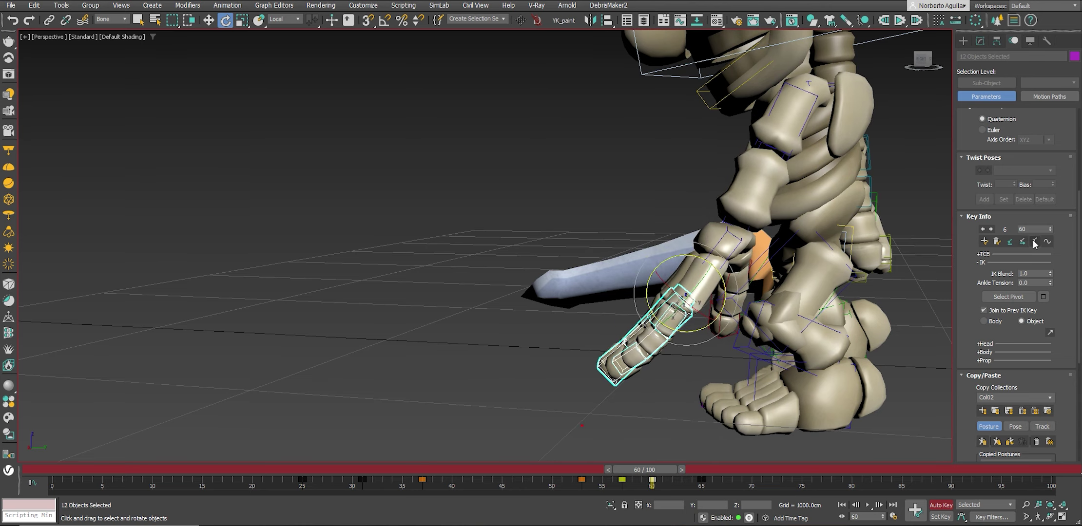
{"action": "left_click_drag", "start_coordinate": [680, 262], "coordinate": [682, 292]}
{"action": "left_click_drag", "start_coordinate": [645, 469], "coordinate": [551, 470]}
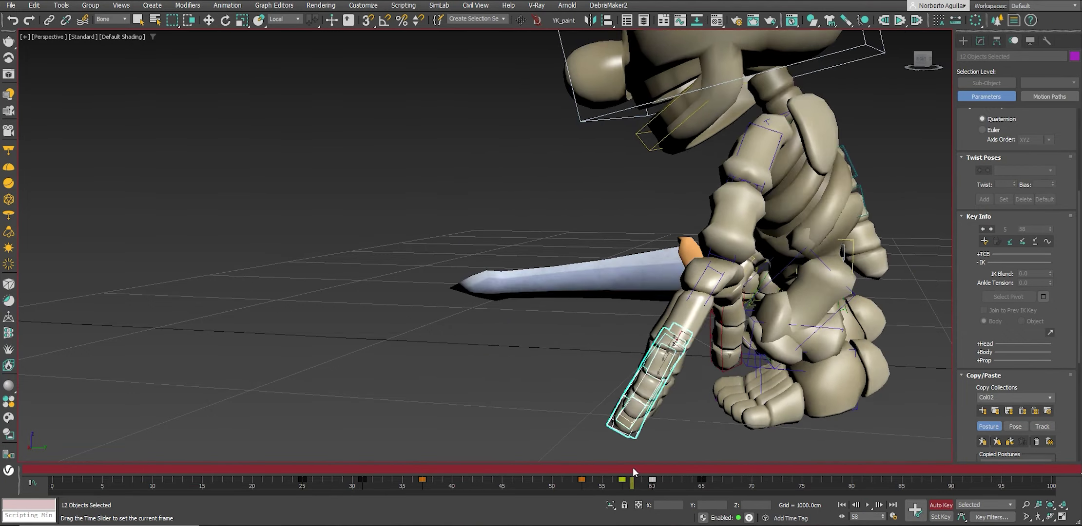
{"action": "mouse_move", "coordinate": [629, 468]}
{"action": "left_mouse_down"}
{"action": "mouse_move", "coordinate": [716, 478]}
{"action": "mouse_move", "coordinate": [700, 480]}
{"action": "mouse_move", "coordinate": [738, 470]}
{"action": "left_mouse_up"}
{"action": "key", "text": "e"}
{"action": "scroll", "coordinate": [711, 406], "scroll_direction": "down", "scroll_amount": 5}
{"action": "scroll", "coordinate": [794, 373], "scroll_direction": "up", "scroll_amount": 2}
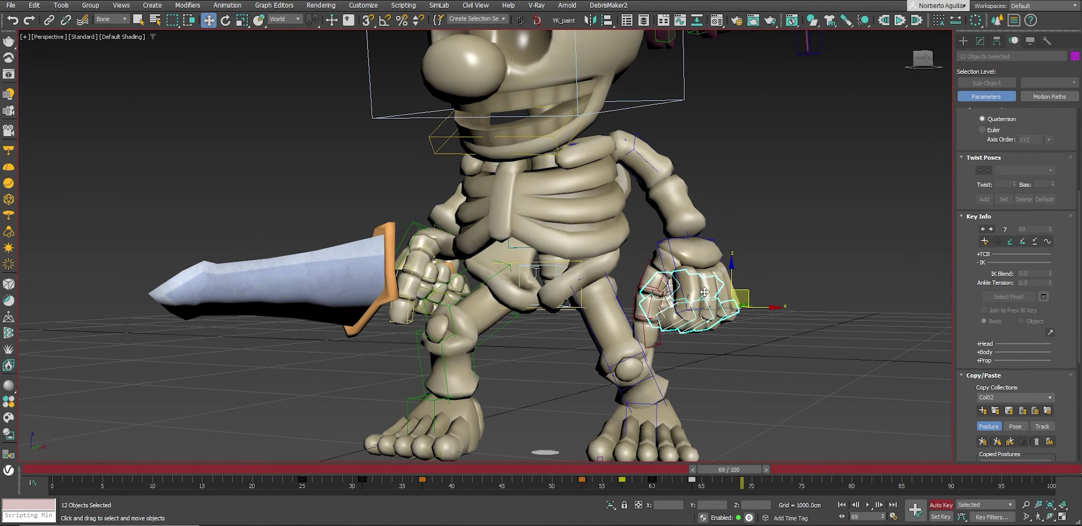
Lift the left hand and rotate the left clavicle to raise the arm.
{"action": "left_click", "coordinate": [716, 243]}
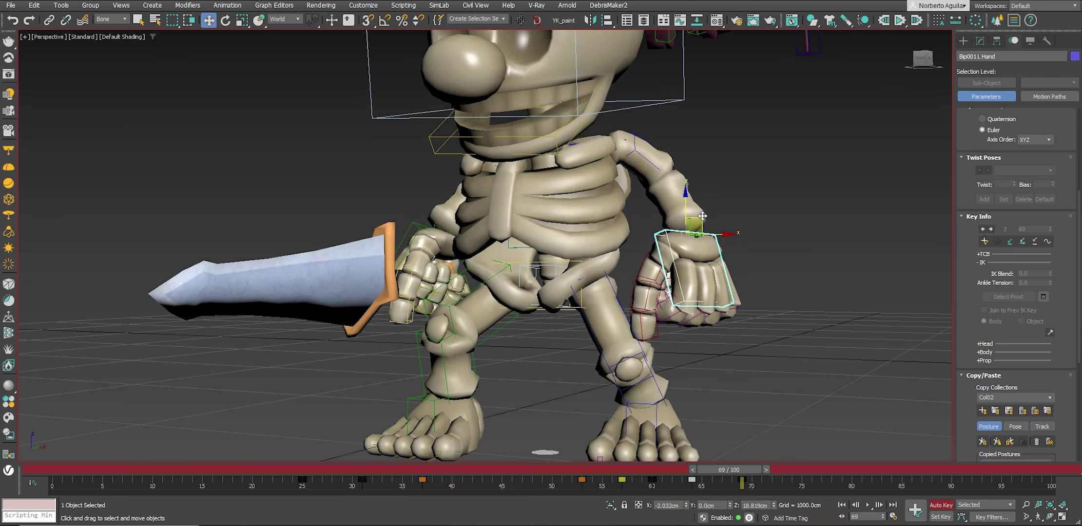
{"action": "left_click_drag", "start_coordinate": [716, 242], "coordinate": [706, 204]}
{"action": "scroll", "coordinate": [741, 208], "scroll_direction": "up", "scroll_amount": 2}
{"action": "middle_click_drag", "start_coordinate": [742, 208], "coordinate": [660, 203], "text": "alt"}
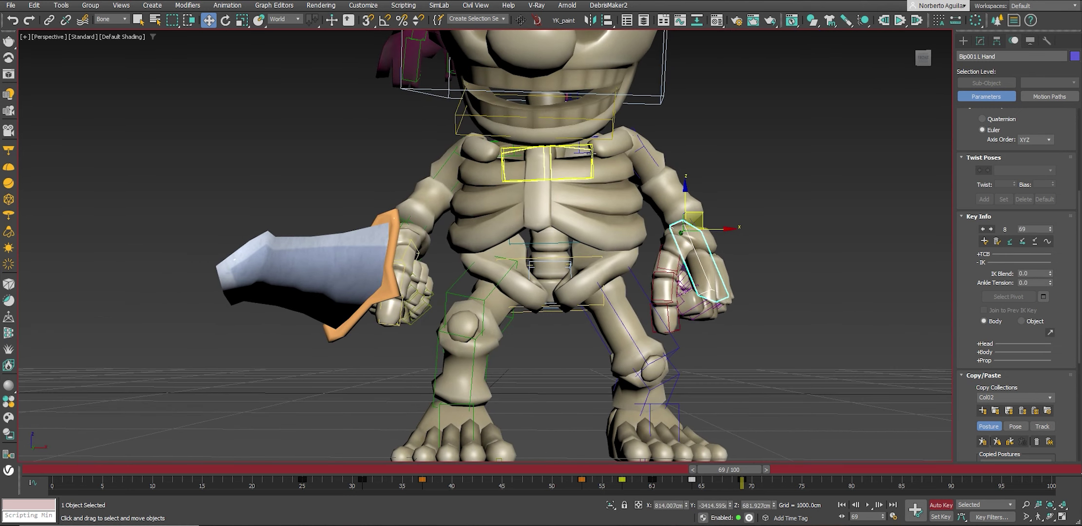
{"action": "mouse_move", "coordinate": [603, 126]}
{"action": "left_mouse_down"}
{"action": "mouse_move", "coordinate": [602, 116]}
{"action": "mouse_move", "coordinate": [600, 143]}
{"action": "left_mouse_up"}
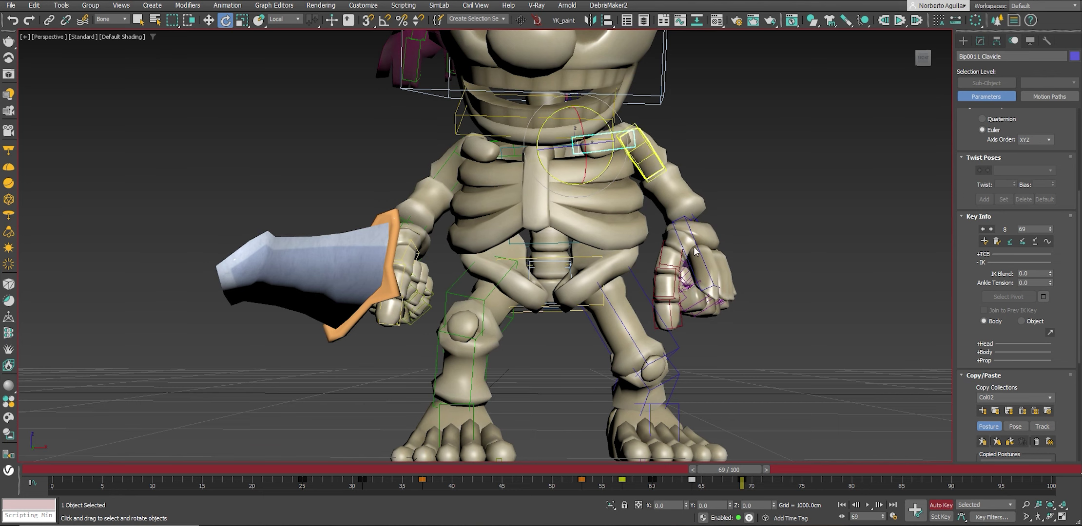
At frame 81, move the left hand down and out and rotate the clavicle -2° on Z.
{"action": "left_click_drag", "start_coordinate": [759, 469], "coordinate": [879, 487]}
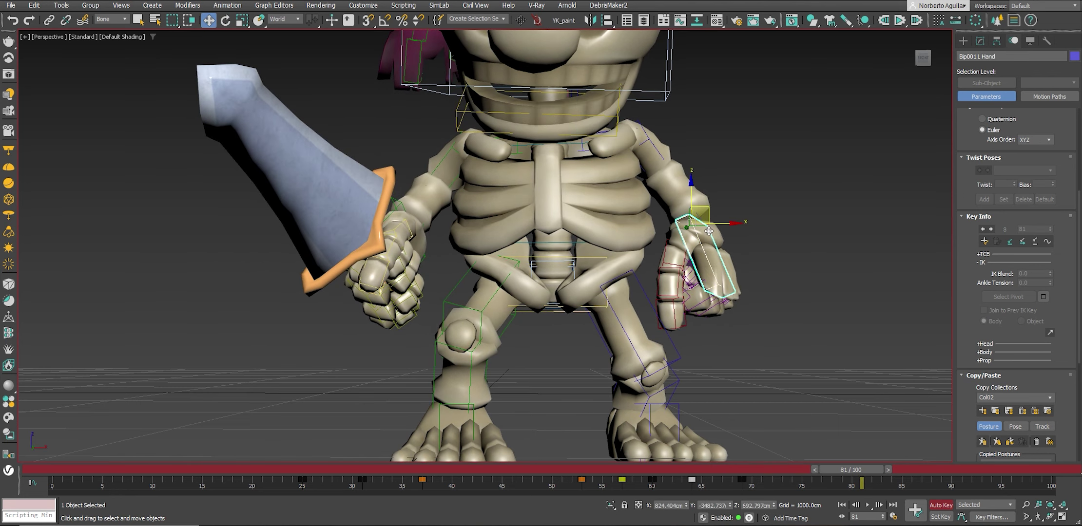
{"action": "left_click_drag", "start_coordinate": [708, 231], "coordinate": [618, 143]}
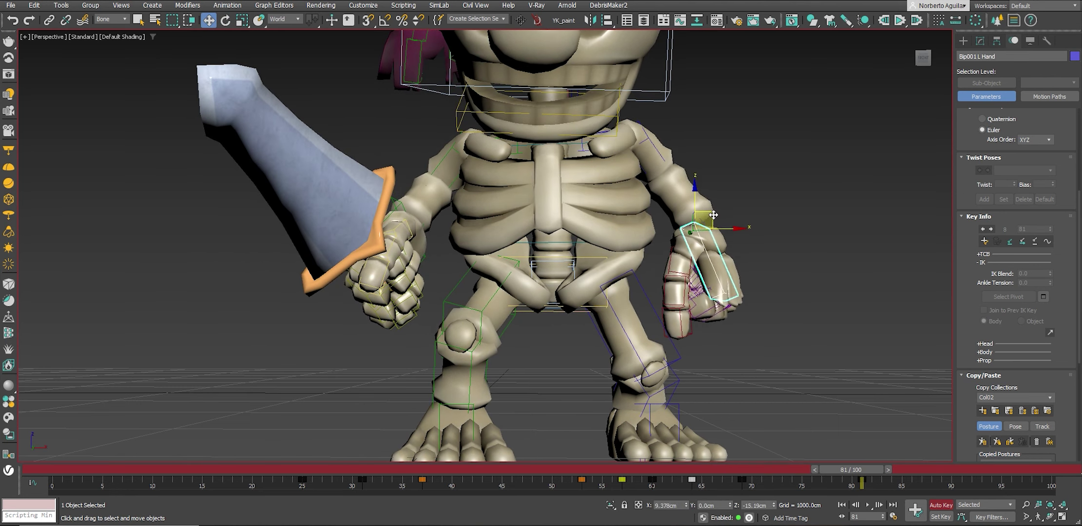
{"action": "left_click", "coordinate": [593, 147]}
{"action": "key", "text": "e"}
{"action": "left_click_drag", "start_coordinate": [607, 127], "coordinate": [593, 145]}
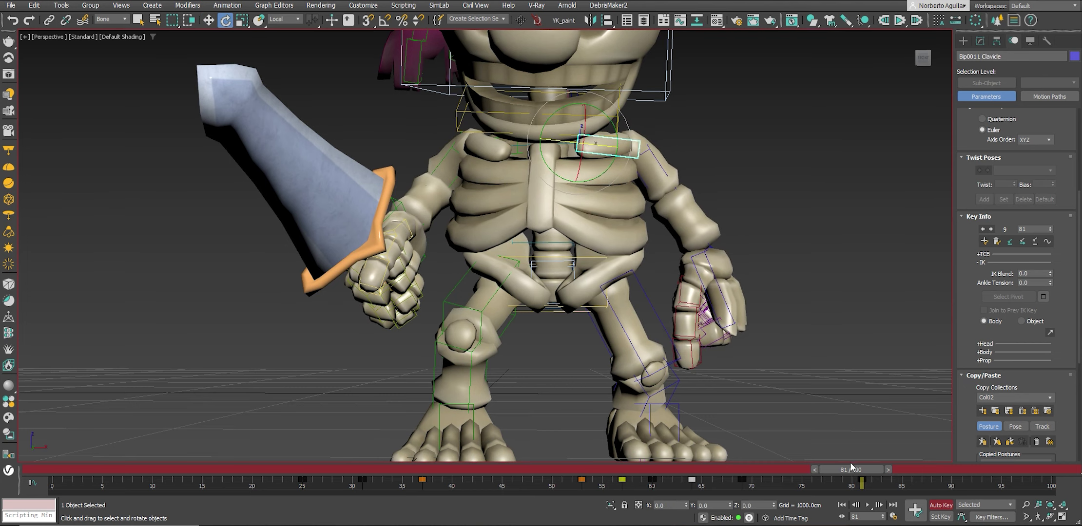
Tilt the clavicle -3.62° on Y at frame 95, move that key to 97, and play.
{"action": "left_click_drag", "start_coordinate": [851, 469], "coordinate": [991, 470]}
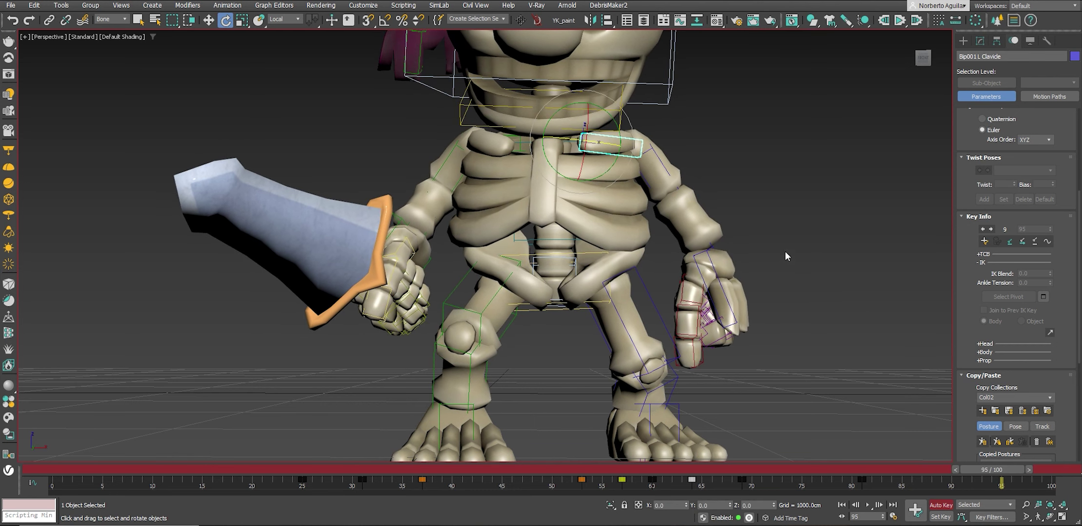
{"action": "left_click_drag", "start_coordinate": [618, 134], "coordinate": [619, 121]}
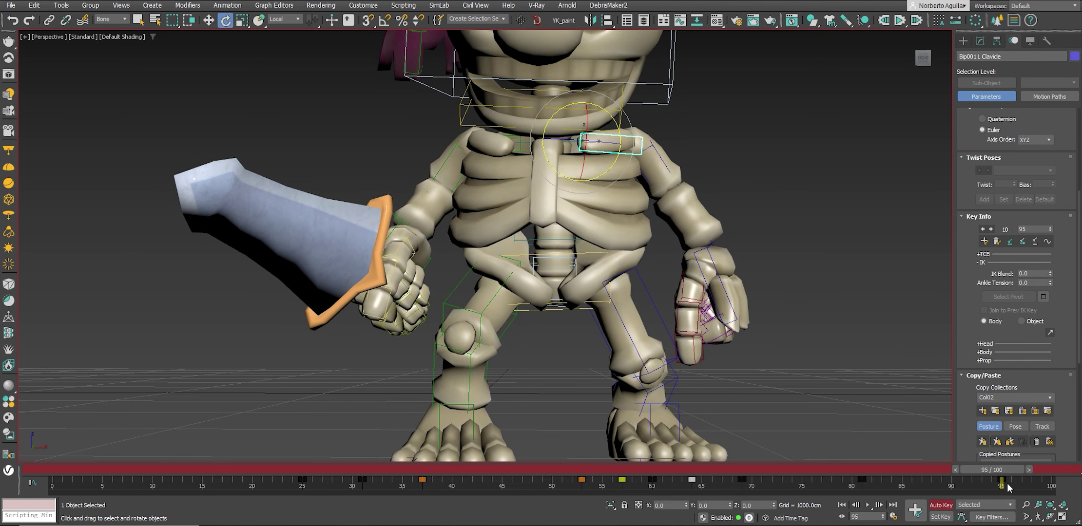
{"action": "mouse_move", "coordinate": [1007, 484]}
{"action": "left_mouse_down"}
{"action": "mouse_move", "coordinate": [1029, 488]}
{"action": "mouse_move", "coordinate": [832, 469]}
{"action": "left_mouse_up"}
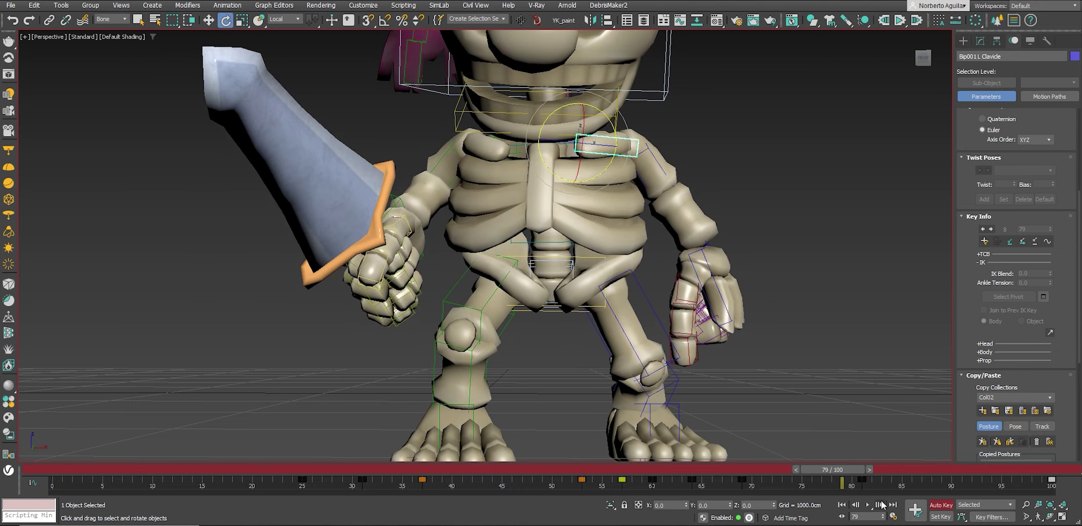
{"action": "left_click", "coordinate": [872, 507]}
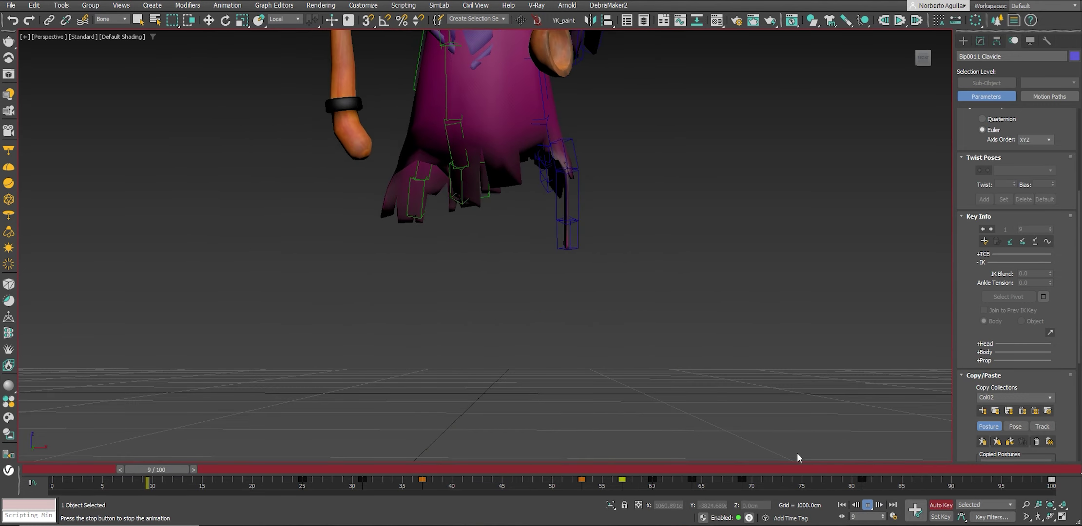
Reposition the left hand to key frame 90, then replay the animation.
{"action": "left_click", "coordinate": [880, 482]}
{"action": "key", "text": "e"}
{"action": "left_click_drag", "start_coordinate": [880, 481], "coordinate": [953, 475]}
{"action": "left_click_drag", "start_coordinate": [724, 234], "coordinate": [729, 237]}
{"action": "middle_click_drag", "start_coordinate": [731, 238], "coordinate": [935, 381], "text": "alt"}
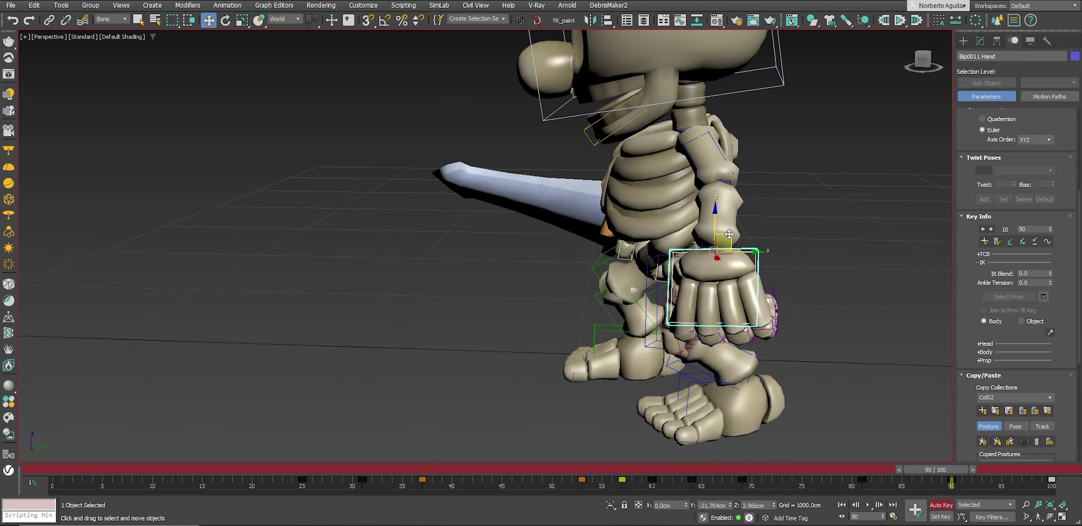
{"action": "mouse_move", "coordinate": [937, 470]}
{"action": "left_mouse_down"}
{"action": "mouse_move", "coordinate": [1053, 491]}
{"action": "mouse_move", "coordinate": [946, 468]}
{"action": "mouse_move", "coordinate": [866, 475]}
{"action": "left_mouse_up"}
{"action": "left_click", "coordinate": [866, 506]}
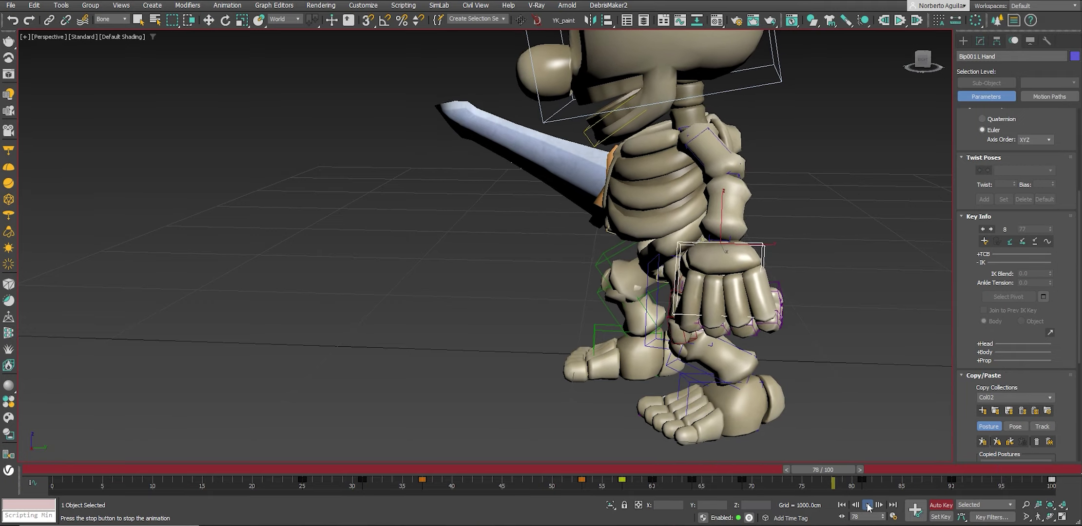
Move the left hand along Y at frame 81, tilt it around frame 94, and replay.
{"action": "left_click_drag", "start_coordinate": [688, 471], "coordinate": [862, 485]}
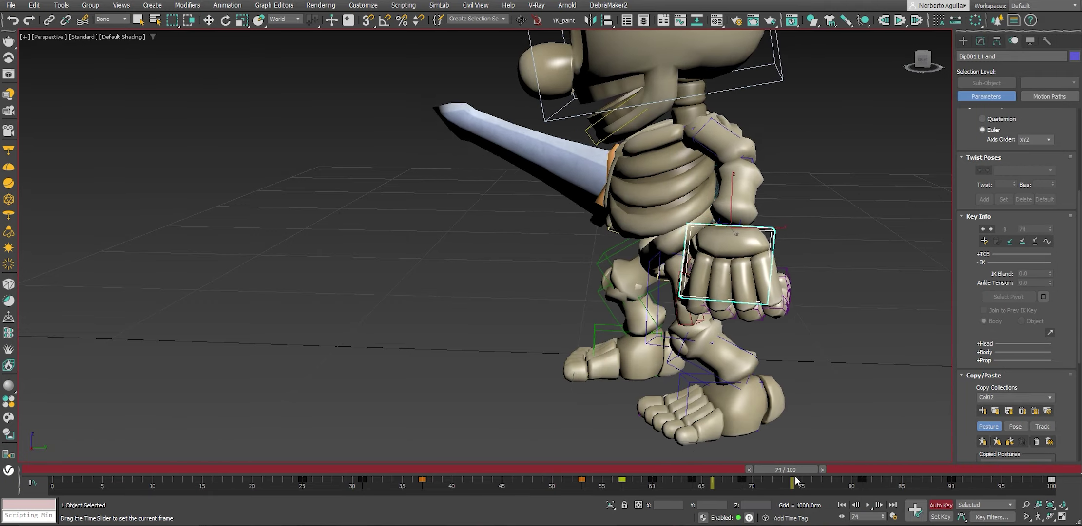
{"action": "left_click_drag", "start_coordinate": [759, 243], "coordinate": [753, 247]}
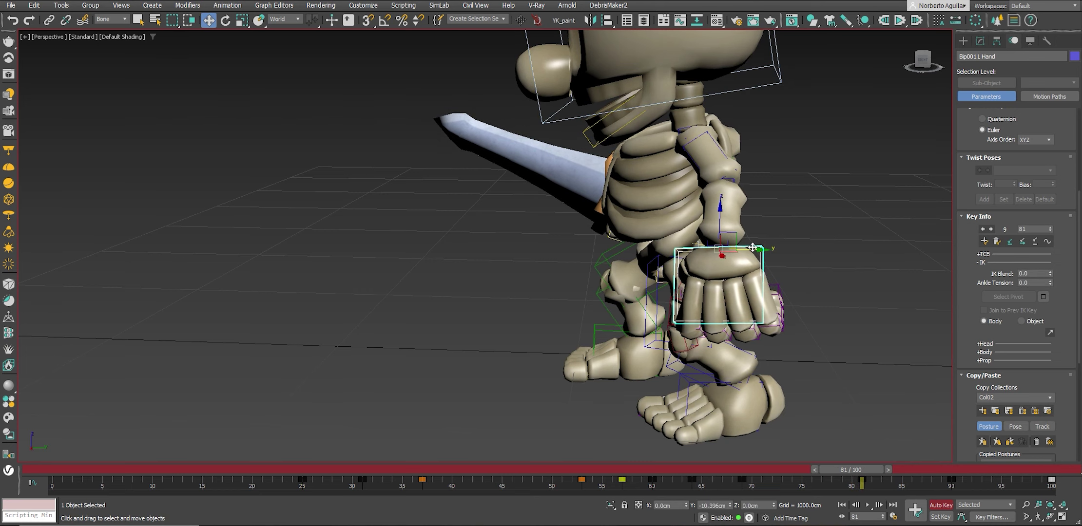
{"action": "mouse_move", "coordinate": [850, 470]}
{"action": "left_mouse_down"}
{"action": "mouse_move", "coordinate": [993, 474]}
{"action": "mouse_move", "coordinate": [912, 464]}
{"action": "mouse_move", "coordinate": [945, 470]}
{"action": "left_mouse_up"}
{"action": "key", "text": "e"}
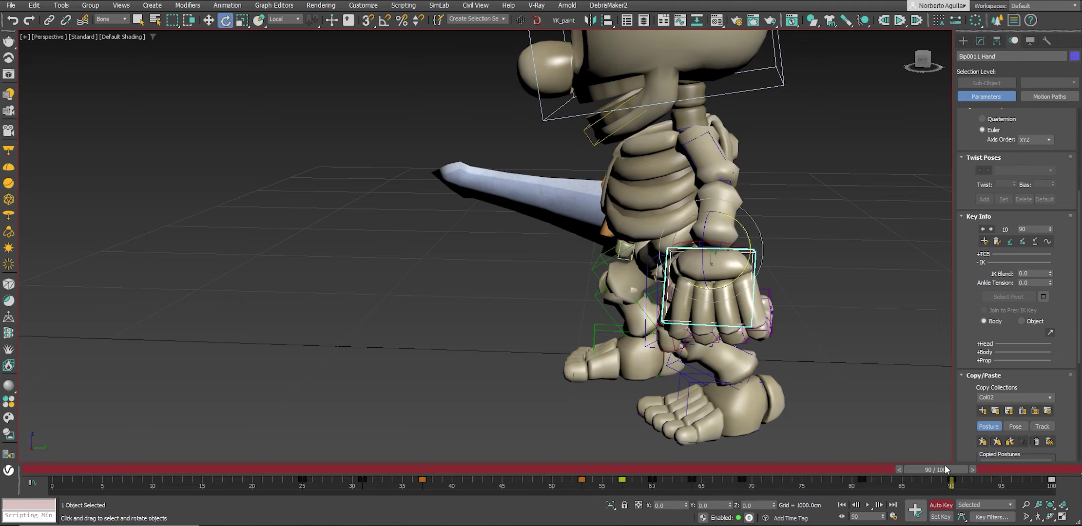
{"action": "left_click_drag", "start_coordinate": [750, 234], "coordinate": [833, 317]}
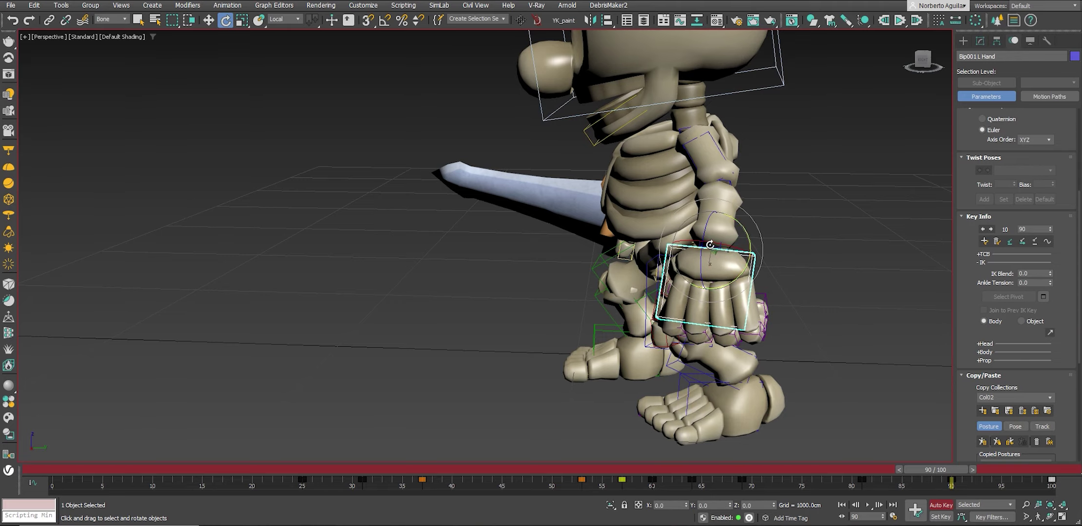
{"action": "left_click_drag", "start_coordinate": [709, 244], "coordinate": [840, 350]}
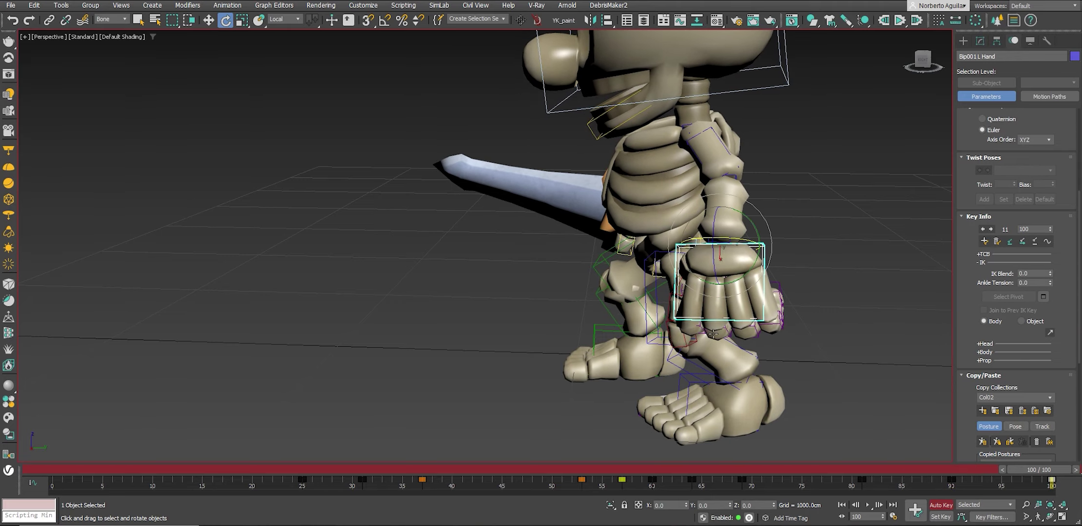
{"action": "left_click", "coordinate": [868, 505]}
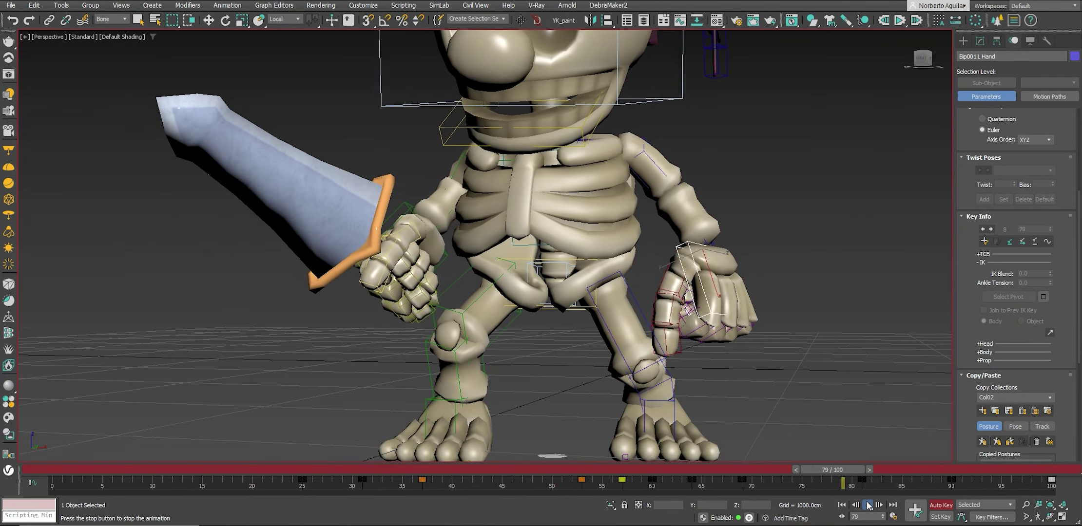
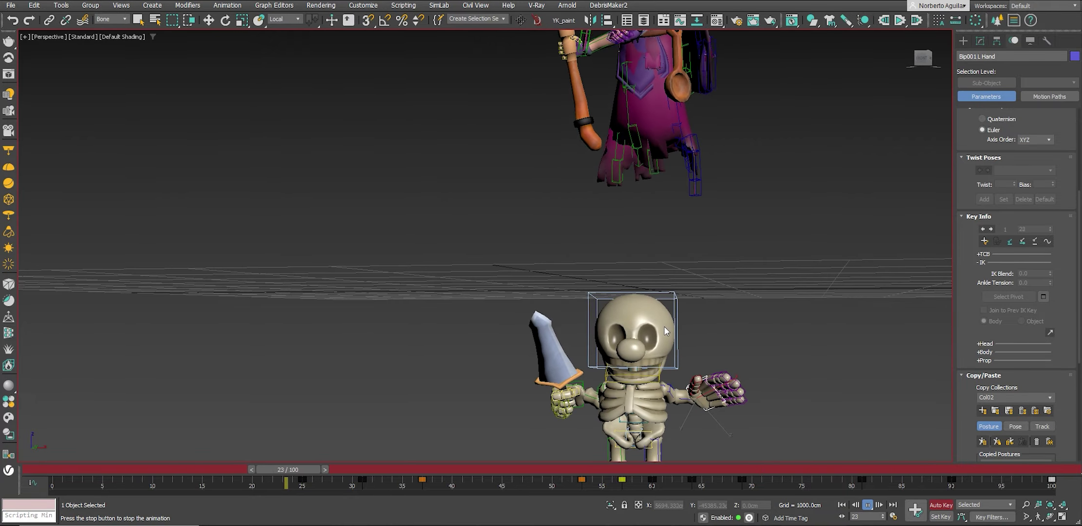
Select the right hand bone and rotate it at frame 25 so the sword points down-left.
{"action": "left_click_drag", "start_coordinate": [555, 469], "coordinate": [355, 482]}
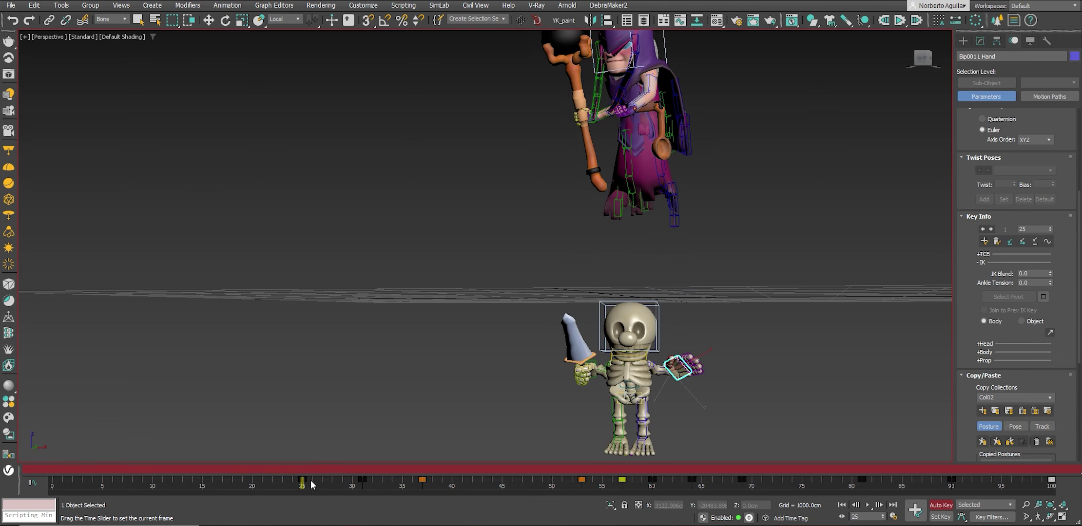
{"action": "key", "text": "e"}
{"action": "left_click", "coordinate": [587, 302]}
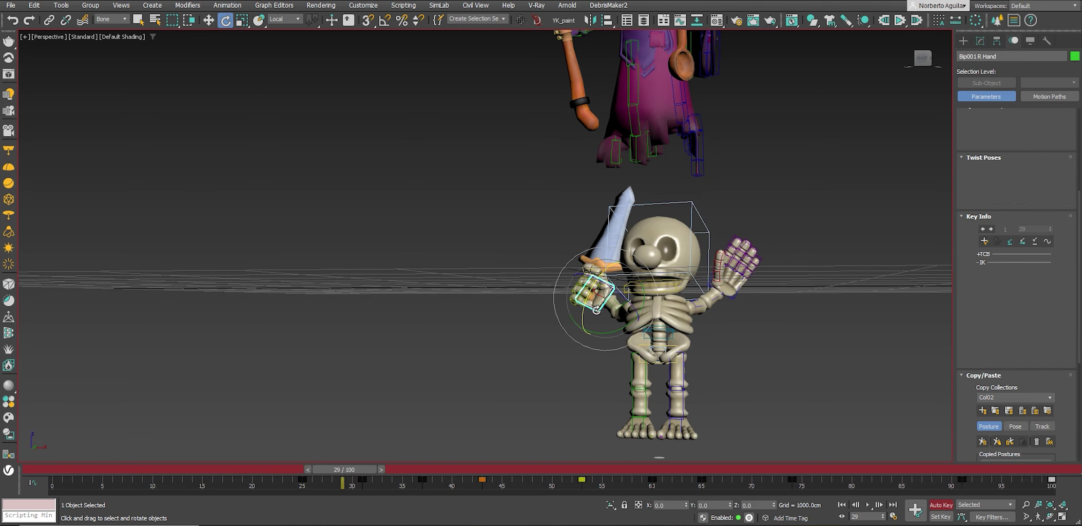
{"action": "middle_click_drag", "start_coordinate": [587, 302], "coordinate": [352, 470], "text": "alt"}
{"action": "left_click_drag", "start_coordinate": [350, 467], "coordinate": [314, 466]}
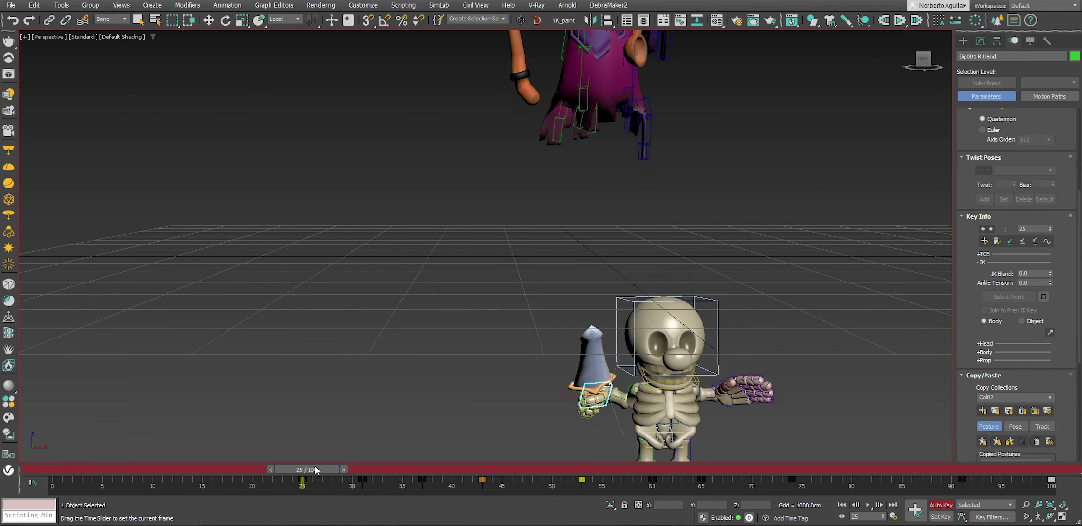
{"action": "left_click_drag", "start_coordinate": [587, 415], "coordinate": [621, 385]}
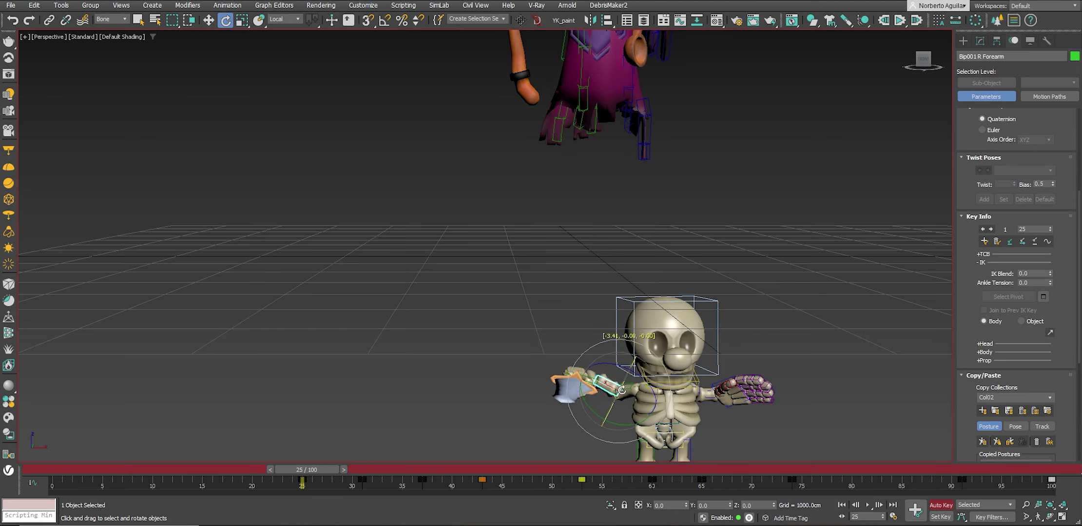
{"action": "left_click_drag", "start_coordinate": [621, 390], "coordinate": [617, 433]}
{"action": "left_click", "coordinate": [597, 367]}
{"action": "key", "text": "e"}
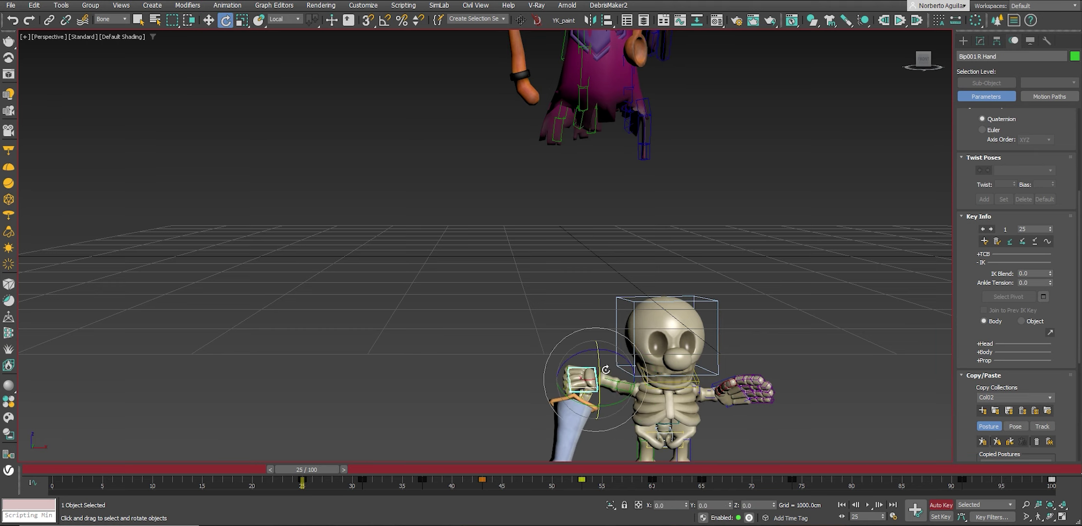
{"action": "left_click_drag", "start_coordinate": [604, 373], "coordinate": [615, 345]}
Tilt the sword hand into an intermediate pose at frame 28.
{"action": "left_click_drag", "start_coordinate": [354, 470], "coordinate": [382, 459]}
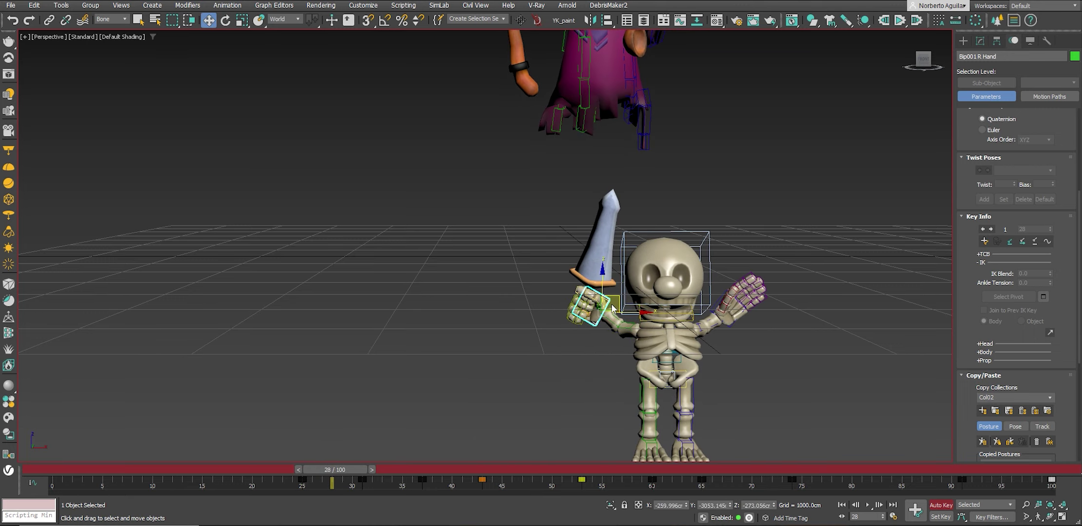
{"action": "key", "text": "e"}
{"action": "mouse_move", "coordinate": [612, 308]}
{"action": "left_mouse_down"}
{"action": "mouse_move", "coordinate": [606, 326]}
{"action": "mouse_move", "coordinate": [629, 327]}
{"action": "left_mouse_up"}
{"action": "scroll", "coordinate": [633, 325], "scroll_direction": "up", "scroll_amount": 2}
{"action": "scroll", "coordinate": [633, 326], "scroll_direction": "up", "scroll_amount": 2}
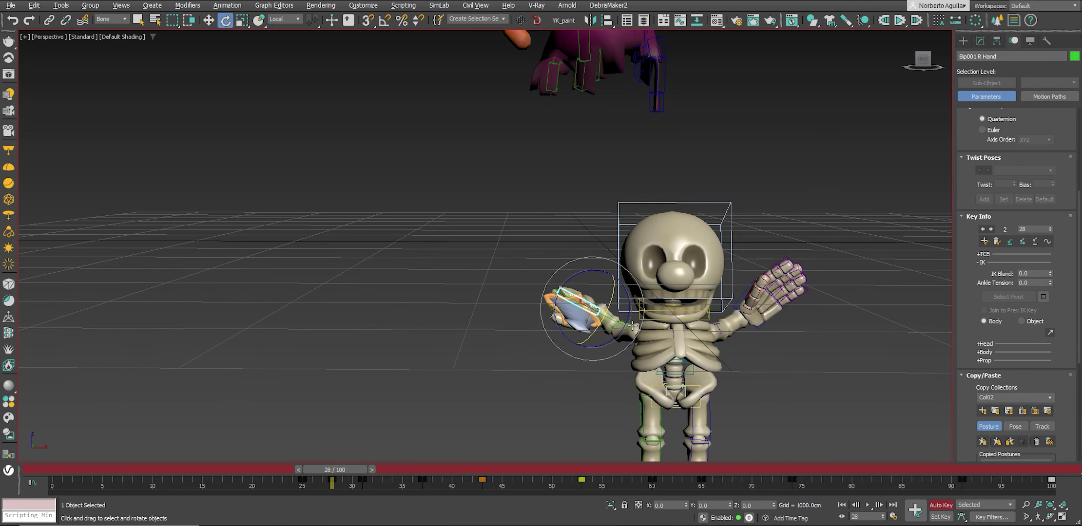
At frame 31, rotate and raise the hand so the sword stands upright.
{"action": "left_click_drag", "start_coordinate": [359, 471], "coordinate": [384, 469]}
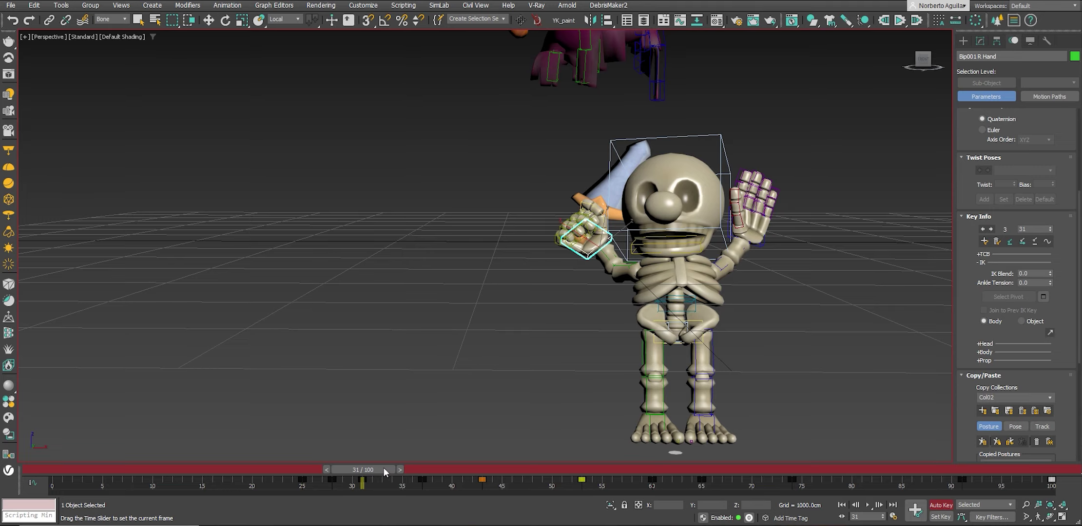
{"action": "left_click_drag", "start_coordinate": [606, 275], "coordinate": [607, 230]}
{"action": "key", "text": "w"}
{"action": "mouse_move", "coordinate": [607, 230]}
{"action": "middle_mouse_down", "text": "alt"}
{"action": "mouse_move", "coordinate": [717, 242]}
{"action": "mouse_move", "coordinate": [575, 229]}
{"action": "middle_mouse_up", "text": "alt"}
{"action": "left_click_drag", "start_coordinate": [565, 225], "coordinate": [600, 205]}
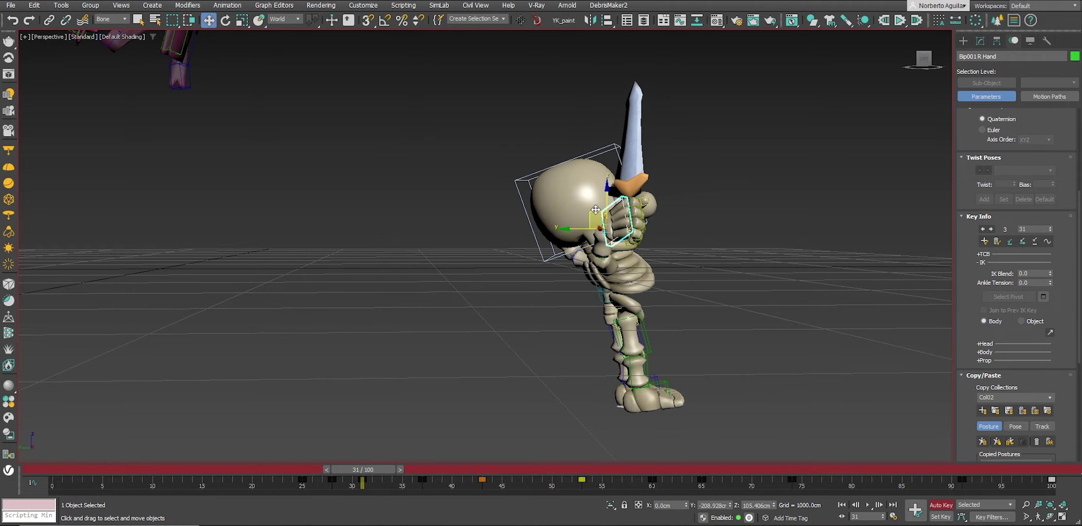
{"action": "middle_click_drag", "start_coordinate": [599, 205], "coordinate": [576, 208], "text": "alt"}
{"action": "key", "text": "e"}
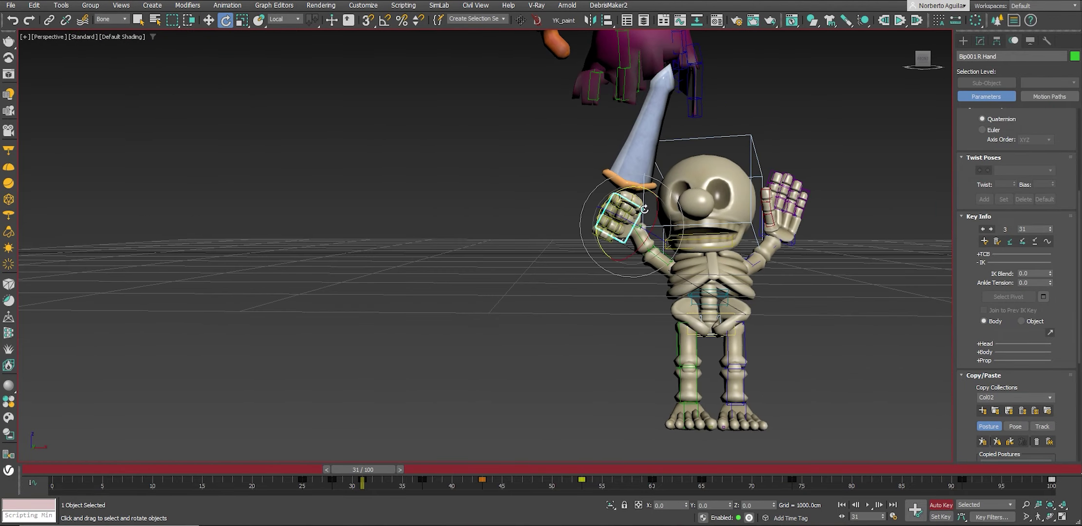
{"action": "left_click_drag", "start_coordinate": [644, 209], "coordinate": [659, 197]}
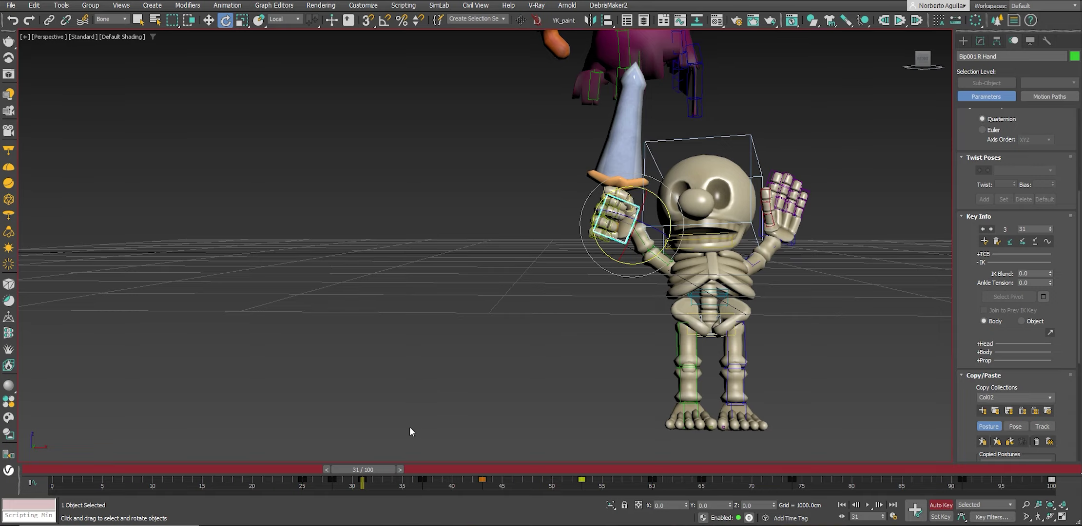
{"action": "mouse_move", "coordinate": [376, 469]}
{"action": "left_mouse_down"}
{"action": "mouse_move", "coordinate": [334, 466]}
{"action": "mouse_move", "coordinate": [405, 470]}
{"action": "left_mouse_up"}
Rotate the sword hand about 21 degrees at frame 34.
{"action": "key", "text": "e"}
{"action": "mouse_move", "coordinate": [596, 189]}
{"action": "left_mouse_down"}
{"action": "mouse_move", "coordinate": [627, 186]}
{"action": "mouse_move", "coordinate": [425, 465]}
{"action": "left_mouse_up"}
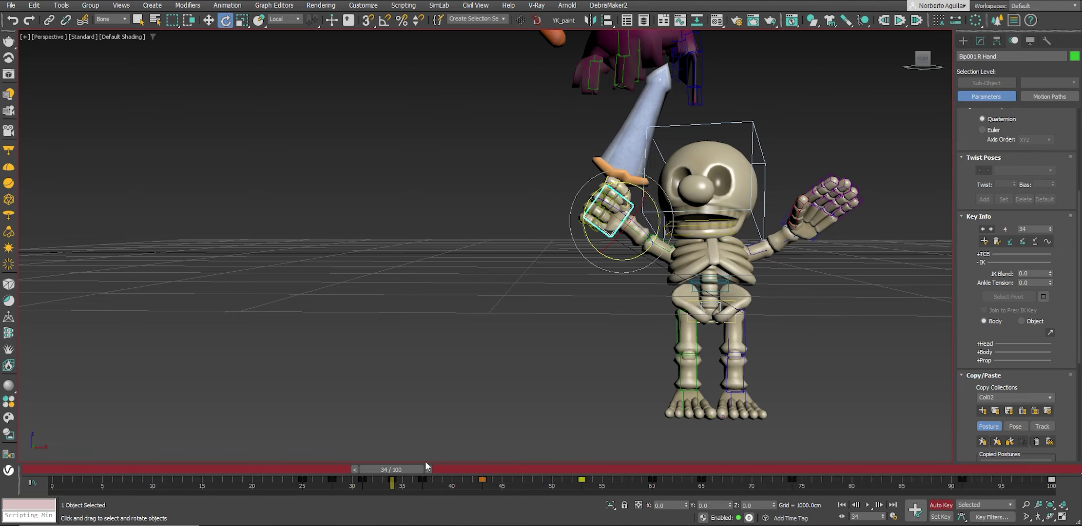
{"action": "key", "text": "q"}
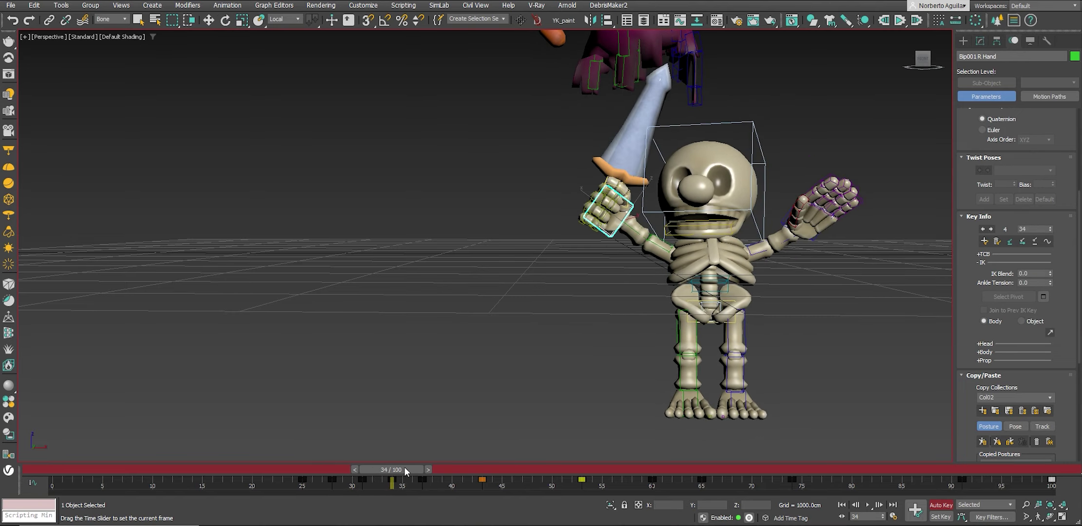
{"action": "mouse_move", "coordinate": [404, 466]}
{"action": "left_mouse_down"}
{"action": "mouse_move", "coordinate": [427, 465]}
{"action": "mouse_move", "coordinate": [366, 466]}
{"action": "left_mouse_up"}
Play back from frame 30, then tilt the sword hand to the right at frame 37.
{"action": "left_click", "coordinate": [866, 505]}
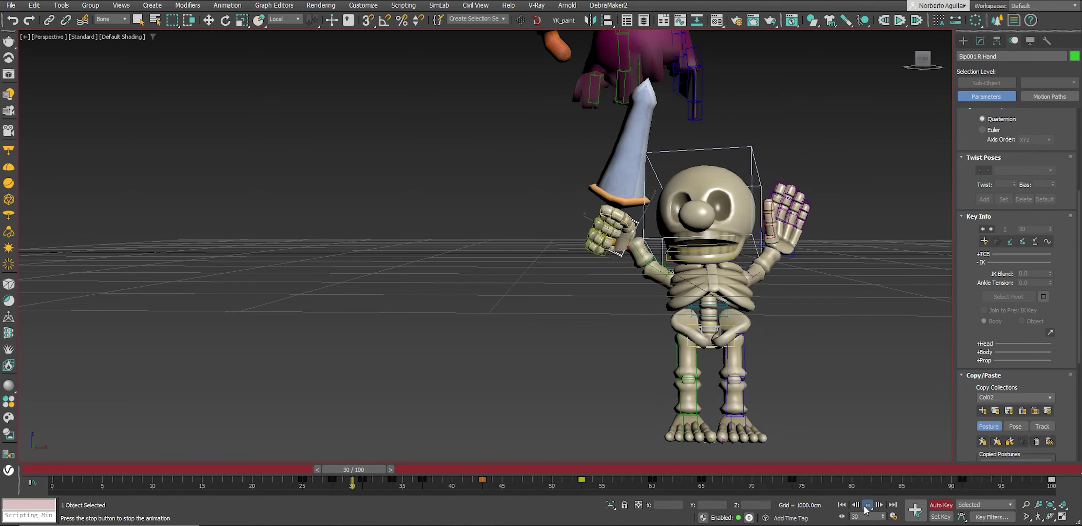
{"action": "left_click", "coordinate": [420, 472]}
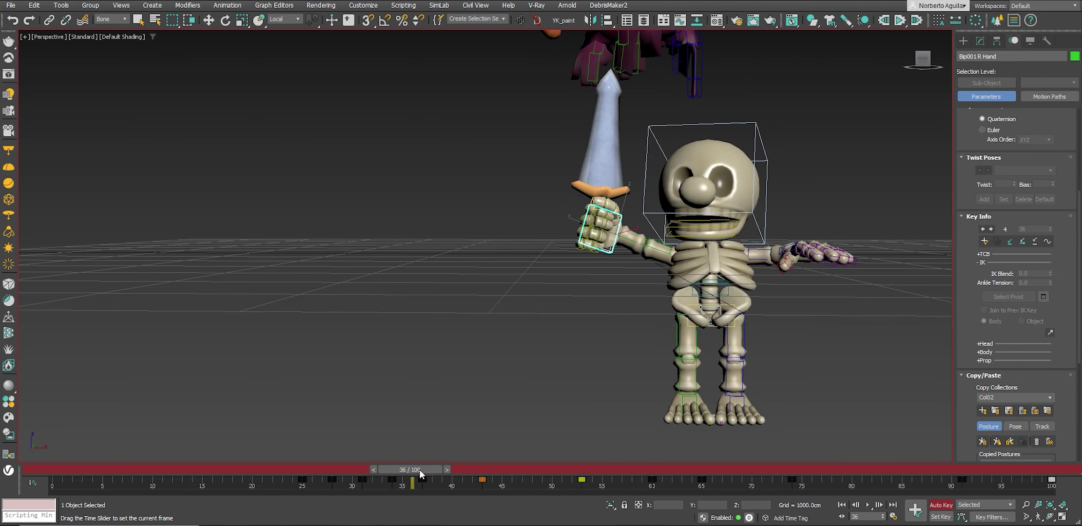
{"action": "left_click_drag", "start_coordinate": [420, 473], "coordinate": [423, 472]}
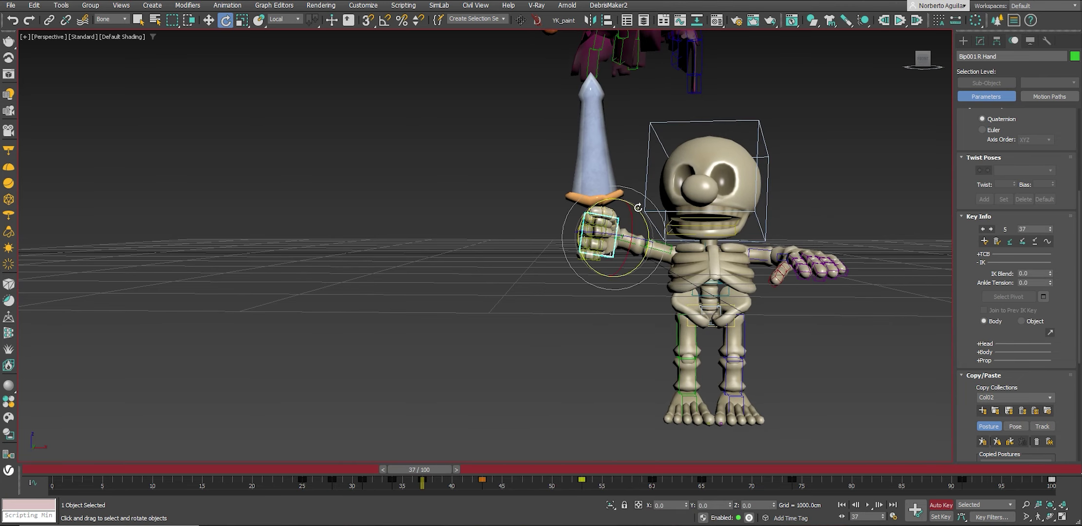
{"action": "left_click_drag", "start_coordinate": [638, 208], "coordinate": [543, 324]}
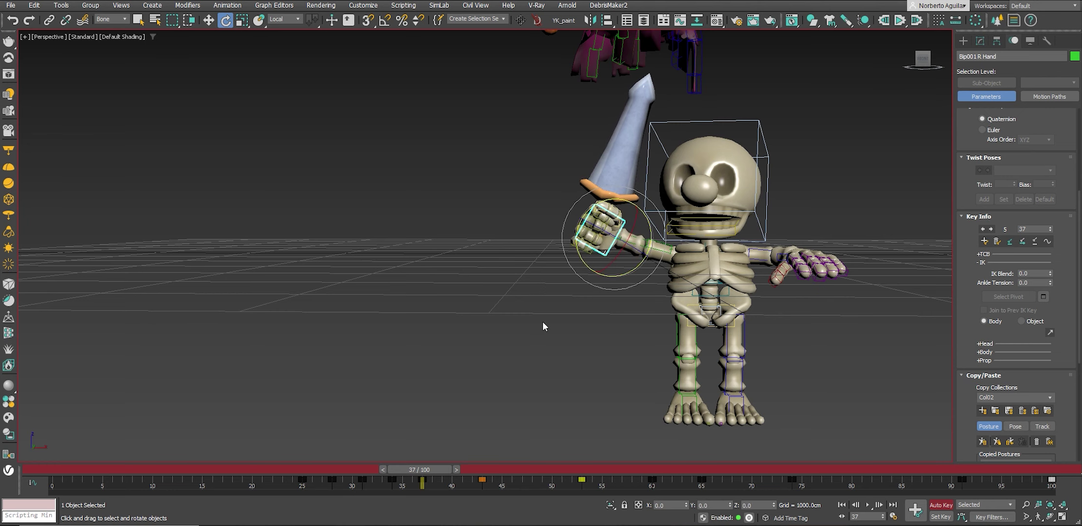
Add further sword-hand keys from frame 43 through 60, 65, 70 and 86 up to 100.
{"action": "mouse_move", "coordinate": [433, 470]}
{"action": "left_mouse_down"}
{"action": "mouse_move", "coordinate": [632, 505]}
{"action": "mouse_move", "coordinate": [600, 491]}
{"action": "mouse_move", "coordinate": [625, 470]}
{"action": "left_mouse_up"}
{"action": "key", "text": "e"}
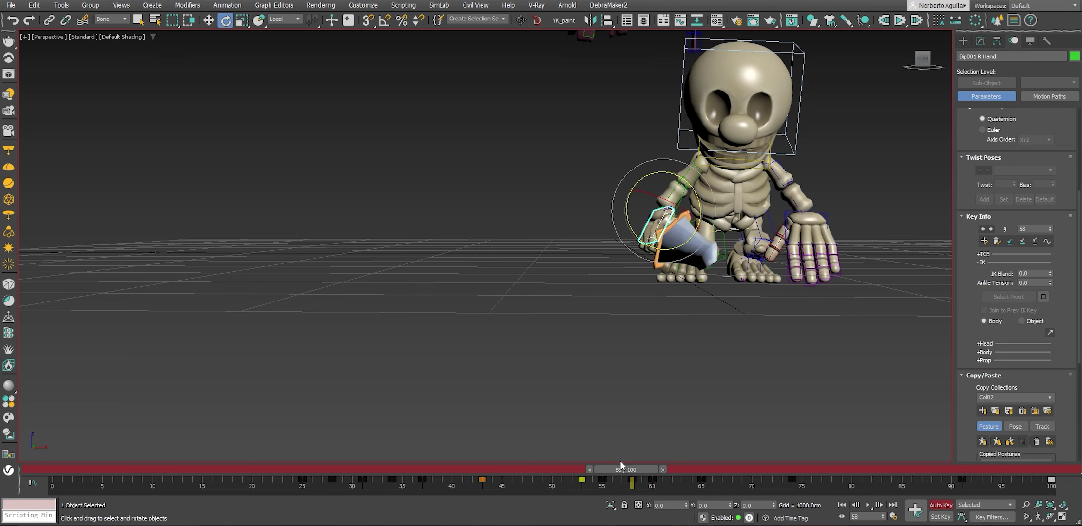
{"action": "left_click", "coordinate": [661, 470]}
{"action": "left_click", "coordinate": [661, 470]}
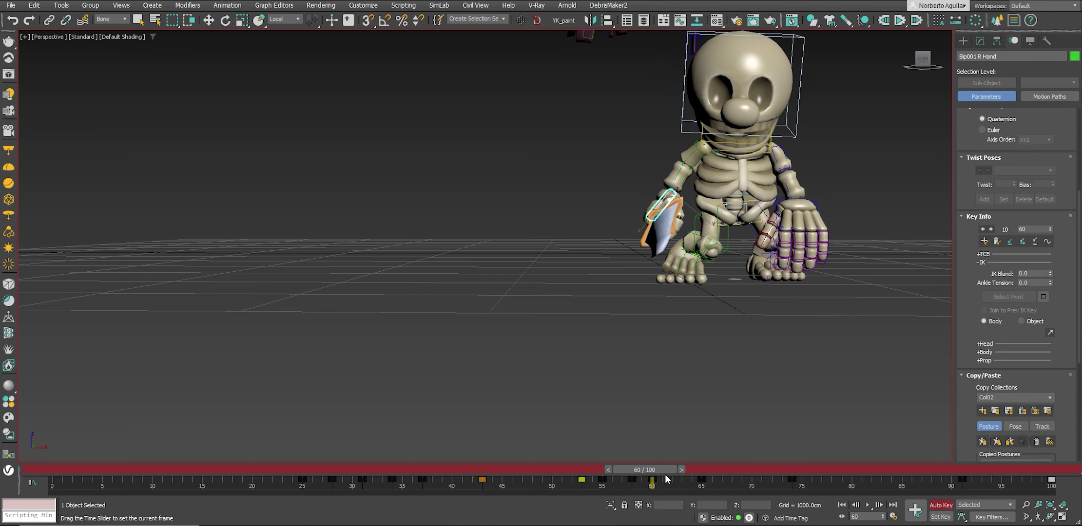
{"action": "left_click_drag", "start_coordinate": [636, 467], "coordinate": [692, 479]}
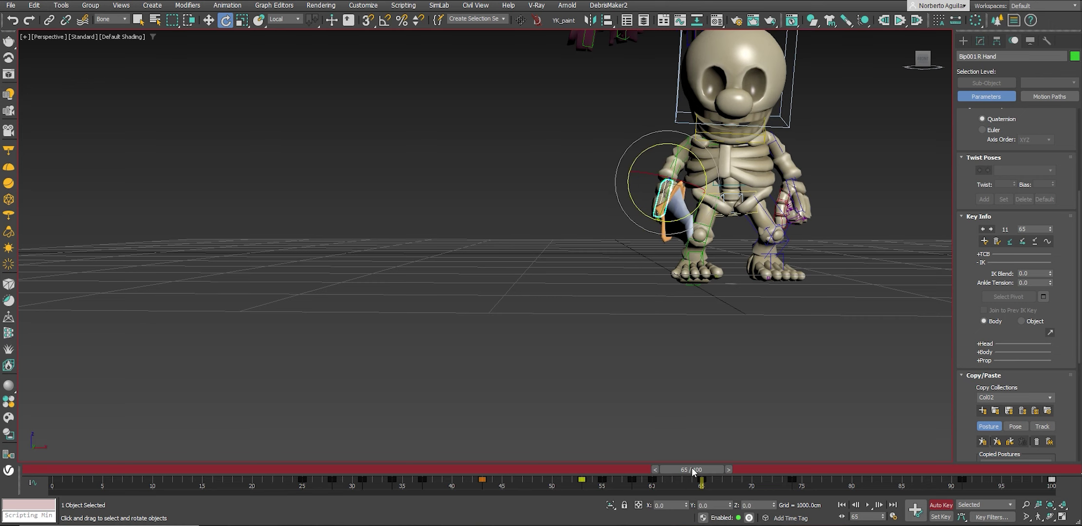
{"action": "mouse_move", "coordinate": [692, 470]}
{"action": "left_mouse_down"}
{"action": "mouse_move", "coordinate": [1012, 500]}
{"action": "mouse_move", "coordinate": [917, 483]}
{"action": "mouse_move", "coordinate": [1018, 480]}
{"action": "left_mouse_up"}
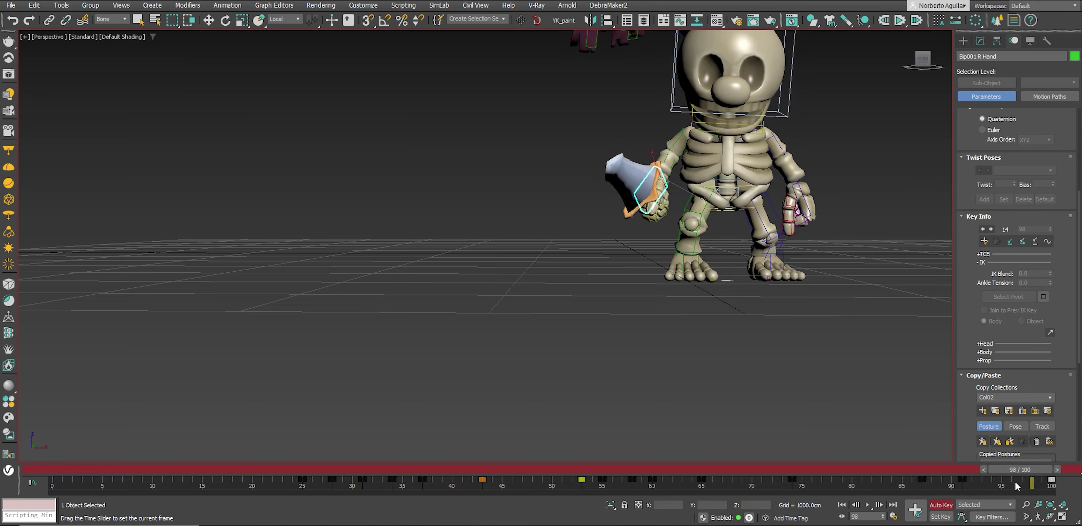
{"action": "key", "text": "e"}
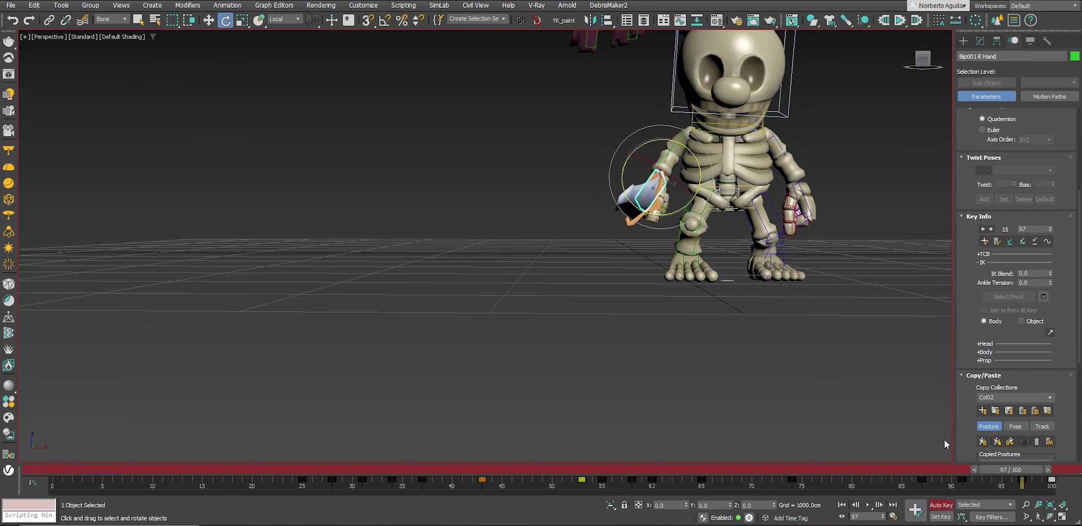
{"action": "left_click_drag", "start_coordinate": [1022, 478], "coordinate": [910, 463]}
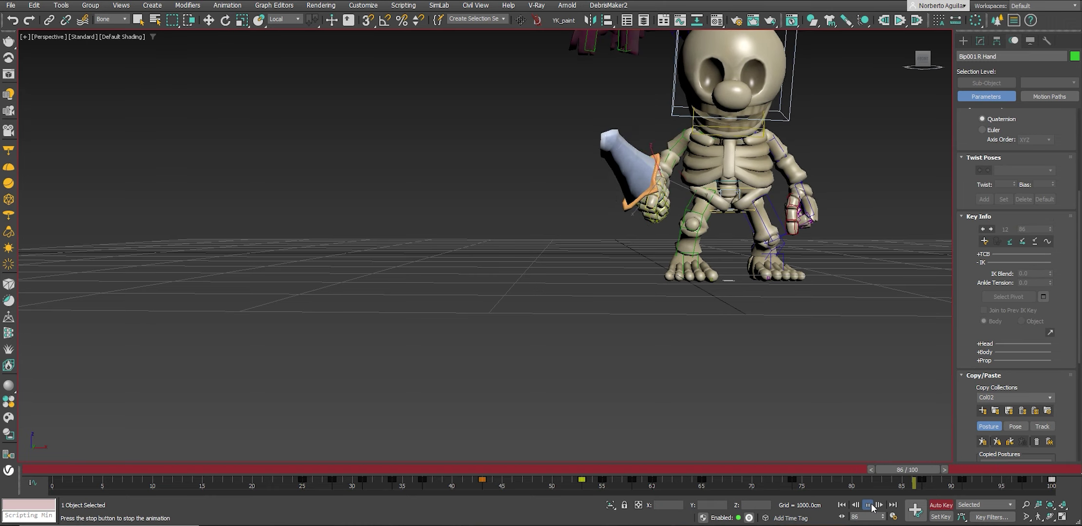
{"action": "left_click_drag", "start_coordinate": [1004, 470], "coordinate": [1051, 492]}
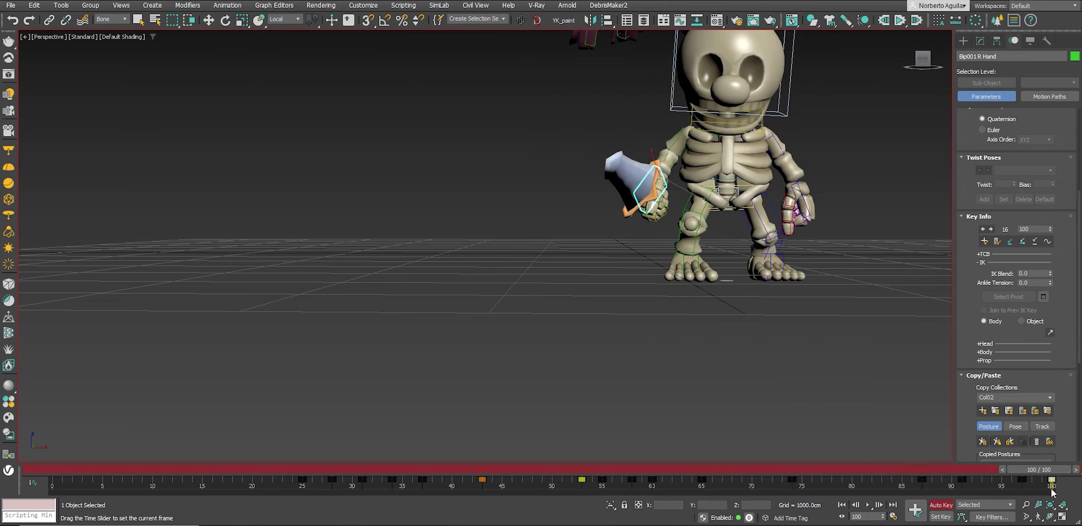
{"action": "key", "text": "slash"}
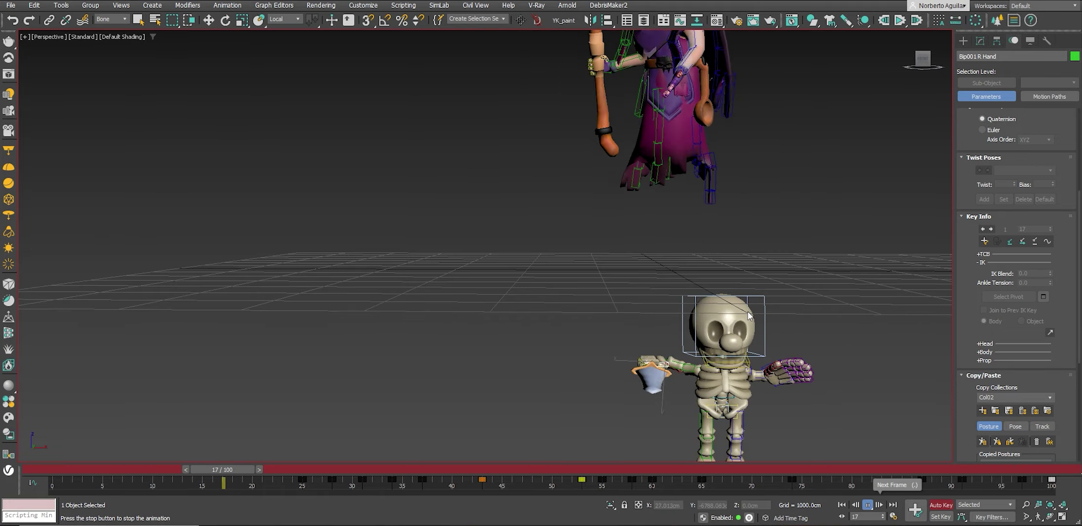
{"action": "scroll", "coordinate": [582, 339], "scroll_direction": "down", "scroll_amount": 4}
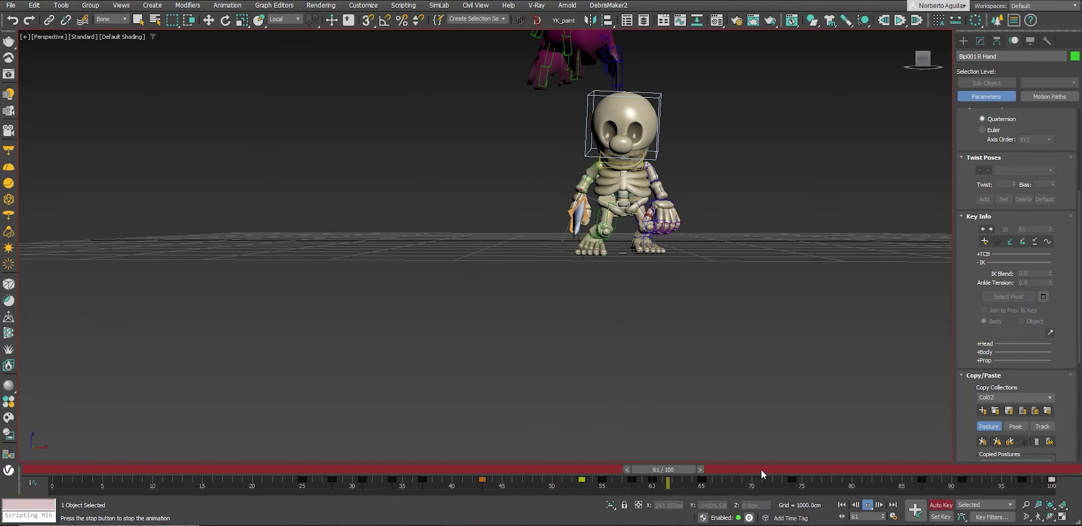
{"action": "mouse_move", "coordinate": [730, 470]}
{"action": "left_mouse_down"}
{"action": "mouse_move", "coordinate": [580, 470]}
{"action": "mouse_move", "coordinate": [635, 469]}
{"action": "mouse_move", "coordinate": [288, 394]}
{"action": "mouse_move", "coordinate": [343, 418]}
{"action": "left_mouse_up"}
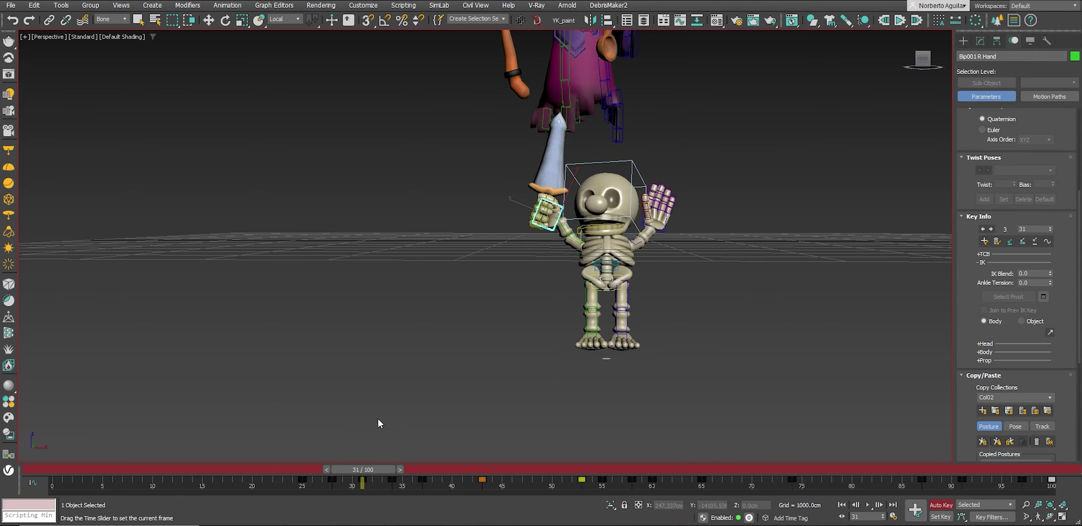
{"action": "key", "text": "w"}
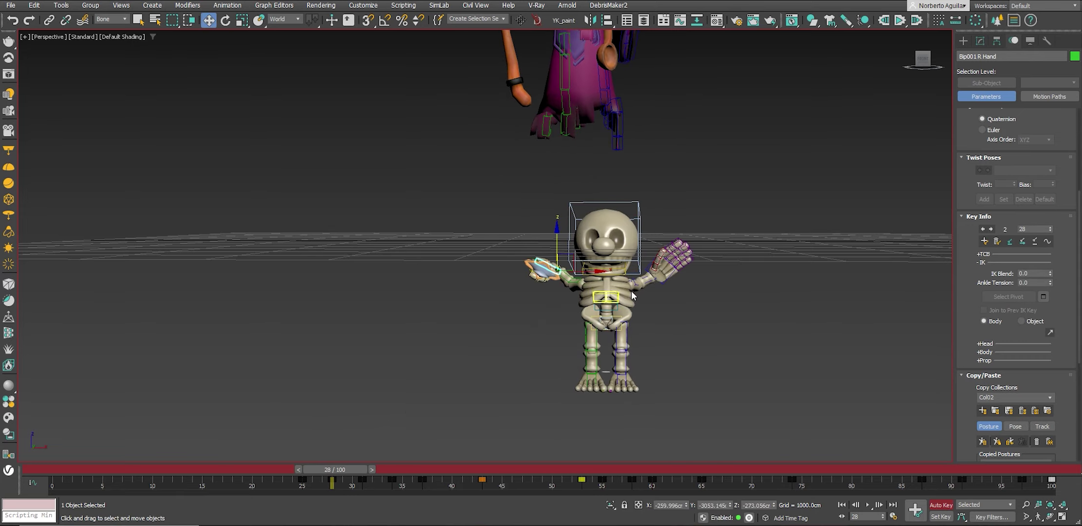
Rotate the left hand slightly at frame 28, then select it with all its finger bones.
{"action": "left_click", "coordinate": [664, 280]}
{"action": "middle_click_drag", "start_coordinate": [667, 306], "coordinate": [678, 243], "text": "alt"}
{"action": "key", "text": "e"}
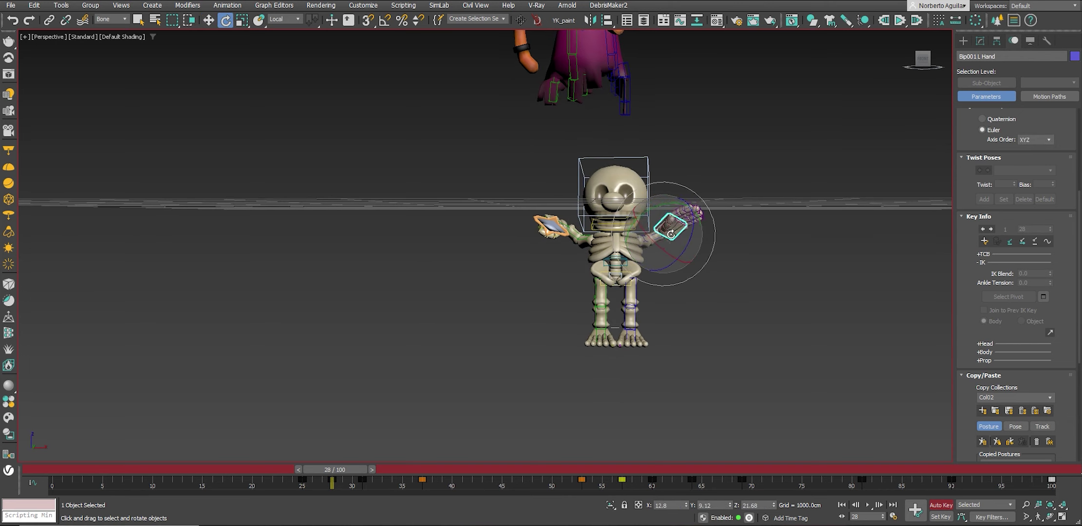
{"action": "left_click_drag", "start_coordinate": [664, 248], "coordinate": [697, 229]}
{"action": "double_click", "coordinate": [674, 234]}
{"action": "scroll", "coordinate": [676, 243], "scroll_direction": "up", "scroll_amount": 2}
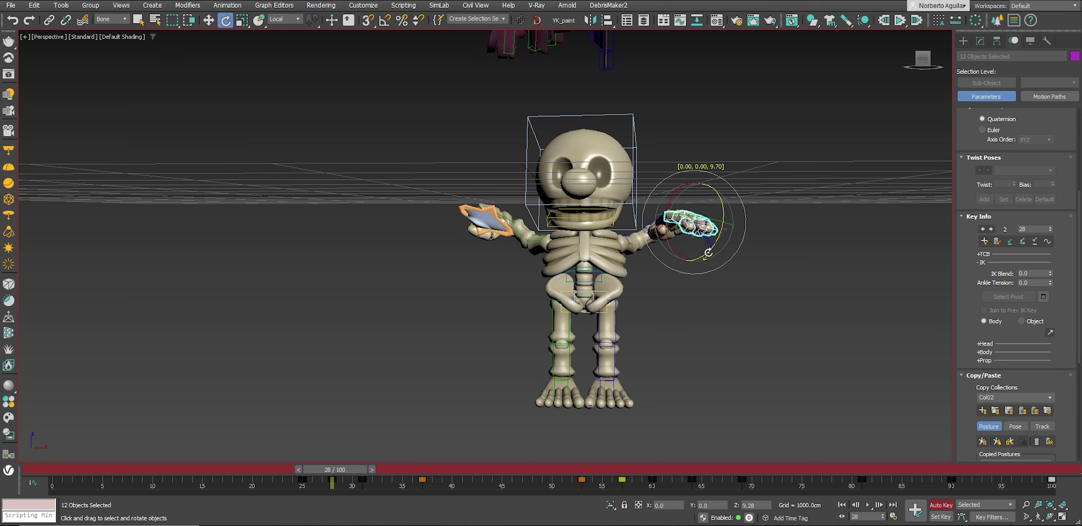
Rotate the left hand and fingers at frame 33, then into a new pose at frame 35.
{"action": "left_click_drag", "start_coordinate": [326, 470], "coordinate": [372, 472]}
{"action": "key", "text": "e"}
{"action": "left_click_drag", "start_coordinate": [718, 117], "coordinate": [715, 90]}
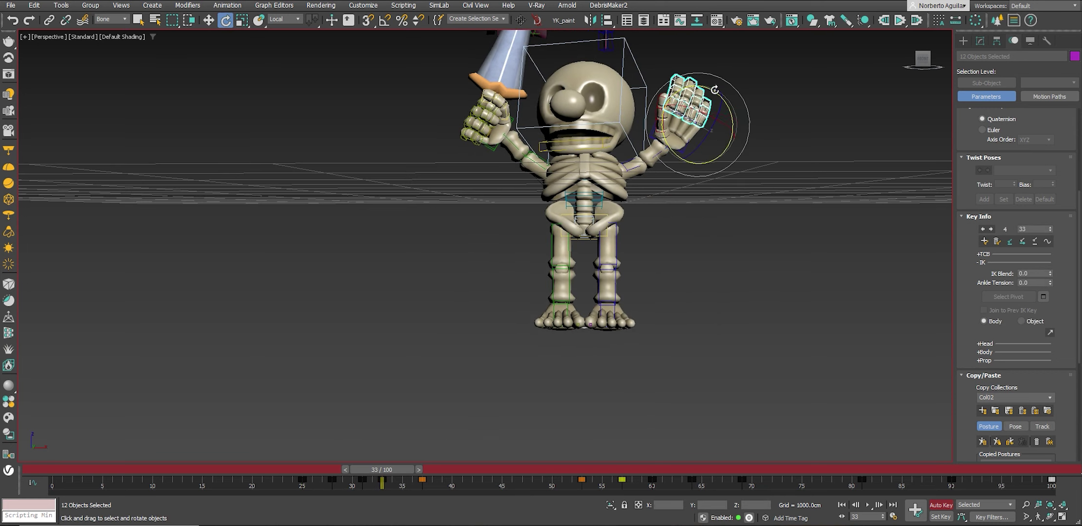
{"action": "left_click_drag", "start_coordinate": [376, 473], "coordinate": [411, 468]}
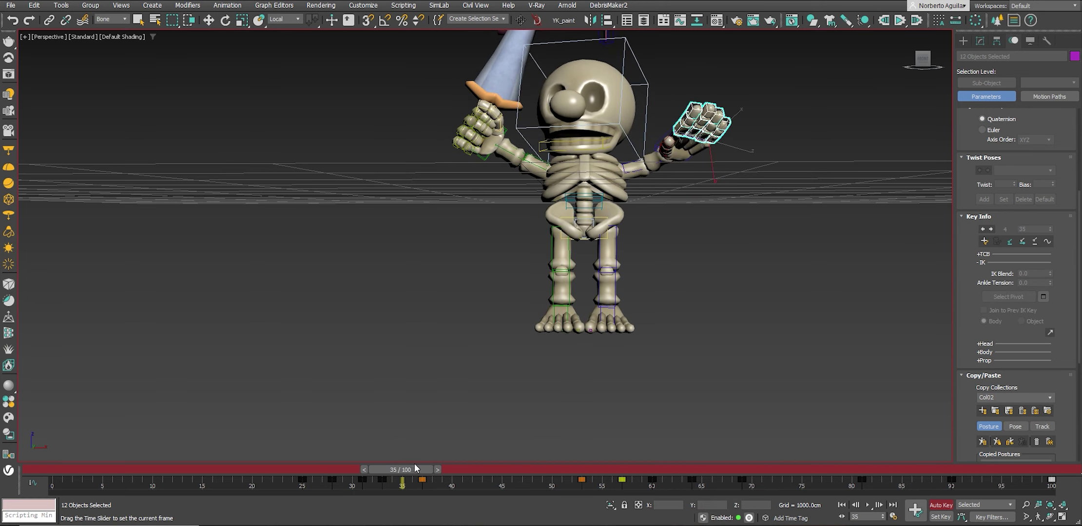
{"action": "left_click_drag", "start_coordinate": [715, 146], "coordinate": [699, 168]}
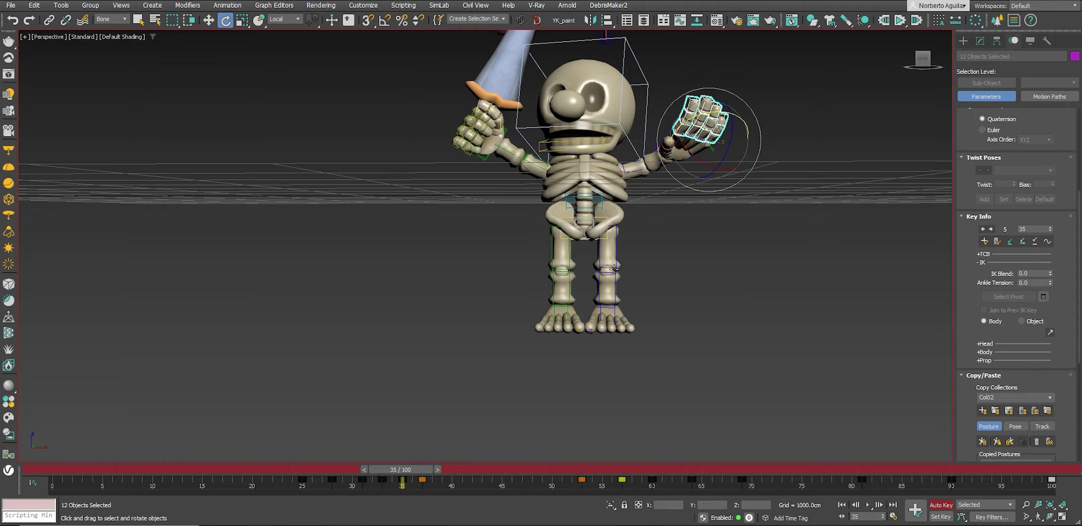
Go to frame 37 and view the skeleton from above with the Move tool active.
{"action": "left_click_drag", "start_coordinate": [400, 469], "coordinate": [429, 479]}
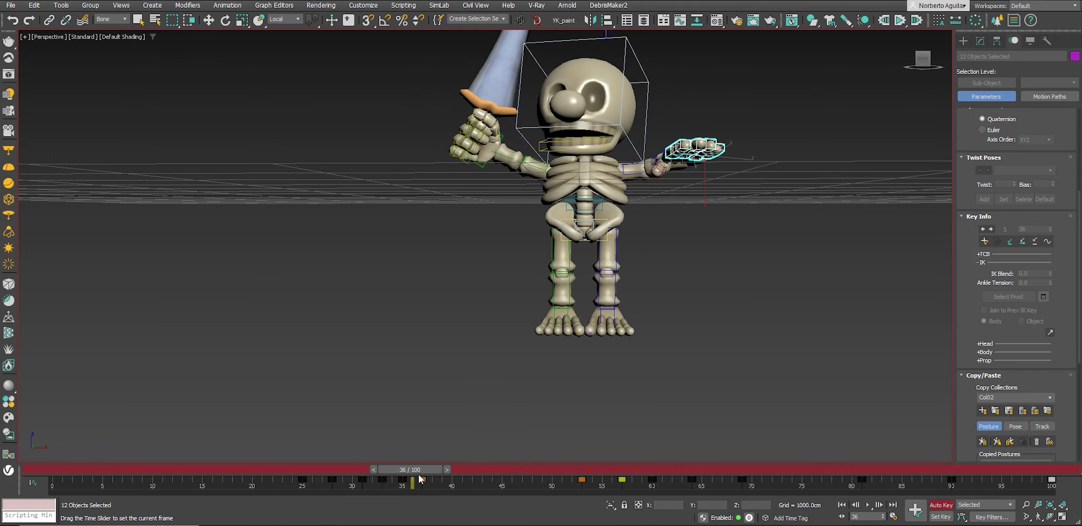
{"action": "mouse_move", "coordinate": [691, 215]}
{"action": "middle_mouse_down", "text": "alt"}
{"action": "mouse_move", "coordinate": [695, 256]}
{"action": "mouse_move", "coordinate": [723, 161]}
{"action": "mouse_move", "coordinate": [645, 179]}
{"action": "middle_mouse_up", "text": "alt"}
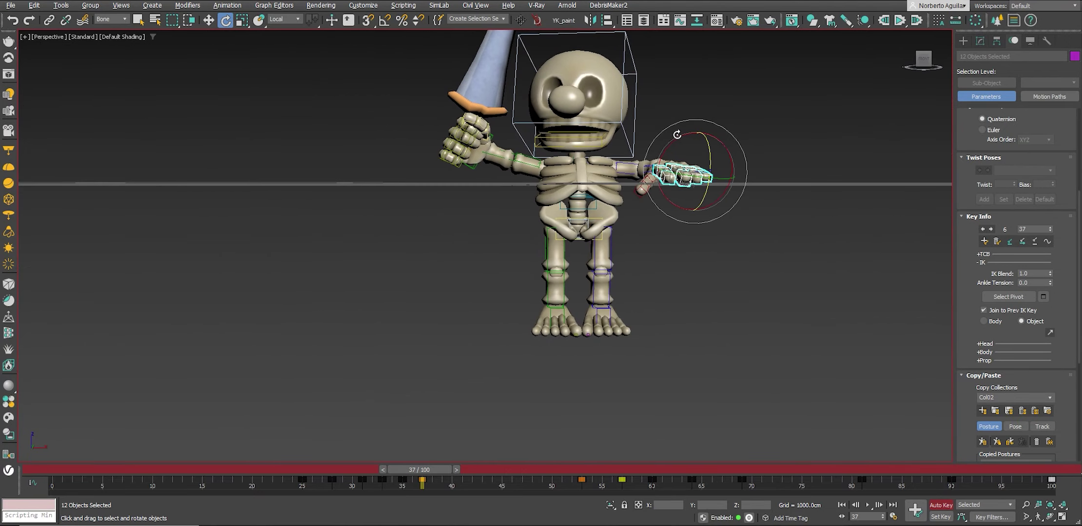
{"action": "key", "text": "w"}
{"action": "scroll", "coordinate": [644, 179], "scroll_direction": "up", "scroll_amount": 4}
{"action": "scroll", "coordinate": [644, 178], "scroll_direction": "up", "scroll_amount": 4}
Select the thumb bone on its own, then scrub and play back to review the hand motion.
{"action": "left_click", "coordinate": [648, 138]}
{"action": "key", "text": "e"}
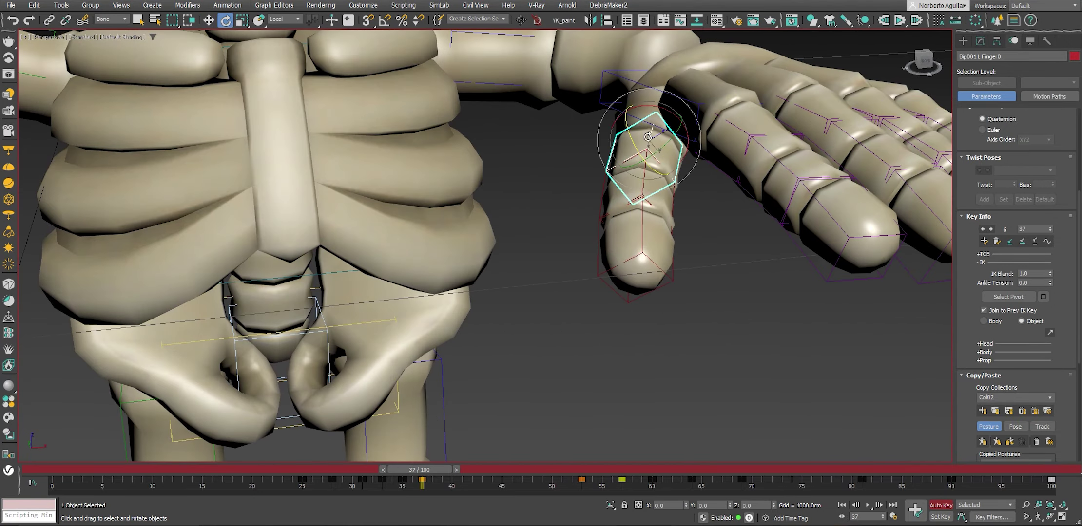
{"action": "scroll", "coordinate": [689, 157], "scroll_direction": "down", "scroll_amount": 5}
{"action": "scroll", "coordinate": [689, 157], "scroll_direction": "down", "scroll_amount": 3}
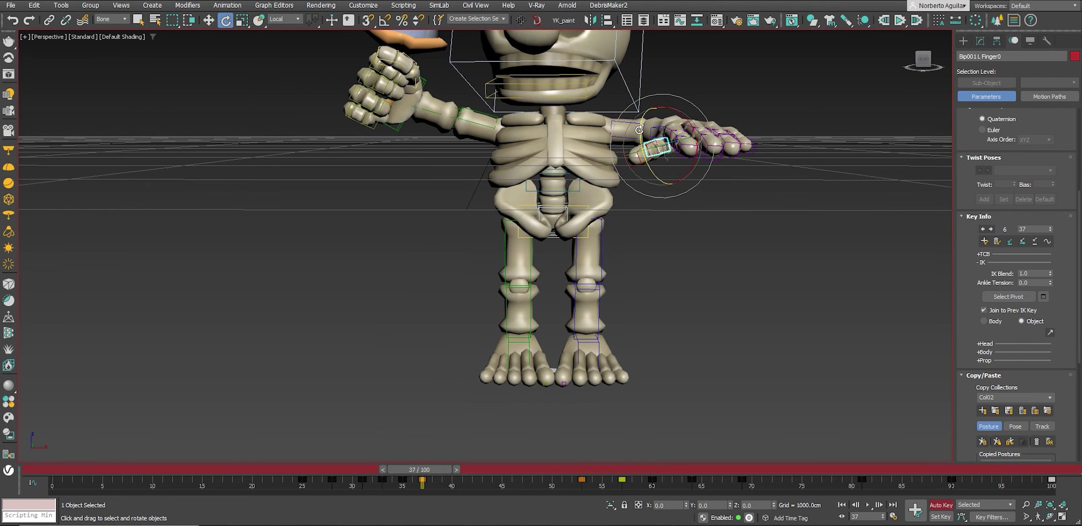
{"action": "mouse_move", "coordinate": [405, 469]}
{"action": "left_mouse_down"}
{"action": "mouse_move", "coordinate": [530, 477]}
{"action": "mouse_move", "coordinate": [422, 473]}
{"action": "left_mouse_up"}
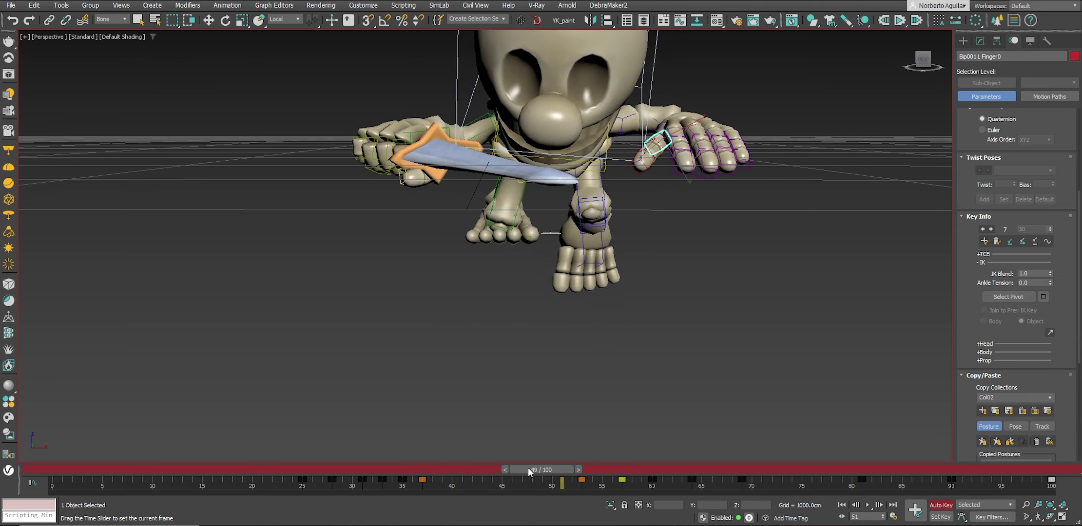
{"action": "key", "text": "w"}
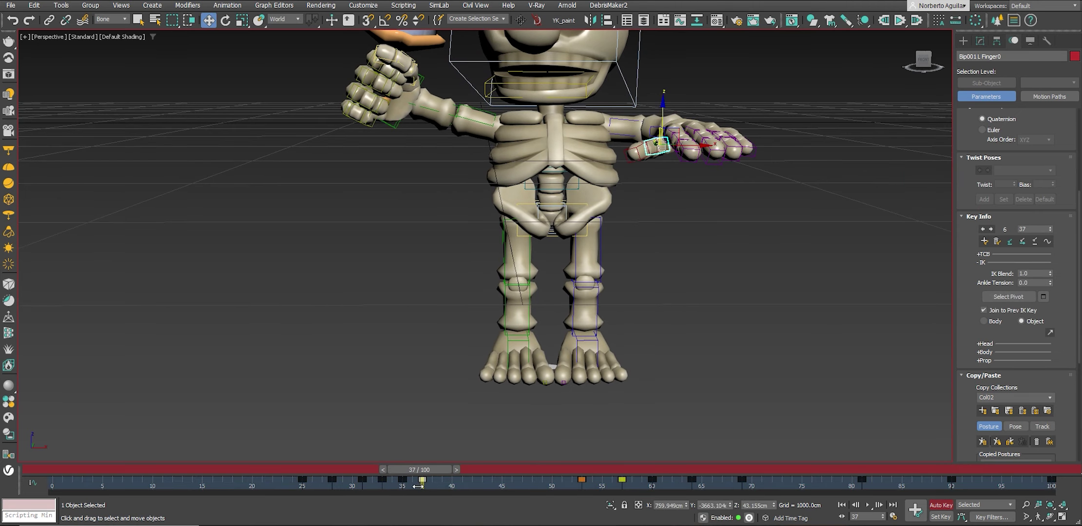
{"action": "left_click_drag", "start_coordinate": [422, 470], "coordinate": [344, 470]}
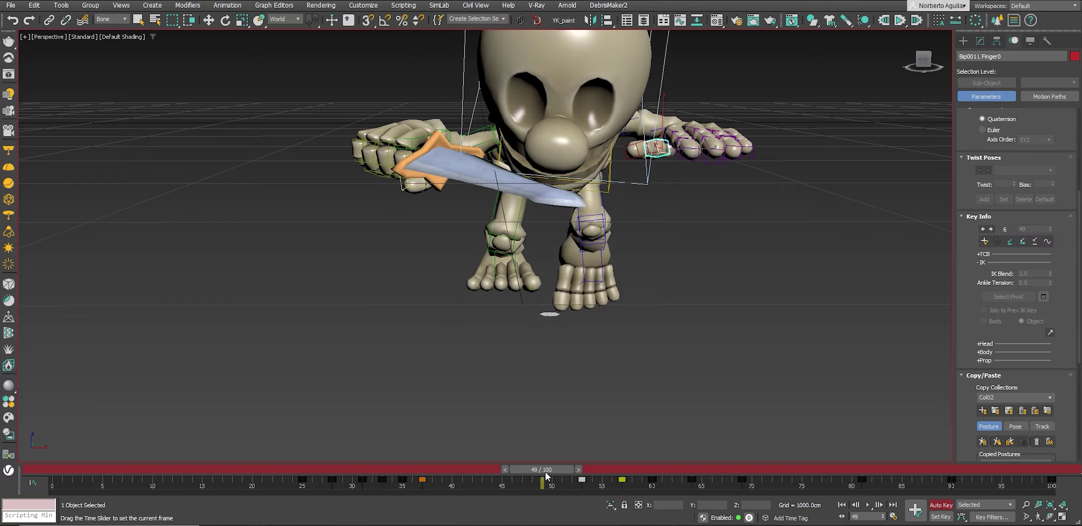
{"action": "left_click", "coordinate": [868, 505]}
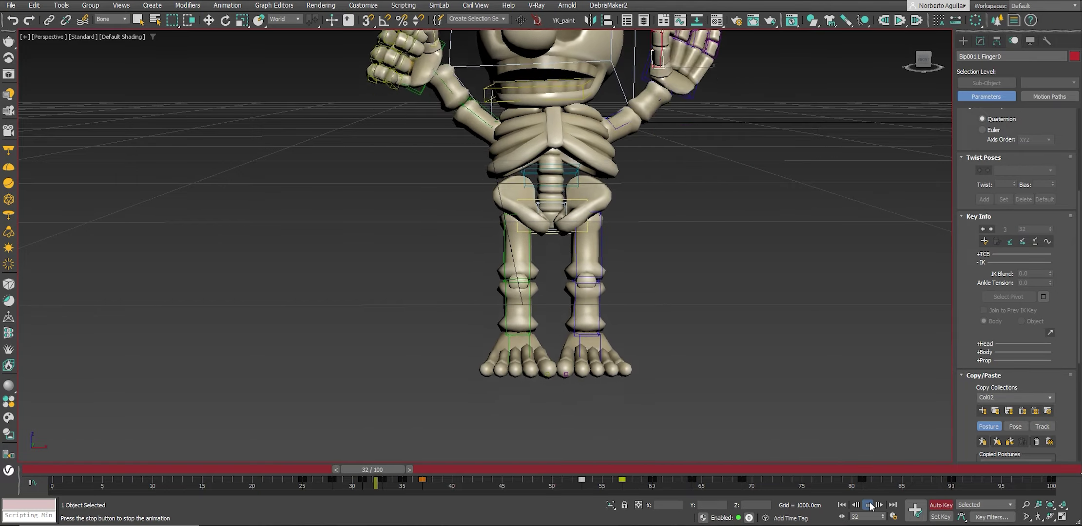
{"action": "key", "text": "slash"}
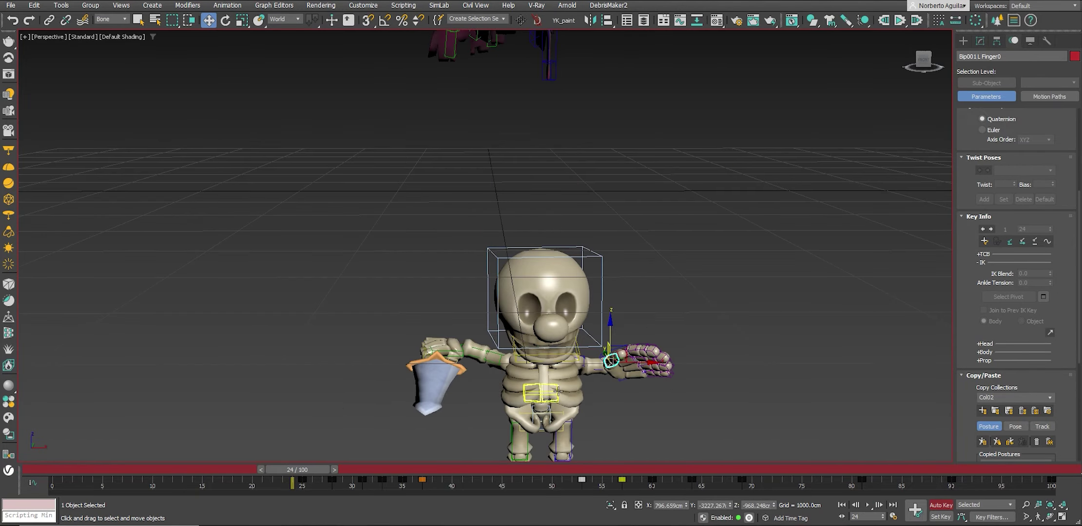
{"action": "left_click", "coordinate": [867, 506]}
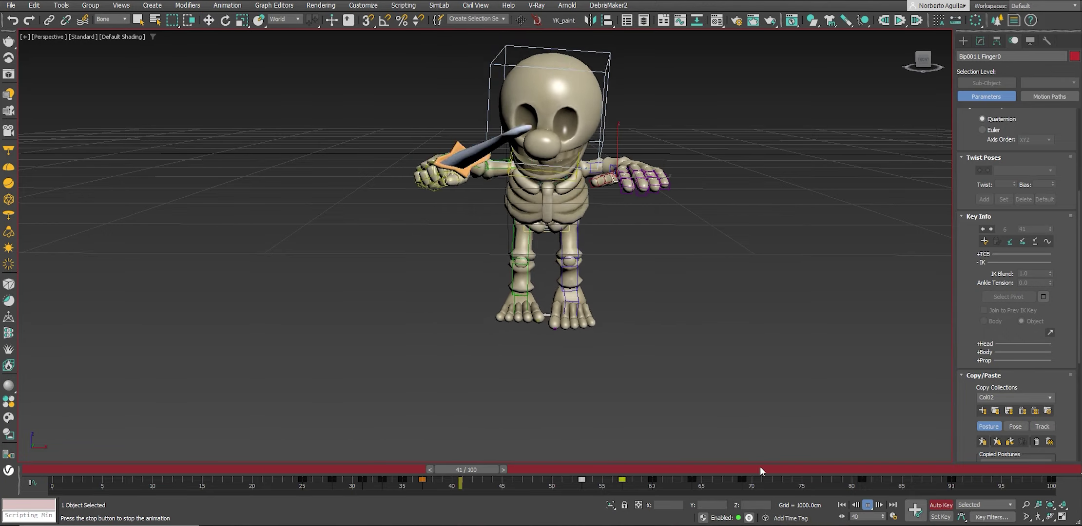
At frame 28, rotate the left hand so the fingers point down, then tilt it further.
{"action": "left_click_drag", "start_coordinate": [379, 468], "coordinate": [342, 479]}
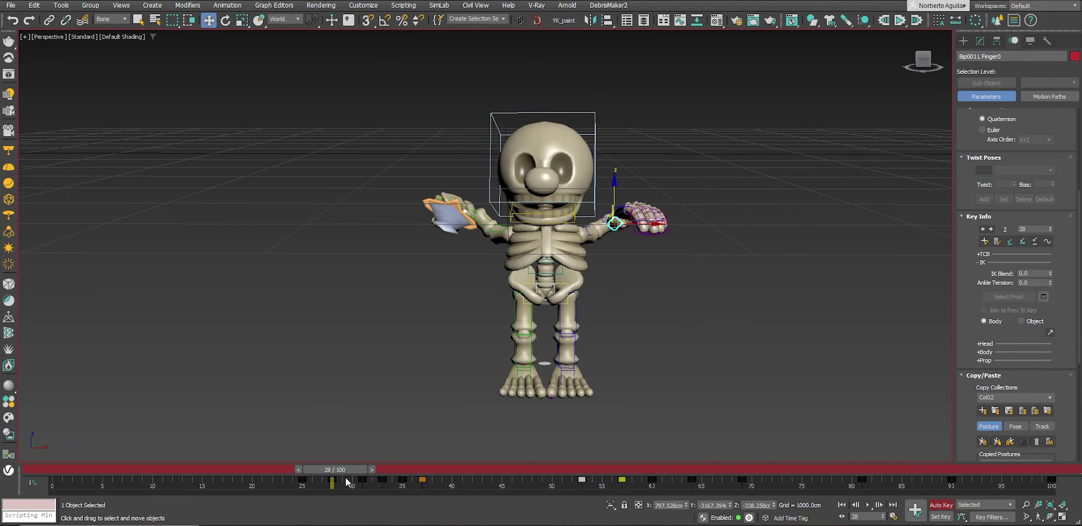
{"action": "left_click", "coordinate": [624, 213]}
{"action": "key", "text": "e"}
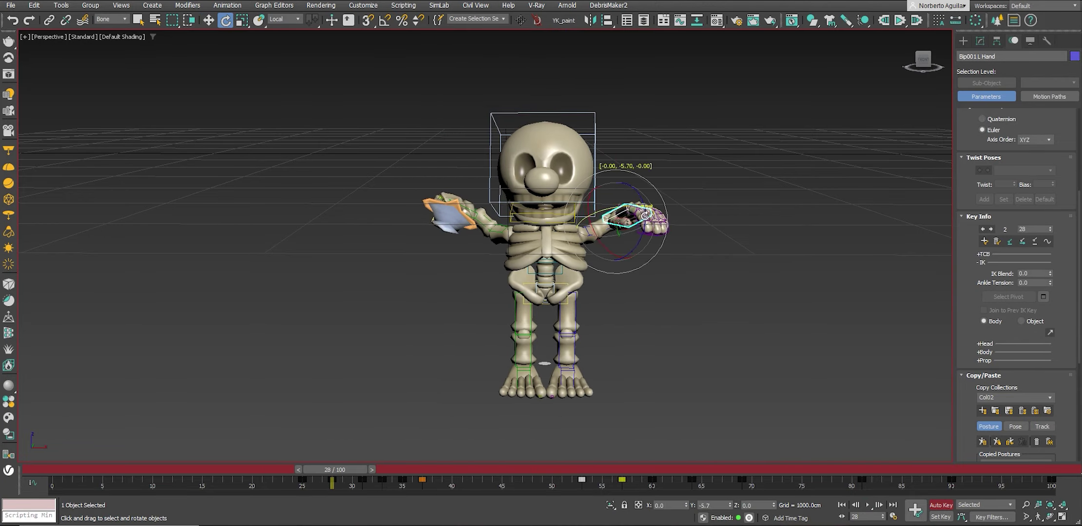
{"action": "left_click_drag", "start_coordinate": [641, 196], "coordinate": [632, 220]}
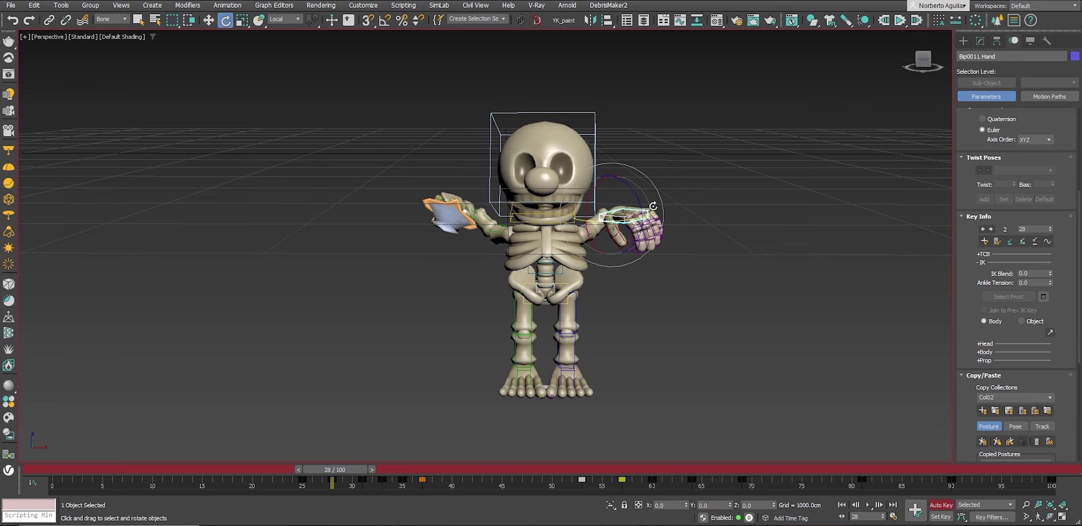
{"action": "middle_click_drag", "start_coordinate": [653, 206], "coordinate": [631, 238], "text": "alt"}
{"action": "left_click_drag", "start_coordinate": [637, 205], "coordinate": [629, 219]}
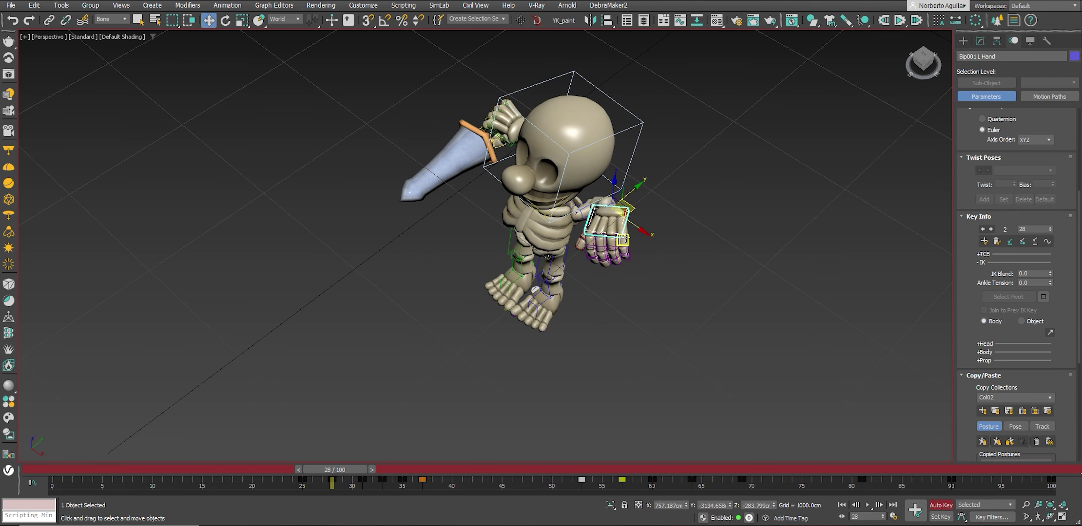
{"action": "middle_click_drag", "start_coordinate": [628, 220], "coordinate": [643, 211], "text": "alt"}
{"action": "left_click_drag", "start_coordinate": [618, 203], "coordinate": [627, 185]}
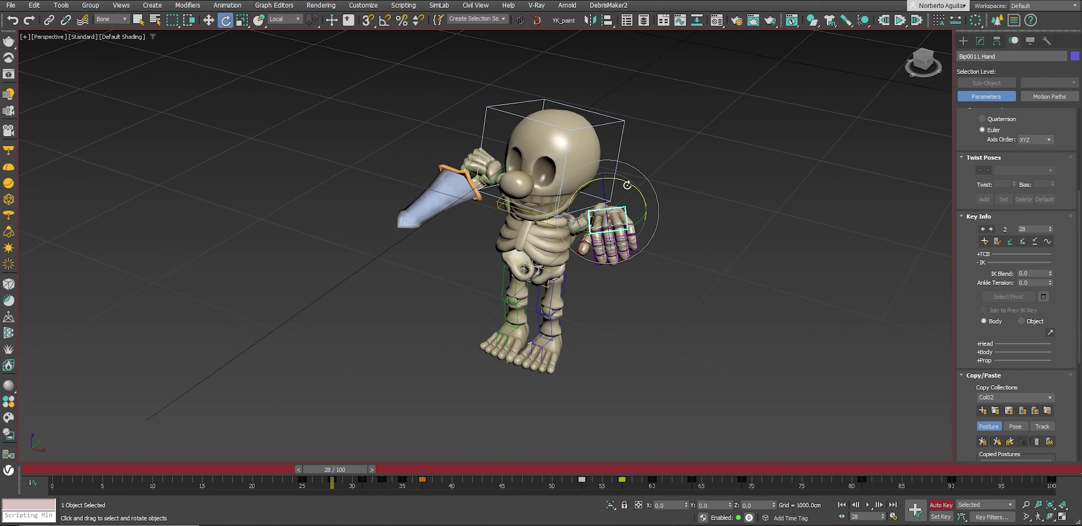
At frame 25, rotate the left hand so the palm hangs downward.
{"action": "left_click_drag", "start_coordinate": [347, 471], "coordinate": [325, 469]}
{"action": "key", "text": "w"}
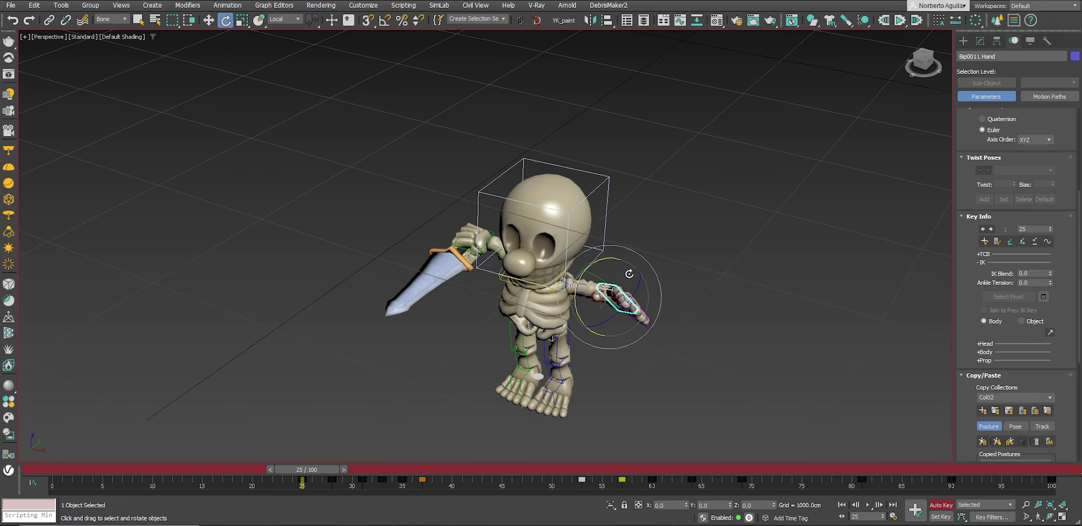
{"action": "mouse_move", "coordinate": [629, 274]}
{"action": "left_mouse_down"}
{"action": "mouse_move", "coordinate": [606, 302]}
{"action": "mouse_move", "coordinate": [624, 302]}
{"action": "left_mouse_up"}
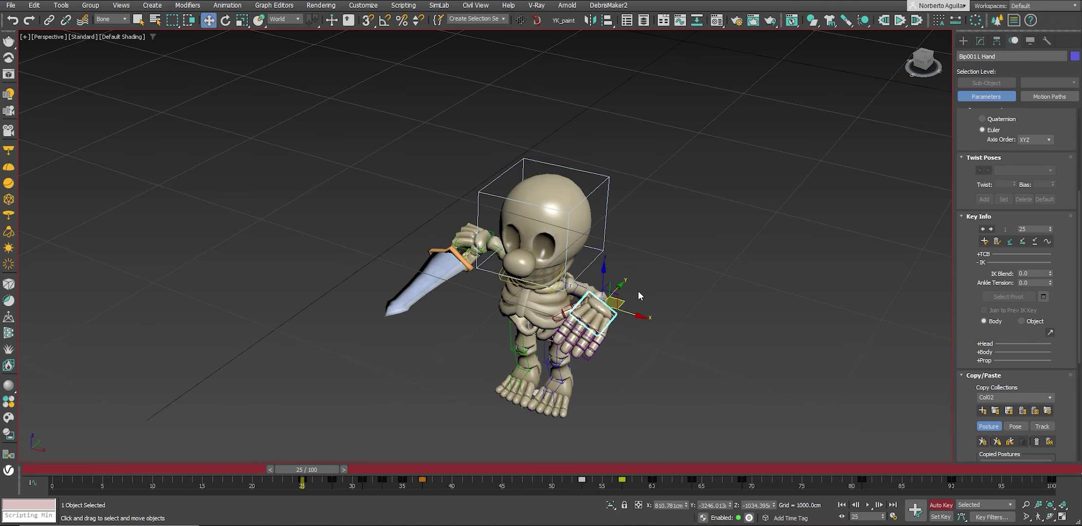
{"action": "middle_click_drag", "start_coordinate": [638, 292], "coordinate": [582, 286], "text": "alt"}
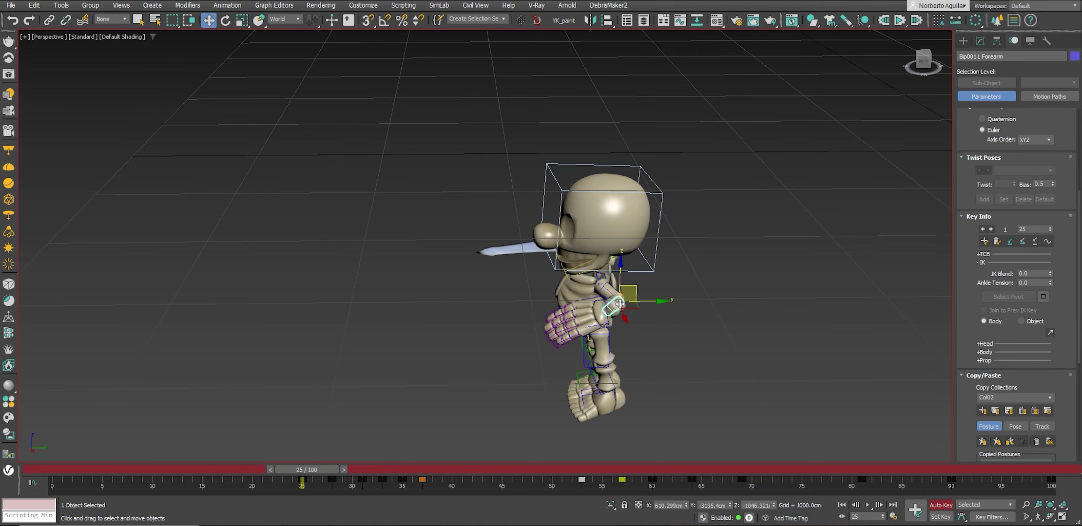
{"action": "key", "text": "shift+z"}
Rotate the left hand about -11 degrees at frame 35.
{"action": "mouse_move", "coordinate": [312, 470]}
{"action": "left_mouse_down"}
{"action": "mouse_move", "coordinate": [355, 472]}
{"action": "mouse_move", "coordinate": [289, 470]}
{"action": "mouse_move", "coordinate": [396, 469]}
{"action": "left_mouse_up"}
{"action": "key", "text": "e"}
{"action": "key", "text": "e"}
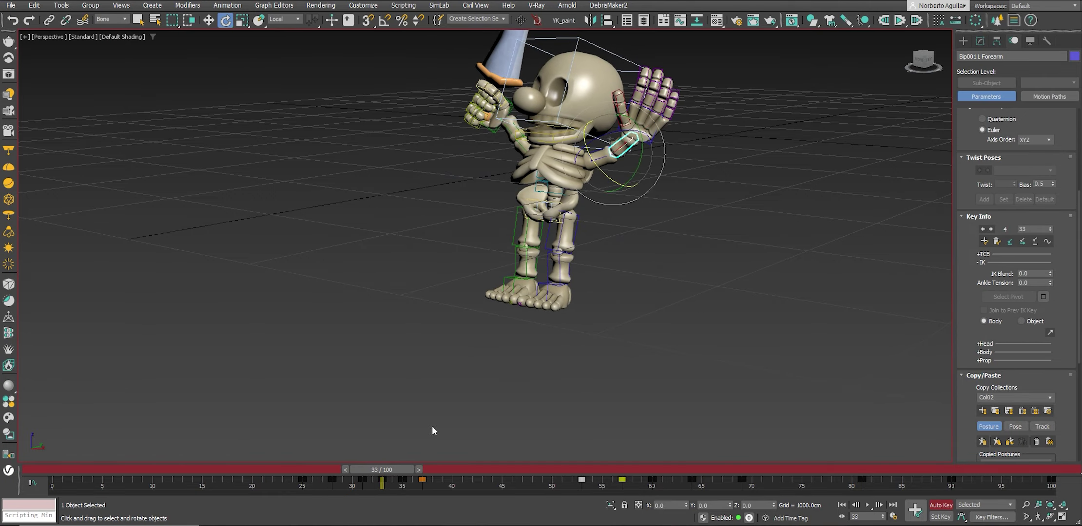
{"action": "mouse_move", "coordinate": [685, 201]}
{"action": "middle_mouse_down", "text": "alt"}
{"action": "mouse_move", "coordinate": [641, 237]}
{"action": "mouse_move", "coordinate": [617, 204]}
{"action": "middle_mouse_up", "text": "alt"}
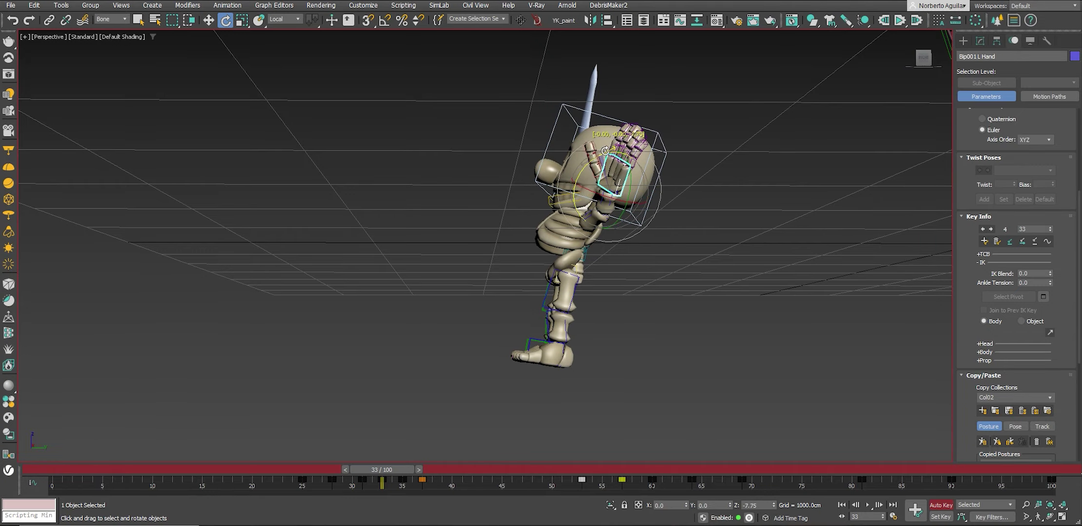
{"action": "middle_click_drag", "start_coordinate": [609, 166], "coordinate": [689, 174], "text": "alt"}
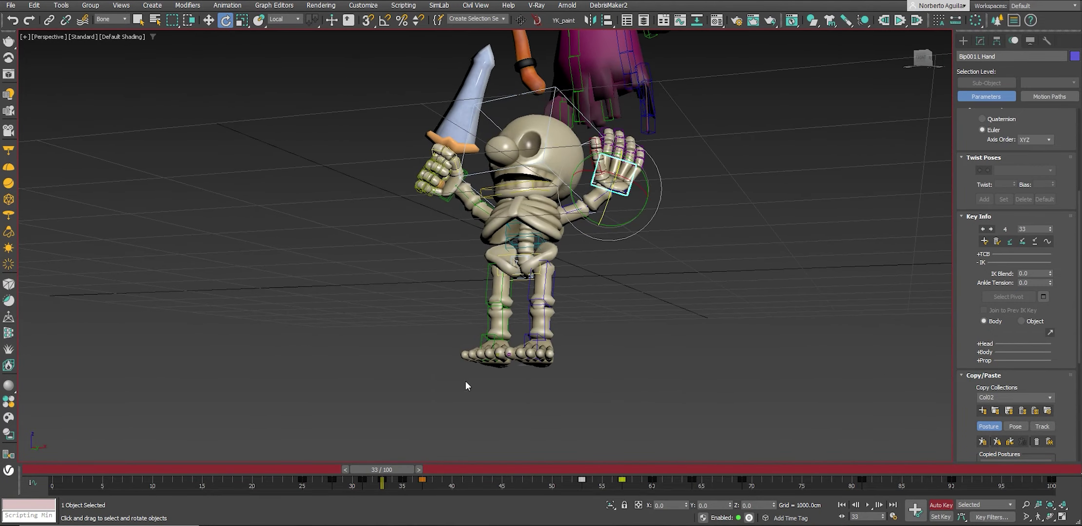
{"action": "left_click_drag", "start_coordinate": [385, 471], "coordinate": [409, 475]}
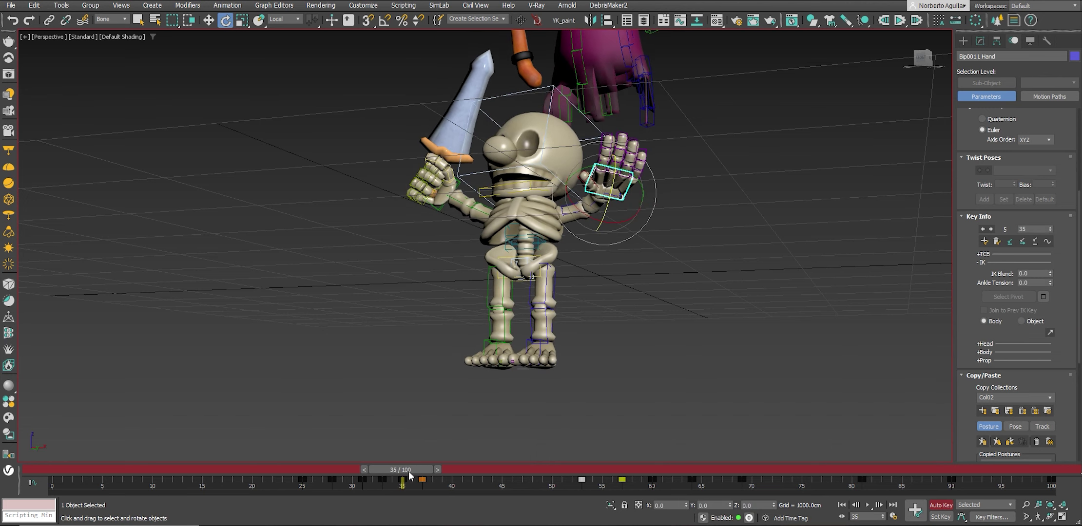
{"action": "left_click_drag", "start_coordinate": [618, 194], "coordinate": [609, 214]}
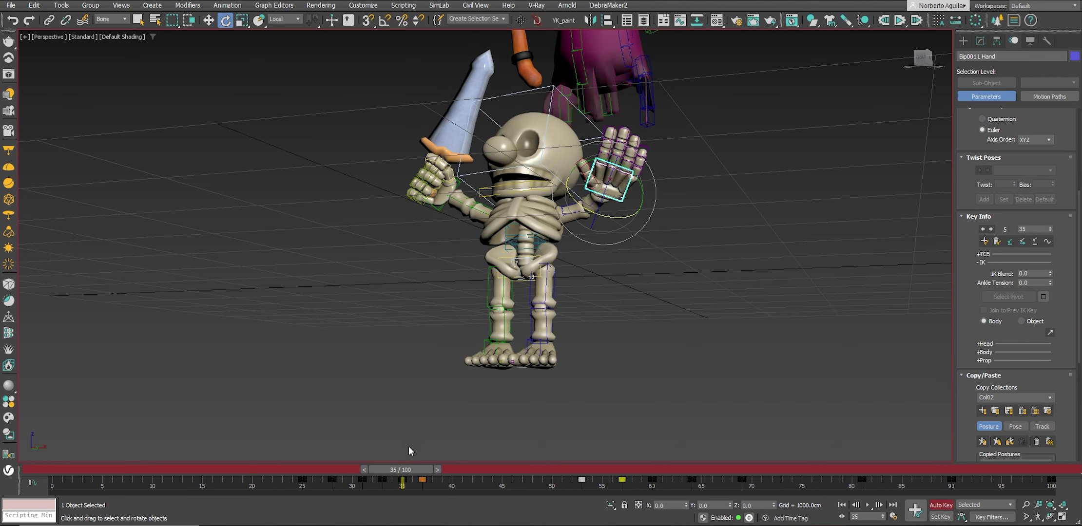
Play back from frame 30 to review the wave, then scrub ahead to frames 35 and 56.
{"action": "left_click_drag", "start_coordinate": [401, 469], "coordinate": [352, 470]}
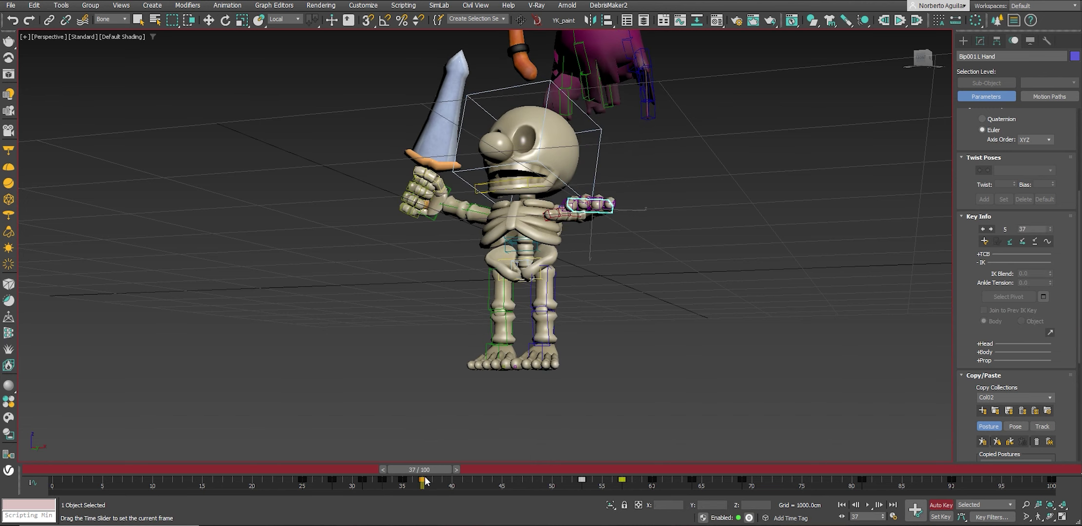
{"action": "left_click", "coordinate": [868, 506]}
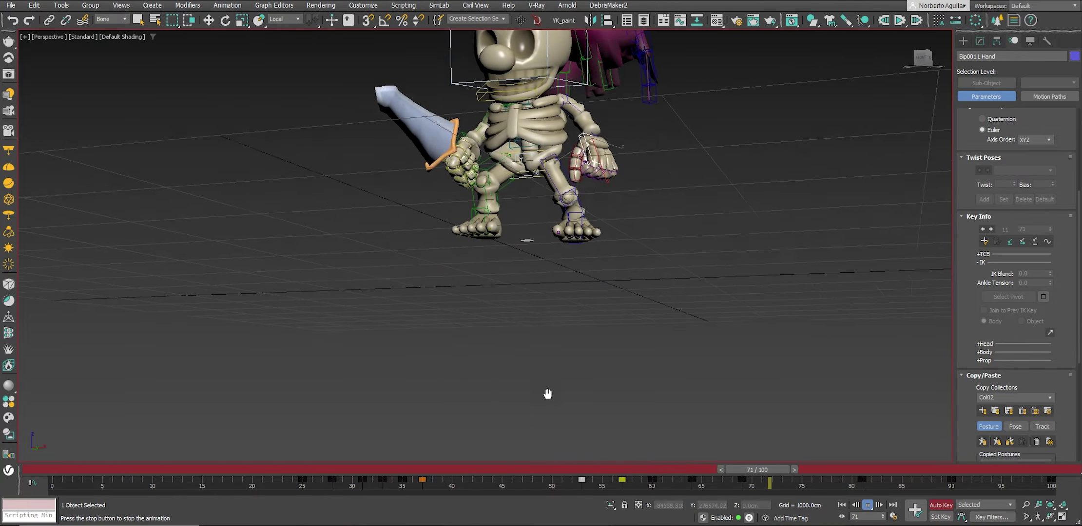
{"action": "scroll", "coordinate": [547, 394], "scroll_direction": "down", "scroll_amount": 5}
{"action": "scroll", "coordinate": [571, 396], "scroll_direction": "up", "scroll_amount": 3}
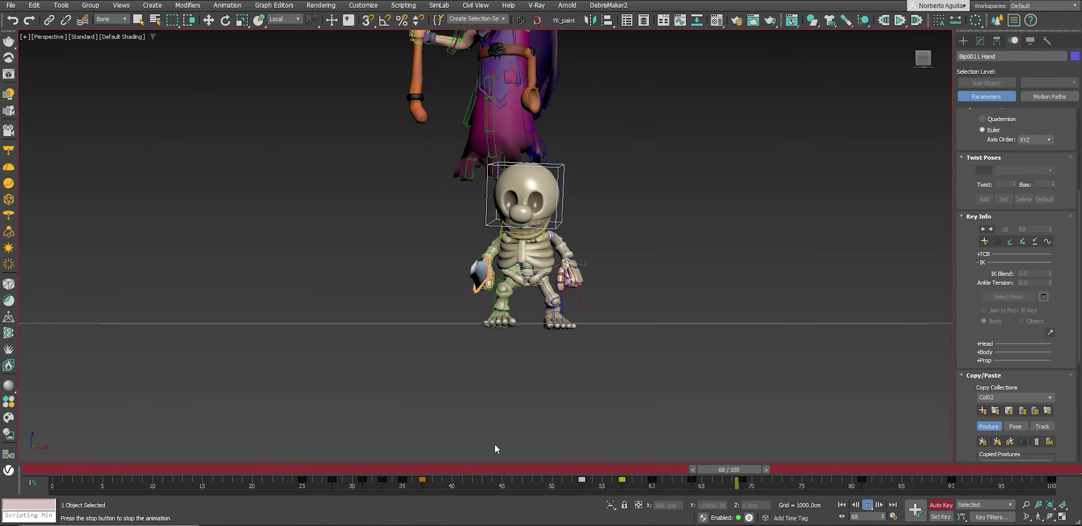
{"action": "key", "text": "slash"}
{"action": "key", "text": "e"}
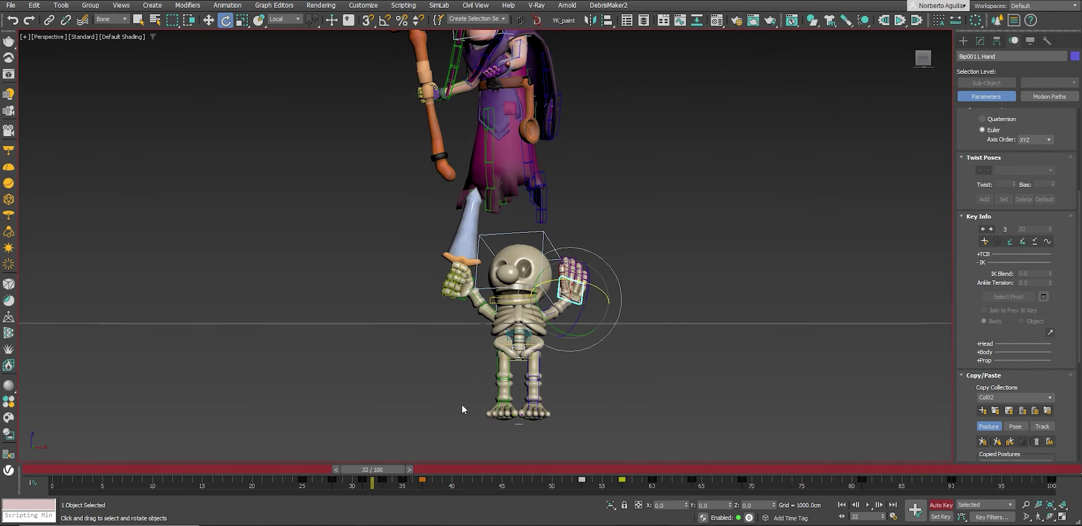
{"action": "mouse_move", "coordinate": [396, 465]}
{"action": "left_mouse_down"}
{"action": "mouse_move", "coordinate": [441, 474]}
{"action": "mouse_move", "coordinate": [349, 466]}
{"action": "mouse_move", "coordinate": [605, 486]}
{"action": "left_mouse_up"}
{"action": "key", "text": "e"}
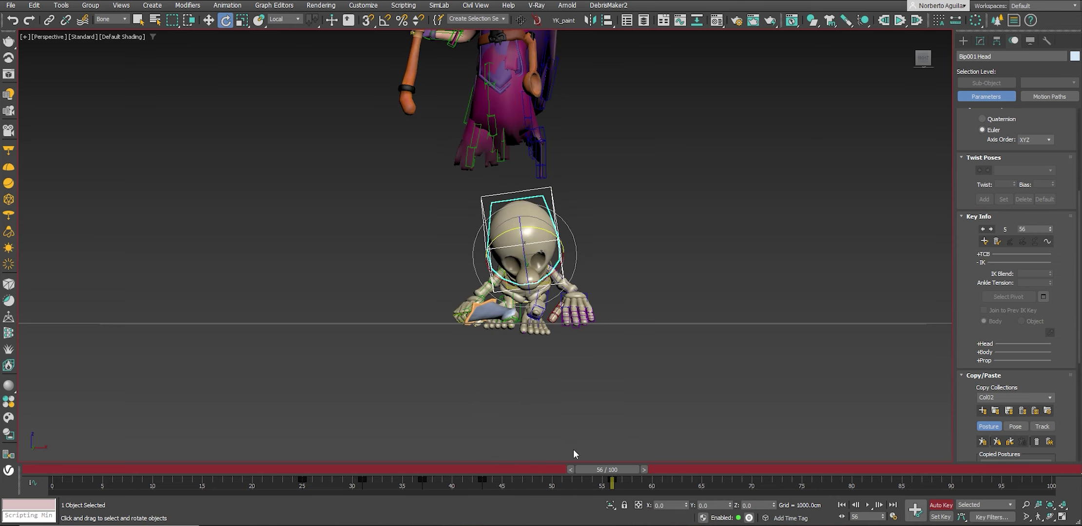
Tilt the head at frame 63, back at frame 77, and by -16.17 on Y at frame 89.
{"action": "left_click_drag", "start_coordinate": [648, 475], "coordinate": [682, 482]}
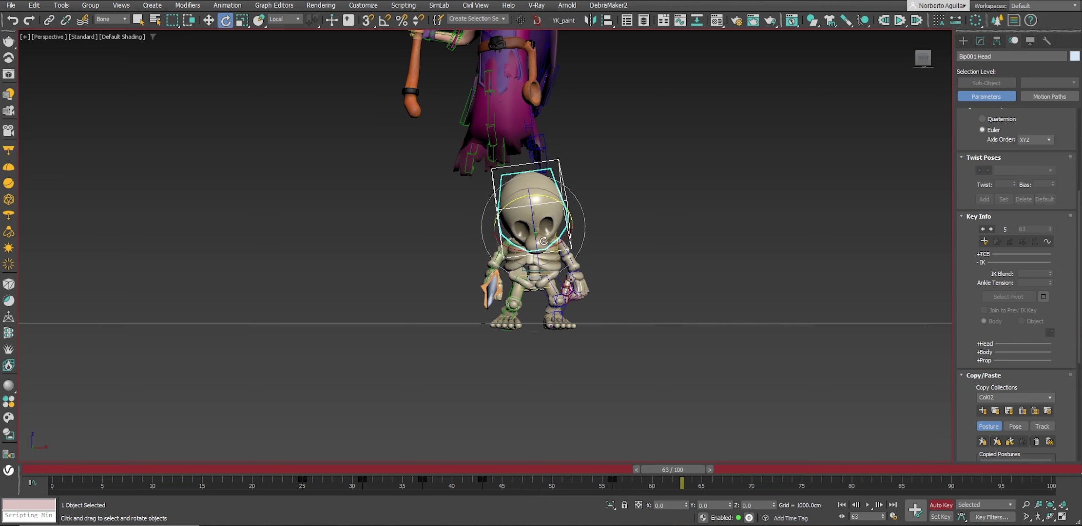
{"action": "left_click_drag", "start_coordinate": [533, 229], "coordinate": [537, 203]}
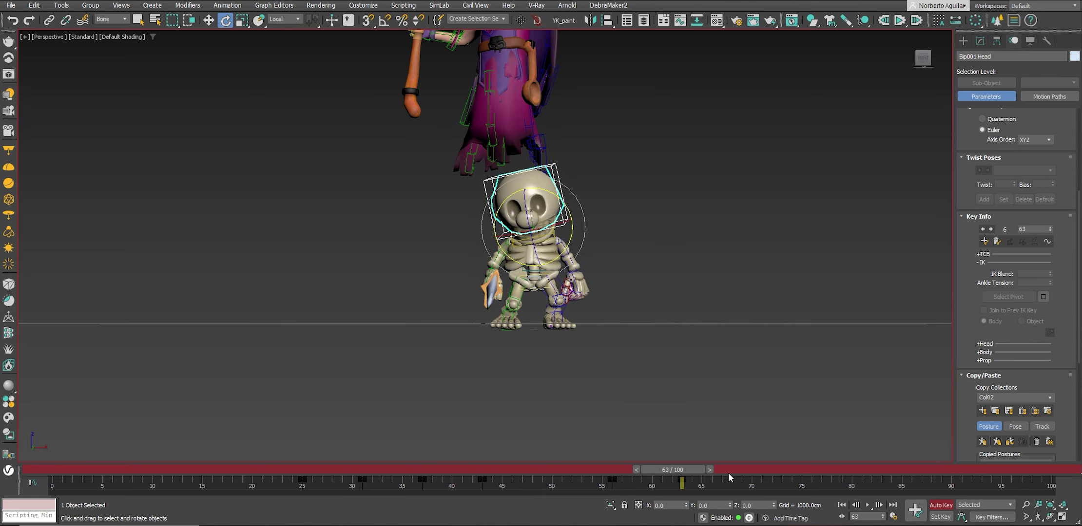
{"action": "left_click_drag", "start_coordinate": [686, 470], "coordinate": [813, 470]}
{"action": "key", "text": "e"}
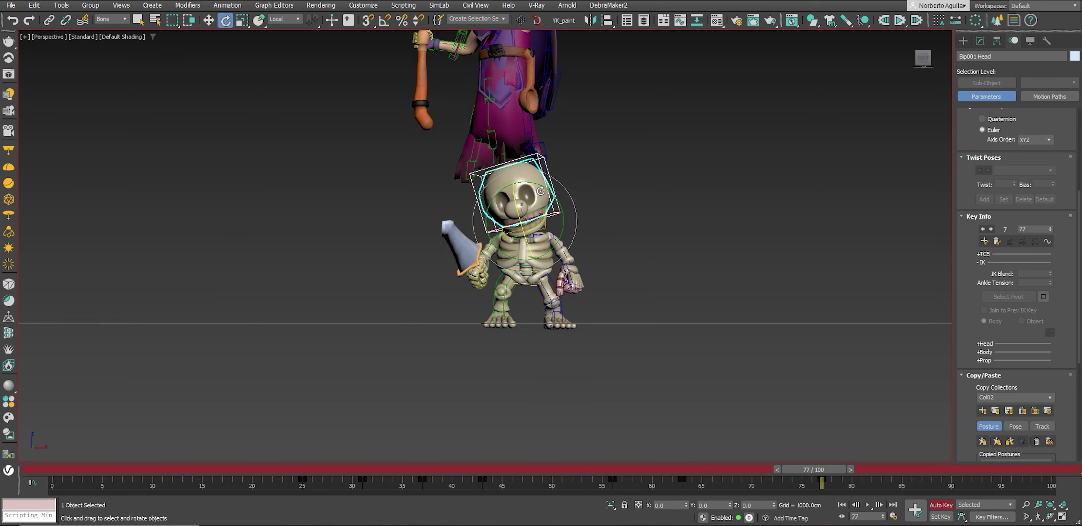
{"action": "left_click_drag", "start_coordinate": [540, 191], "coordinate": [541, 197]}
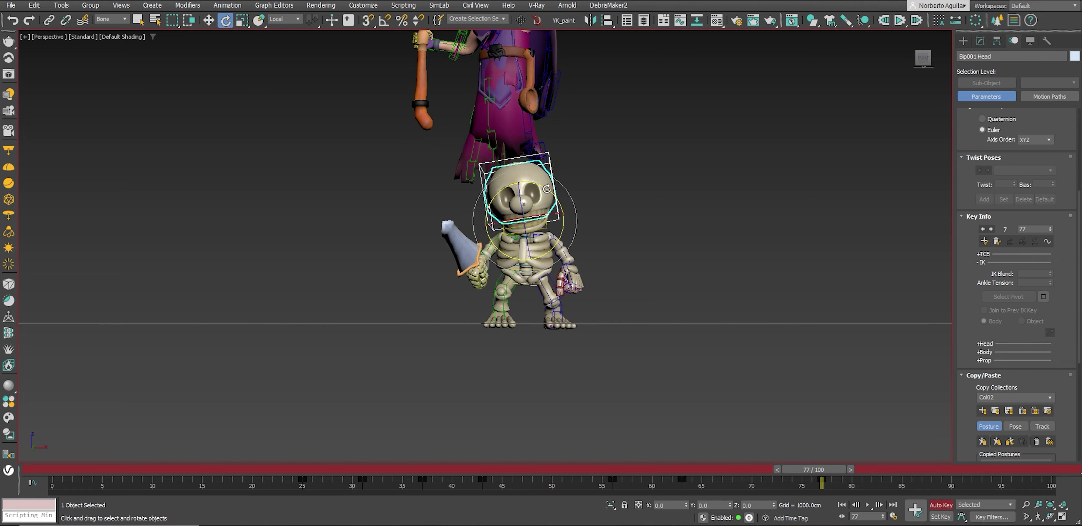
{"action": "left_click_drag", "start_coordinate": [836, 470], "coordinate": [926, 469]}
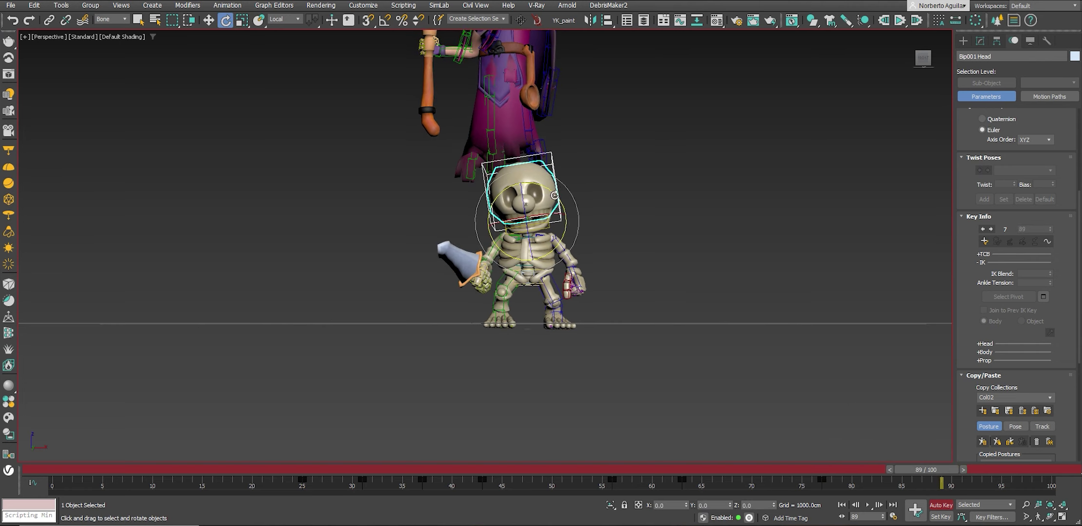
{"action": "left_click_drag", "start_coordinate": [554, 196], "coordinate": [583, 231]}
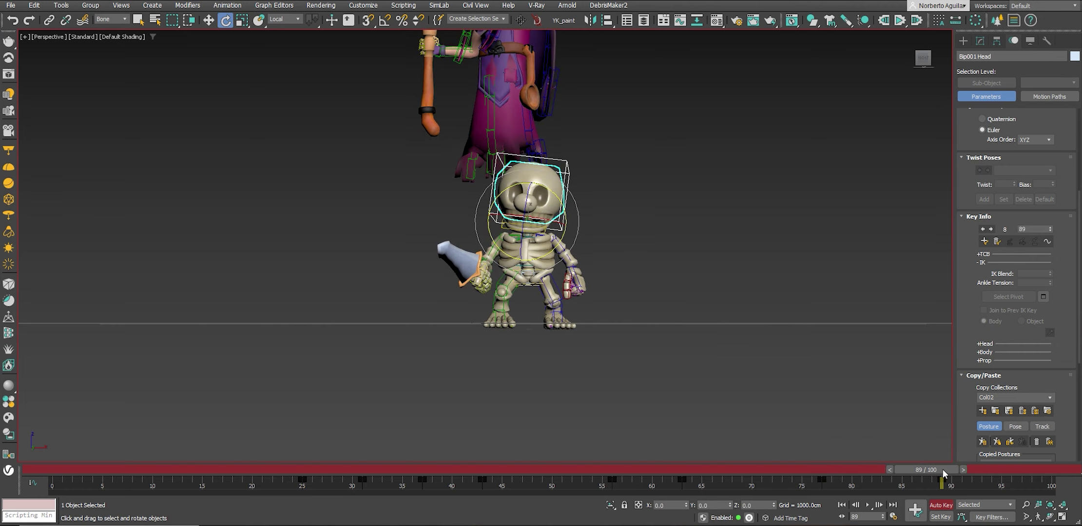
Check the pose at frame 100 and play back the head nod for review.
{"action": "left_click_drag", "start_coordinate": [943, 469], "coordinate": [1042, 470]}
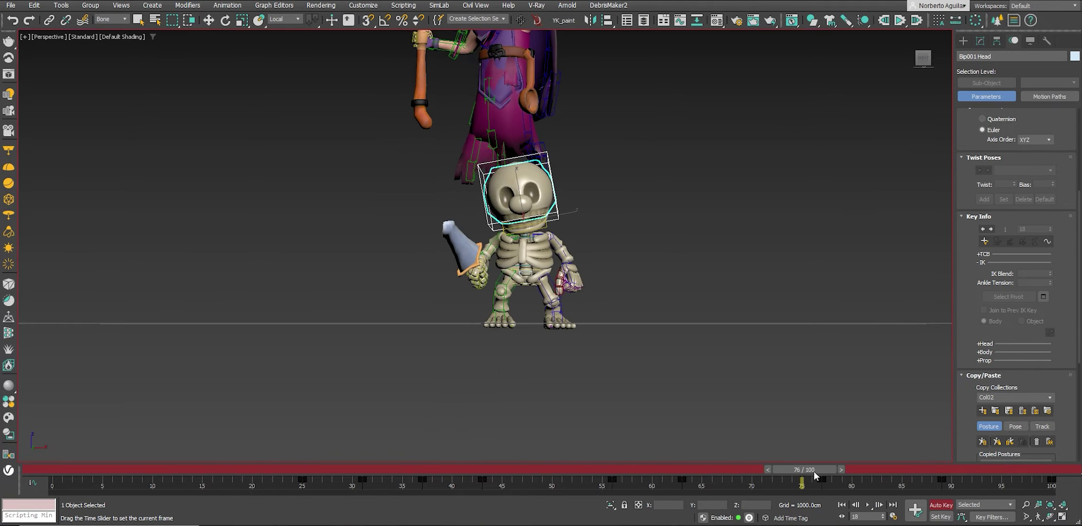
{"action": "mouse_move", "coordinate": [813, 472]}
{"action": "left_mouse_down"}
{"action": "mouse_move", "coordinate": [963, 482]}
{"action": "mouse_move", "coordinate": [1042, 470]}
{"action": "mouse_move", "coordinate": [641, 441]}
{"action": "mouse_move", "coordinate": [921, 480]}
{"action": "left_mouse_up"}
{"action": "key", "text": "e"}
{"action": "key", "text": "e"}
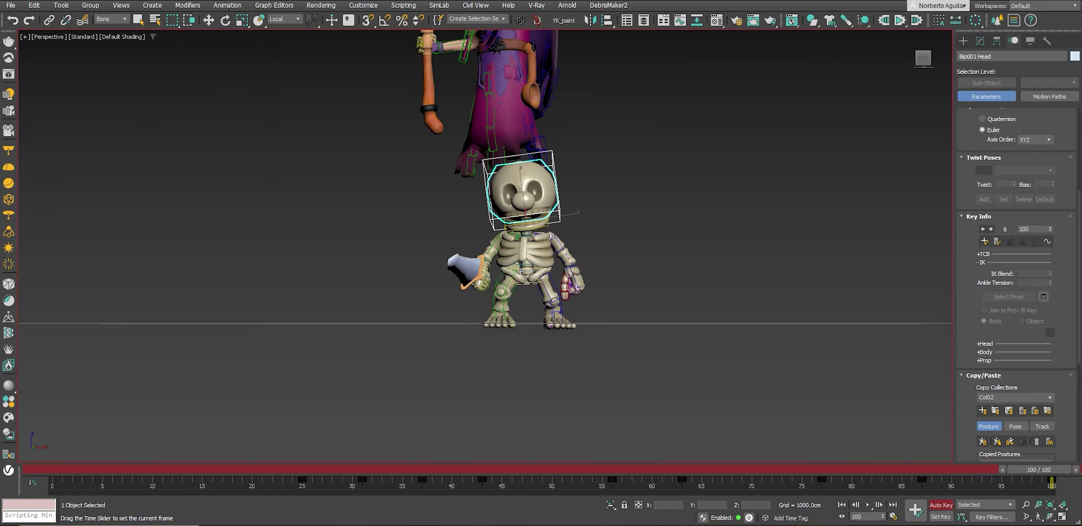
{"action": "left_click", "coordinate": [867, 505]}
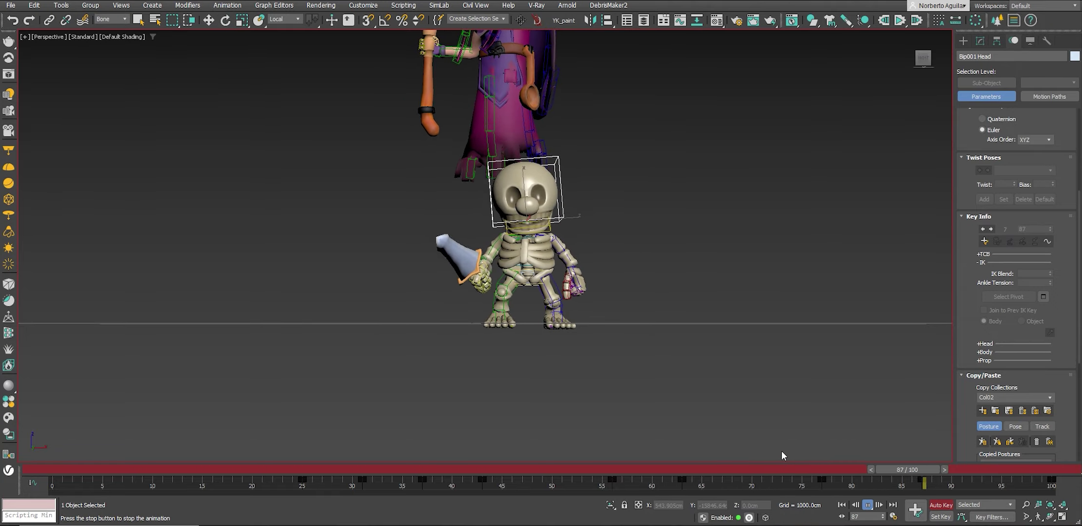
{"action": "left_click_drag", "start_coordinate": [581, 469], "coordinate": [964, 470]}
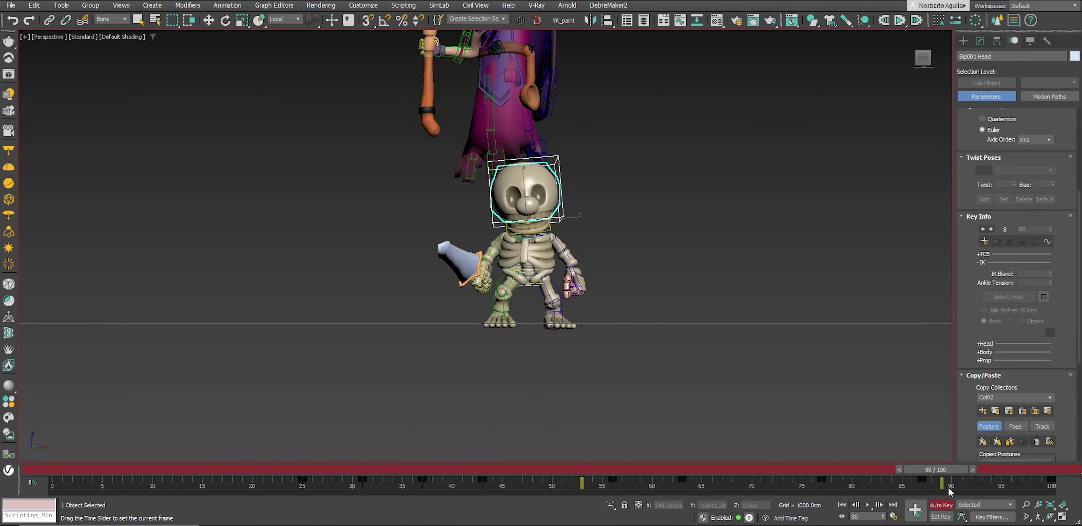
{"action": "key", "text": "e"}
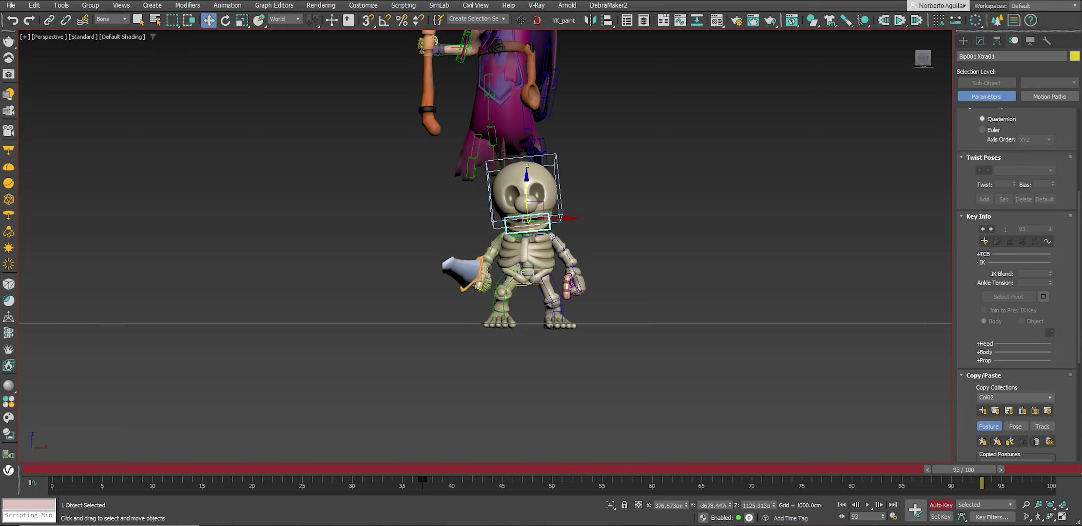
Save the scene, select the jaw bone Bip001 Xtra01 and preview its 0.44 spring motion.
{"action": "left_click", "coordinate": [818, 187]}
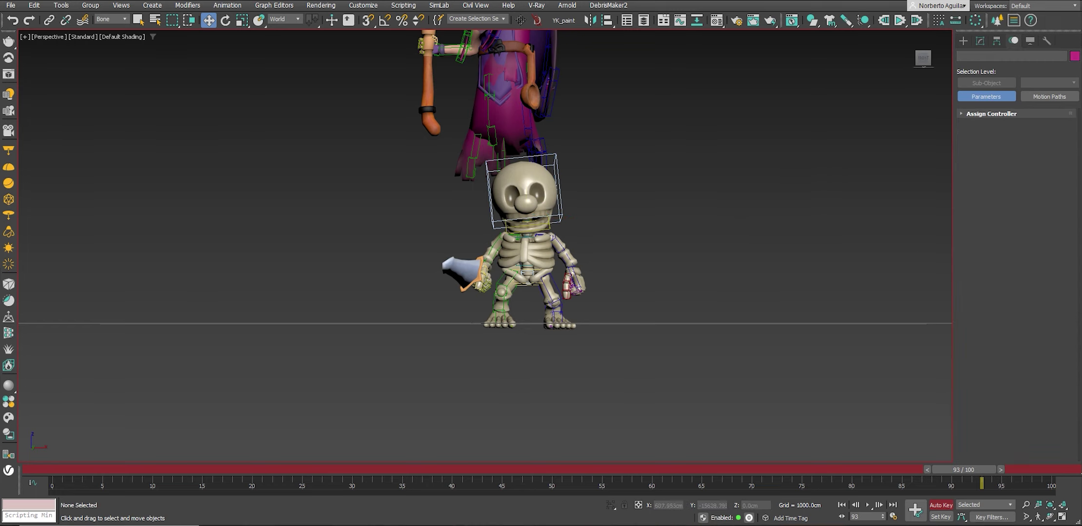
{"action": "left_click_drag", "start_coordinate": [517, 184], "coordinate": [779, 142]}
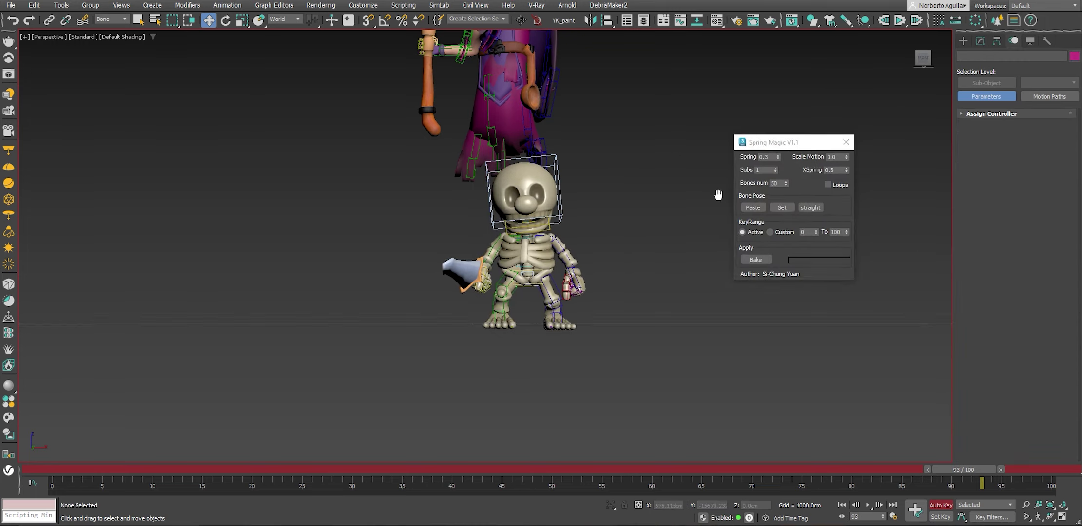
{"action": "key", "text": "ctrl+s"}
{"action": "middle_click_drag", "start_coordinate": [607, 236], "coordinate": [658, 299], "text": "alt"}
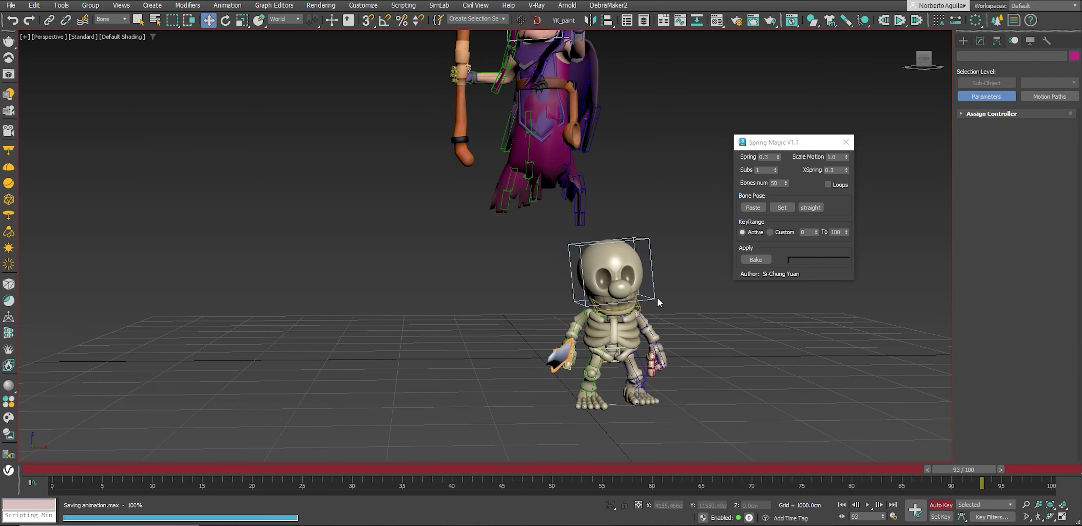
{"action": "left_click", "coordinate": [642, 309]}
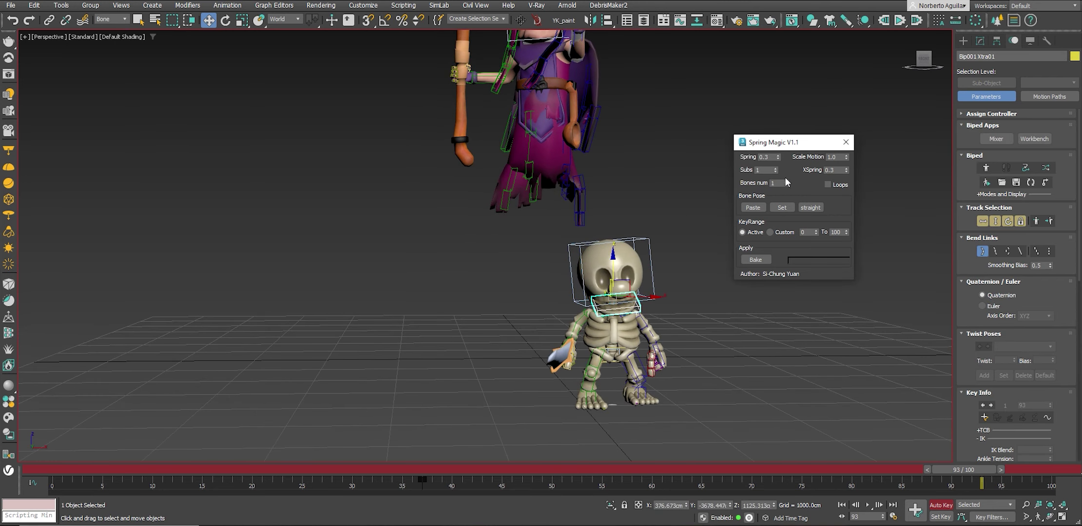
{"action": "left_click_drag", "start_coordinate": [794, 146], "coordinate": [793, 112]}
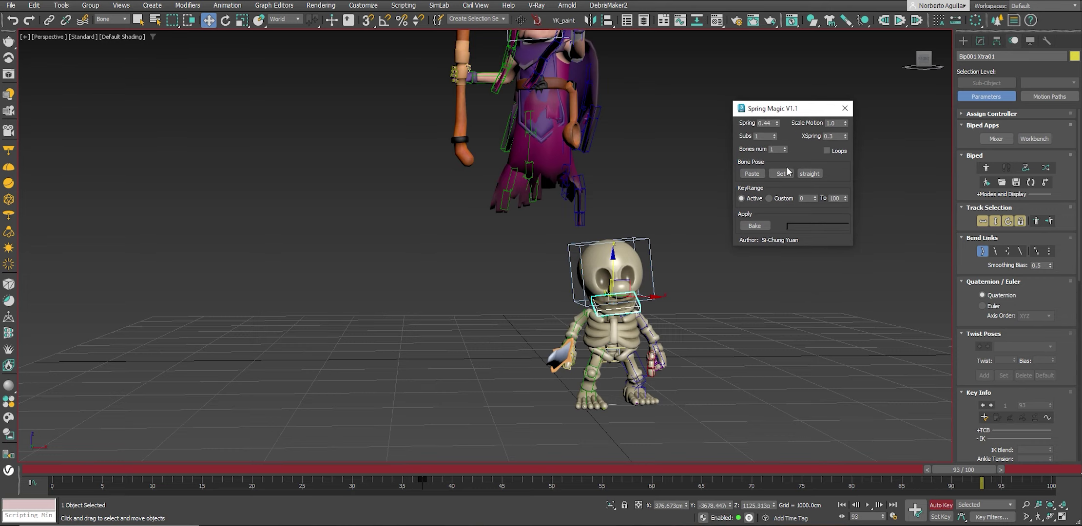
{"action": "left_click", "coordinate": [867, 507]}
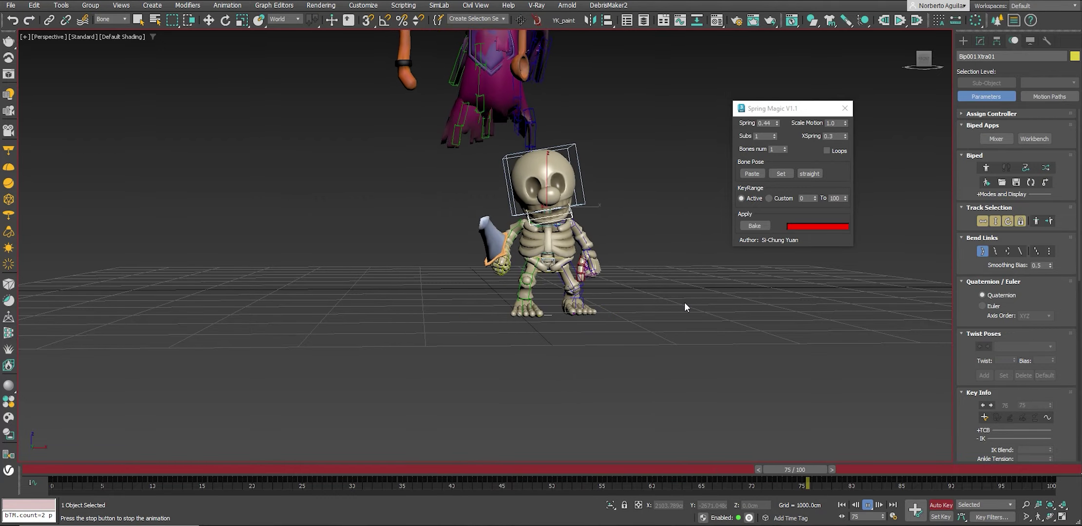
Close Spring Magic, turn off Auto Key, deselect, and show safe frames at frame 64.
{"action": "left_click", "coordinate": [846, 109]}
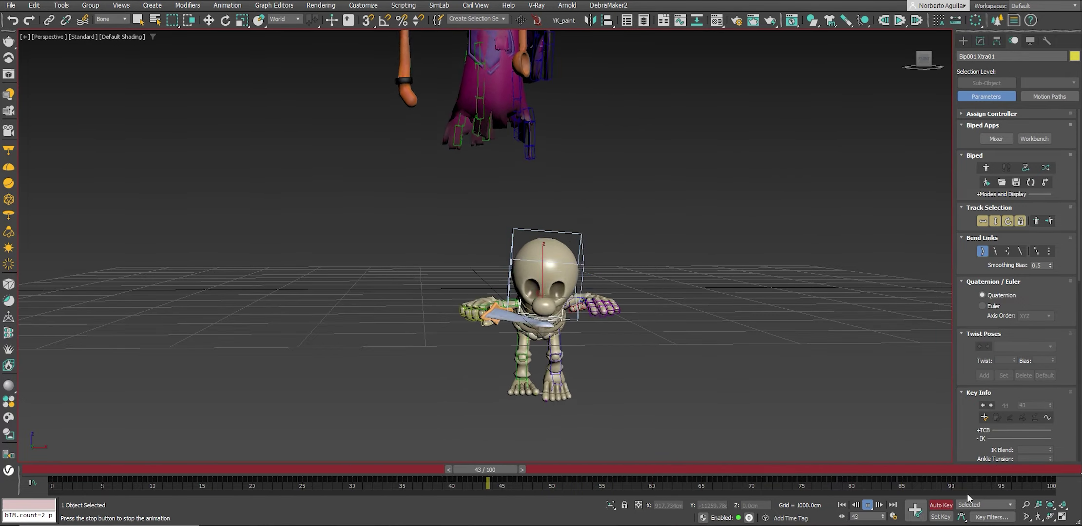
{"action": "key", "text": "n"}
{"action": "key", "text": "w"}
{"action": "left_click", "coordinate": [841, 505]}
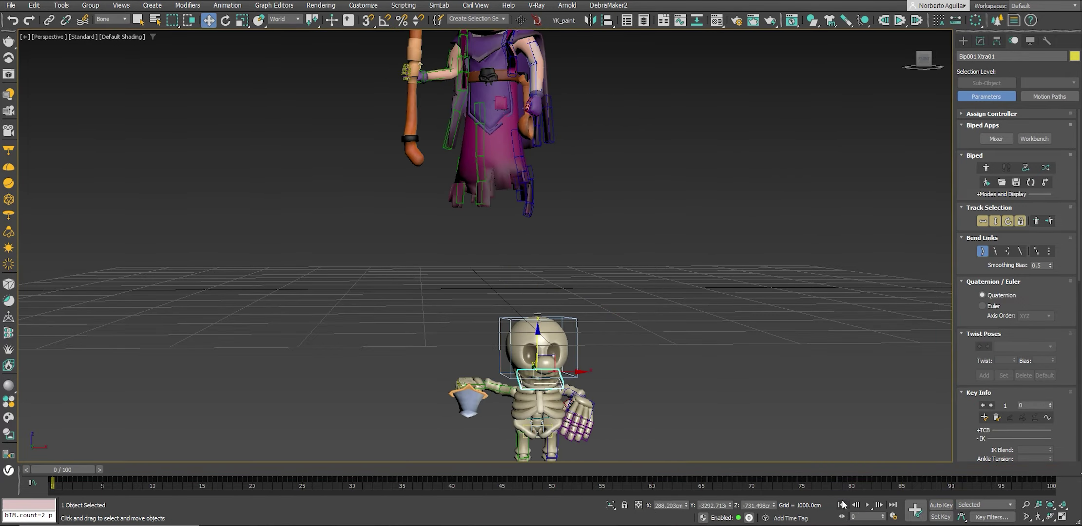
{"action": "left_click", "coordinate": [615, 269]}
{"action": "scroll", "coordinate": [594, 270], "scroll_direction": "down", "scroll_amount": 3}
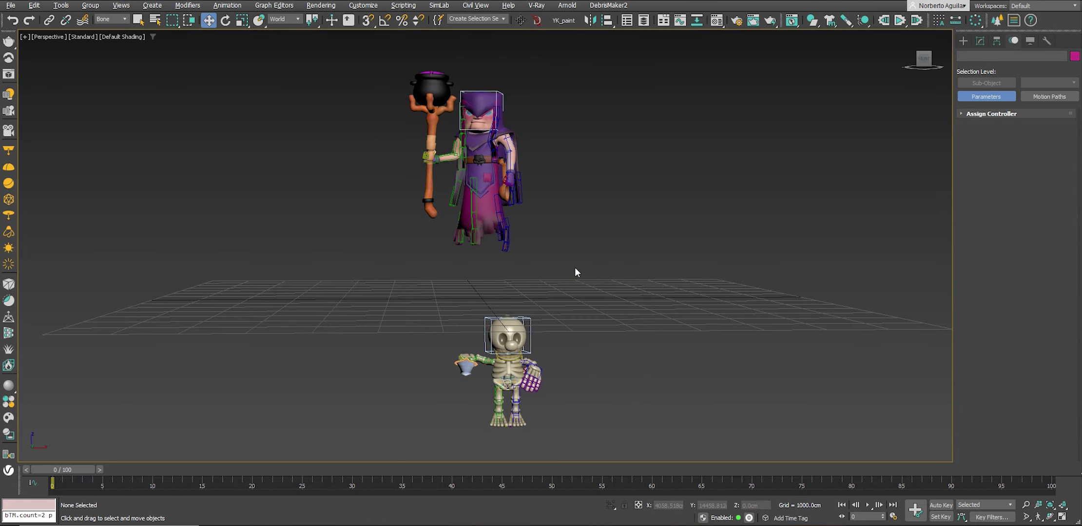
{"action": "left_click_drag", "start_coordinate": [118, 469], "coordinate": [644, 453]}
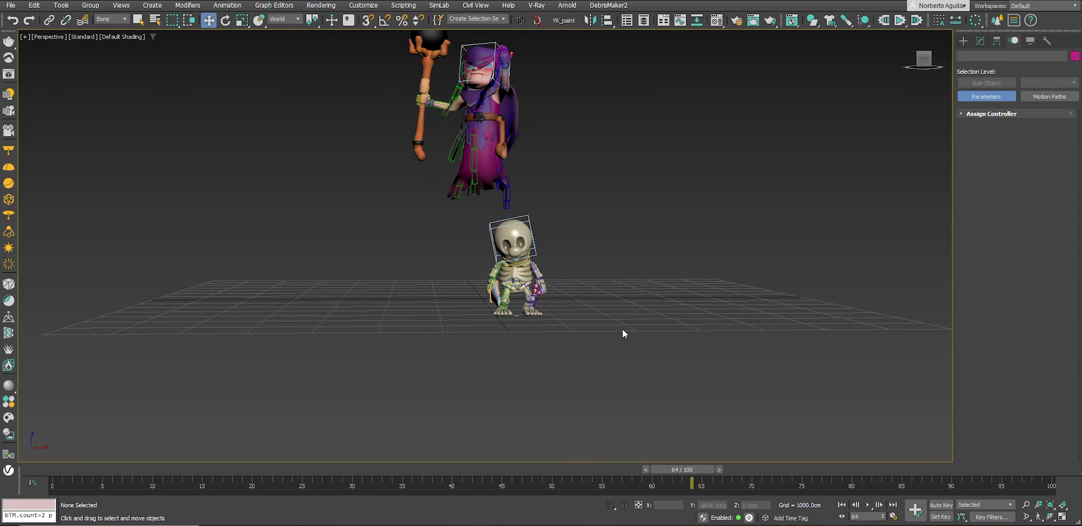
{"action": "mouse_move", "coordinate": [622, 329]}
{"action": "middle_mouse_down", "text": "alt"}
{"action": "mouse_move", "coordinate": [590, 304]}
{"action": "mouse_move", "coordinate": [543, 318]}
{"action": "mouse_move", "coordinate": [589, 312]}
{"action": "mouse_move", "coordinate": [551, 329]}
{"action": "mouse_move", "coordinate": [536, 322]}
{"action": "mouse_move", "coordinate": [559, 307]}
{"action": "middle_mouse_up", "text": "alt"}
{"action": "key", "text": "shift+f"}
Dolly and orbit PhysCamera001 so both characters fill the frame, then play through it.
{"action": "key", "text": "ctrl+c"}
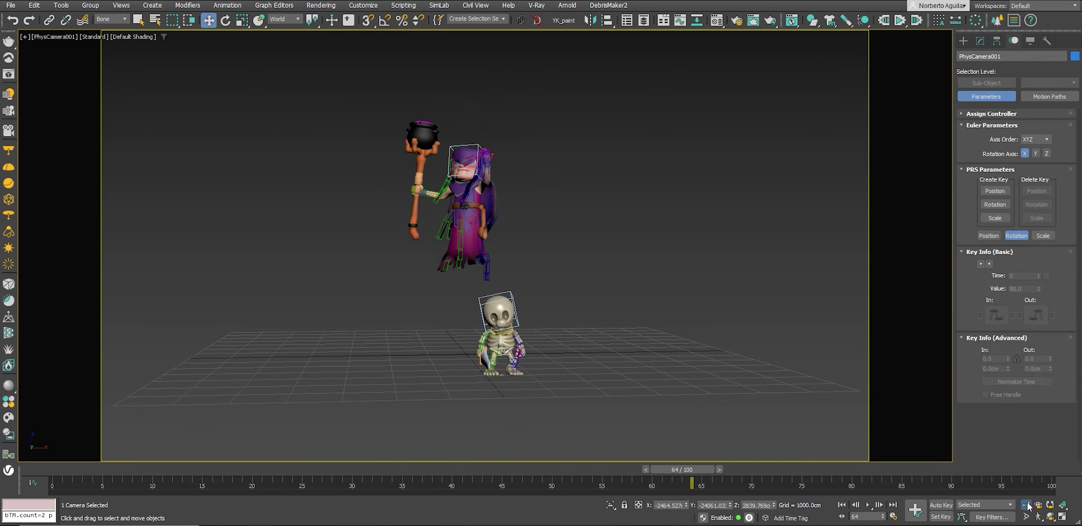
{"action": "left_click", "coordinate": [1026, 506]}
{"action": "left_click_drag", "start_coordinate": [923, 458], "coordinate": [922, 451]}
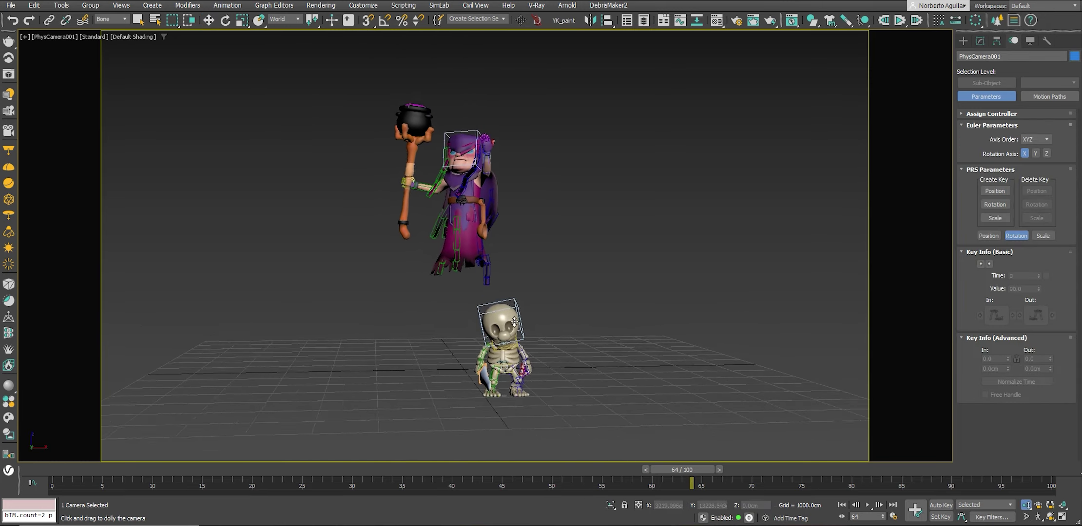
{"action": "left_click", "coordinate": [1049, 518]}
{"action": "mouse_move", "coordinate": [705, 391]}
{"action": "left_mouse_down"}
{"action": "mouse_move", "coordinate": [707, 365]}
{"action": "mouse_move", "coordinate": [992, 480]}
{"action": "left_mouse_up"}
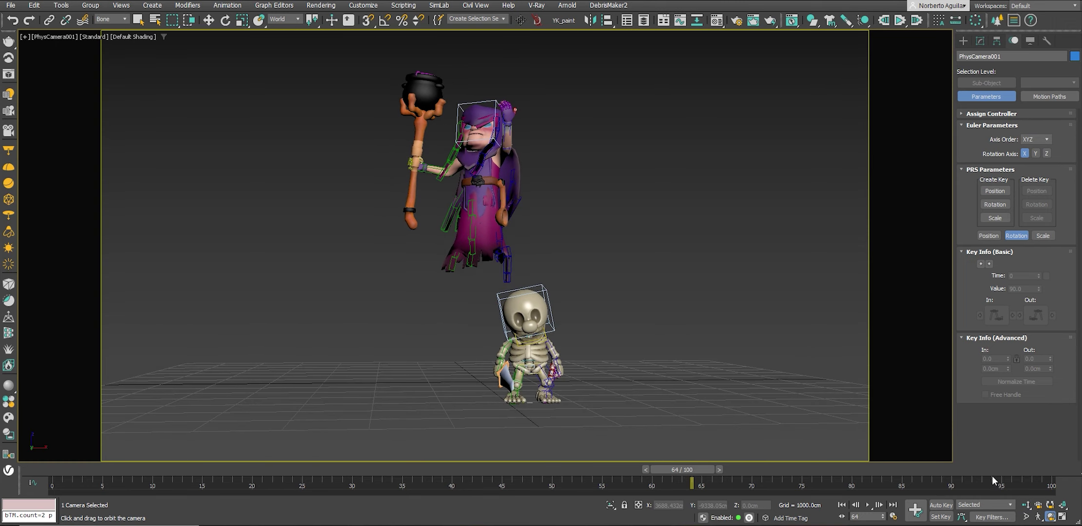
{"action": "left_click", "coordinate": [1025, 509]}
{"action": "left_click_drag", "start_coordinate": [623, 321], "coordinate": [662, 346]}
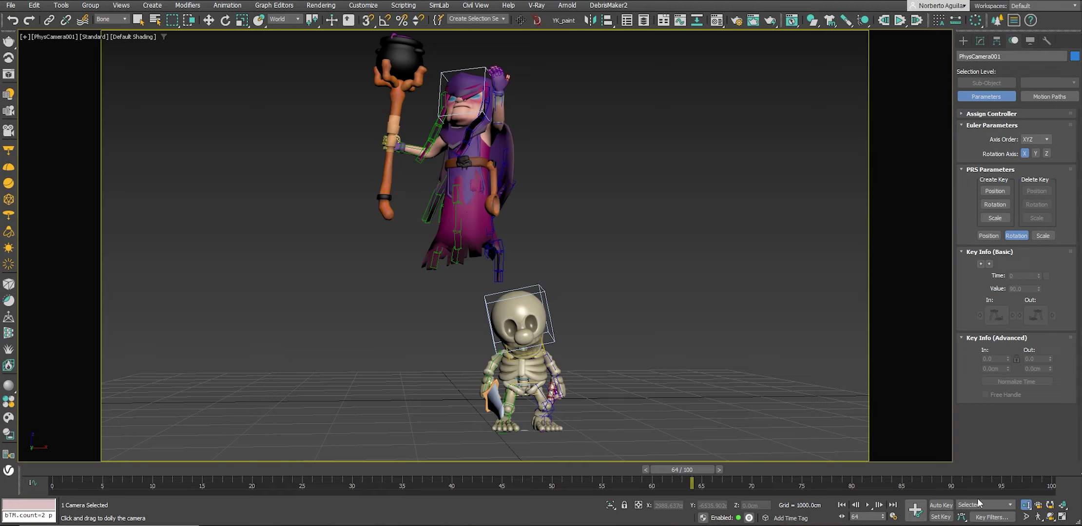
{"action": "left_click_drag", "start_coordinate": [652, 469], "coordinate": [54, 469]}
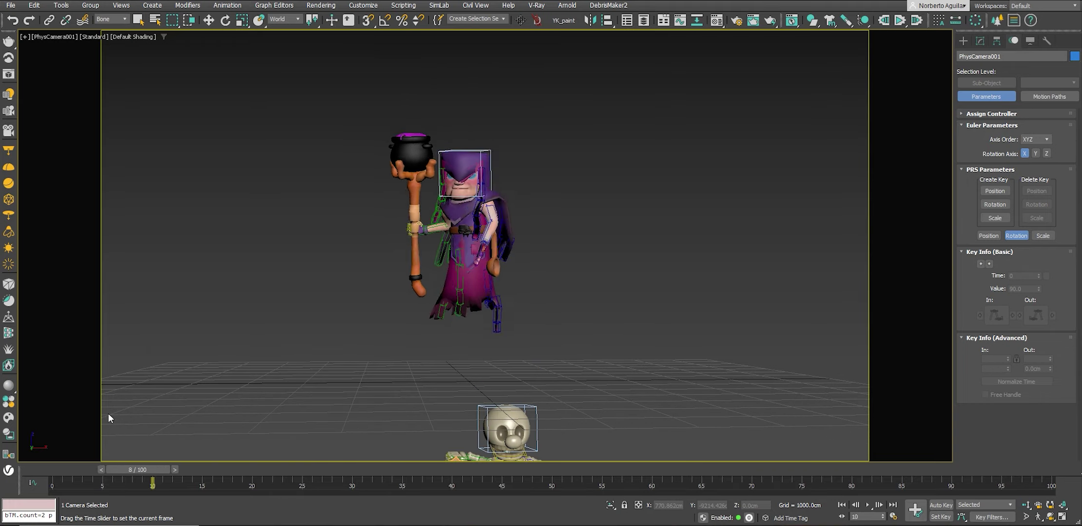
{"action": "left_click", "coordinate": [866, 505]}
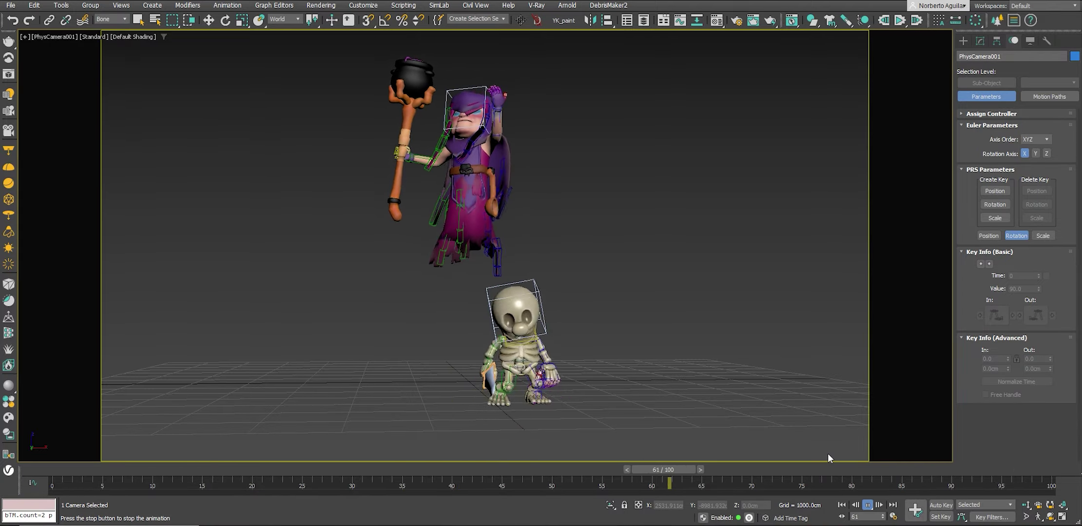
Orbit the camera to reframe the witch and skeleton, checking the shot with playback.
{"action": "key", "text": "ctrl+r"}
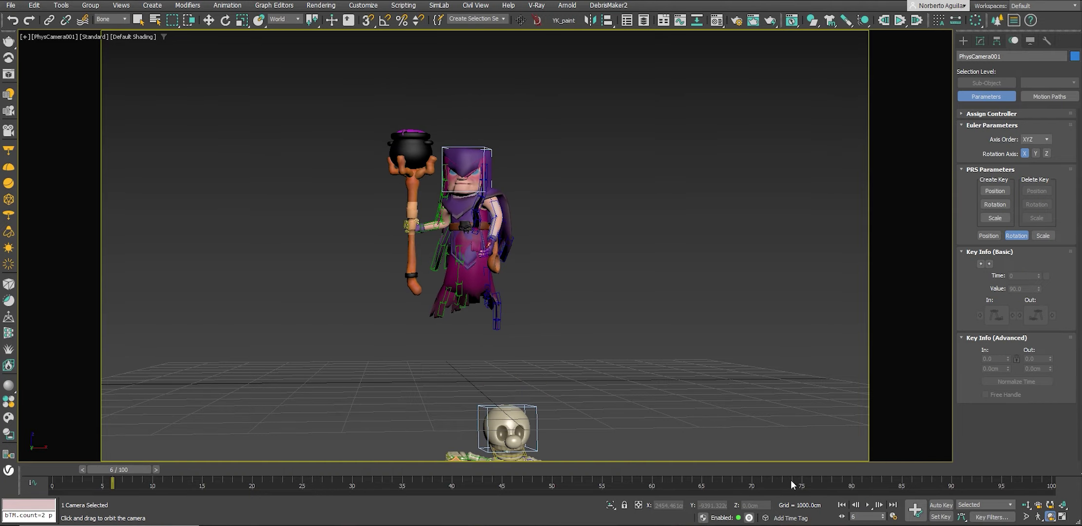
{"action": "mouse_move", "coordinate": [524, 447]}
{"action": "left_mouse_down"}
{"action": "mouse_move", "coordinate": [589, 369]}
{"action": "mouse_move", "coordinate": [647, 357]}
{"action": "mouse_move", "coordinate": [611, 353]}
{"action": "mouse_move", "coordinate": [682, 360]}
{"action": "mouse_move", "coordinate": [642, 365]}
{"action": "mouse_move", "coordinate": [813, 433]}
{"action": "left_mouse_up"}
{"action": "left_click", "coordinate": [867, 505]}
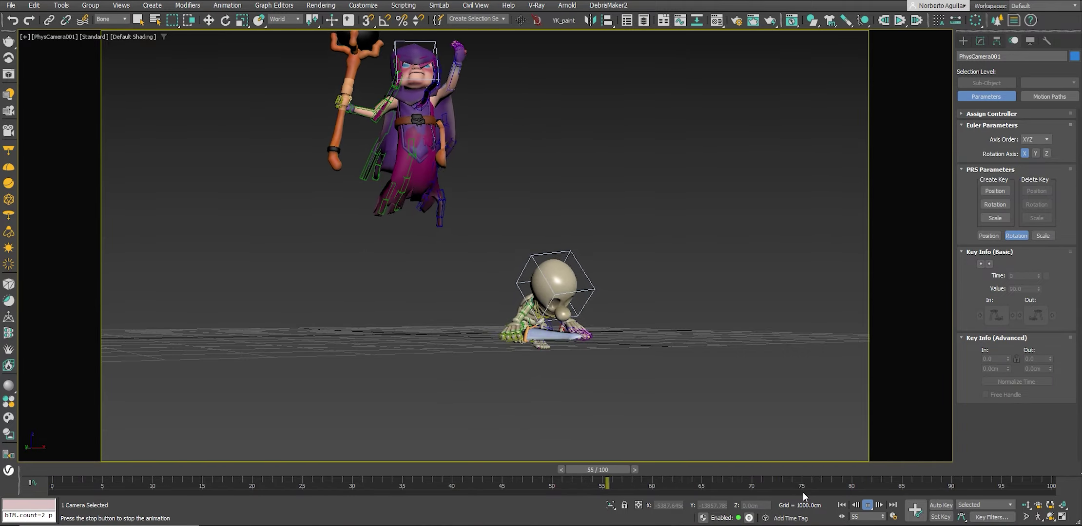
{"action": "left_click", "coordinate": [842, 505]}
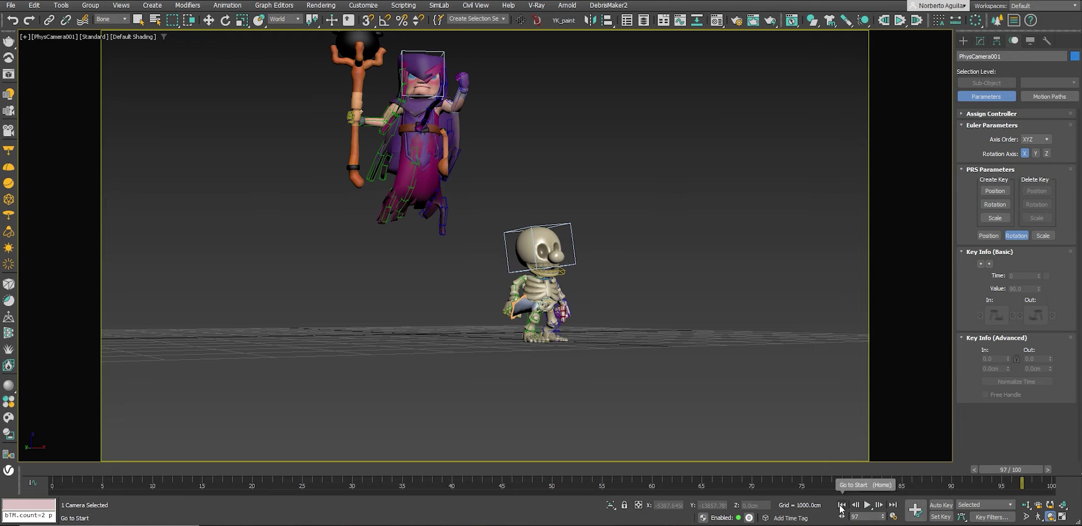
{"action": "left_click_drag", "start_coordinate": [779, 414], "coordinate": [718, 378]}
{"action": "mouse_move", "coordinate": [642, 299]}
{"action": "left_mouse_down"}
{"action": "mouse_move", "coordinate": [637, 312]}
{"action": "mouse_move", "coordinate": [652, 285]}
{"action": "mouse_move", "coordinate": [606, 287]}
{"action": "mouse_move", "coordinate": [635, 290]}
{"action": "mouse_move", "coordinate": [590, 307]}
{"action": "left_mouse_up"}
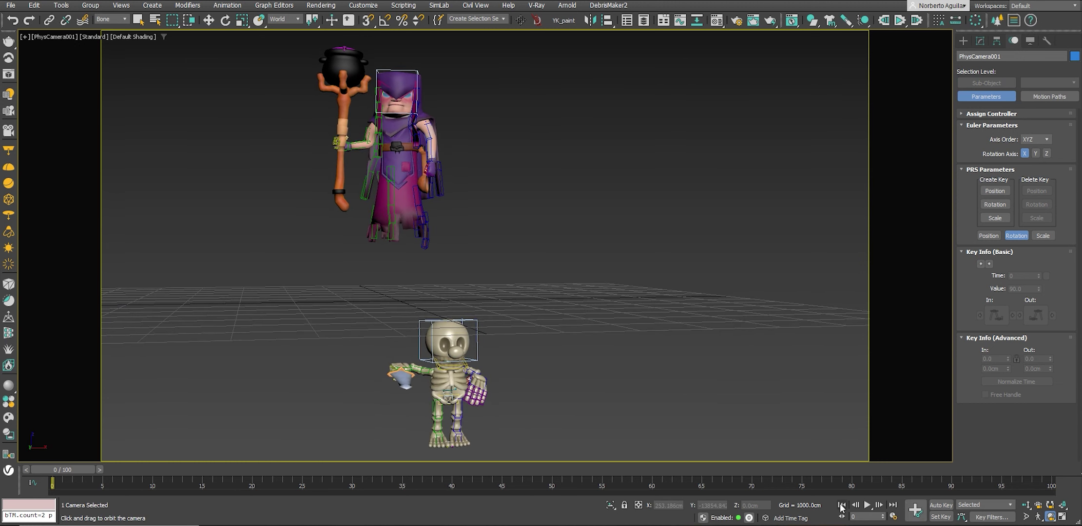
Choose the Plane primitive under Create > Geometry > Standard Primitives.
{"action": "left_click", "coordinate": [962, 42]}
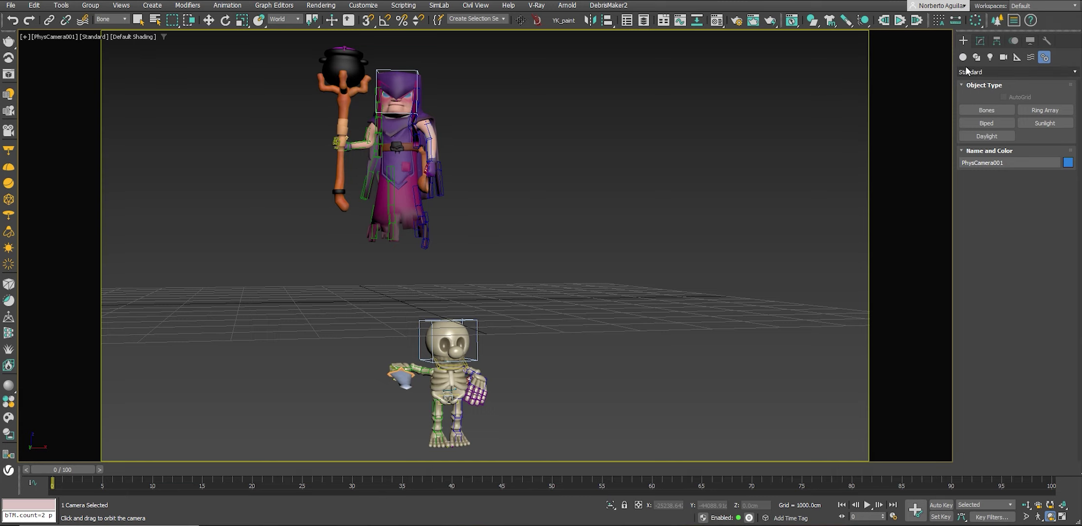
{"action": "left_click", "coordinate": [962, 57]}
{"action": "left_click", "coordinate": [1044, 161]}
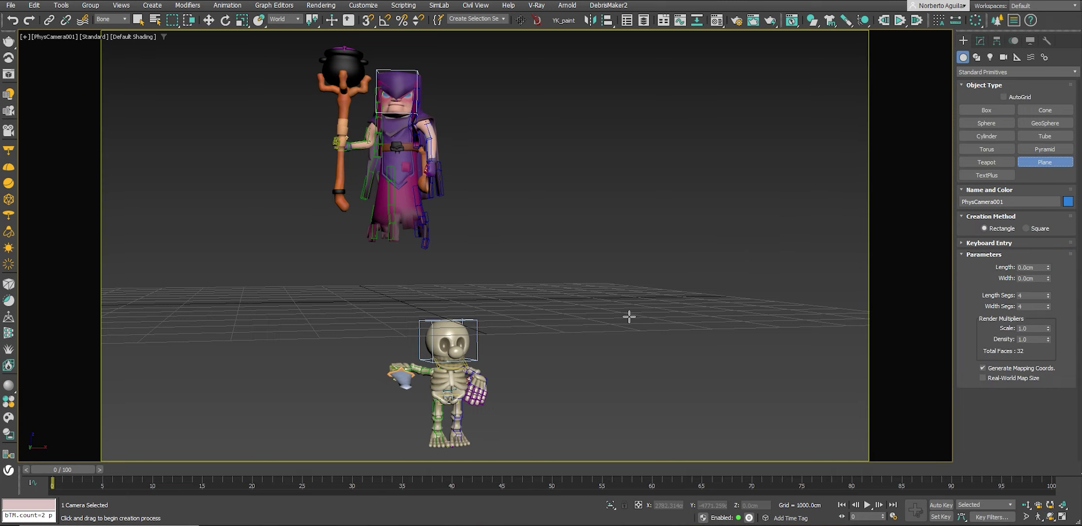
Return to the Perspective view and hide the scene cameras from display.
{"action": "key", "text": "p"}
{"action": "scroll", "coordinate": [498, 304], "scroll_direction": "down", "scroll_amount": 5}
{"action": "middle_click_drag", "start_coordinate": [497, 304], "coordinate": [526, 306], "text": "alt"}
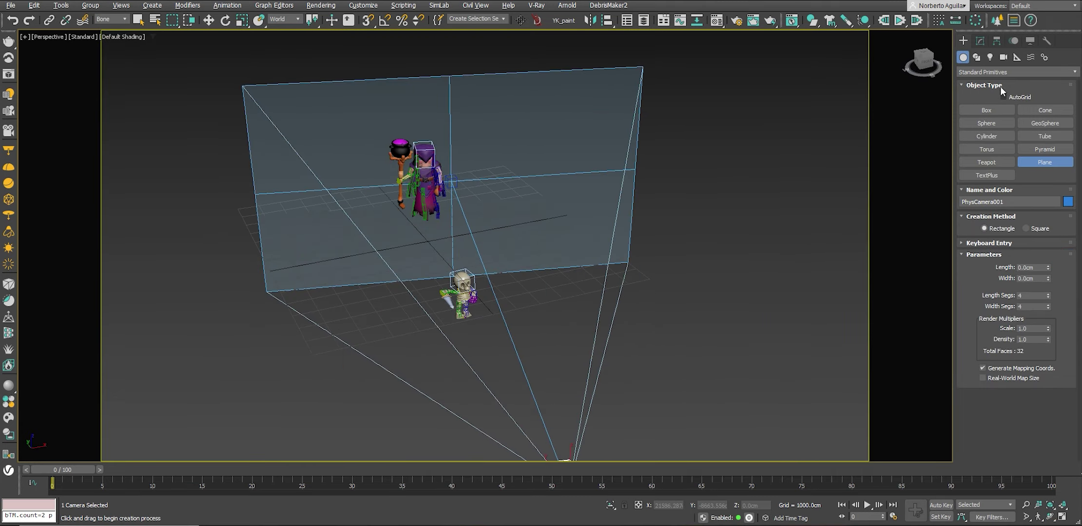
{"action": "left_click", "coordinate": [1029, 41]}
{"action": "left_click", "coordinate": [966, 175]}
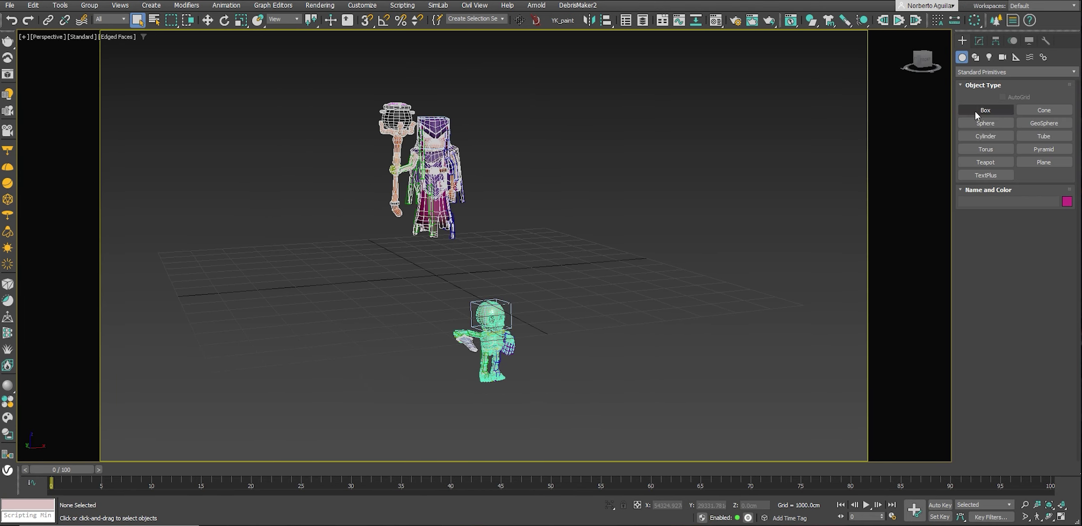
Draw a wide, thin Box001 slab (about 14243 × 13922 × 60.2 cm) across the grid.
{"action": "left_click_drag", "start_coordinate": [548, 227], "coordinate": [229, 373]}
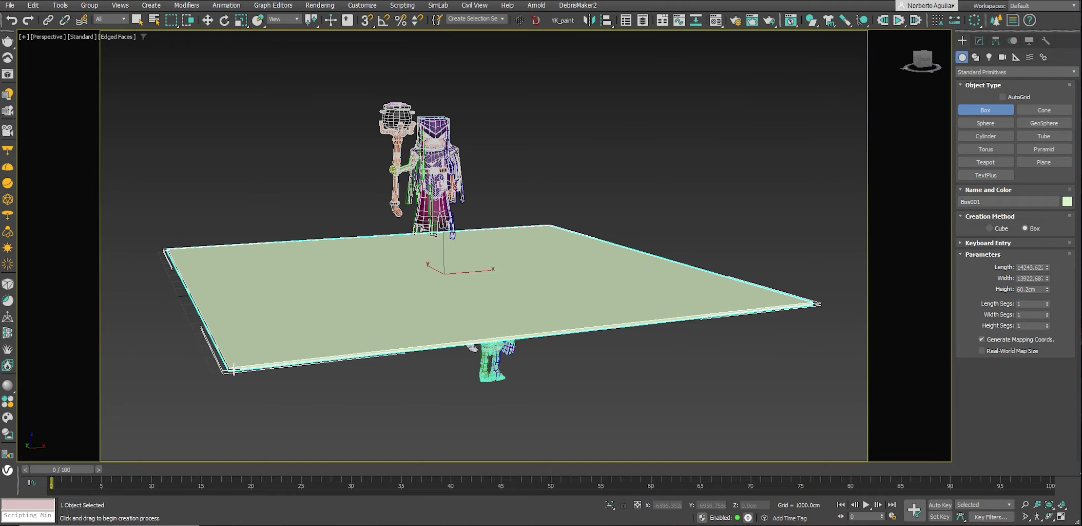
{"action": "middle_click_drag", "start_coordinate": [280, 332], "coordinate": [367, 290], "text": "alt"}
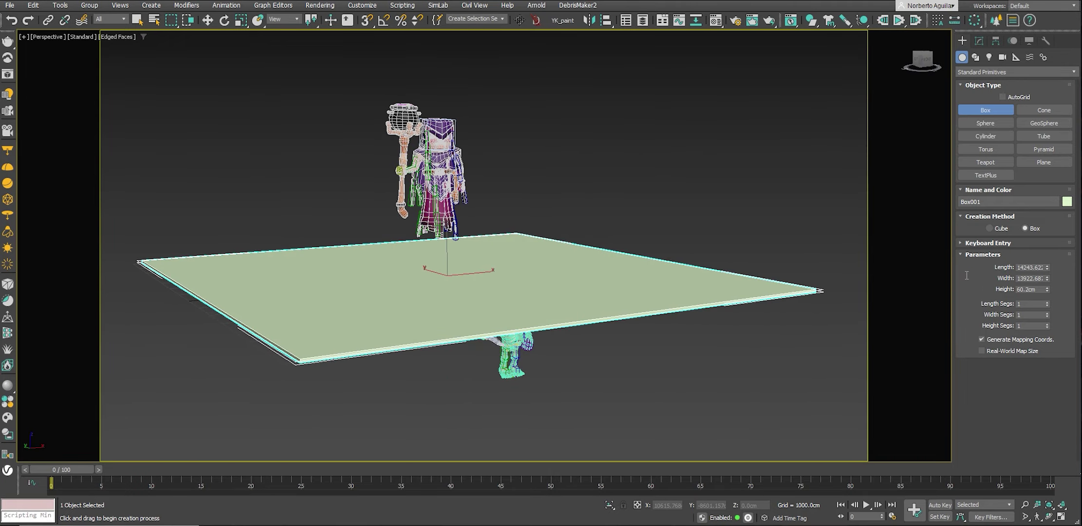
{"action": "middle_click_drag", "start_coordinate": [923, 290], "coordinate": [755, 211], "text": "alt"}
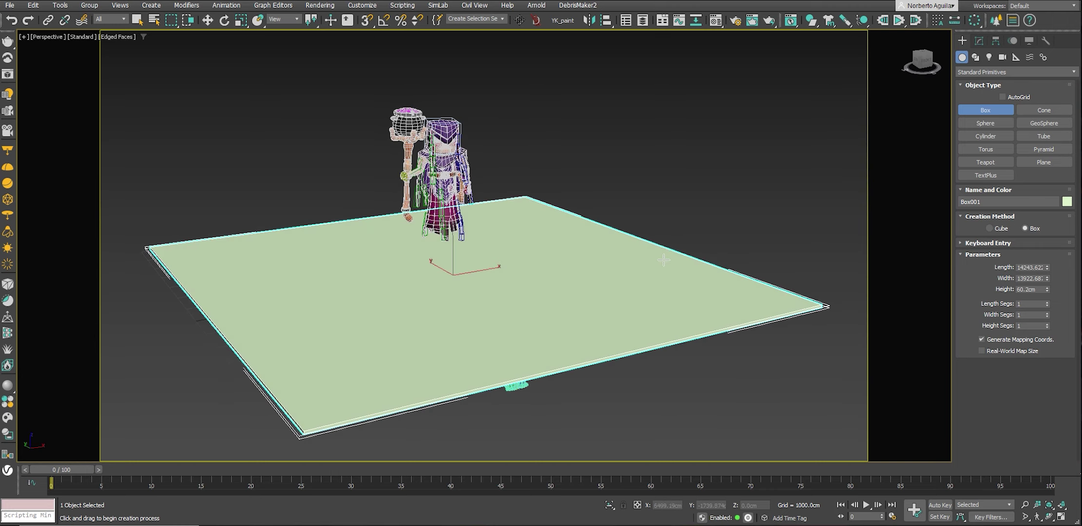
{"action": "left_click", "coordinate": [980, 41]}
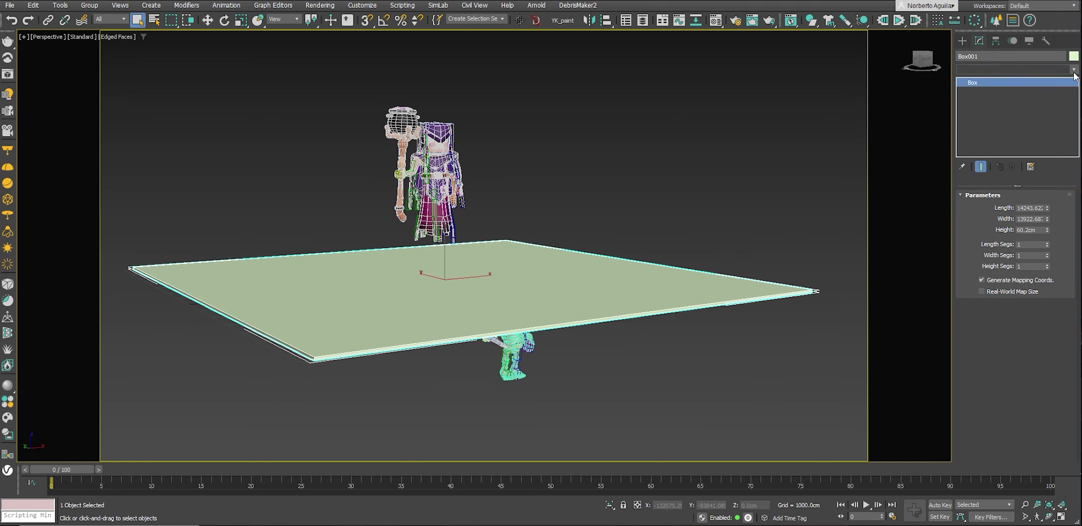
Add a RayFire Voronoi modifier to the box with Radial point distribution.
{"action": "left_click", "coordinate": [1073, 69]}
{"action": "left_click", "coordinate": [1007, 143]}
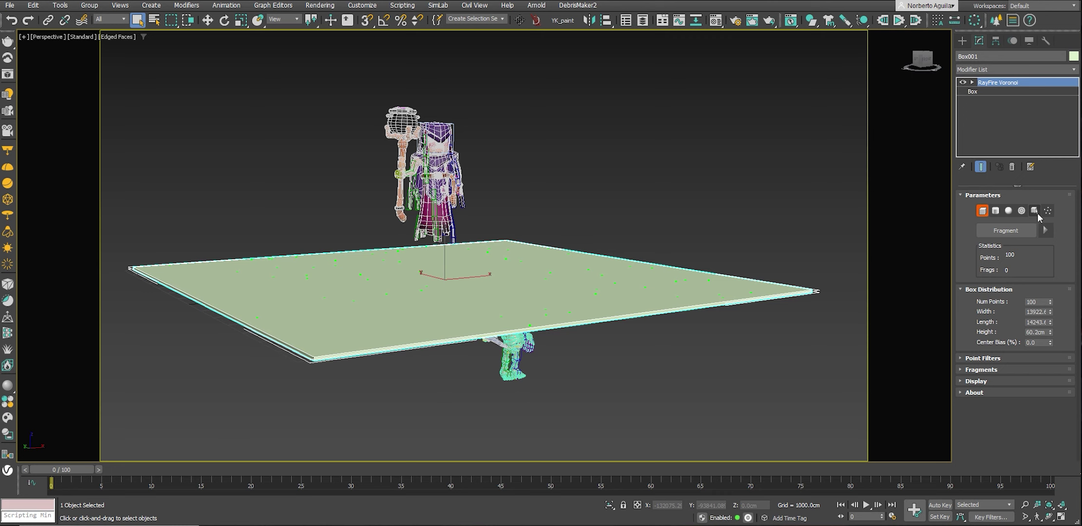
{"action": "left_click", "coordinate": [1021, 211]}
{"action": "middle_click_drag", "start_coordinate": [613, 262], "coordinate": [607, 271], "text": "alt"}
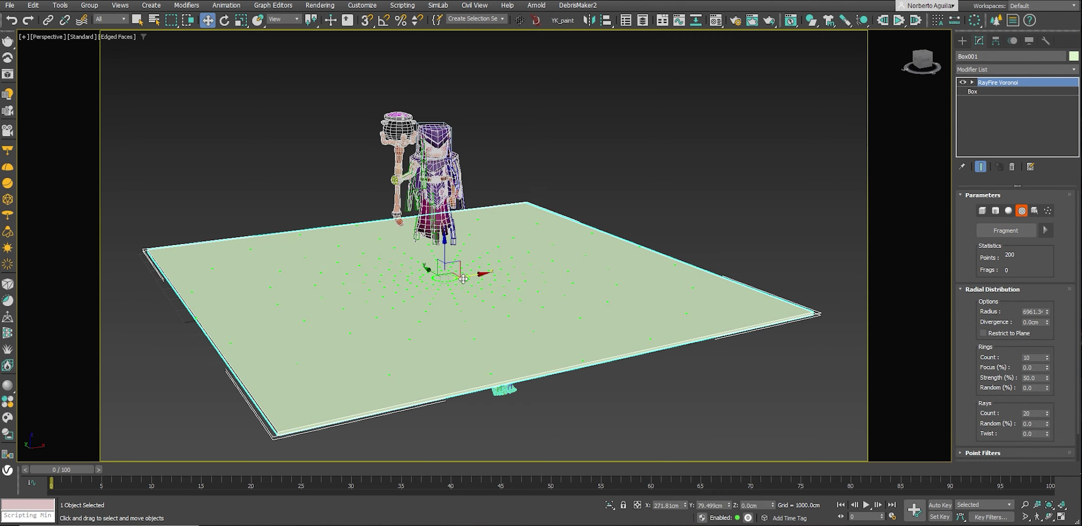
Show the Voronoi point cloud and check it against the skeleton at frame 31.
{"action": "left_click", "coordinate": [979, 91]}
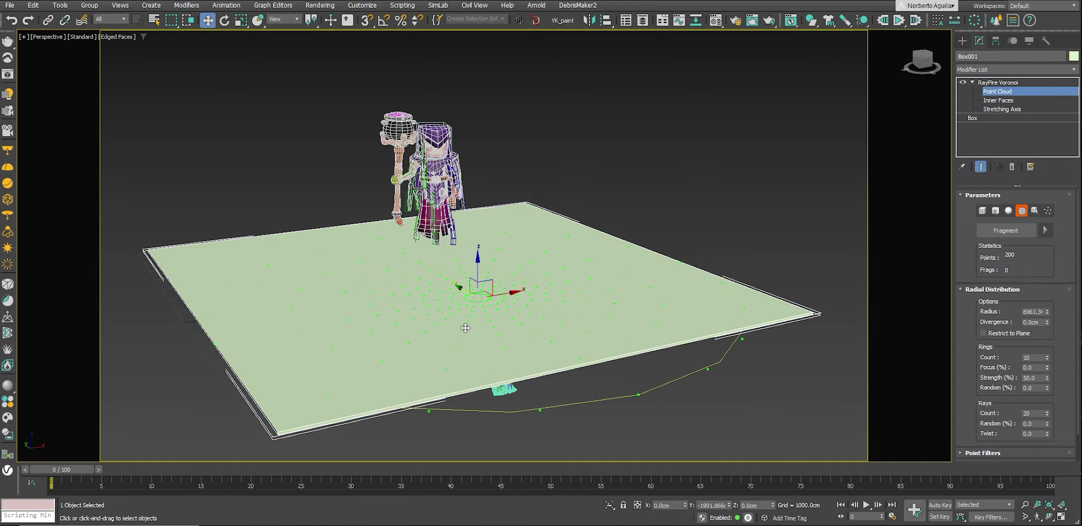
{"action": "middle_click_drag", "start_coordinate": [488, 353], "coordinate": [492, 306], "text": "alt"}
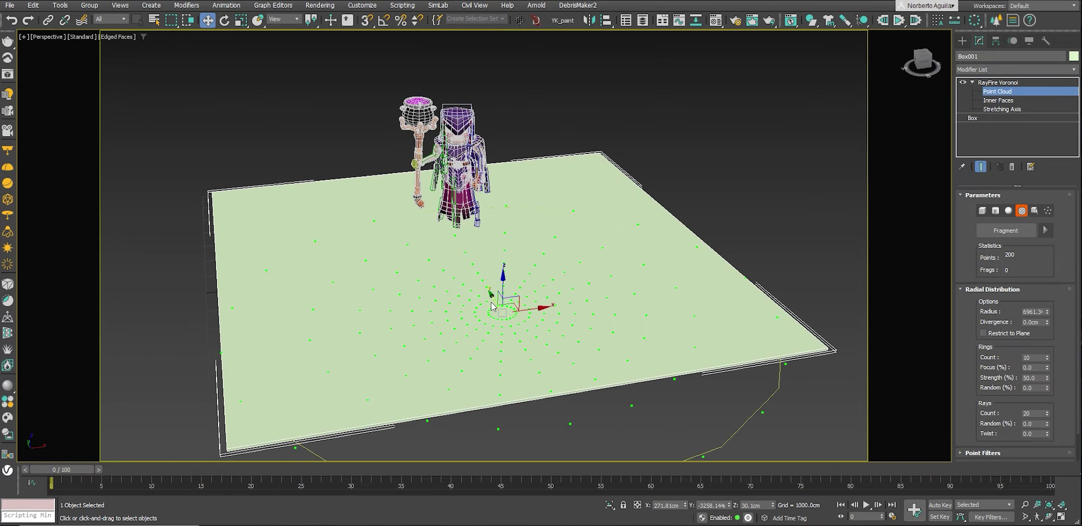
{"action": "left_click_drag", "start_coordinate": [204, 470], "coordinate": [361, 470]}
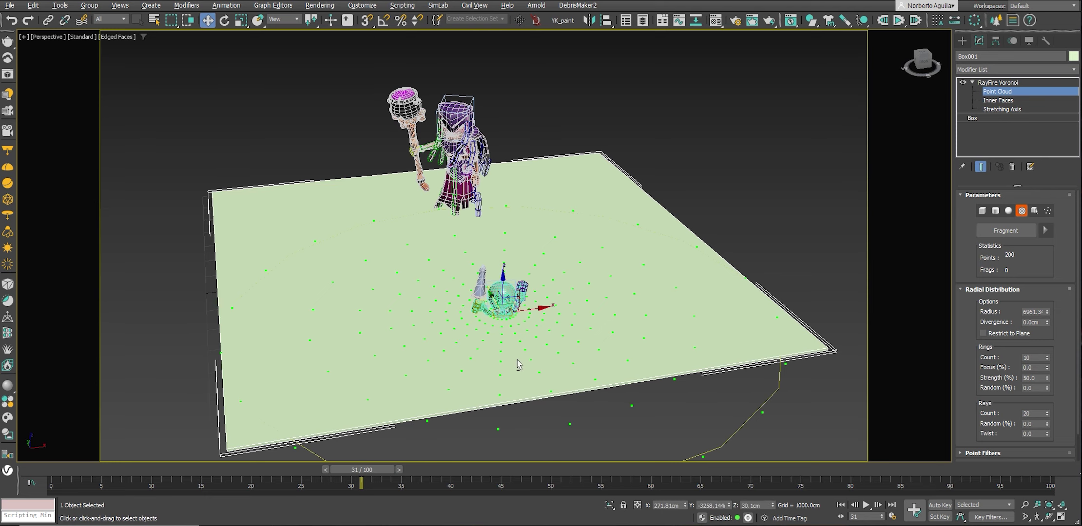
{"action": "middle_click_drag", "start_coordinate": [517, 360], "coordinate": [507, 344], "text": "alt"}
{"action": "scroll", "coordinate": [506, 344], "scroll_direction": "up", "scroll_amount": 3}
{"action": "scroll", "coordinate": [572, 325], "scroll_direction": "up", "scroll_amount": 2}
{"action": "scroll", "coordinate": [1002, 318], "scroll_direction": "down", "scroll_amount": 1}
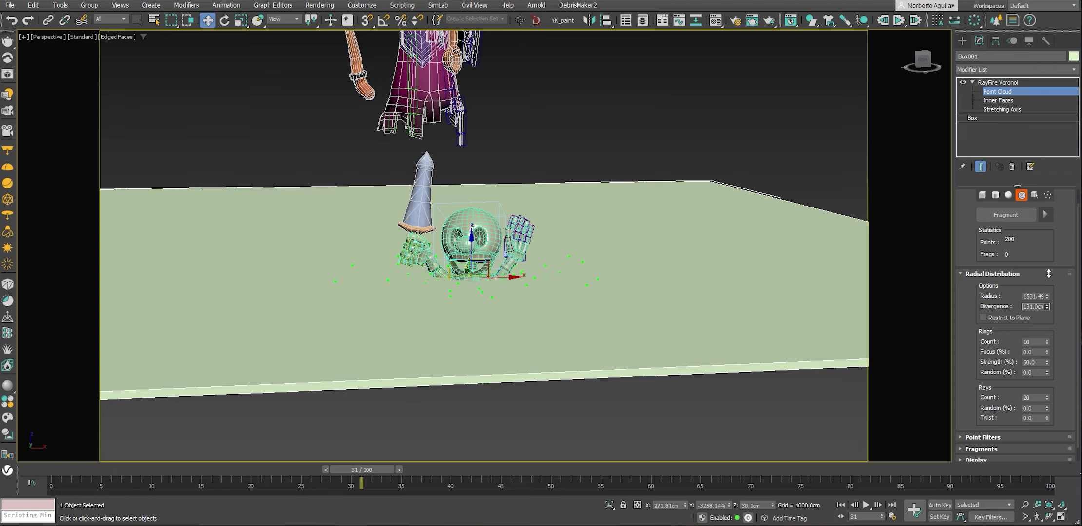
{"action": "scroll", "coordinate": [645, 202], "scroll_direction": "down", "scroll_amount": 3}
{"action": "middle_click_drag", "start_coordinate": [645, 201], "coordinate": [532, 292], "text": "alt"}
{"action": "scroll", "coordinate": [531, 253], "scroll_direction": "up", "scroll_amount": 2}
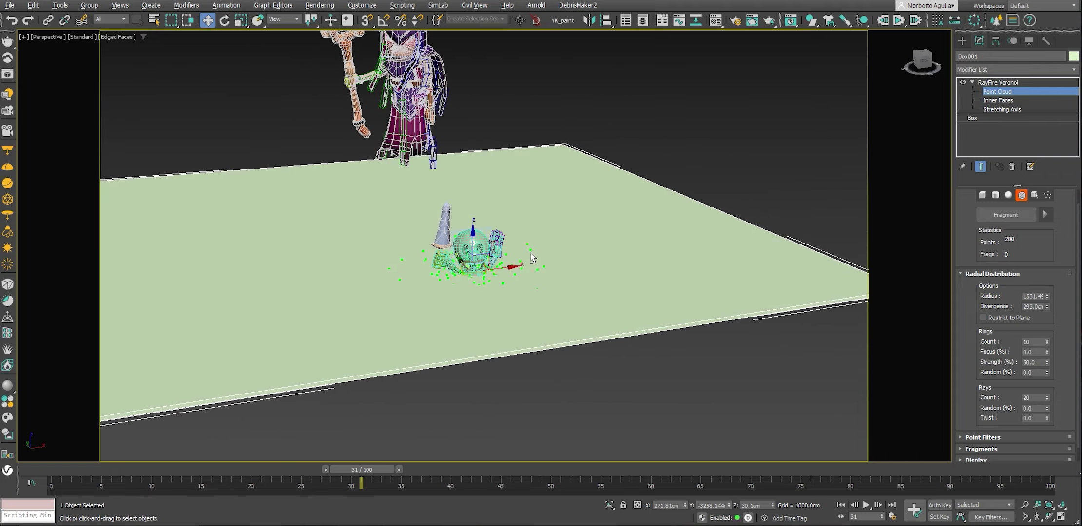
Fragment the slab into 529 pieces with Rings Count 27 and Focus 36.
{"action": "left_click", "coordinate": [1010, 218]}
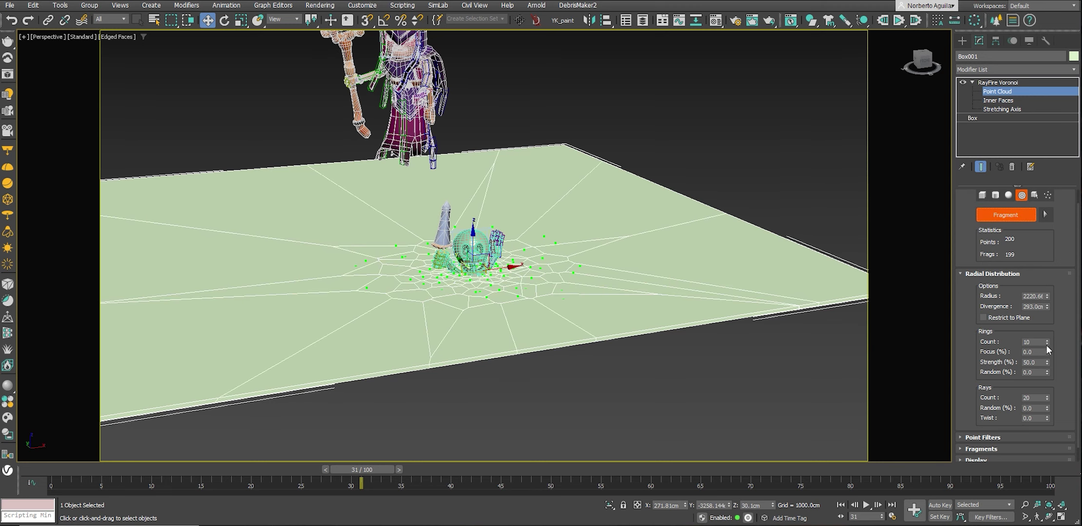
{"action": "left_click_drag", "start_coordinate": [1048, 340], "coordinate": [1048, 328]}
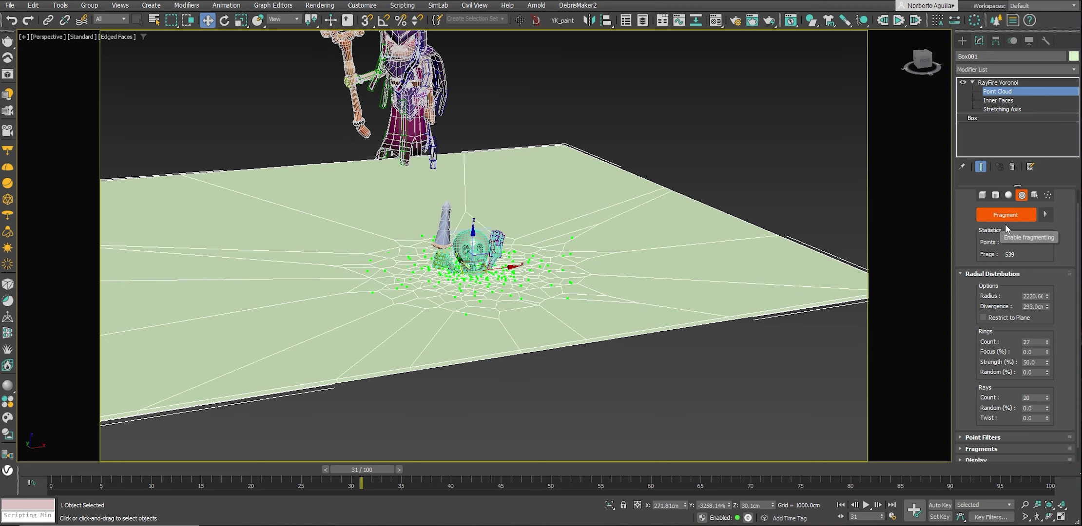
{"action": "middle_click_drag", "start_coordinate": [634, 273], "coordinate": [627, 308], "text": "alt"}
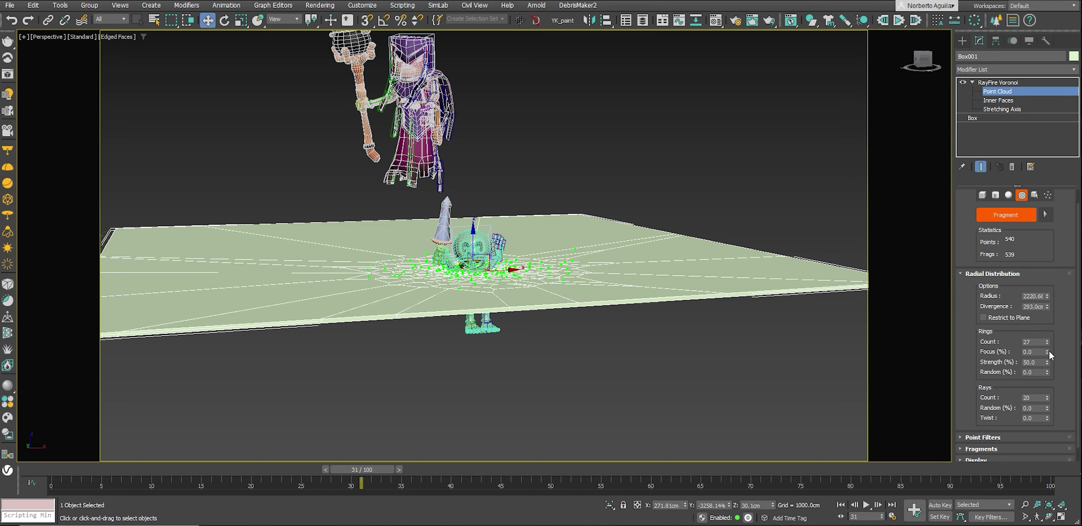
{"action": "left_click_drag", "start_coordinate": [1047, 352], "coordinate": [1049, 342]}
{"action": "scroll", "coordinate": [964, 387], "scroll_direction": "down", "scroll_amount": 1}
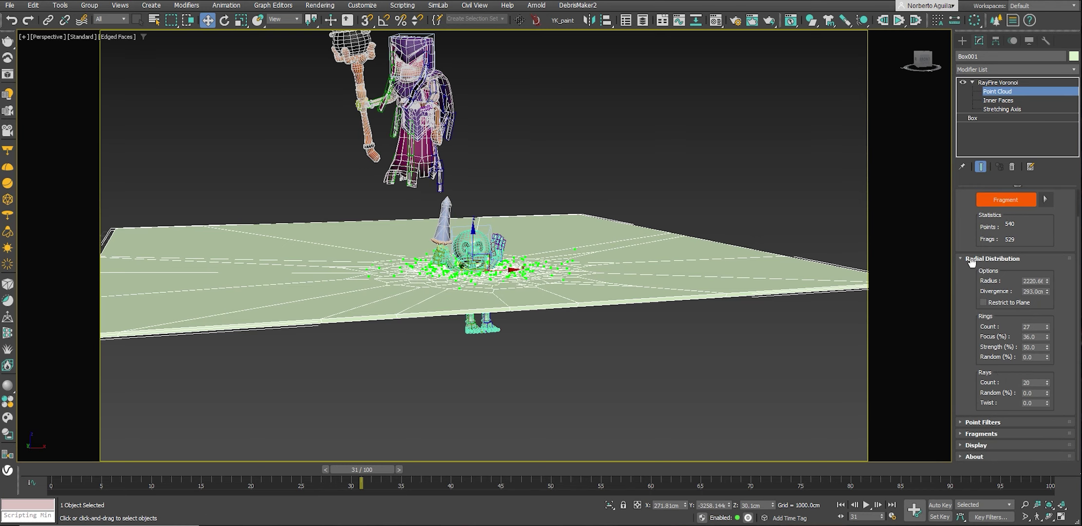
{"action": "left_click", "coordinate": [991, 434]}
{"action": "scroll", "coordinate": [1010, 373], "scroll_direction": "down", "scroll_amount": 2}
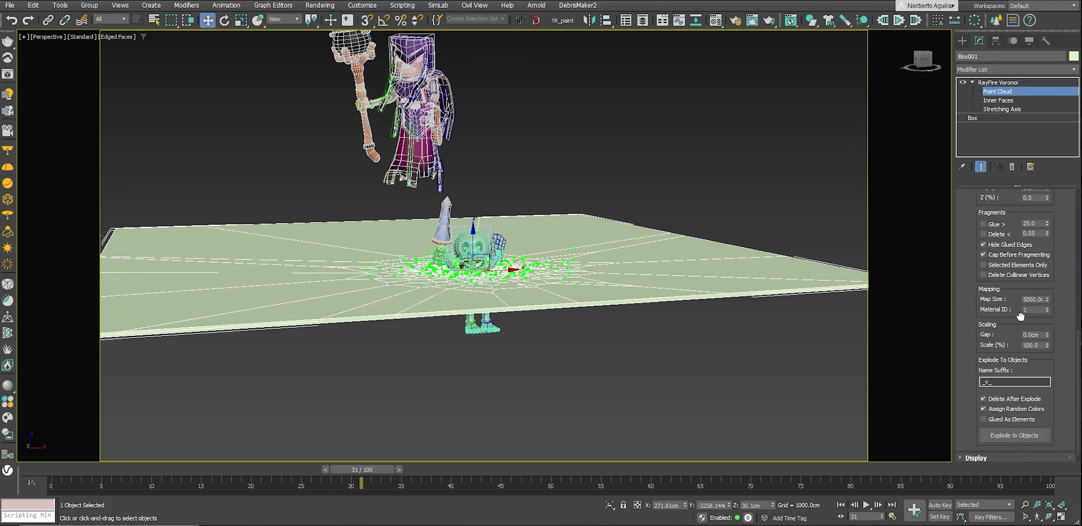
{"action": "scroll", "coordinate": [1011, 373], "scroll_direction": "down", "scroll_amount": 1}
Explode the fractured slab into 529 objects and open the RayFire Floater.
{"action": "left_click", "coordinate": [1016, 424]}
{"action": "middle_click_drag", "start_coordinate": [625, 268], "coordinate": [596, 264], "text": "alt"}
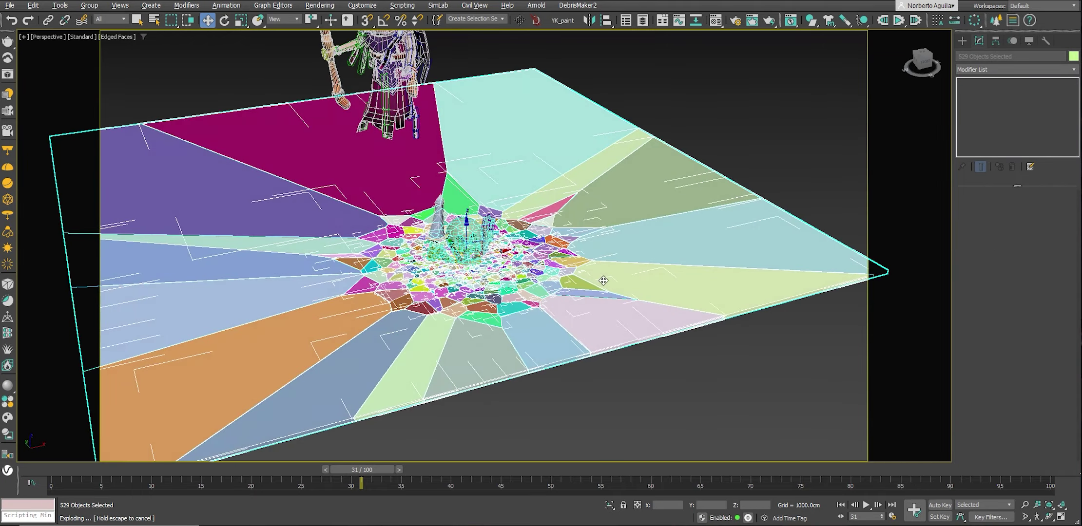
{"action": "left_click", "coordinate": [962, 41]}
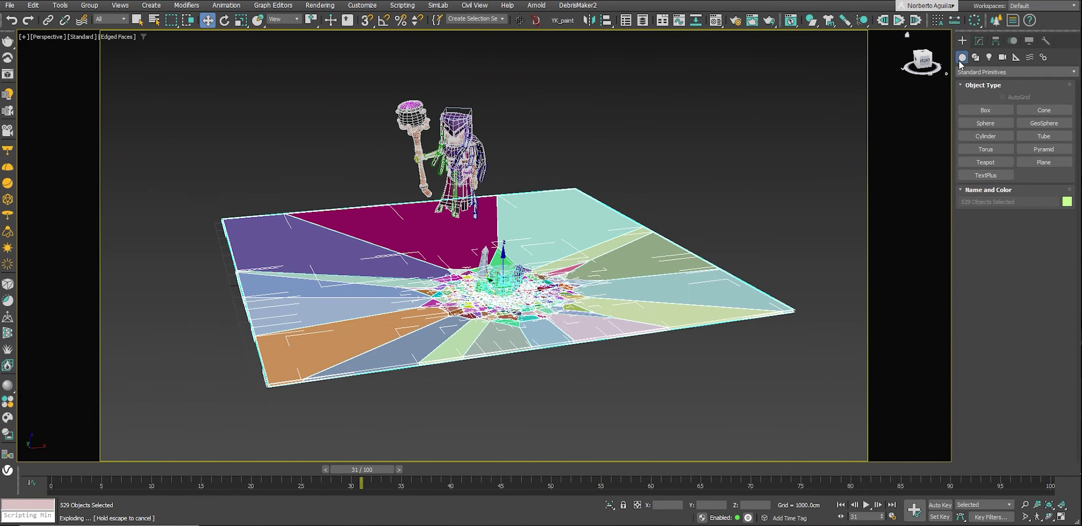
{"action": "left_click", "coordinate": [979, 72]}
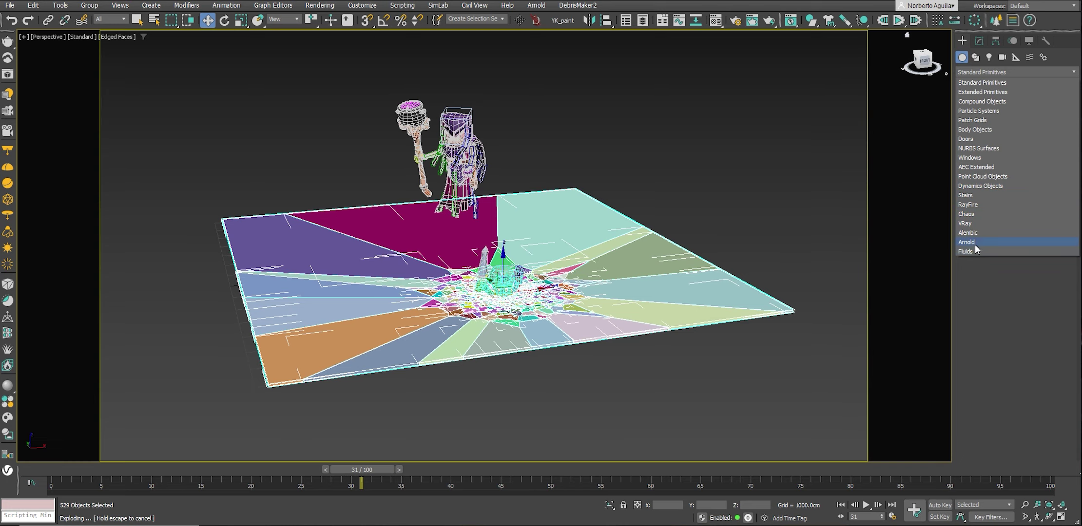
{"action": "left_click", "coordinate": [977, 205]}
{"action": "left_click", "coordinate": [986, 137]}
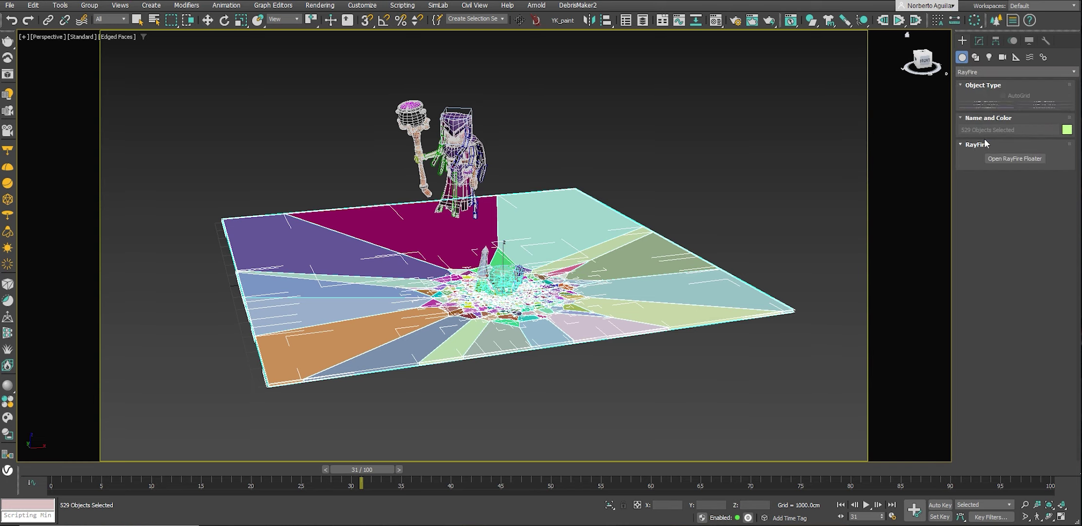
{"action": "left_click", "coordinate": [999, 191]}
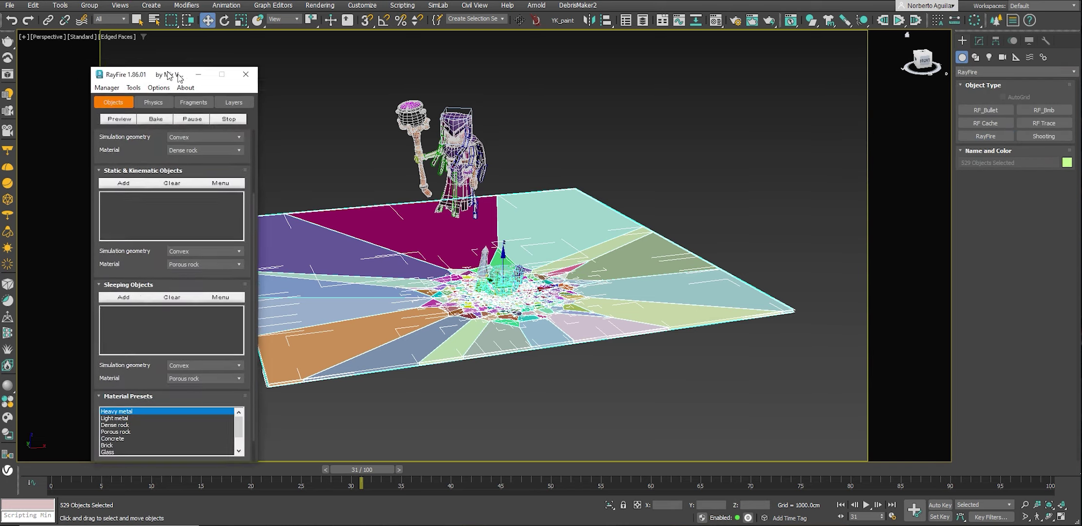
Dock the RayFire Floater beside the viewport and add the fragments as Sleeping Objects.
{"action": "left_click_drag", "start_coordinate": [195, 70], "coordinate": [823, 79]}
{"action": "middle_click_drag", "start_coordinate": [533, 192], "coordinate": [502, 207]}
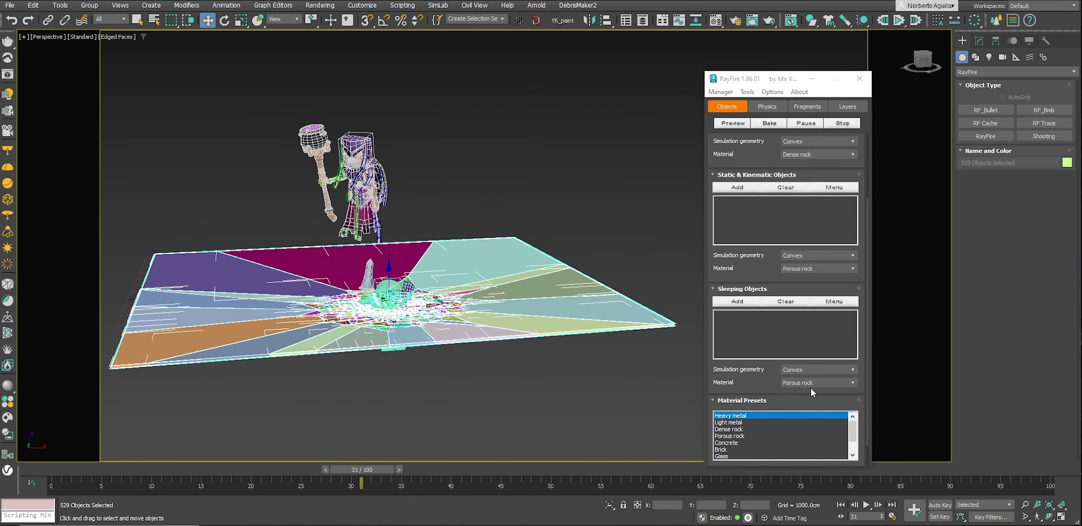
{"action": "scroll", "coordinate": [784, 279], "scroll_direction": "down", "scroll_amount": 3}
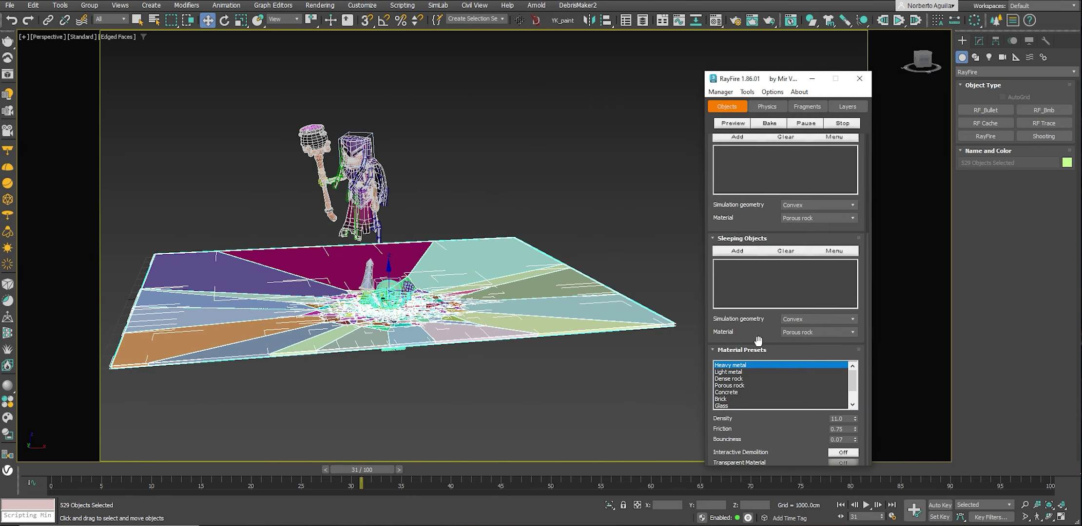
{"action": "left_click", "coordinate": [738, 251]}
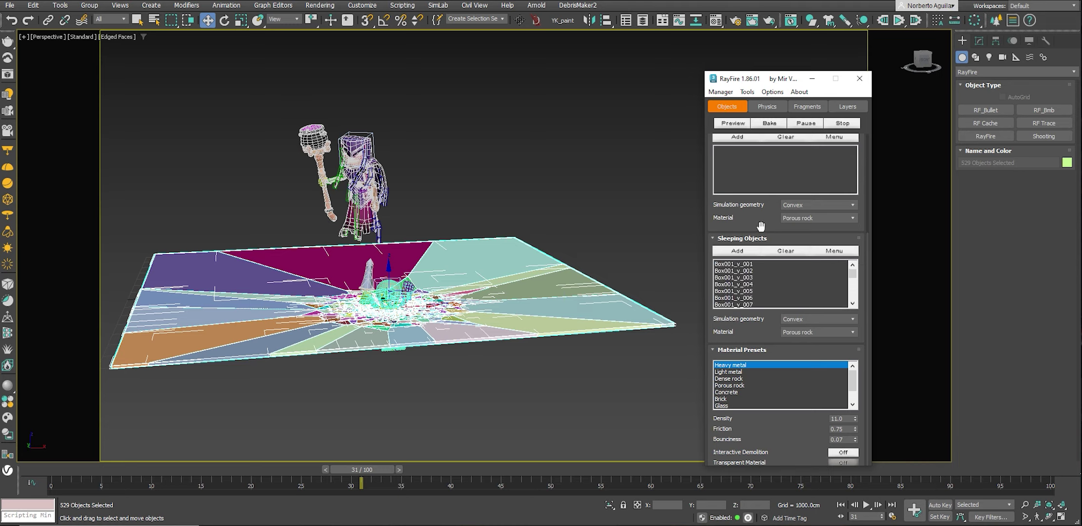
{"action": "scroll", "coordinate": [780, 258], "scroll_direction": "up", "scroll_amount": 2}
Link the sphere to the skeleton's head and return to frame 0.
{"action": "scroll", "coordinate": [785, 263], "scroll_direction": "up", "scroll_amount": 2}
{"action": "left_click_drag", "start_coordinate": [785, 263], "coordinate": [789, 284]}
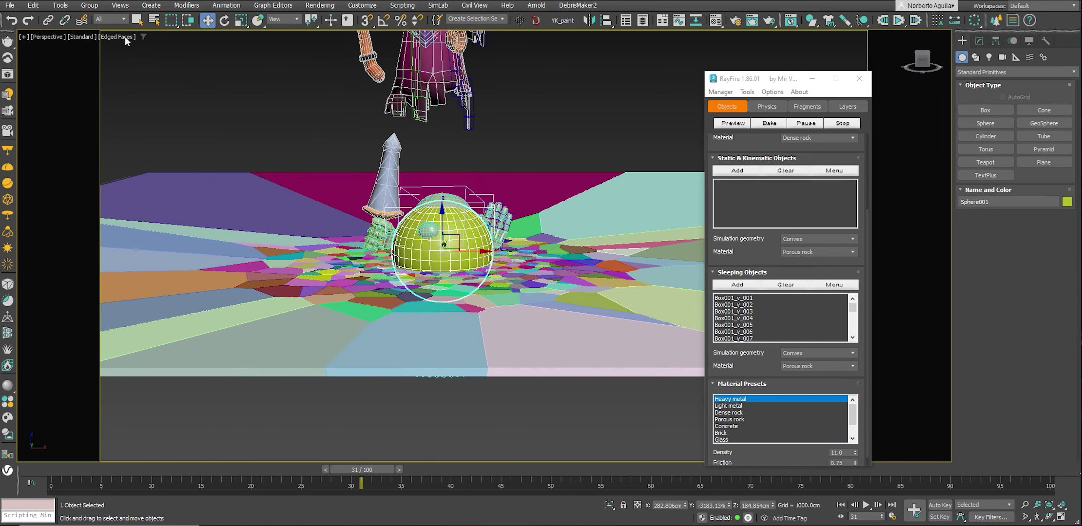
{"action": "left_click", "coordinate": [47, 22]}
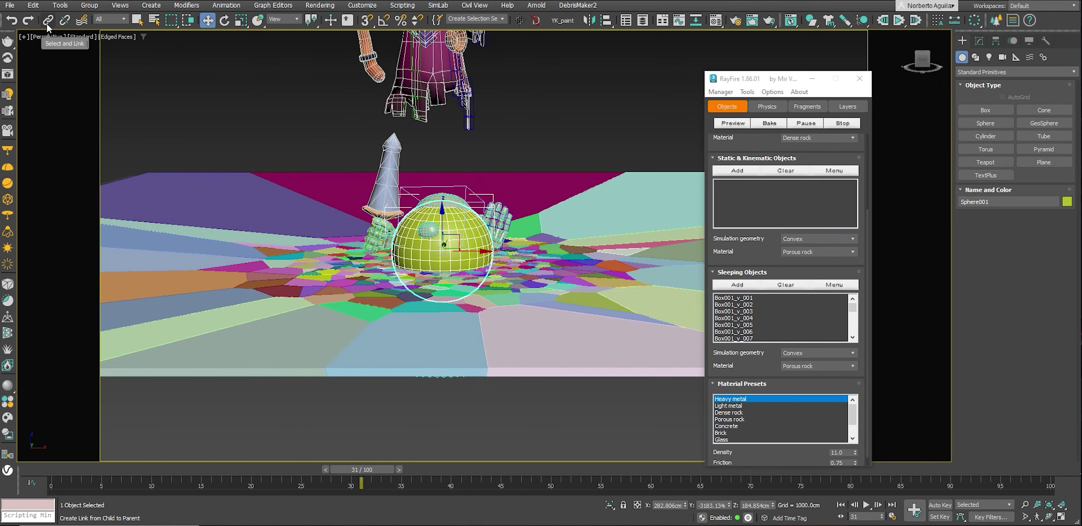
{"action": "left_click", "coordinate": [465, 239]}
{"action": "left_click_drag", "start_coordinate": [475, 239], "coordinate": [482, 201]}
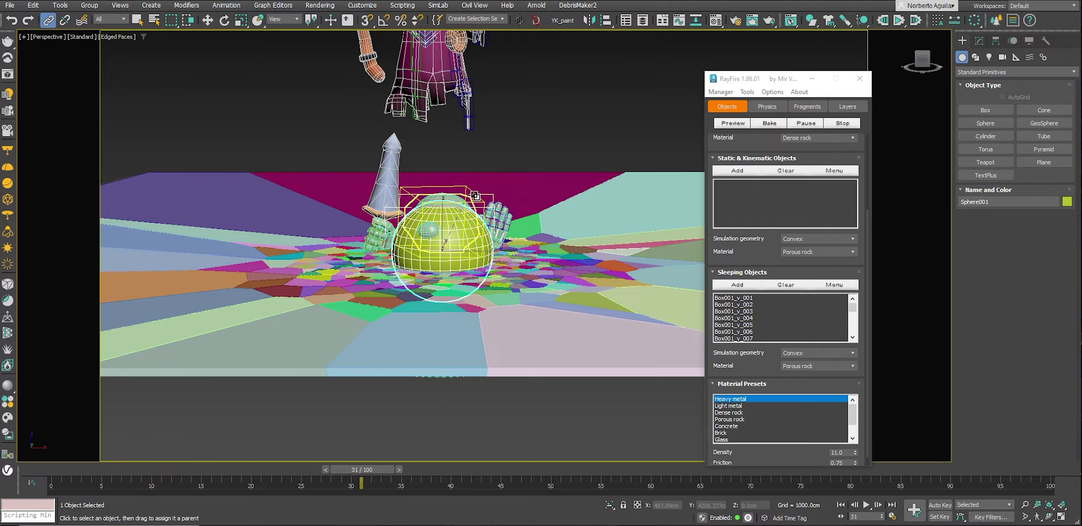
{"action": "mouse_move", "coordinate": [377, 469]}
{"action": "left_mouse_down"}
{"action": "mouse_move", "coordinate": [113, 479]}
{"action": "mouse_move", "coordinate": [140, 449]}
{"action": "left_mouse_up"}
{"action": "key", "text": "w"}
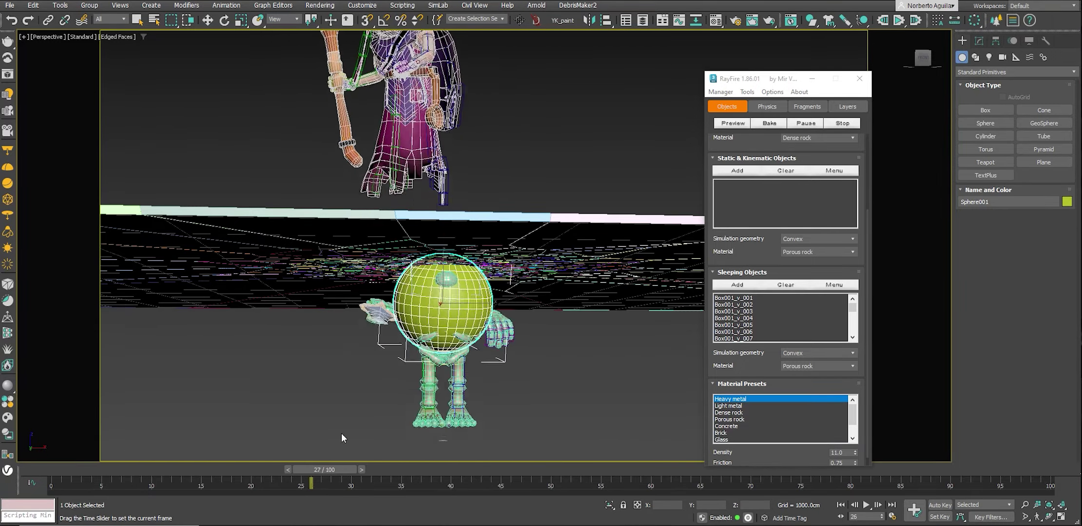
{"action": "left_click_drag", "start_coordinate": [140, 453], "coordinate": [54, 470]}
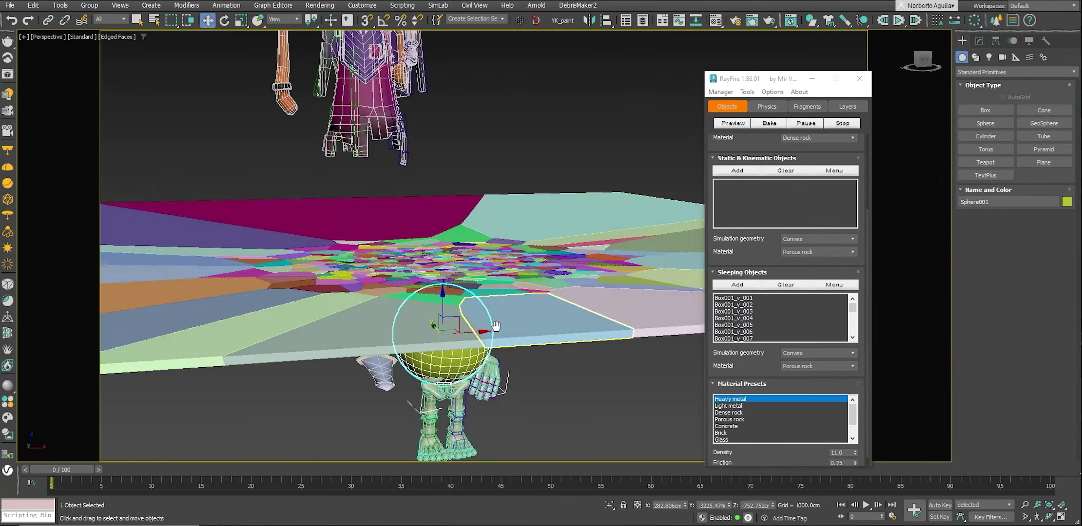
{"action": "middle_click_drag", "start_coordinate": [332, 350], "coordinate": [336, 341], "text": "alt"}
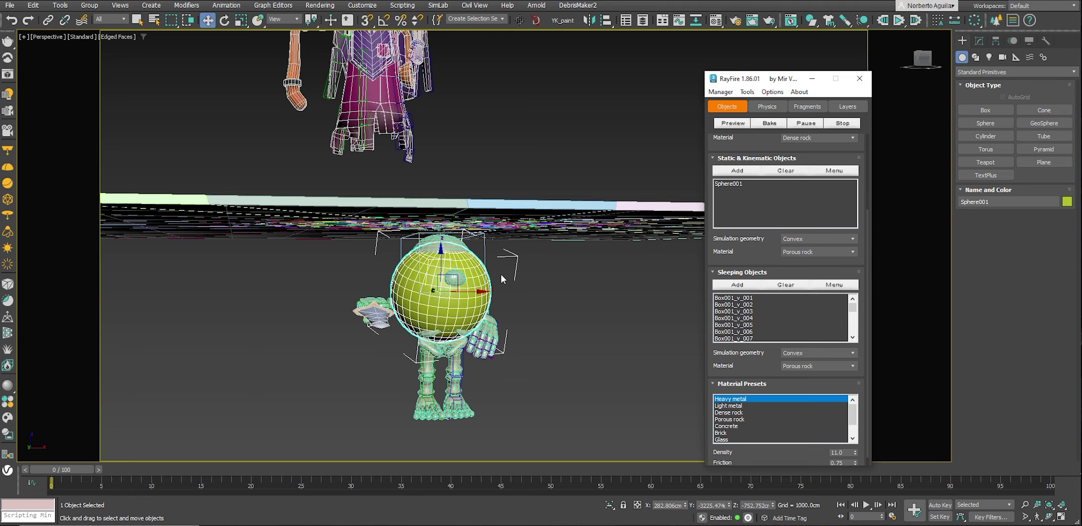
Give the static sphere a Sphere shape and Heavy metal material, then run Preview.
{"action": "left_click", "coordinate": [832, 240]}
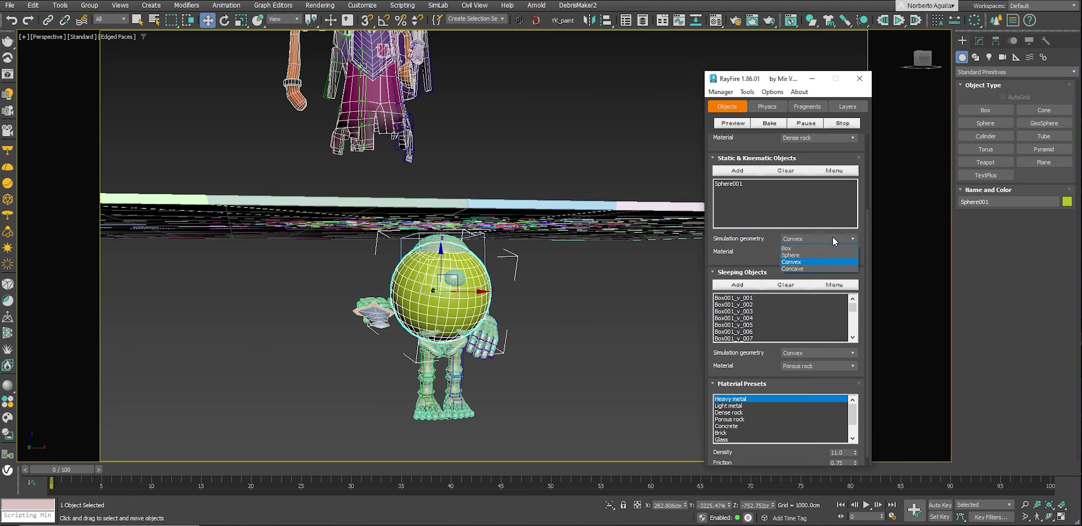
{"action": "left_click", "coordinate": [803, 255]}
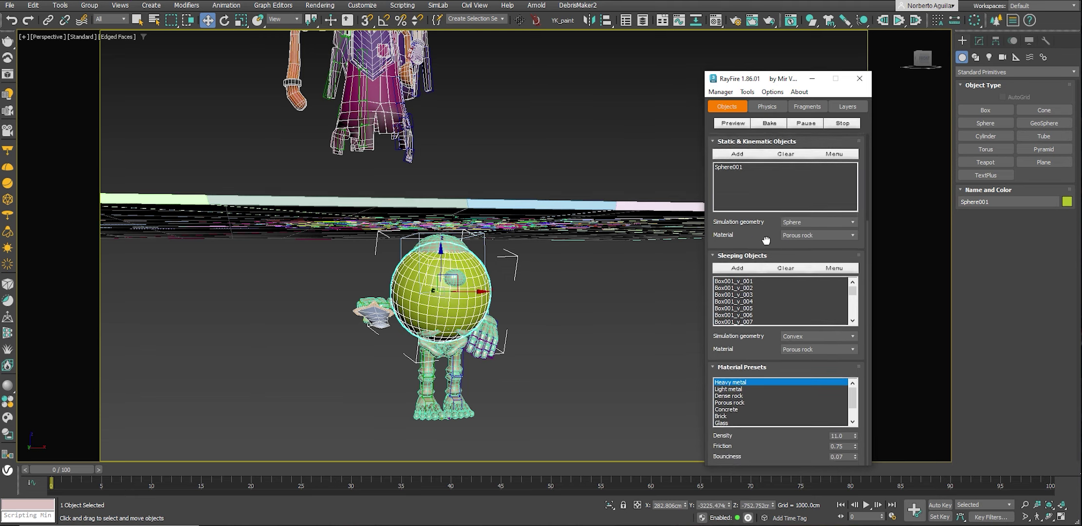
{"action": "scroll", "coordinate": [812, 261], "scroll_direction": "up", "scroll_amount": 2}
{"action": "left_click", "coordinate": [815, 261]}
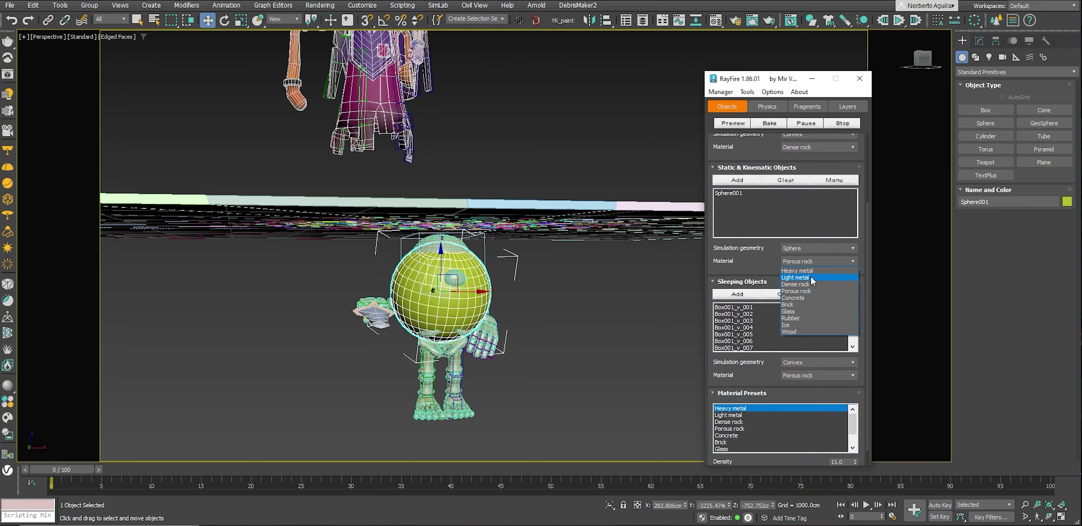
{"action": "left_click", "coordinate": [811, 269]}
{"action": "left_click", "coordinate": [733, 123]}
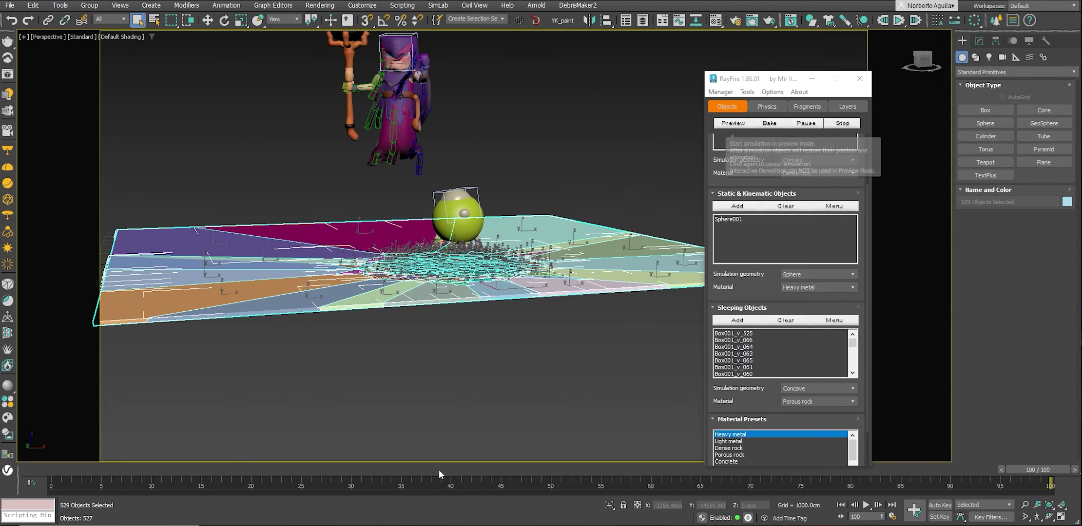
Check the preview around frame 58, then bake the RayFire simulation into keys.
{"action": "left_click_drag", "start_coordinate": [438, 469], "coordinate": [662, 447]}
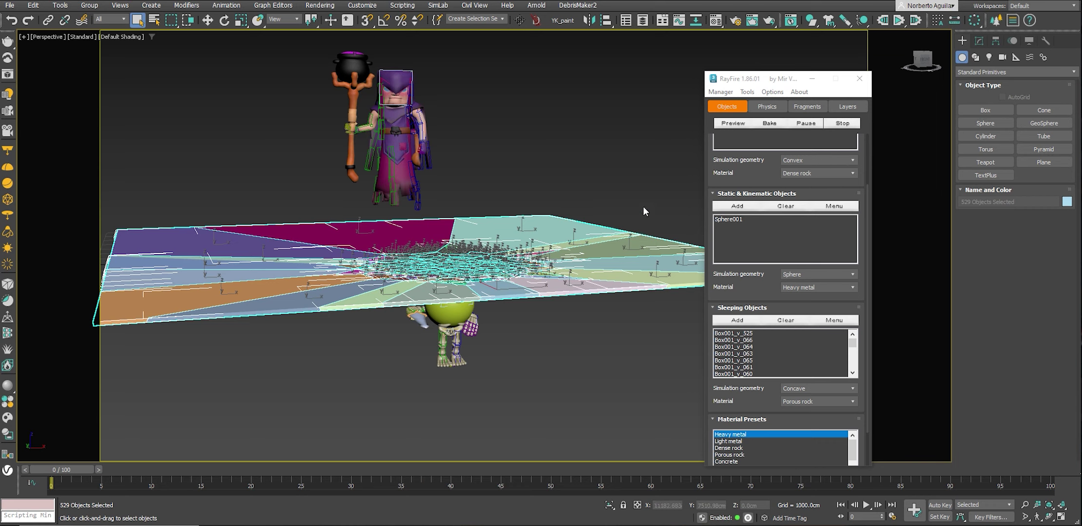
{"action": "left_click", "coordinate": [770, 124]}
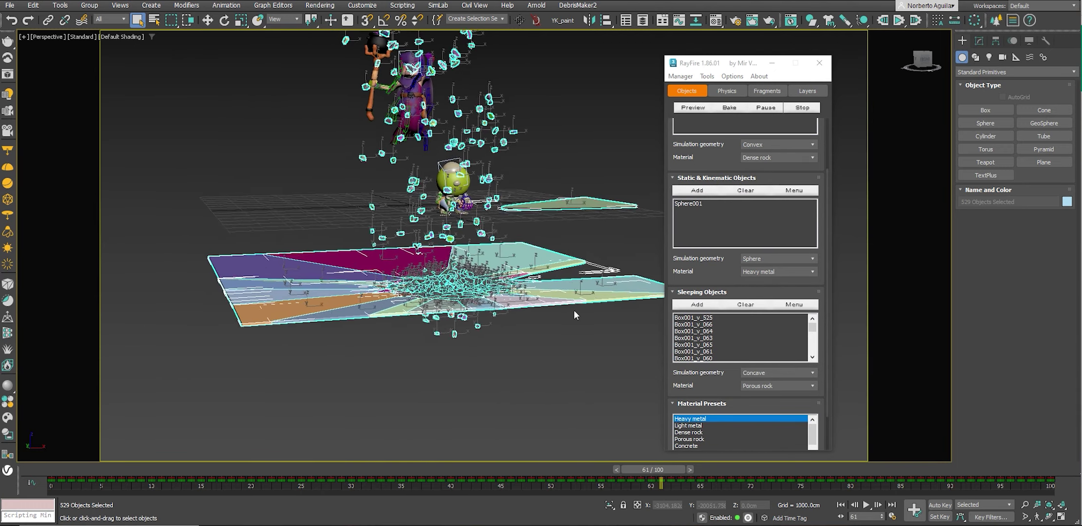
Select 427 ground fragments and delete their keys from frame 6 to 100.
{"action": "middle_click_drag", "start_coordinate": [574, 310], "coordinate": [482, 311], "text": "alt"}
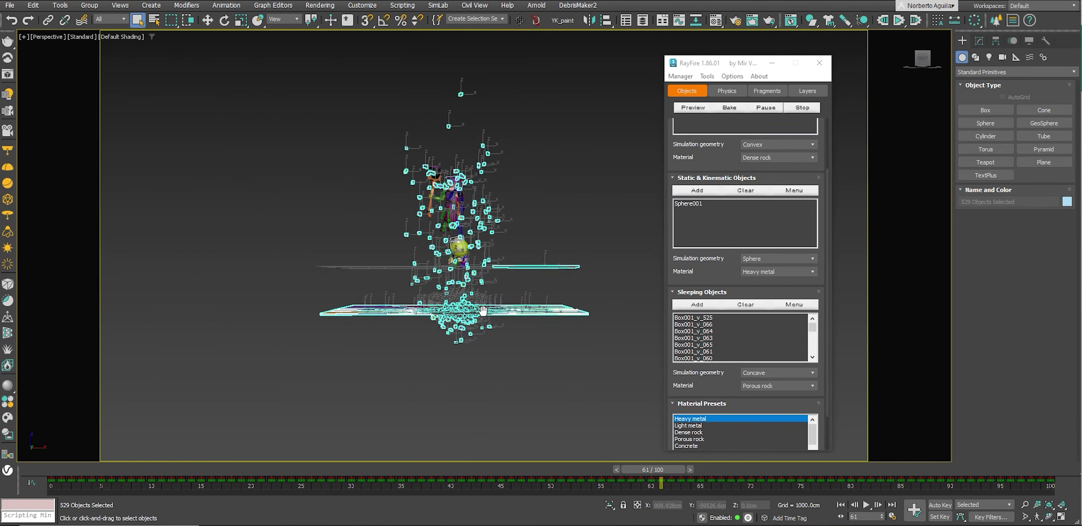
{"action": "left_click", "coordinate": [511, 347]}
{"action": "left_click_drag", "start_coordinate": [630, 468], "coordinate": [105, 471]}
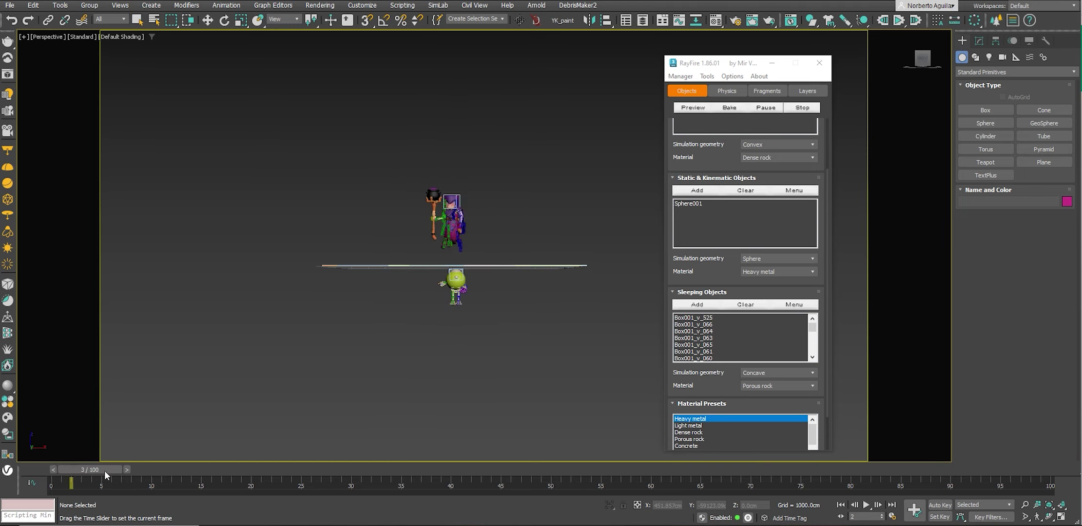
{"action": "left_click_drag", "start_coordinate": [453, 472], "coordinate": [597, 469]}
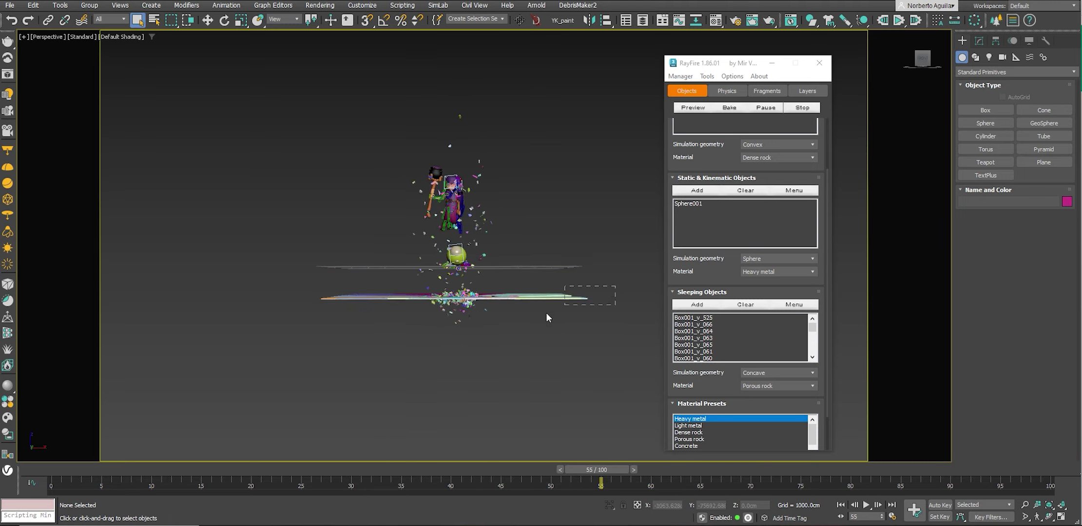
{"action": "left_click_drag", "start_coordinate": [614, 286], "coordinate": [215, 383]}
{"action": "left_click_drag", "start_coordinate": [597, 470], "coordinate": [59, 469]}
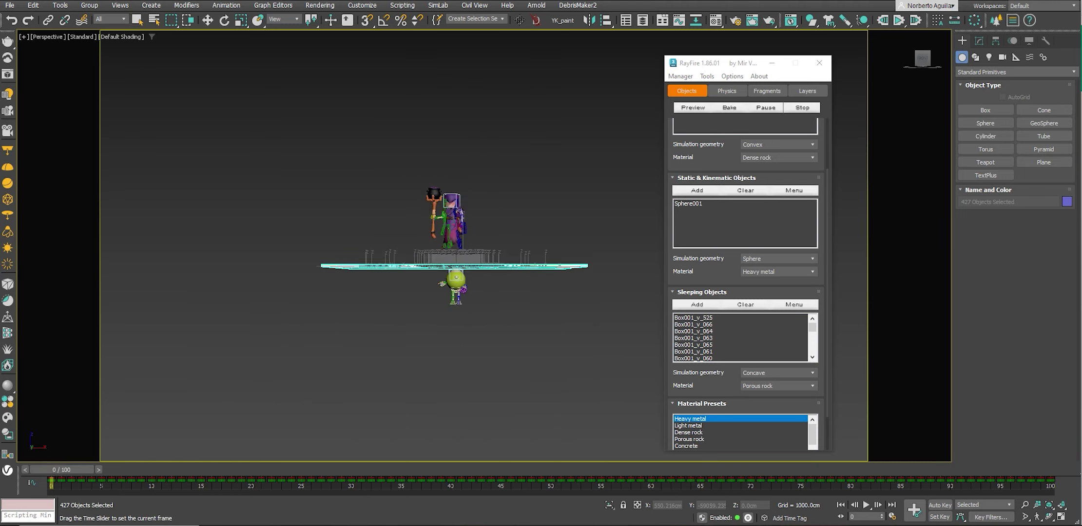
{"action": "left_click_drag", "start_coordinate": [1061, 487], "coordinate": [707, 493]}
{"action": "left_click_drag", "start_coordinate": [112, 495], "coordinate": [112, 495]}
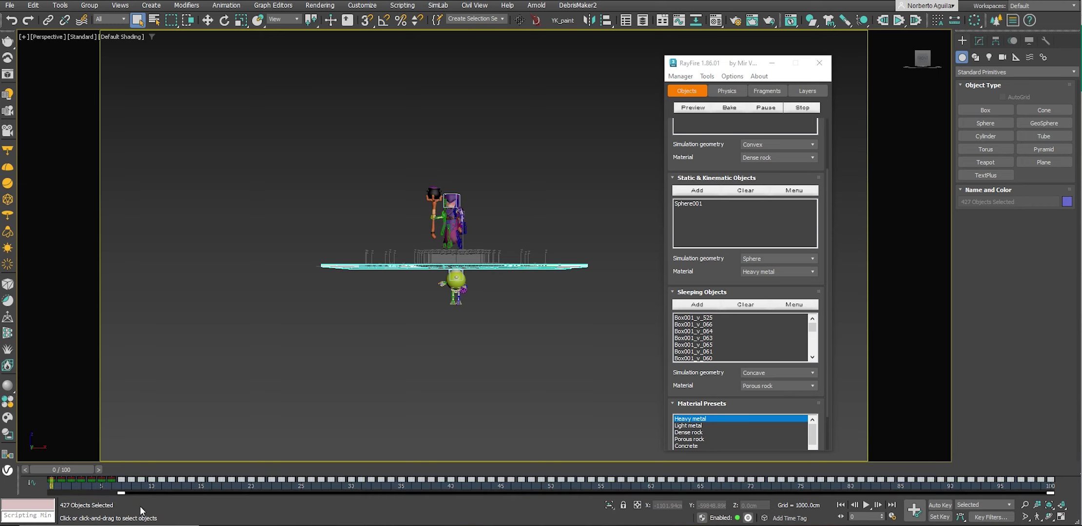
{"action": "key", "text": "Delete"}
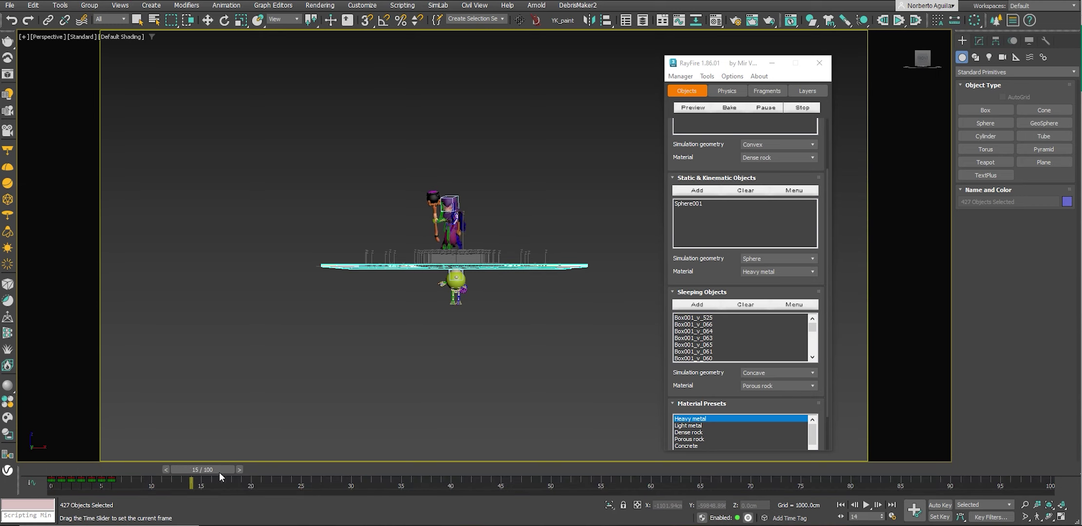
Play the animation to frame 32 and delete the Sphere001 collider.
{"action": "left_click", "coordinate": [390, 458]}
{"action": "middle_click_drag", "start_coordinate": [456, 348], "coordinate": [558, 212], "text": "alt"}
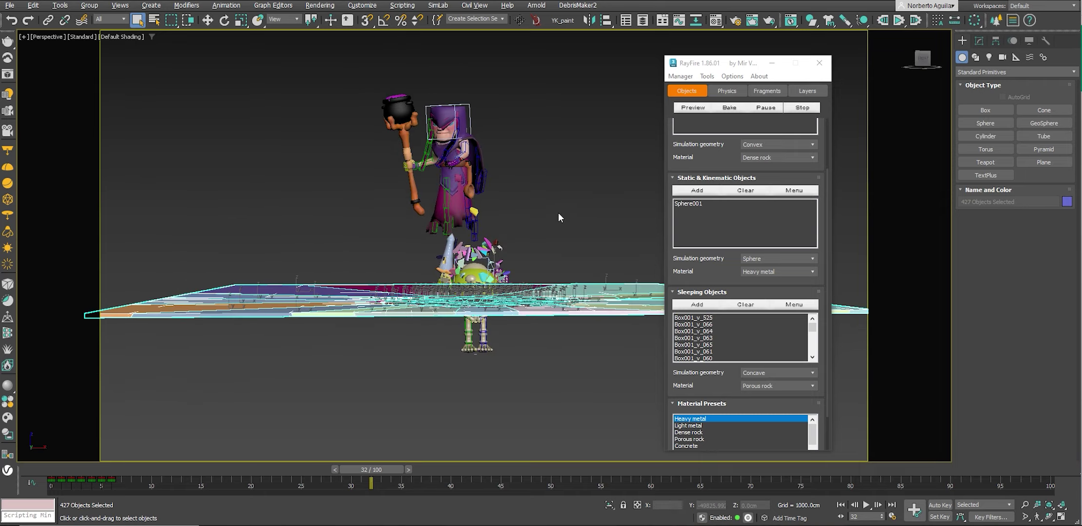
{"action": "middle_click_drag", "start_coordinate": [517, 302], "coordinate": [469, 393], "text": "alt"}
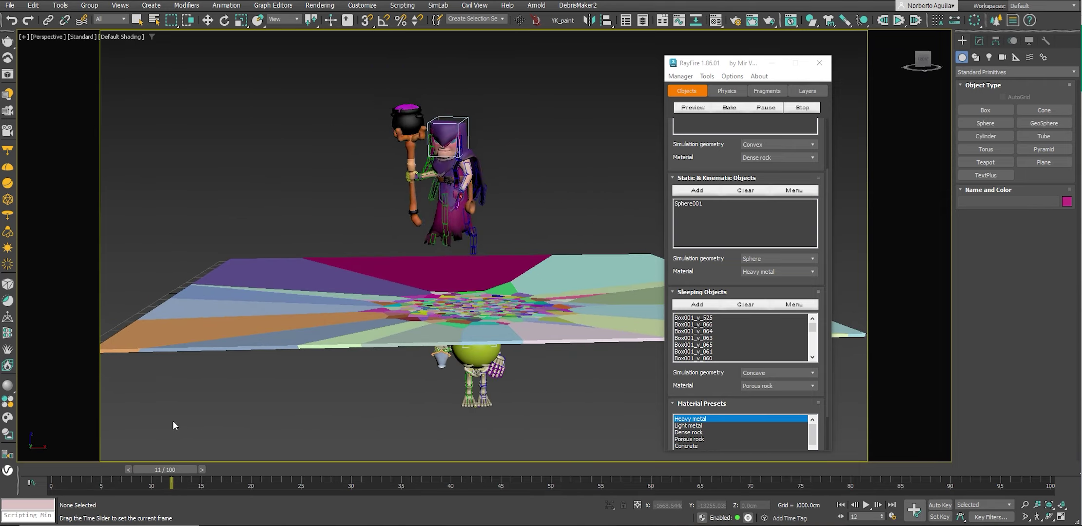
{"action": "left_click", "coordinate": [867, 504]}
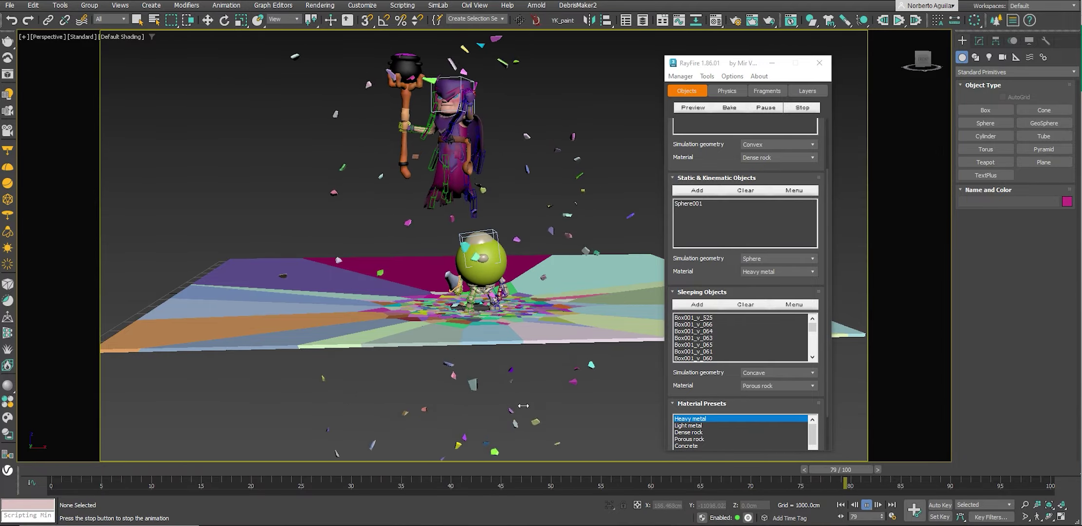
{"action": "left_click_drag", "start_coordinate": [321, 470], "coordinate": [605, 459]}
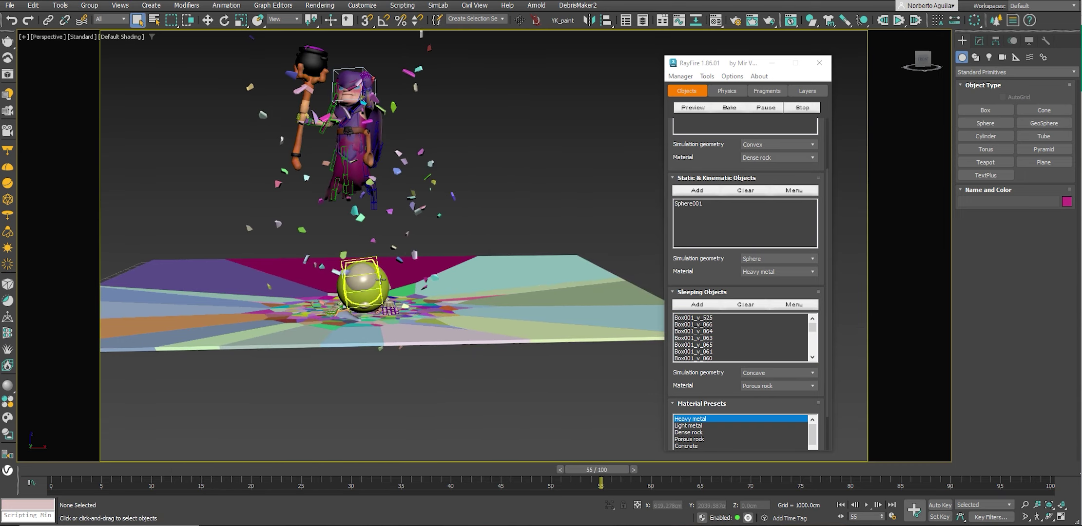
{"action": "key", "text": "Delete"}
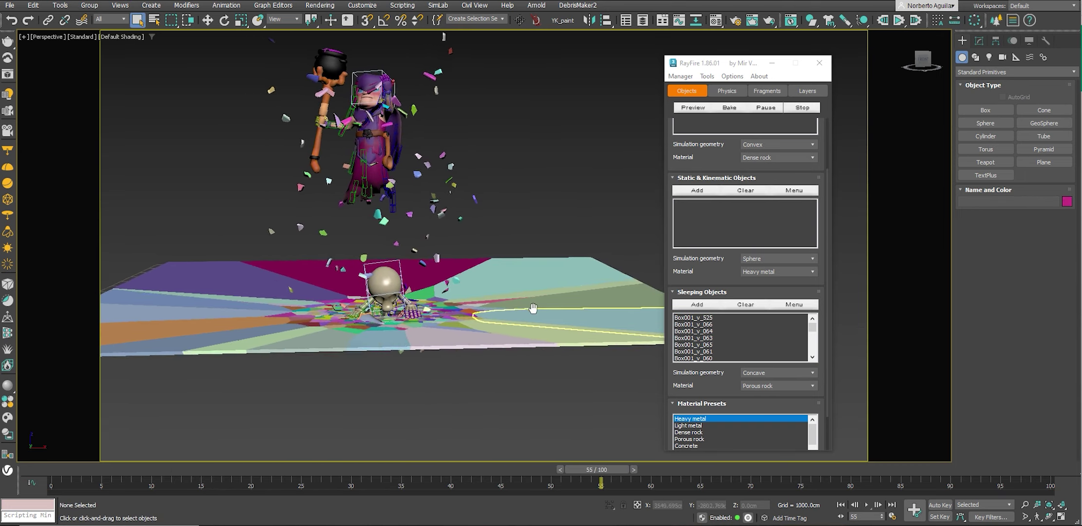
Review frames 62 and 92 and inspect a single floor fragment's keys.
{"action": "mouse_move", "coordinate": [605, 470]}
{"action": "left_mouse_down"}
{"action": "mouse_move", "coordinate": [684, 470]}
{"action": "mouse_move", "coordinate": [62, 470]}
{"action": "left_mouse_up"}
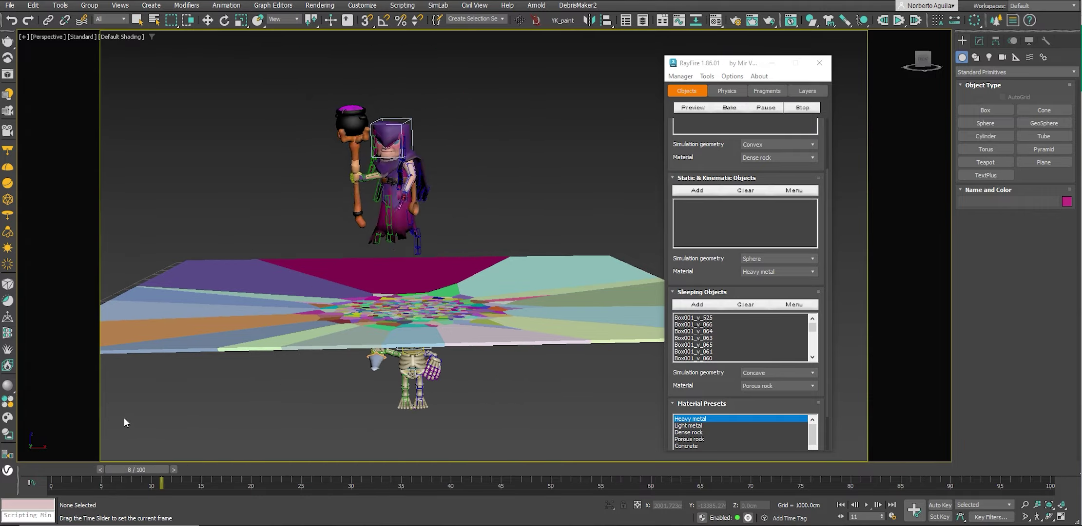
{"action": "left_click_drag", "start_coordinate": [422, 471], "coordinate": [953, 470]}
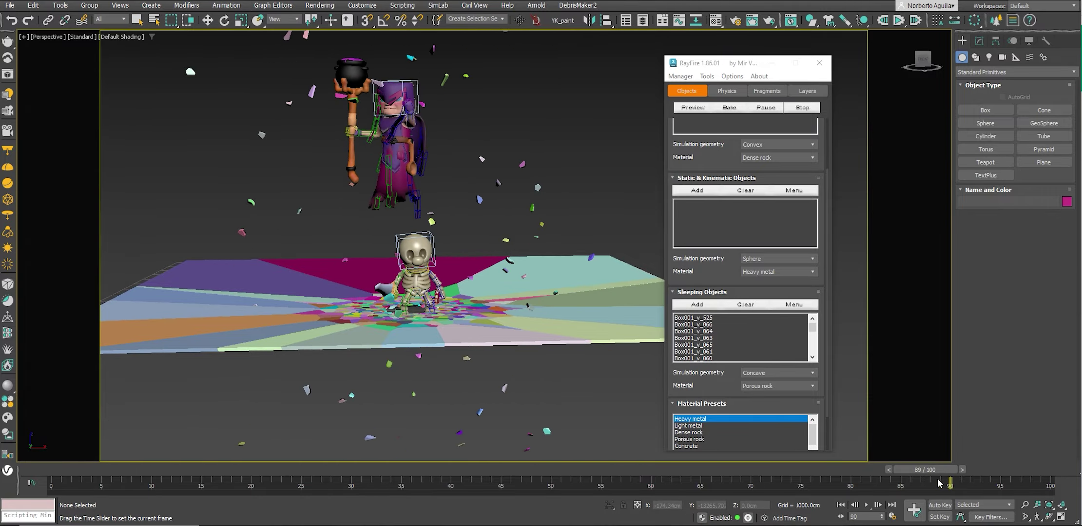
{"action": "left_click", "coordinate": [647, 312]}
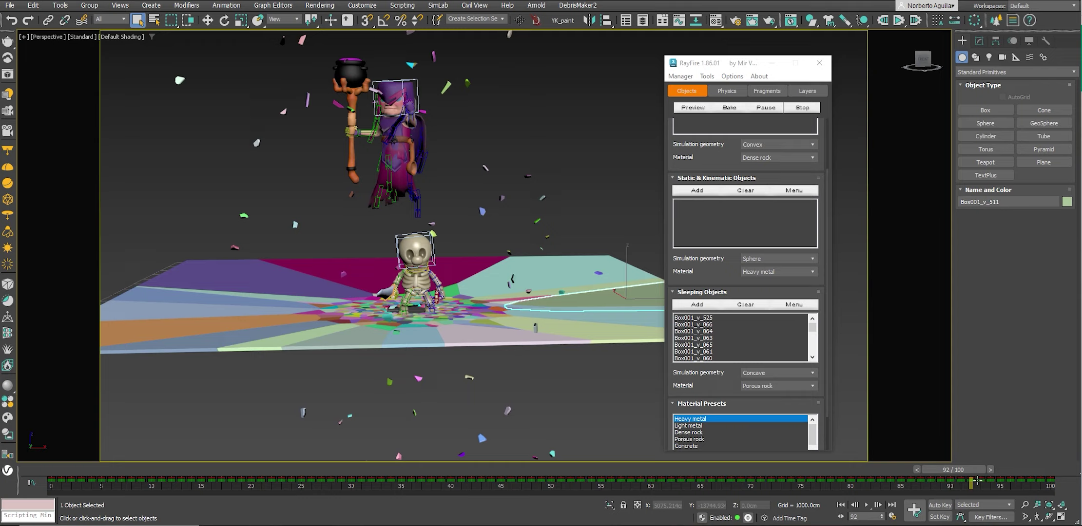
{"action": "left_click_drag", "start_coordinate": [1064, 490], "coordinate": [64, 497]}
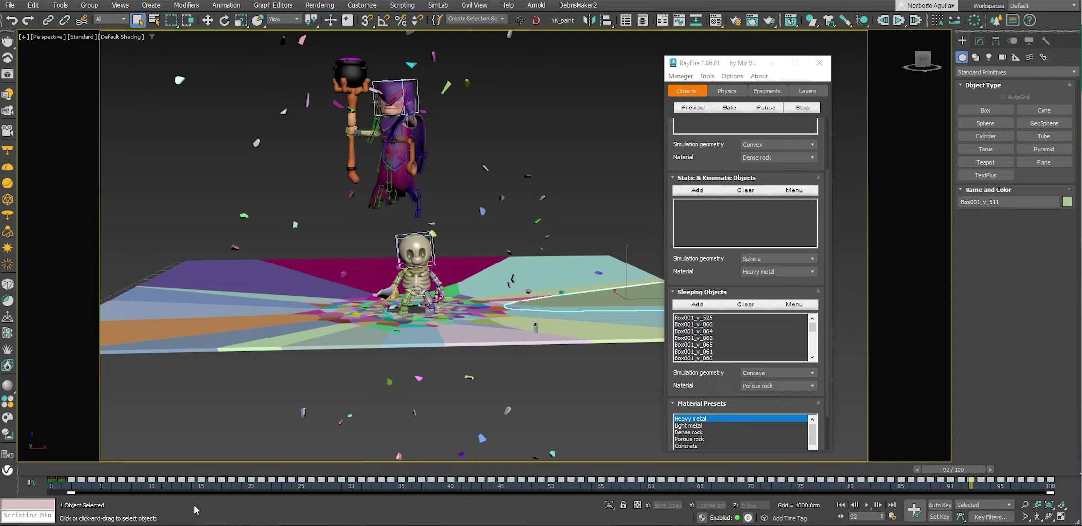
{"action": "left_click_drag", "start_coordinate": [192, 470], "coordinate": [1037, 470]}
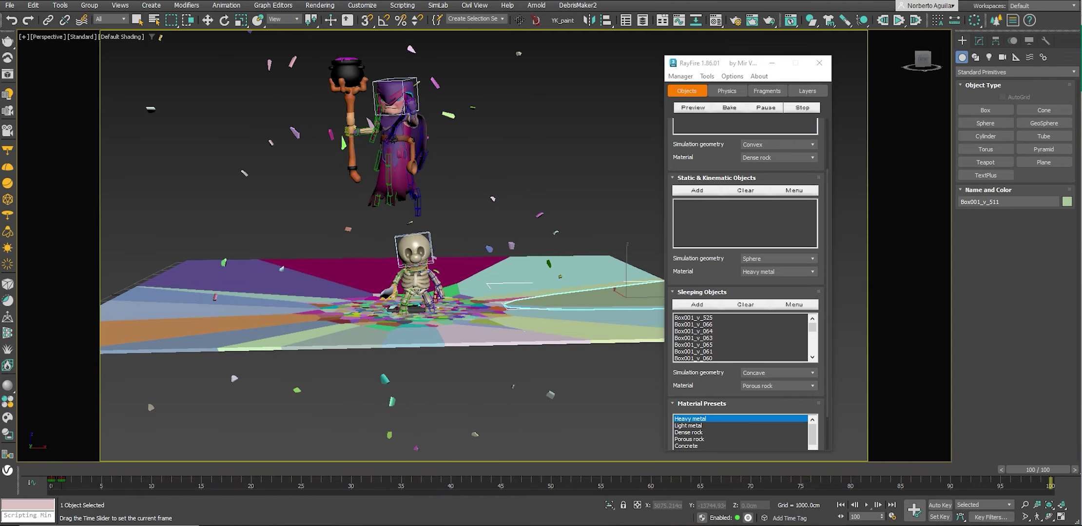
{"action": "key", "text": "Home"}
View through PhysCamera001, close the RayFire window, and dolly the camera in.
{"action": "scroll", "coordinate": [424, 303], "scroll_direction": "up", "scroll_amount": 4}
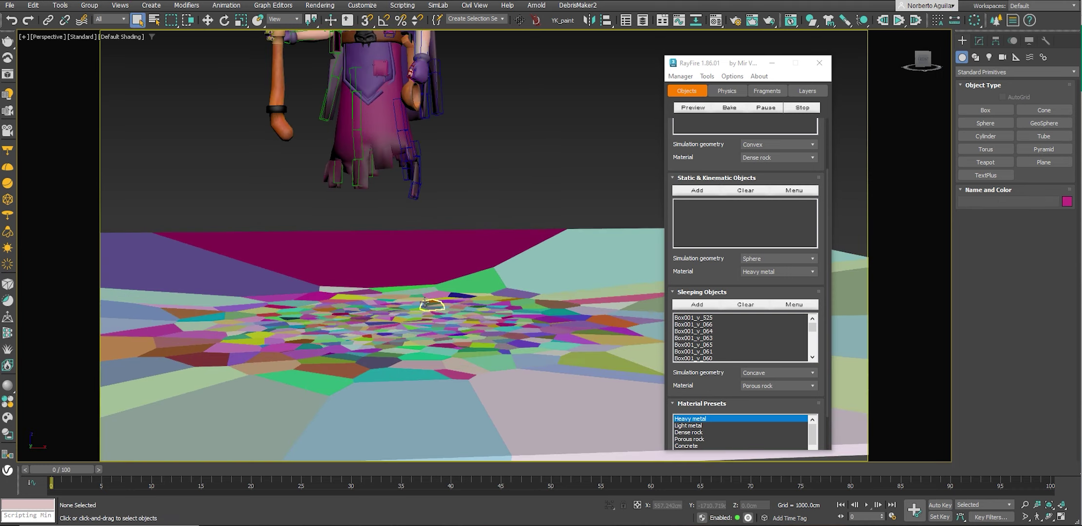
{"action": "key", "text": "c"}
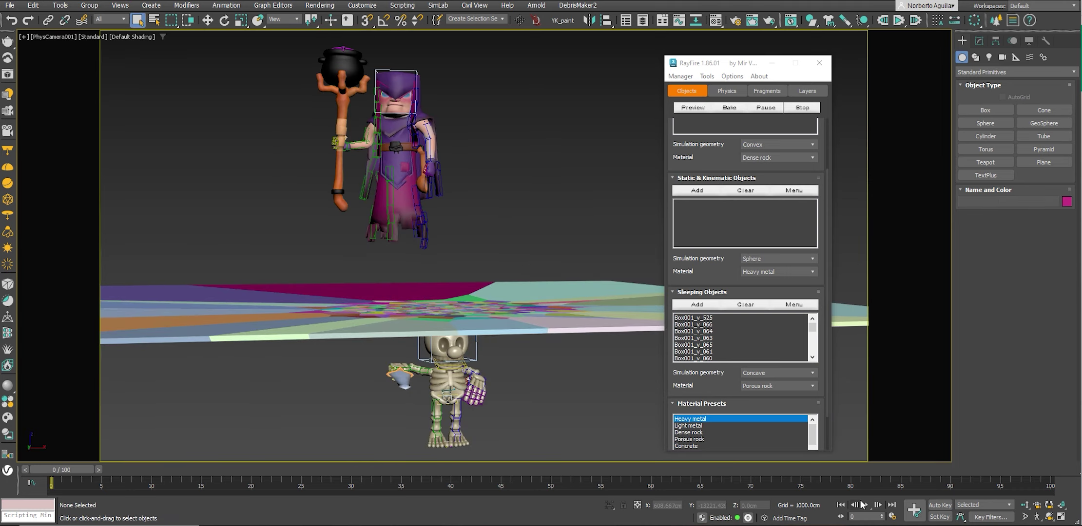
{"action": "left_click", "coordinate": [863, 505]}
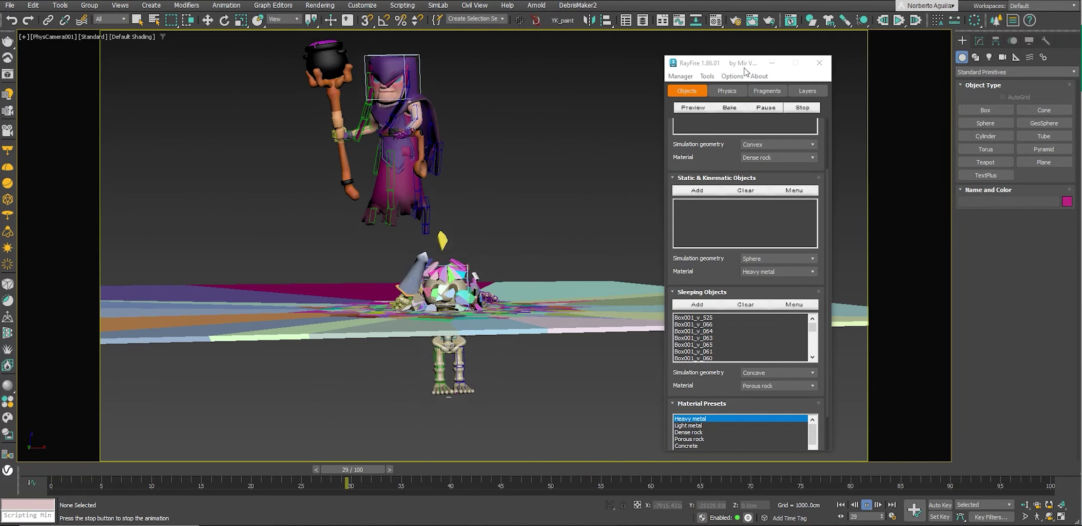
{"action": "left_click", "coordinate": [819, 63]}
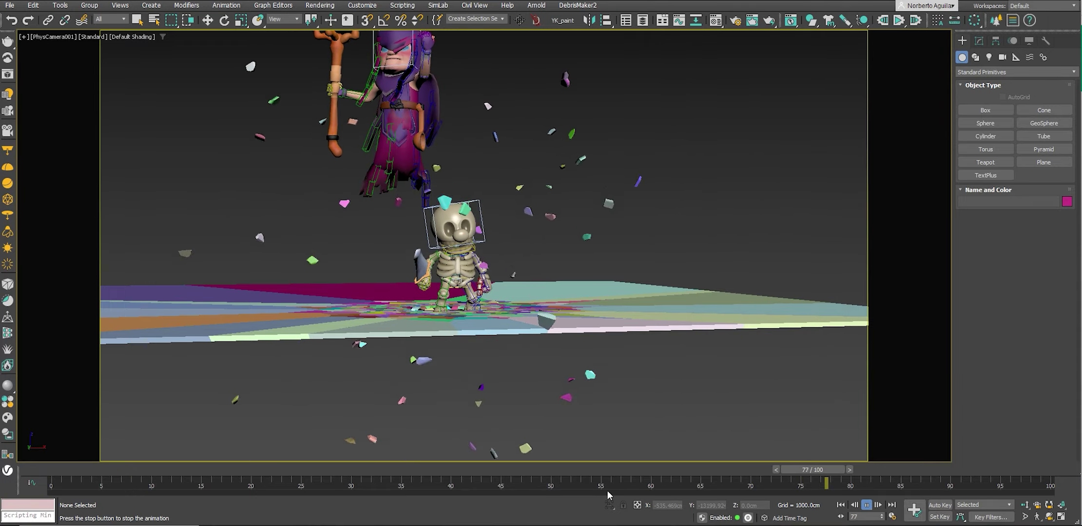
{"action": "key", "text": "Home"}
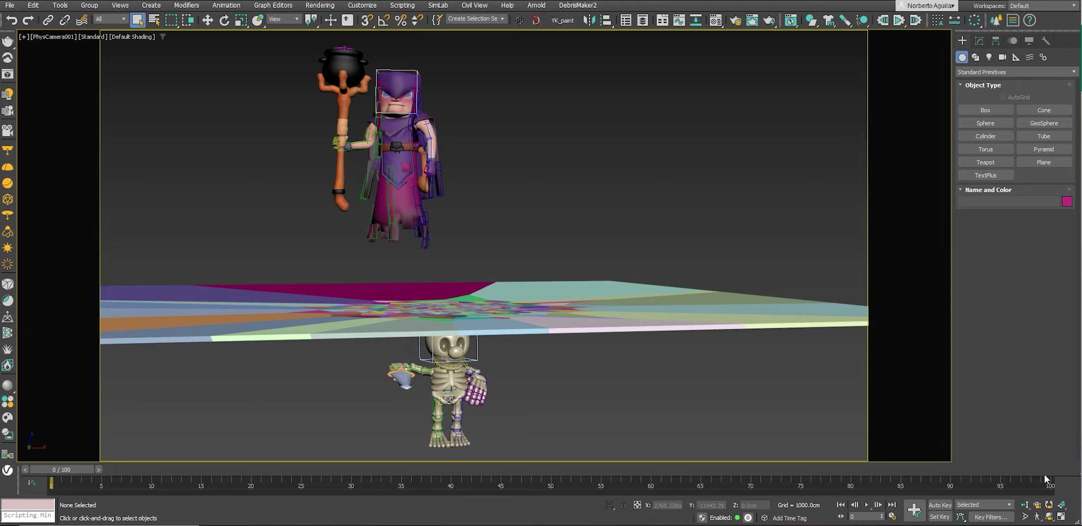
{"action": "mouse_move", "coordinate": [778, 391]}
{"action": "left_mouse_down"}
{"action": "mouse_move", "coordinate": [592, 299]}
{"action": "mouse_move", "coordinate": [594, 271]}
{"action": "left_mouse_up"}
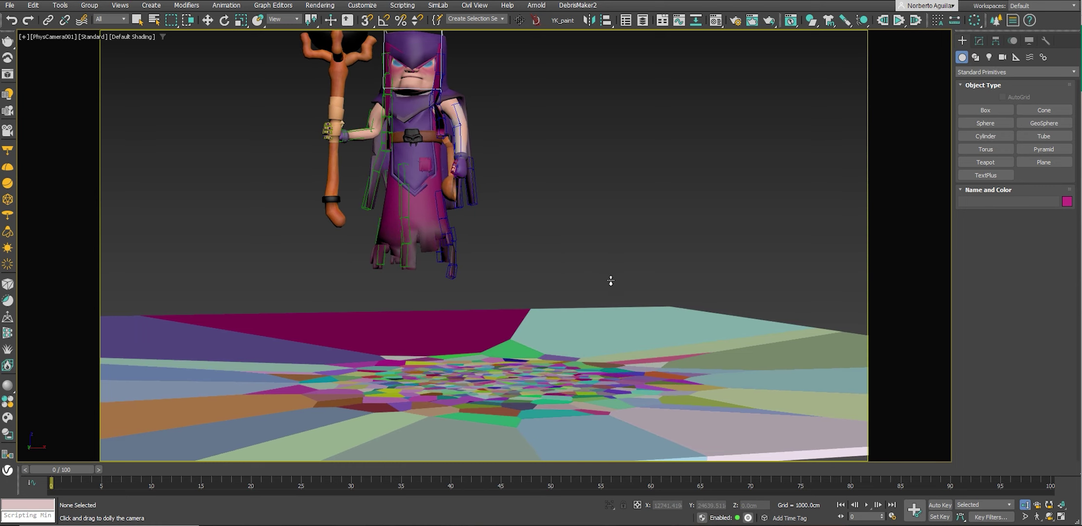
Draw a large Plane001 beneath the scene in the Perspective view.
{"action": "left_click", "coordinate": [1043, 162]}
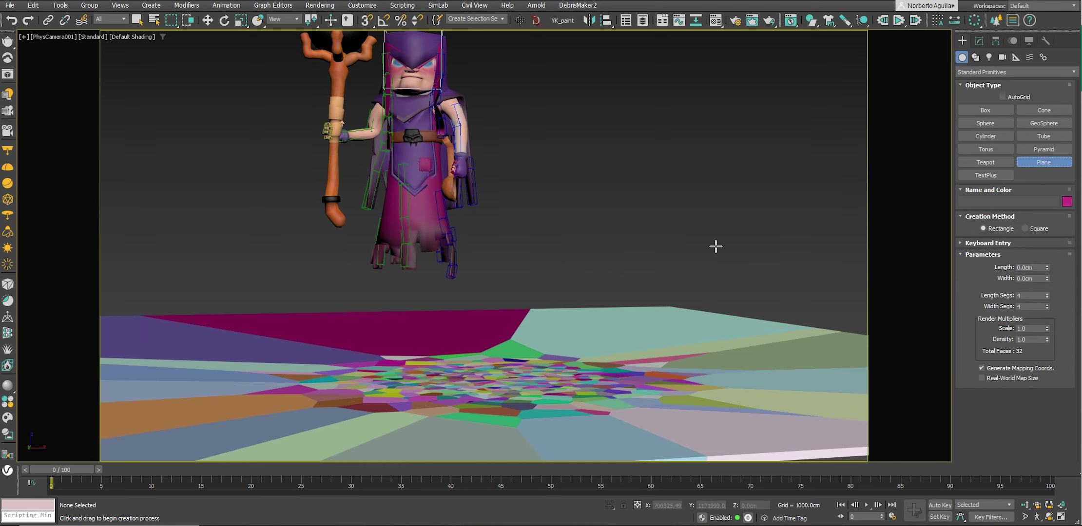
{"action": "key", "text": "p"}
{"action": "mouse_move", "coordinate": [602, 236]}
{"action": "left_mouse_down"}
{"action": "mouse_move", "coordinate": [318, 406]}
{"action": "mouse_move", "coordinate": [283, 460]}
{"action": "left_mouse_up"}
{"action": "key", "text": "w"}
{"action": "left_click_drag", "start_coordinate": [475, 344], "coordinate": [488, 344]}
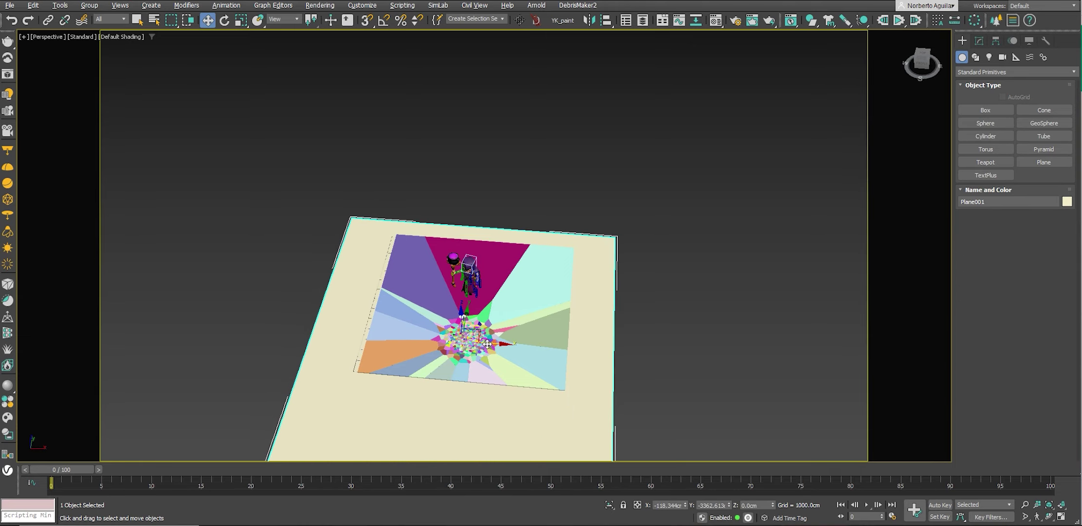
{"action": "scroll", "coordinate": [487, 344], "scroll_direction": "down", "scroll_amount": 4}
Raise Plane001 to 62.942 cm in the Front view, then maximize Perspective again.
{"action": "key", "text": "alt+w"}
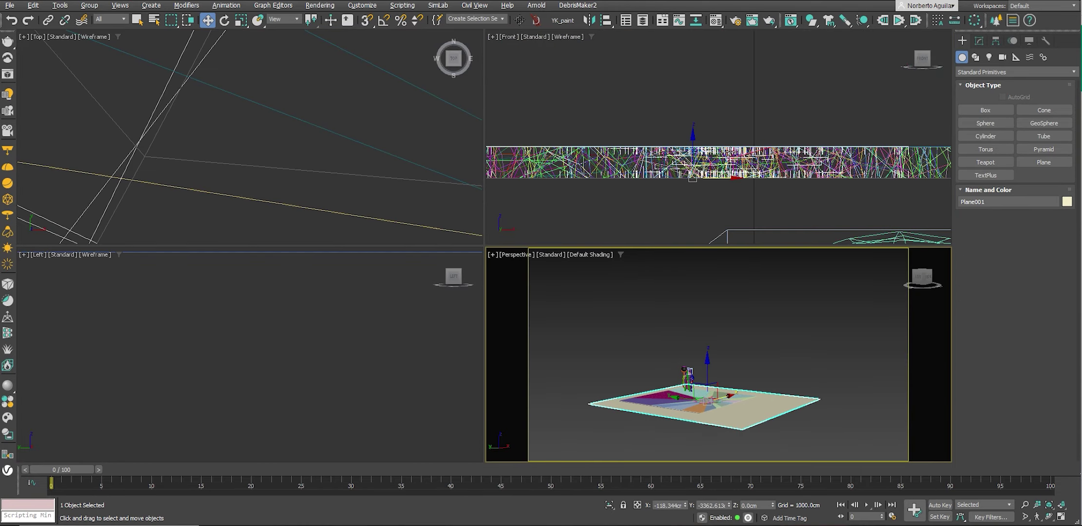
{"action": "scroll", "coordinate": [721, 158], "scroll_direction": "down", "scroll_amount": 2}
{"action": "scroll", "coordinate": [722, 158], "scroll_direction": "down", "scroll_amount": 1}
{"action": "left_click", "coordinate": [706, 140]}
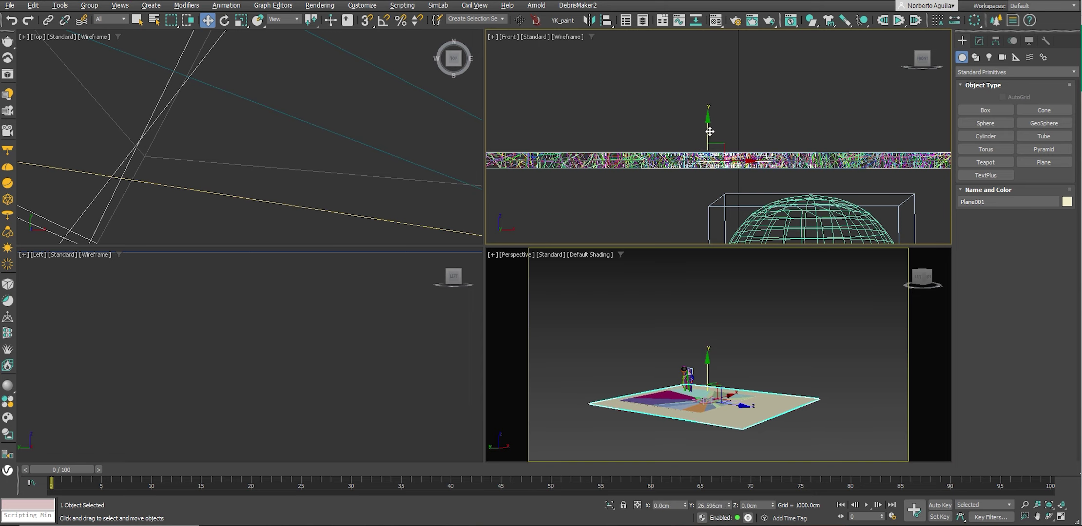
{"action": "left_click_drag", "start_coordinate": [710, 132], "coordinate": [716, 124]}
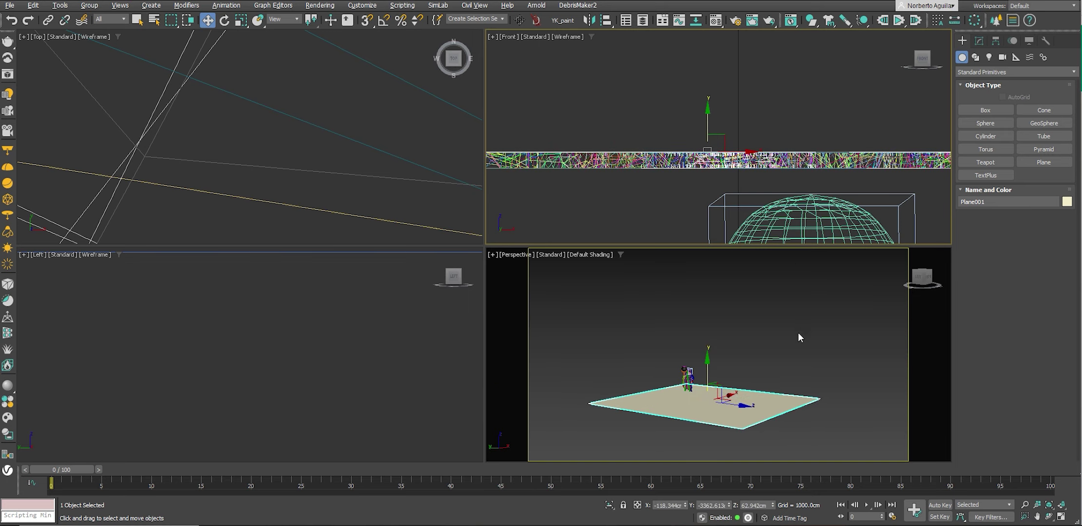
{"action": "key", "text": "alt+w"}
{"action": "scroll", "coordinate": [695, 338], "scroll_direction": "up", "scroll_amount": 1}
{"action": "scroll", "coordinate": [576, 302], "scroll_direction": "up", "scroll_amount": 5}
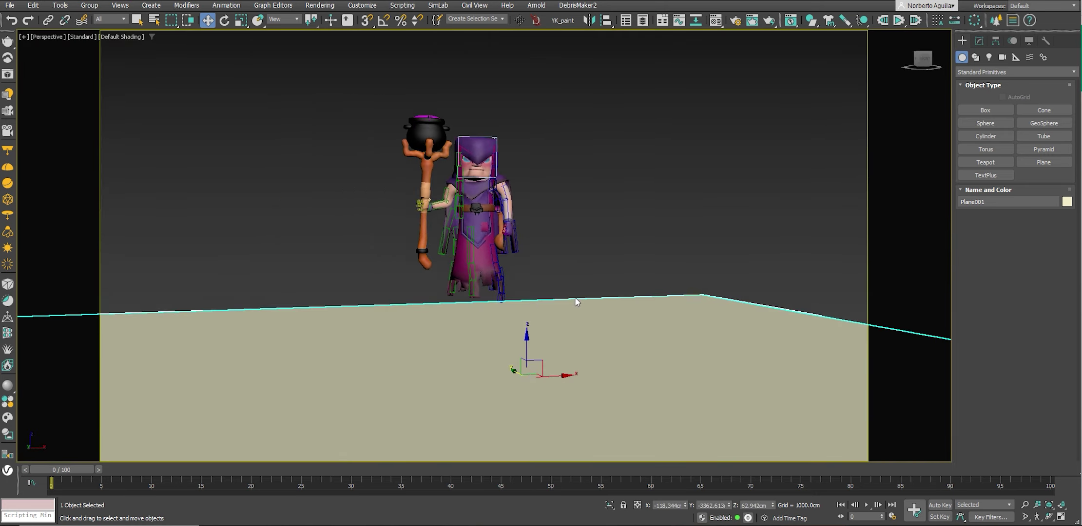
{"action": "scroll", "coordinate": [577, 302], "scroll_direction": "down", "scroll_amount": 3}
{"action": "scroll", "coordinate": [552, 273], "scroll_direction": "down", "scroll_amount": 1}
{"action": "left_click", "coordinate": [835, 459]}
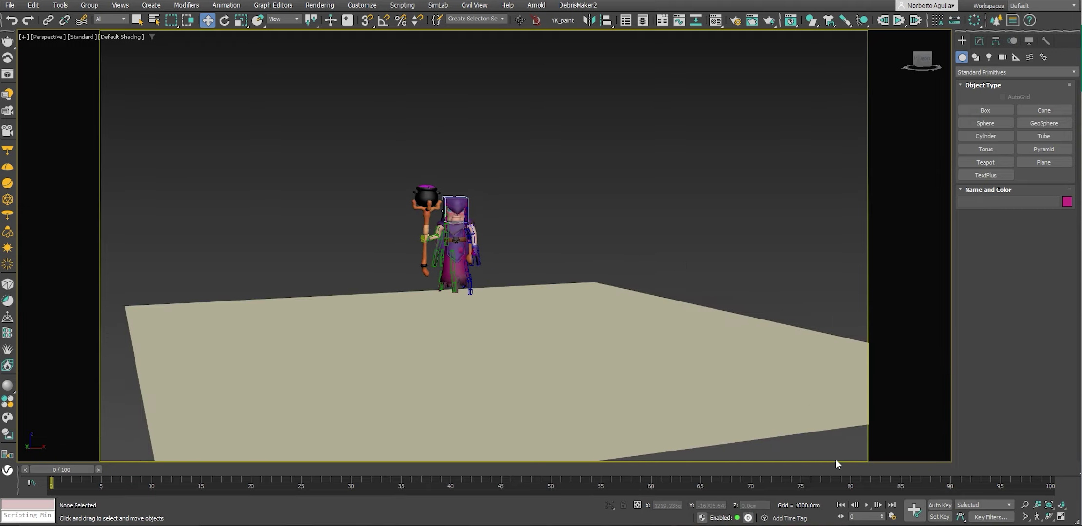
Stop playback at frame 45 and raise Plane001 along its height.
{"action": "left_click", "coordinate": [869, 504]}
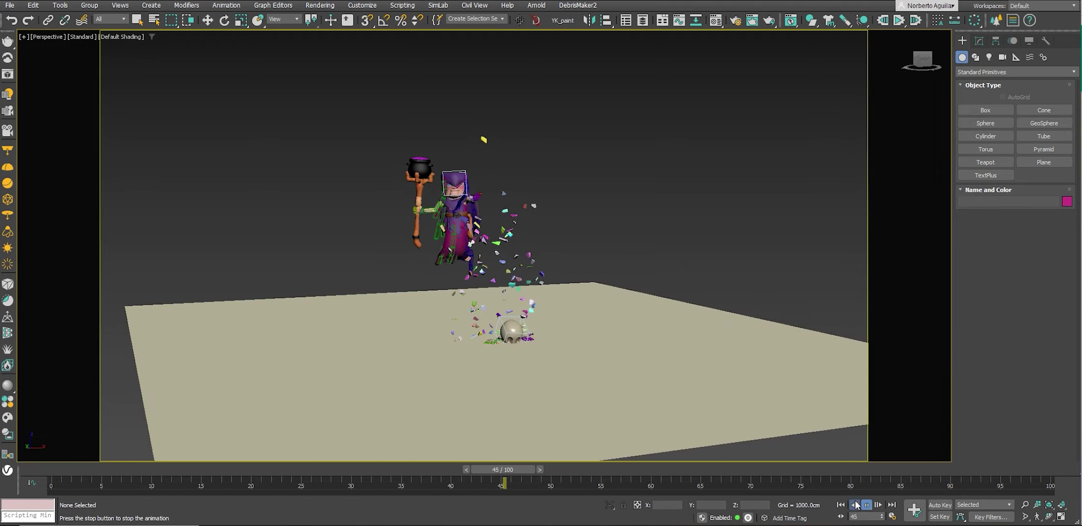
{"action": "left_click", "coordinate": [856, 505]}
{"action": "left_click", "coordinate": [505, 316]}
{"action": "key", "text": "w"}
{"action": "left_click_drag", "start_coordinate": [491, 306], "coordinate": [507, 307]}
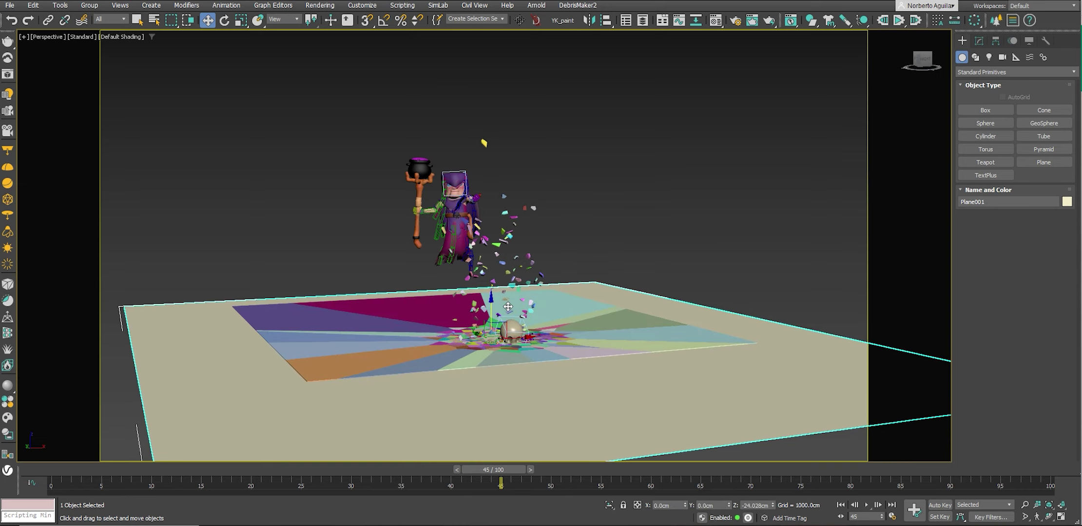
Hide the ground plane and the large debris wedges to inspect the pieces beneath.
{"action": "left_click", "coordinate": [578, 327]}
{"action": "mouse_move", "coordinate": [580, 326]}
{"action": "middle_mouse_down", "text": "alt"}
{"action": "mouse_move", "coordinate": [565, 330]}
{"action": "mouse_move", "coordinate": [676, 277]}
{"action": "middle_mouse_up", "text": "alt"}
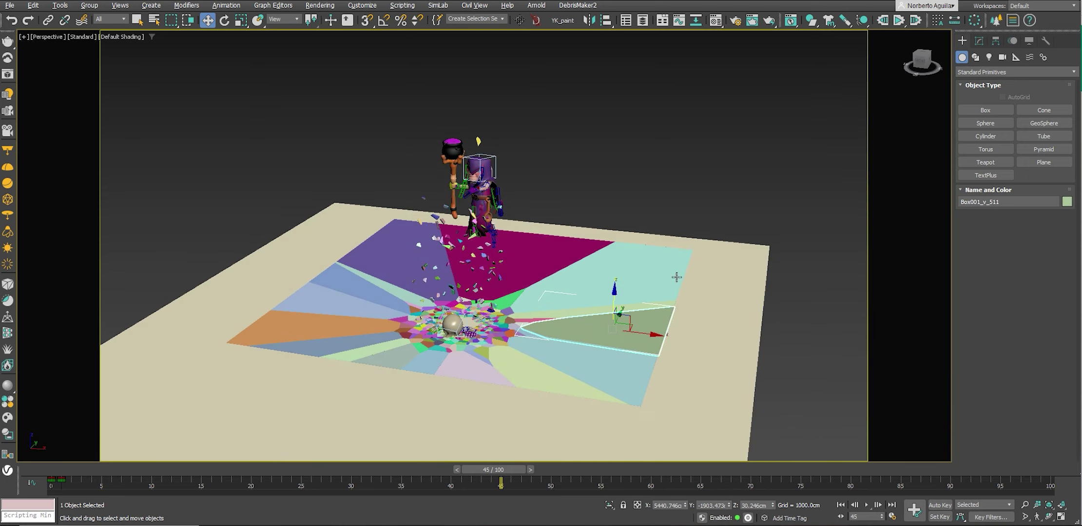
{"action": "left_click", "coordinate": [720, 273]}
{"action": "right_click", "coordinate": [734, 254]}
{"action": "left_click", "coordinate": [760, 223]}
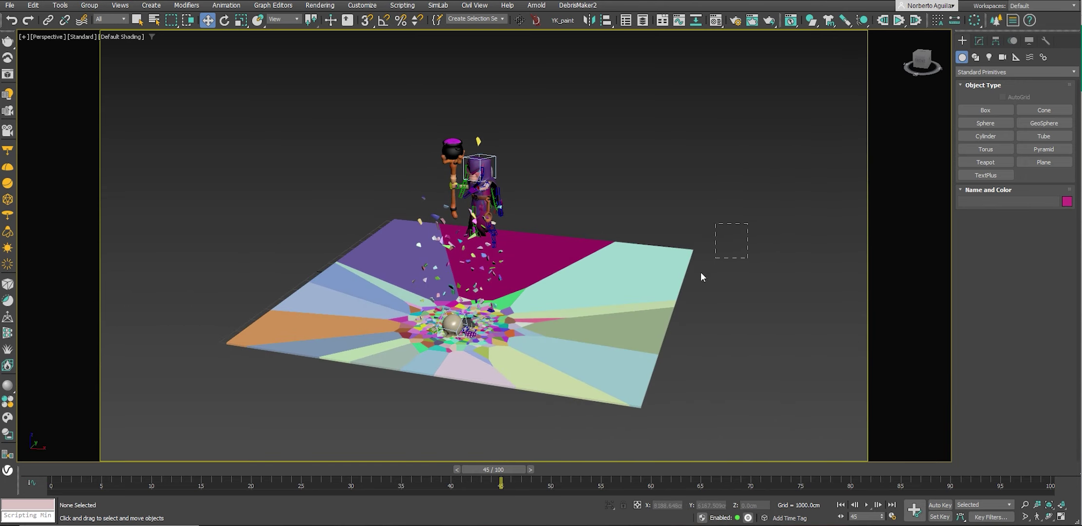
{"action": "left_click_drag", "start_coordinate": [701, 272], "coordinate": [592, 385]}
{"action": "key", "text": "alt+h"}
{"action": "left_click", "coordinate": [310, 317]}
{"action": "key", "text": "alt+h"}
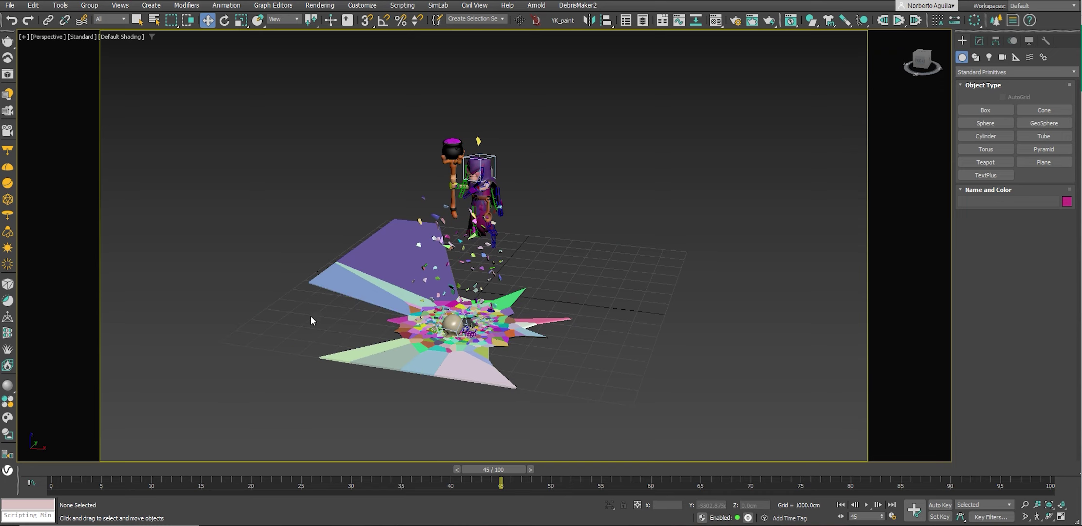
{"action": "left_click", "coordinate": [380, 263]}
{"action": "key", "text": "alt+h"}
{"action": "left_click_drag", "start_coordinate": [322, 368], "coordinate": [322, 369]}
{"action": "key", "text": "alt+h"}
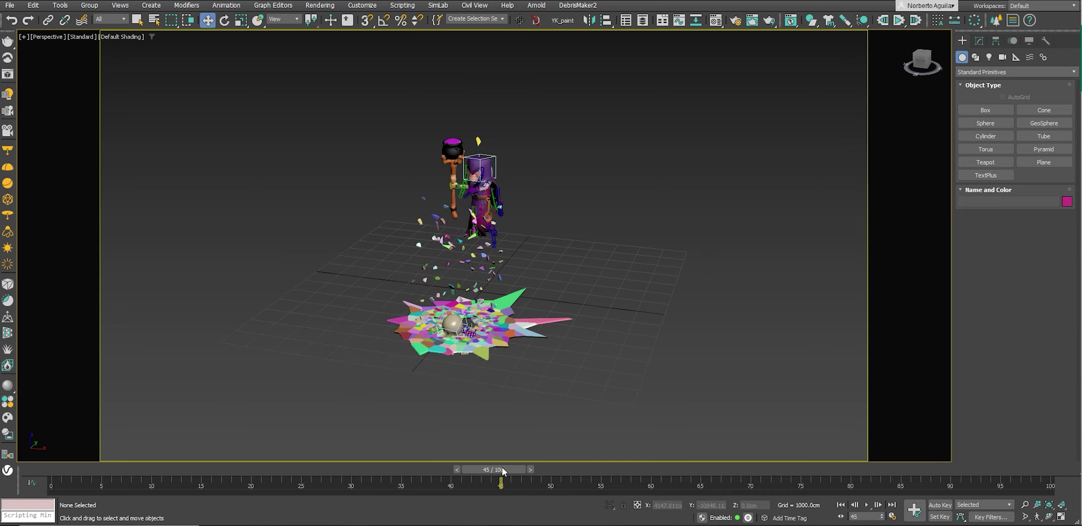
Unhide all objects and lower Plane001 to about 44.4 cm.
{"action": "mouse_move", "coordinate": [501, 467]}
{"action": "left_mouse_down"}
{"action": "mouse_move", "coordinate": [609, 468]}
{"action": "mouse_move", "coordinate": [260, 469]}
{"action": "mouse_move", "coordinate": [450, 469]}
{"action": "left_mouse_up"}
{"action": "right_click", "coordinate": [688, 359]}
{"action": "left_click", "coordinate": [706, 317]}
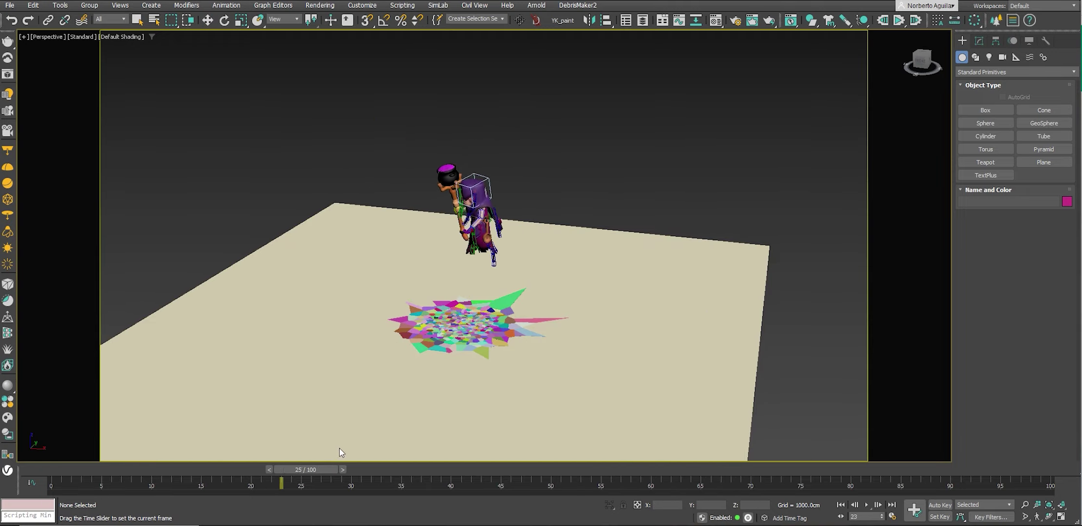
{"action": "key", "text": "w"}
{"action": "left_click", "coordinate": [528, 378]}
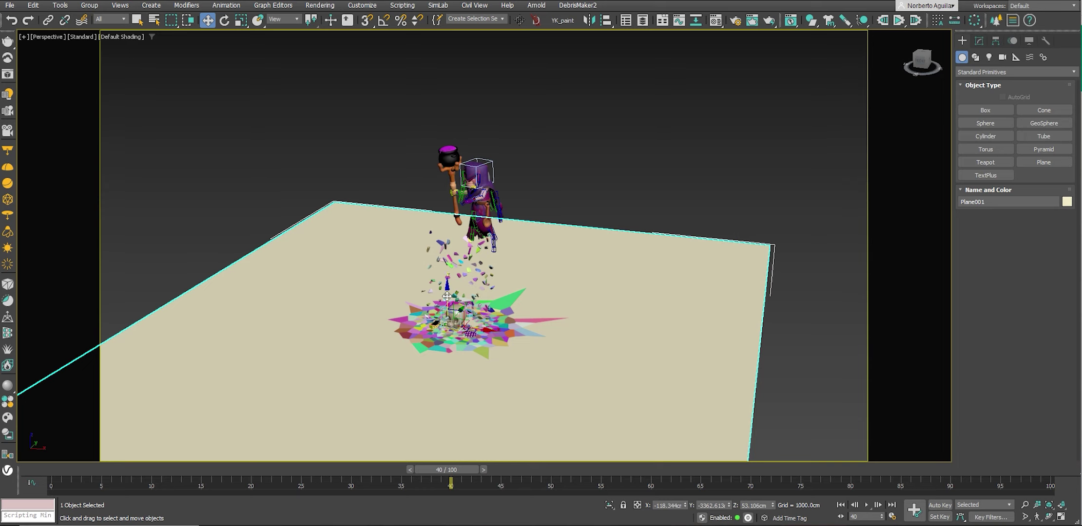
{"action": "left_click_drag", "start_coordinate": [447, 295], "coordinate": [453, 297]}
{"action": "middle_click_drag", "start_coordinate": [449, 303], "coordinate": [478, 278], "text": "alt"}
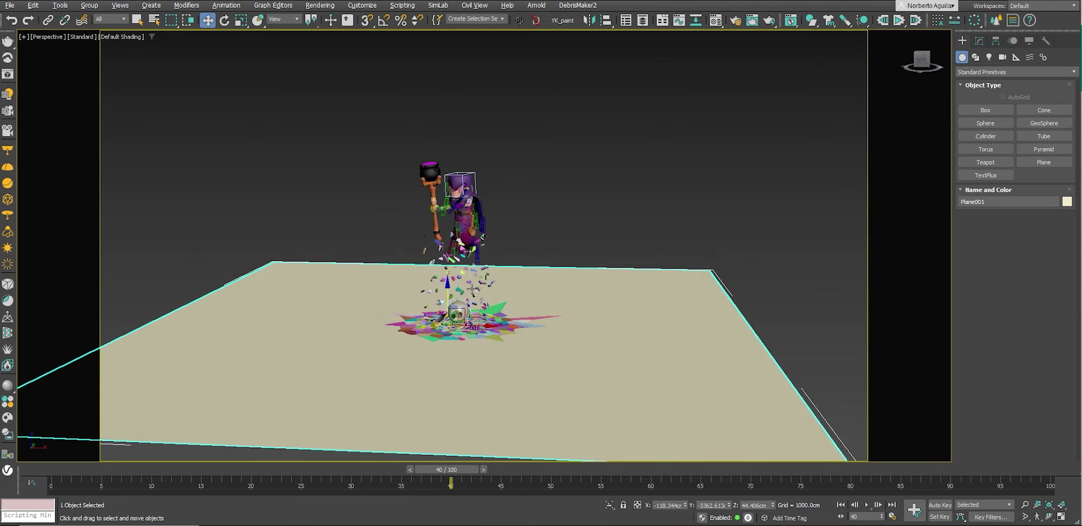
{"action": "left_click", "coordinate": [483, 267]}
{"action": "right_click", "coordinate": [484, 267]}
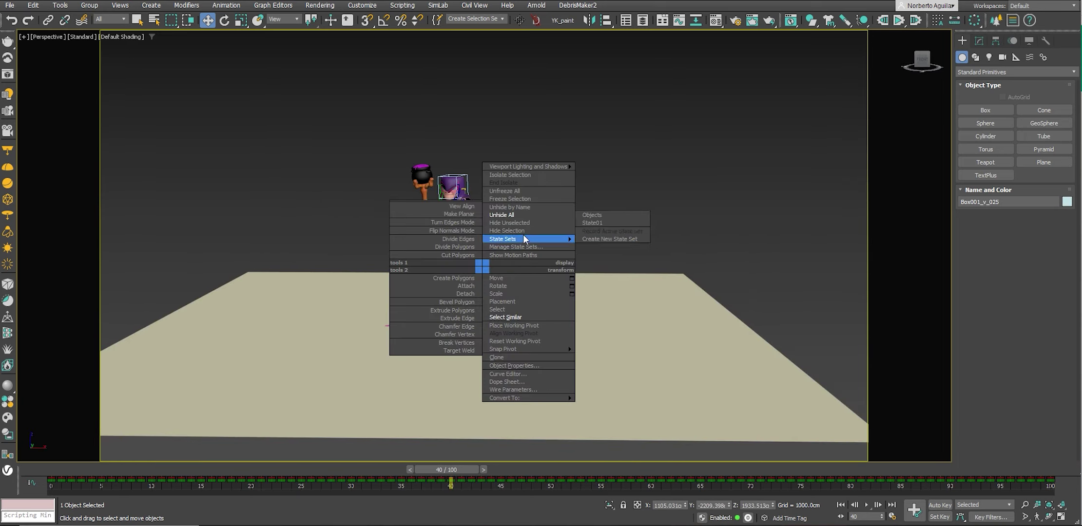
Select the plane and all 512 similar fragments and assign a brown Physical Material.
{"action": "left_click", "coordinate": [521, 317]}
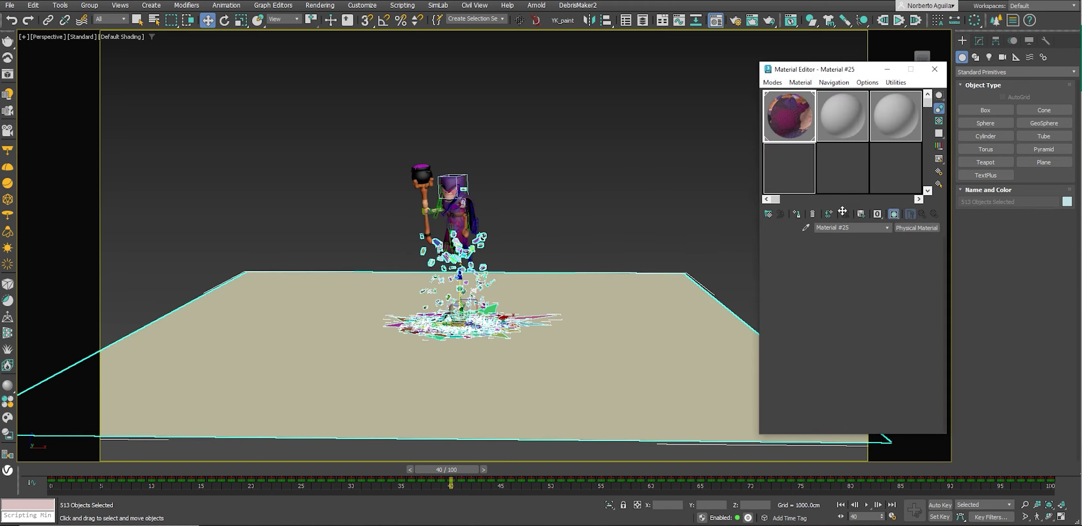
{"action": "left_click", "coordinate": [797, 215]}
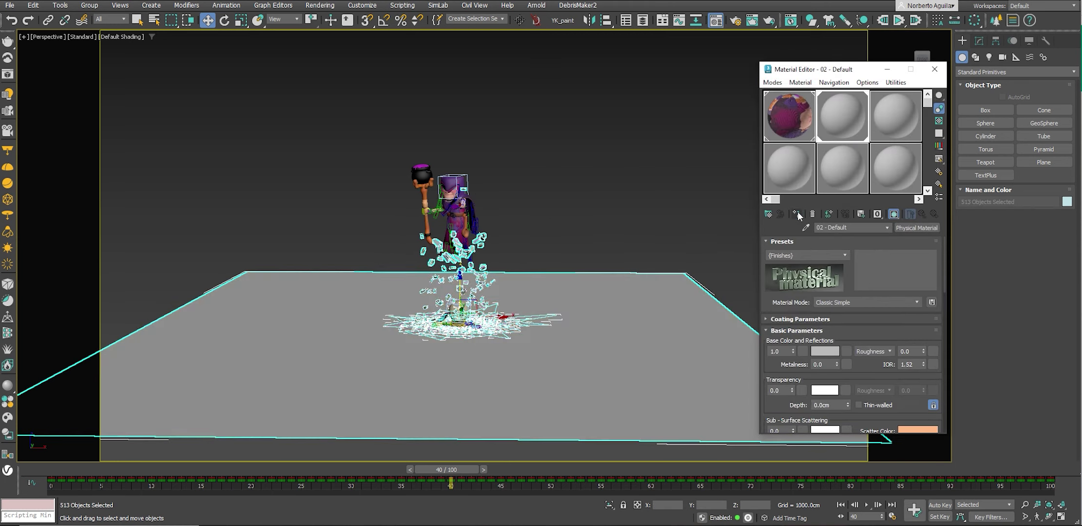
{"action": "left_click", "coordinate": [824, 351]}
{"action": "left_click", "coordinate": [614, 303]}
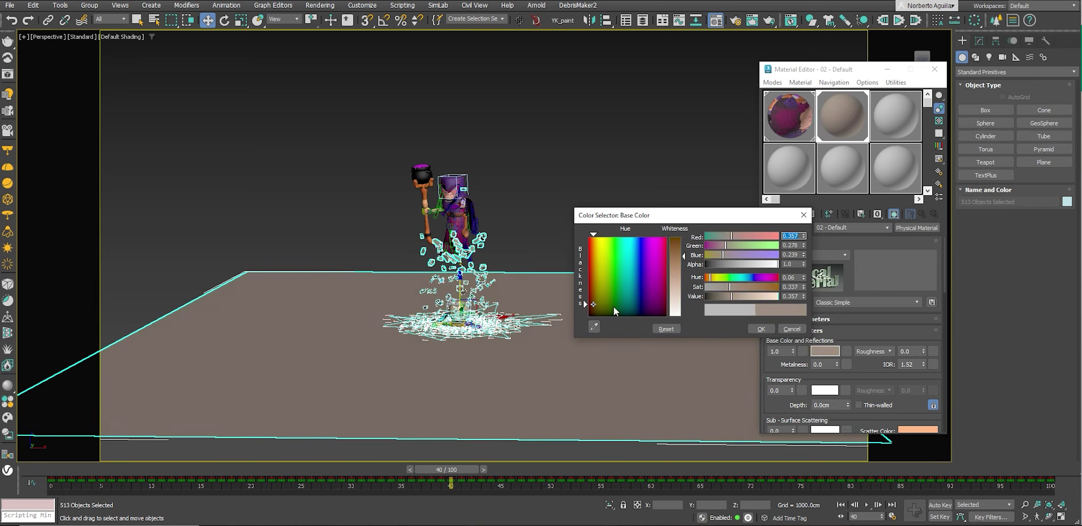
{"action": "left_click", "coordinate": [761, 329]}
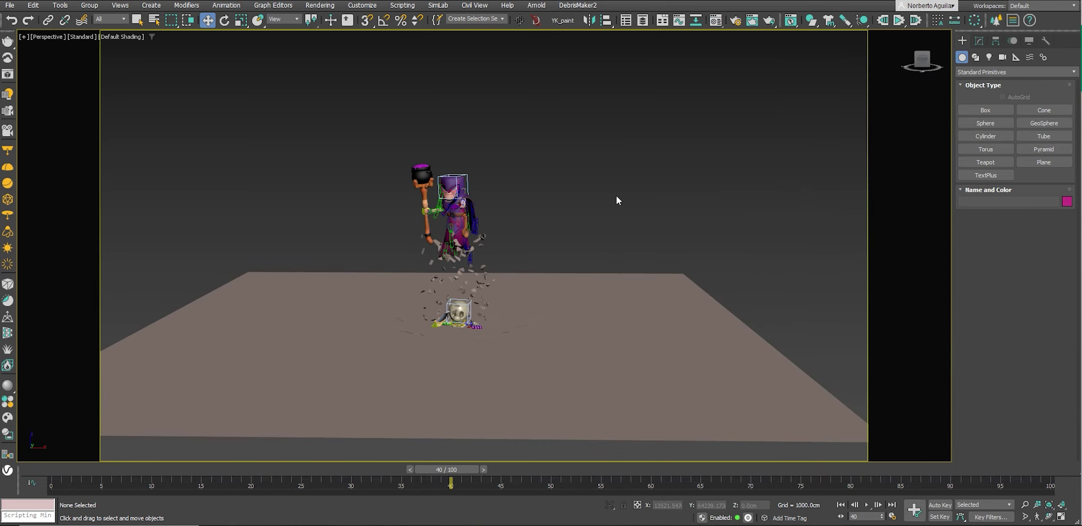
With Auto Key on, raise the ground plane Plane001 at frame 26 to cover the debris.
{"action": "mouse_move", "coordinate": [447, 470]}
{"action": "left_mouse_down"}
{"action": "mouse_move", "coordinate": [321, 470]}
{"action": "mouse_move", "coordinate": [426, 448]}
{"action": "mouse_move", "coordinate": [481, 411]}
{"action": "left_mouse_up"}
{"action": "key", "text": "w"}
{"action": "left_click", "coordinate": [600, 318]}
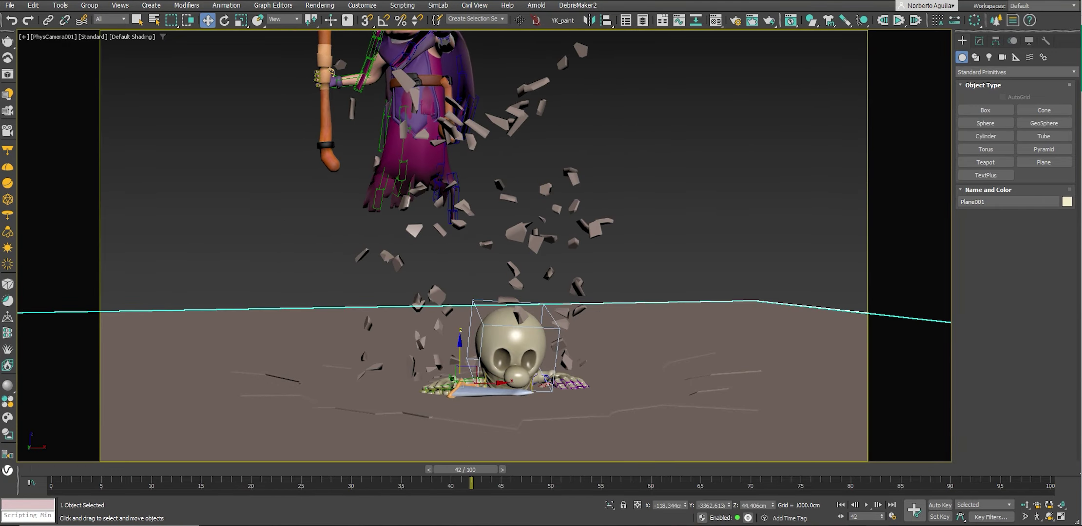
{"action": "left_click", "coordinate": [945, 504]}
{"action": "mouse_move", "coordinate": [471, 469]}
{"action": "left_mouse_down"}
{"action": "mouse_move", "coordinate": [204, 469]}
{"action": "mouse_move", "coordinate": [340, 450]}
{"action": "left_mouse_up"}
{"action": "key", "text": "w"}
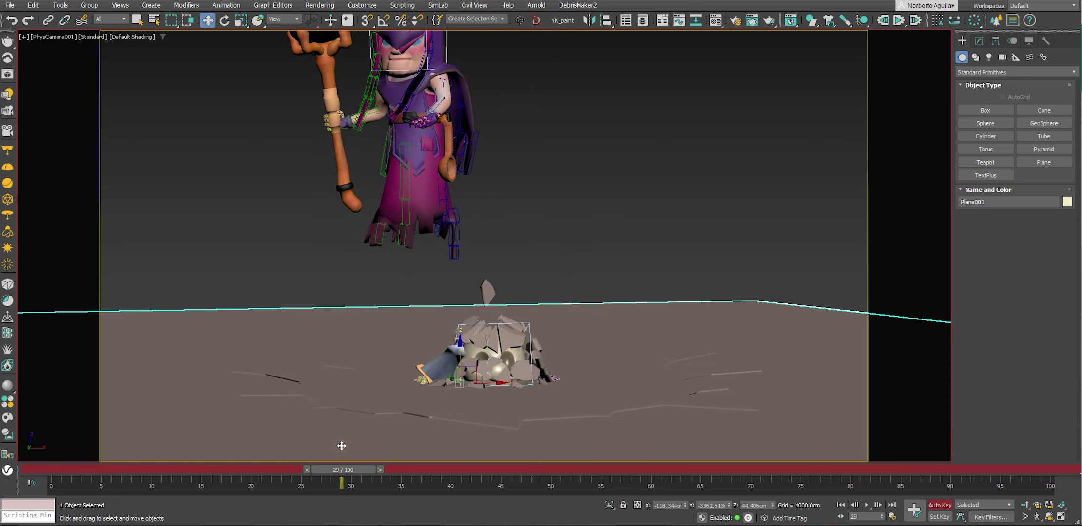
{"action": "left_click", "coordinate": [447, 372]}
{"action": "left_click_drag", "start_coordinate": [341, 470], "coordinate": [315, 470]}
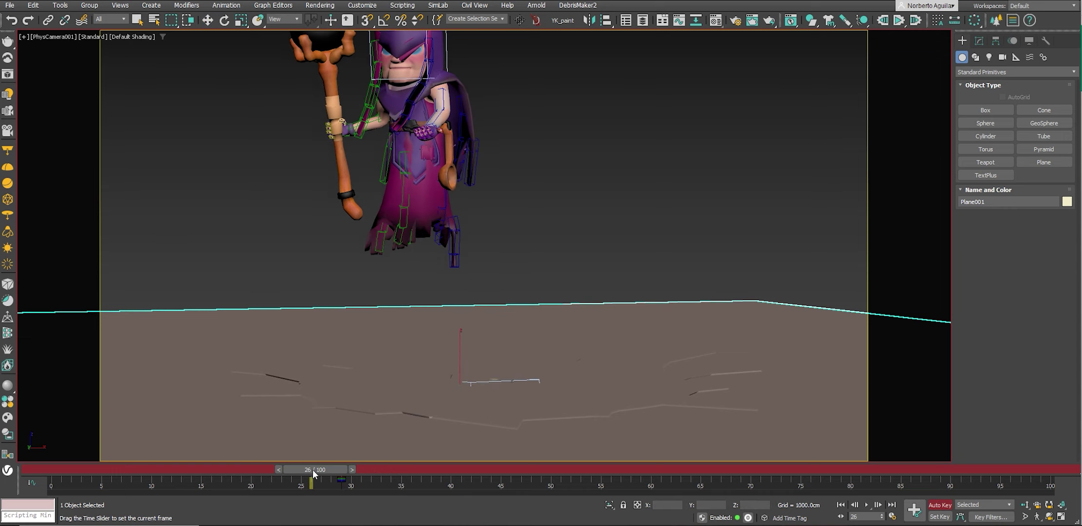
{"action": "left_click_drag", "start_coordinate": [460, 361], "coordinate": [463, 358]}
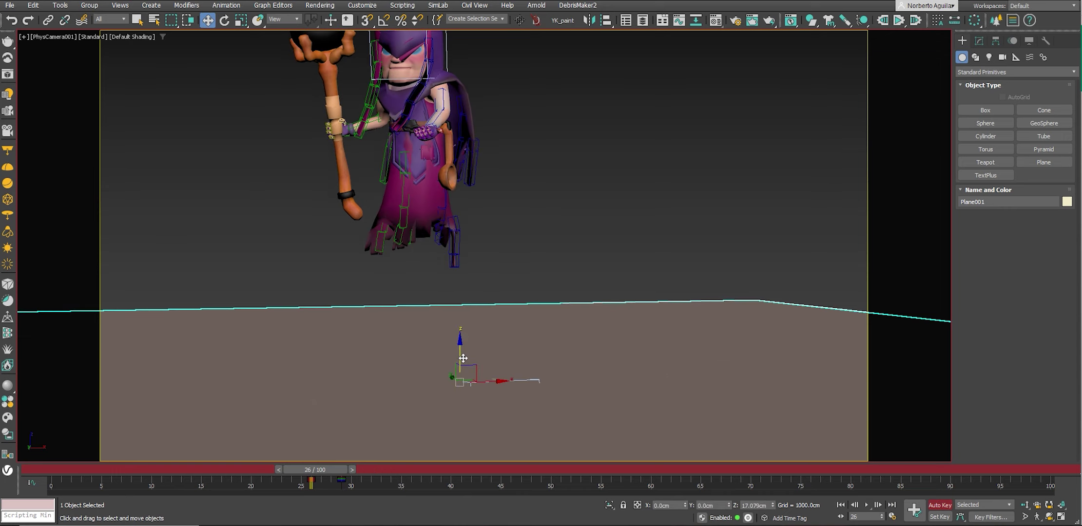
Lower Plane001 at frame 42, then play the animation to preview the skeleton's burst.
{"action": "mouse_move", "coordinate": [305, 470]}
{"action": "left_mouse_down"}
{"action": "mouse_move", "coordinate": [409, 460]}
{"action": "mouse_move", "coordinate": [322, 460]}
{"action": "mouse_move", "coordinate": [471, 461]}
{"action": "left_mouse_up"}
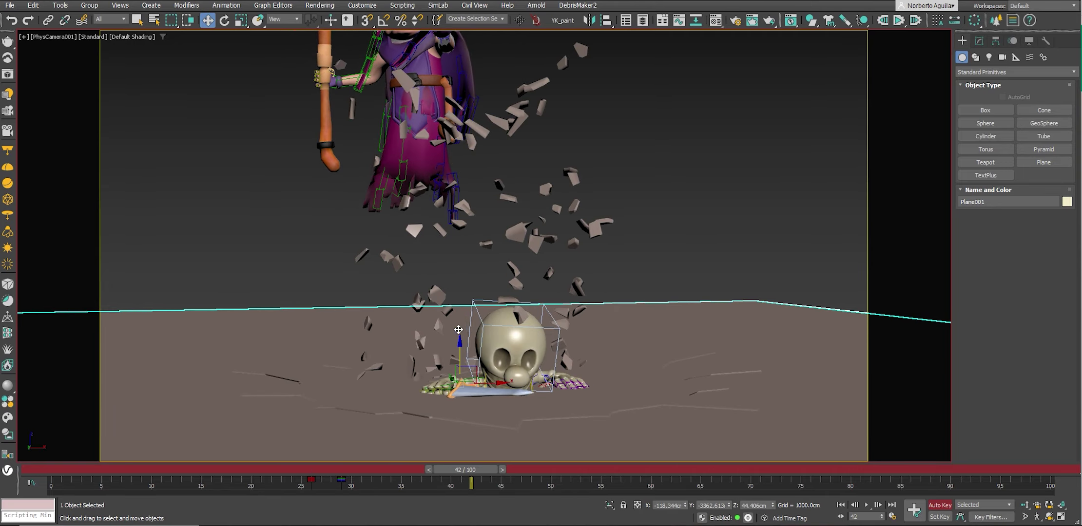
{"action": "left_click_drag", "start_coordinate": [462, 348], "coordinate": [466, 349]}
{"action": "mouse_move", "coordinate": [476, 489]}
{"action": "left_mouse_down"}
{"action": "mouse_move", "coordinate": [414, 470]}
{"action": "mouse_move", "coordinate": [372, 482]}
{"action": "left_mouse_up"}
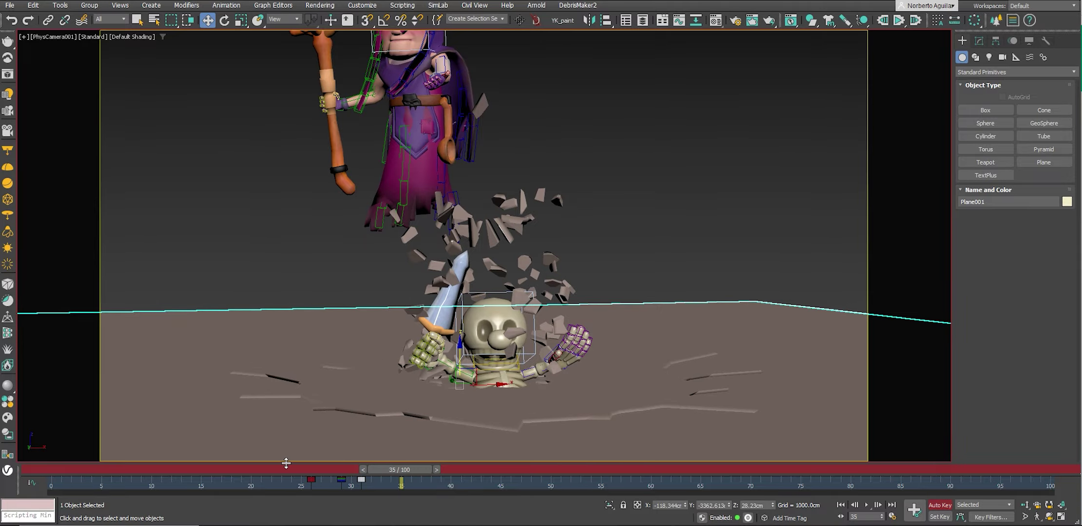
{"action": "left_click_drag", "start_coordinate": [286, 468], "coordinate": [241, 469]}
{"action": "left_click", "coordinate": [578, 262]}
{"action": "left_click", "coordinate": [866, 505]}
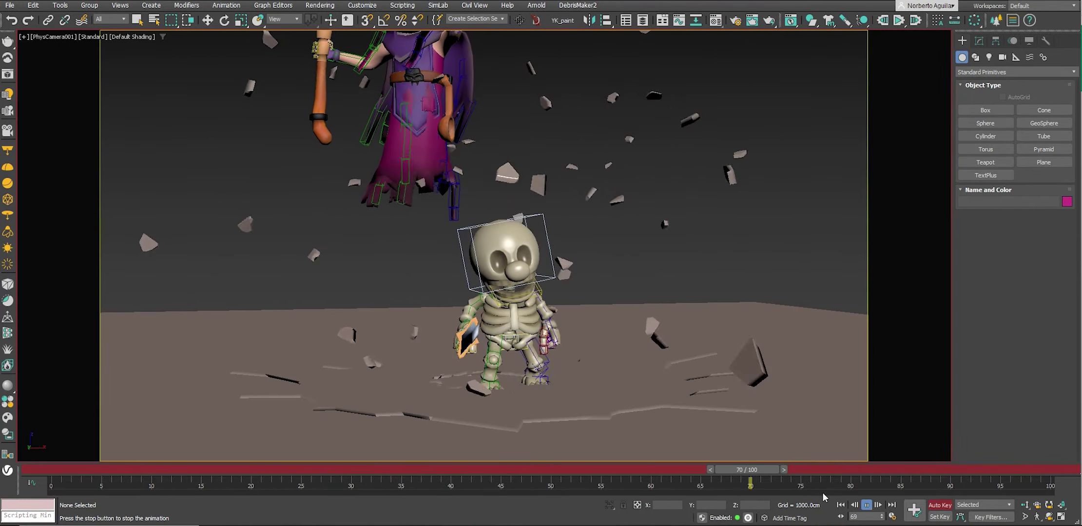
Turn off Auto Key and dolly the camera back to frame the skeleton and witch.
{"action": "left_click", "coordinate": [940, 505]}
{"action": "left_click", "coordinate": [866, 505]}
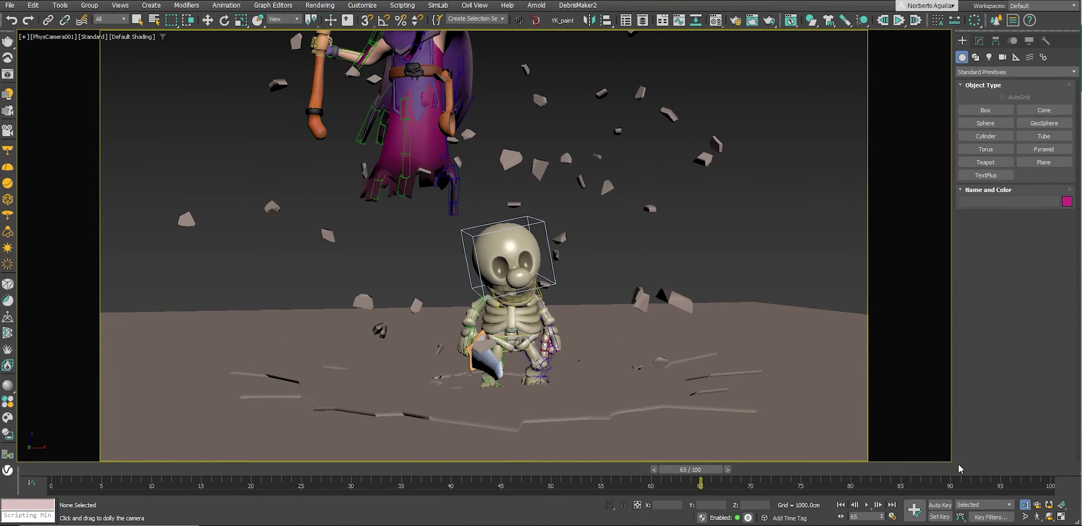
{"action": "left_click", "coordinate": [1024, 504]}
{"action": "mouse_move", "coordinate": [702, 345]}
{"action": "left_mouse_down"}
{"action": "mouse_move", "coordinate": [709, 316]}
{"action": "mouse_move", "coordinate": [694, 290]}
{"action": "left_mouse_up"}
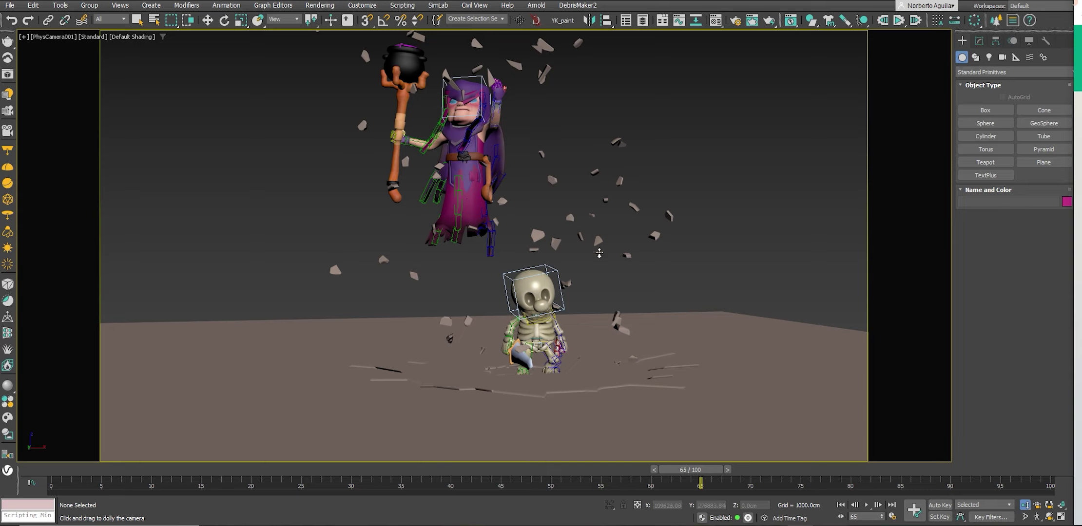
Scrub the animation around frames 85-96 and save the scene as animation.max.
{"action": "left_click_drag", "start_coordinate": [677, 470], "coordinate": [985, 470]}
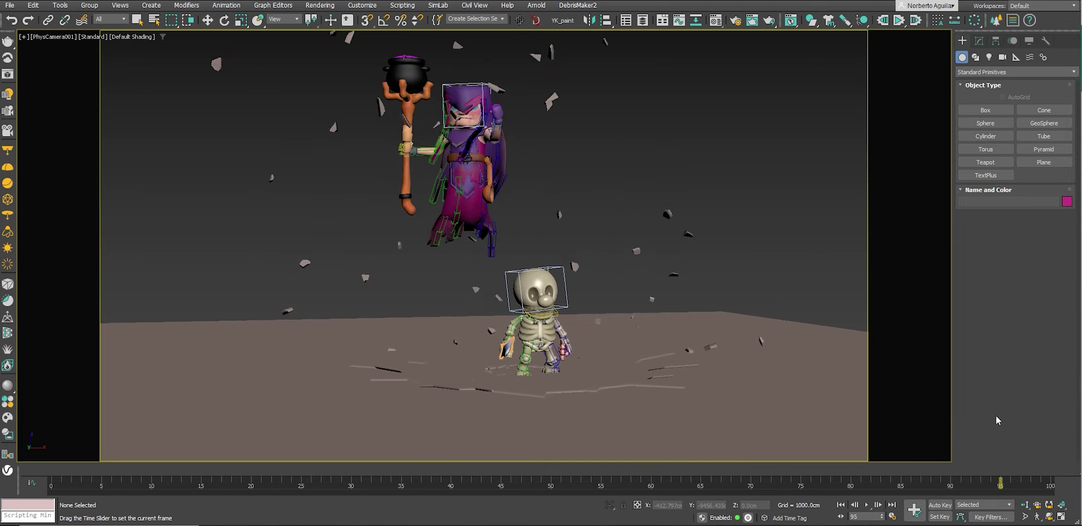
{"action": "mouse_move", "coordinate": [948, 418]}
{"action": "left_mouse_down"}
{"action": "mouse_move", "coordinate": [136, 401]}
{"action": "mouse_move", "coordinate": [883, 370]}
{"action": "left_mouse_up"}
{"action": "key", "text": "alt+z"}
{"action": "key", "text": "ctrl+s"}
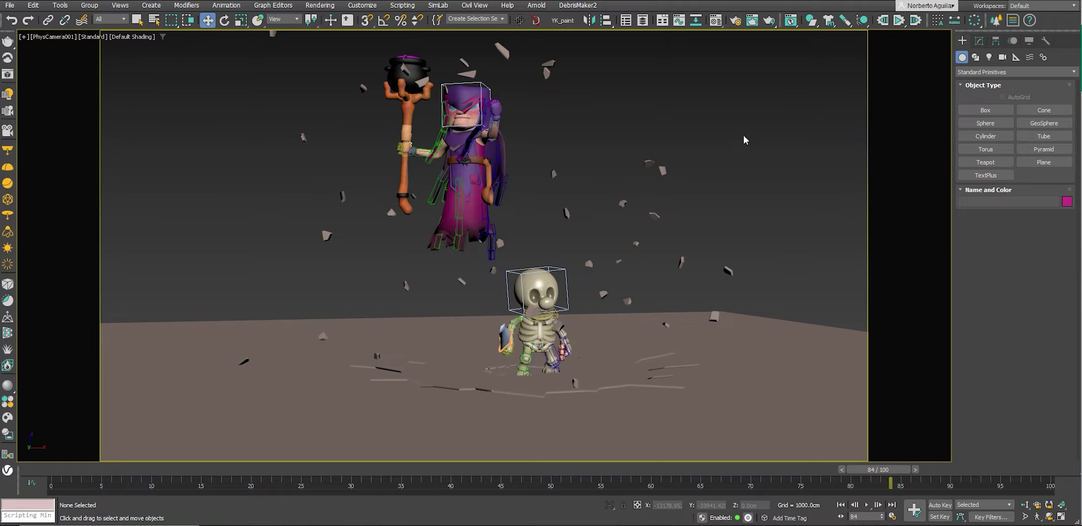
{"action": "mouse_move", "coordinate": [87, 468]}
{"action": "left_mouse_down"}
{"action": "mouse_move", "coordinate": [400, 468]}
{"action": "mouse_move", "coordinate": [1008, 420]}
{"action": "left_mouse_up"}
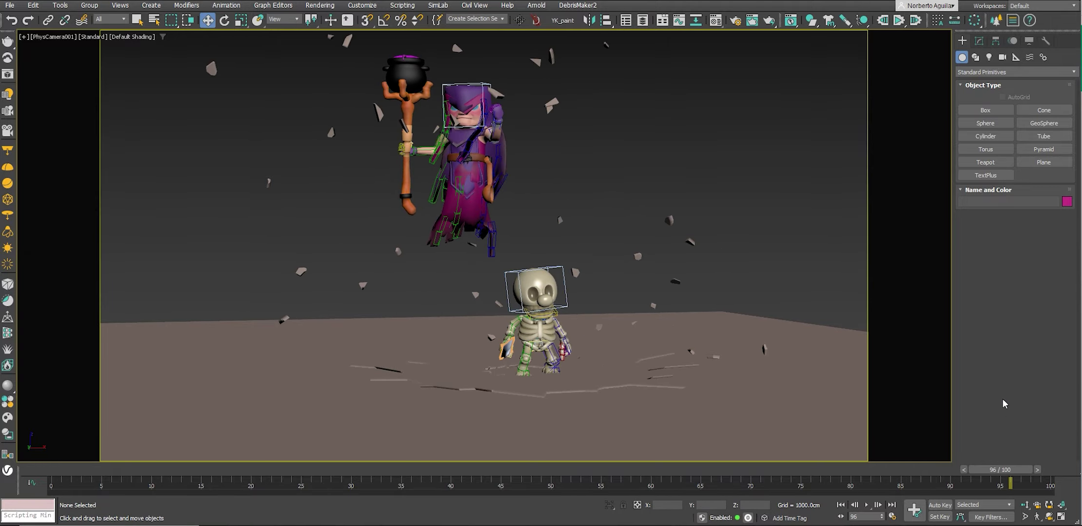